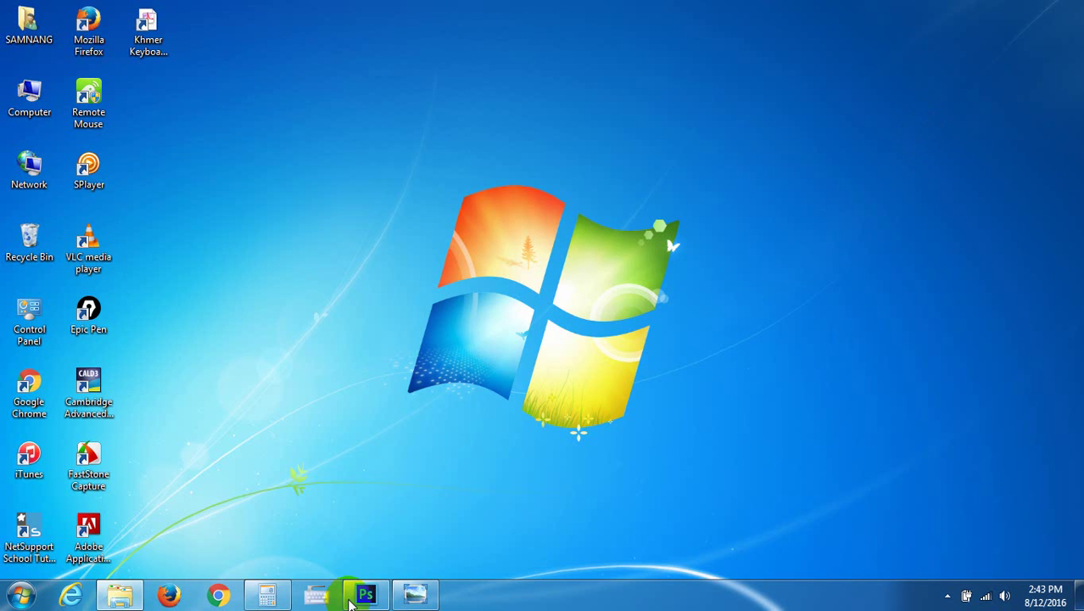
# Launch Photoshop and open images 1 and 2 from the Ex 015 exercise folder
pyautogui.click(363, 591)
pyautogui.press('v')
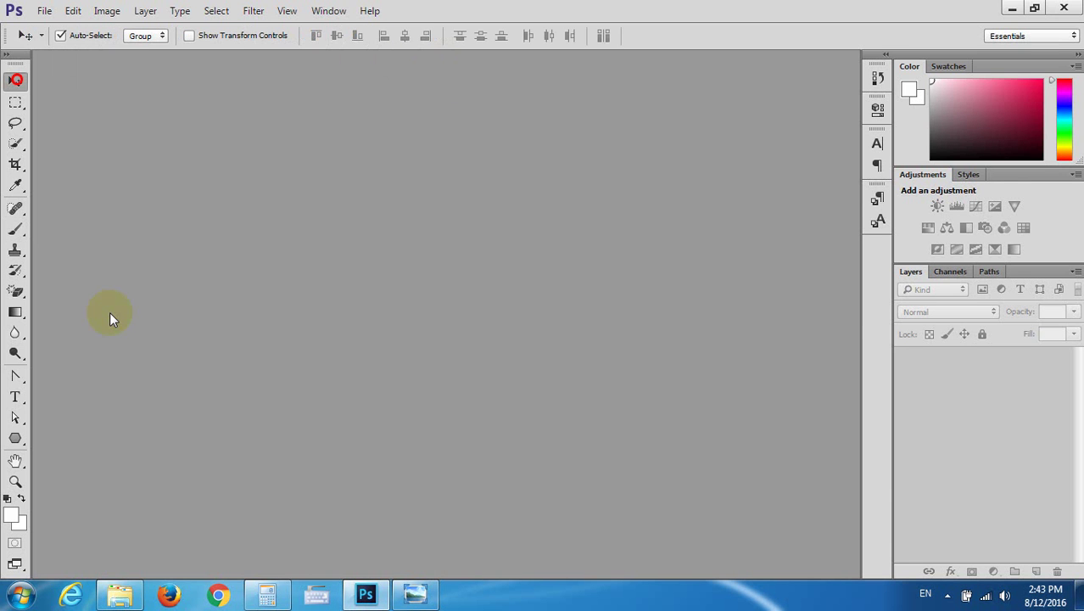
pyautogui.click(127, 591)
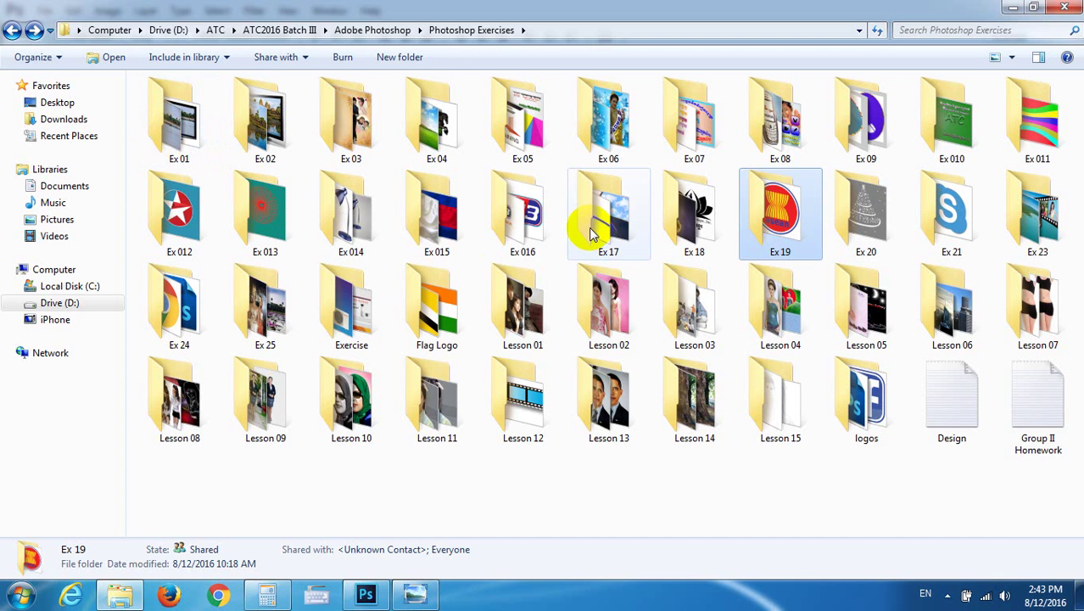
pyautogui.doubleClick(437, 216)
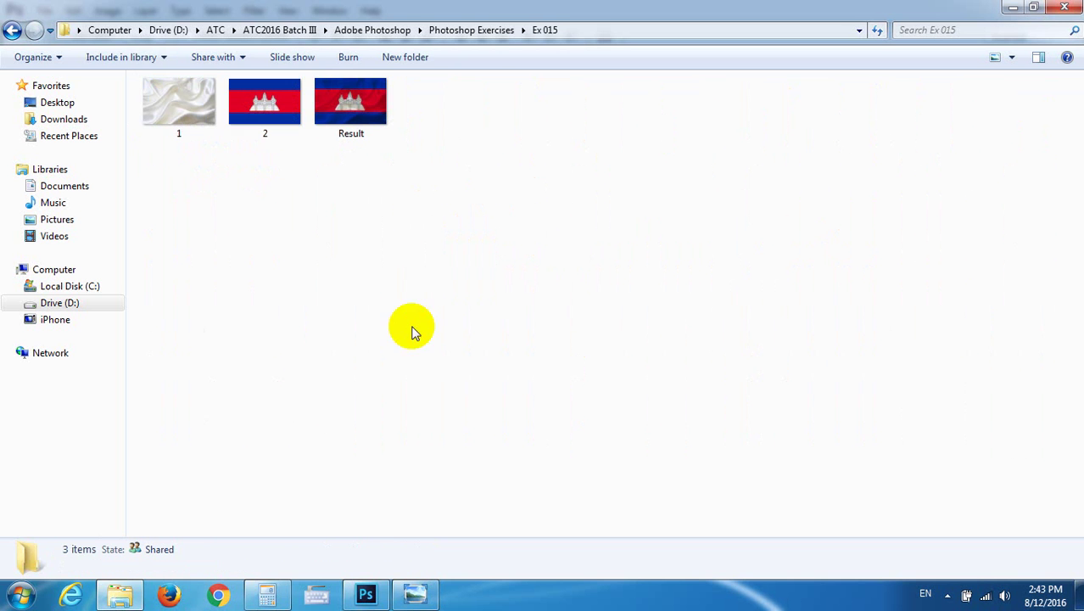
pyautogui.click(240, 129)
pyautogui.moveTo(285, 183)
pyautogui.mouseDown()
pyautogui.moveTo(185, 112)
pyautogui.moveTo(373, 381)
pyautogui.moveTo(370, 351)
pyautogui.mouseUp()
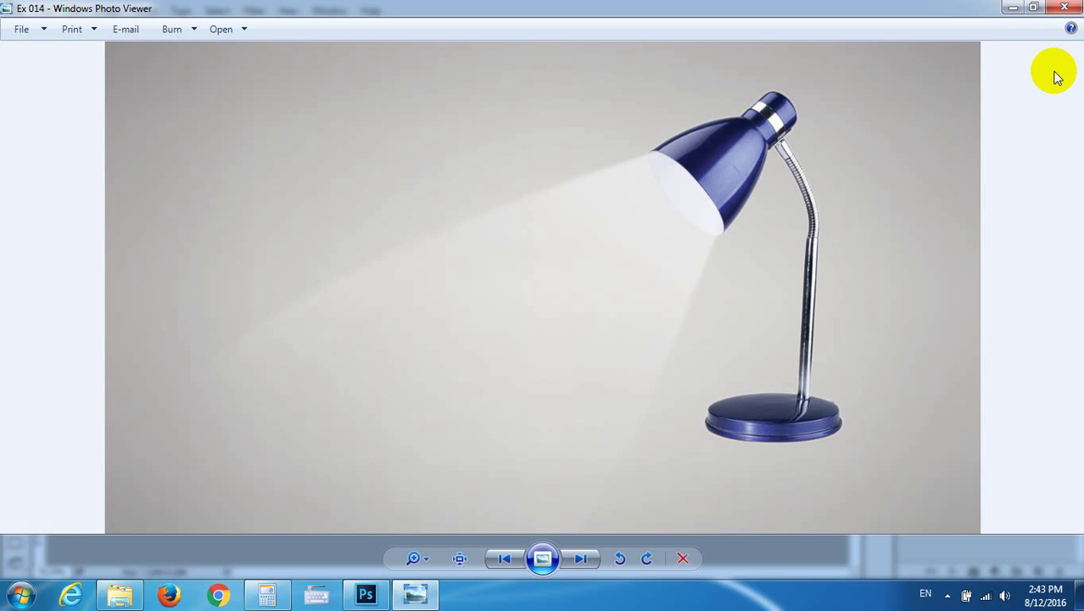
# Close the Ex 014 lamp preview and calculator, returning to the file browser
pyautogui.click(1063, 8)
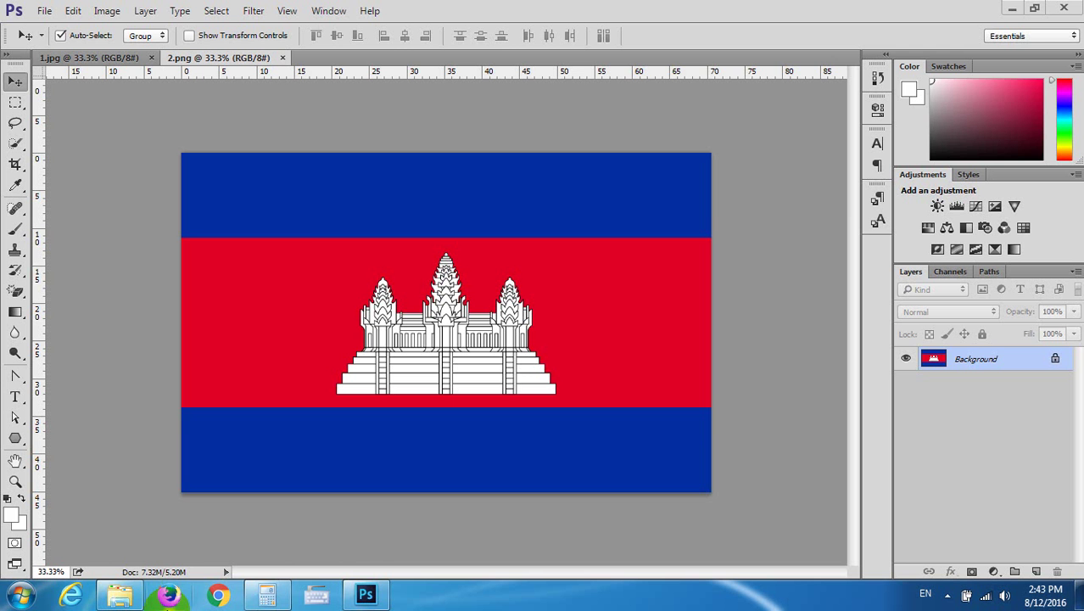
pyautogui.click(271, 591)
pyautogui.click(757, 237)
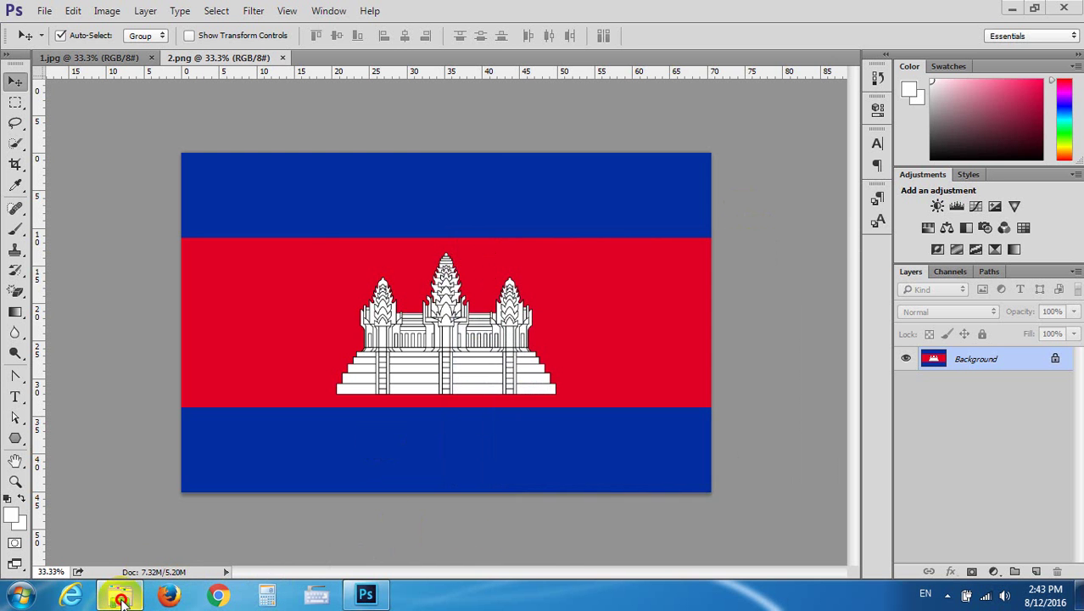
pyautogui.click(122, 599)
# View the Result image in Windows Photo Viewer, zooming in on the temple detail
pyautogui.doubleClick(356, 127)
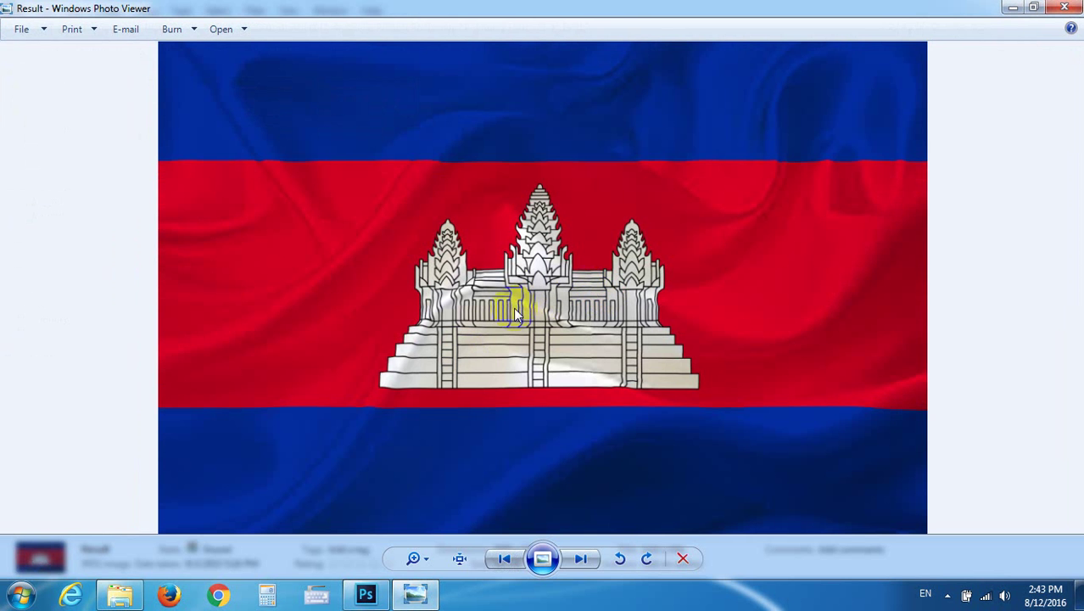
pyautogui.moveTo(575, 242); pyautogui.dragTo(651, 273)
pyautogui.click(445, 229)
pyautogui.click(871, 171)
# Convert the 2.png flag's locked Background into Layer 0, dismissing the Layer Style dialog
pyautogui.click(365, 594)
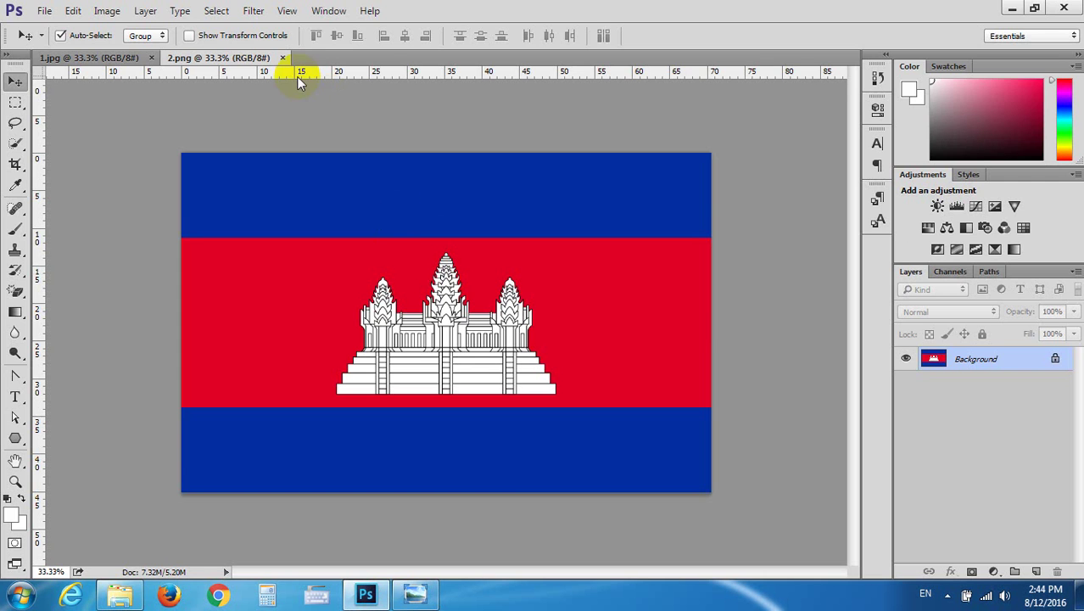
pyautogui.click(149, 62)
pyautogui.click(1054, 362)
pyautogui.doubleClick(1053, 361)
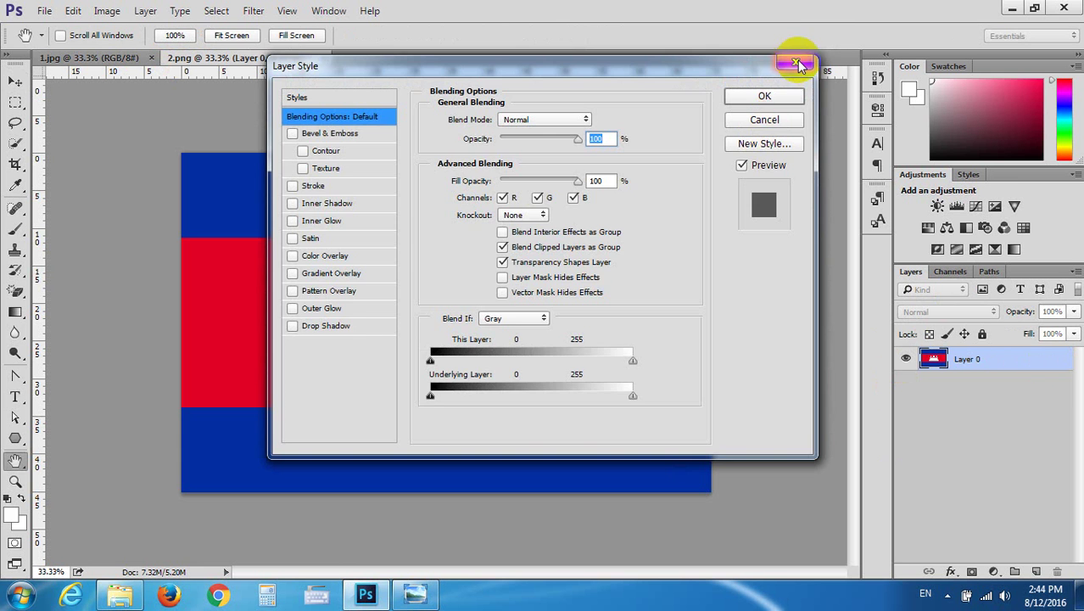
pyautogui.click(798, 66)
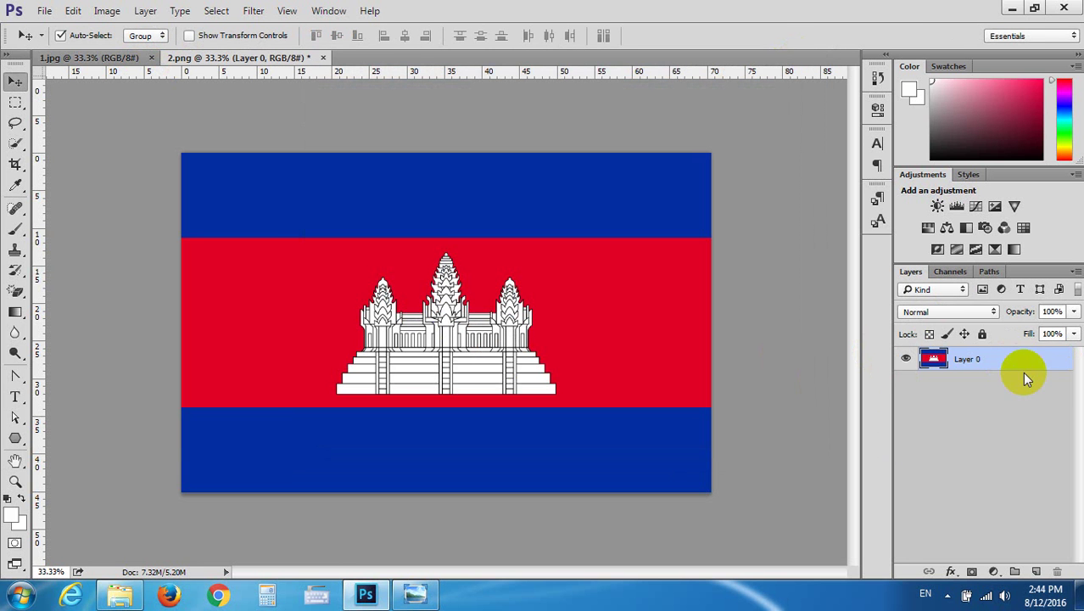
# Drag the 1.jpg silk image into 2.png and position it over the flag as Layer 1
pyautogui.click(119, 59)
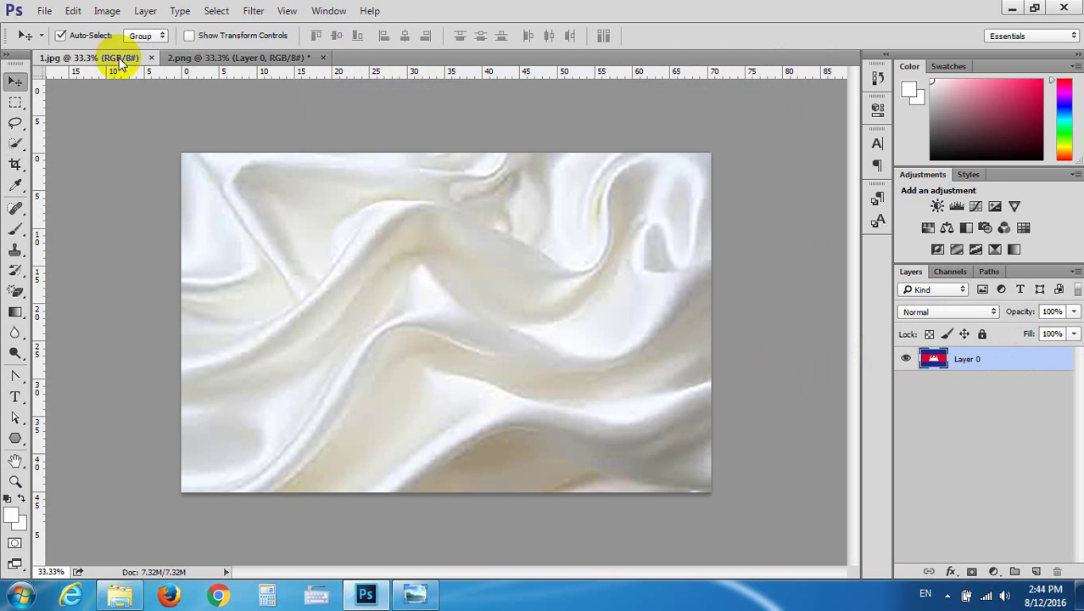
pyautogui.moveTo(343, 255)
pyautogui.mouseDown()
pyautogui.moveTo(331, 265)
pyautogui.moveTo(416, 337)
pyautogui.mouseUp()
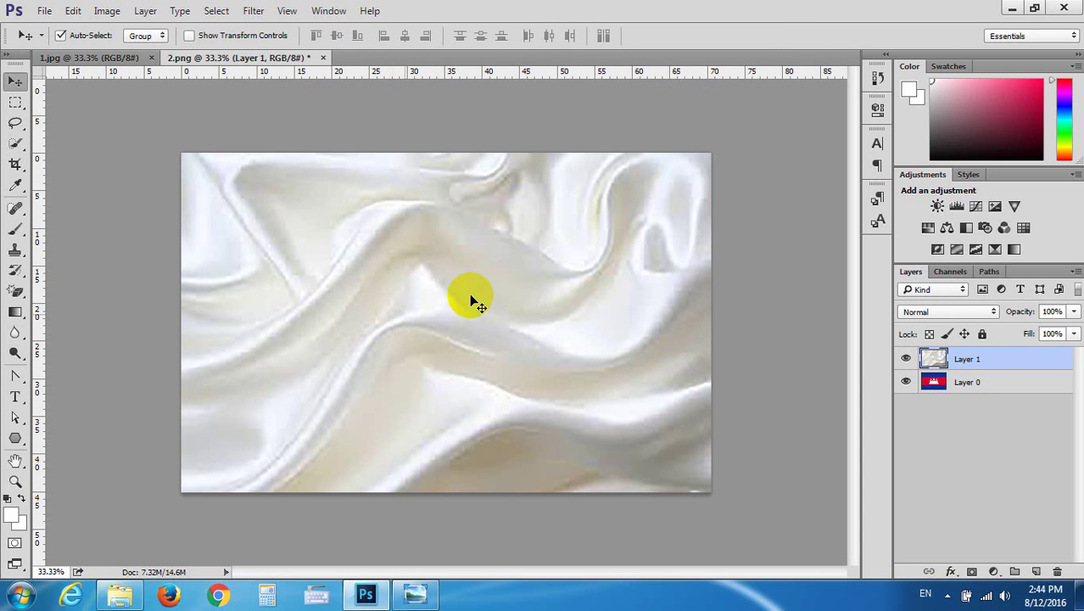
pyautogui.click(578, 240)
pyautogui.moveTo(488, 272)
pyautogui.mouseDown()
pyautogui.moveTo(497, 281)
pyautogui.moveTo(485, 272)
pyautogui.mouseUp()
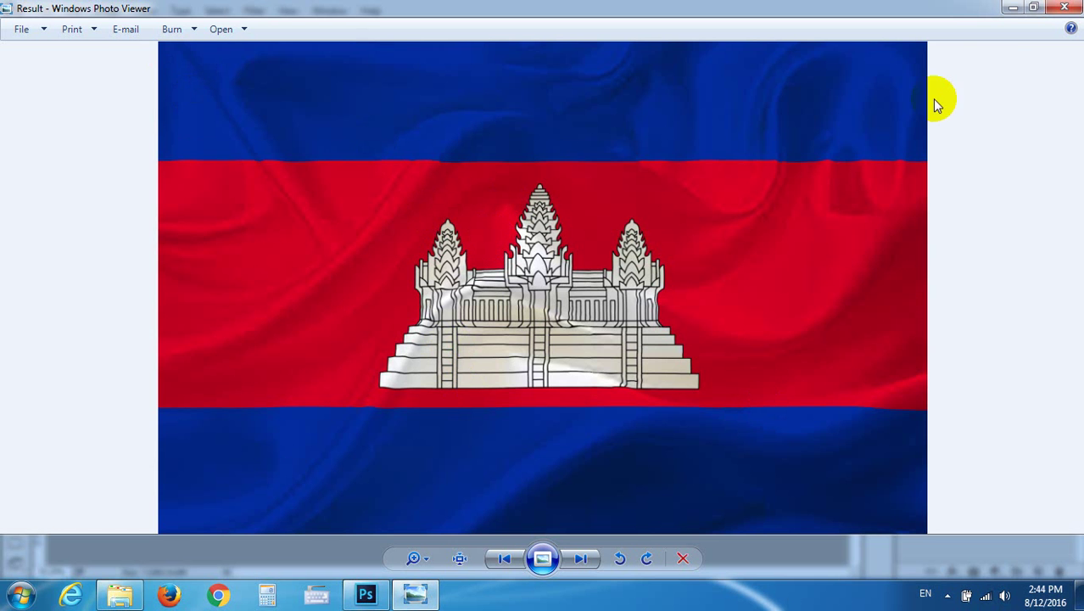
# Minimize Photo Viewer and hide Layer 0 so only the silk layer shows
pyautogui.click(1011, 8)
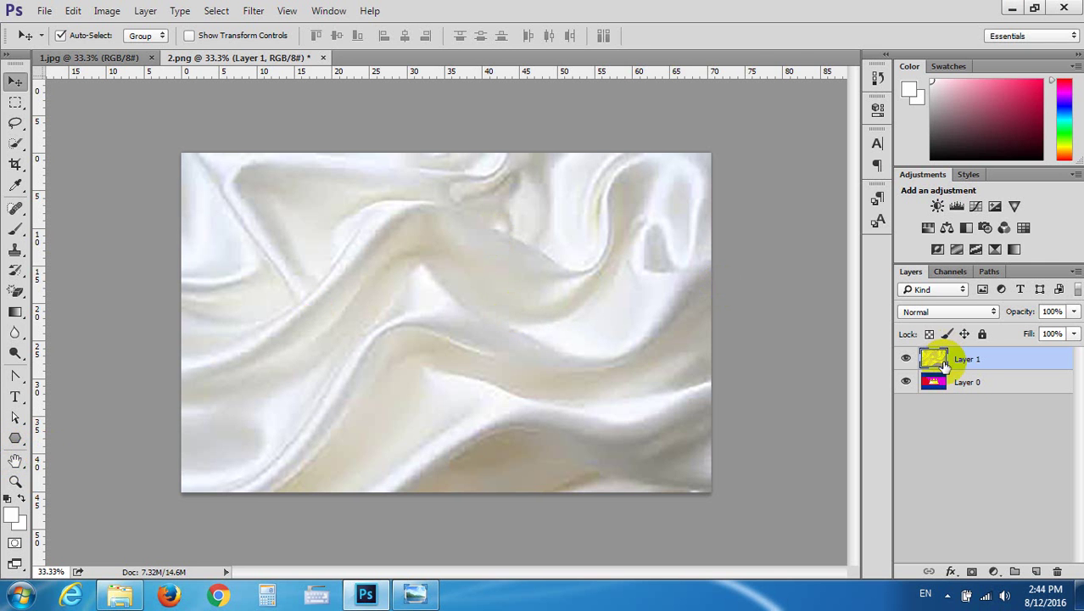
pyautogui.click(906, 382)
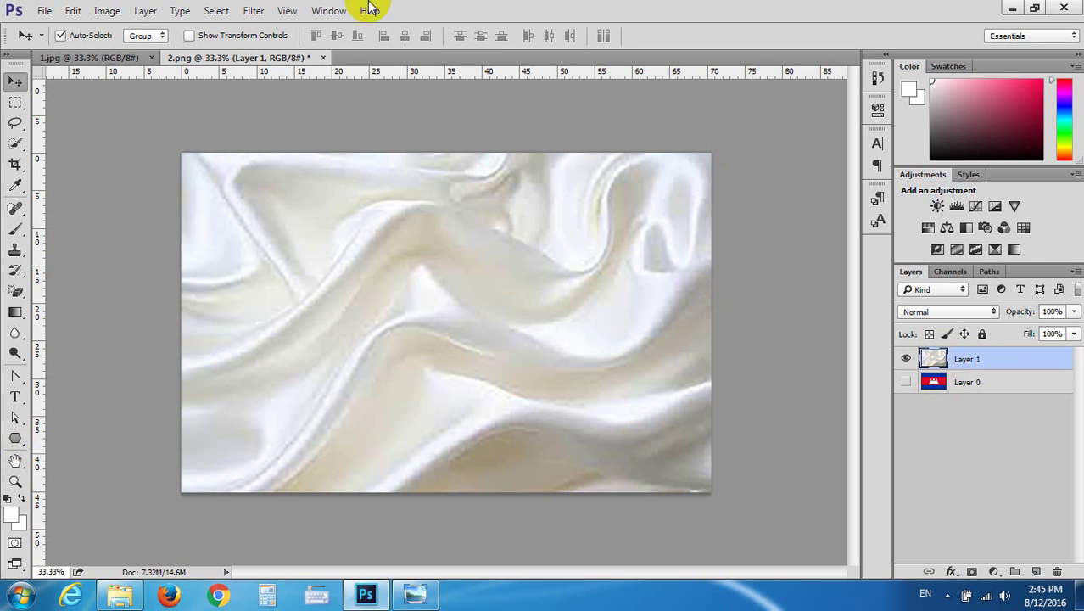
# Save the document as a Photoshop PSD named 'file' in the Ex 015 folder
pyautogui.click(44, 10)
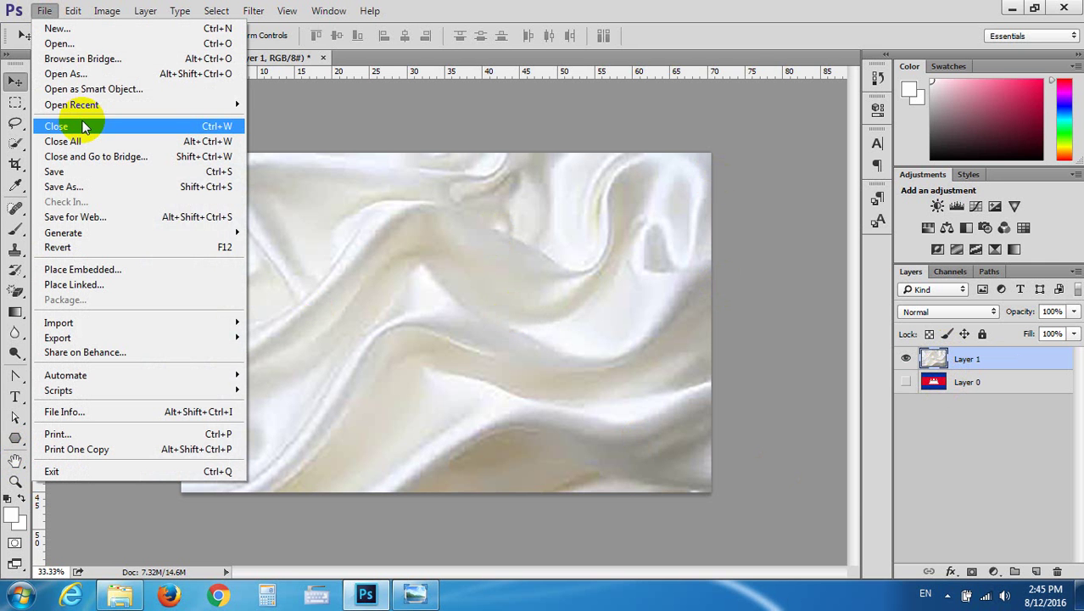
pyautogui.click(98, 185)
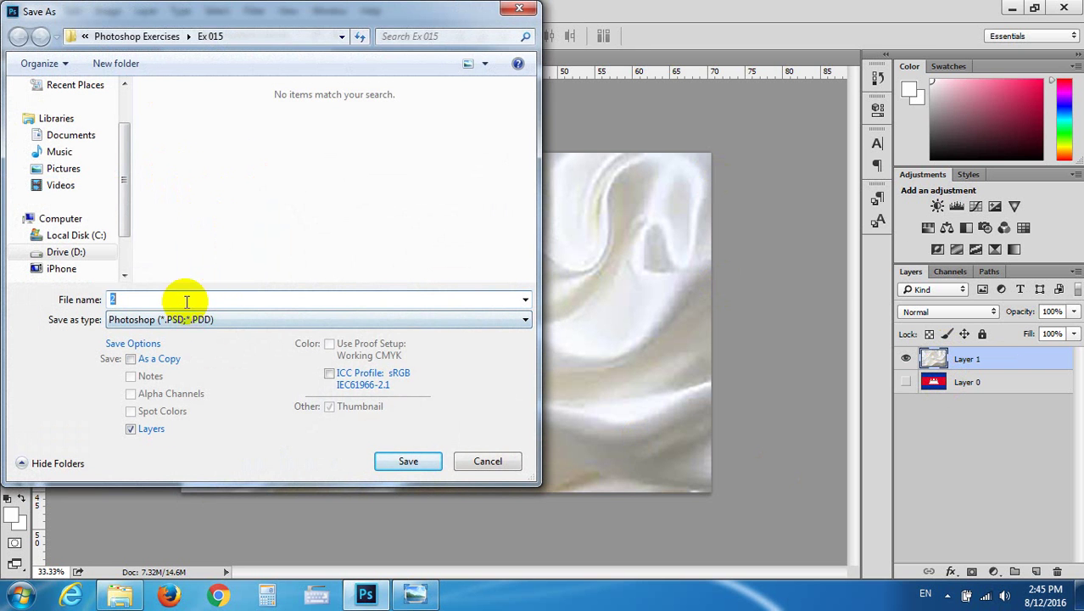
pyautogui.press('BackSpace')
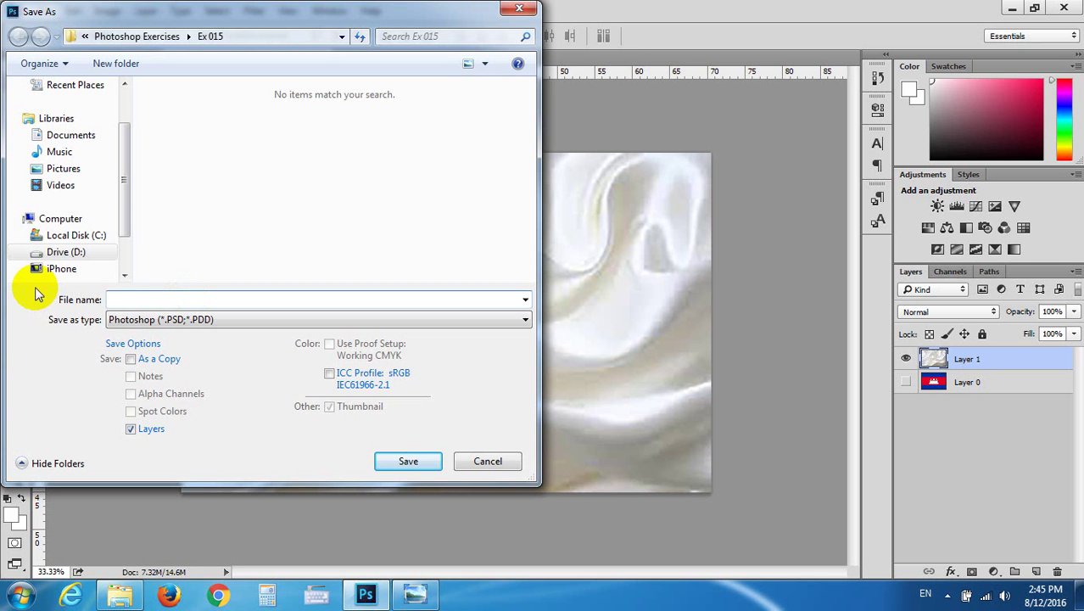
pyautogui.write('file')
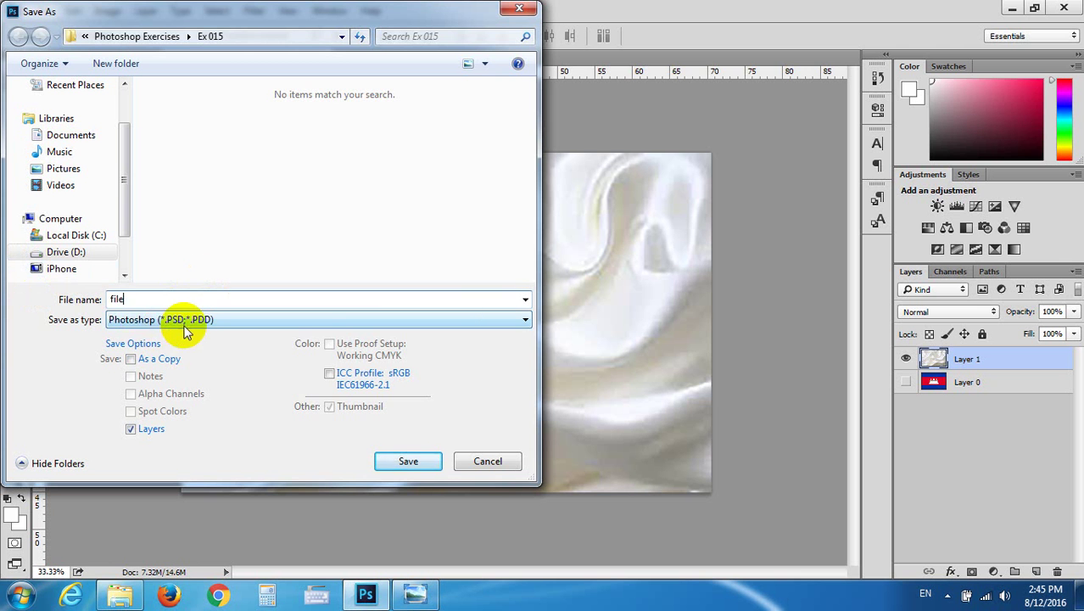
pyautogui.click(408, 460)
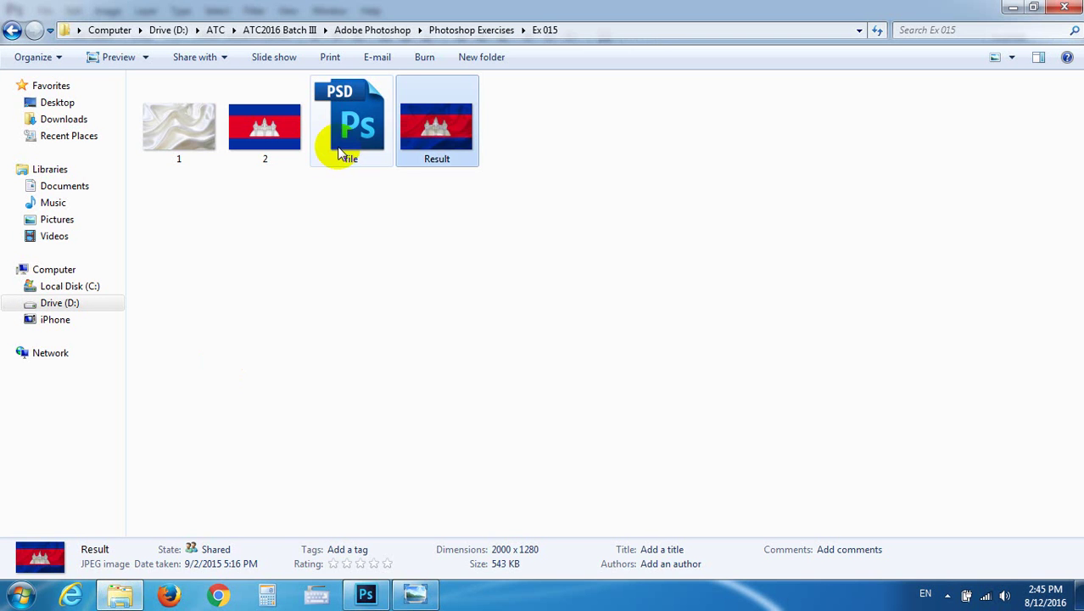
pyautogui.click(346, 155)
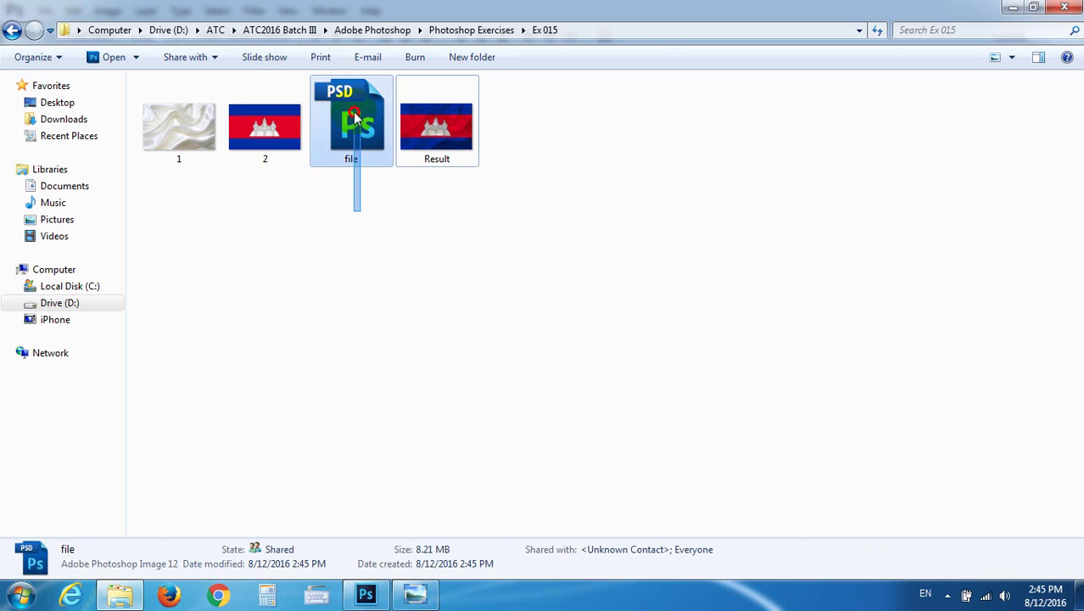
# Close the 1.jpg and file.psd tabs, then reopen file.psd from Explorer
pyautogui.click(386, 240)
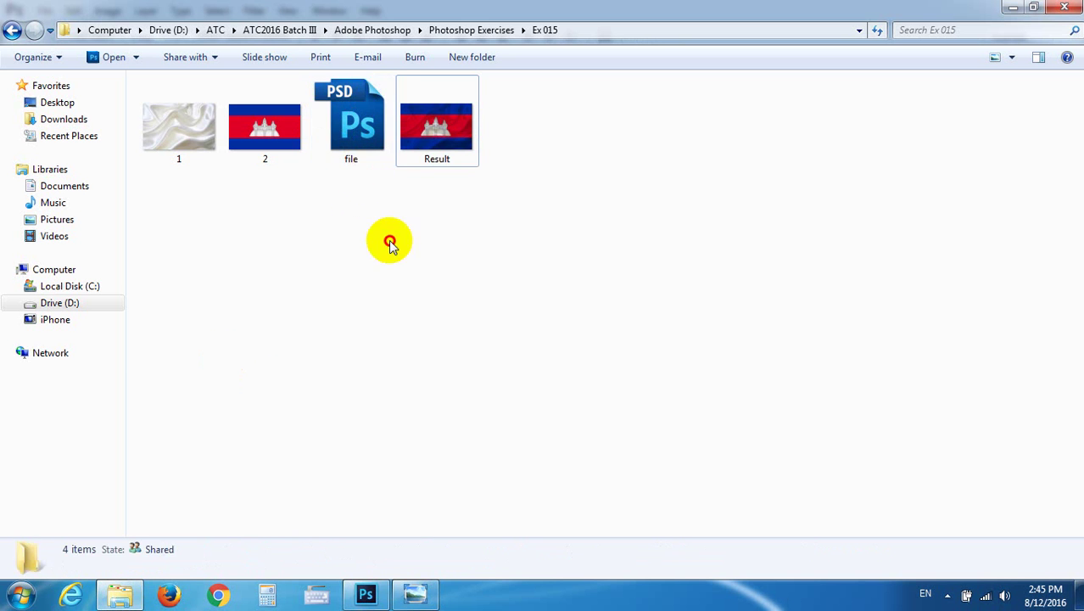
pyautogui.doubleClick(351, 153)
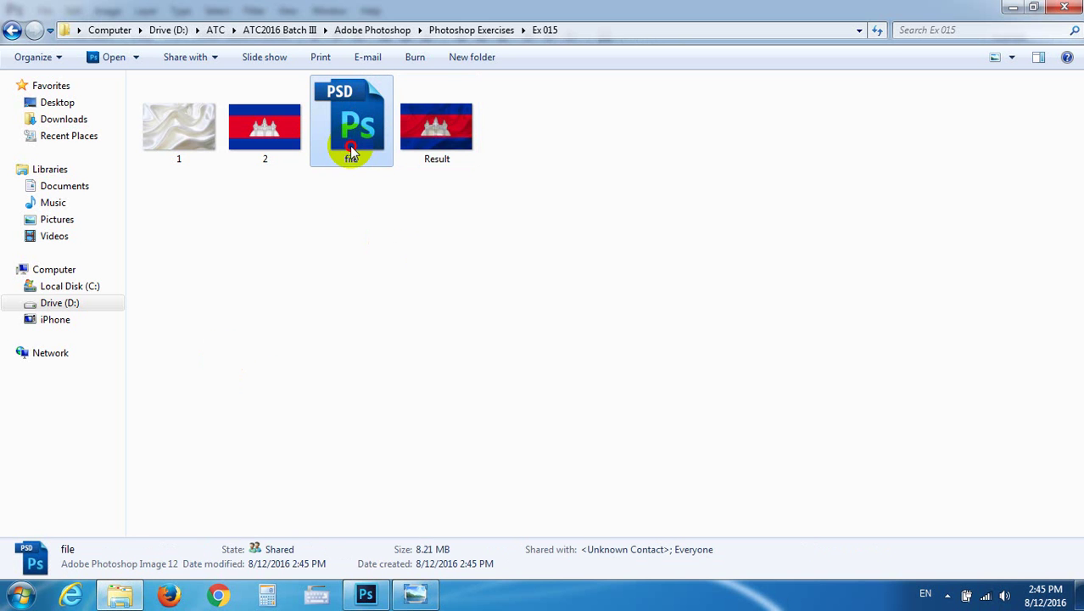
pyautogui.click(366, 594)
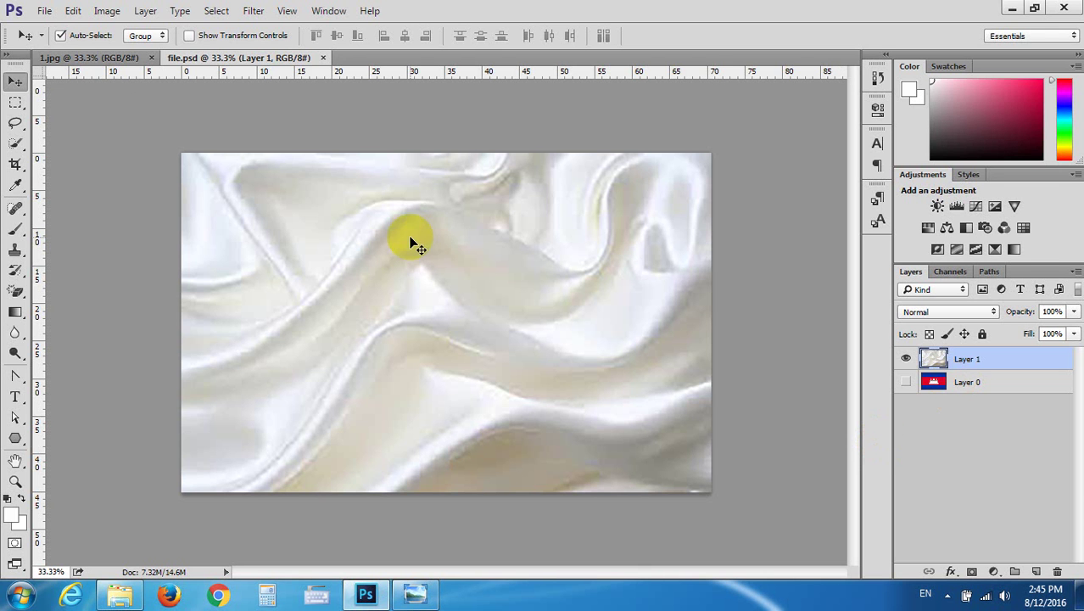
pyautogui.click(110, 58)
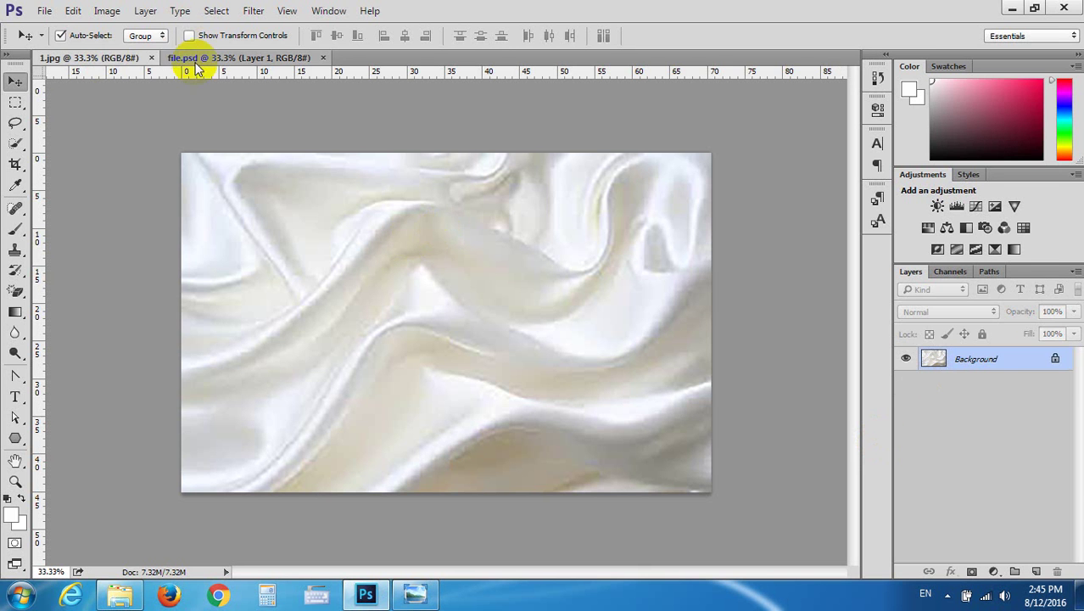
pyautogui.click(151, 57)
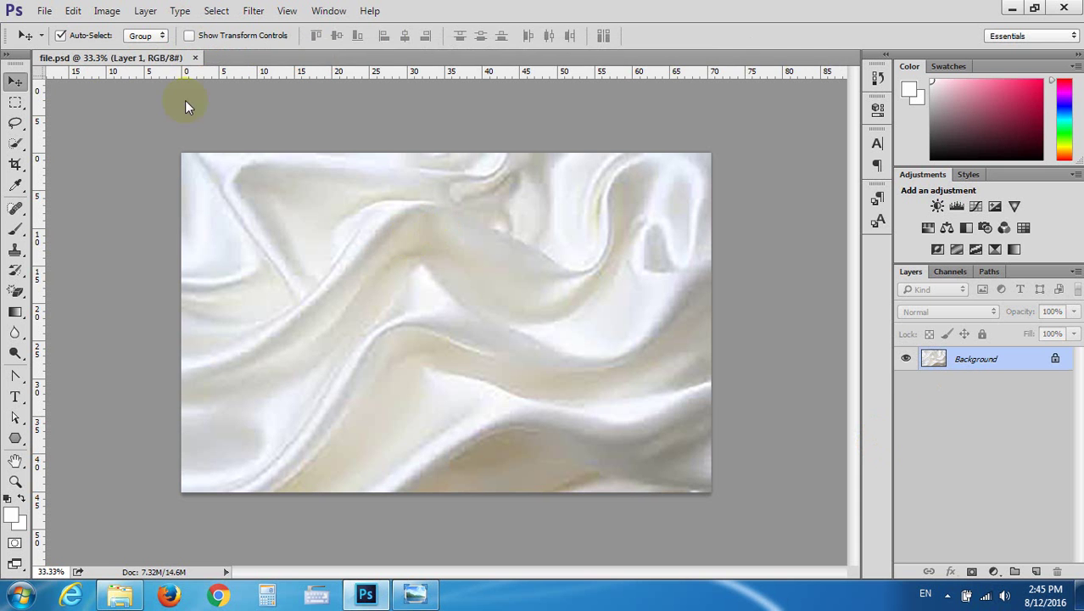
pyautogui.click(194, 57)
pyautogui.click(118, 593)
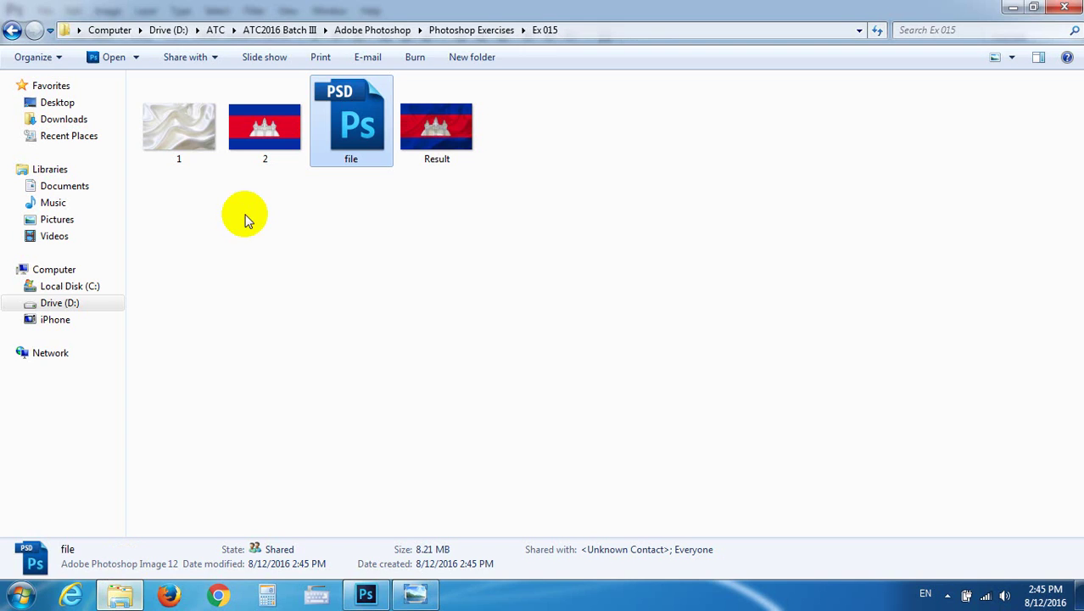
pyautogui.moveTo(351, 121); pyautogui.dragTo(416, 291)
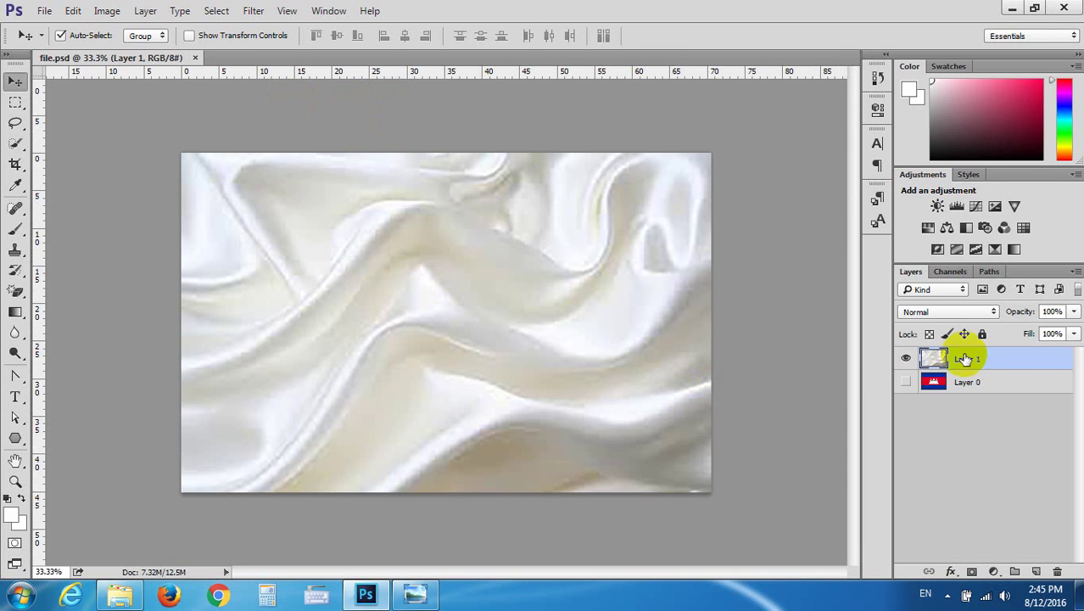
# Show Layer 0's flag again, then delete silk Layer 1 and restore it with undo
pyautogui.click(906, 382)
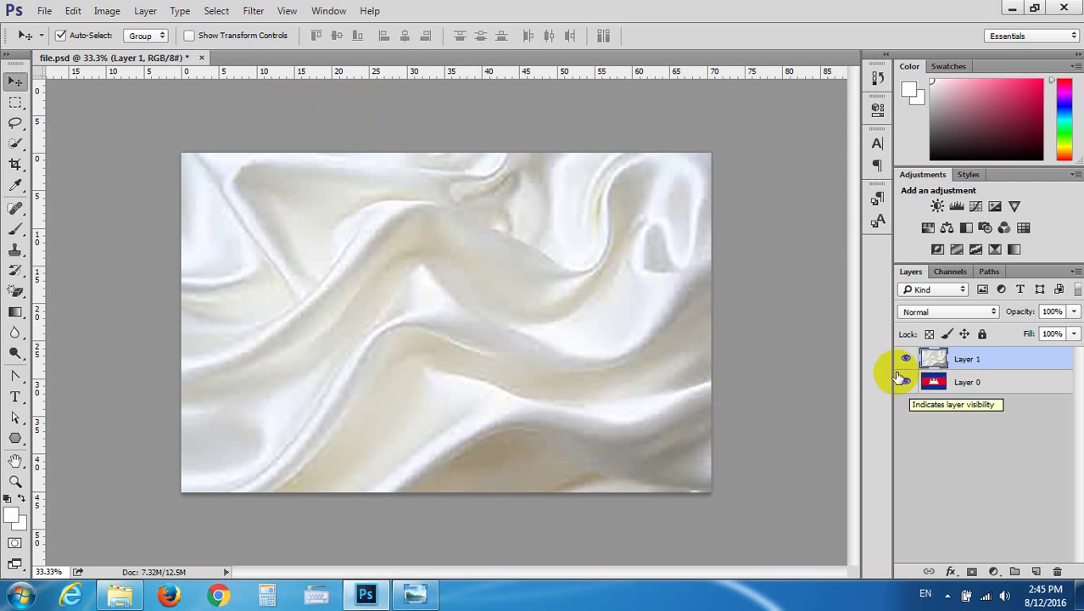
pyautogui.click(959, 361)
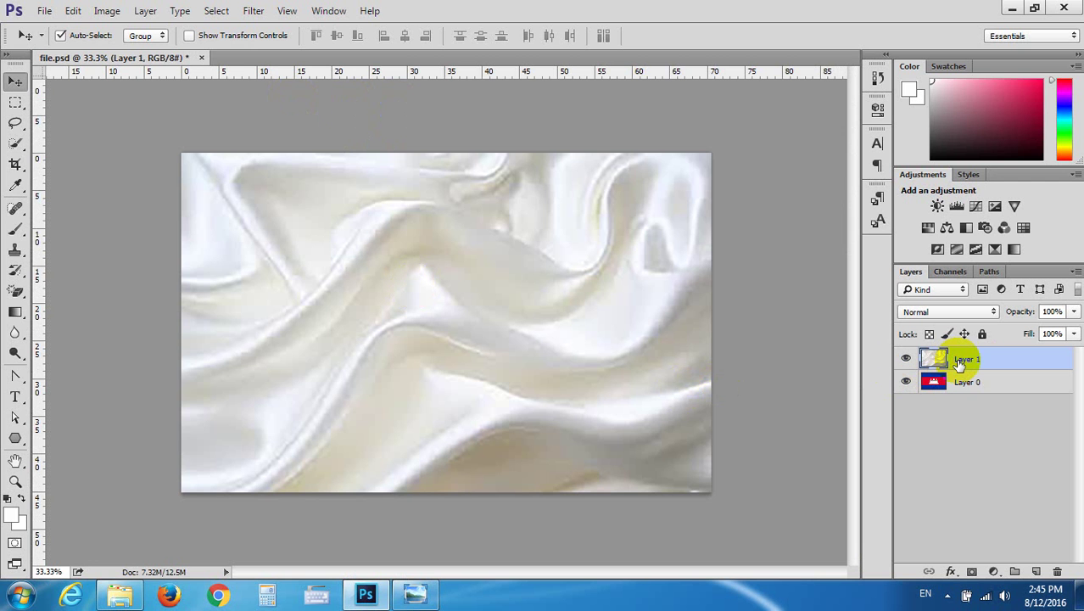
pyautogui.press('Delete')
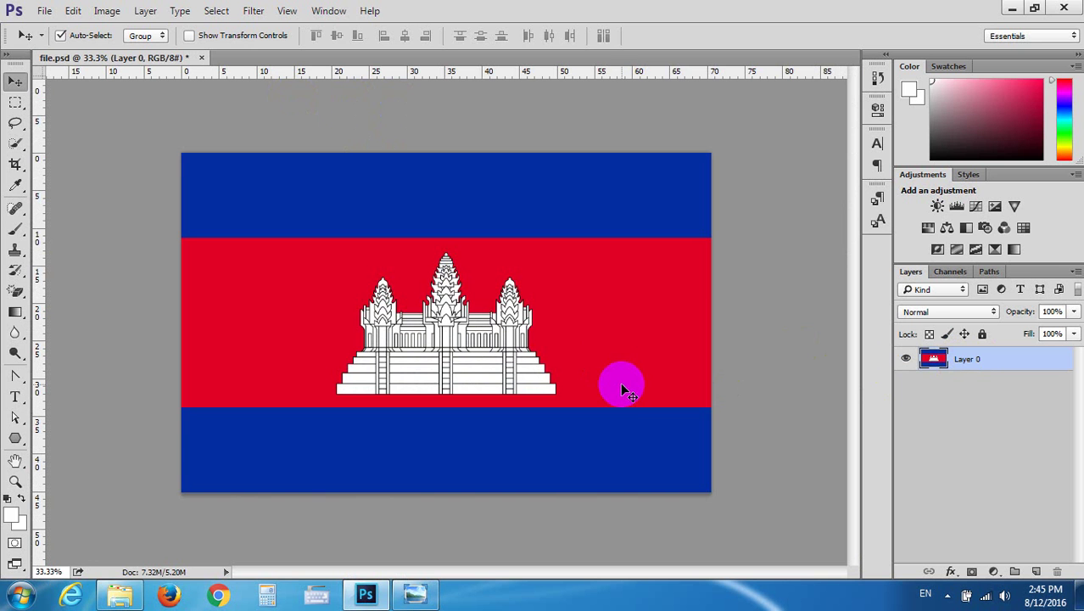
pyautogui.hotkey('ctrl', 'z')
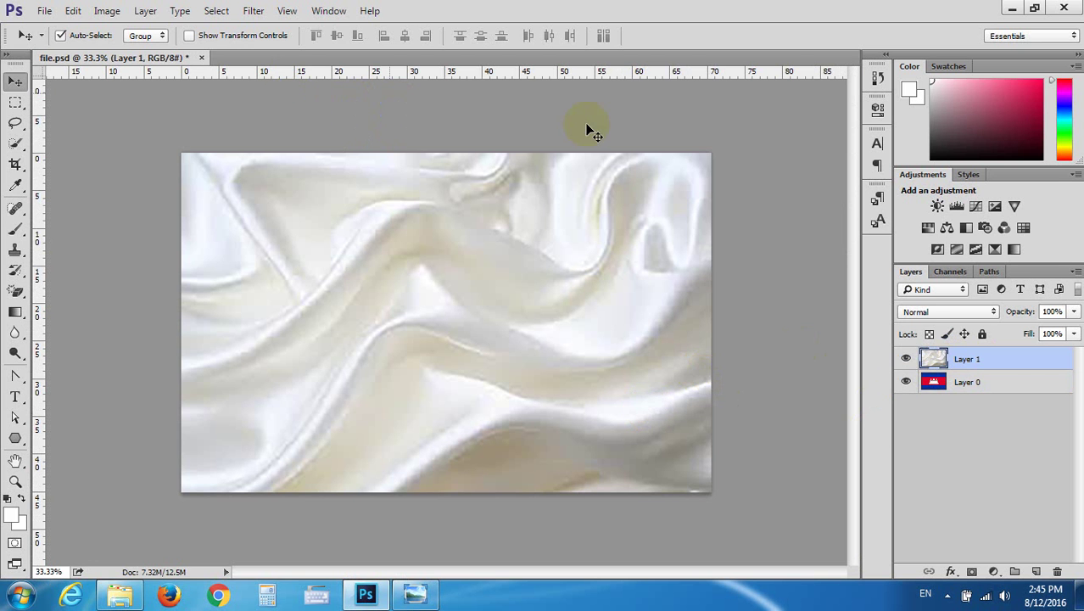
# Hide silk Layer 1 and make the flag's Layer 0 the active layer
pyautogui.click(906, 358)
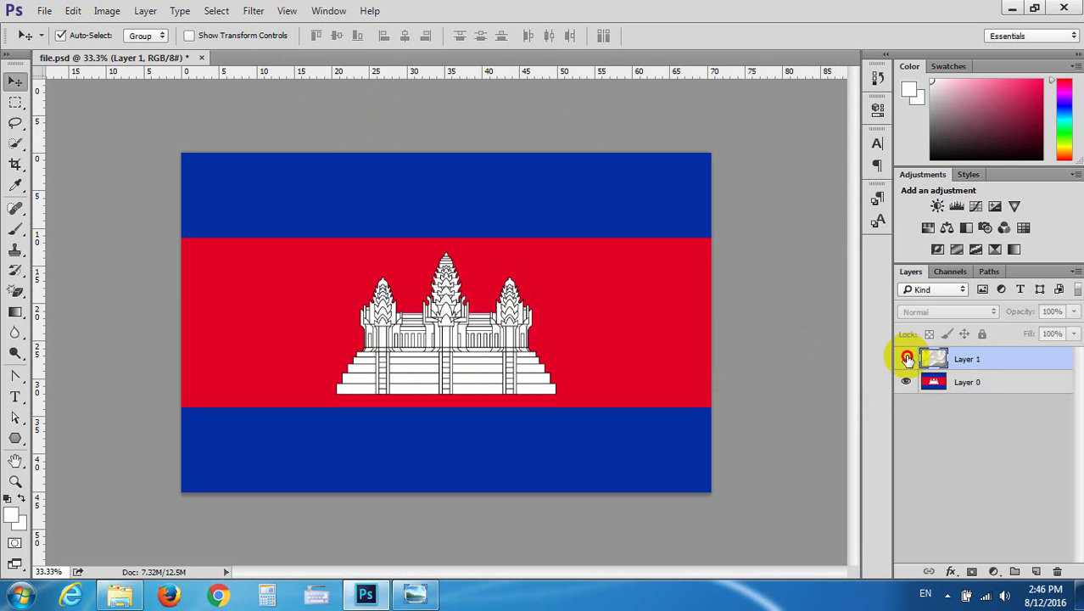
pyautogui.click(951, 384)
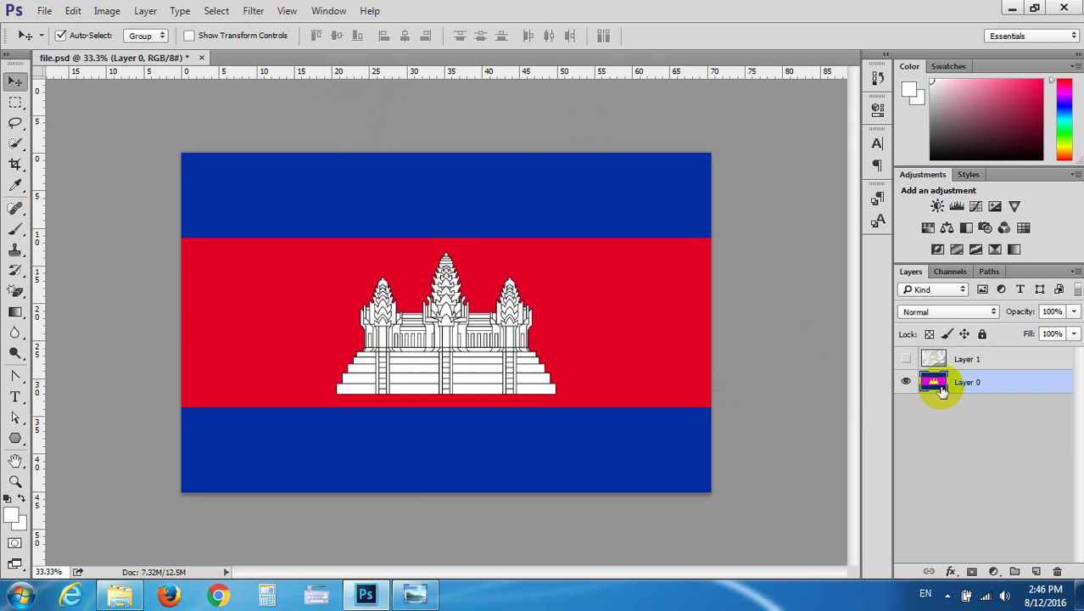
pyautogui.click(443, 261)
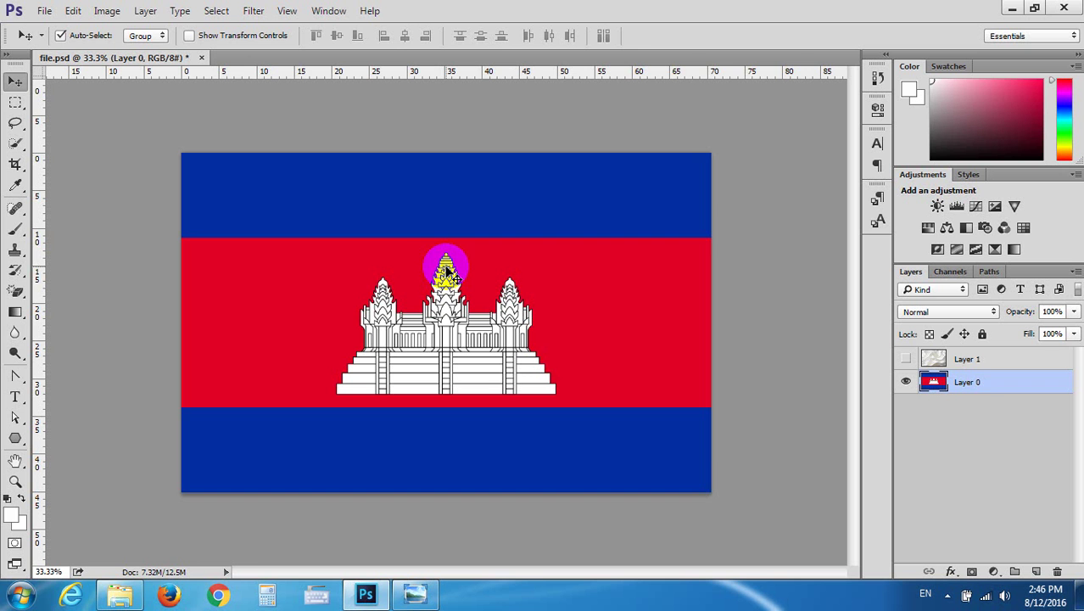
pyautogui.click(642, 326)
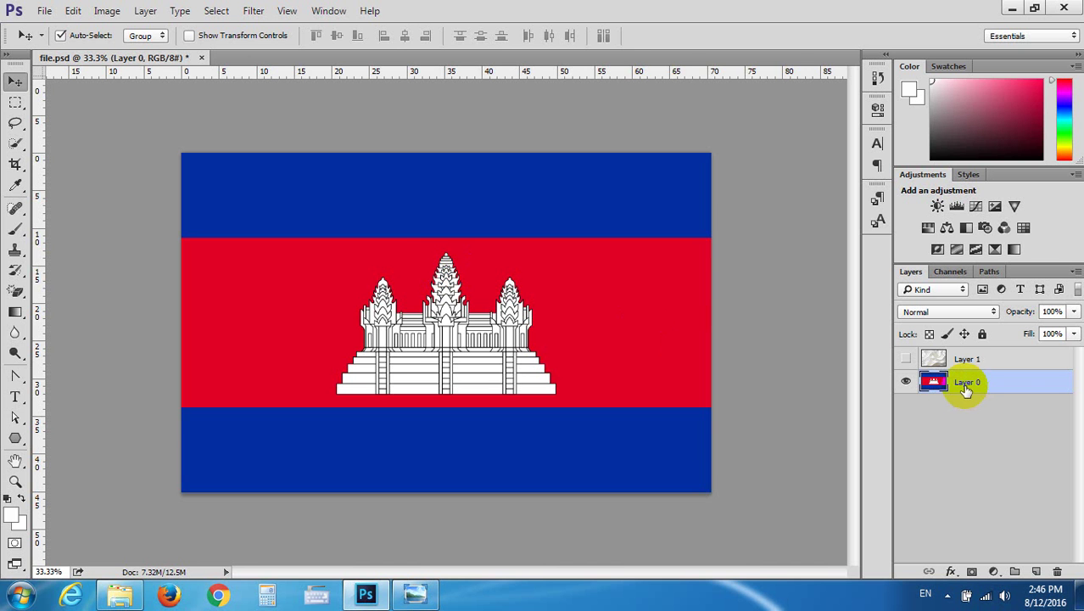
pyautogui.click(537, 244)
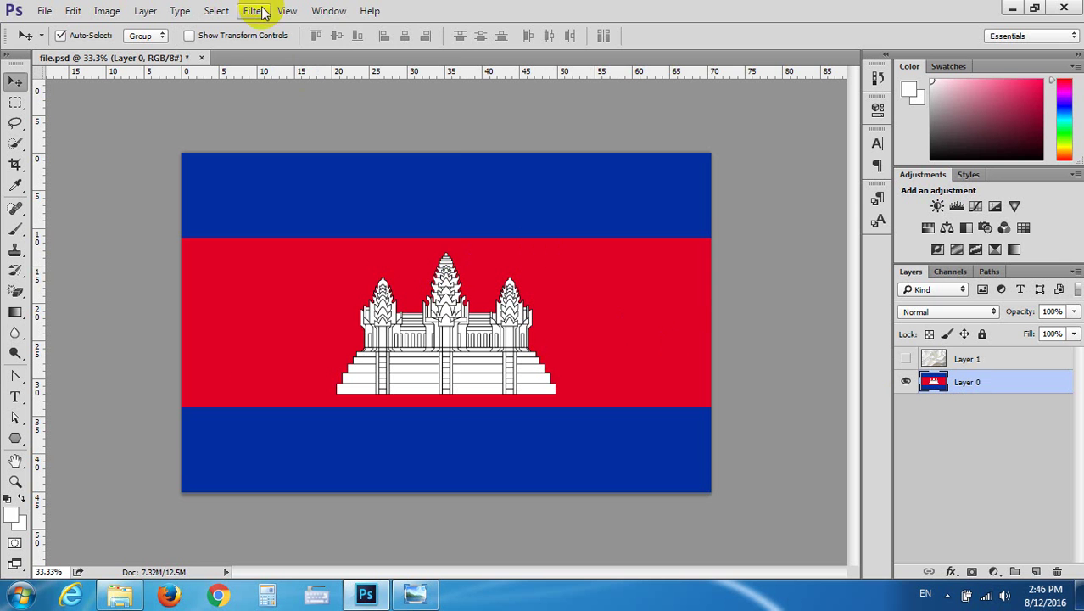
# Apply Filter > Distort > Displace with horizontal and vertical scale 10
pyautogui.click(252, 10)
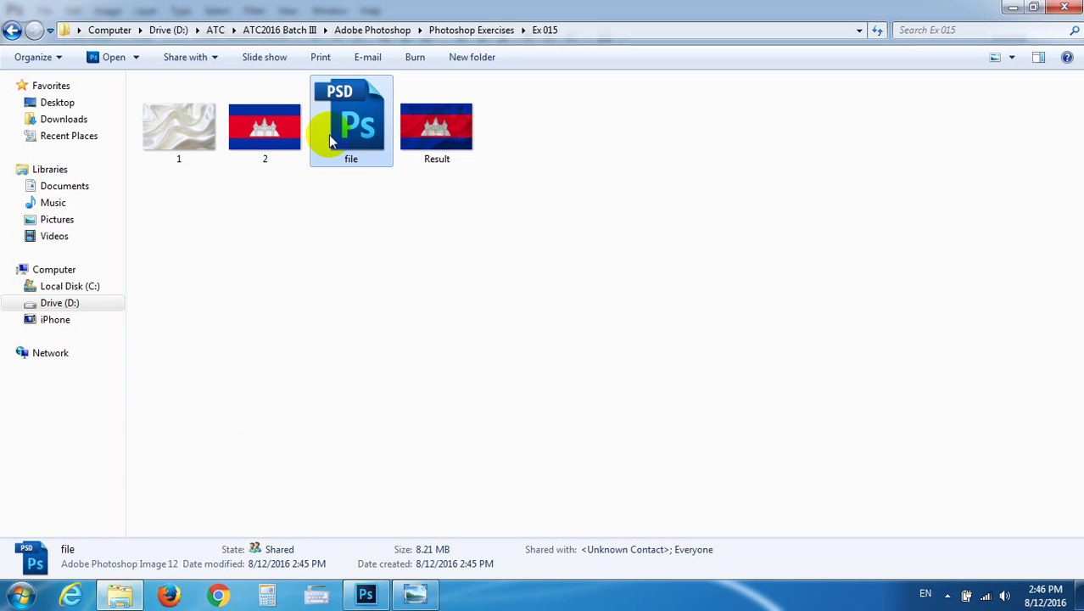
pyautogui.moveTo(351, 123)
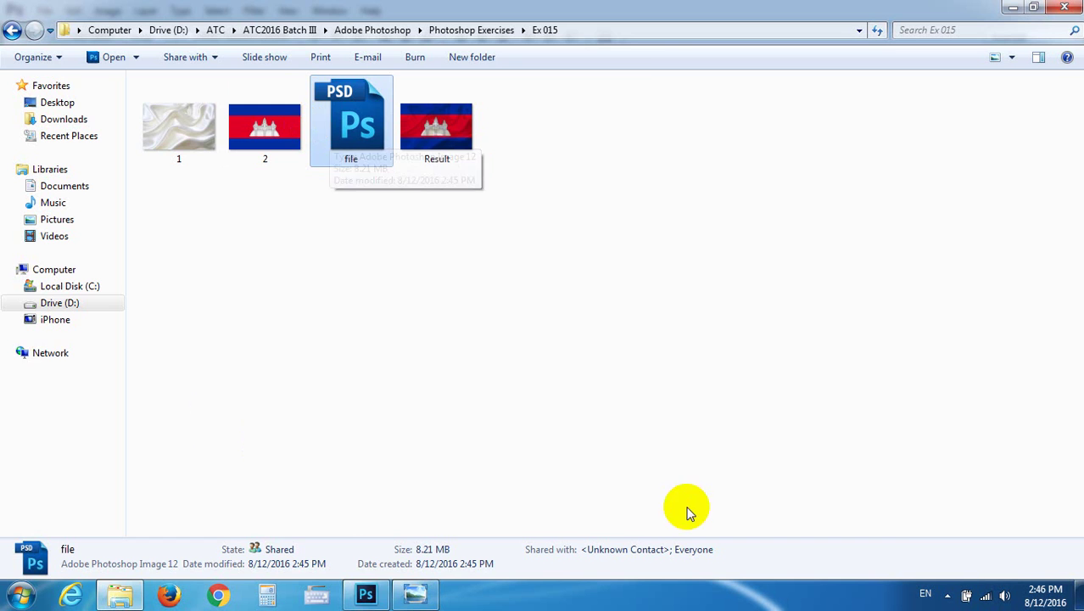
pyautogui.click(366, 593)
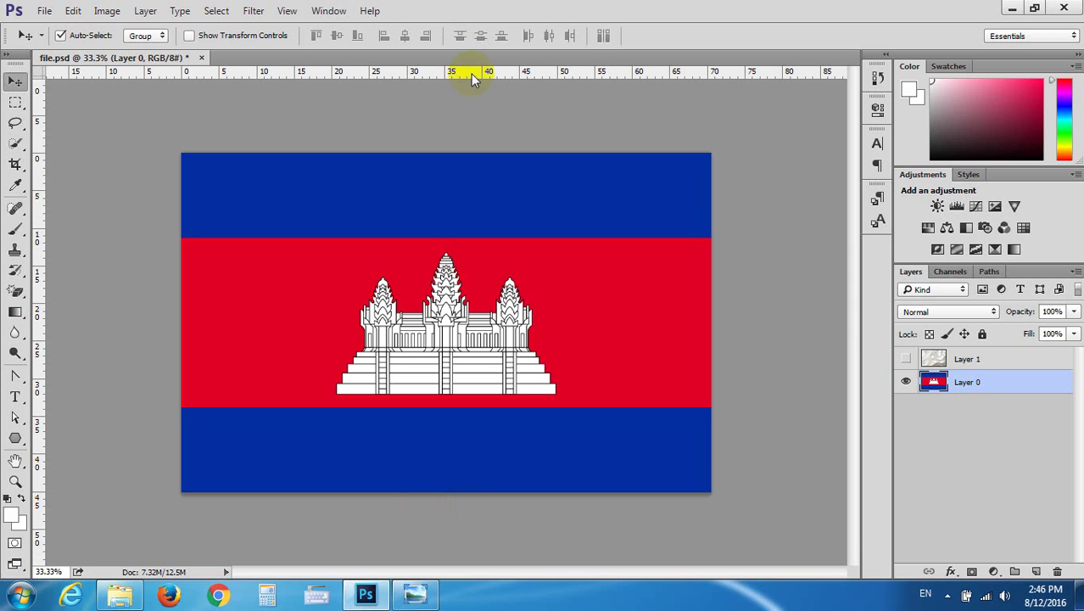
pyautogui.click(255, 11)
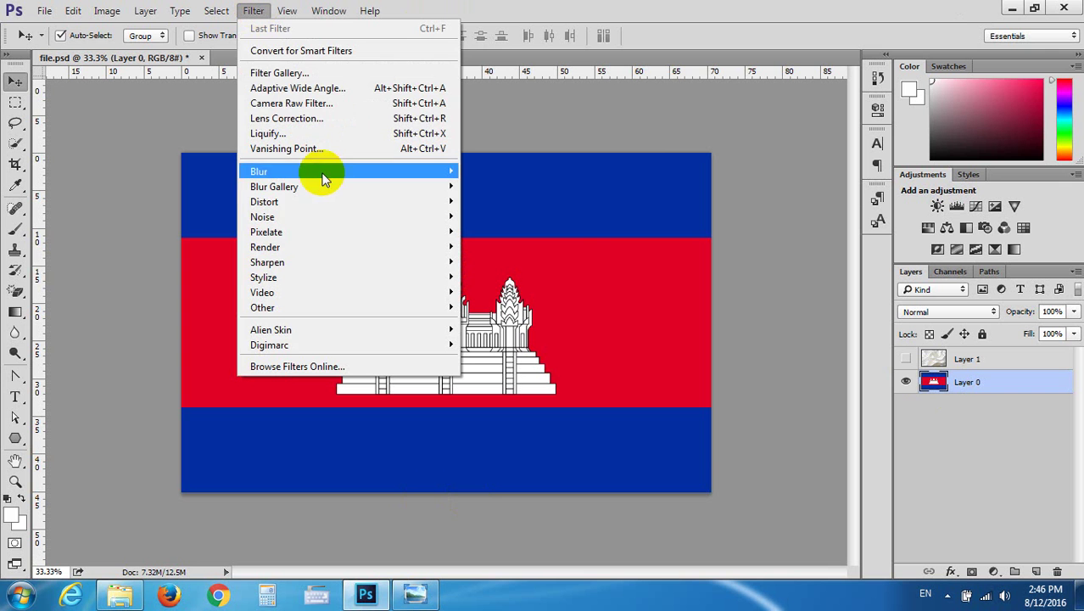
pyautogui.click(331, 204)
pyautogui.click(488, 202)
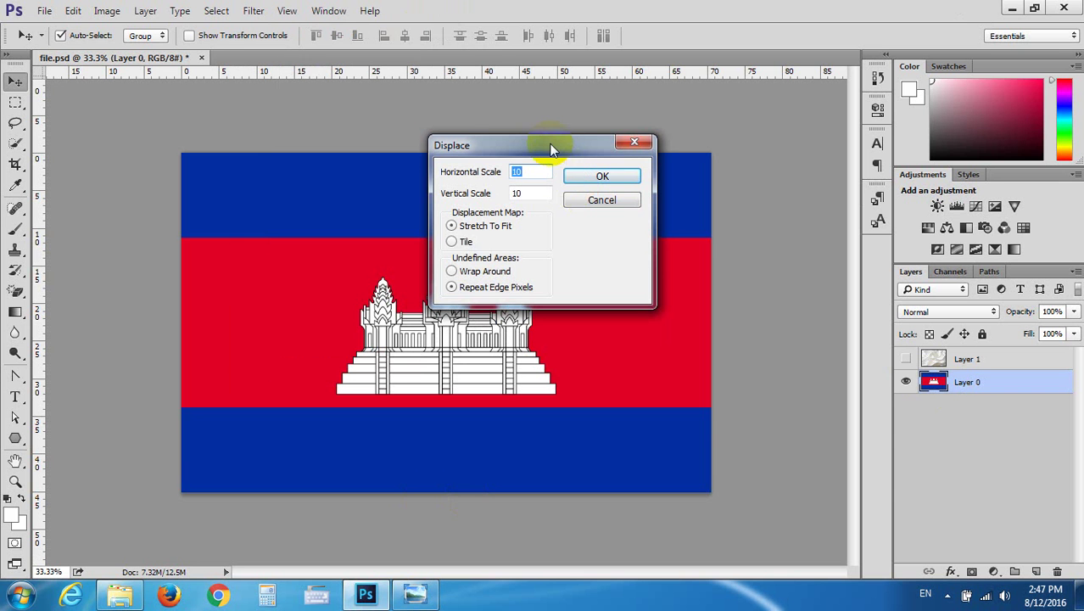
pyautogui.moveTo(550, 144); pyautogui.dragTo(492, 104)
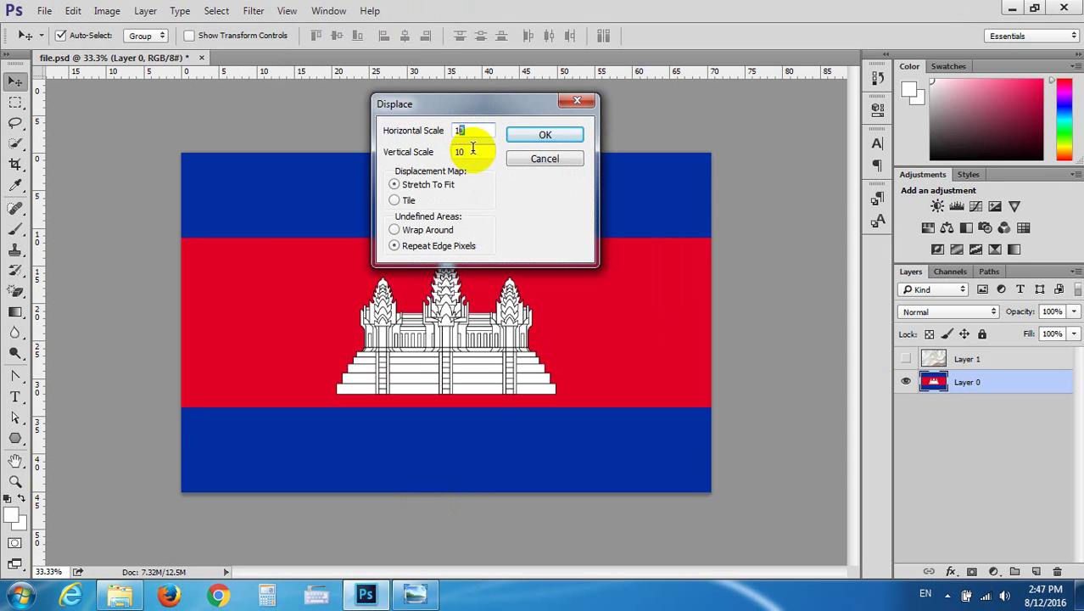
pyautogui.press('Tab')
pyautogui.click(545, 134)
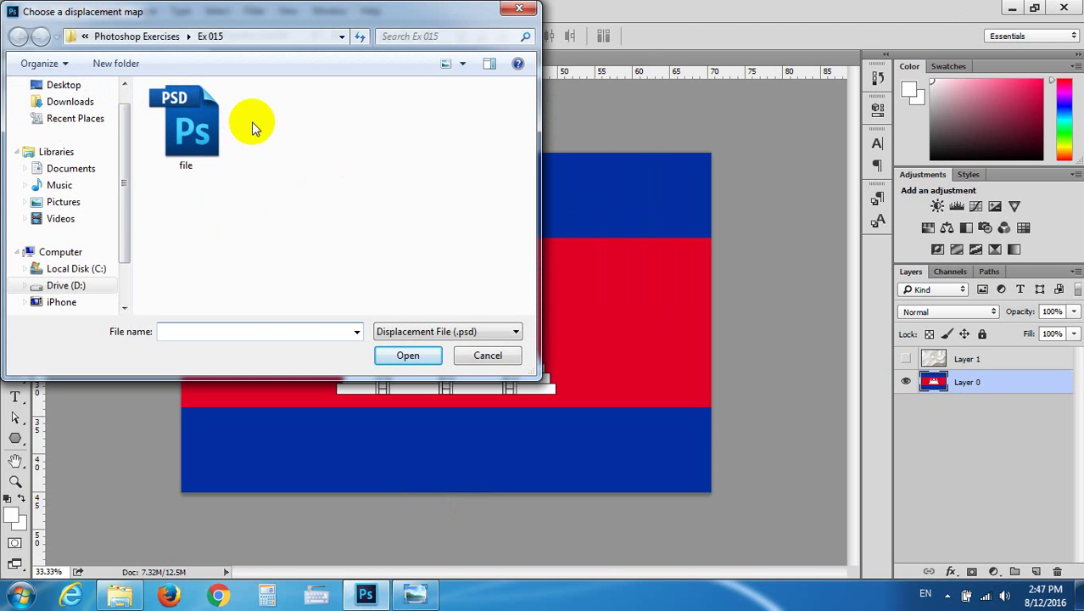
# Choose file.psd as the displacement map so the flag ripples
pyautogui.click(398, 334)
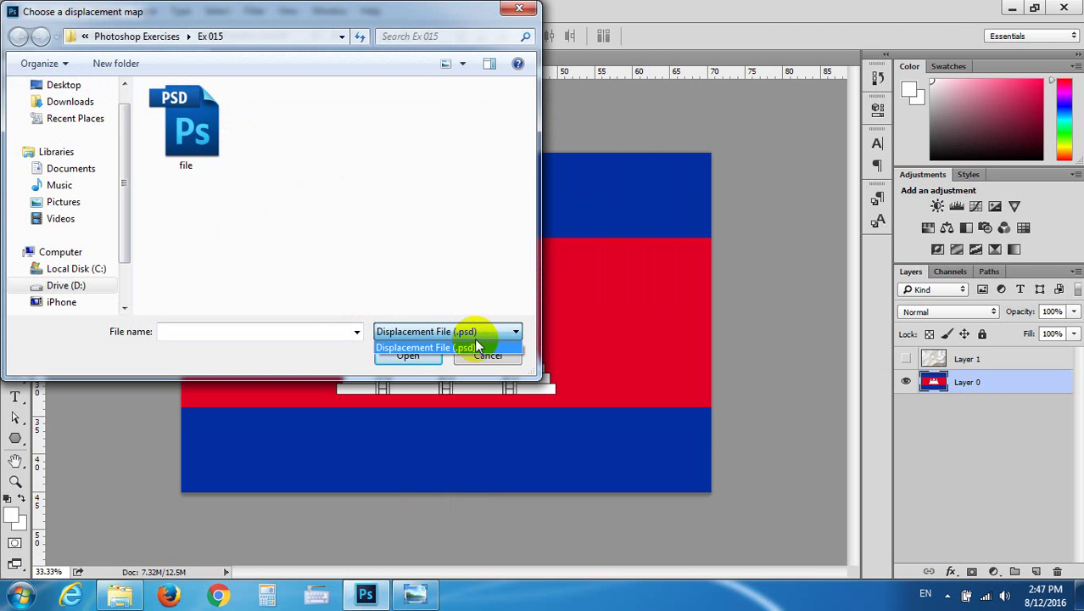
pyautogui.click(476, 343)
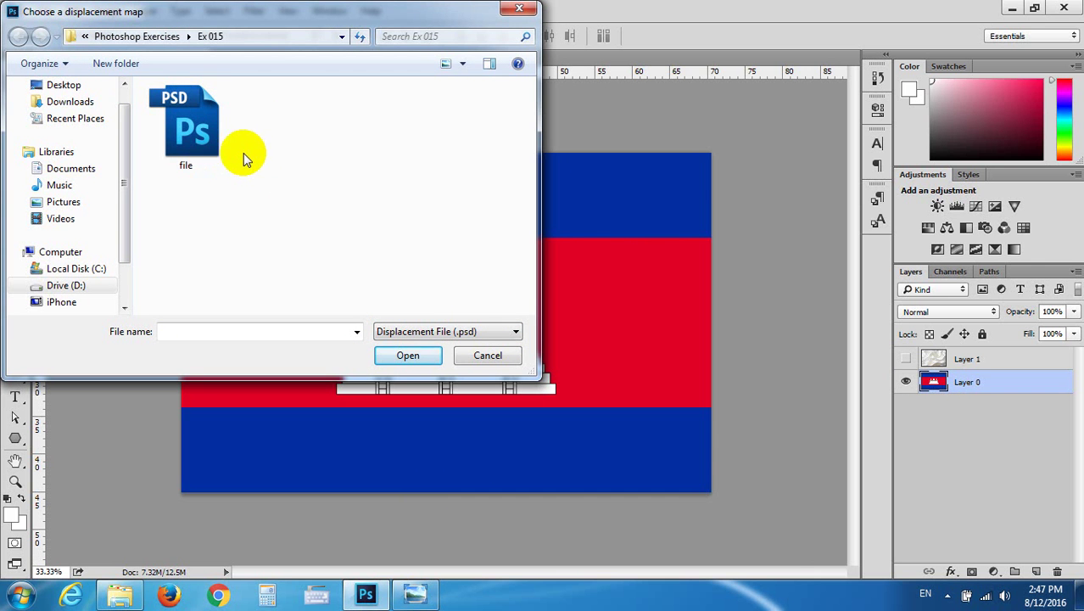
pyautogui.click(199, 136)
pyautogui.click(402, 356)
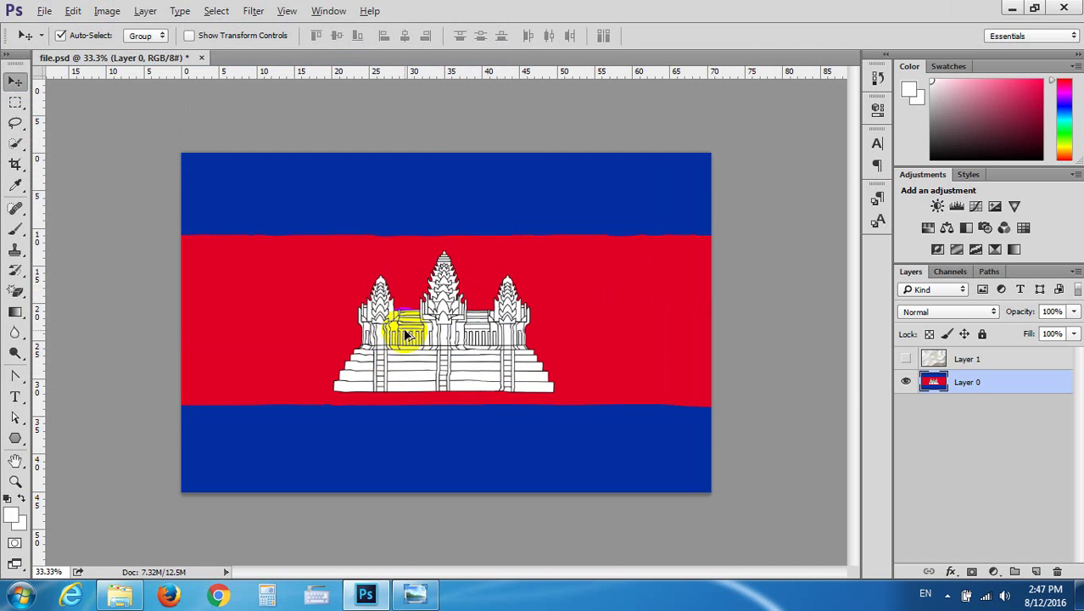
# Zoom in on the displaced emblem and compare it with the Result reference in Photo Viewer
pyautogui.scroll(2, 405, 337)
pyautogui.scroll(2, 395, 337)
pyautogui.scroll(1, 382, 335)
pyautogui.scroll(2, 381, 334)
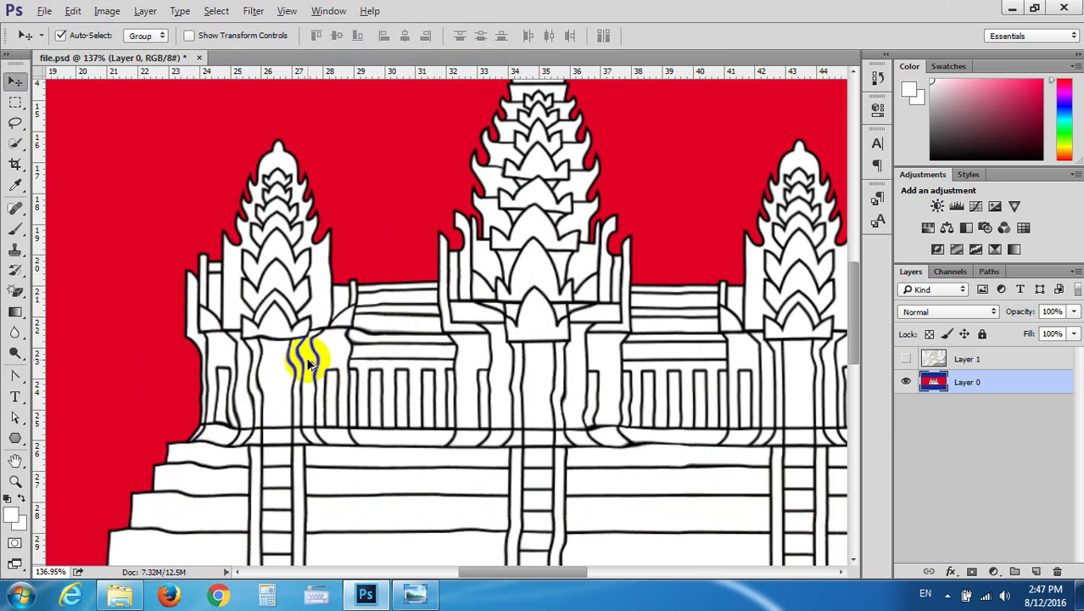
pyautogui.scroll(-2, 309, 363)
pyautogui.scroll(-1, 309, 363)
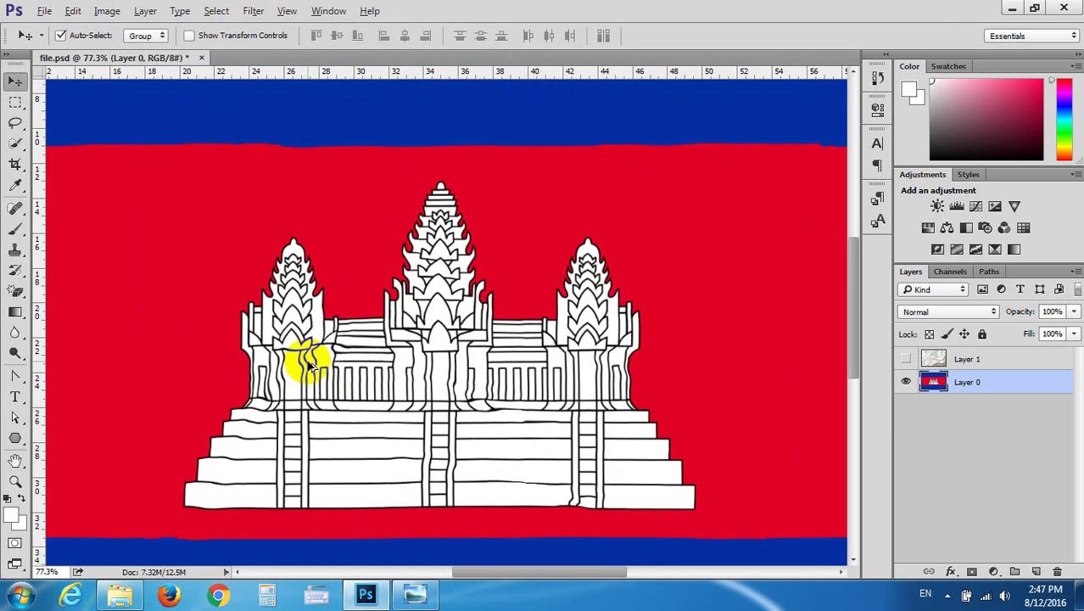
pyautogui.scroll(-1, 310, 363)
pyautogui.scroll(-1, 310, 363)
pyautogui.scroll(-1, 310, 363)
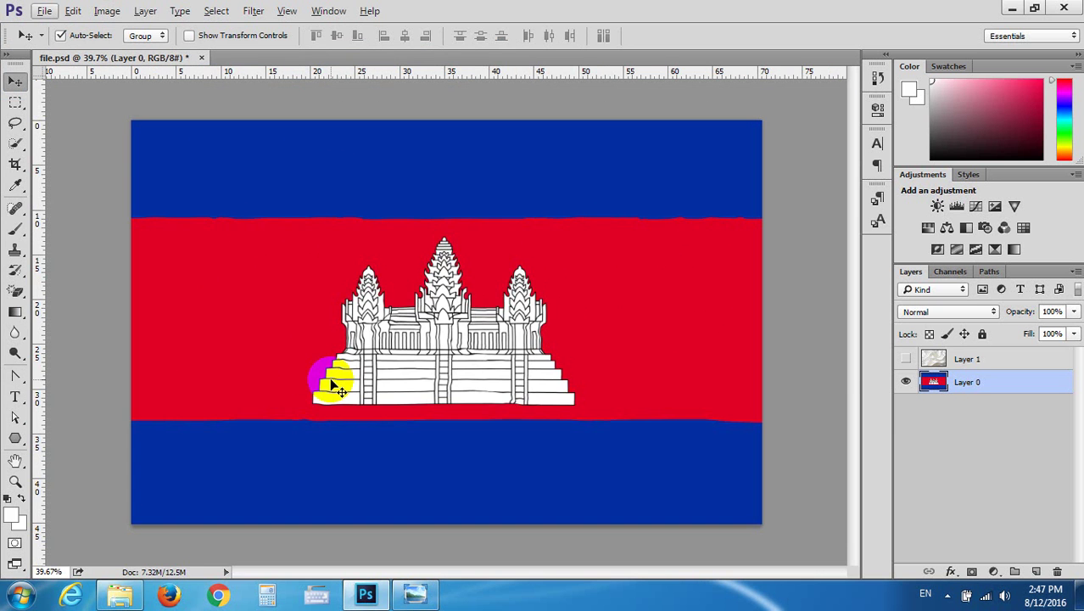
pyautogui.moveTo(415, 594)
pyautogui.click(413, 447)
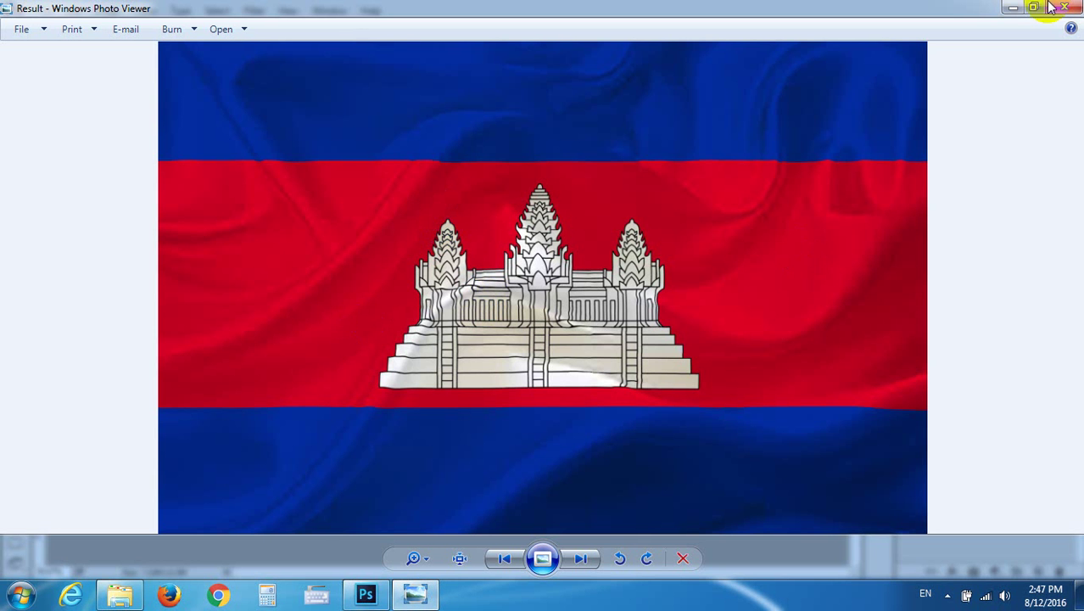
pyautogui.click(1012, 7)
# Preview blend modes on the silk layer, then set it back to Normal
pyautogui.click(906, 358)
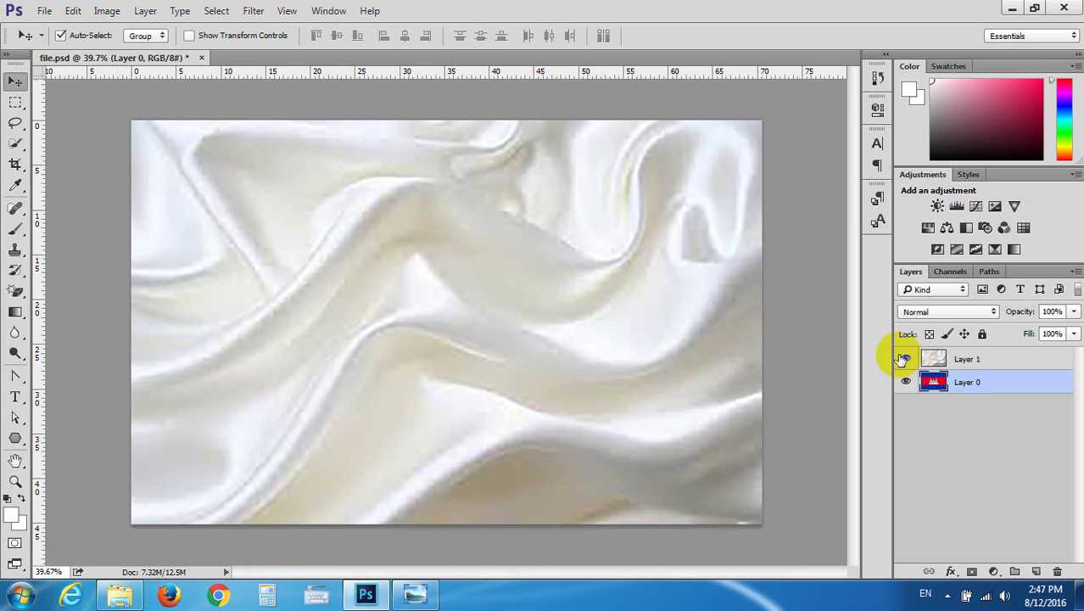
pyautogui.click(998, 311)
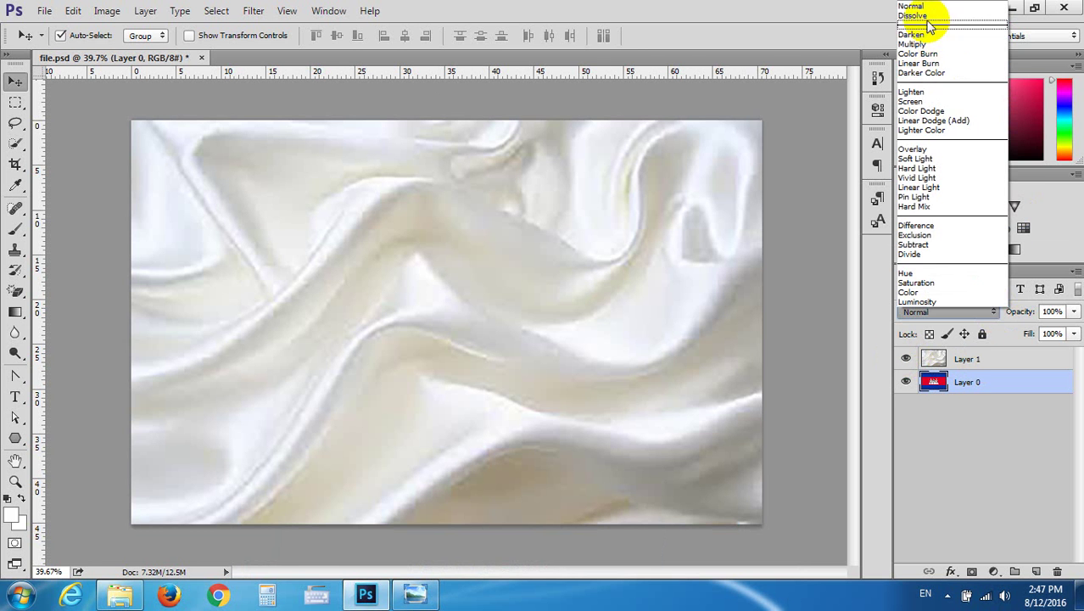
pyautogui.click(926, 18)
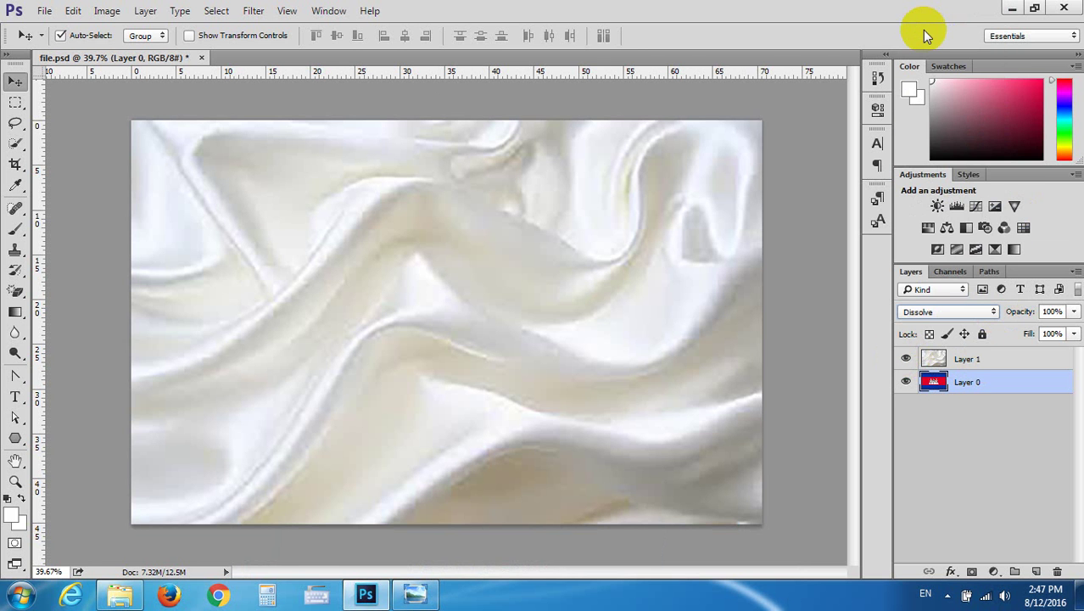
pyautogui.press('Down')
pyautogui.press('Down')
pyautogui.press('Down')
pyautogui.press('Down')
pyautogui.press('Down')
pyautogui.press('Down')
pyautogui.press('Down')
pyautogui.press('Down')
pyautogui.press('Down')
pyautogui.press('Down')
pyautogui.press('Down')
pyautogui.press('Down')
pyautogui.press('Down')
pyautogui.press('Down')
pyautogui.press('Down')
pyautogui.press('Down')
pyautogui.press('Down')
pyautogui.press('Down')
pyautogui.press('Down')
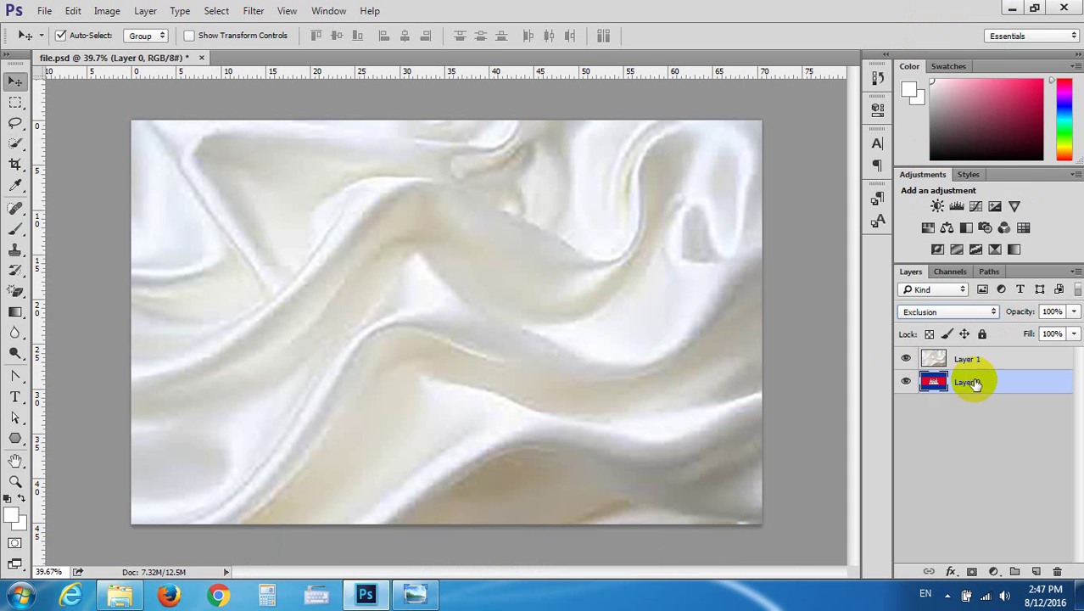
pyautogui.click(957, 311)
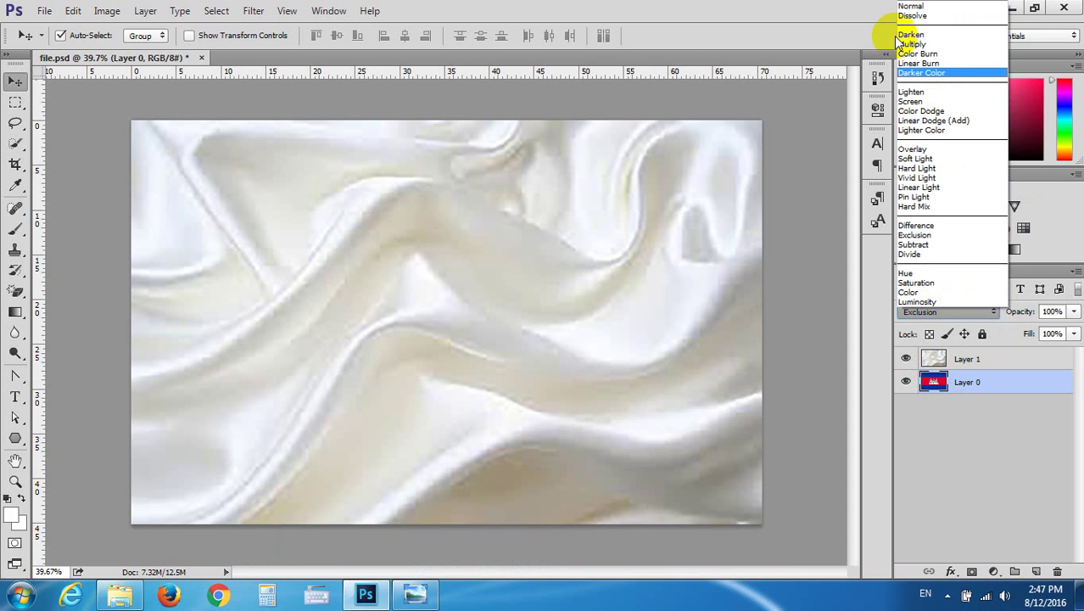
pyautogui.click(911, 6)
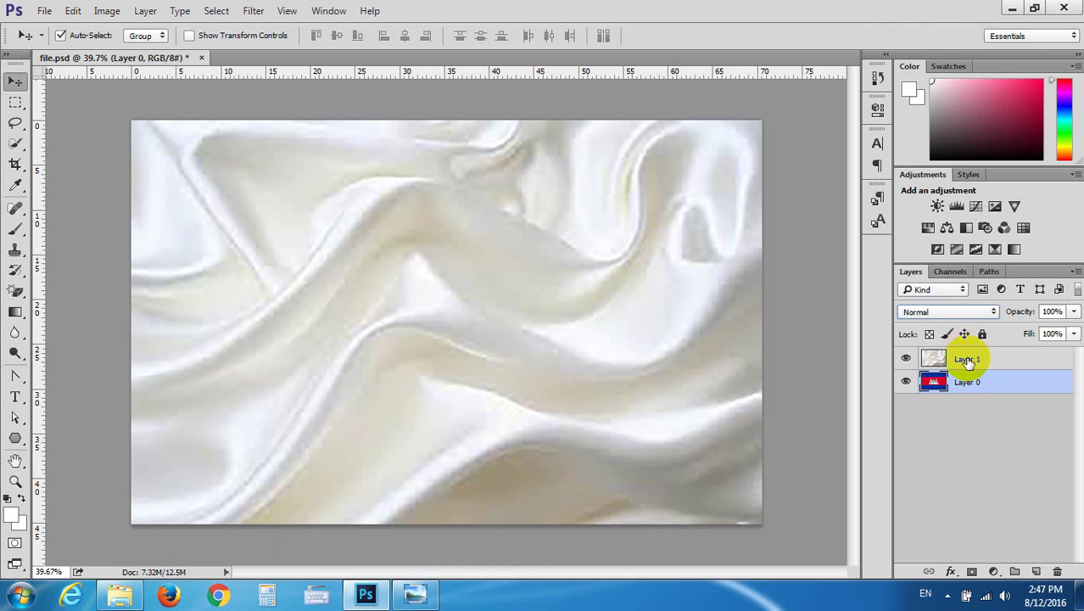
# Move the flag Layer 0 above the silk Layer 1 in the Layers panel
pyautogui.click(964, 361)
pyautogui.click(960, 289)
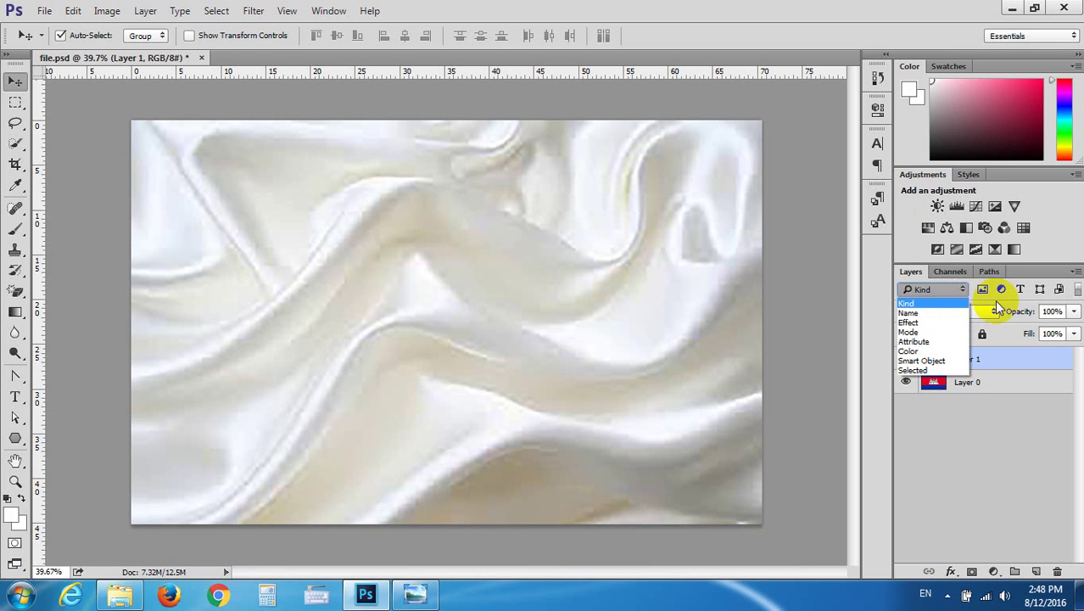
pyautogui.click(988, 312)
pyautogui.click(986, 311)
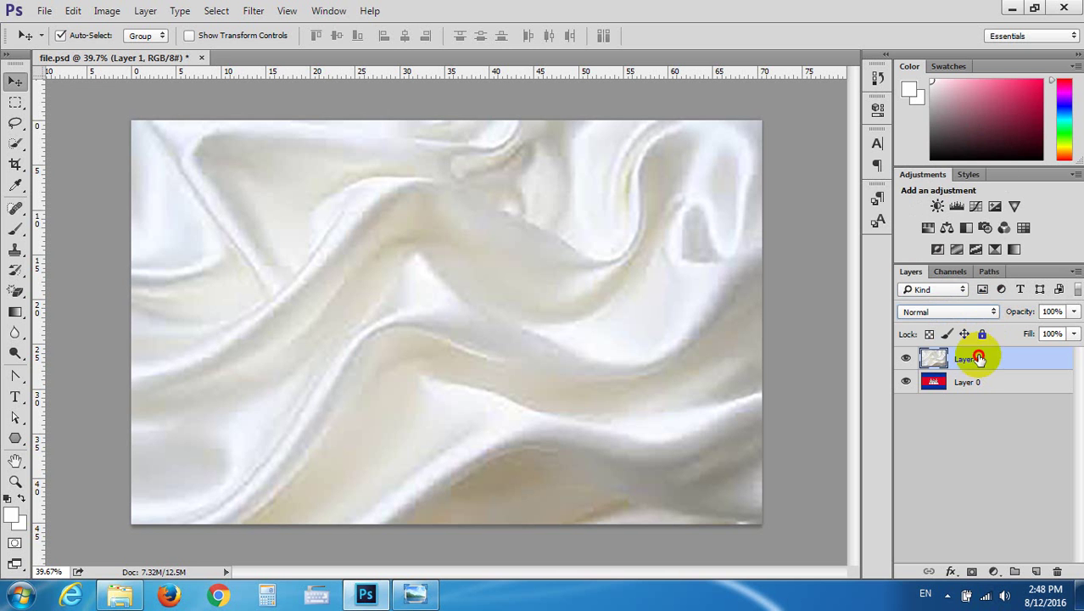
pyautogui.moveTo(971, 381); pyautogui.dragTo(967, 343)
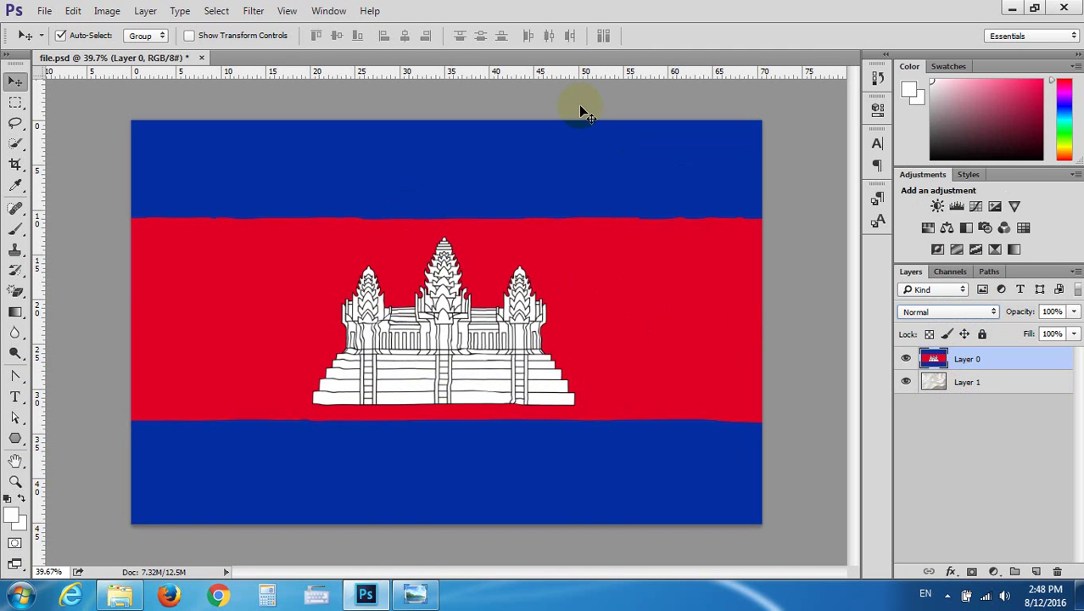
# Cycle the flag layer's blend mode from Dissolve down through Divide
pyautogui.click(953, 310)
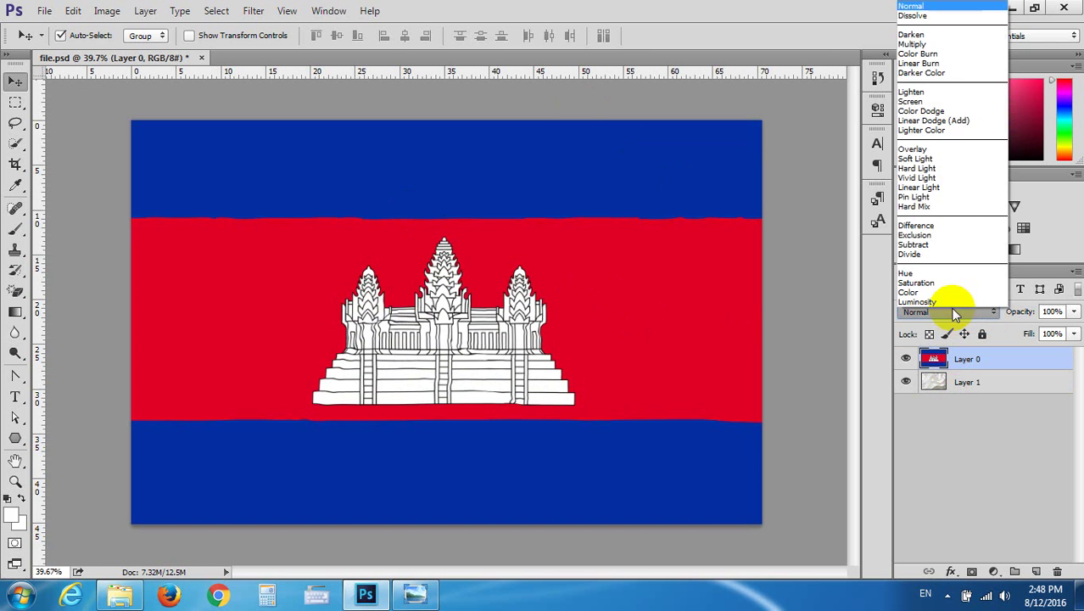
pyautogui.click(949, 20)
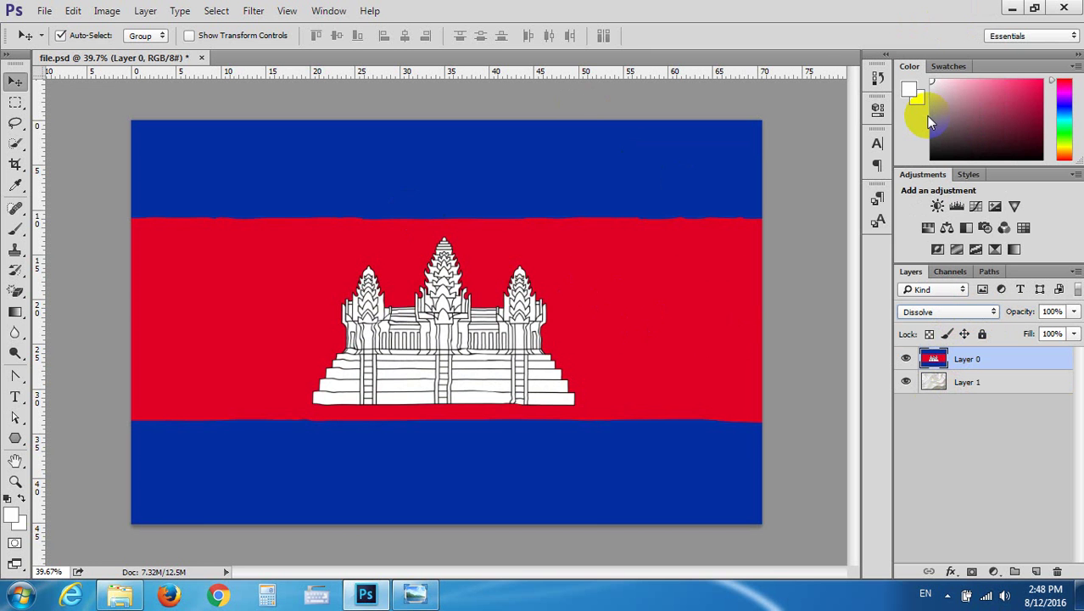
pyautogui.press('Down')
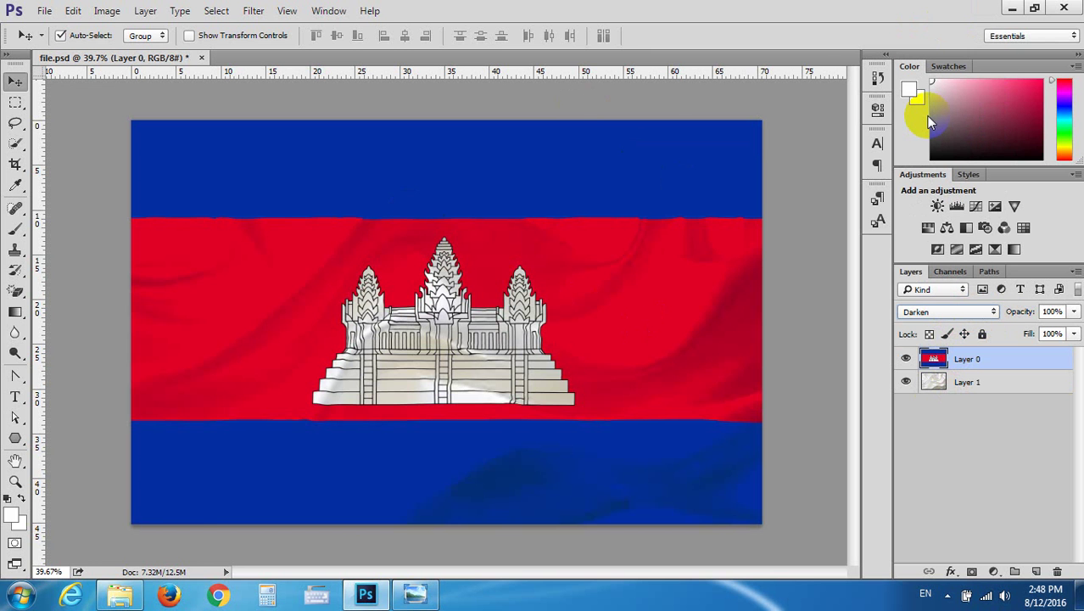
pyautogui.press('Down')
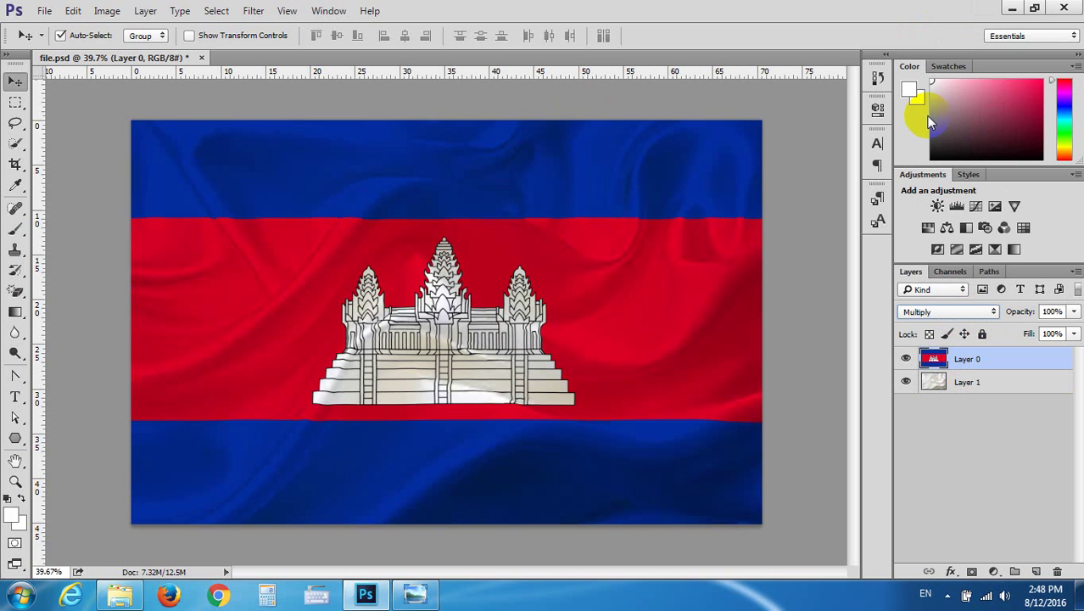
pyautogui.press('Down')
pyautogui.press('Down')
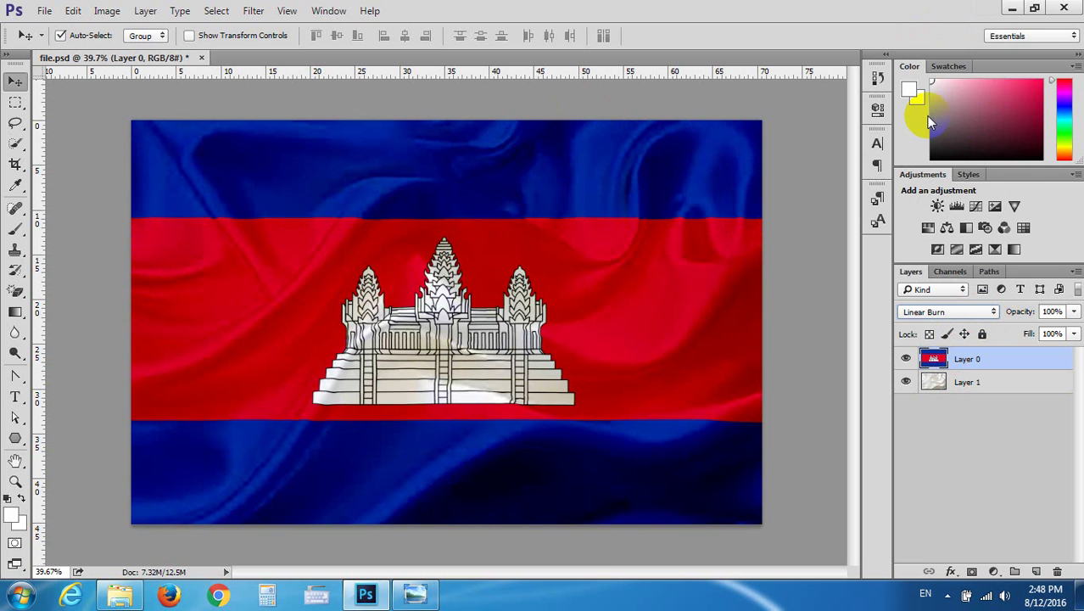
pyautogui.press('Down')
pyautogui.press('Down')
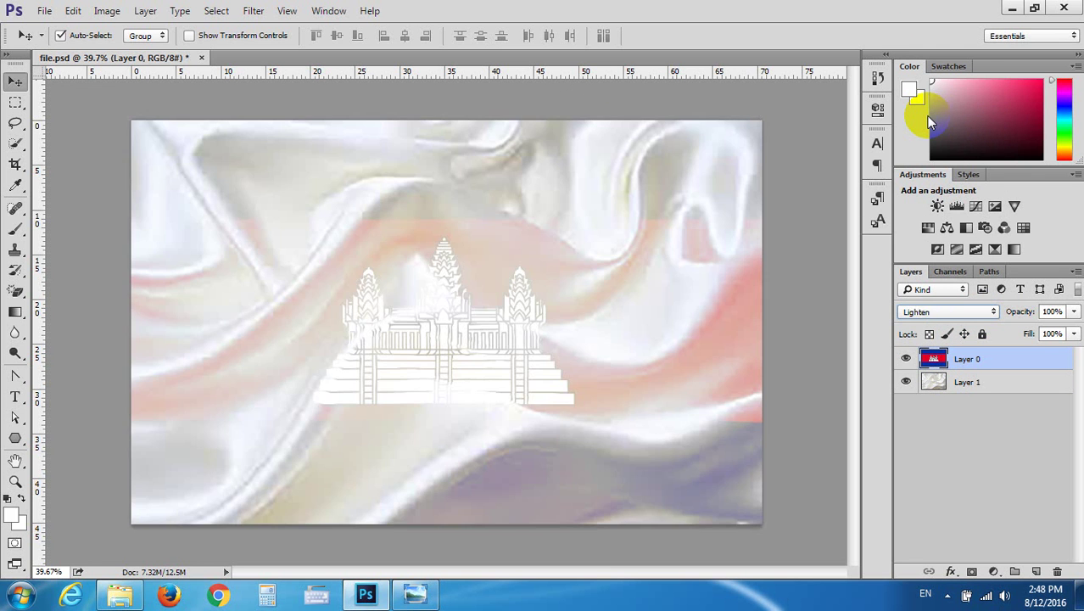
pyautogui.press('Down')
pyautogui.press('Down')
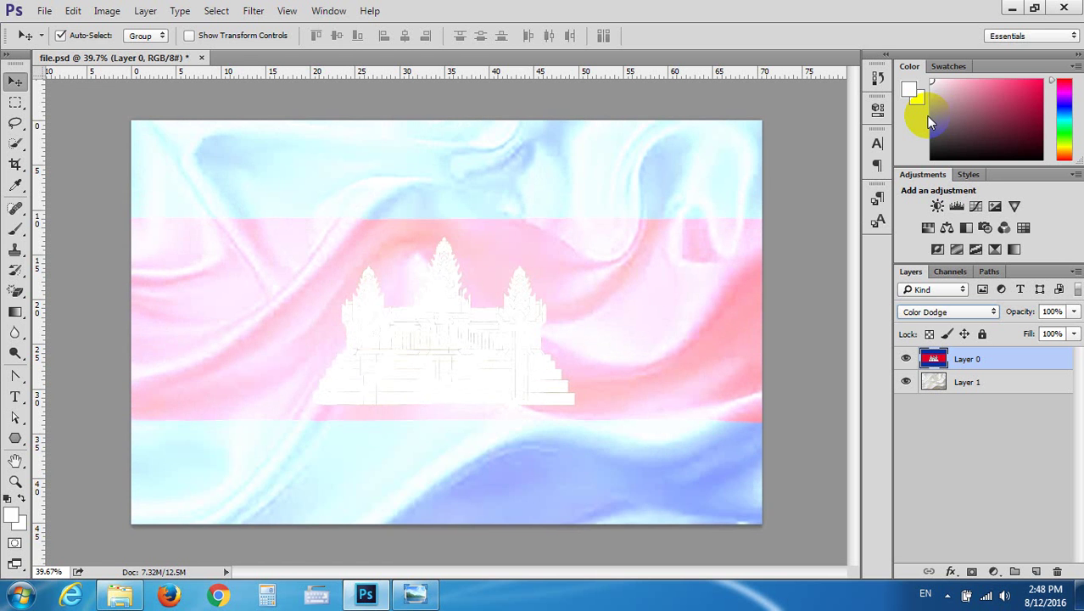
pyautogui.press('Down')
pyautogui.press('Down')
pyautogui.press('Down')
pyautogui.press('Down')
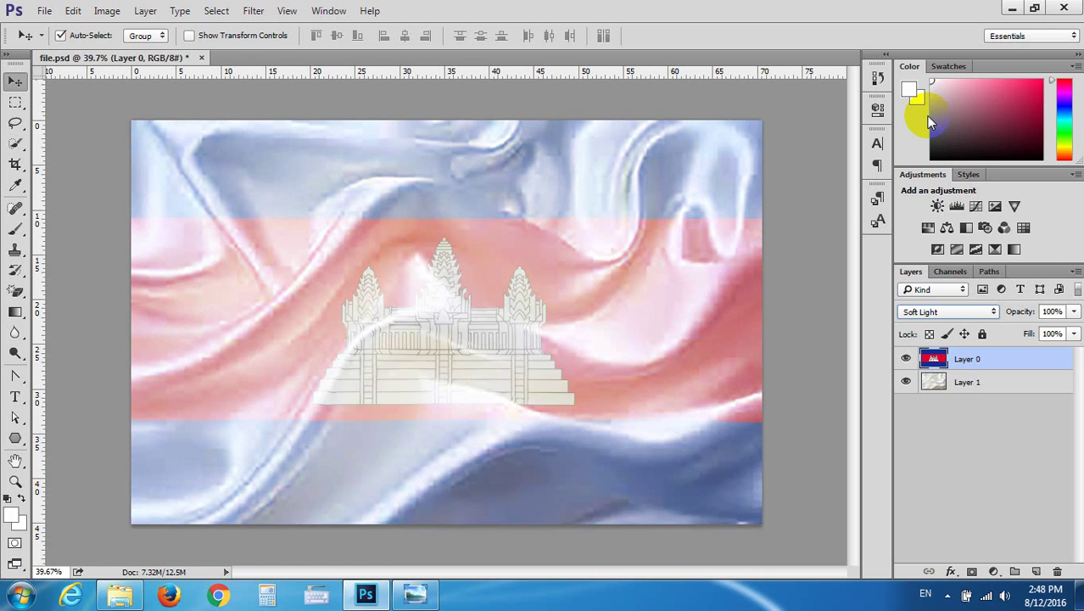
pyautogui.press('Down')
pyautogui.press('Down')
pyautogui.press('Down')
pyautogui.press('Down')
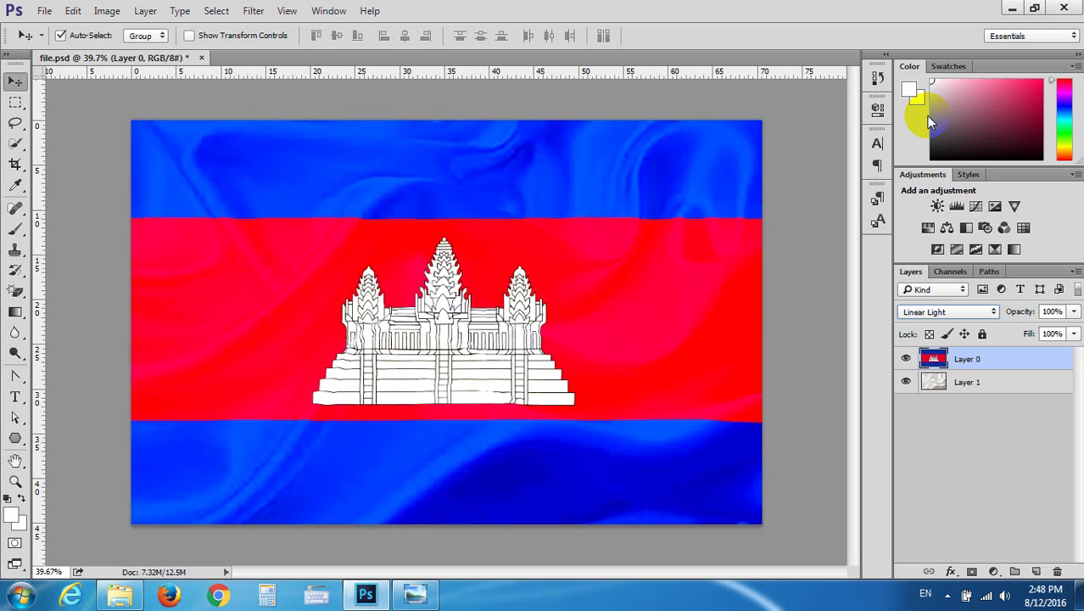
pyautogui.press('Down')
pyautogui.press('Down')
pyautogui.press('Down')
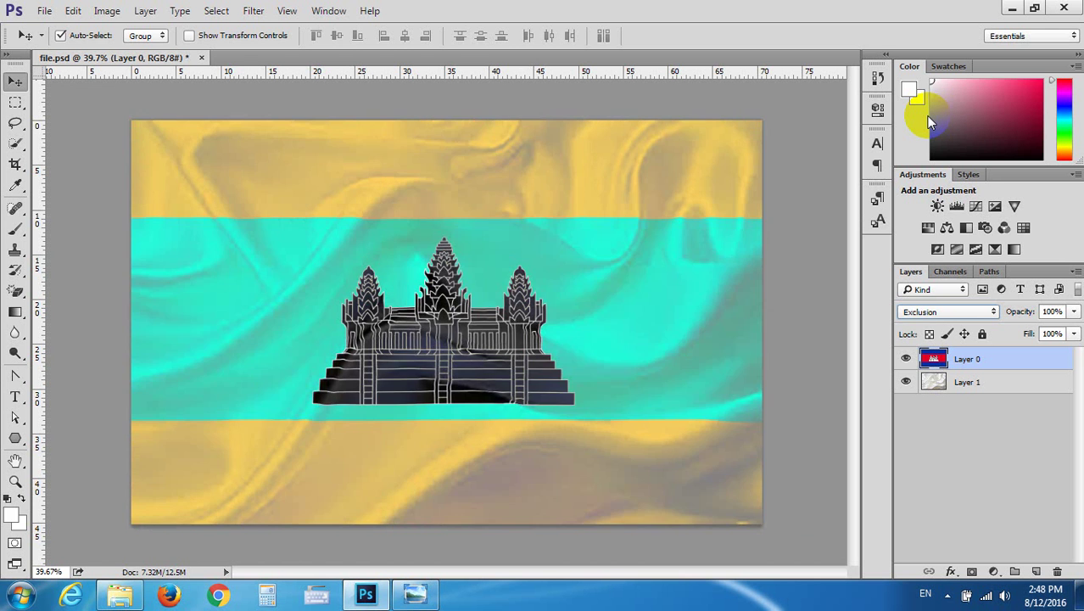
pyautogui.press('Down')
pyautogui.press('Down')
pyautogui.press('Down')
pyautogui.press('Down')
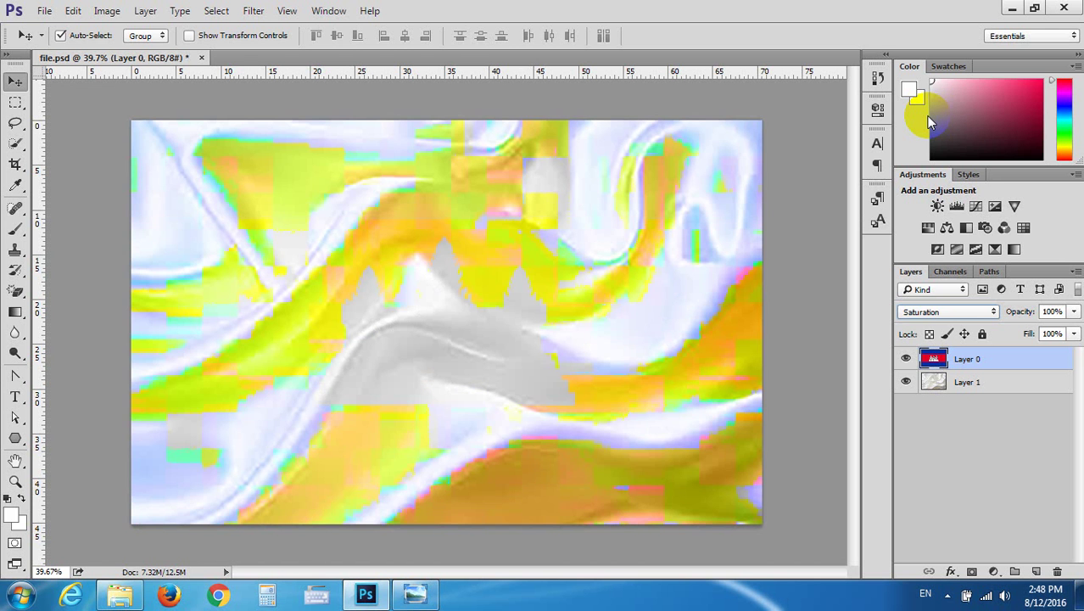
pyautogui.press('Down')
pyautogui.press('Down')
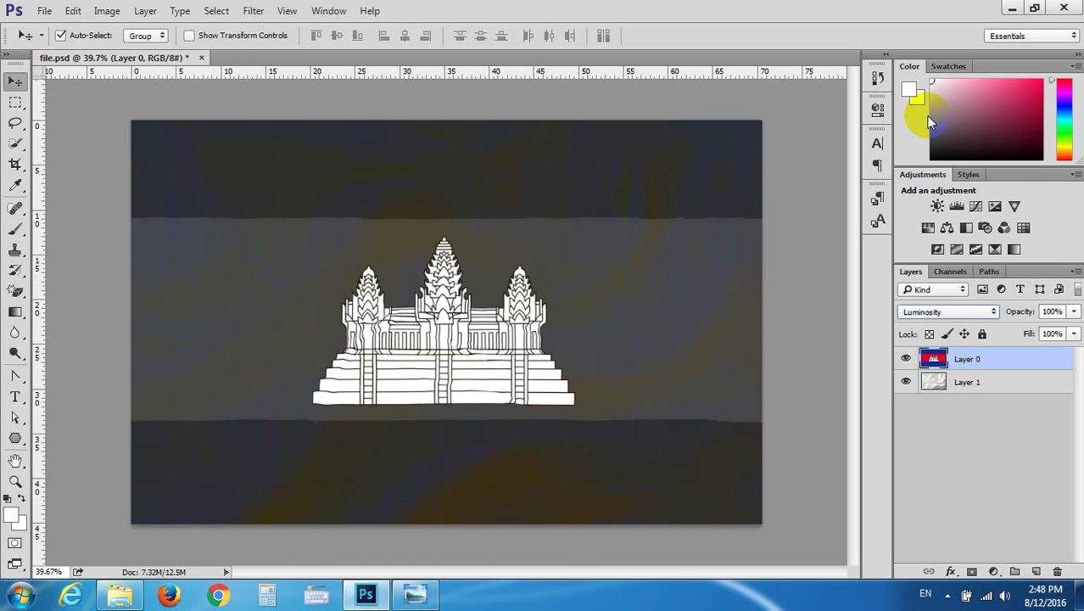
# Step back through Linear Light, Vivid Light, Hard Light and Lighter Color to Lighten
pyautogui.press('Up')
pyautogui.press('Up')
pyautogui.press('Up')
pyautogui.press('Up')
pyautogui.press('Up')
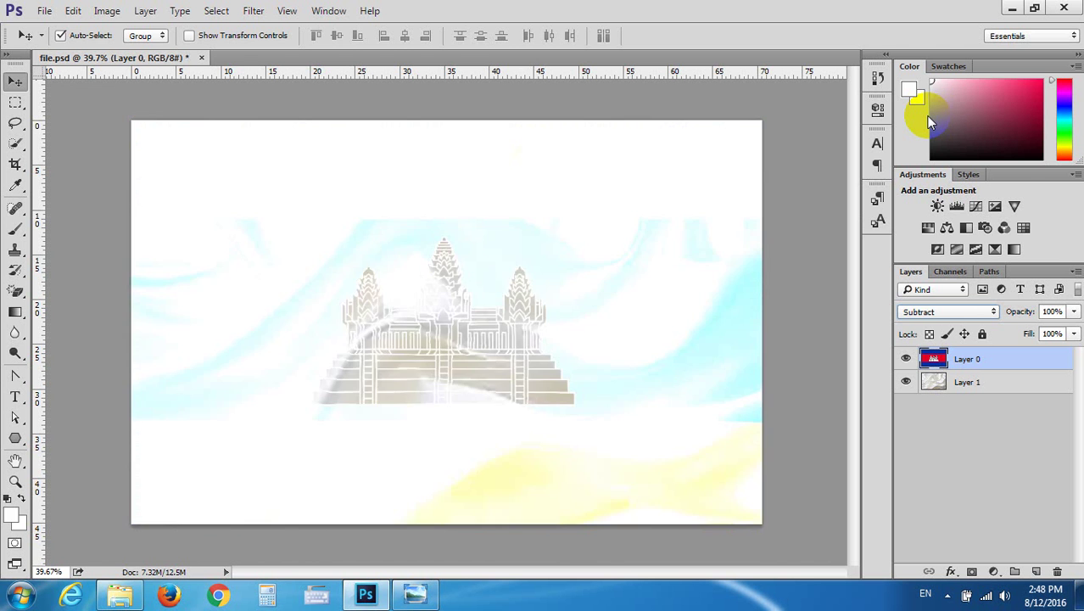
pyautogui.press('Up')
pyautogui.press('Up')
pyautogui.press('Up')
pyautogui.press('Up')
pyautogui.press('Up')
pyautogui.press('Up')
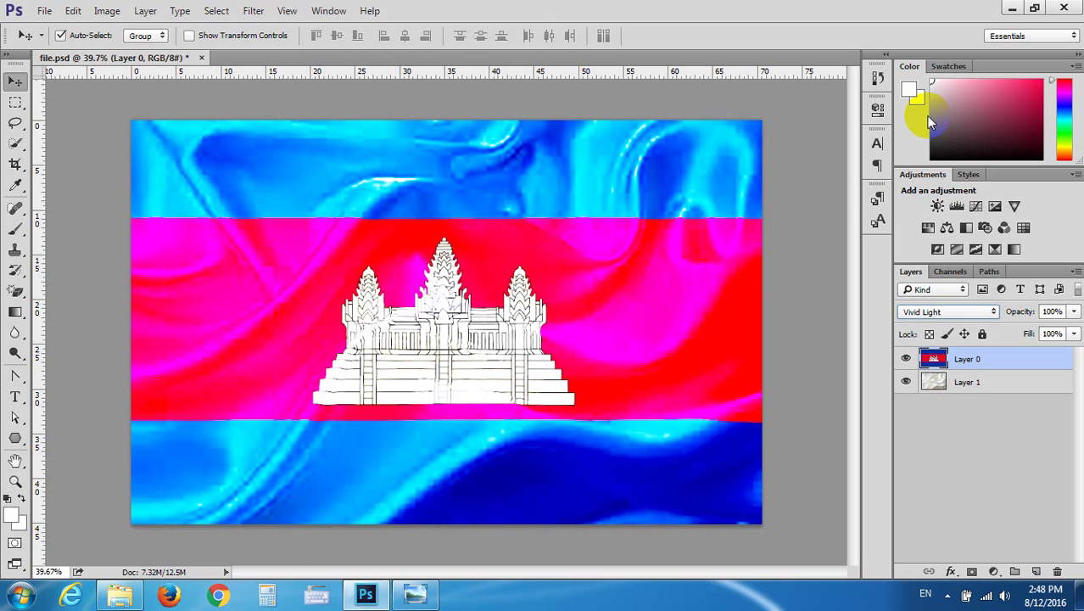
pyautogui.press('Down')
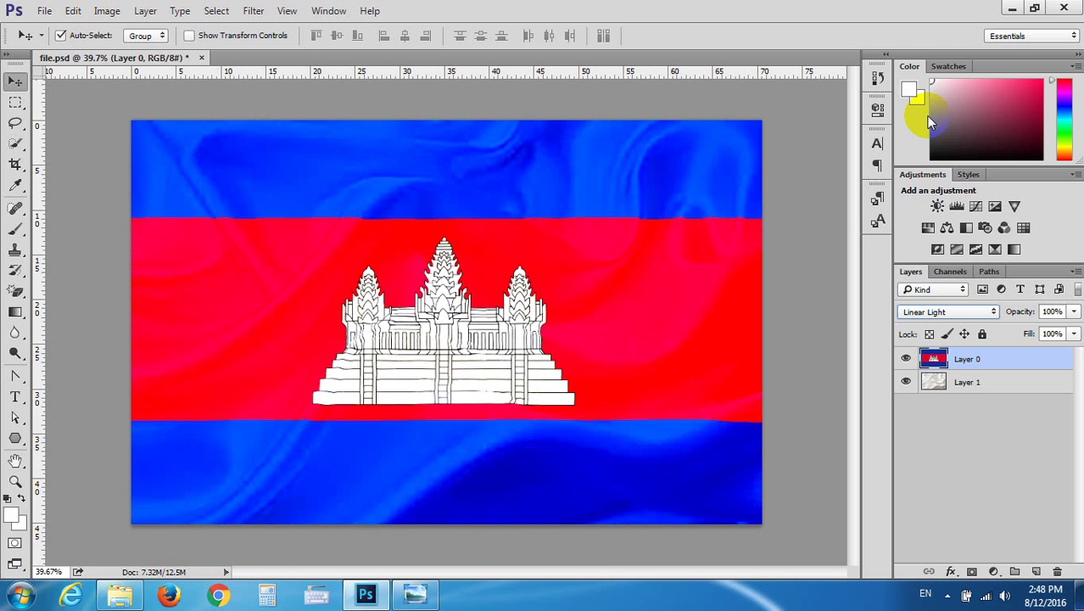
pyautogui.press('Up')
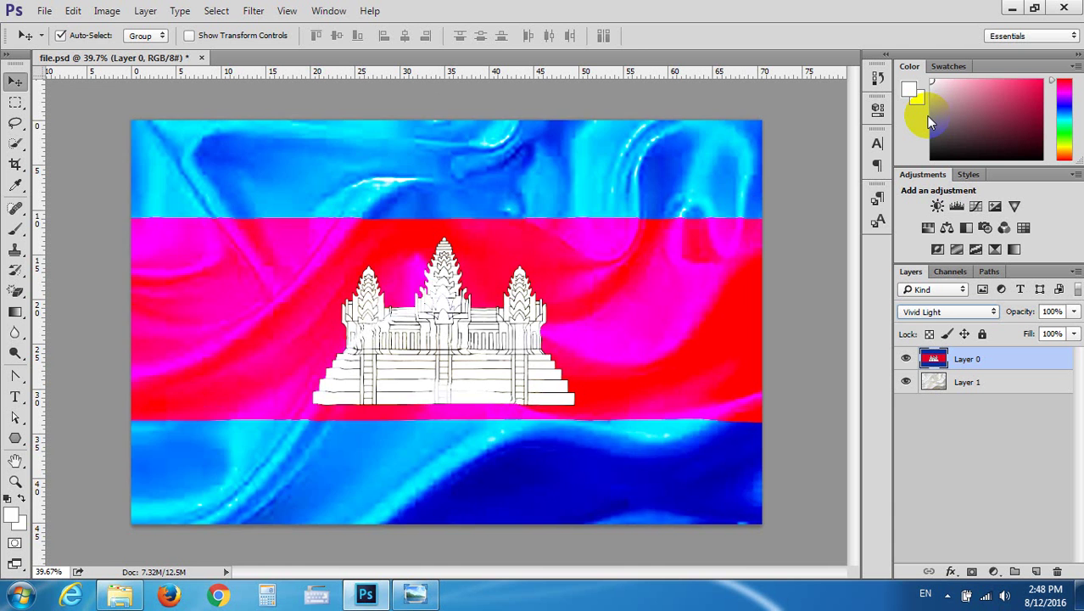
pyautogui.press('Up')
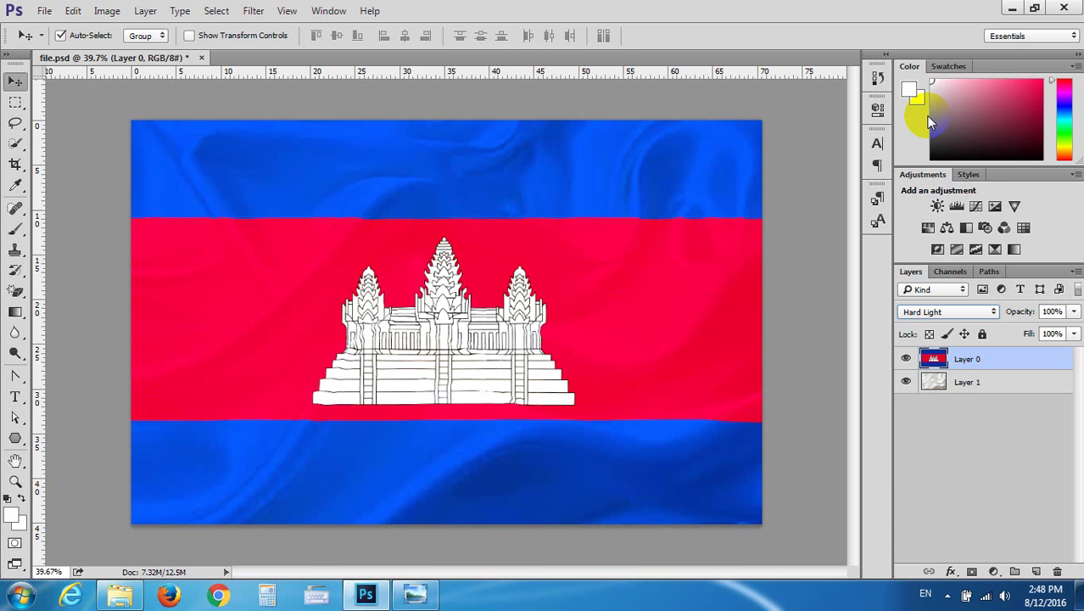
pyautogui.press('Up')
pyautogui.press('Up')
pyautogui.press('Up')
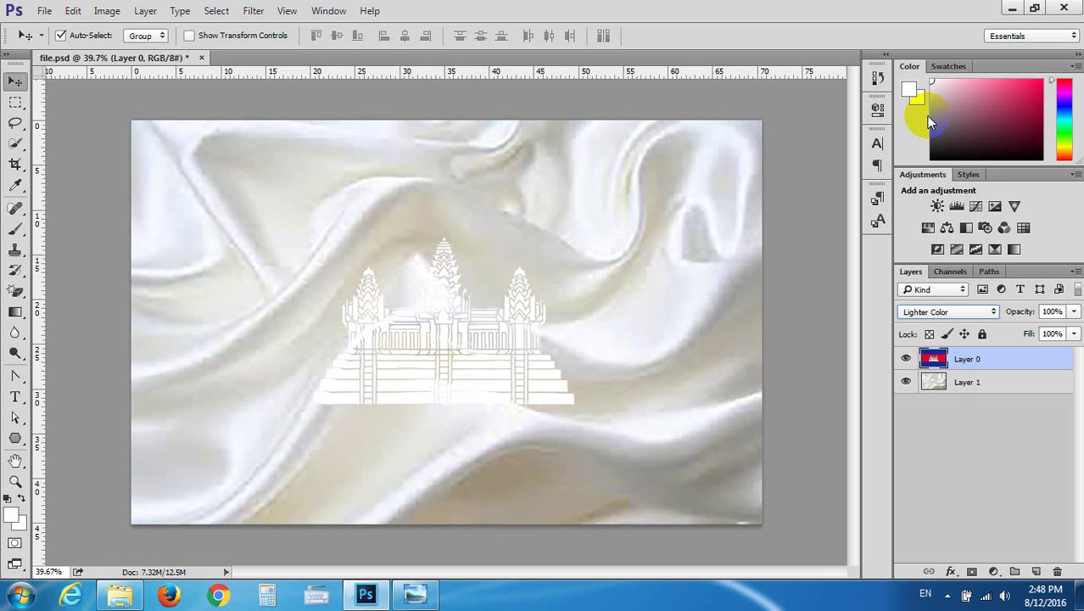
pyautogui.press('Up')
pyautogui.press('Up')
pyautogui.press('Up')
pyautogui.press('Up')
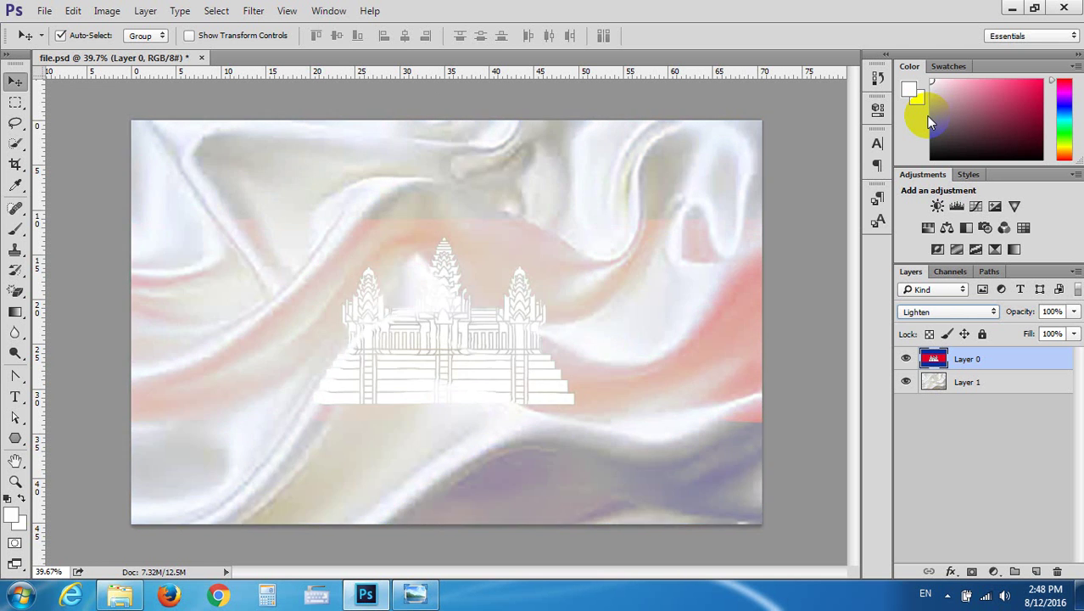
pyautogui.press('Up')
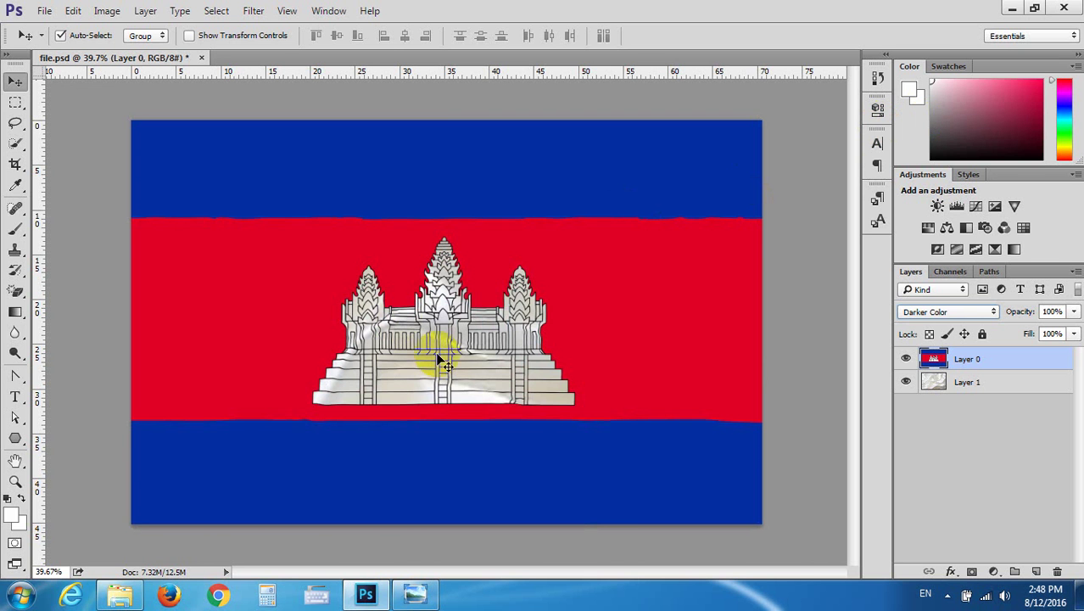
# Compare Linear Burn and Color Burn, then settle the flag on Multiply blending
pyautogui.click(351, 353)
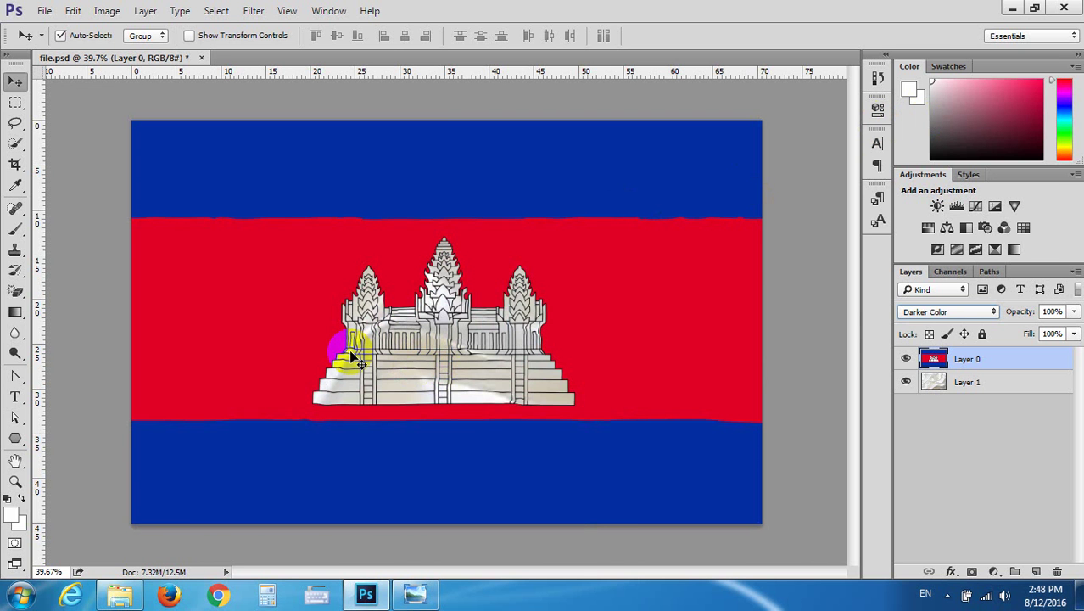
pyautogui.hotkey('shift', '-')
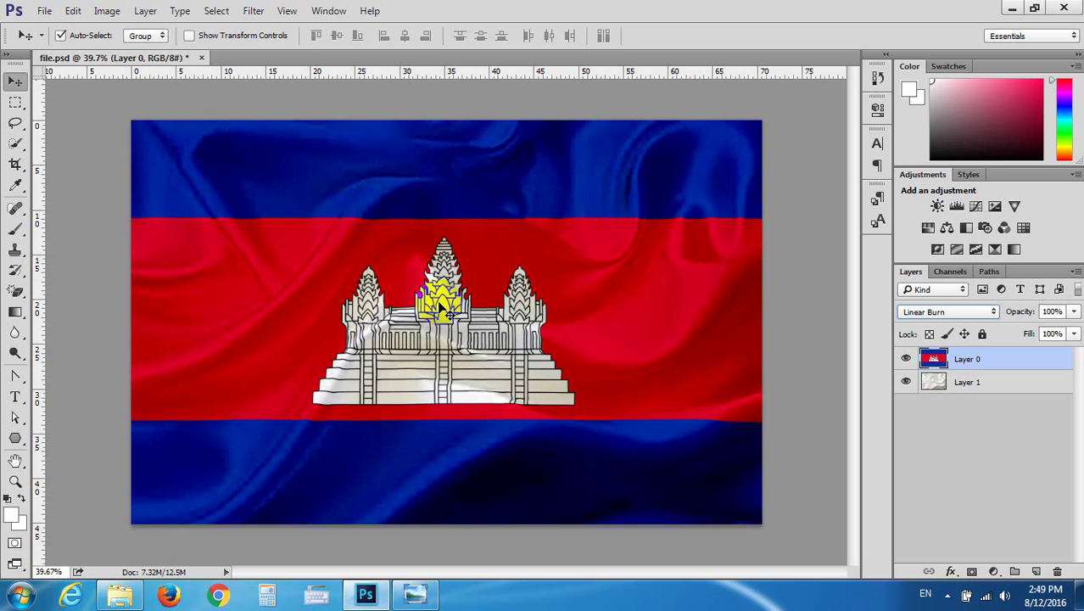
pyautogui.click(453, 270)
pyautogui.hotkey('shift', '-')
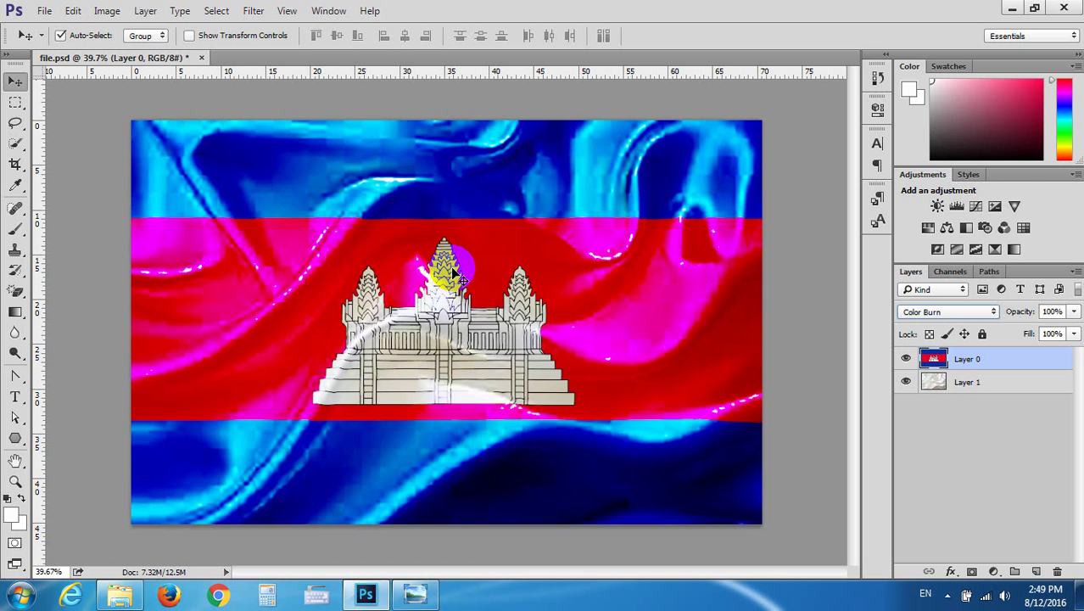
pyautogui.hotkey('shift', '-')
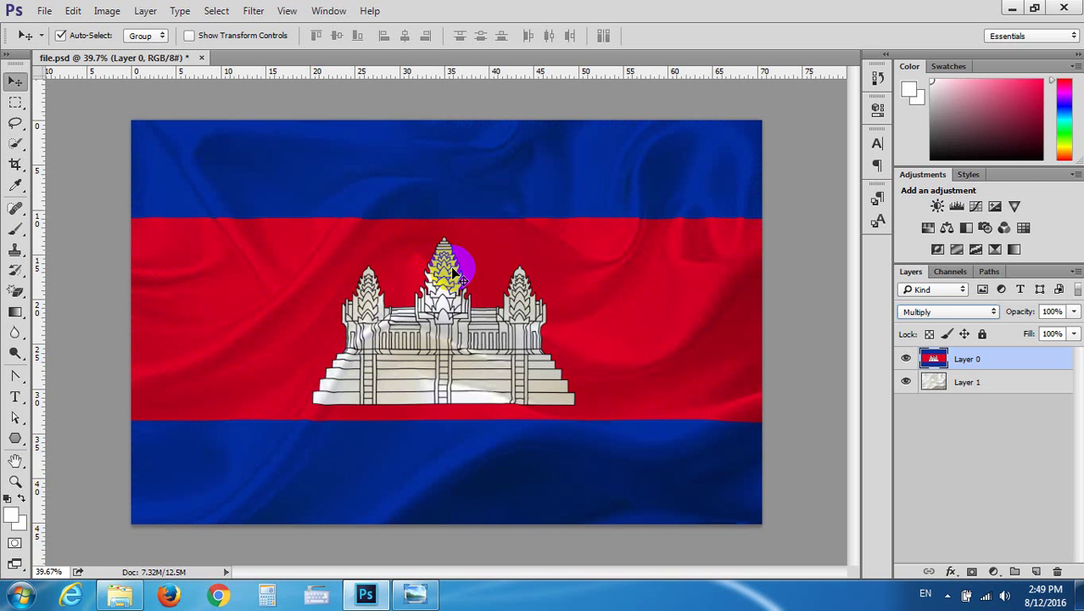
pyautogui.hotkey('shift', '+')
pyautogui.hotkey('shift', '+')
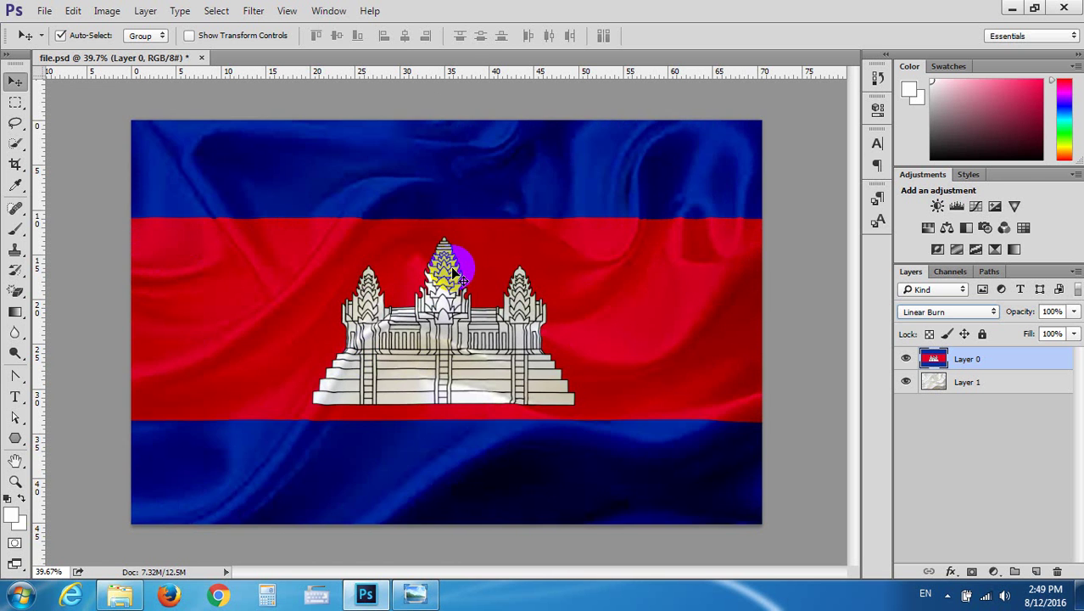
pyautogui.hotkey('shift', '-')
pyautogui.hotkey('shift', '-')
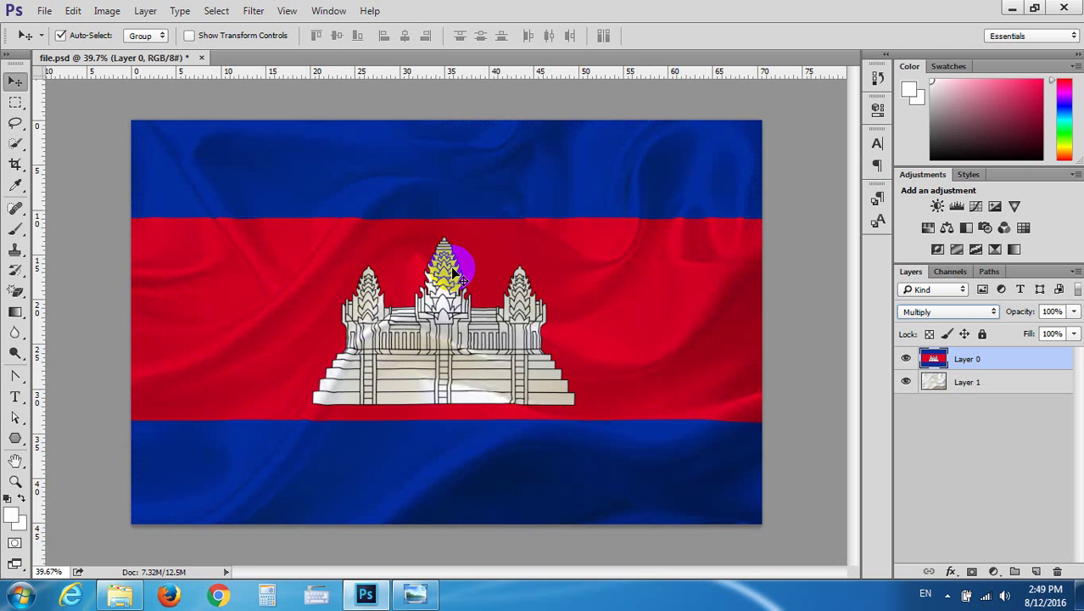
pyautogui.hotkey('shift', '-')
pyautogui.hotkey('shift', '-')
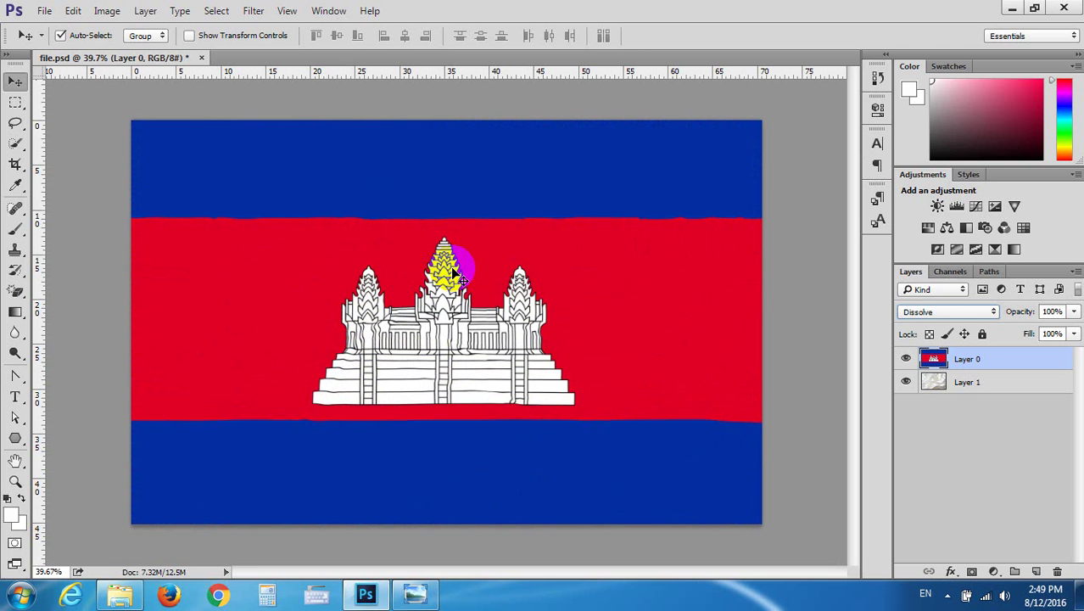
pyautogui.hotkey('shift', '-')
pyautogui.hotkey('shift', '+')
pyautogui.hotkey('shift', '+')
pyautogui.hotkey('shift', '+')
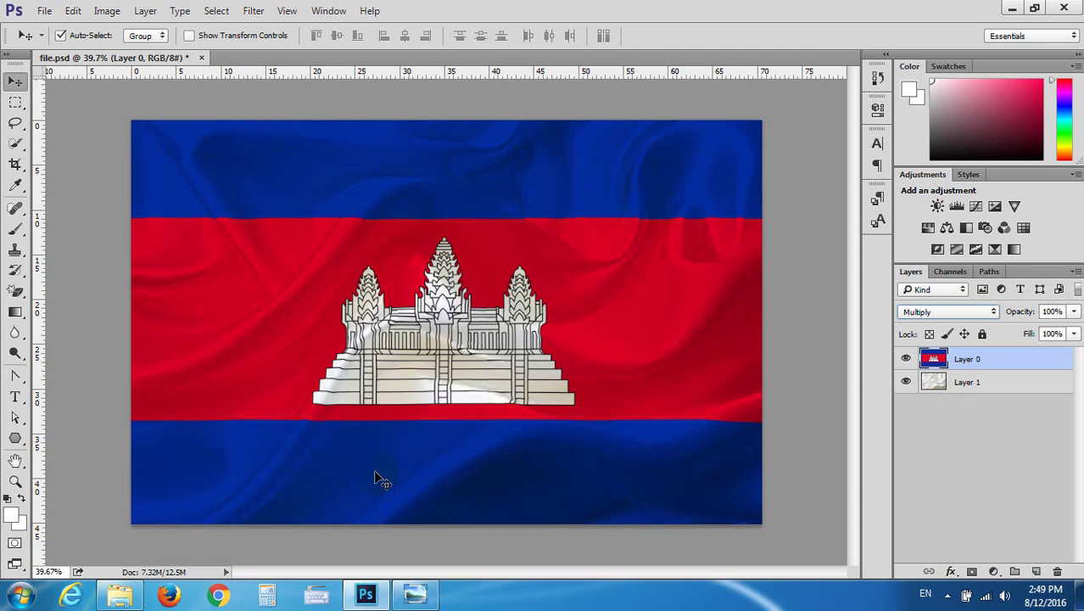
# Make the fabric texture Layer 1 the active layer
pyautogui.click(476, 469)
pyautogui.click(533, 467)
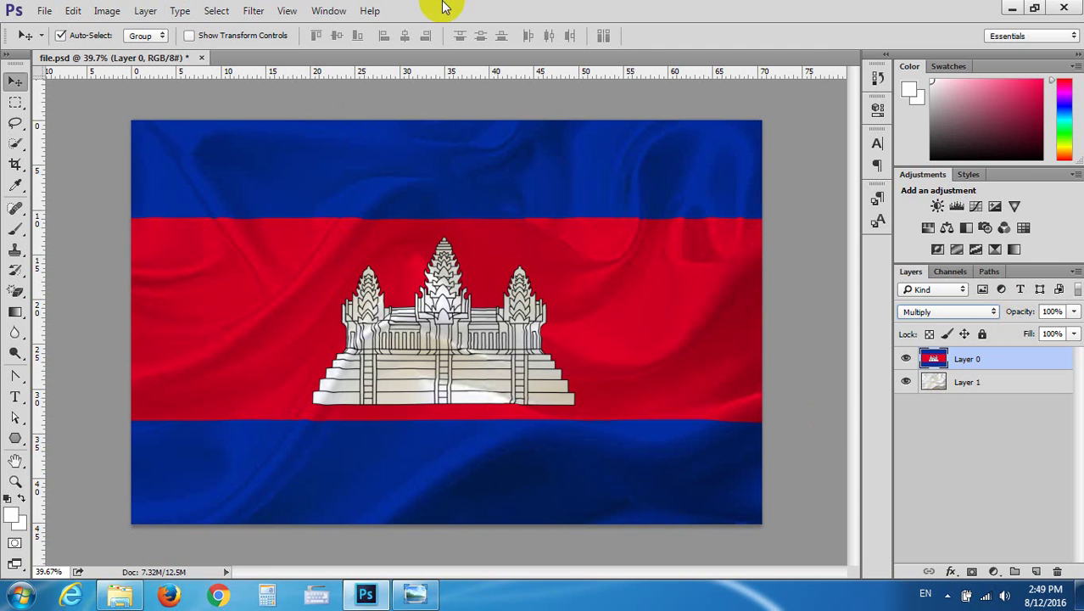
pyautogui.click(963, 382)
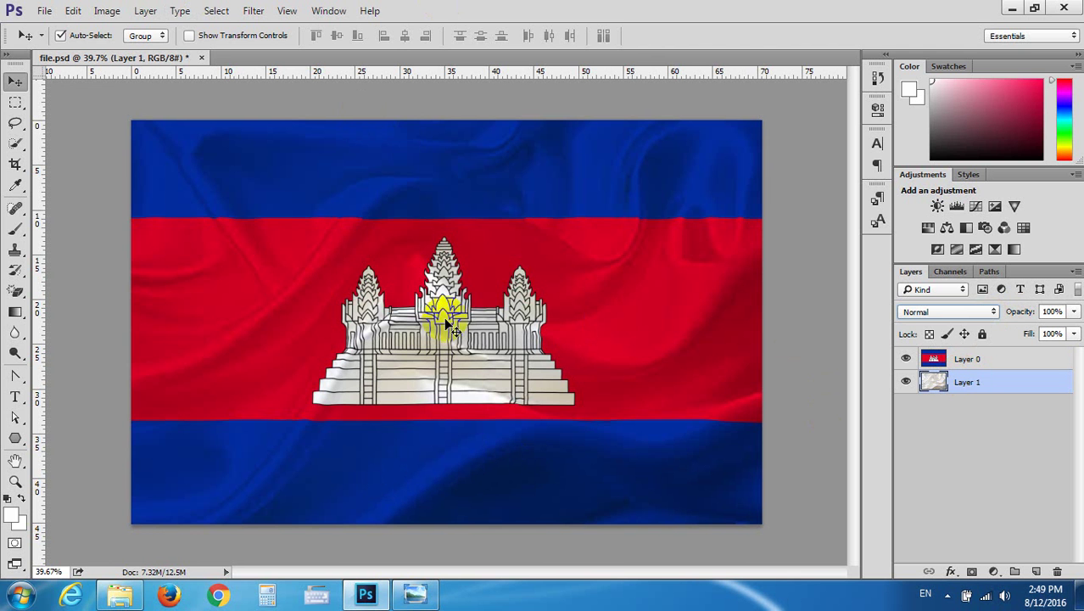
pyautogui.click(344, 351)
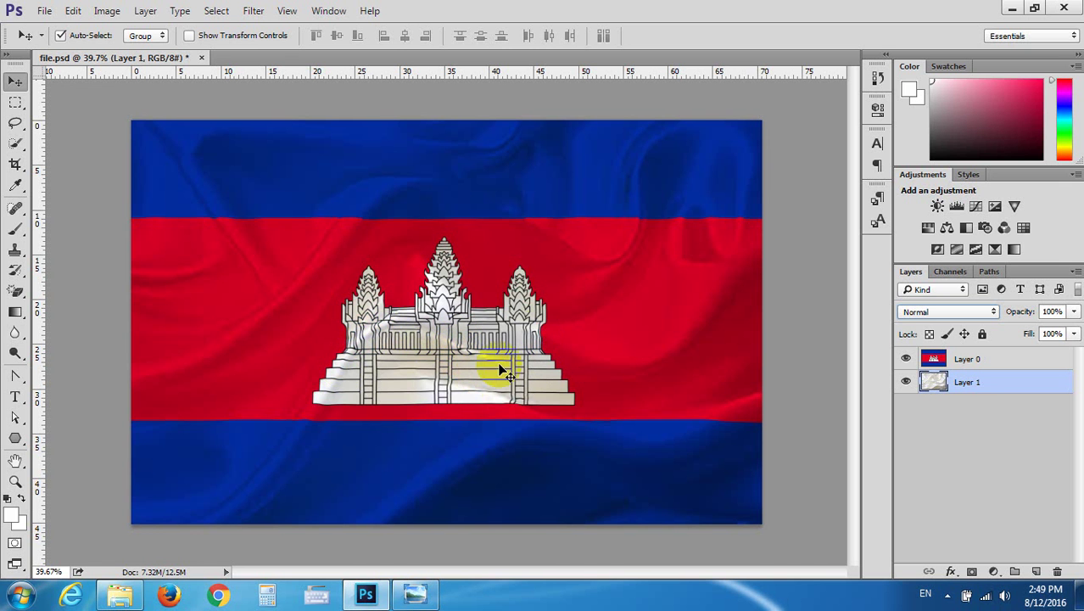
# Close the flag document without saving and open the Lesson 14 folder in Explorer
pyautogui.click(201, 57)
pyautogui.click(535, 237)
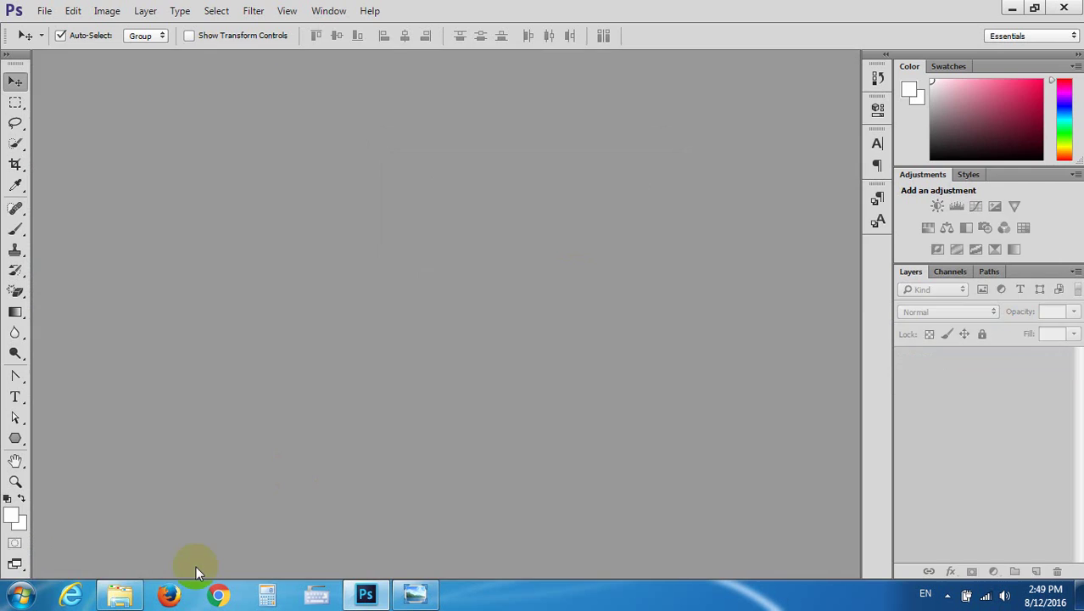
pyautogui.click(119, 593)
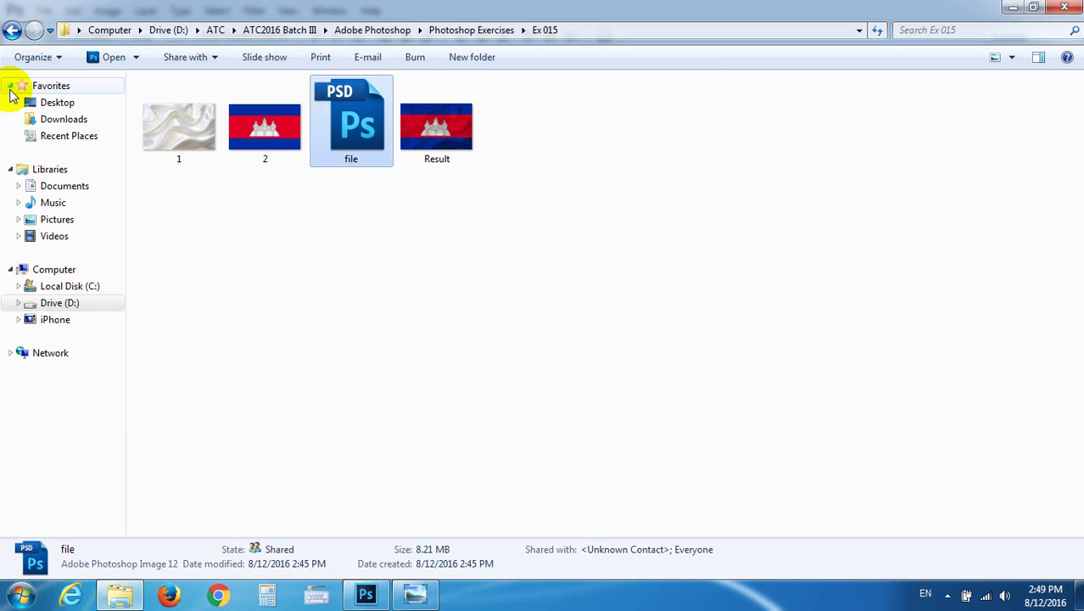
pyautogui.click(8, 36)
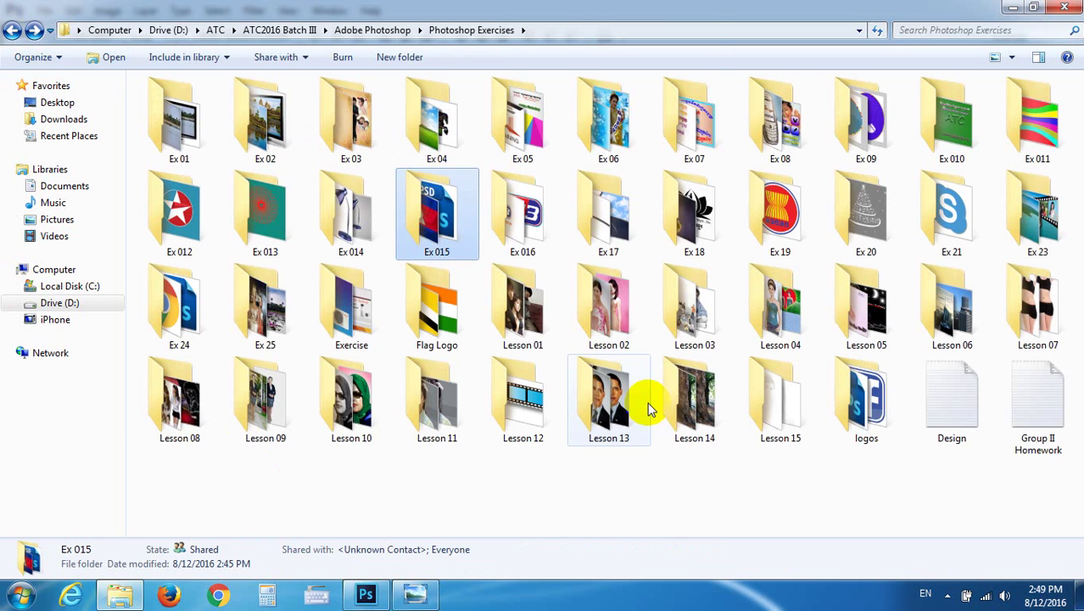
pyautogui.doubleClick(697, 415)
pyautogui.moveTo(265, 119)
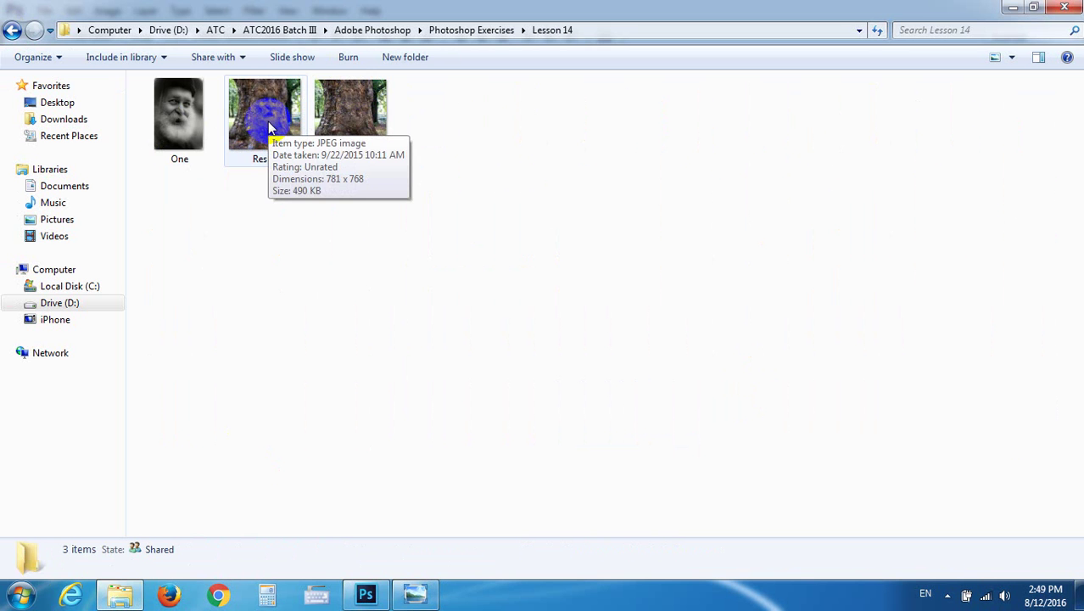
# Preview the 'two' image in Photo Viewer, close it, and return to Photoshop
pyautogui.click(181, 131)
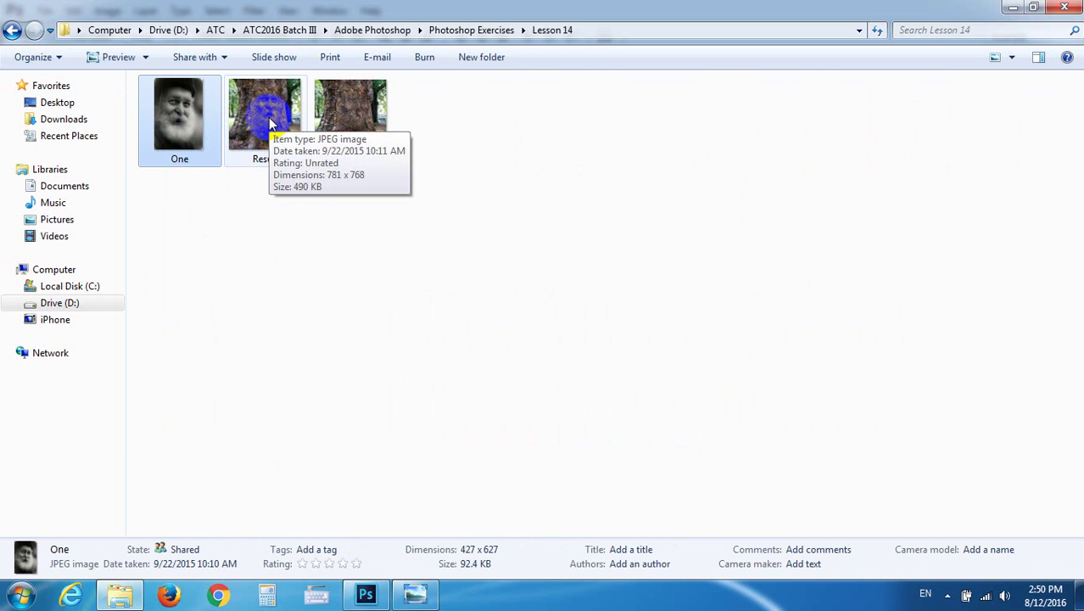
pyautogui.doubleClick(349, 118)
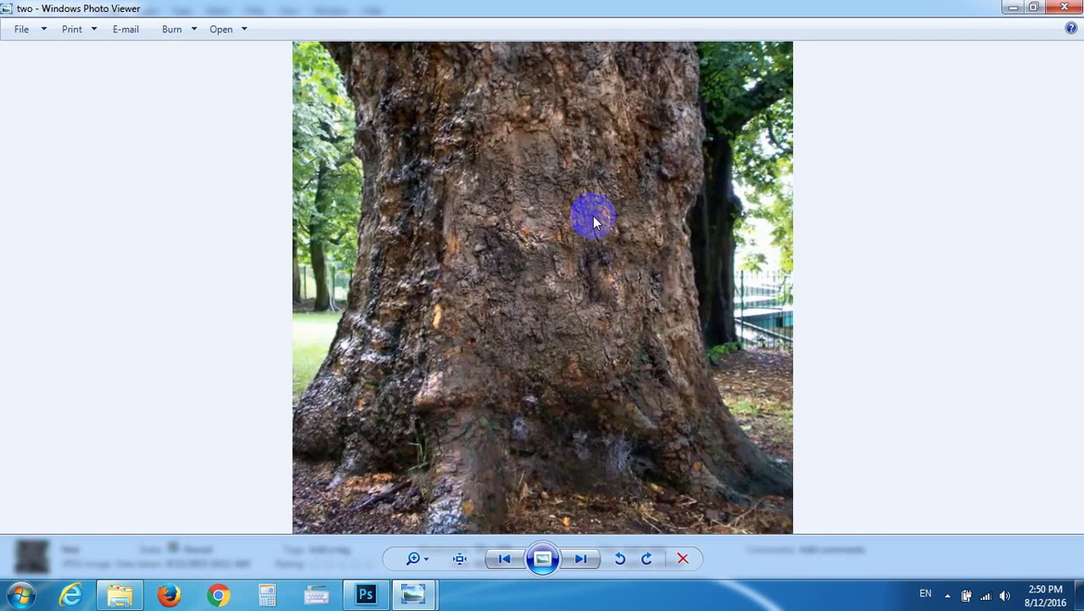
pyautogui.hotkey('alt', 'F4')
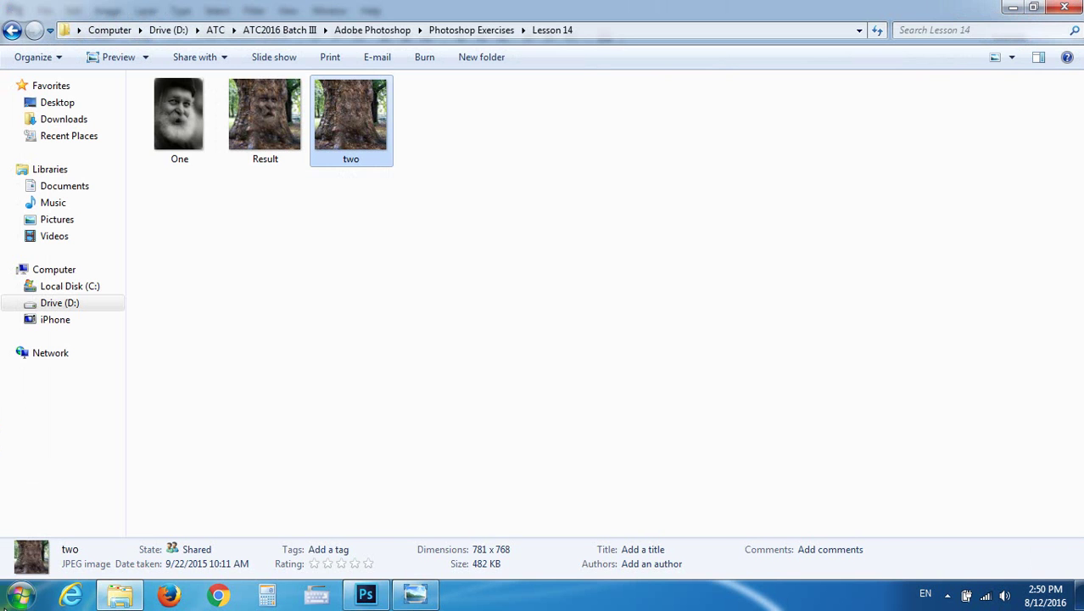
pyautogui.click(366, 594)
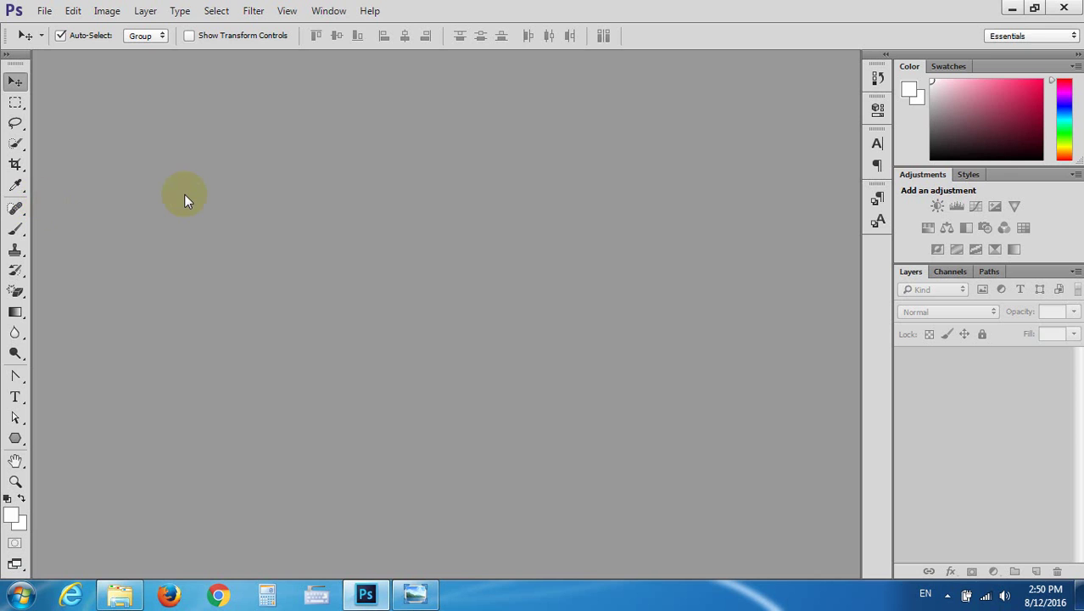
# Open the Ex 016 folder and view the Ex 16 logo image, then the TV3 image
pyautogui.click(119, 593)
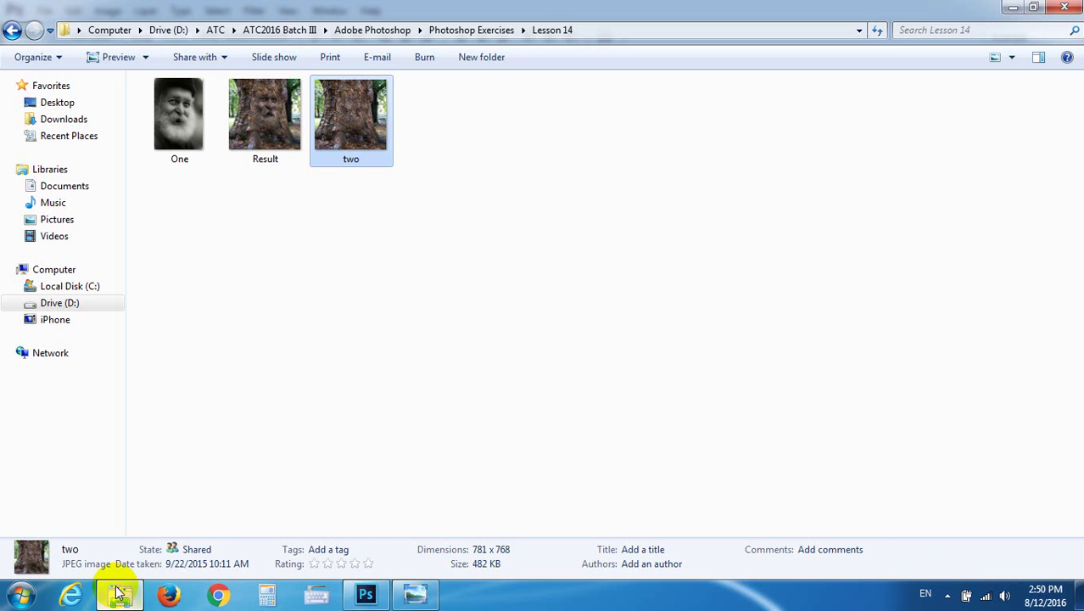
pyautogui.click(12, 29)
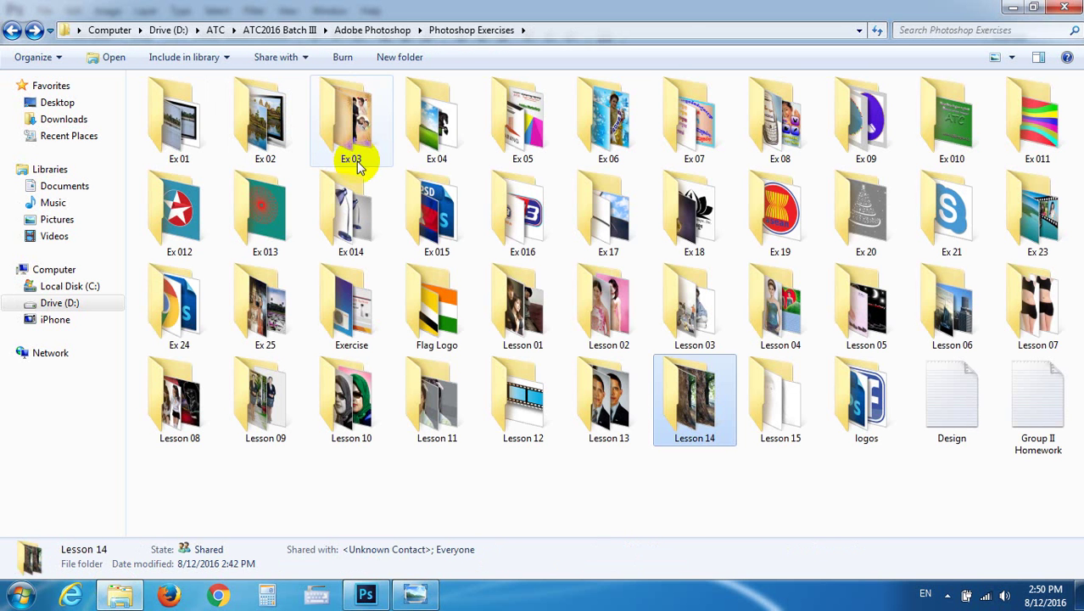
pyautogui.doubleClick(523, 212)
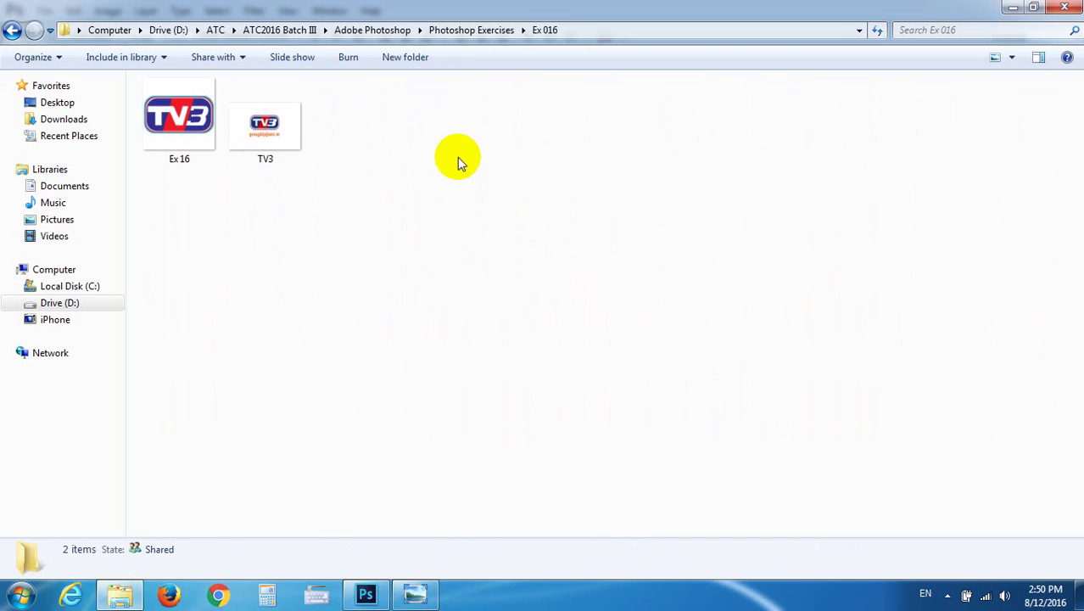
pyautogui.doubleClick(204, 119)
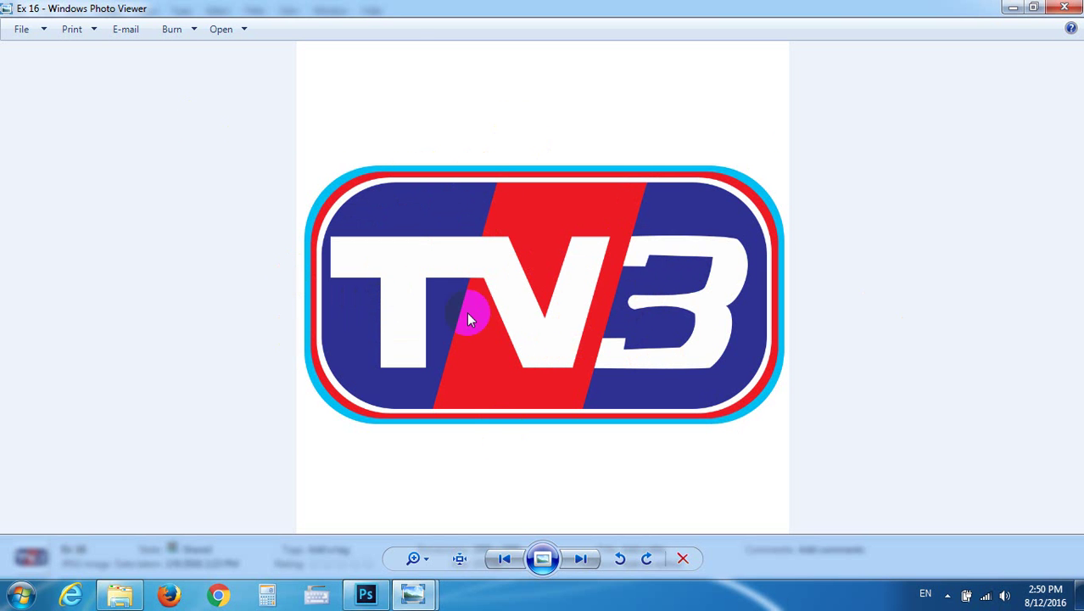
pyautogui.click(1063, 7)
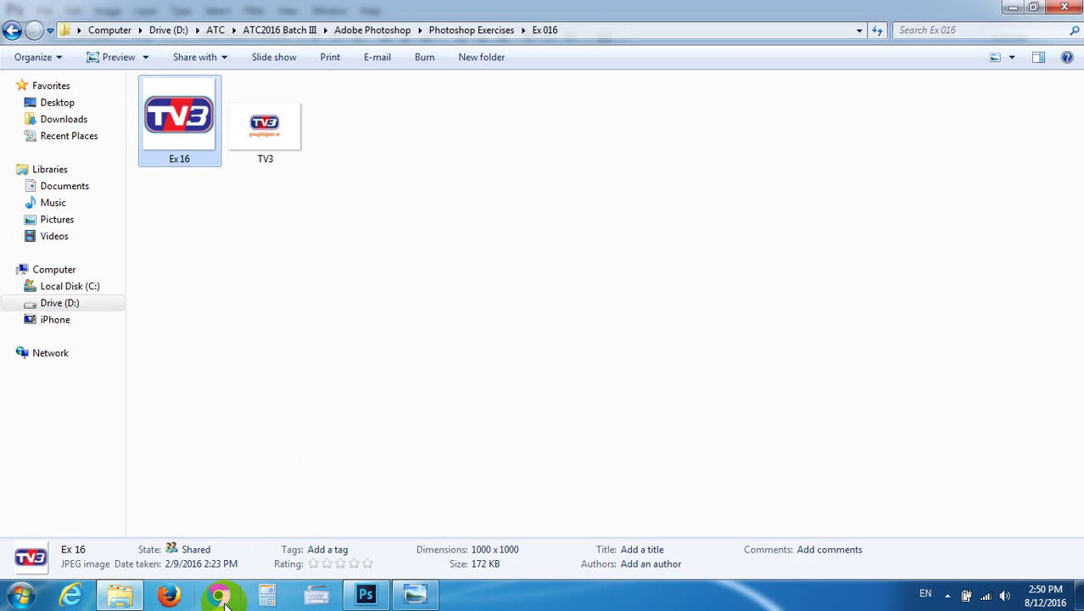
pyautogui.doubleClick(287, 119)
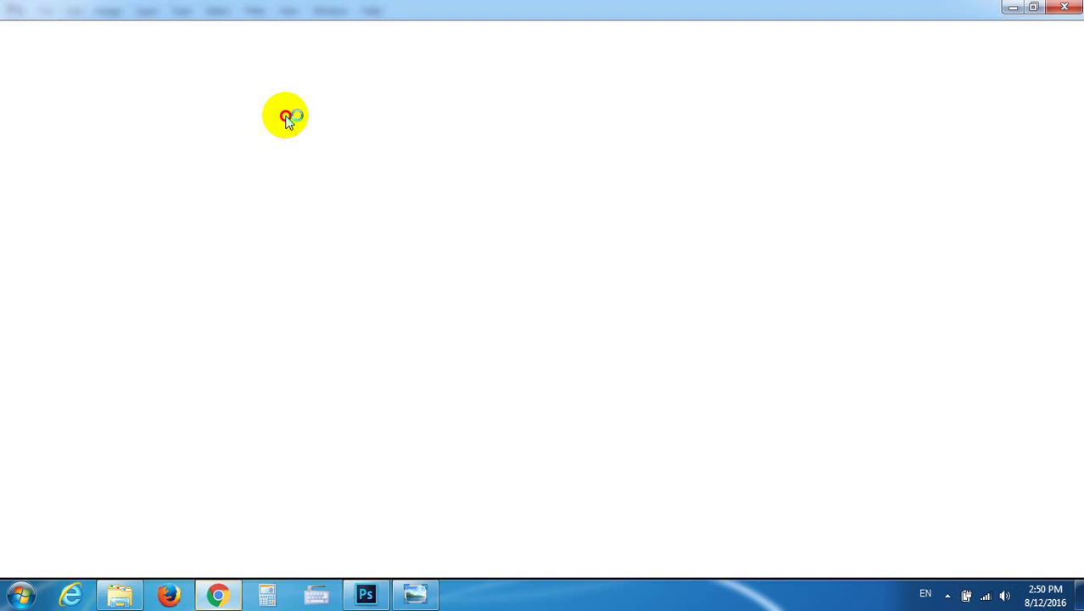
# View the TV3 image, then go to google.com.kh Images in Chrome
pyautogui.click(121, 591)
pyautogui.doubleClick(286, 136)
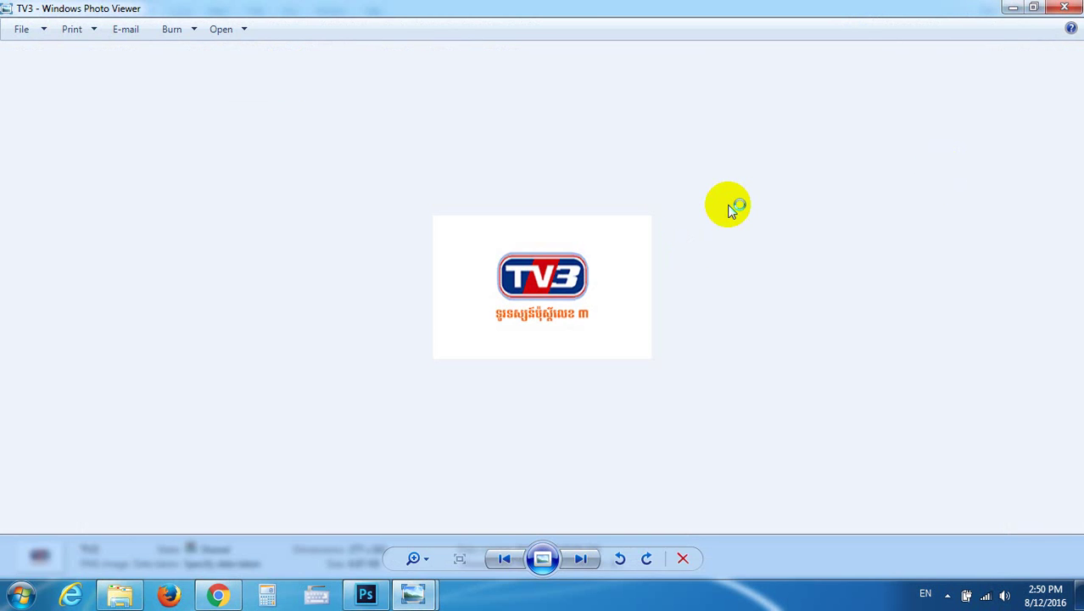
pyautogui.click(1064, 7)
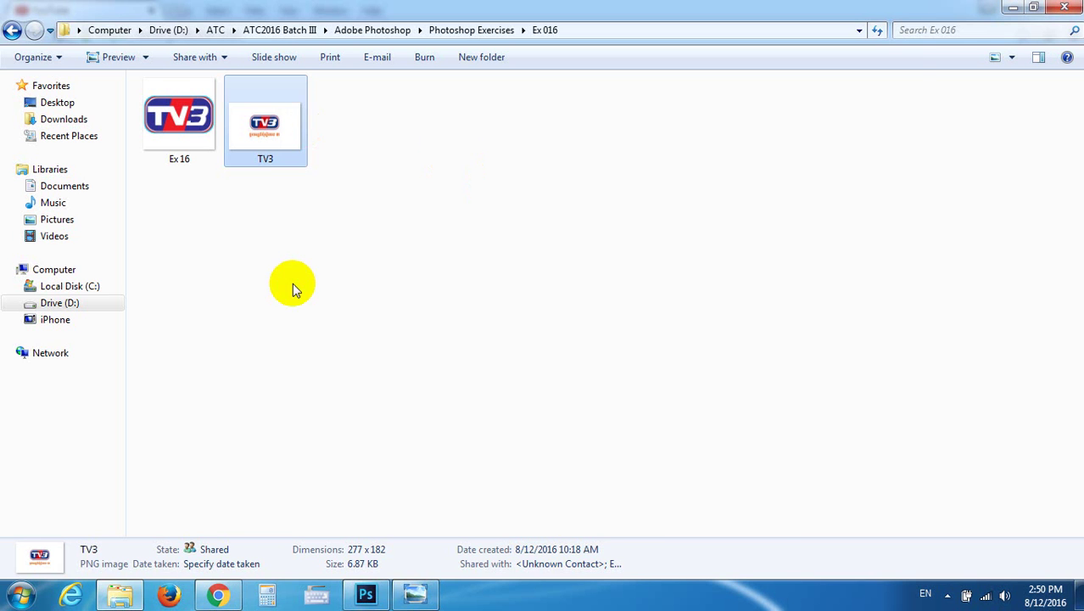
pyautogui.click(218, 596)
pyautogui.click(381, 36)
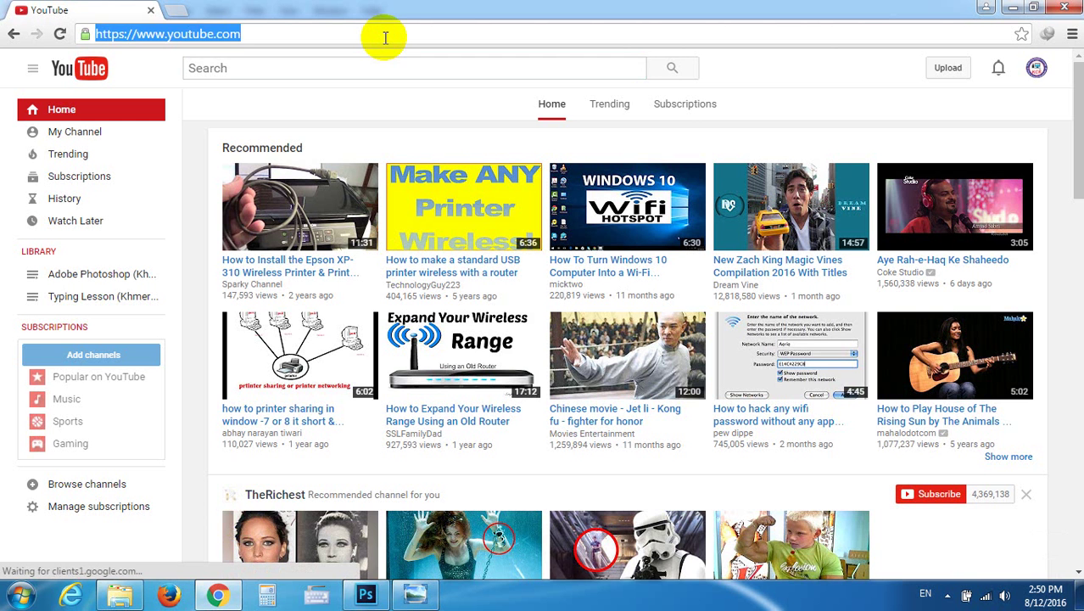
pyautogui.write('go')
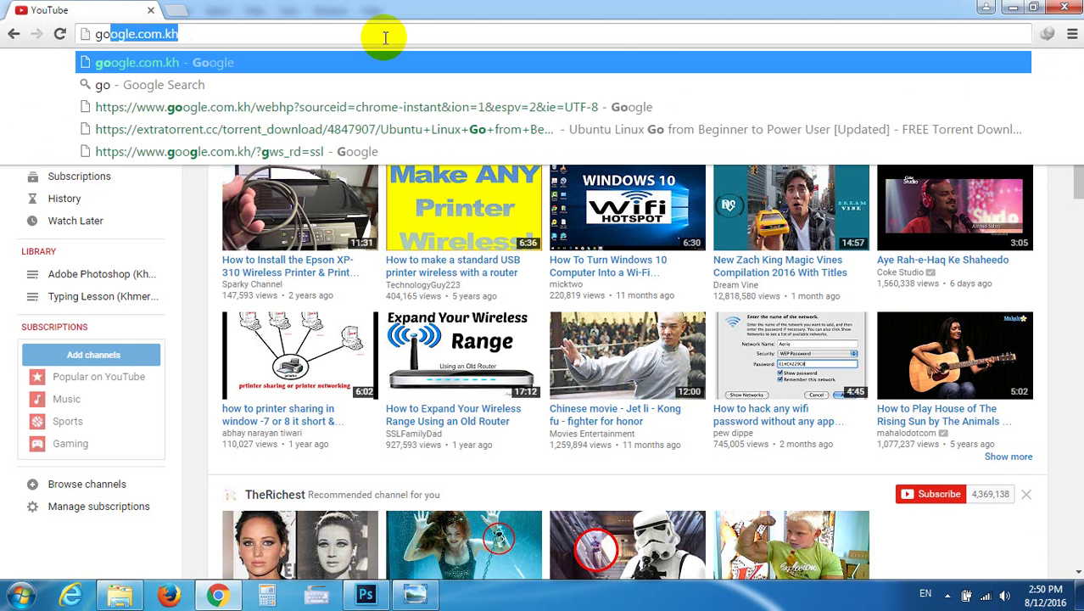
pyautogui.write('ogle.com.kh')
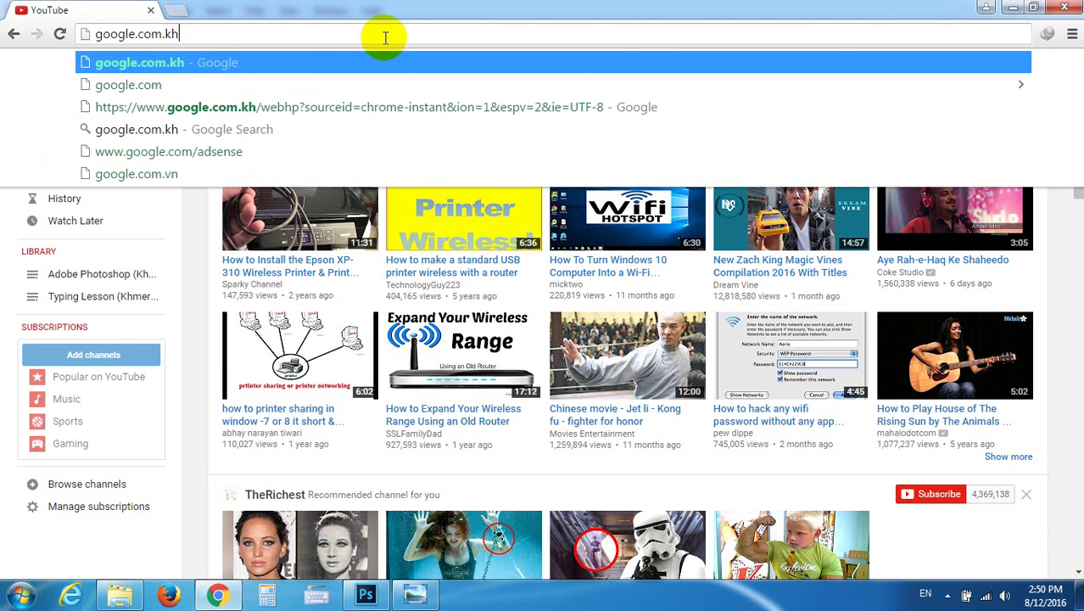
pyautogui.press('Return')
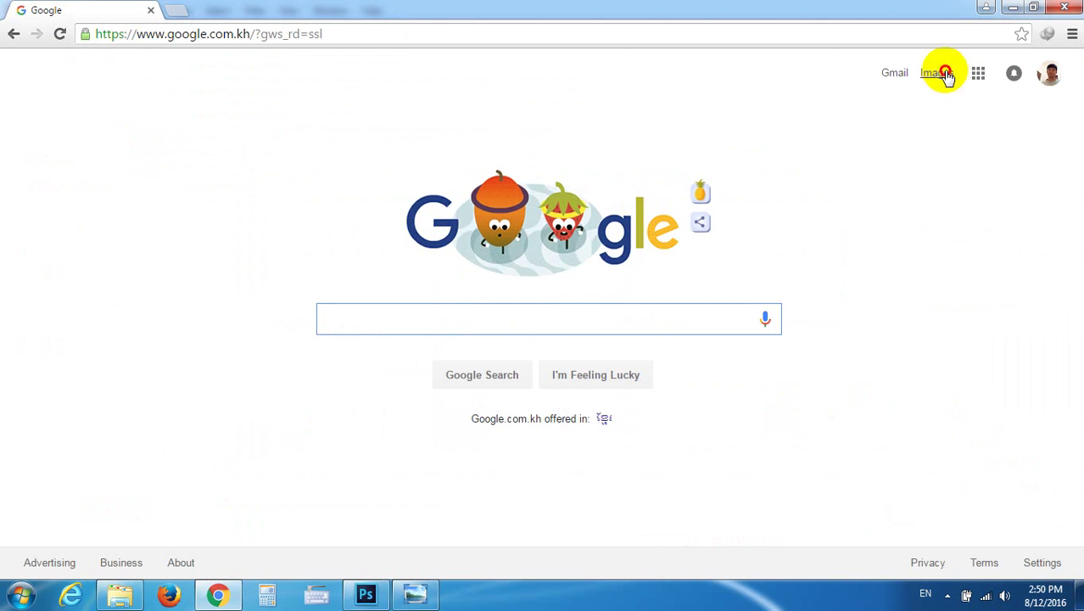
pyautogui.click(937, 73)
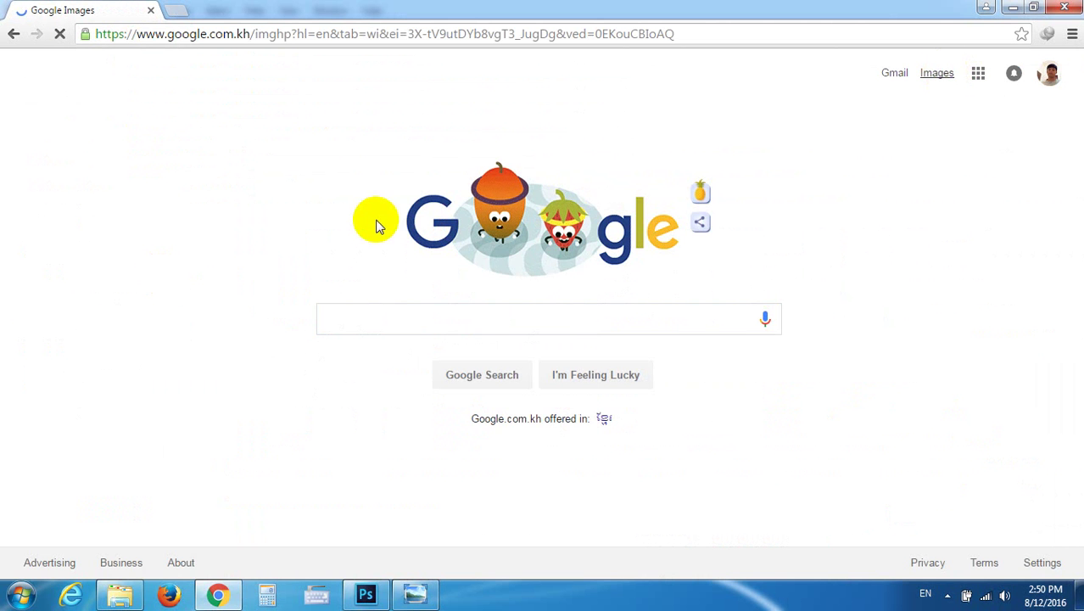
# Search Google Images for 'Khmer TV3 logo'
pyautogui.click(390, 313)
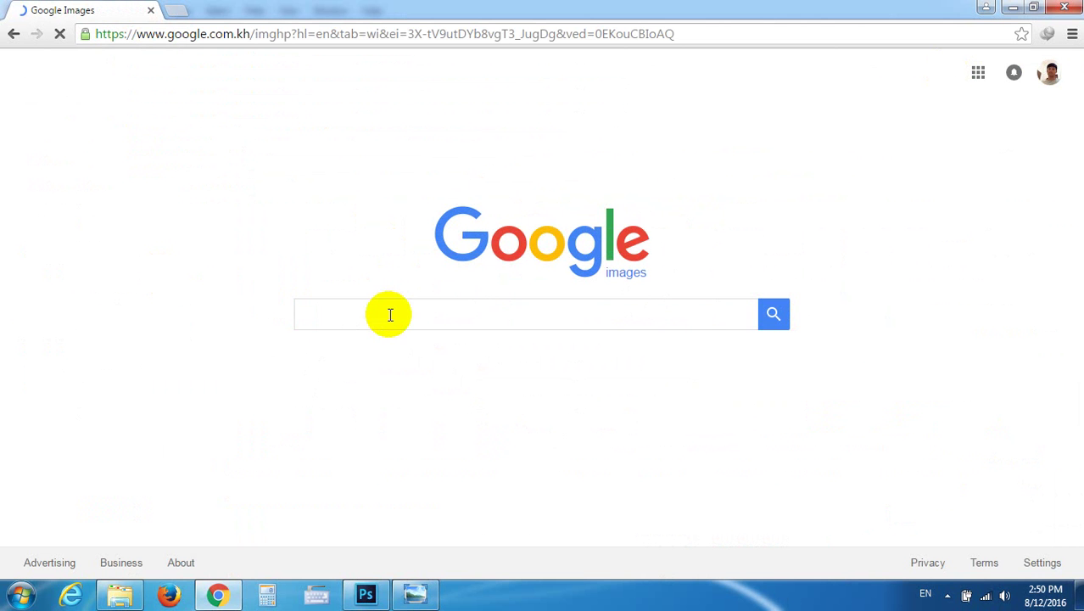
pyautogui.write('Khmer ')
pyautogui.write('TG')
pyautogui.press('BackSpace')
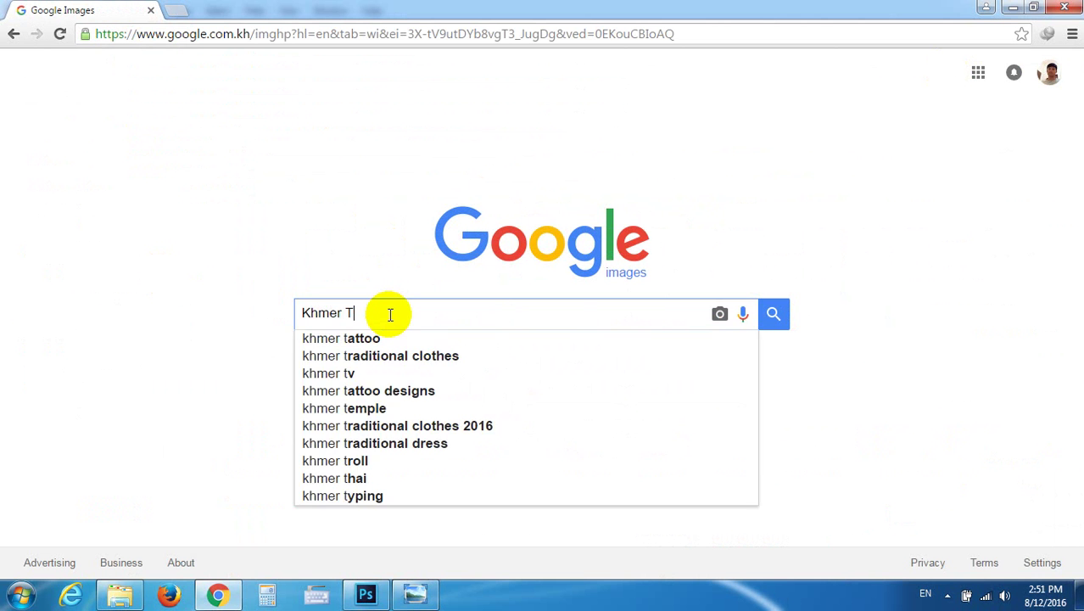
pyautogui.write('V3')
pyautogui.press('BackSpace')
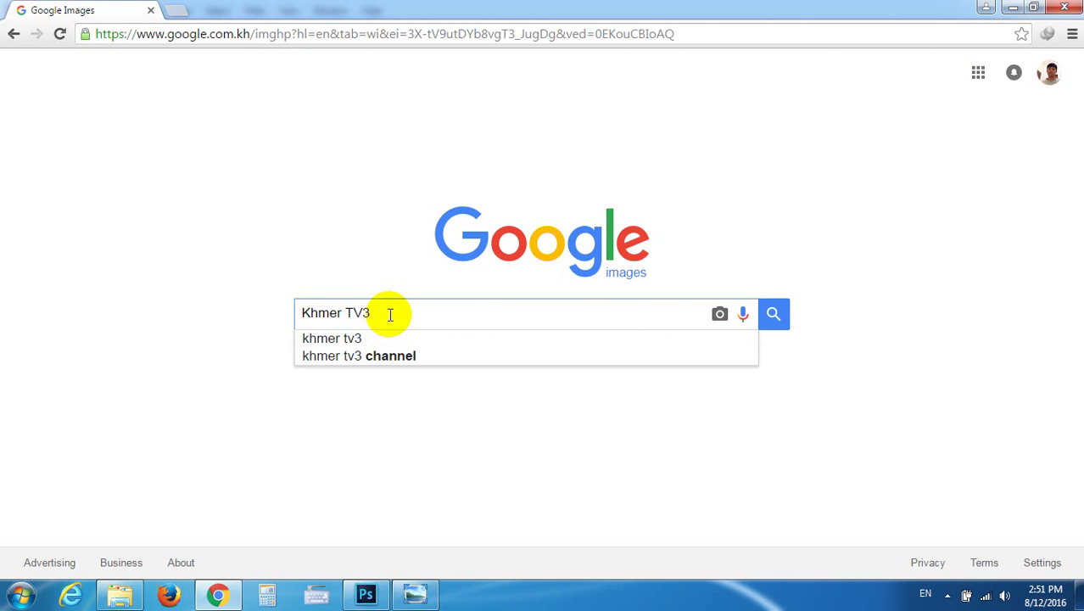
pyautogui.write('logo')
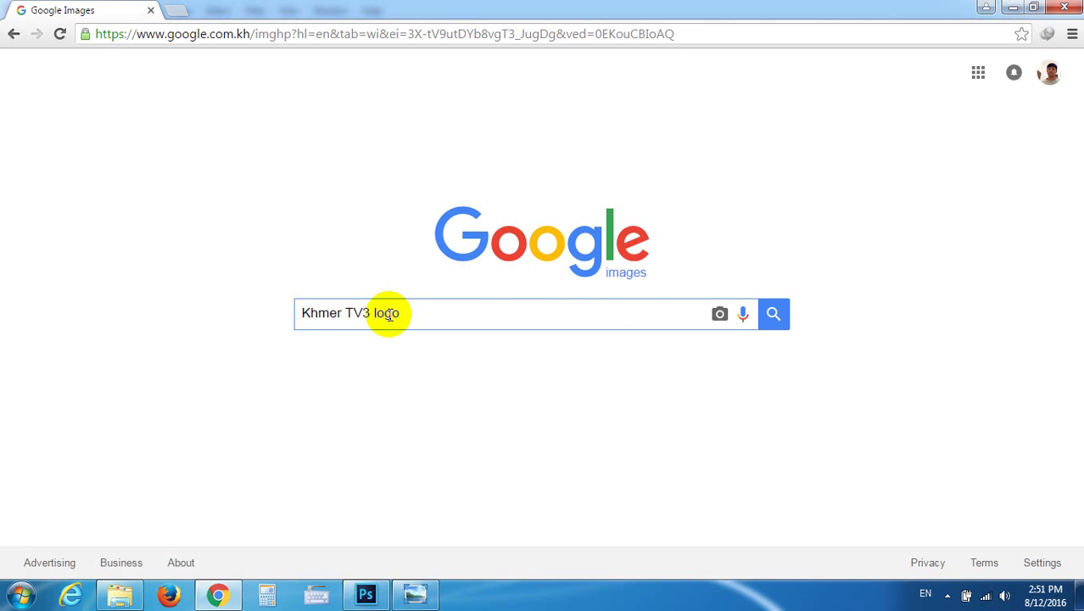
pyautogui.press('Return')
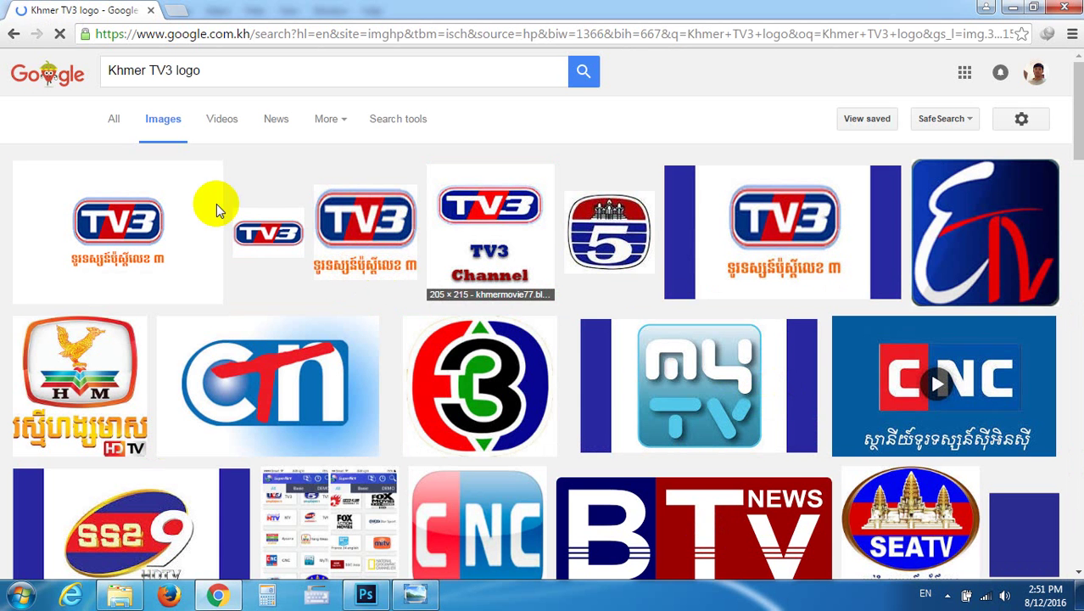
# Browse the Khmer TV3 logo results and preview a TV3 logo larger
pyautogui.scroll(-1, 228, 348)
pyautogui.scroll(-1, 236, 347)
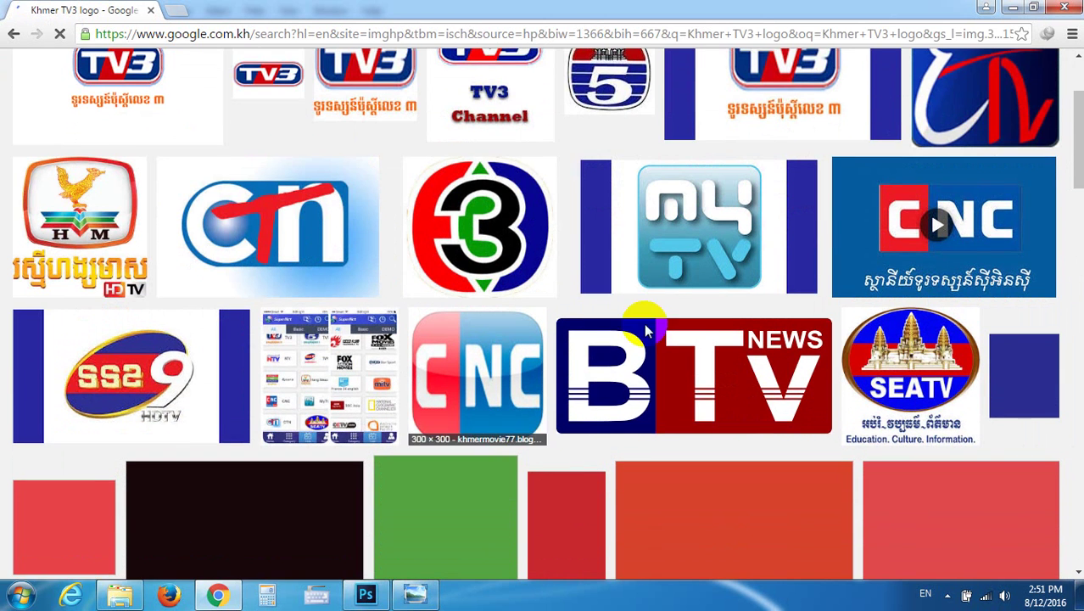
pyautogui.scroll(-2, 259, 322)
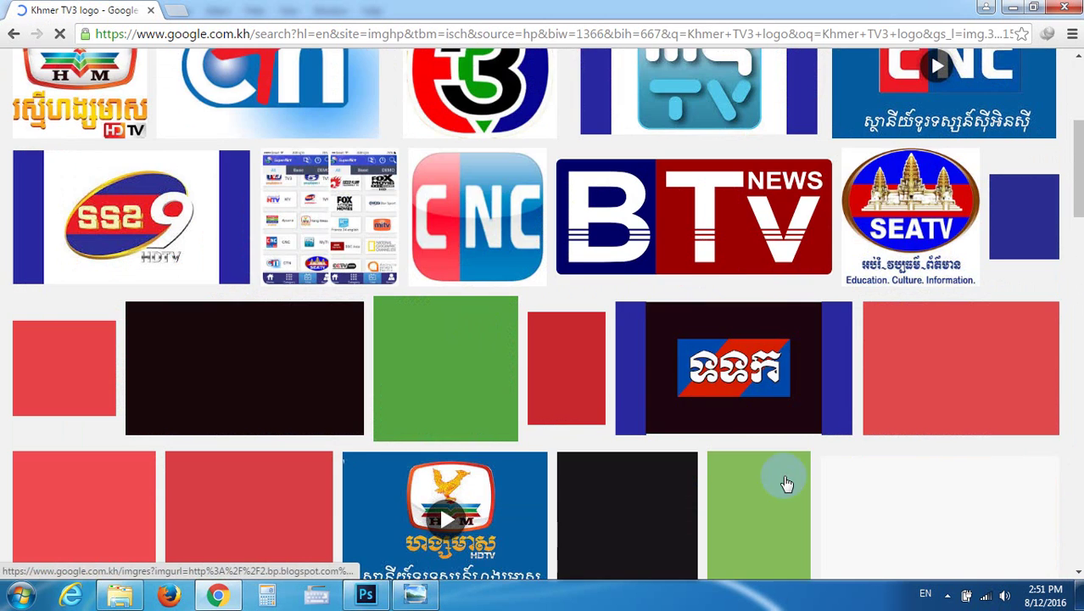
pyautogui.scroll(-4, 612, 370)
pyautogui.scroll(-2, 591, 314)
pyautogui.scroll(3, 439, 265)
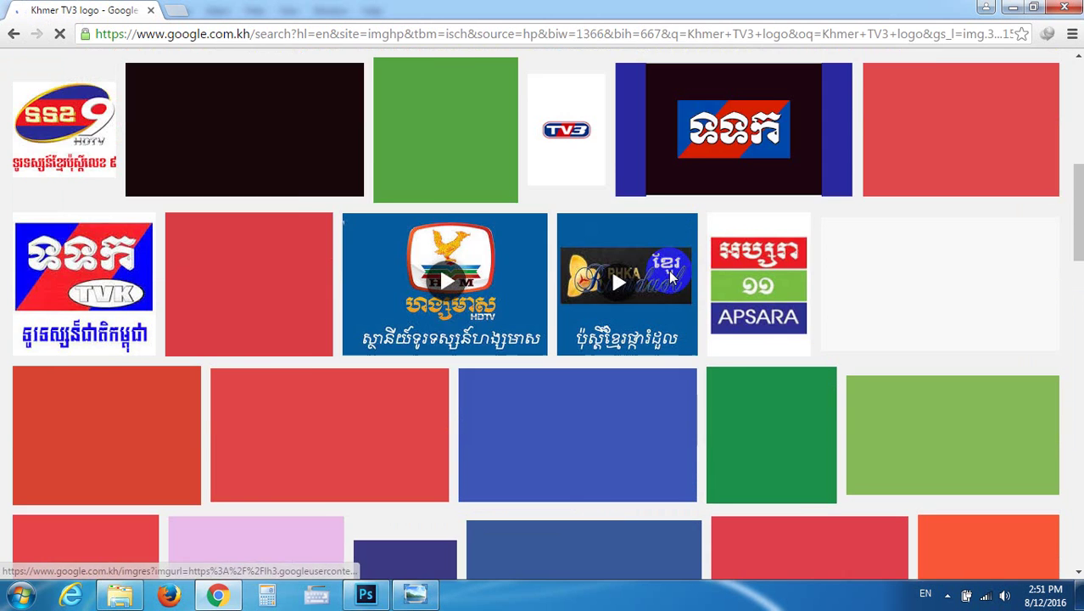
pyautogui.scroll(3, 339, 254)
pyautogui.scroll(2, 339, 255)
pyautogui.scroll(2, 321, 249)
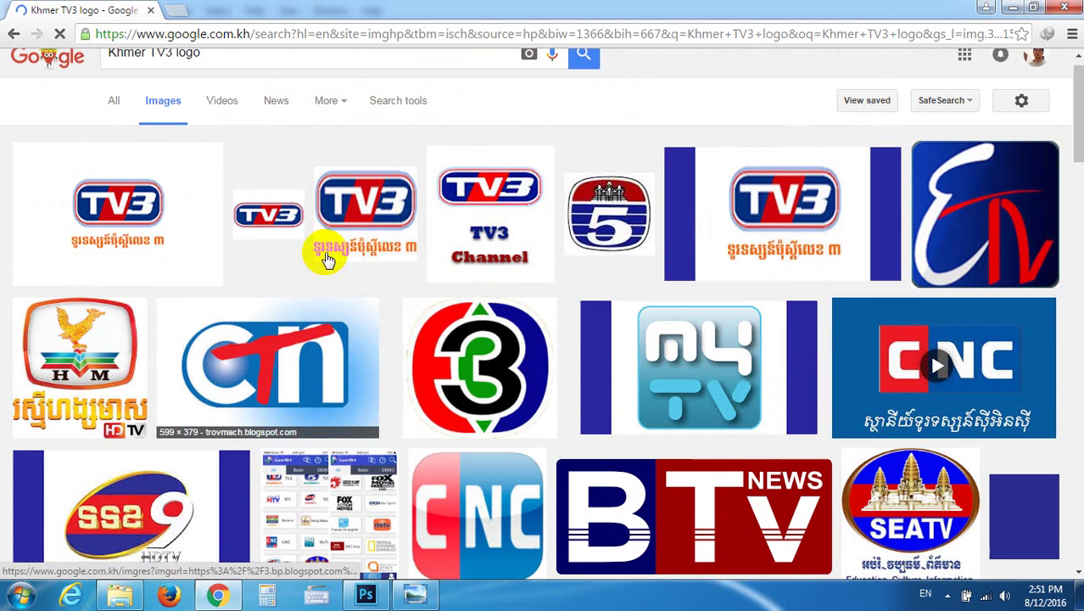
pyautogui.click(395, 208)
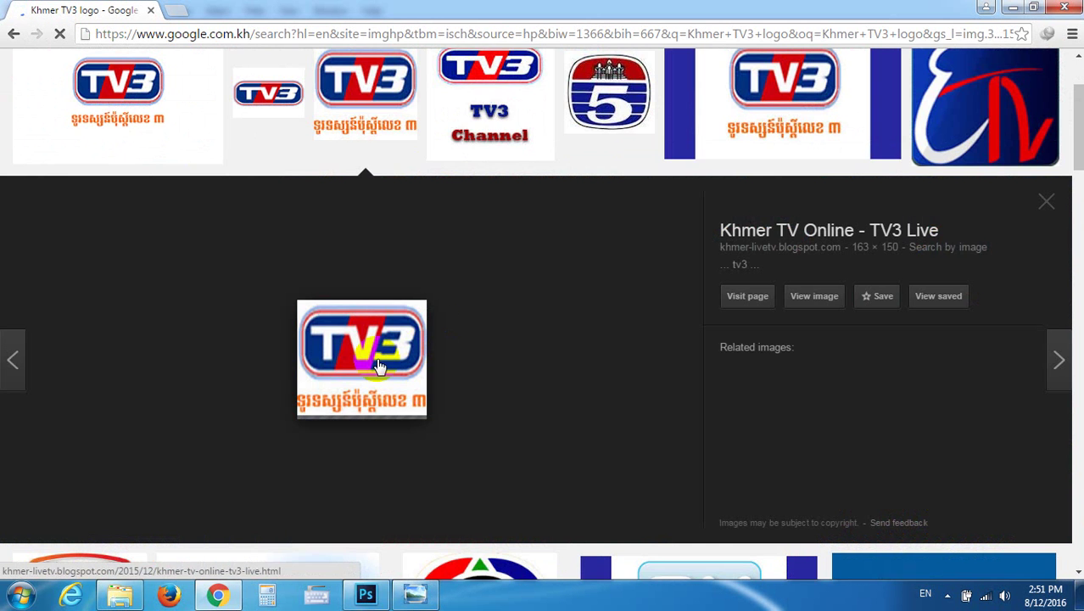
# Filter the image results to Large size only
pyautogui.scroll(2, 543, 204)
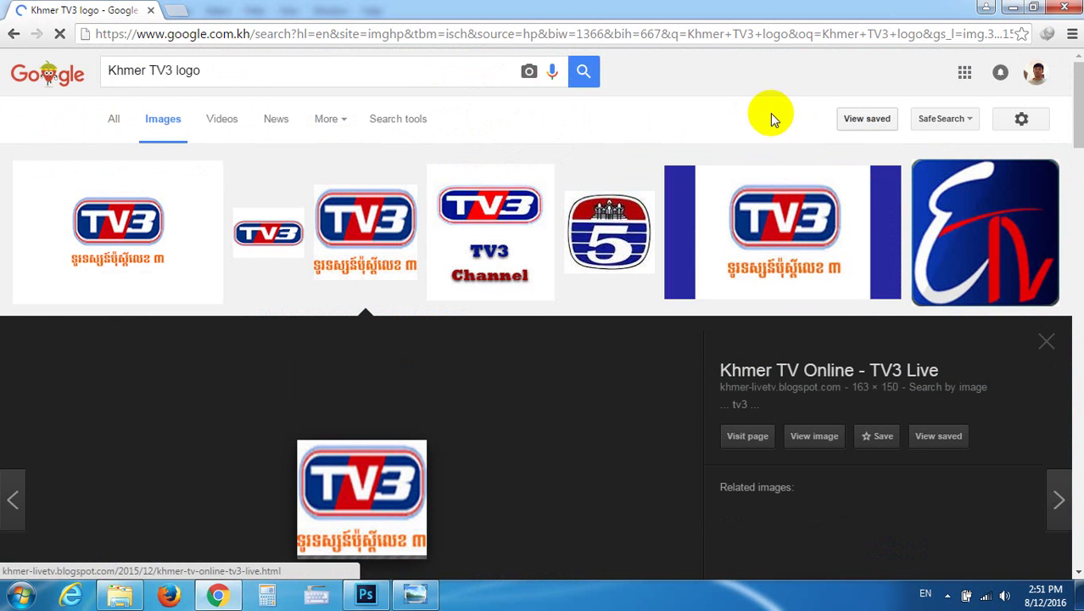
pyautogui.click(405, 120)
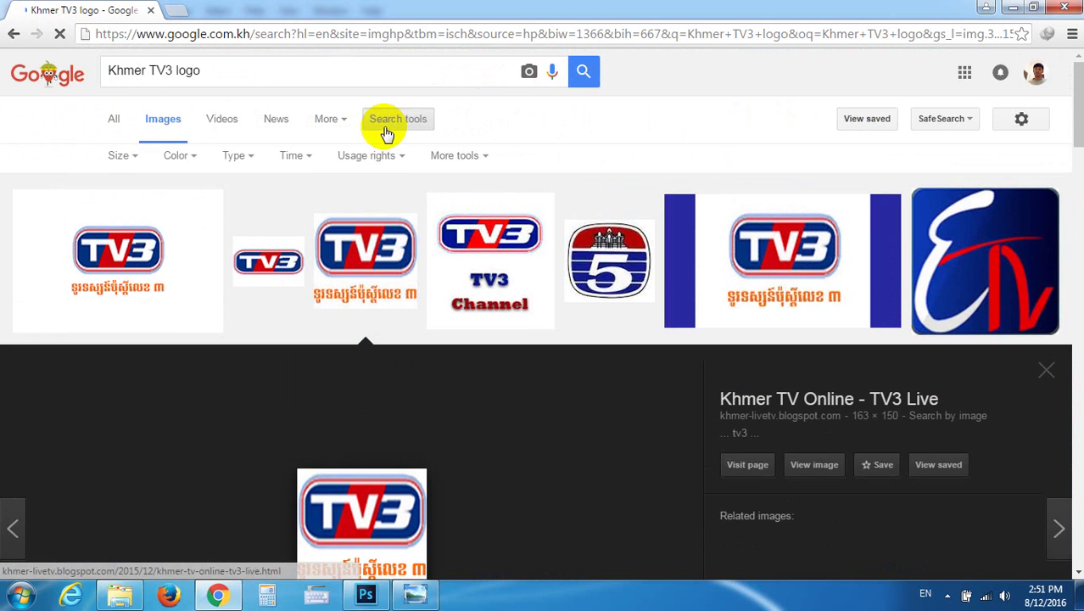
pyautogui.click(135, 166)
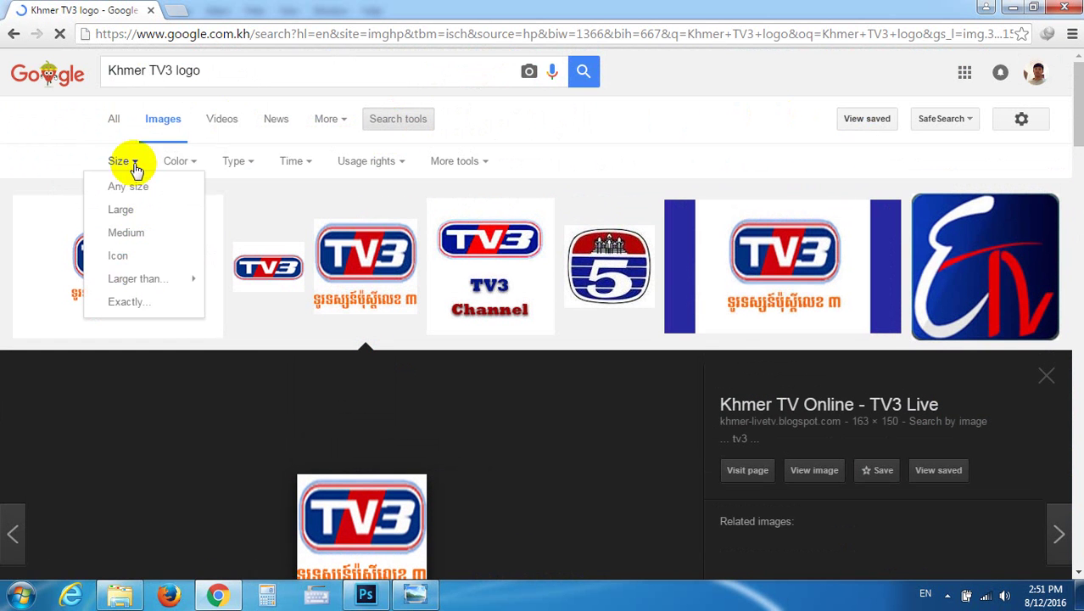
pyautogui.click(134, 210)
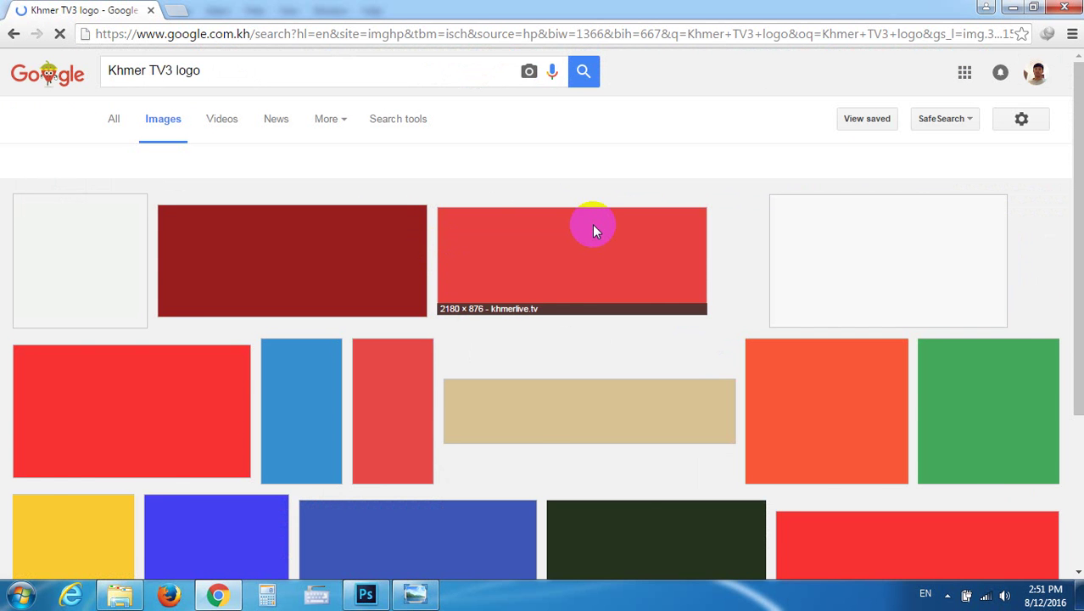
# Browse the large results, preview the BTV News logo, and close Chrome
pyautogui.scroll(-3, 651, 313)
pyautogui.scroll(3, 653, 320)
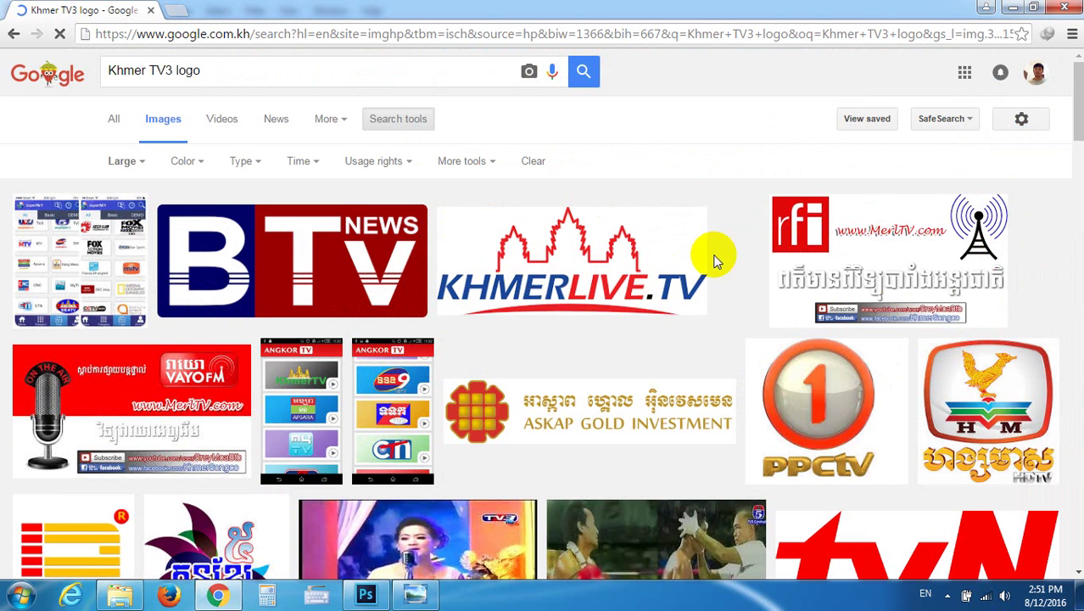
pyautogui.scroll(-3, 679, 272)
pyautogui.scroll(-2, 644, 292)
pyautogui.scroll(-3, 647, 292)
pyautogui.scroll(-2, 646, 290)
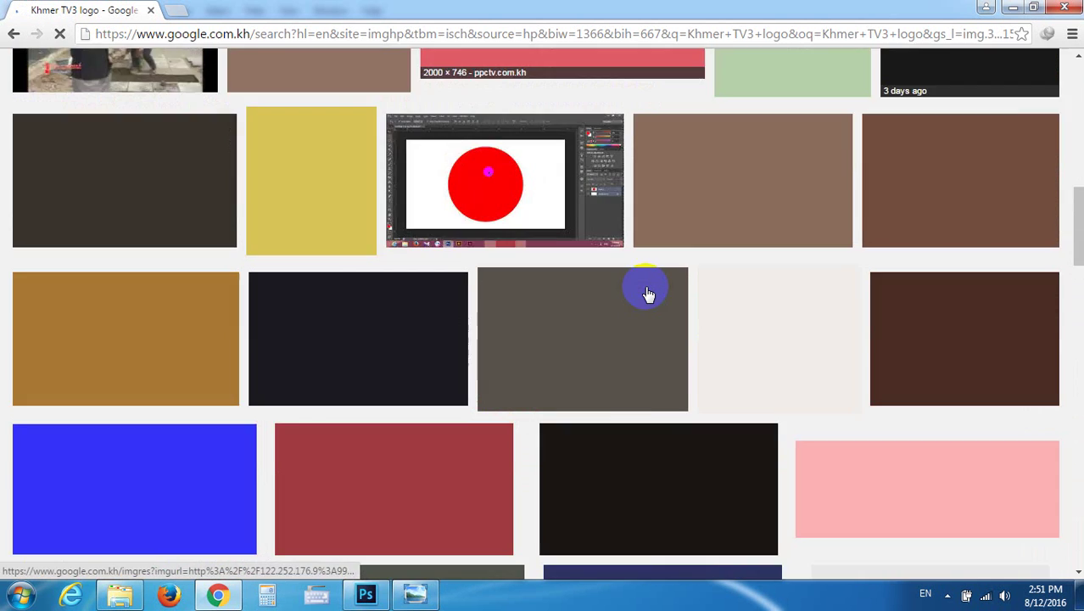
pyautogui.scroll(4, 646, 290)
pyautogui.scroll(4, 653, 288)
pyautogui.scroll(1, 658, 284)
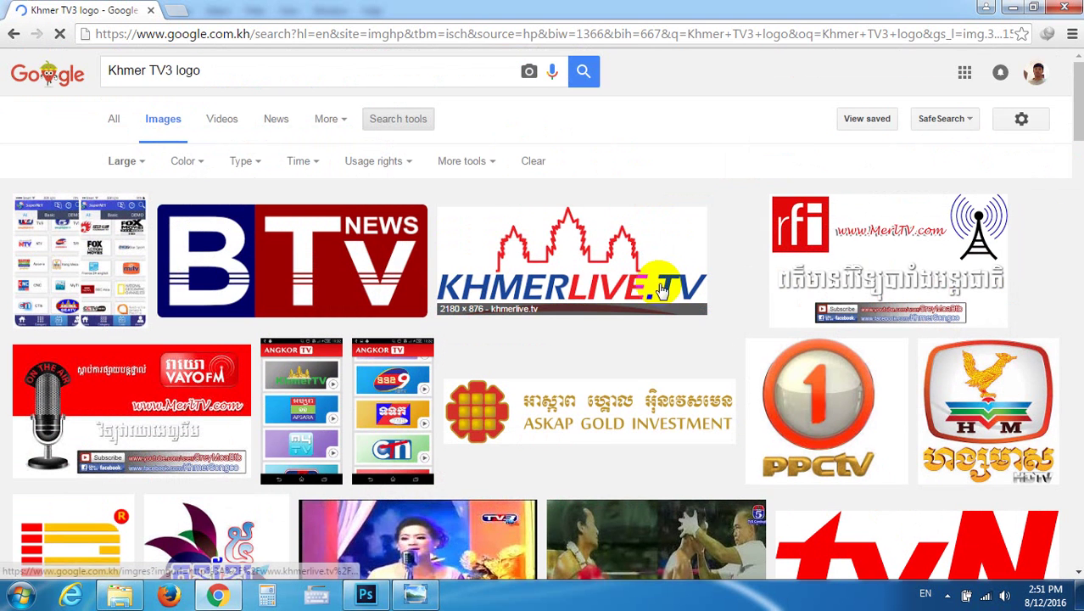
pyautogui.click(335, 258)
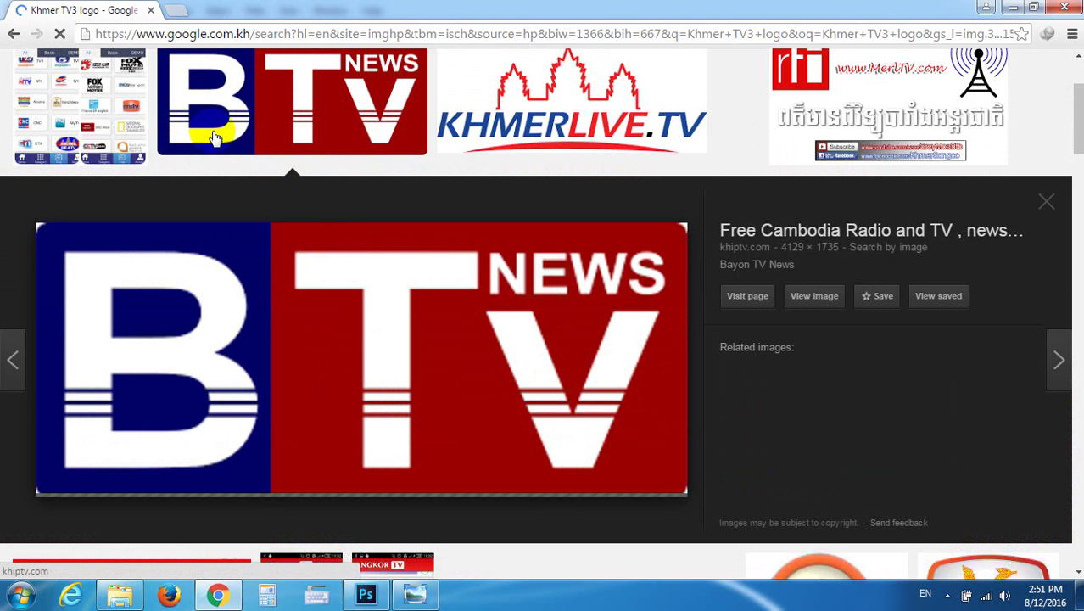
pyautogui.click(1062, 9)
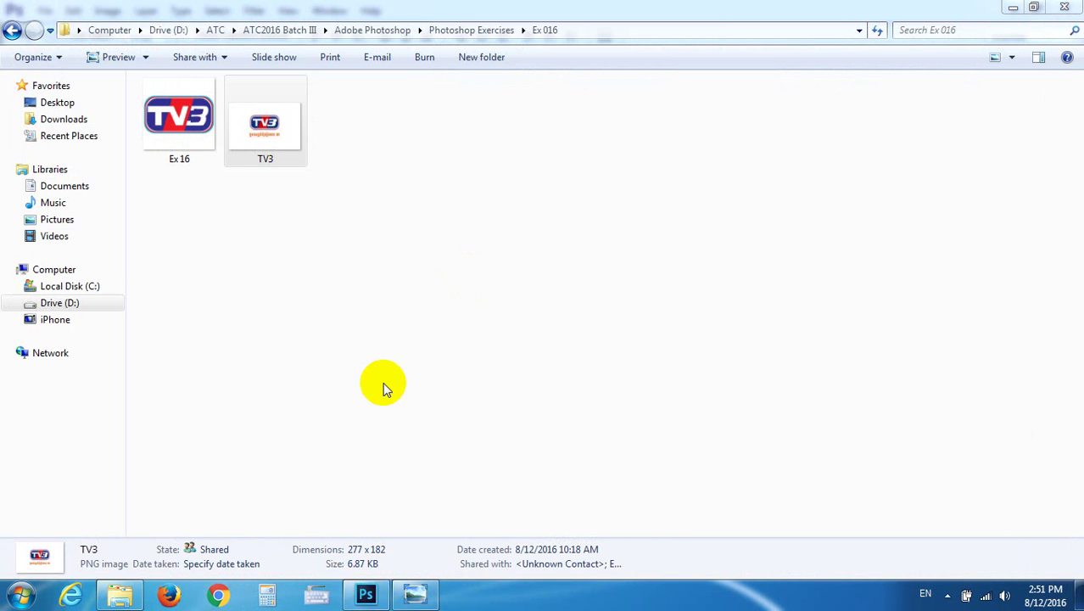
# Open TV3 in Photo Viewer, zoom in and out on the logo, then return to Photoshop
pyautogui.doubleClick(264, 139)
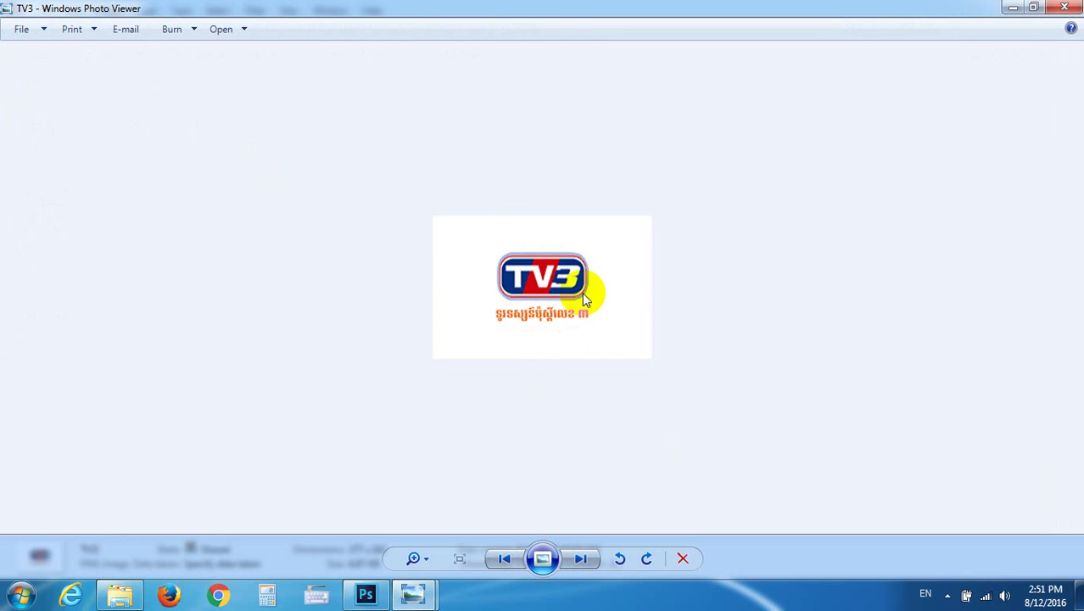
pyautogui.scroll(5, 581, 291)
pyautogui.scroll(5, 566, 269)
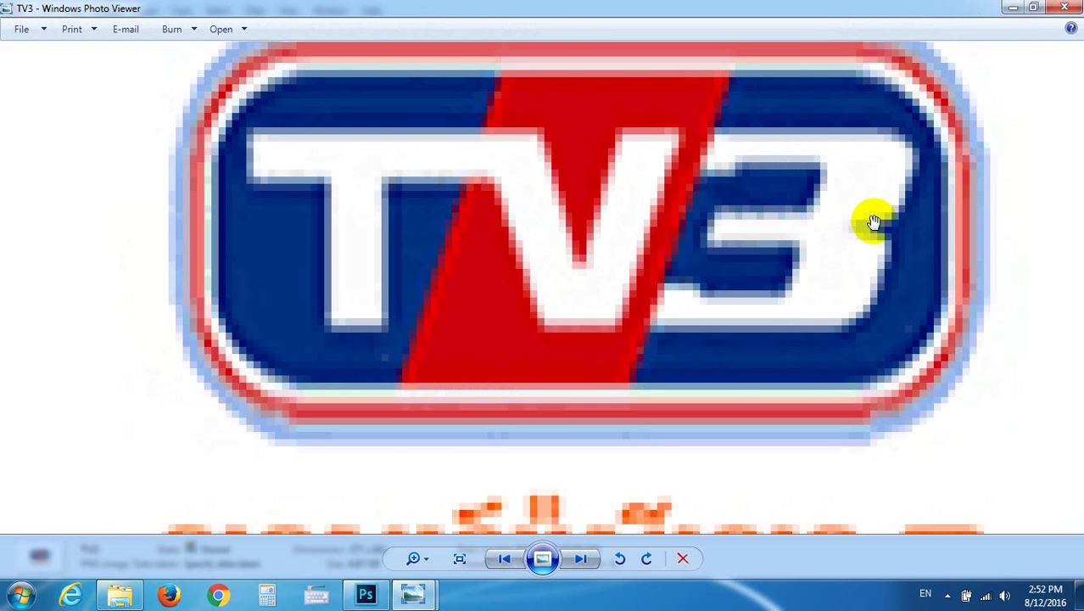
pyautogui.scroll(-5, 859, 194)
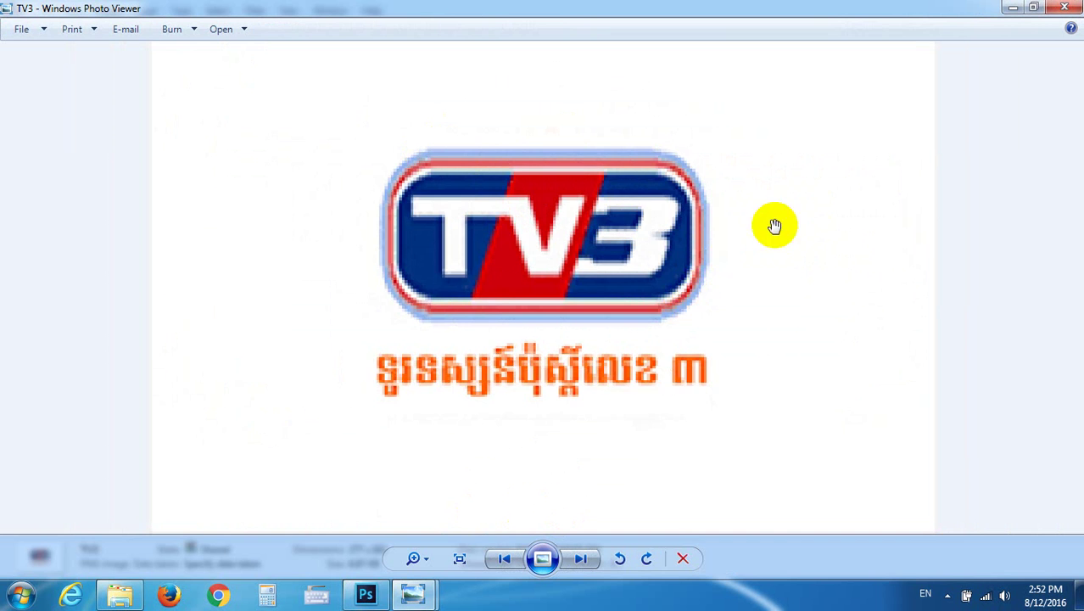
pyautogui.scroll(-5, 581, 440)
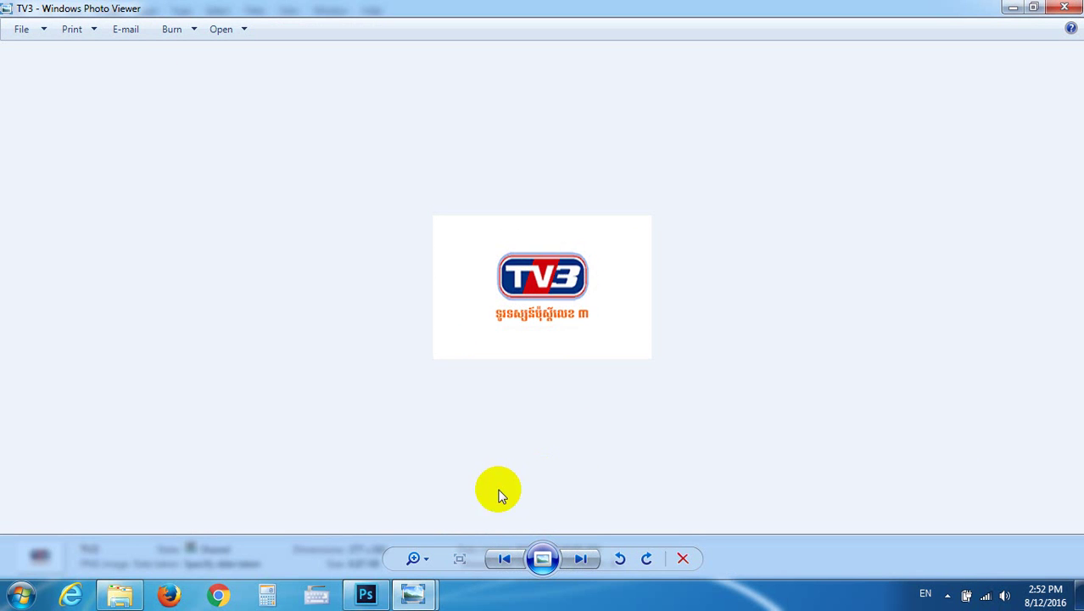
pyautogui.click(365, 594)
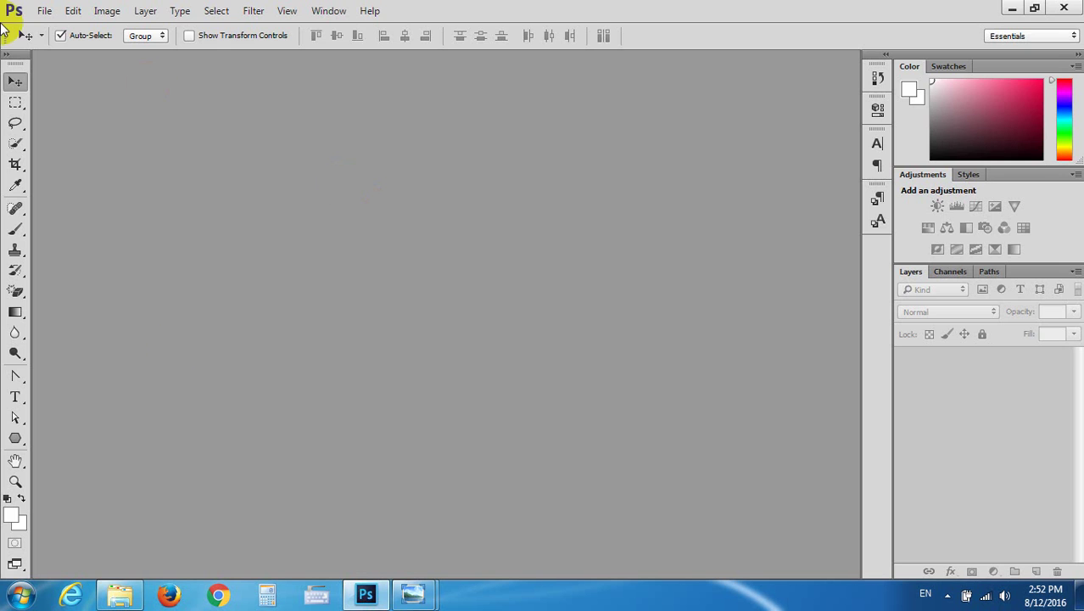
pyautogui.moveTo(413, 593)
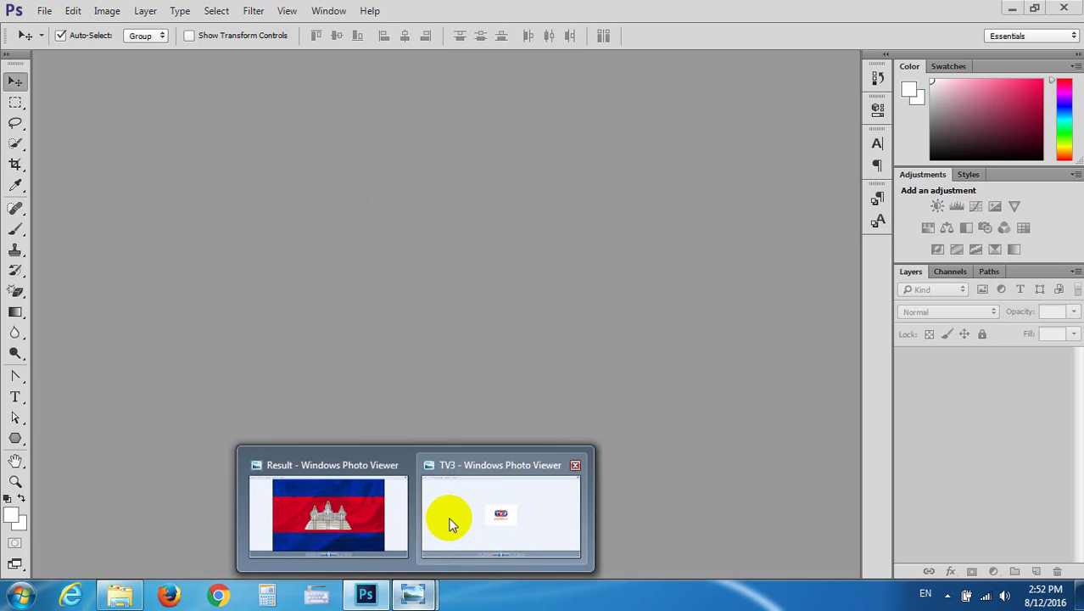
# Close the TV3 Photo Viewer window
pyautogui.click(512, 509)
pyautogui.click(1073, 7)
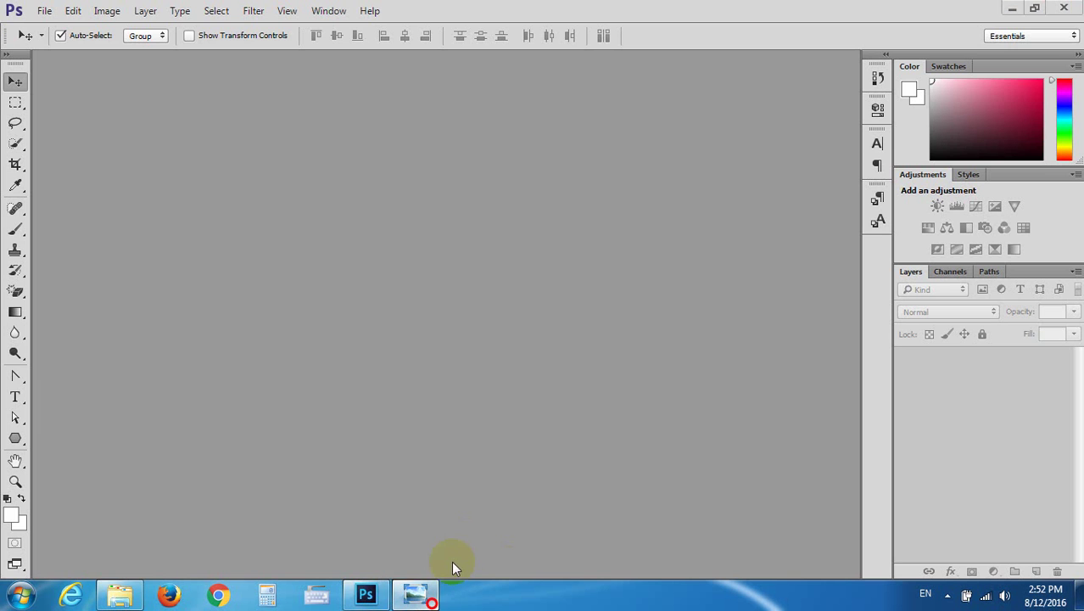
pyautogui.click(414, 593)
pyautogui.hotkey('alt', 'F4')
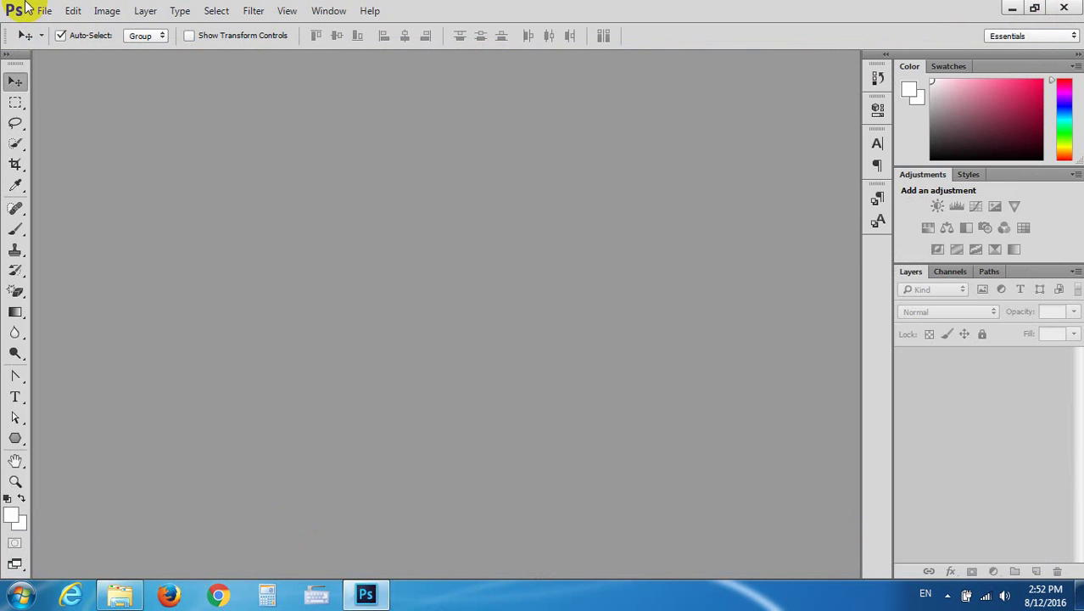
# Create a new document 1000 px wide by 500 px high
pyautogui.click(41, 10)
pyautogui.click(44, 25)
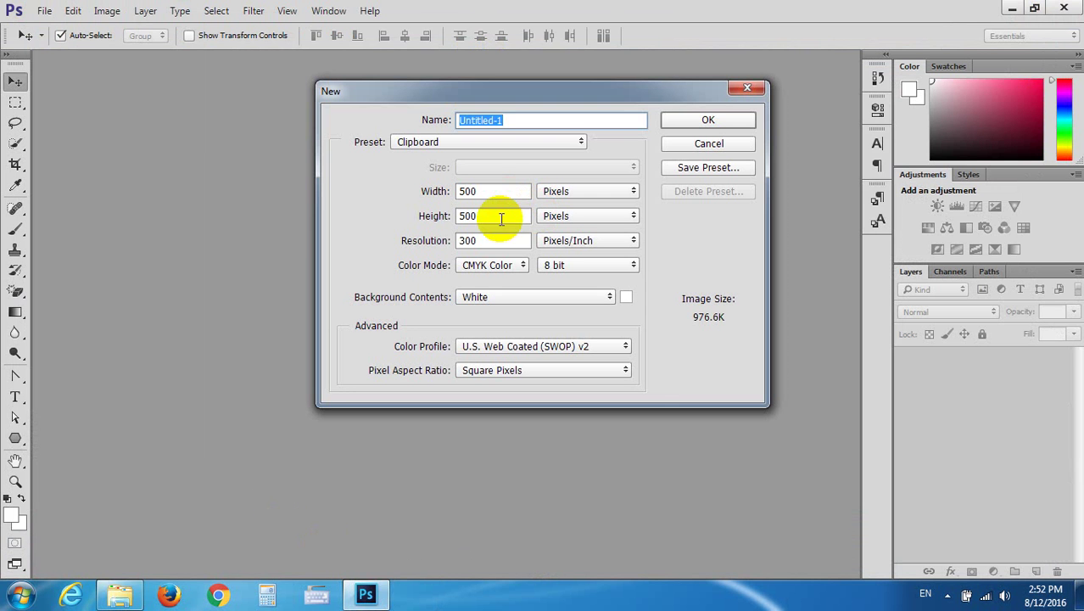
pyautogui.doubleClick(496, 191)
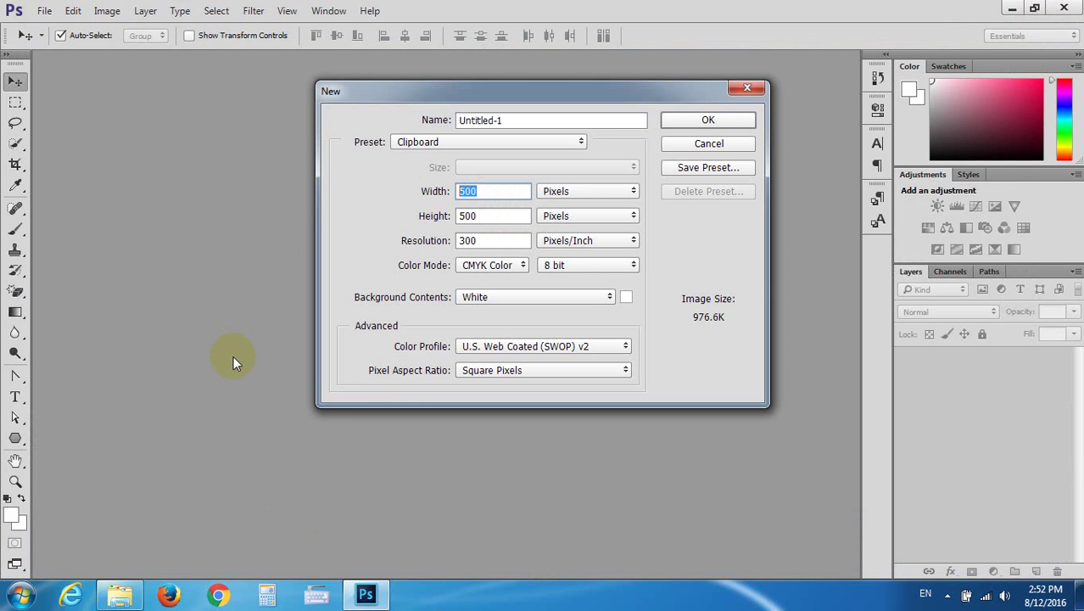
pyautogui.write('100')
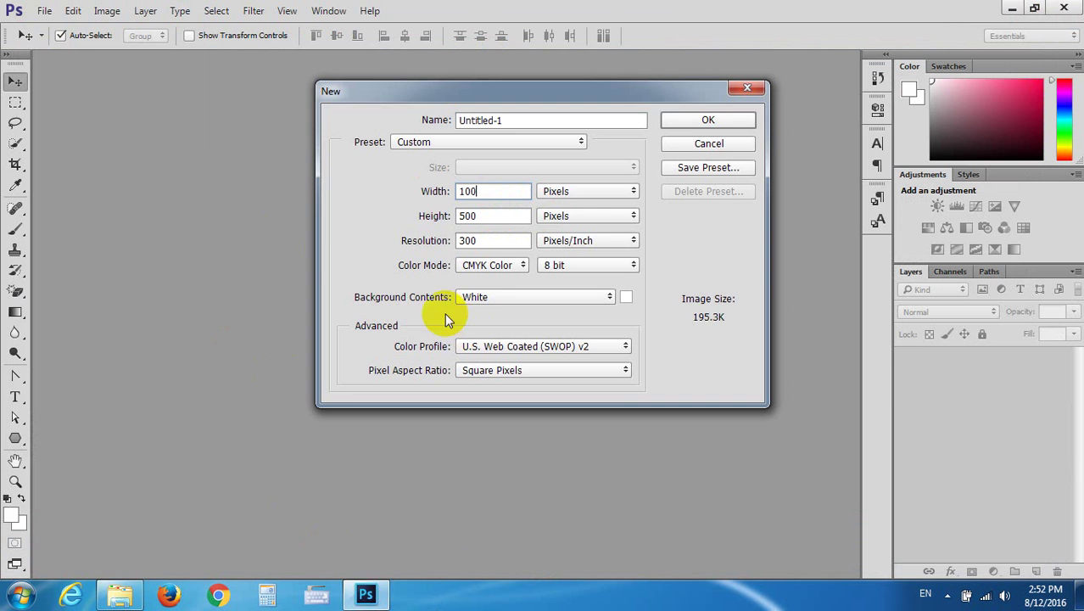
pyautogui.write('0')
pyautogui.click(674, 120)
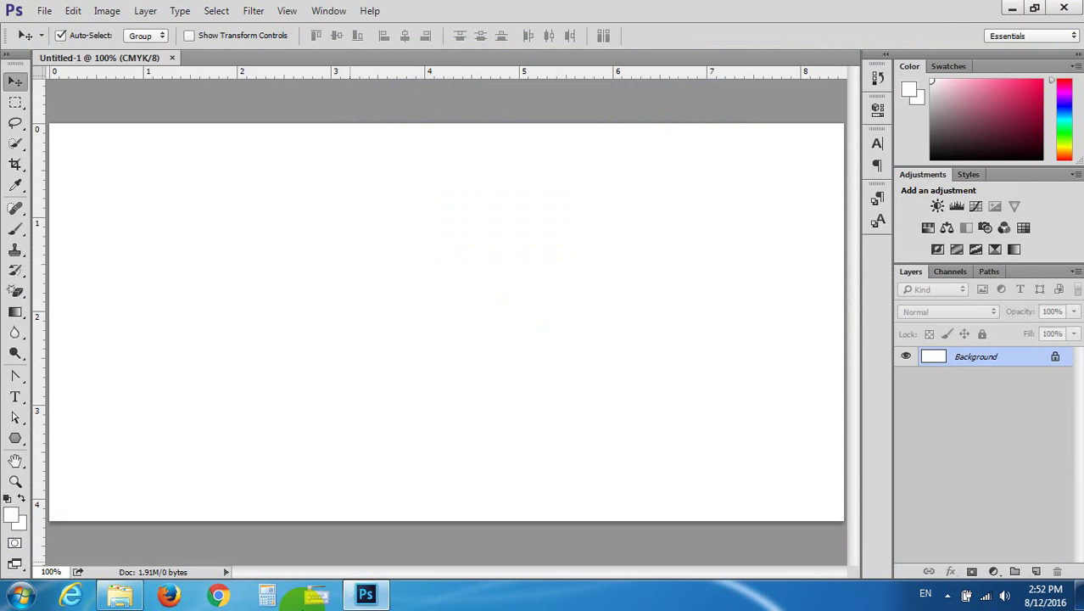
# Open TV3 from Ex 016 in Photo Viewer, minimize it, and return to Untitled-1
pyautogui.click(119, 594)
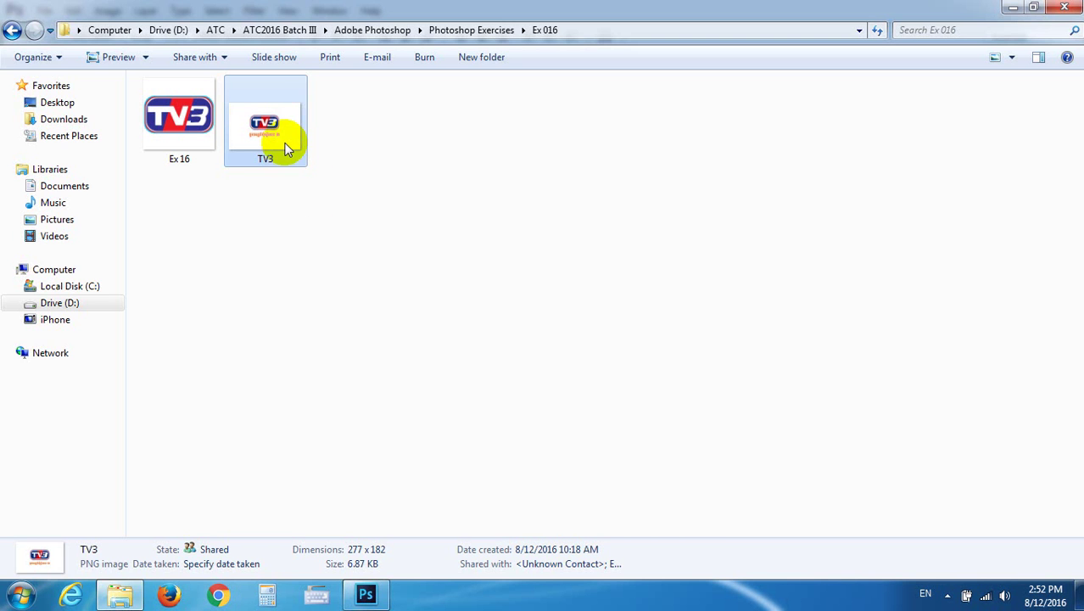
pyautogui.moveTo(256, 115); pyautogui.dragTo(990, 10)
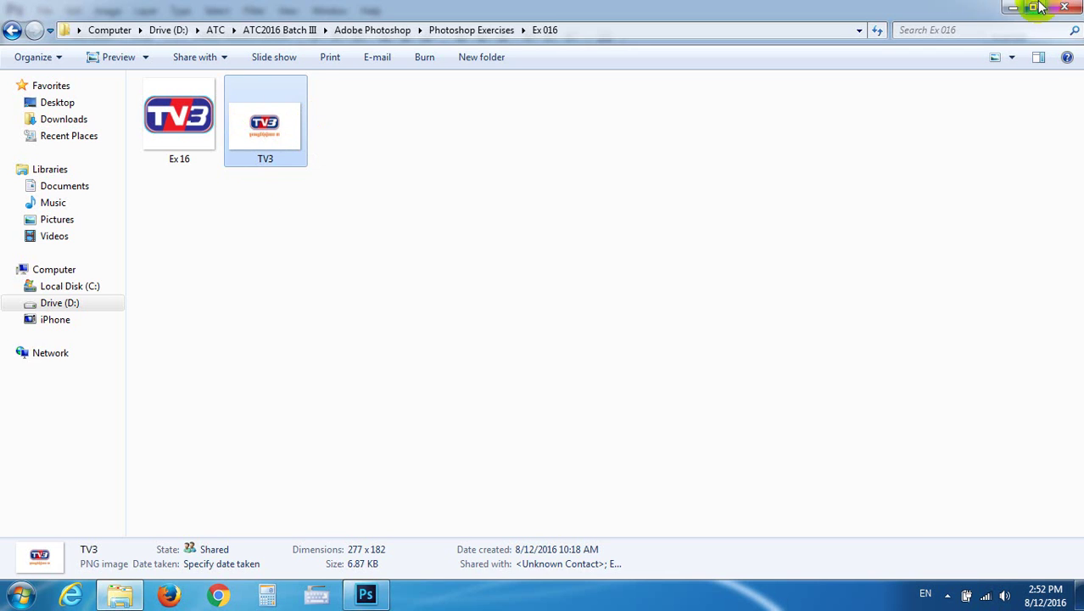
pyautogui.click(1012, 8)
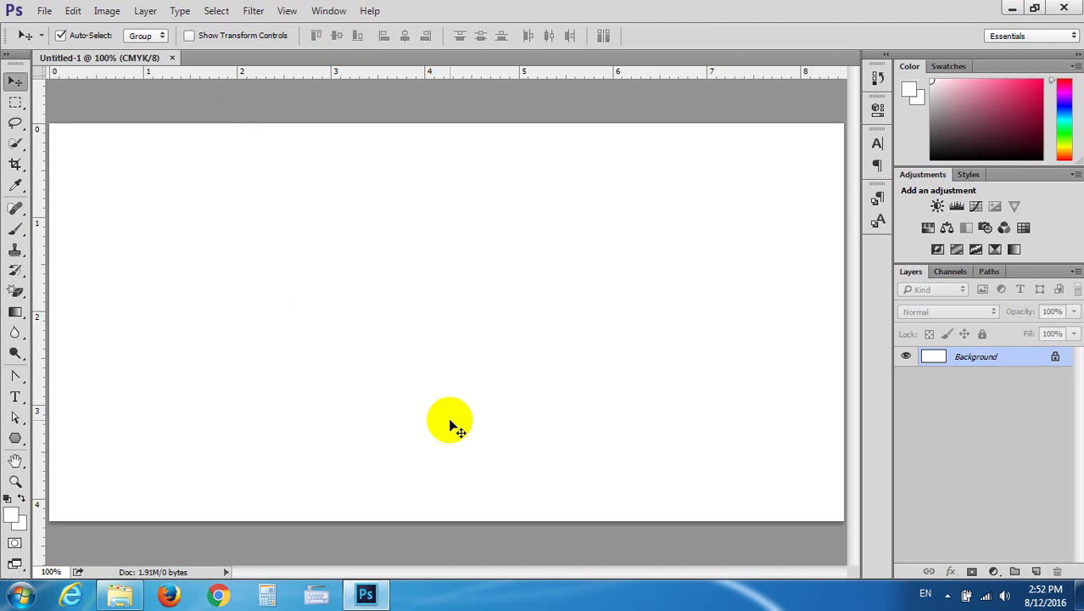
pyautogui.scroll(-1, 419, 407)
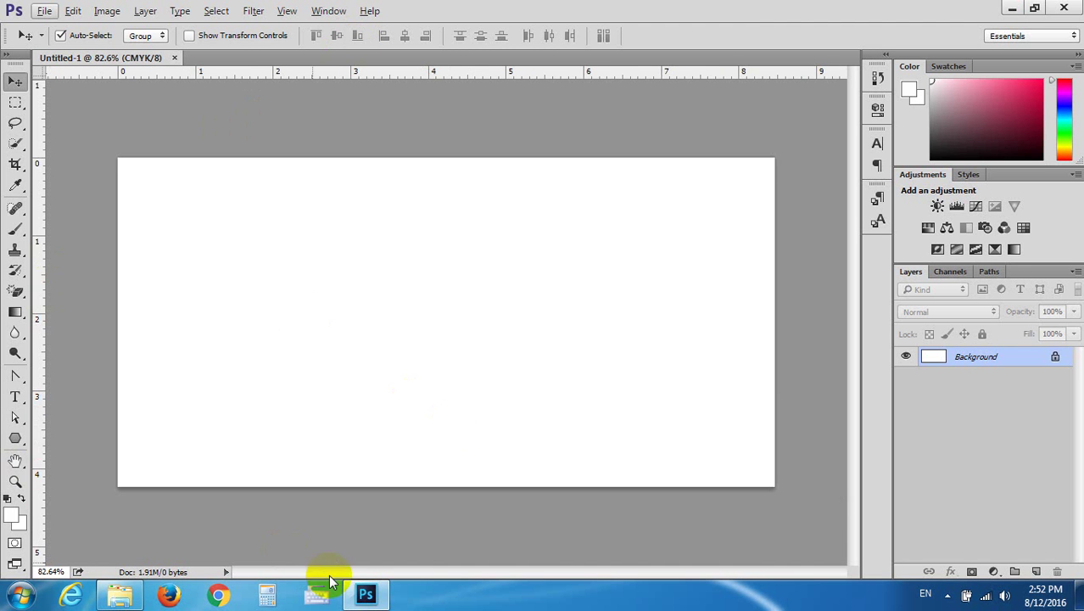
pyautogui.click(119, 593)
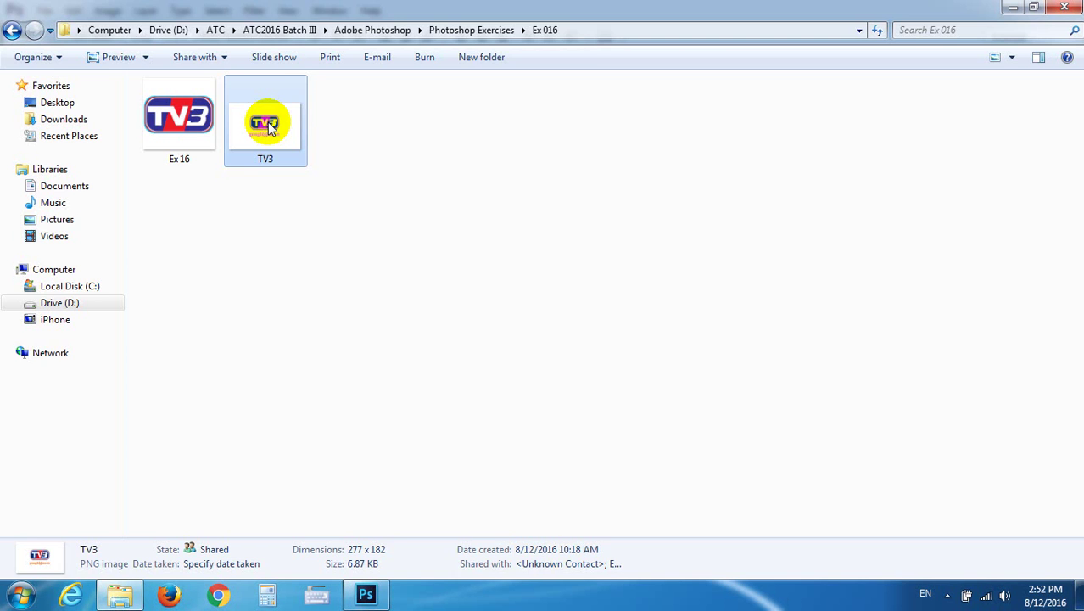
pyautogui.doubleClick(265, 125)
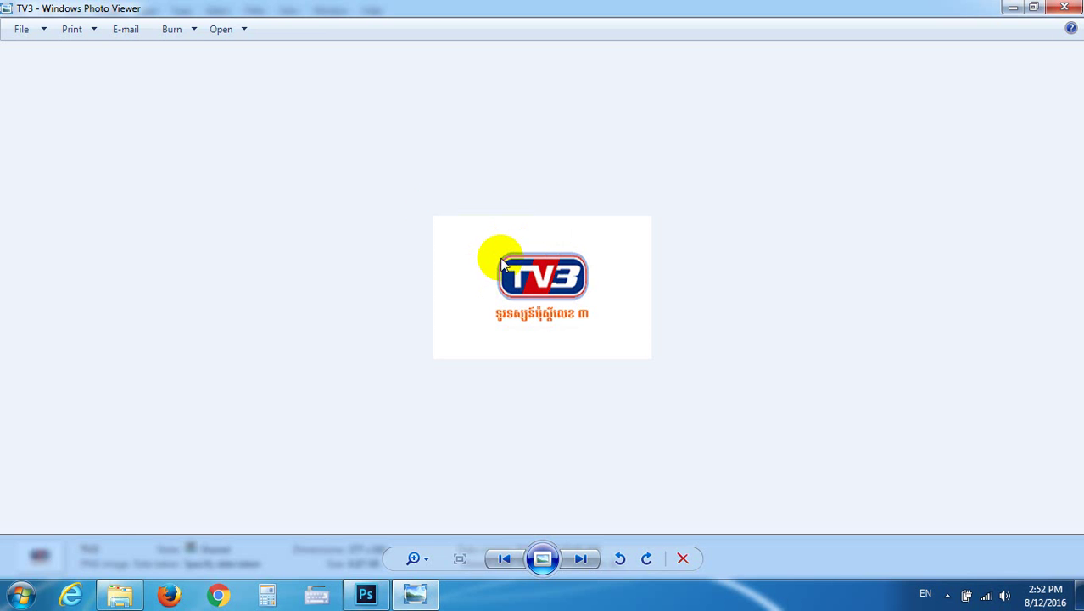
pyautogui.click(1011, 7)
pyautogui.click(366, 594)
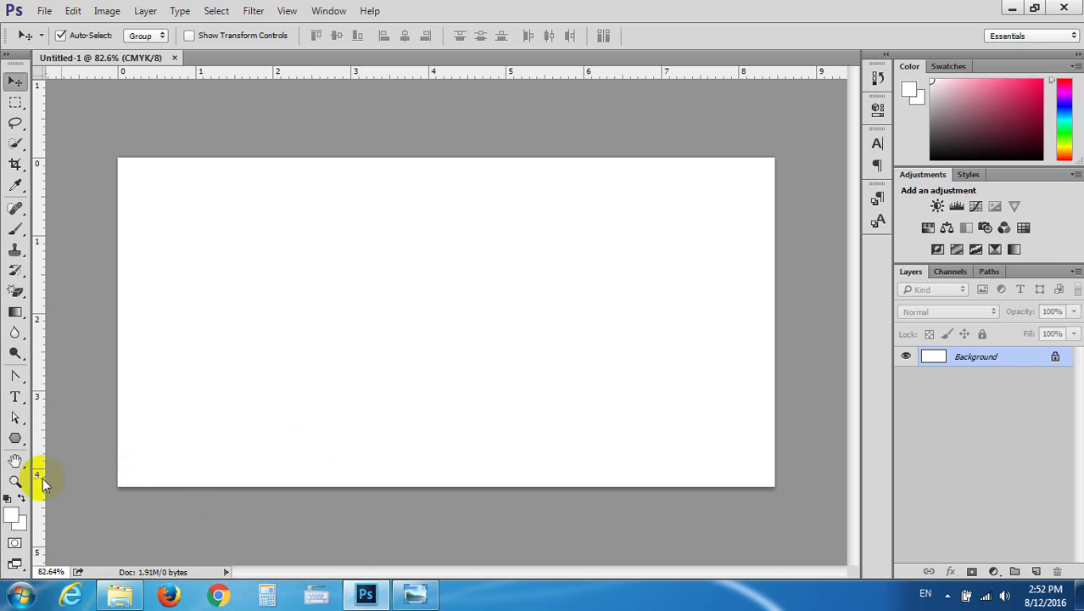
# Pick the Rounded Rectangle Tool, draw a trial shape with 20 px radius, then delete it
pyautogui.click(24, 439)
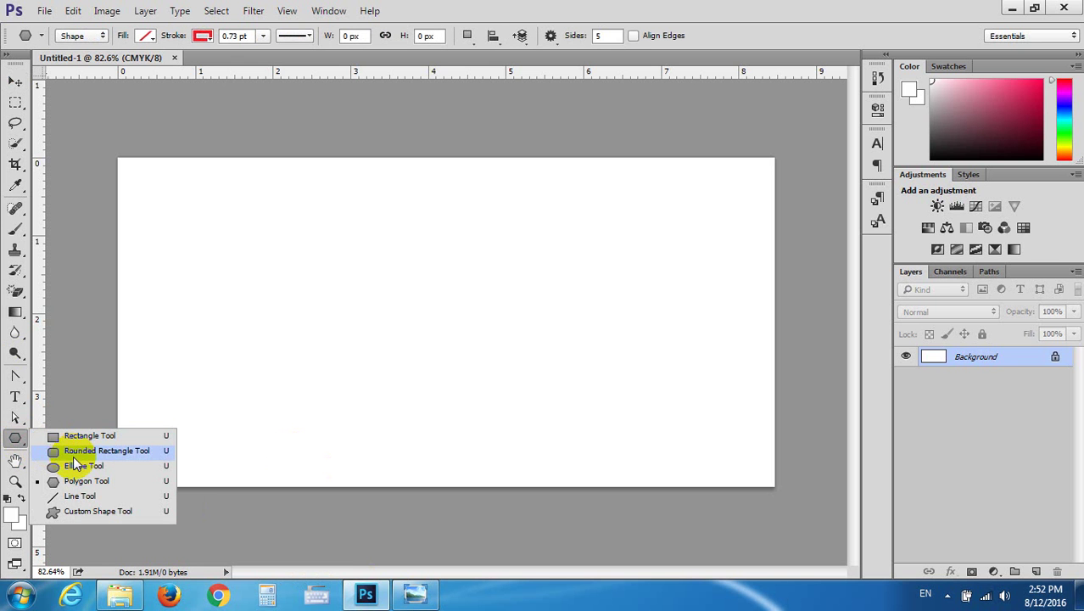
pyautogui.moveTo(24, 438); pyautogui.dragTo(72, 449)
pyautogui.click(612, 36)
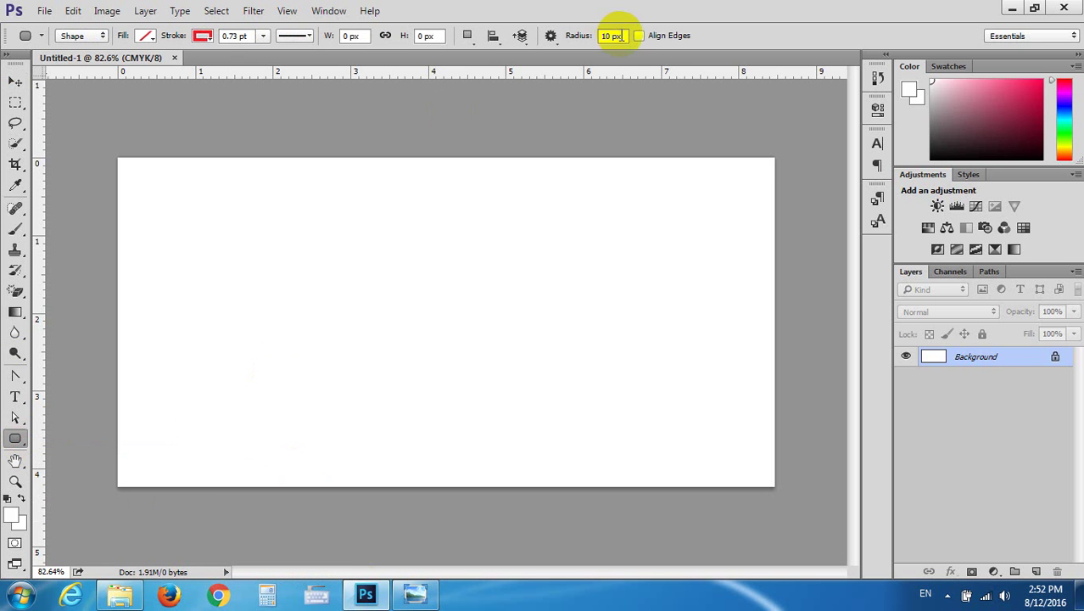
pyautogui.write('20')
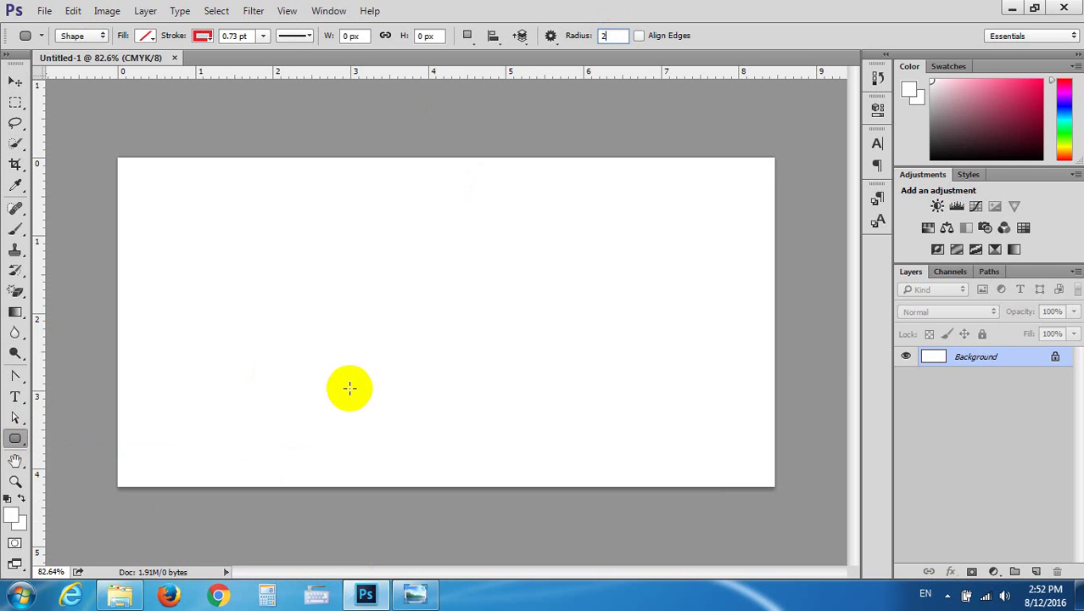
pyautogui.press('Return')
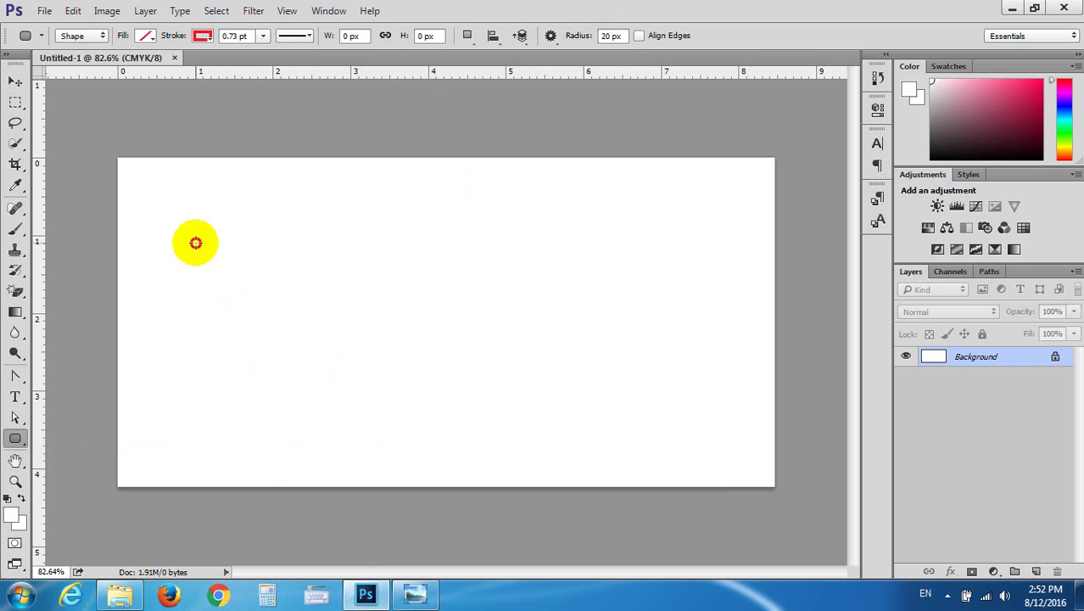
pyautogui.moveTo(195, 243); pyautogui.dragTo(546, 412)
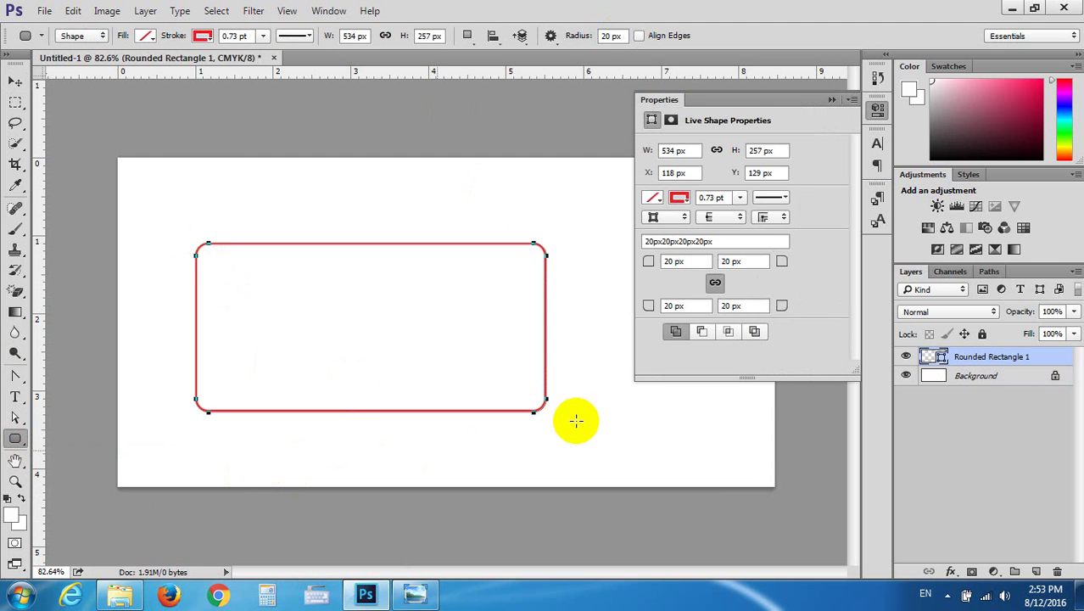
pyautogui.click(826, 101)
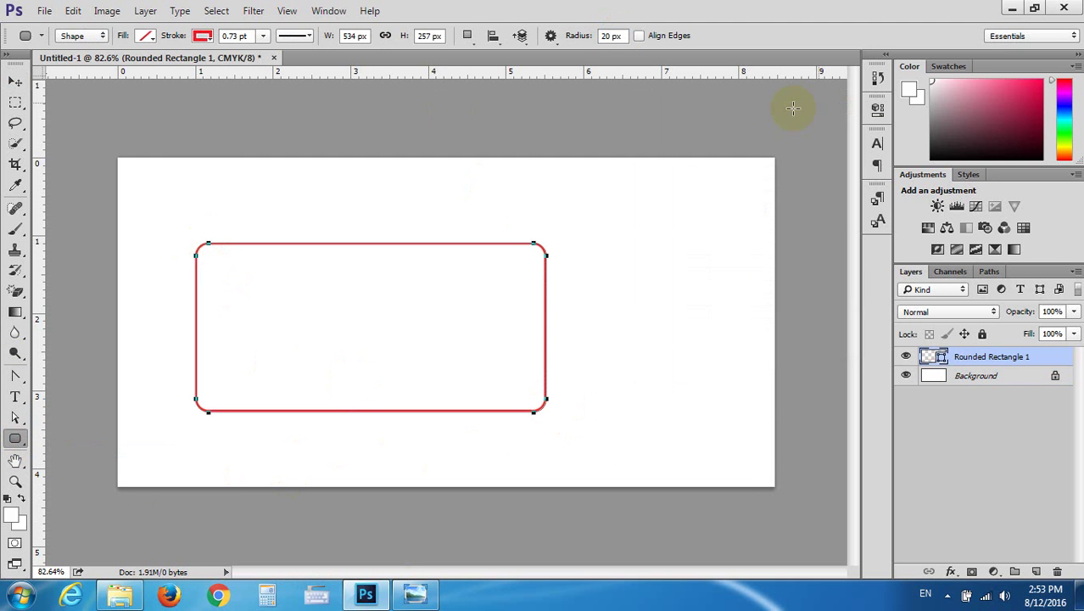
pyautogui.press('Delete')
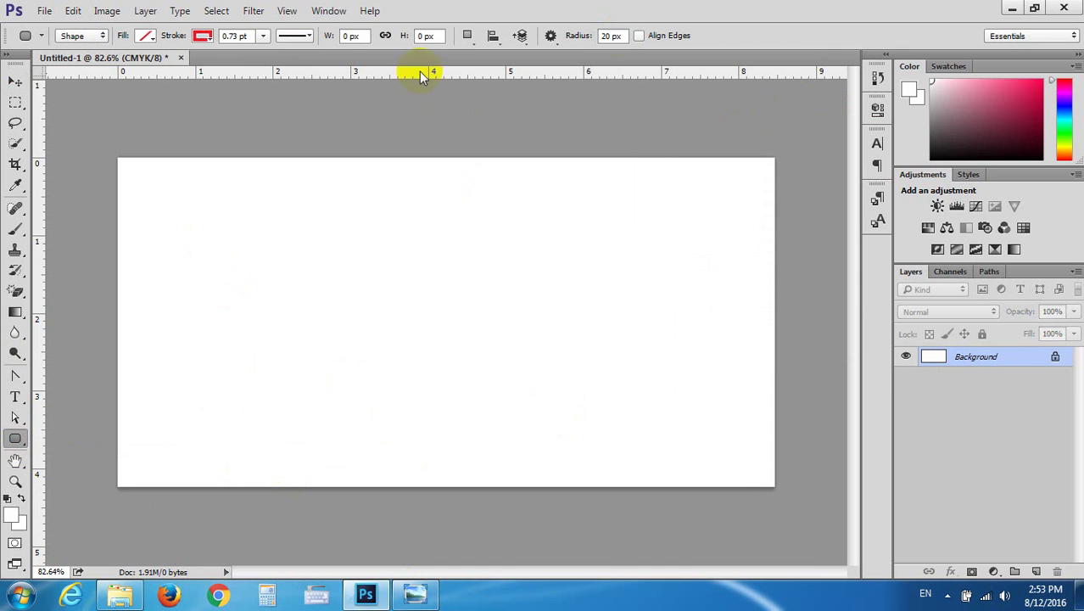
# Draw a trial rectangle with 50 px radius, compare with TV3, then delete Rounded Rectangle 1
pyautogui.click(612, 35)
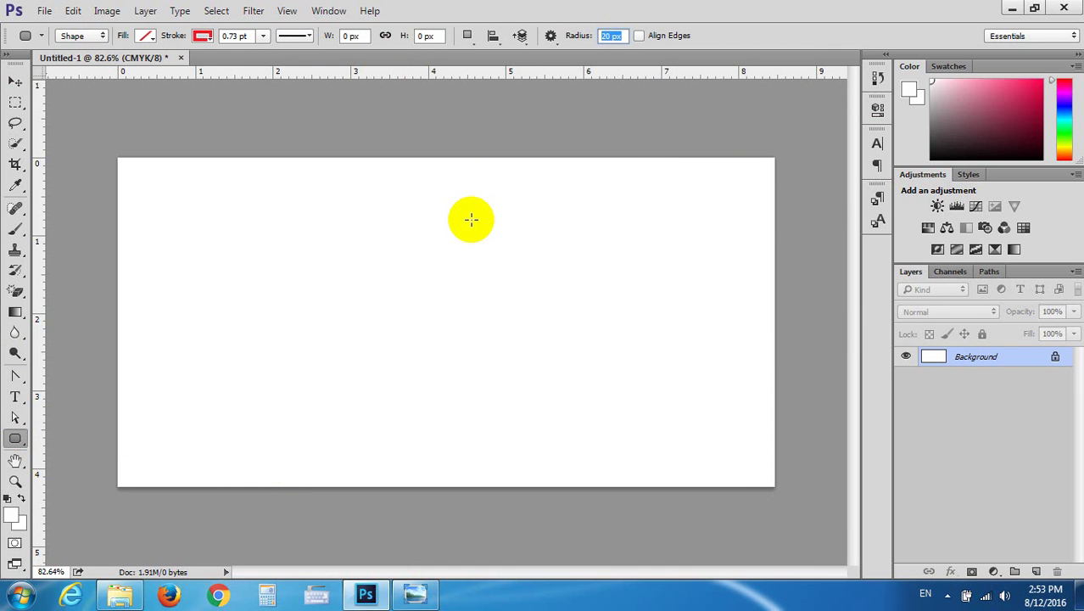
pyautogui.write('50')
pyautogui.press('Return')
pyautogui.moveTo(190, 227); pyautogui.dragTo(654, 459)
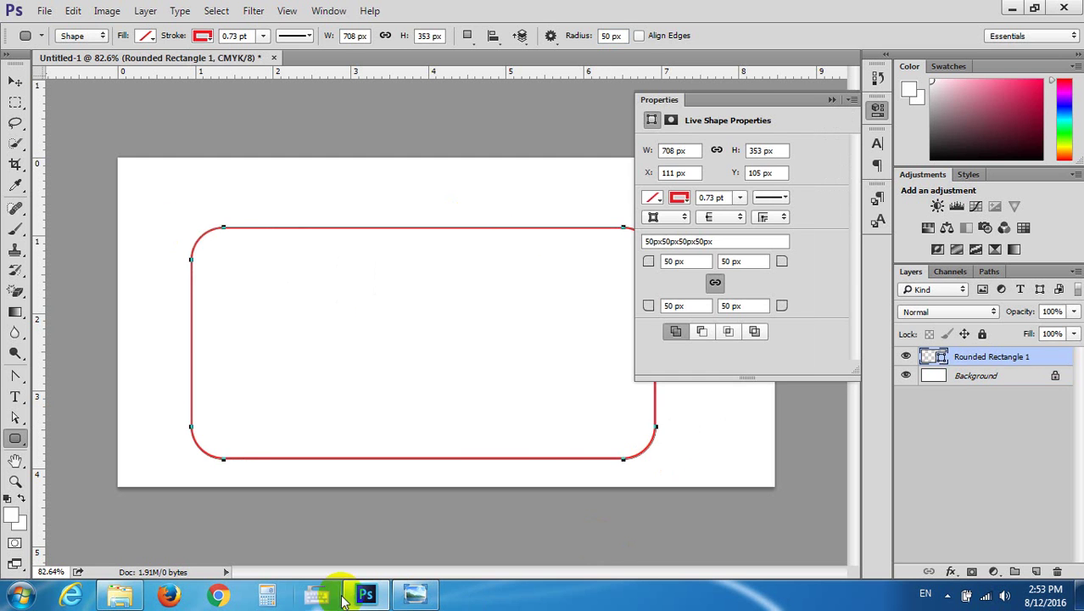
pyautogui.click(415, 594)
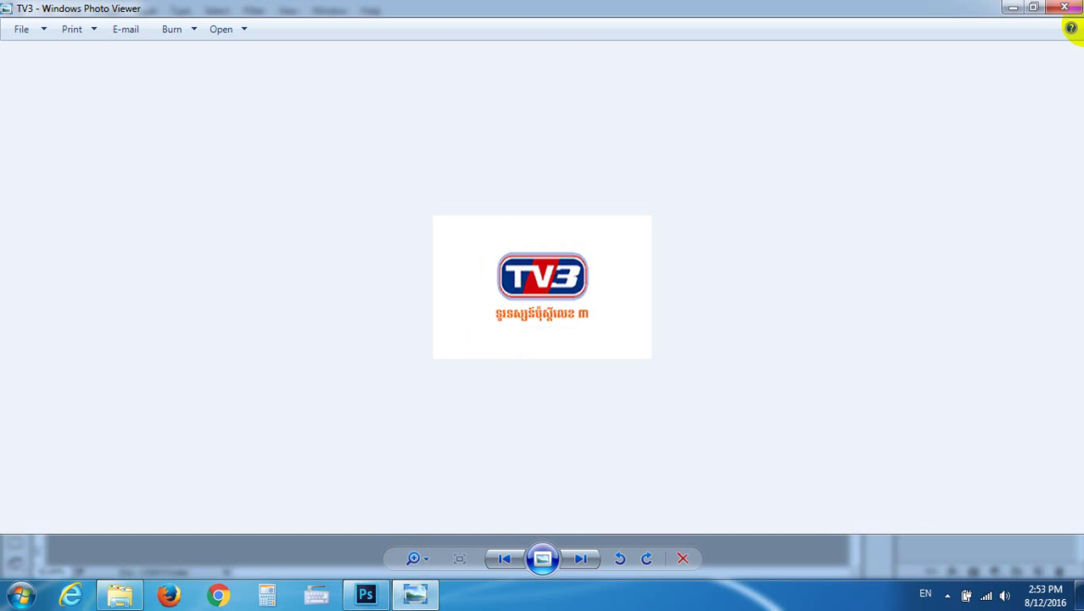
pyautogui.click(1012, 8)
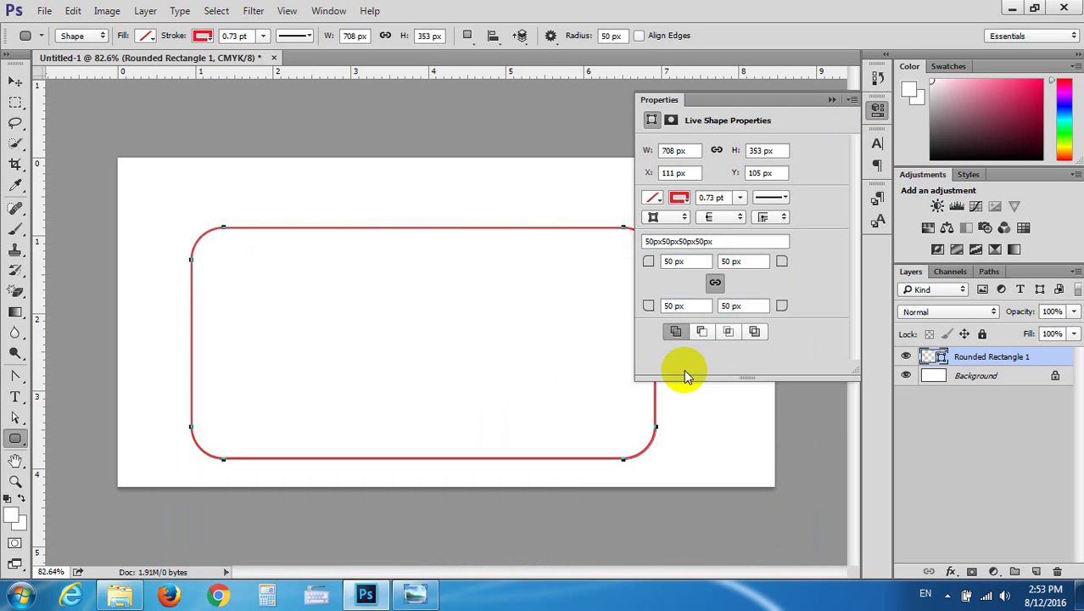
pyautogui.click(832, 99)
pyautogui.press('Delete')
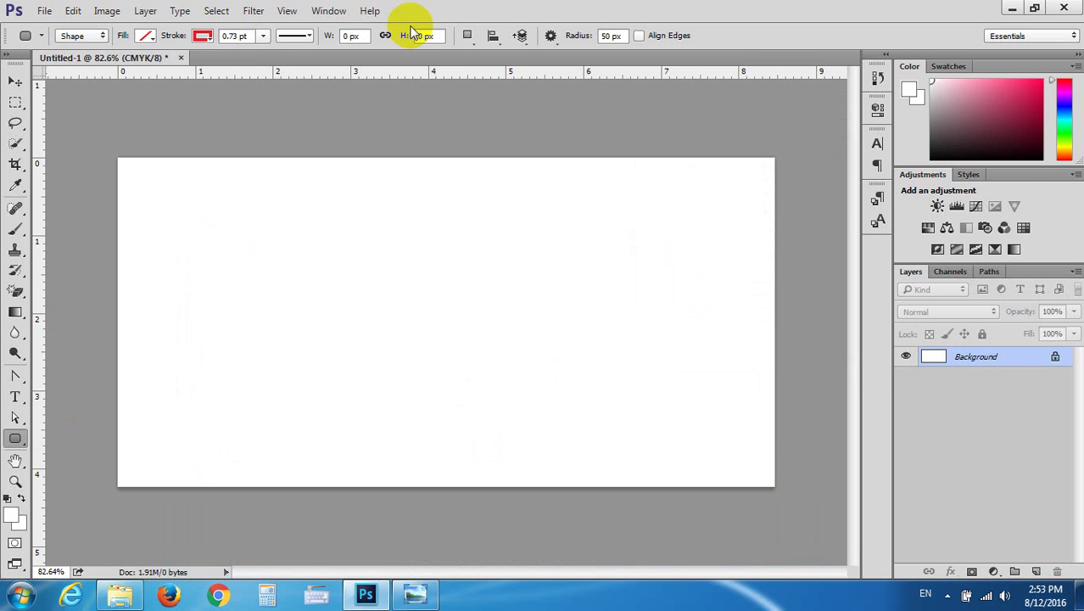
# Draw a 903 × 417 px rounded rectangle with 100 px corners, then view the TV3 reference
pyautogui.click(612, 36)
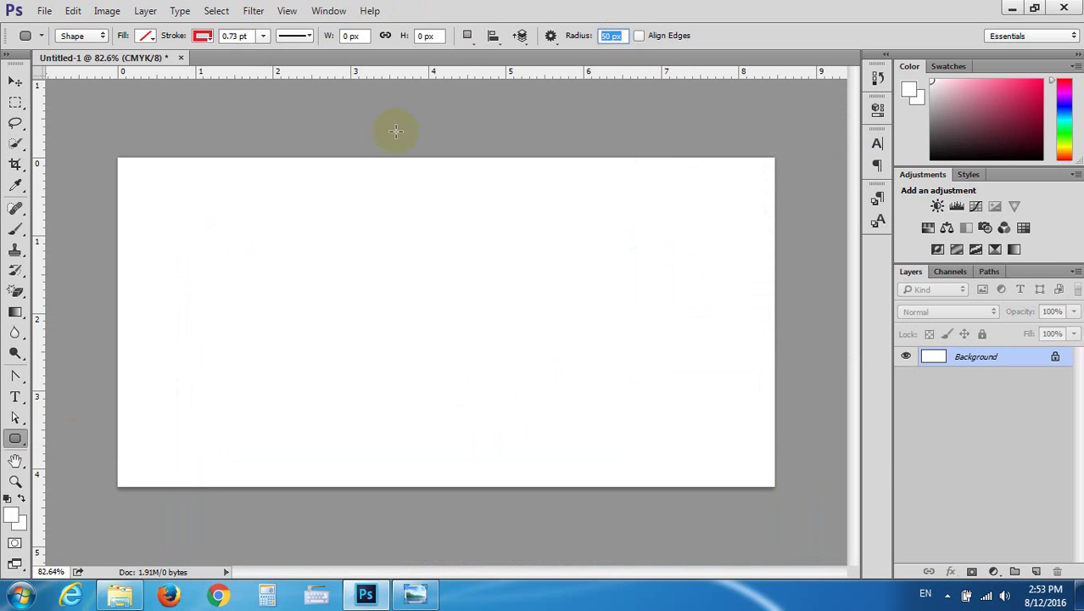
pyautogui.write('100')
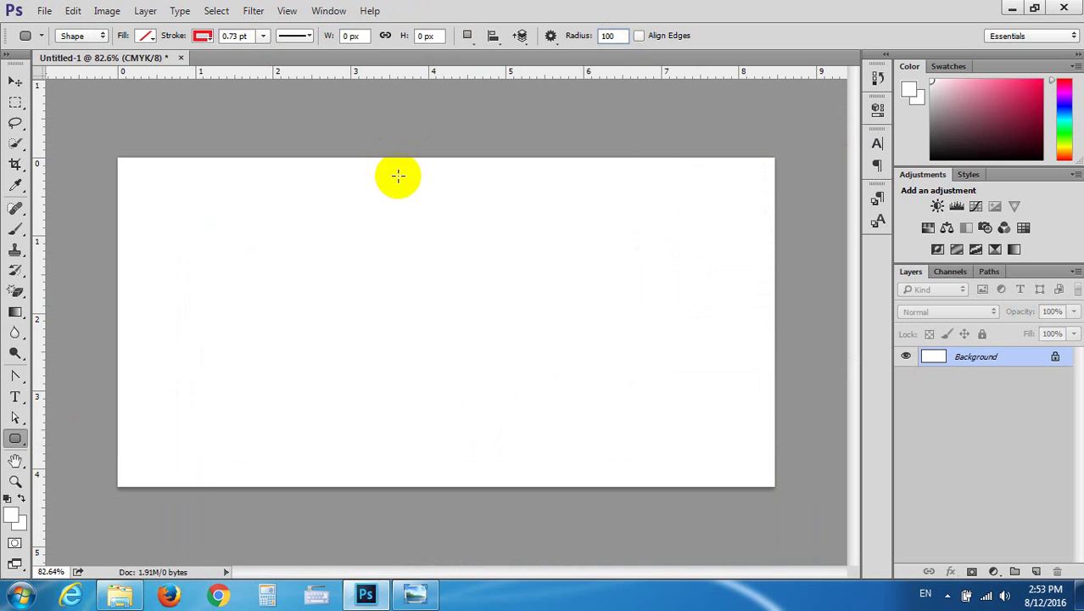
pyautogui.moveTo(171, 195)
pyautogui.mouseDown()
pyautogui.moveTo(710, 433)
pyautogui.moveTo(712, 445)
pyautogui.moveTo(689, 454)
pyautogui.moveTo(669, 447)
pyautogui.moveTo(737, 457)
pyautogui.mouseUp()
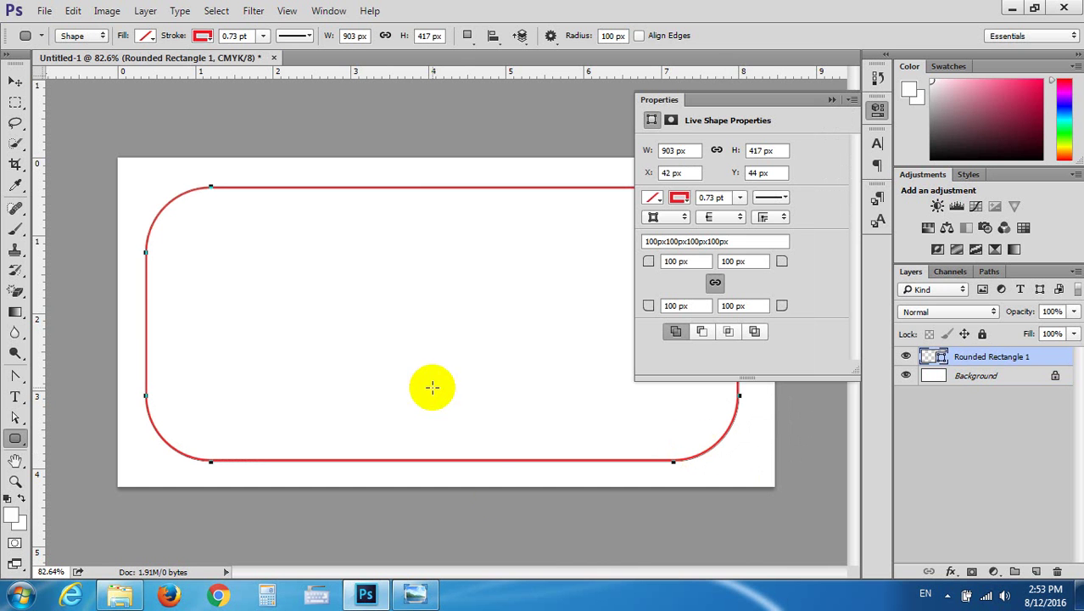
pyautogui.click(415, 593)
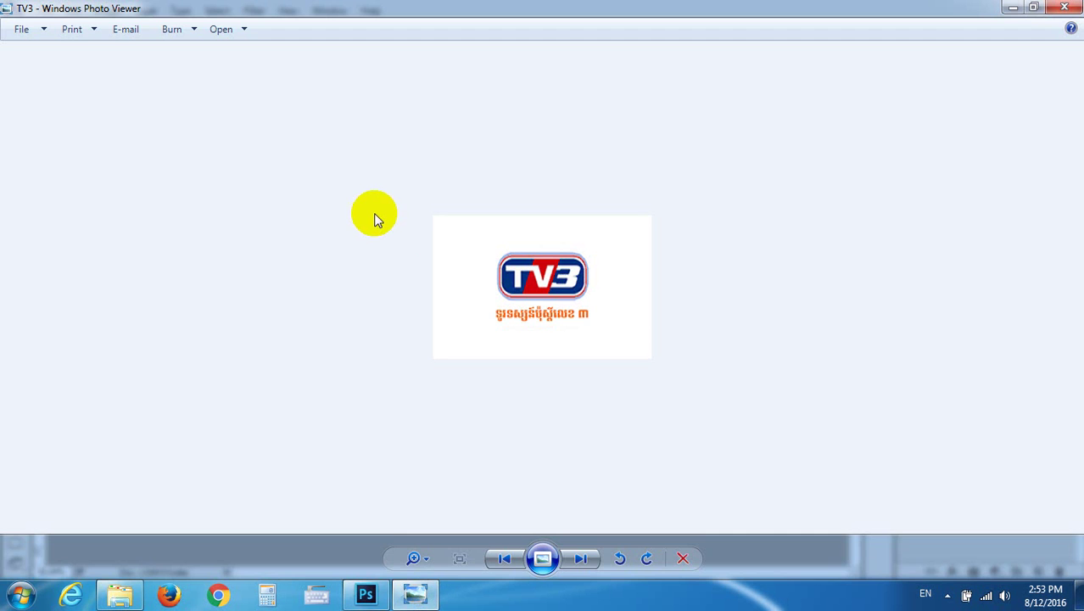
# Zoom in on the TV3 reference logo, then return to Photoshop
pyautogui.scroll(5, 573, 250)
pyautogui.scroll(3, 556, 218)
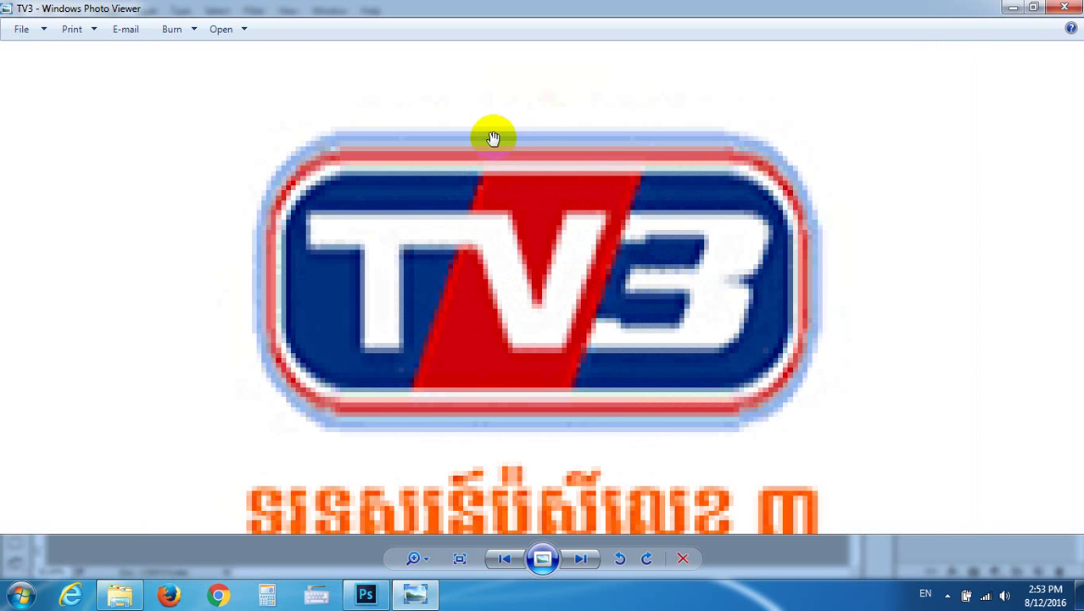
pyautogui.click(1010, 9)
# Change Rounded Rectangle 1's stroke colour from red to navy
pyautogui.click(682, 200)
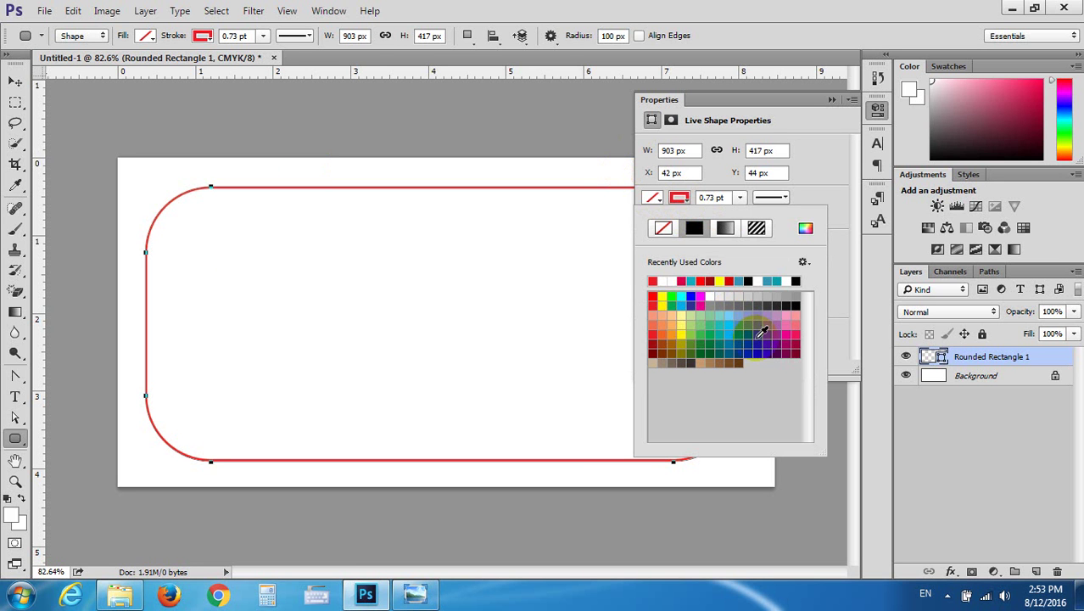
pyautogui.click(758, 342)
pyautogui.click(660, 198)
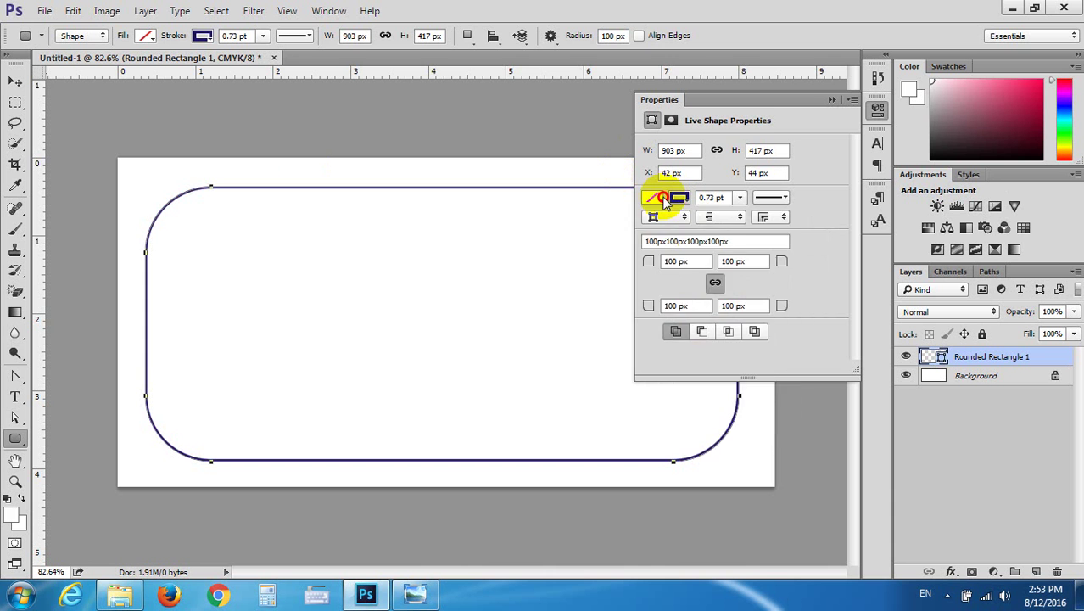
pyautogui.click(661, 198)
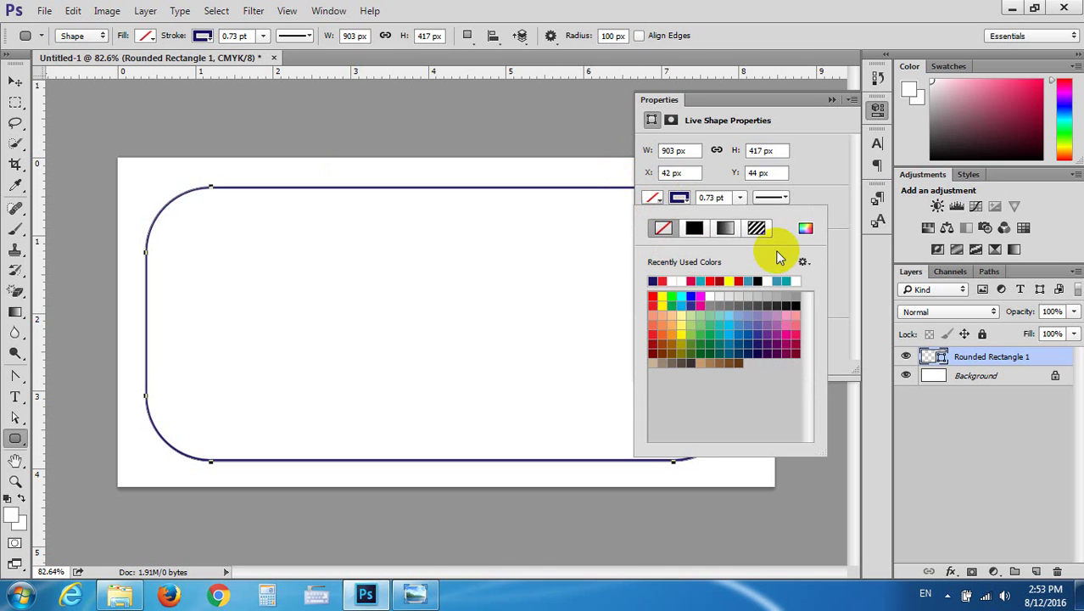
# Fill Rounded Rectangle 1 with a strong red from the custom colour picker
pyautogui.click(805, 228)
pyautogui.click(541, 176)
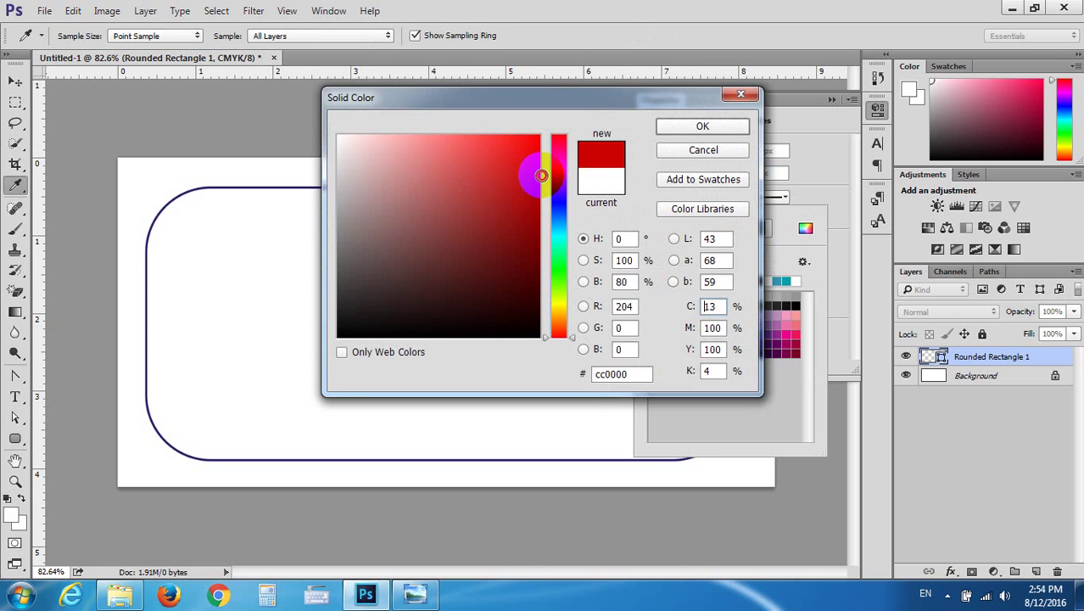
pyautogui.click(712, 127)
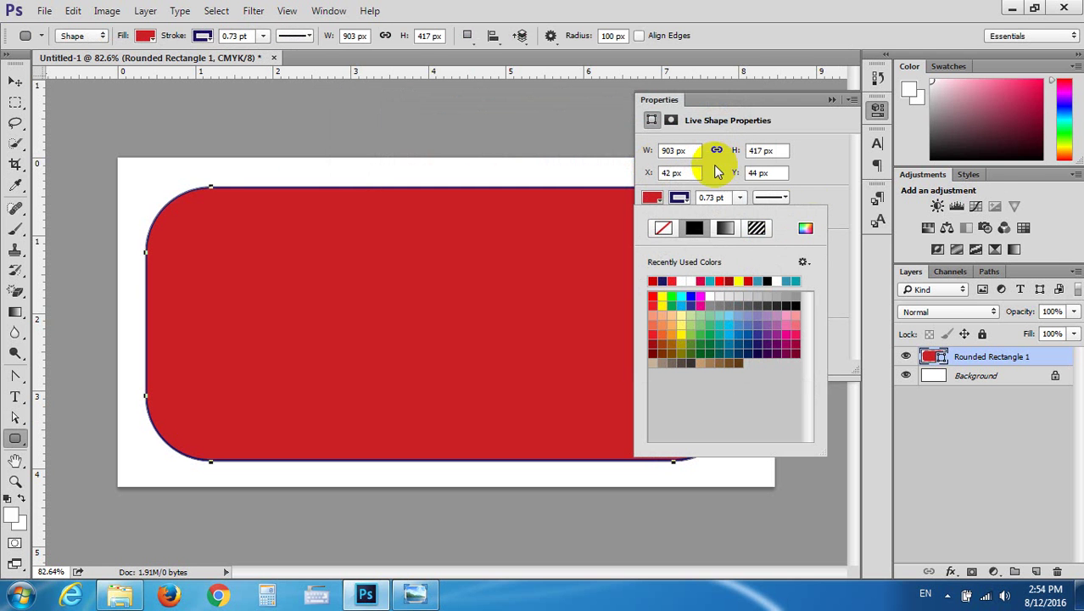
# Thicken the navy stroke to 4.87 pt and dismiss the Properties panel
pyautogui.click(676, 281)
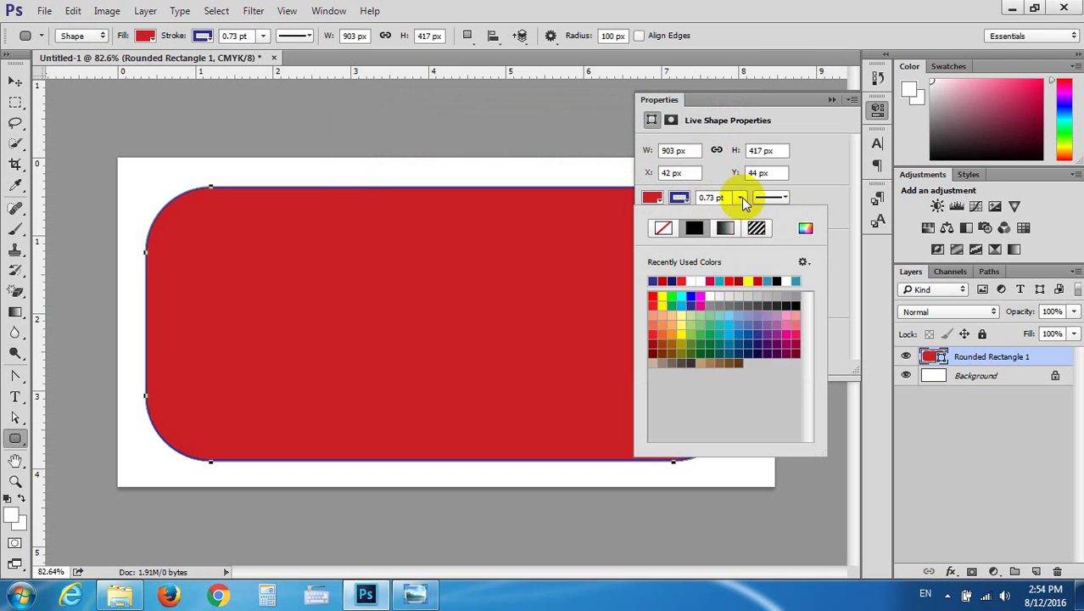
pyautogui.click(740, 198)
pyautogui.moveTo(732, 215); pyautogui.dragTo(742, 219)
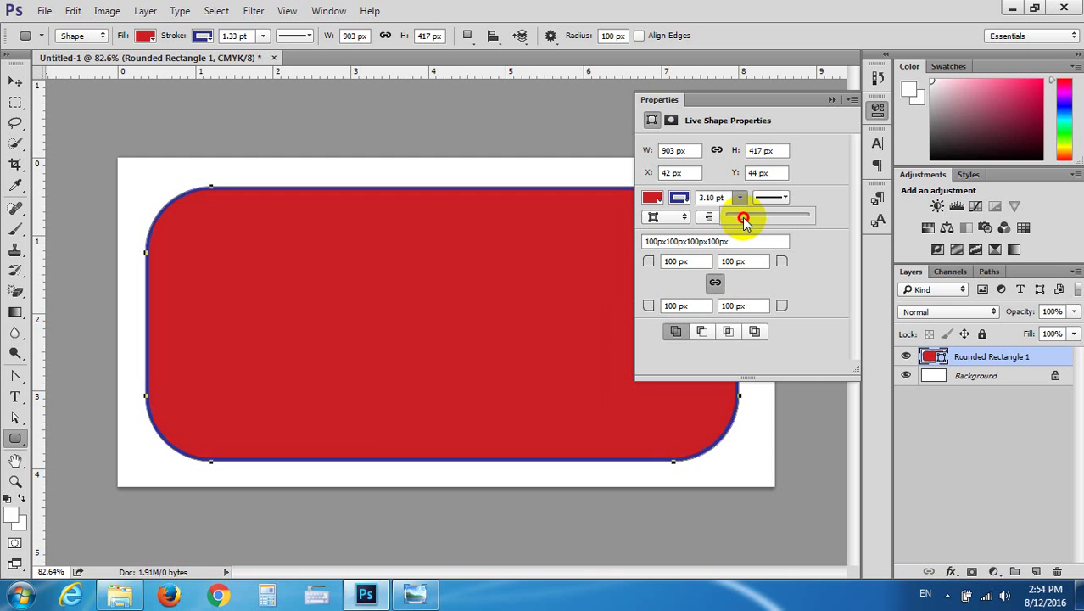
pyautogui.moveTo(741, 219); pyautogui.dragTo(746, 221)
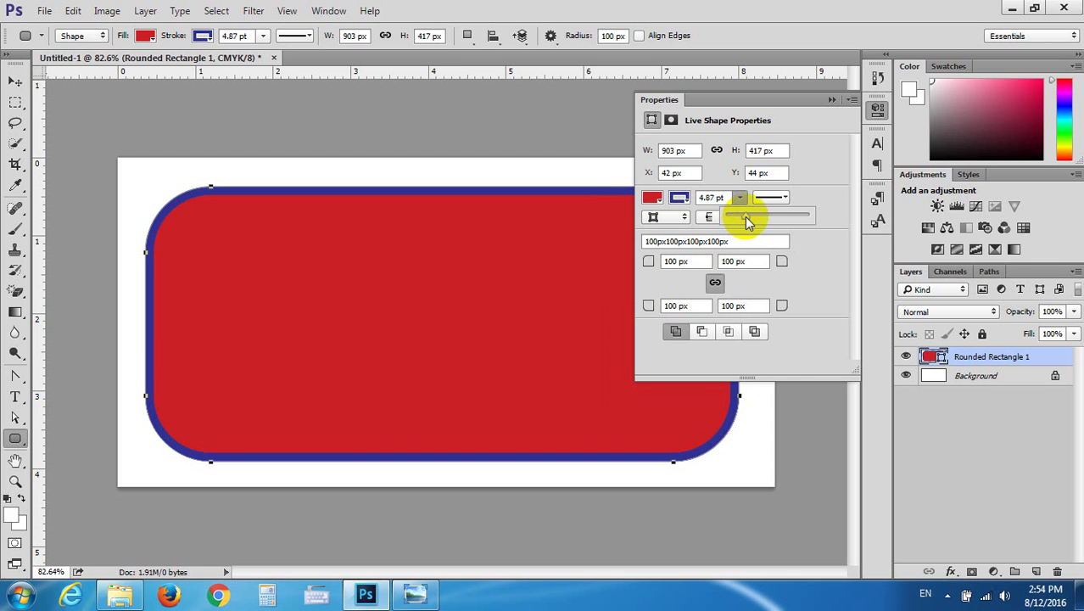
pyautogui.click(832, 99)
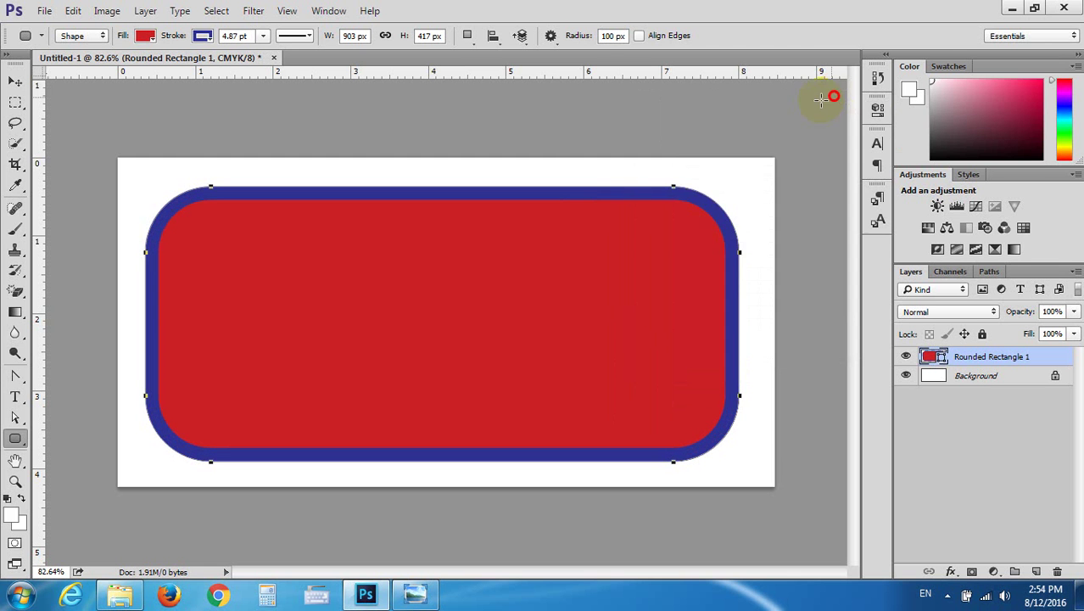
pyautogui.click(415, 593)
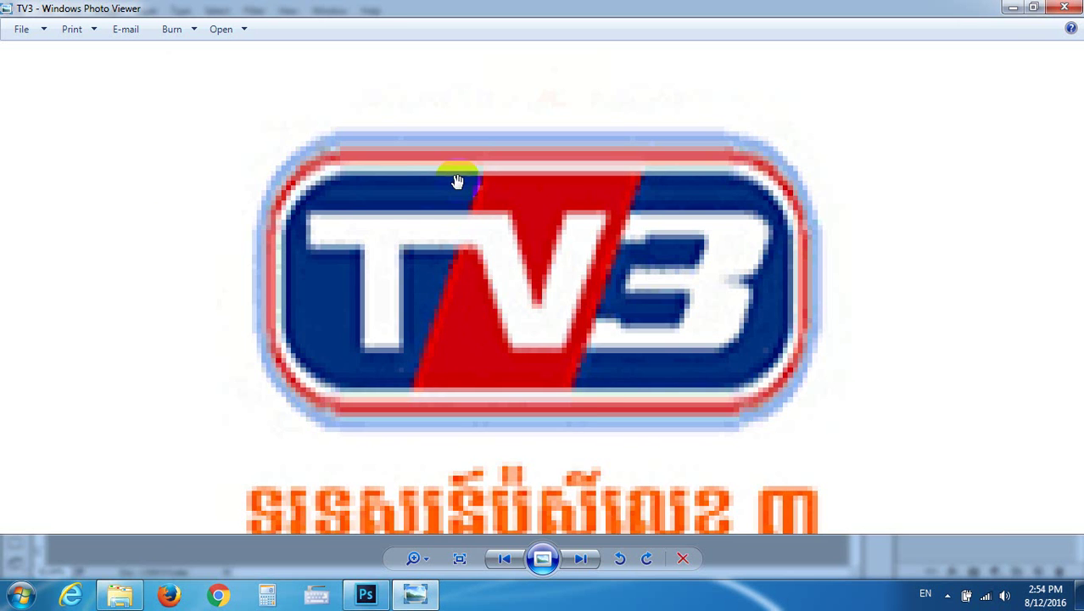
pyautogui.scroll(3, 457, 182)
pyautogui.scroll(-4, 719, 180)
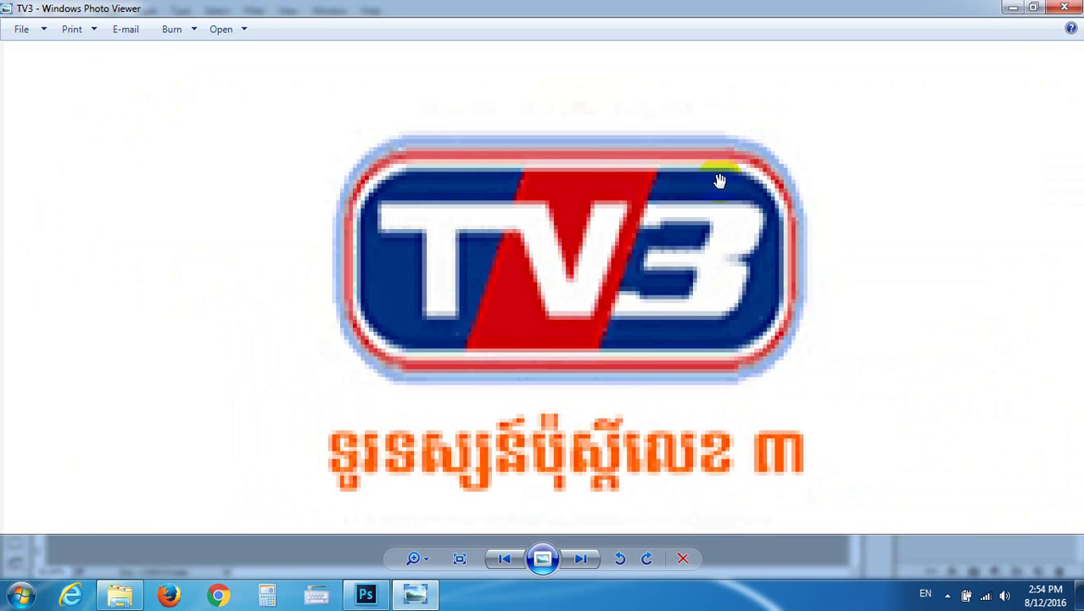
pyautogui.scroll(-2, 594, 199)
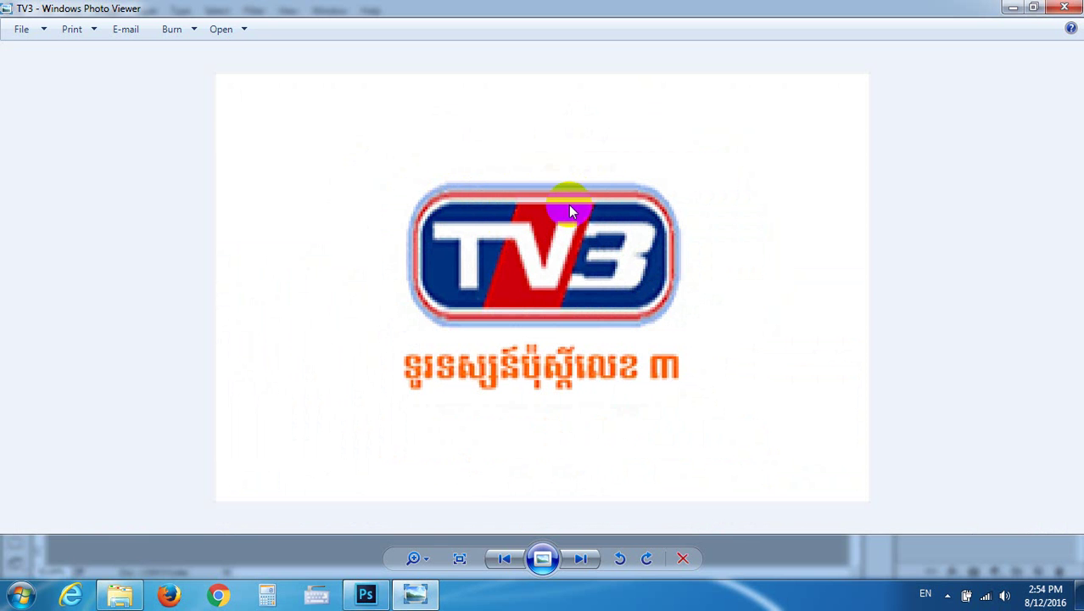
# Duplicate the Rounded Rectangle 1 layer with Ctrl+J
pyautogui.click(1012, 8)
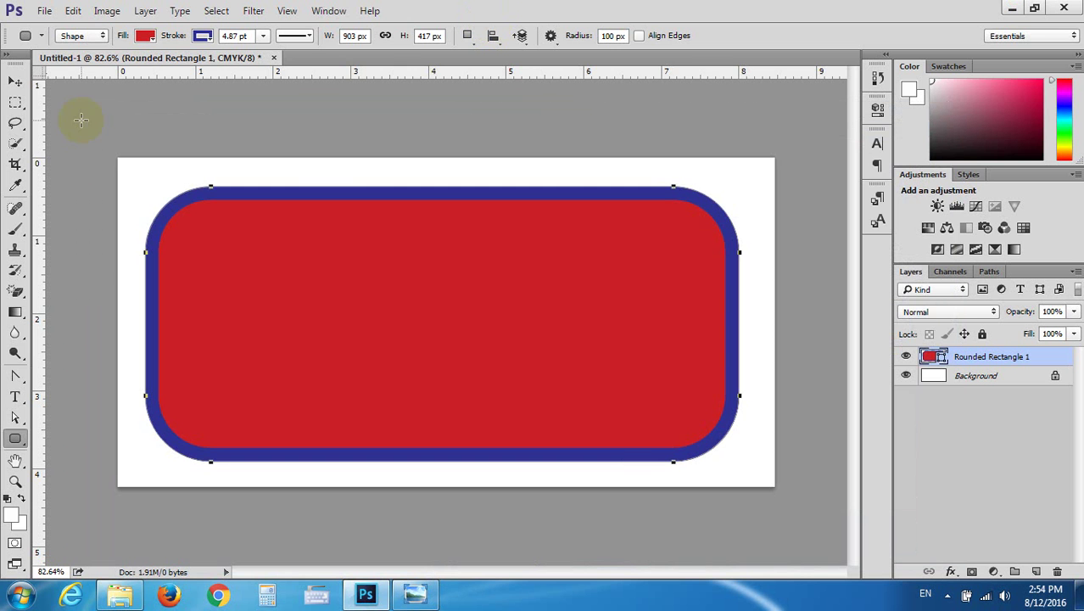
pyautogui.click(15, 78)
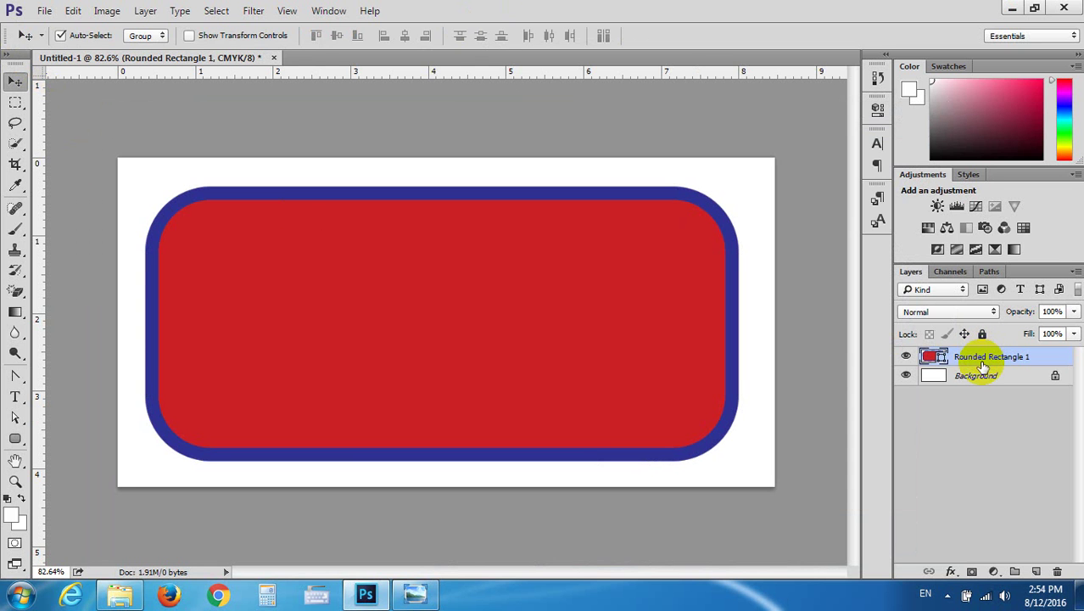
pyautogui.hotkey('ctrl', 'j')
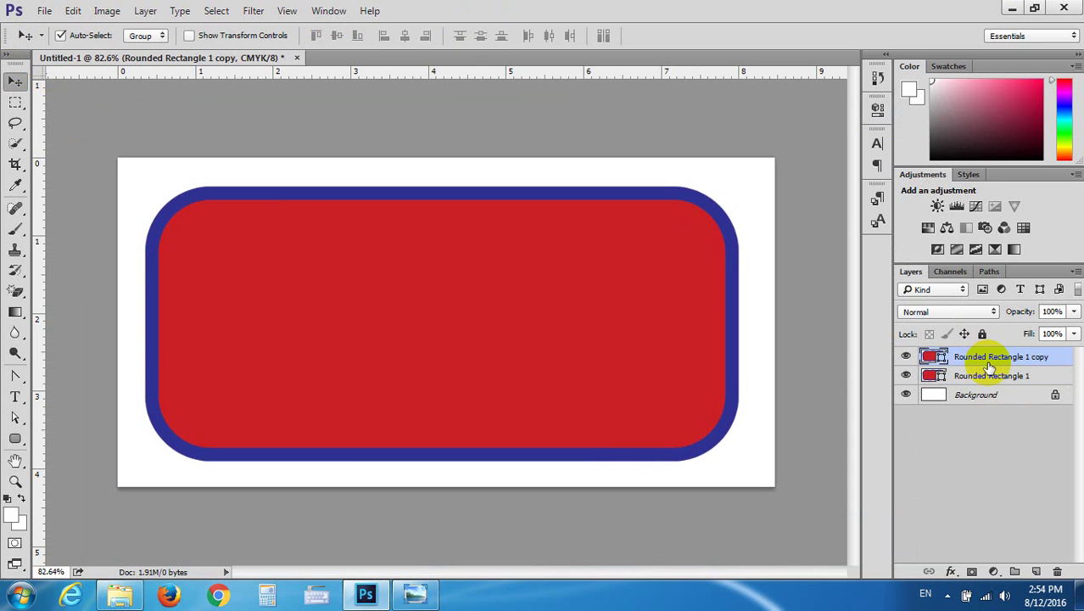
# Scale the copy to about 92% width and 83% height inside the original
pyautogui.hotkey('ctrl', 't')
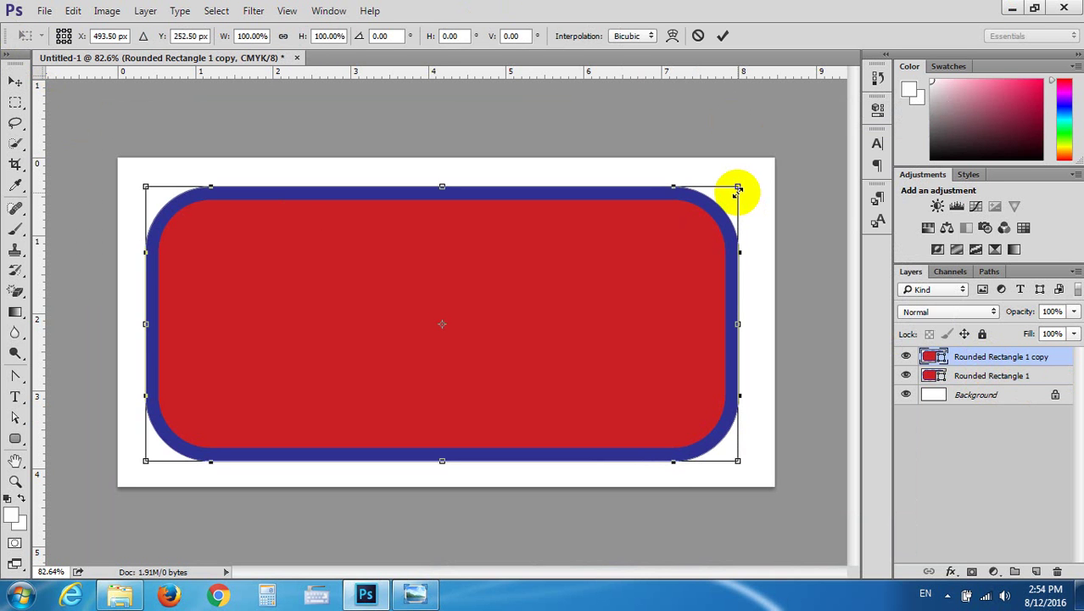
pyautogui.moveTo(738, 187)
pyautogui.mouseDown()
pyautogui.moveTo(723, 198)
pyautogui.moveTo(707, 249)
pyautogui.mouseUp()
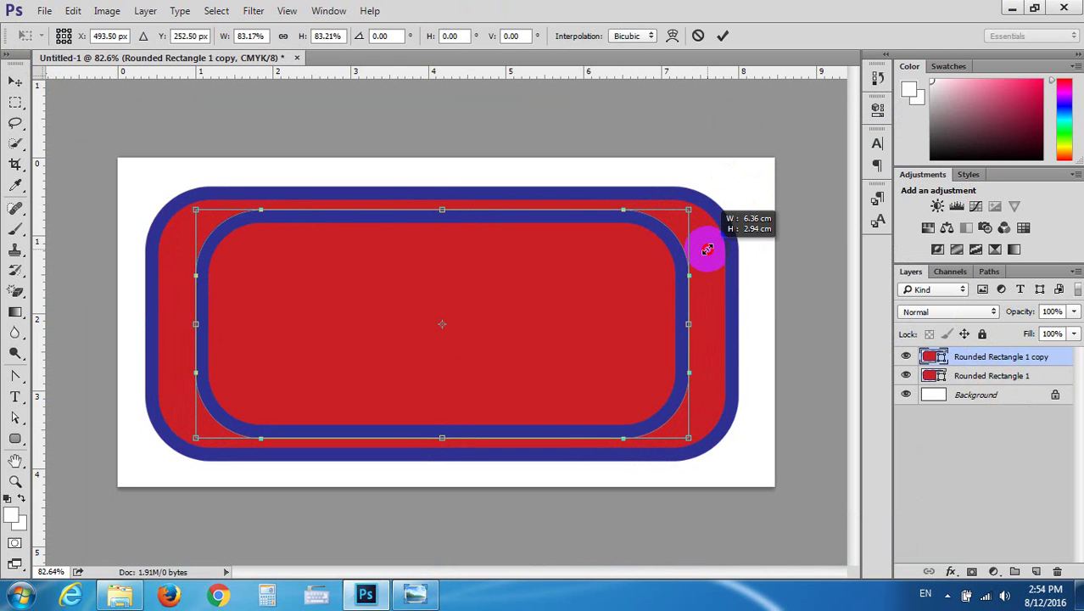
pyautogui.moveTo(707, 249); pyautogui.dragTo(706, 249)
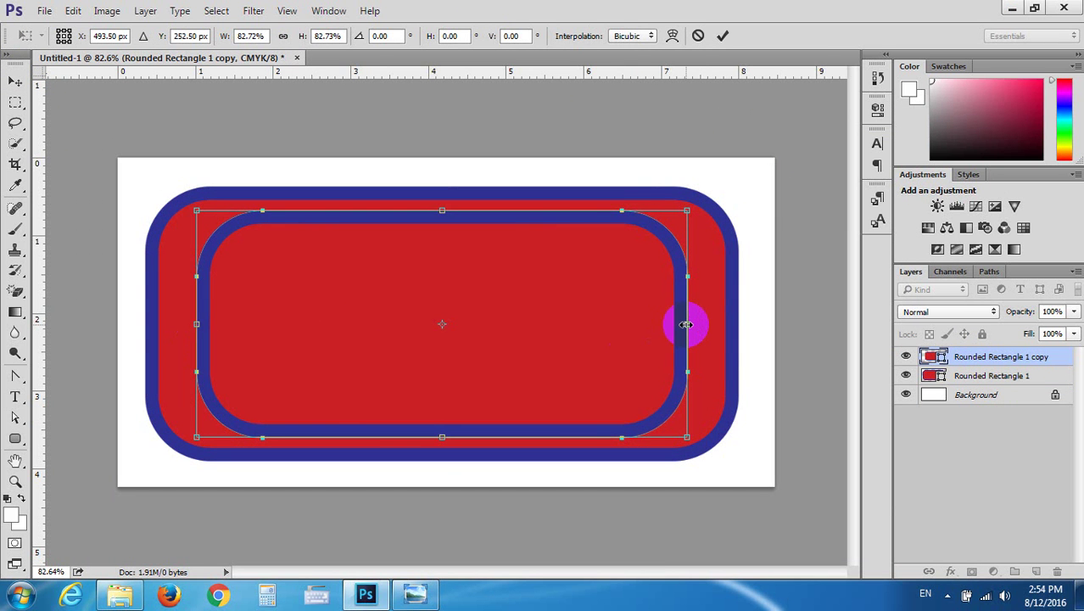
pyautogui.moveTo(686, 324); pyautogui.dragTo(709, 325)
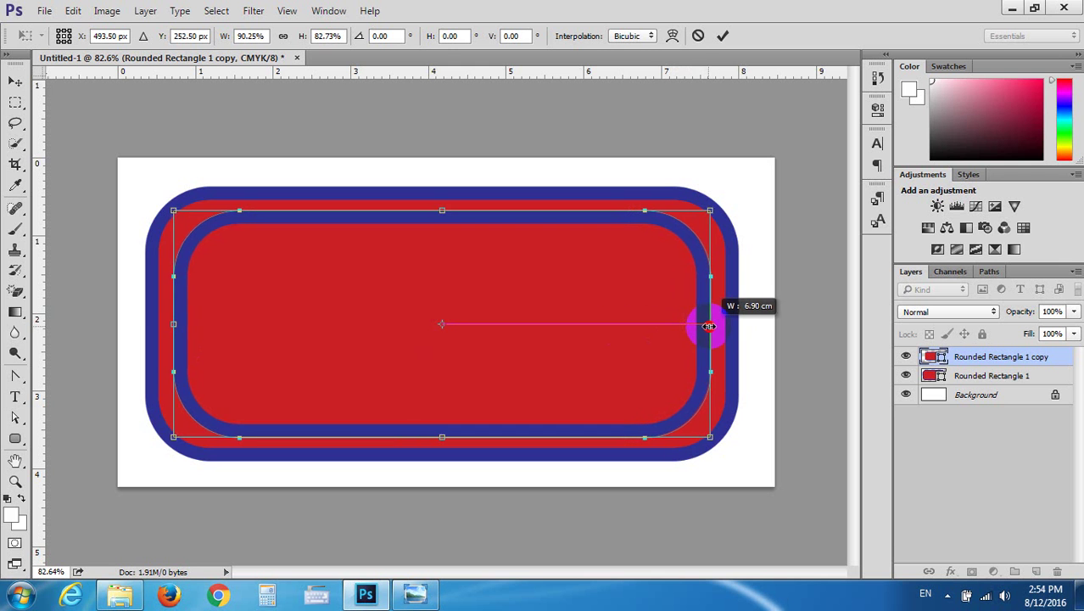
pyautogui.moveTo(709, 325); pyautogui.dragTo(711, 327)
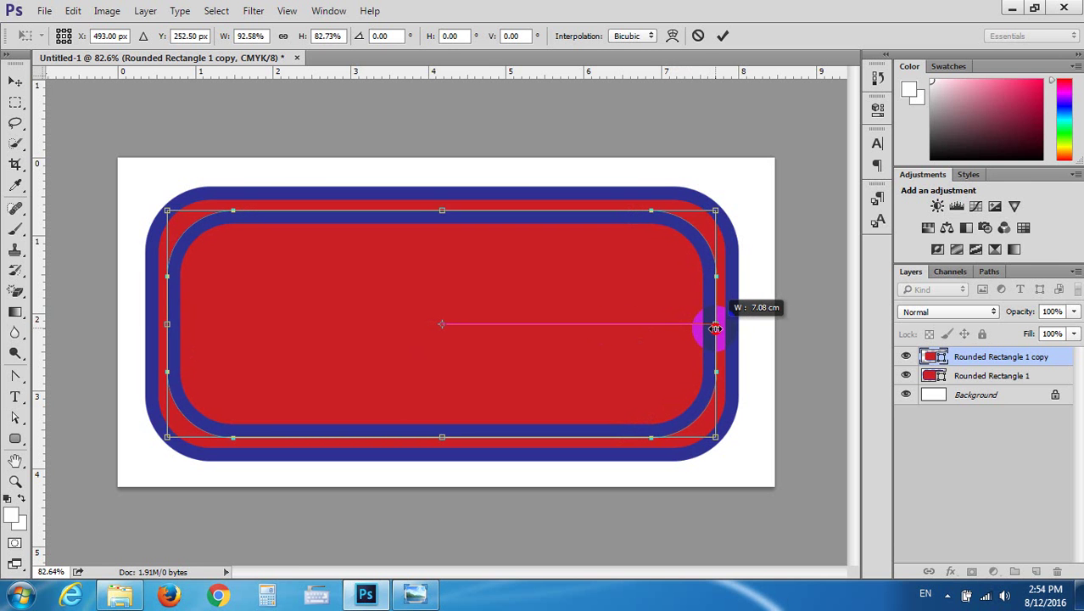
pyautogui.moveTo(711, 326); pyautogui.dragTo(713, 329)
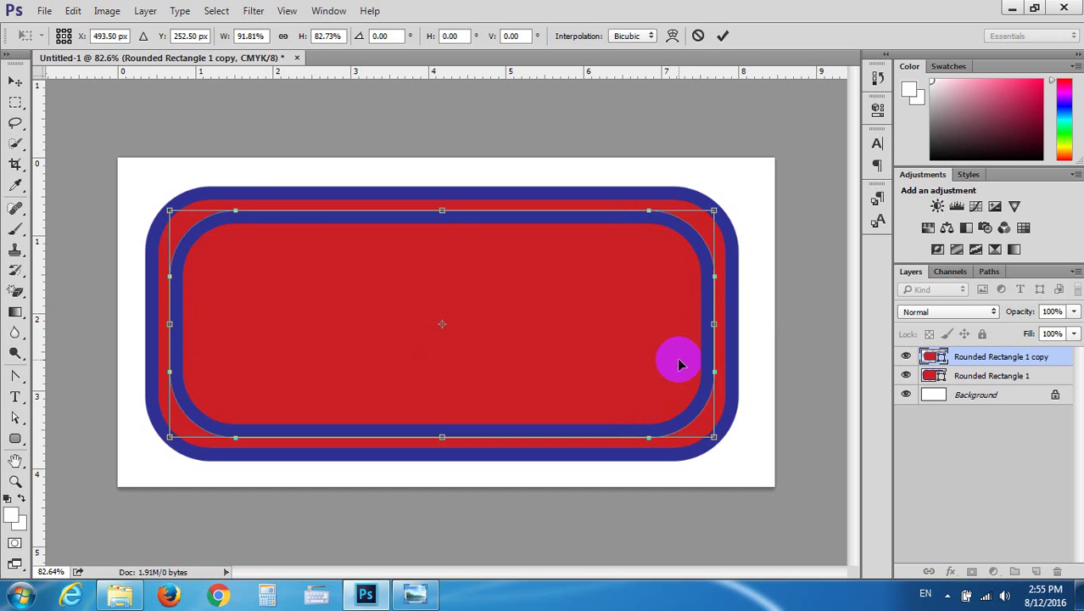
pyautogui.press('Return')
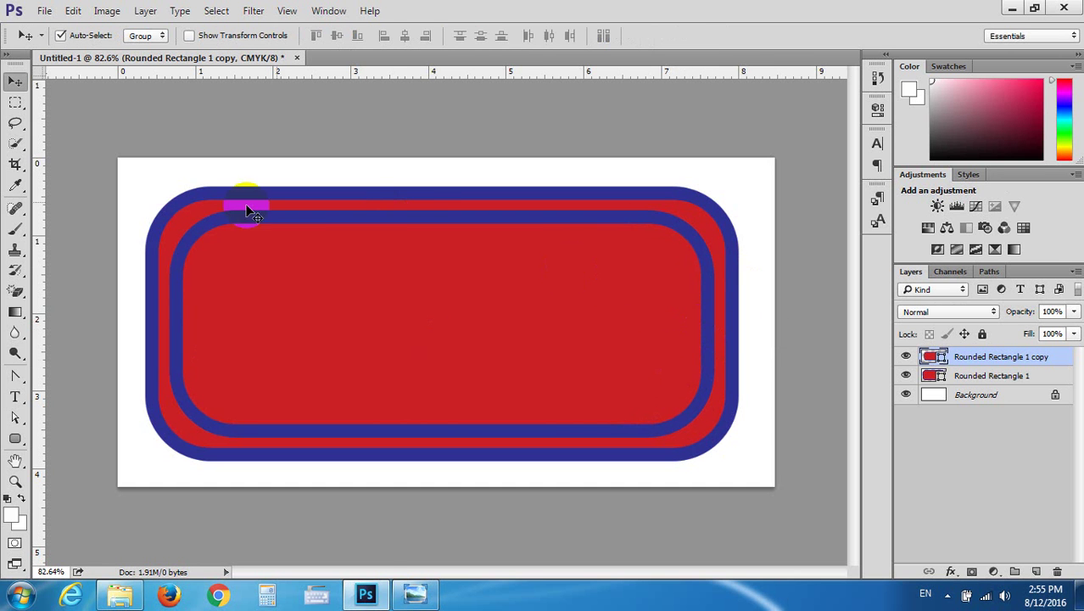
pyautogui.click(400, 585)
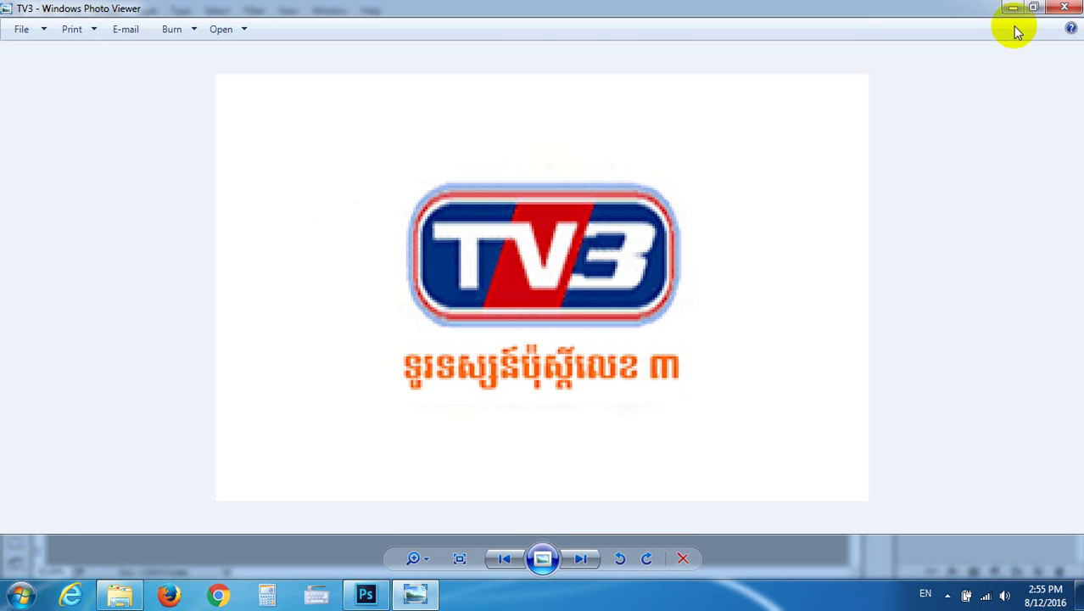
pyautogui.click(1011, 8)
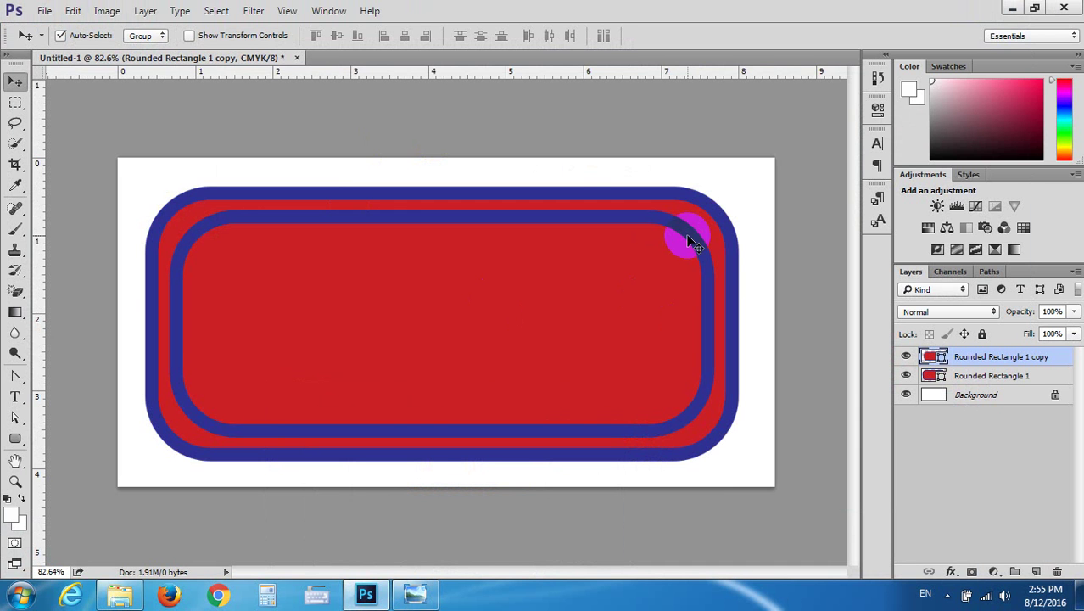
# Set the Rounded Rectangle tool's corner radius to 60 px
pyautogui.click(15, 437)
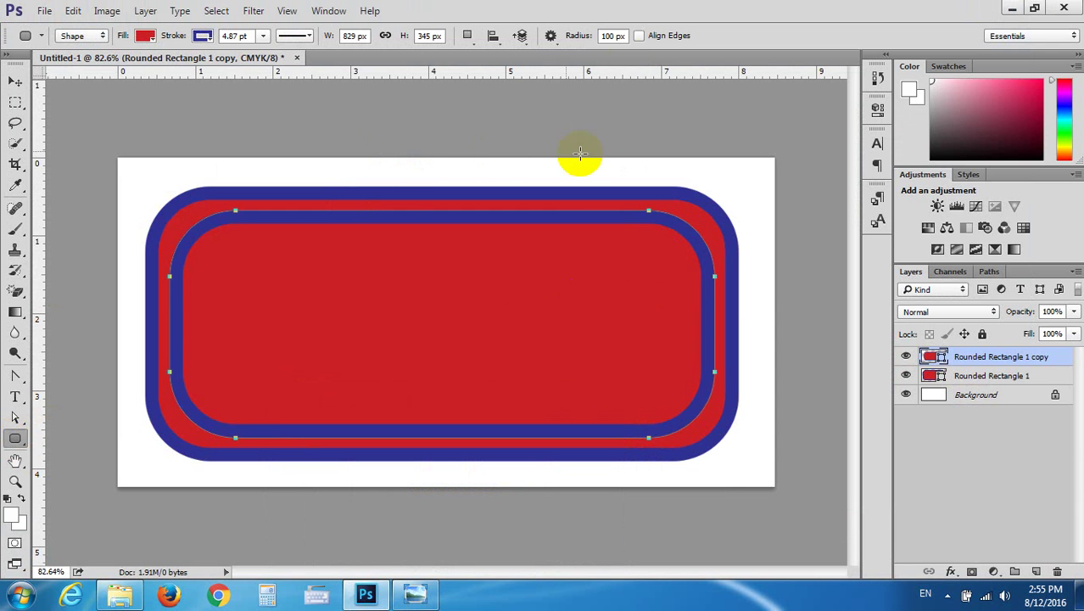
pyautogui.click(597, 34)
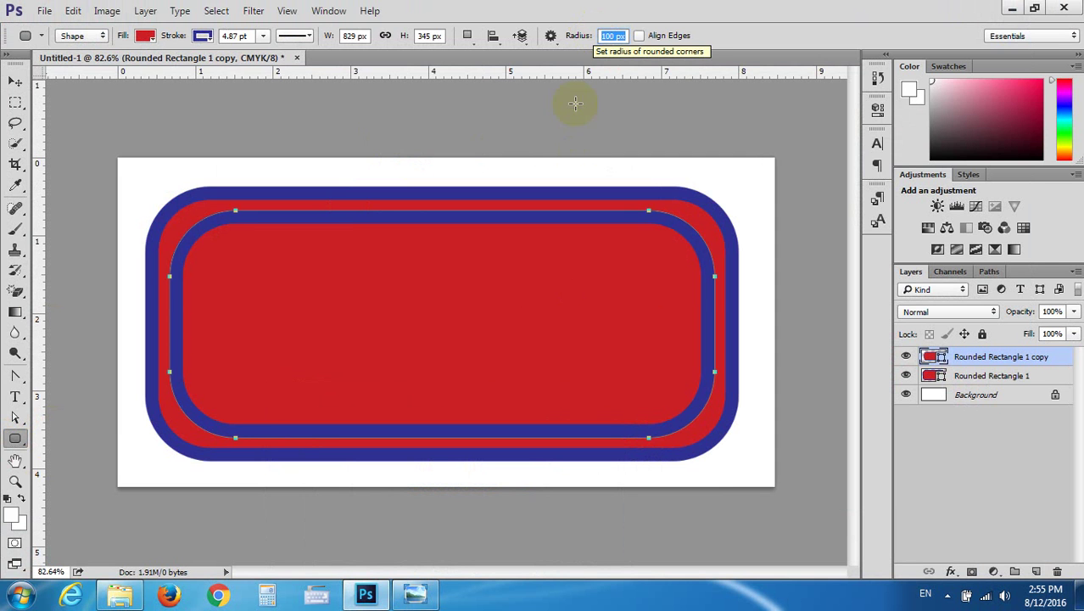
pyautogui.write('8')
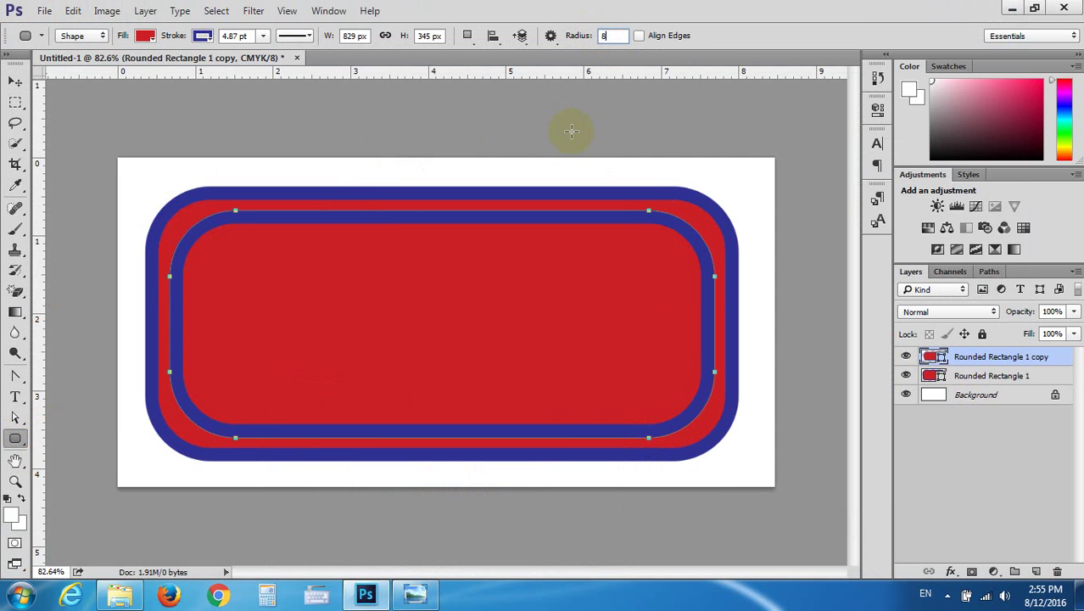
pyautogui.write('0')
pyautogui.press('Return')
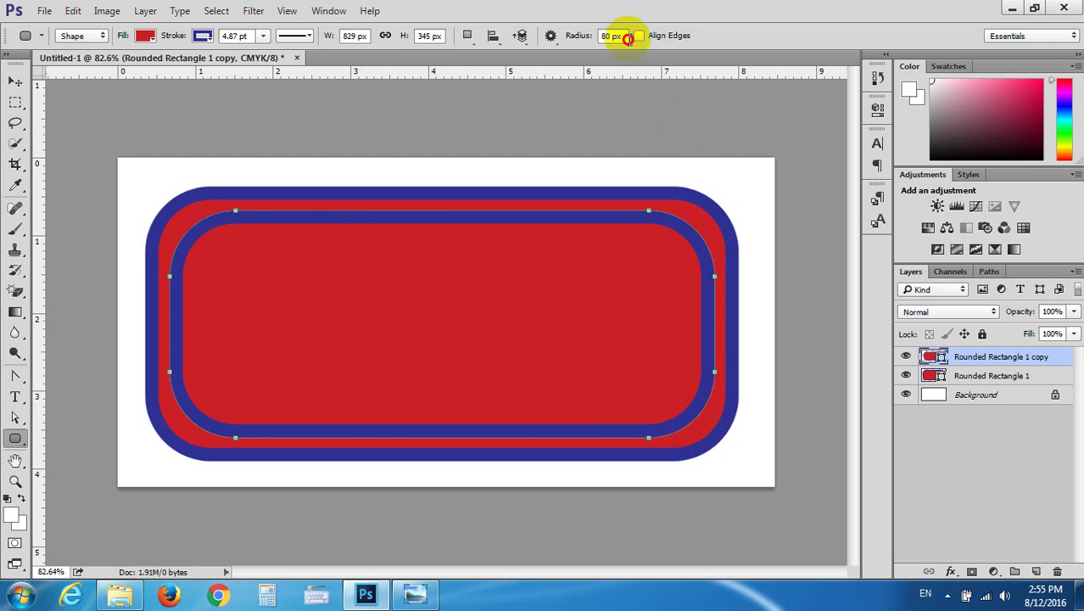
pyautogui.doubleClick(609, 36)
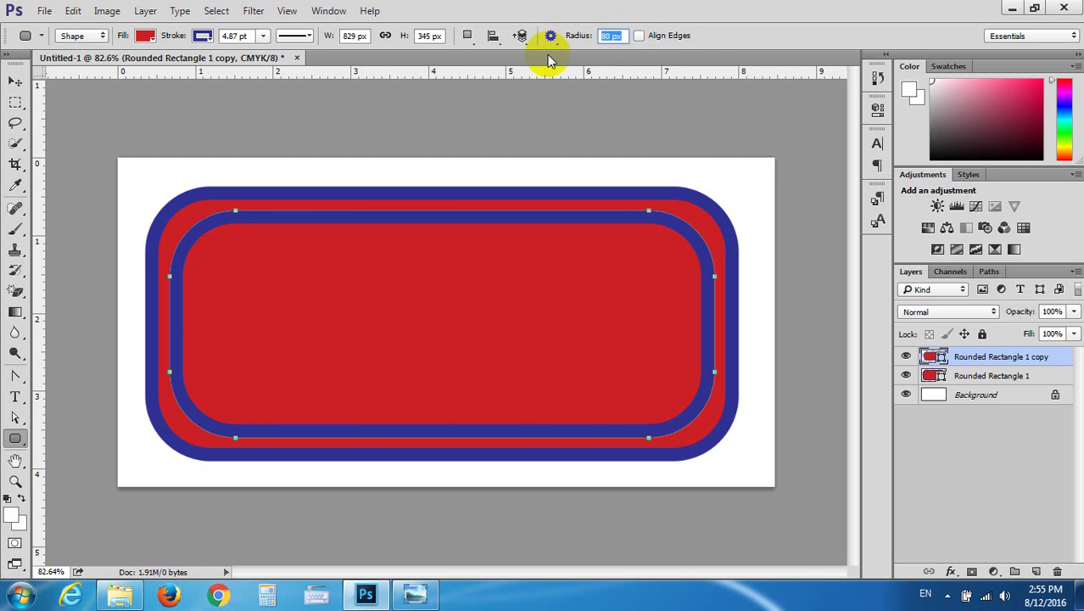
pyautogui.write('60')
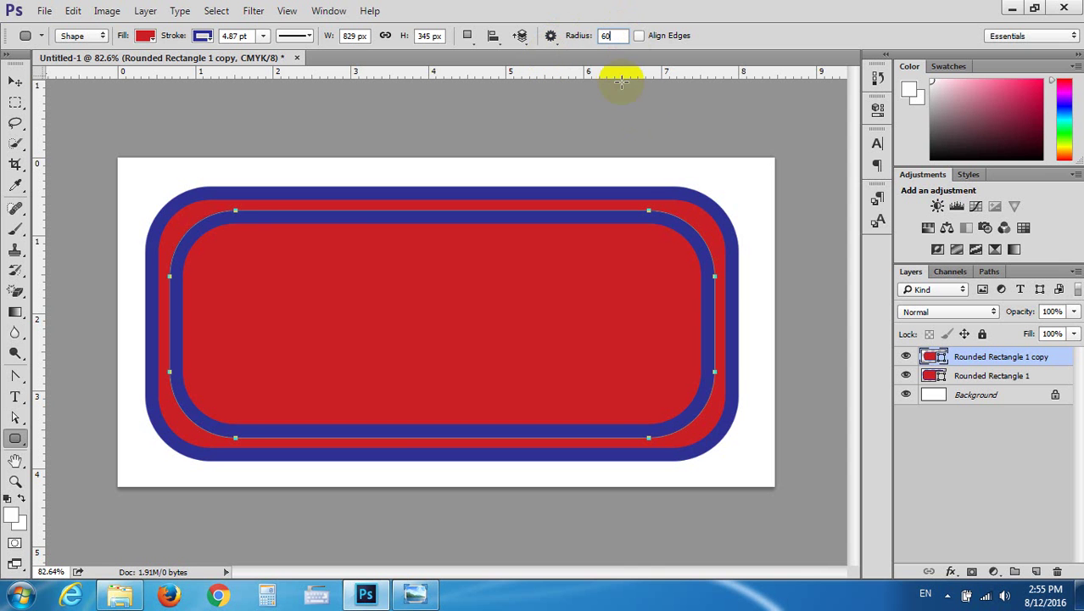
pyautogui.press('Return')
# Draw two rounded rectangles inside the frame, the larger one 591 × 311 px
pyautogui.click(408, 329)
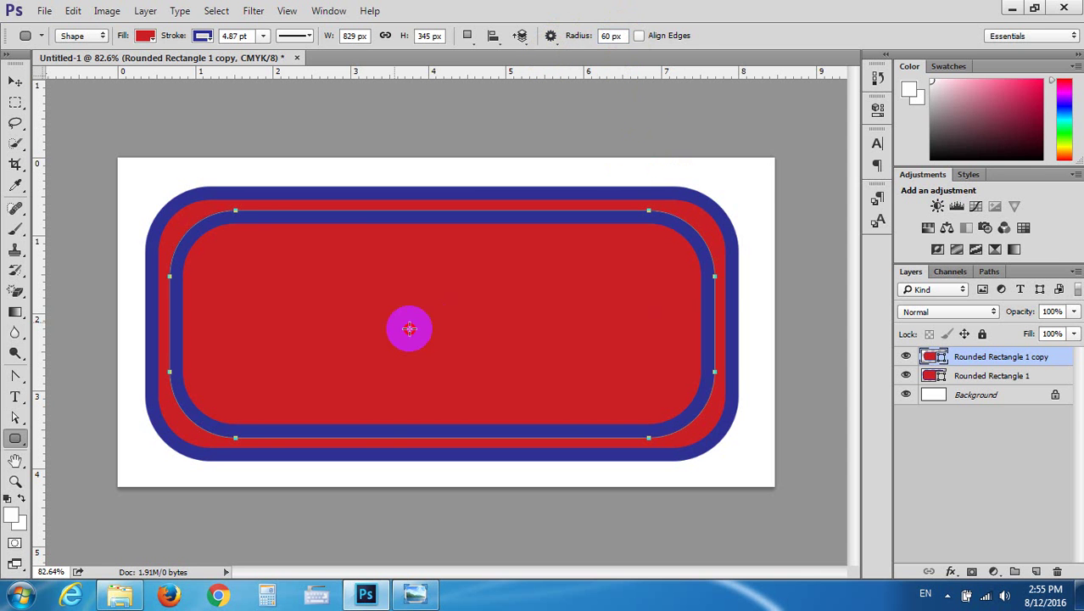
pyautogui.moveTo(408, 329); pyautogui.dragTo(520, 398)
pyautogui.click(674, 241)
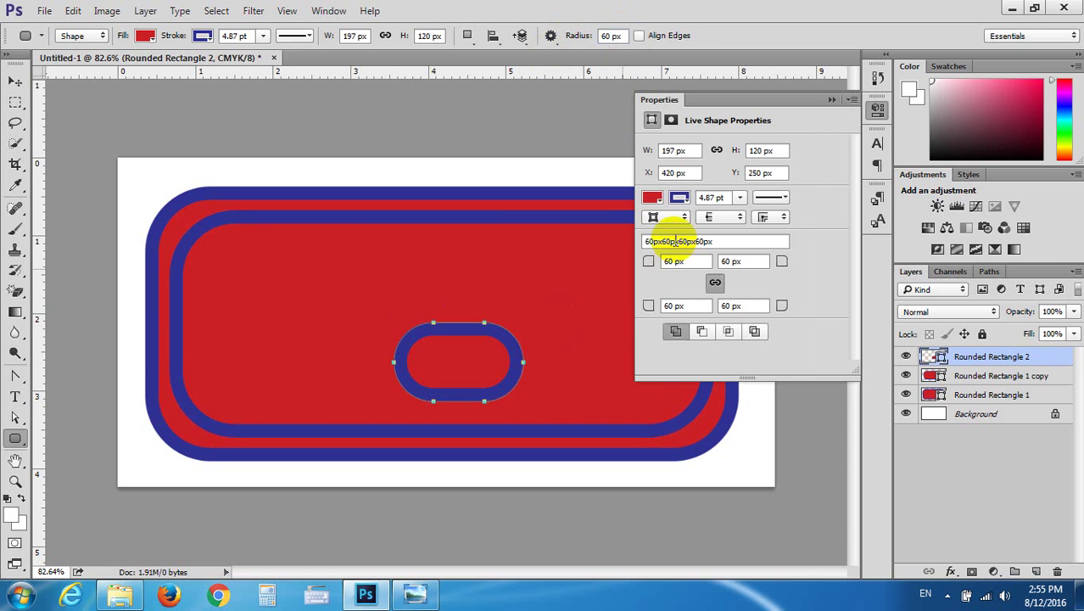
pyautogui.click(831, 99)
pyautogui.moveTo(236, 231); pyautogui.dragTo(605, 431)
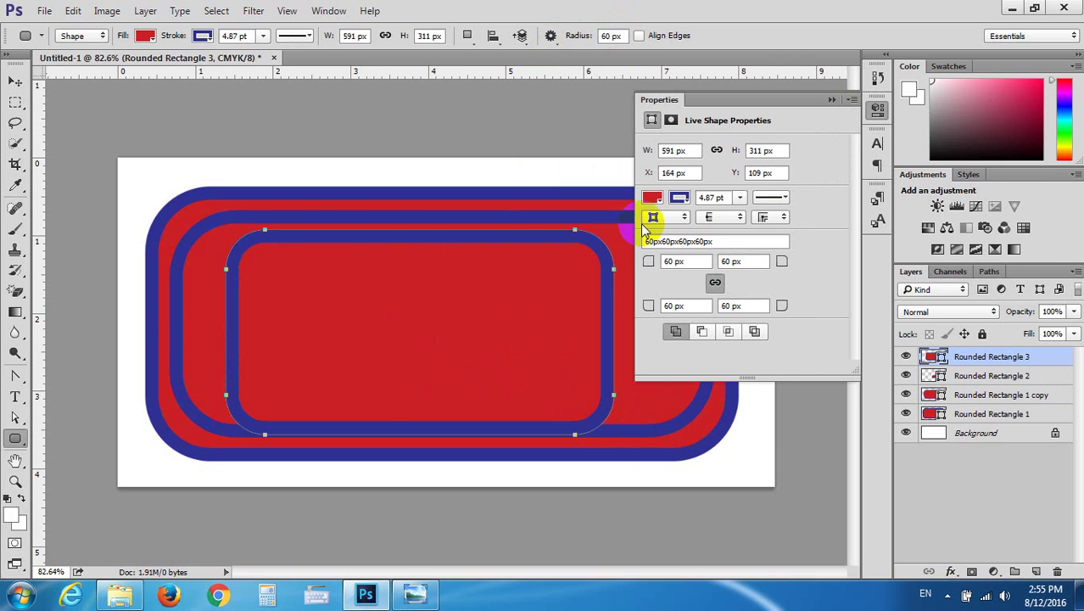
pyautogui.click(831, 99)
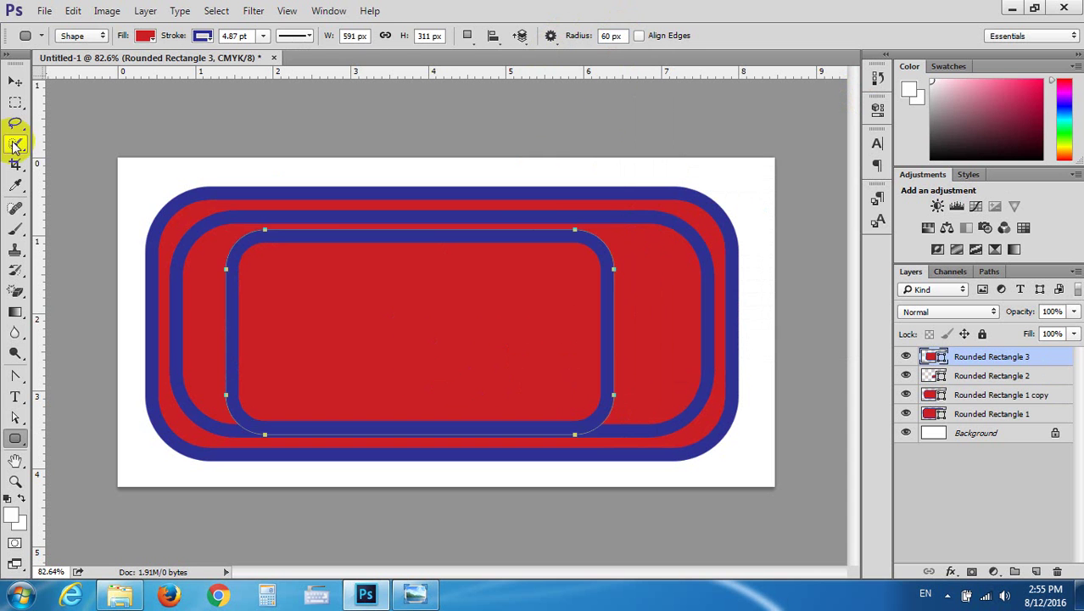
pyautogui.click(15, 81)
# Delete the Rounded Rectangle 1 copy and move Rounded Rectangle 3 up and left
pyautogui.click(666, 236)
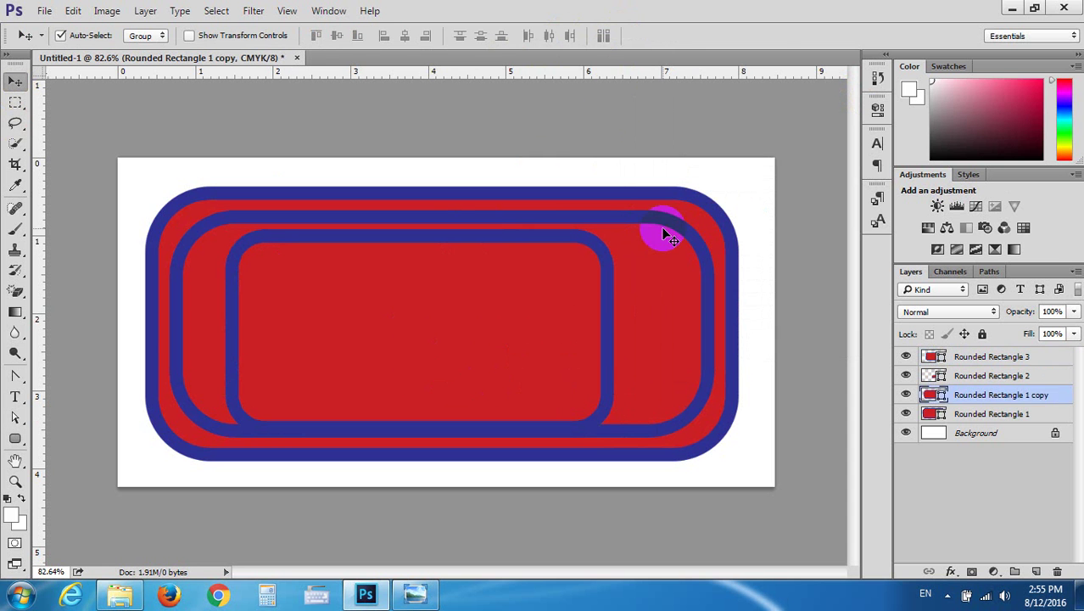
pyautogui.press('Delete')
pyautogui.moveTo(523, 241); pyautogui.dragTo(466, 221)
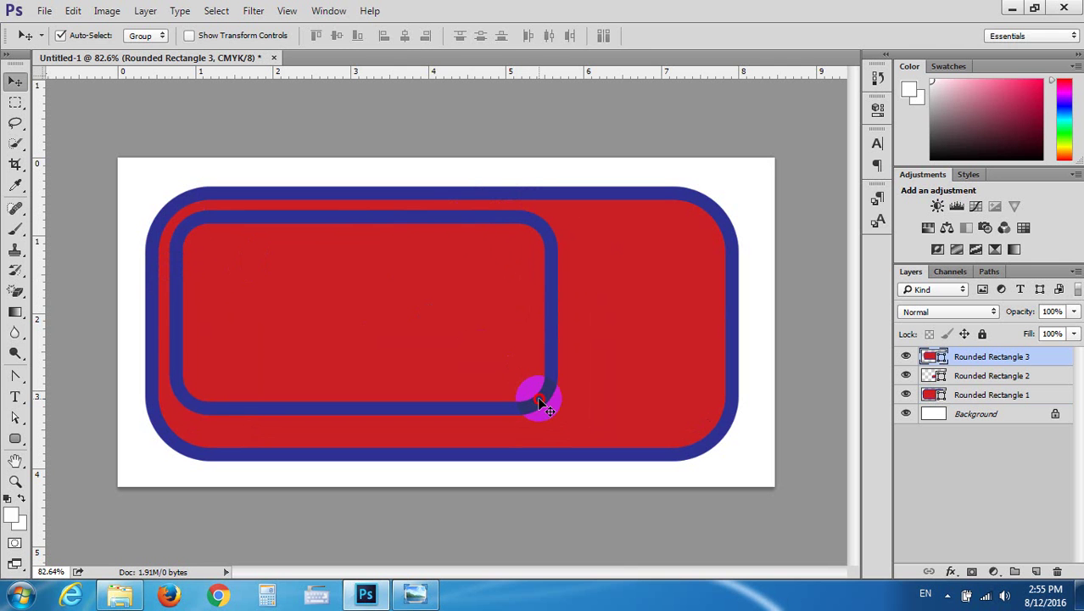
# Enlarge Rounded Rectangle 3 toward the lower right to 823 × 345 px
pyautogui.hotkey('ctrl', 't')
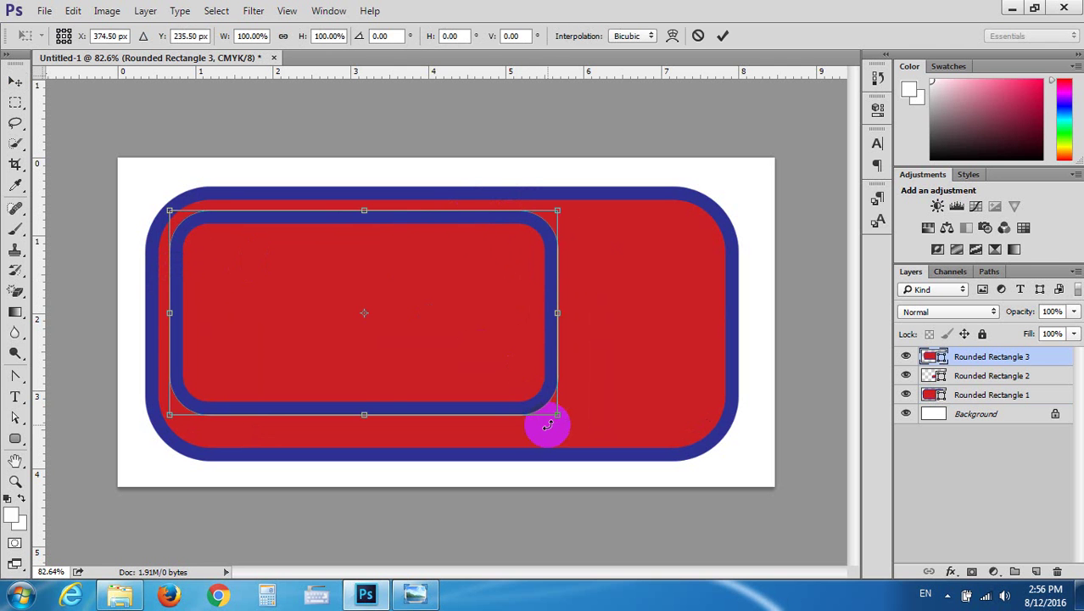
pyautogui.moveTo(553, 413); pyautogui.dragTo(706, 434)
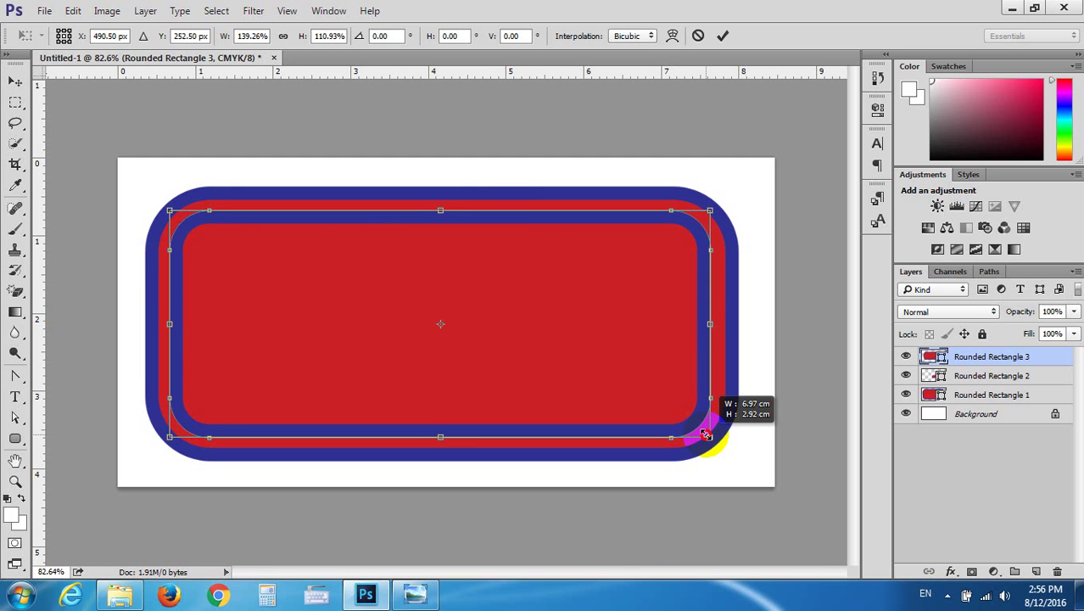
pyautogui.moveTo(705, 434); pyautogui.dragTo(704, 433)
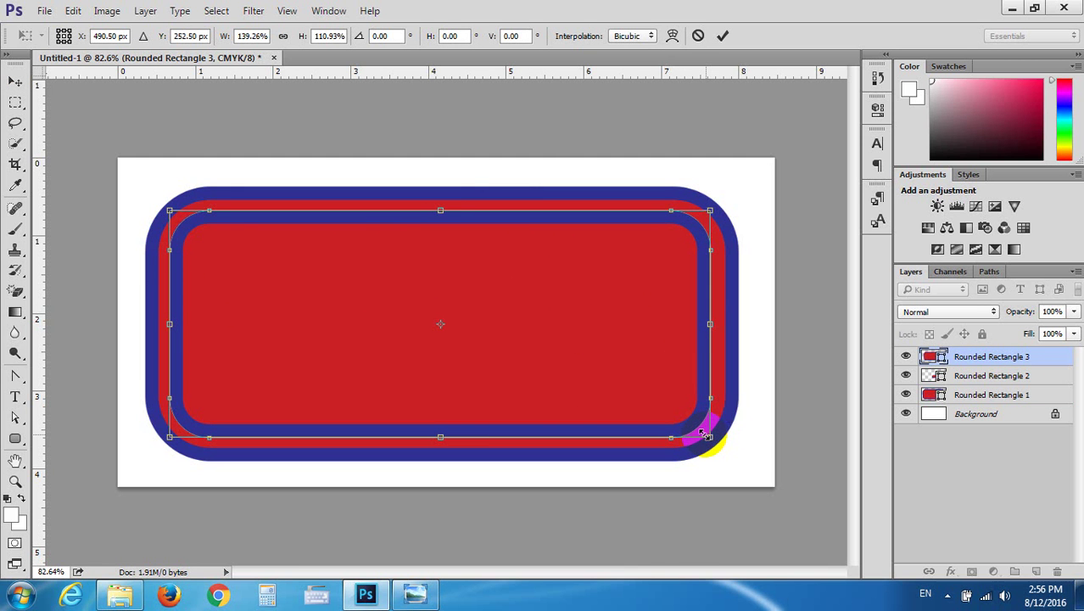
pyautogui.press('Return')
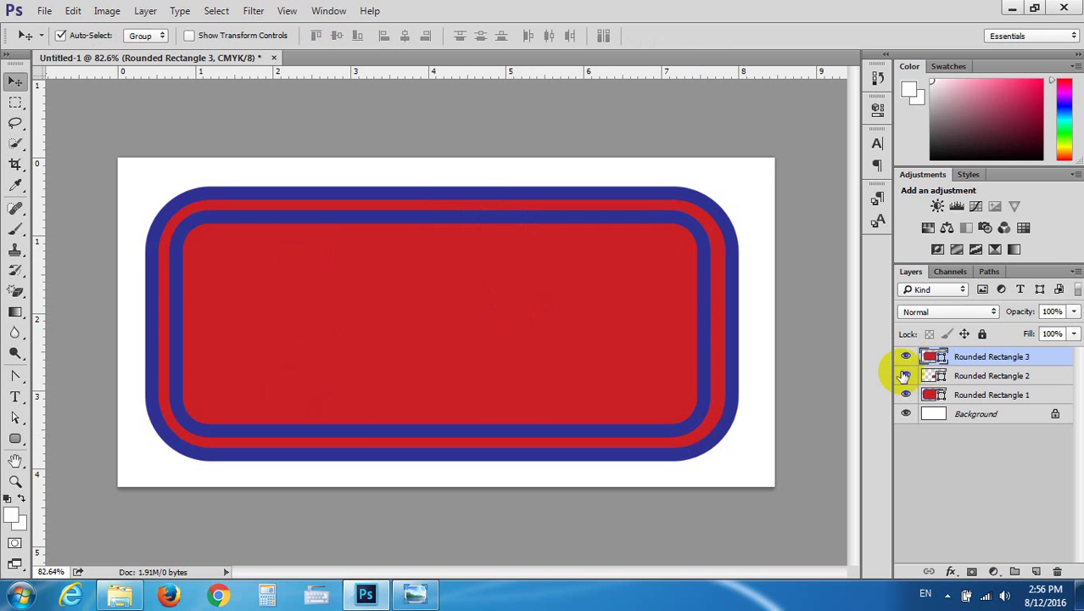
# Merge Rounded Rectangle 2 into Rounded Rectangle 1, and fill Rounded Rectangle 3 navy blue
pyautogui.click(968, 375)
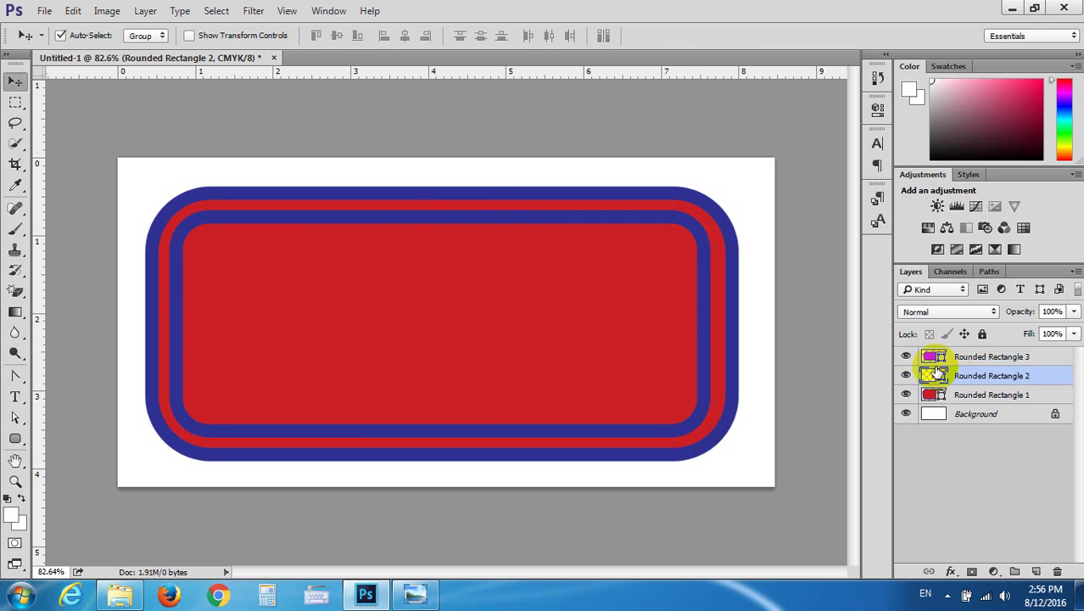
pyautogui.hotkey('ctrl', 'e')
pyautogui.click(942, 357)
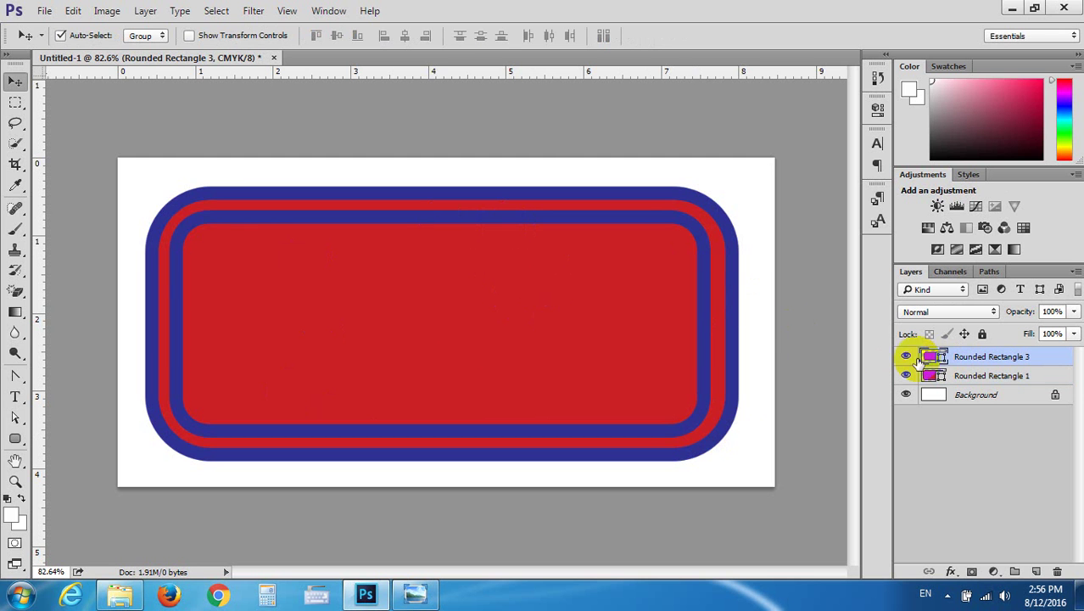
pyautogui.click(14, 438)
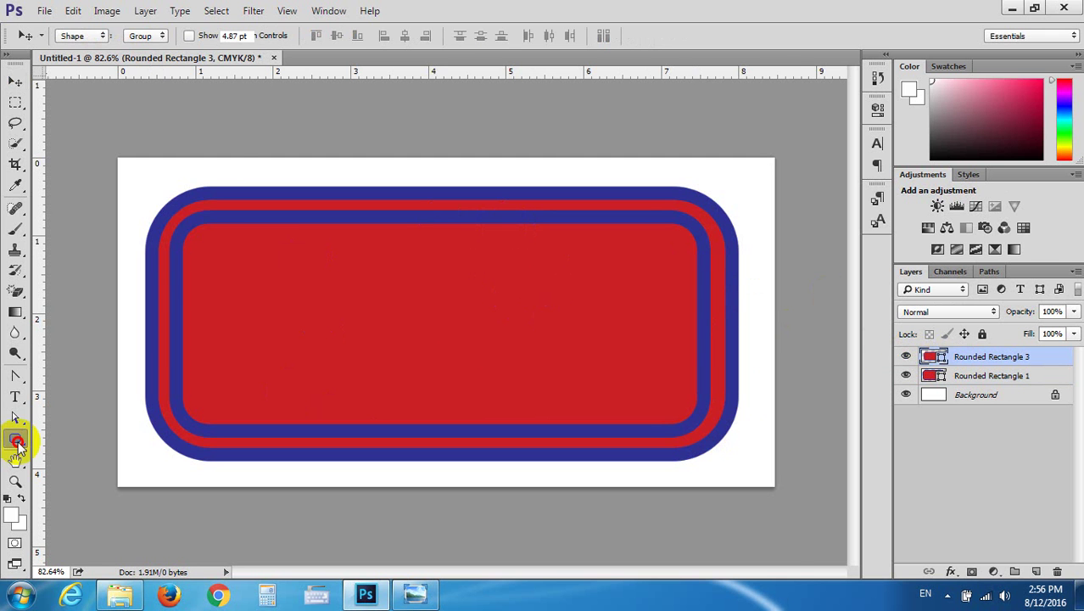
pyautogui.click(145, 37)
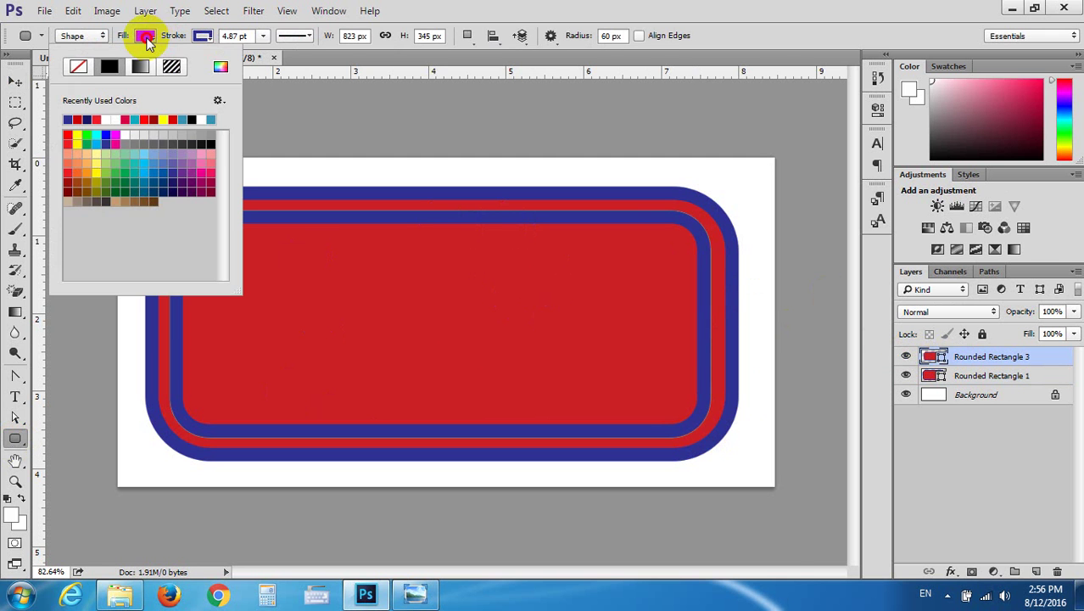
pyautogui.click(86, 120)
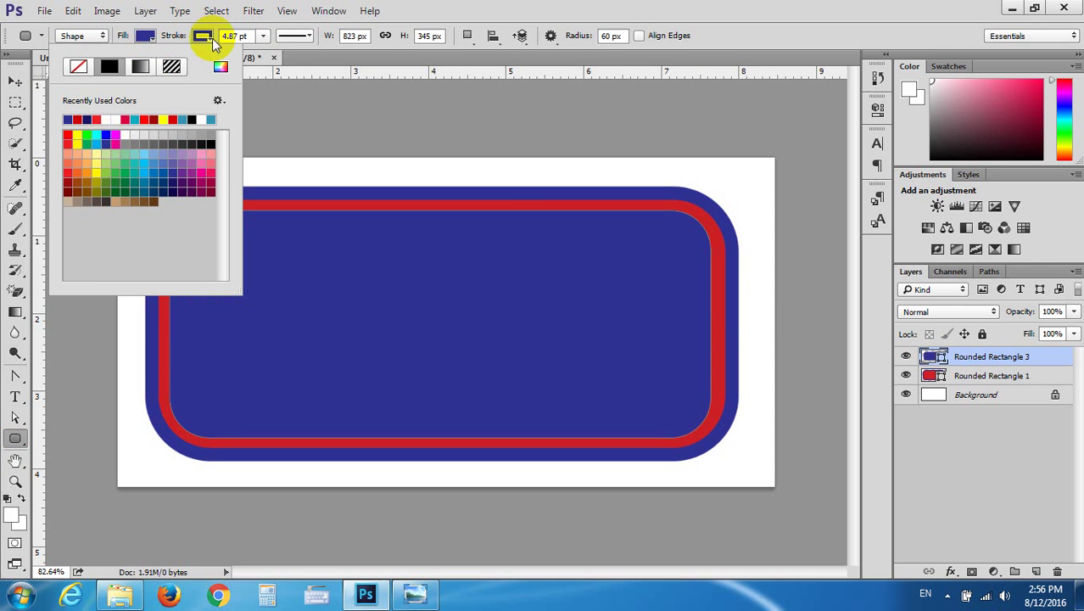
# Give Rounded Rectangle 3 a white stroke
pyautogui.click(203, 36)
pyautogui.click(167, 119)
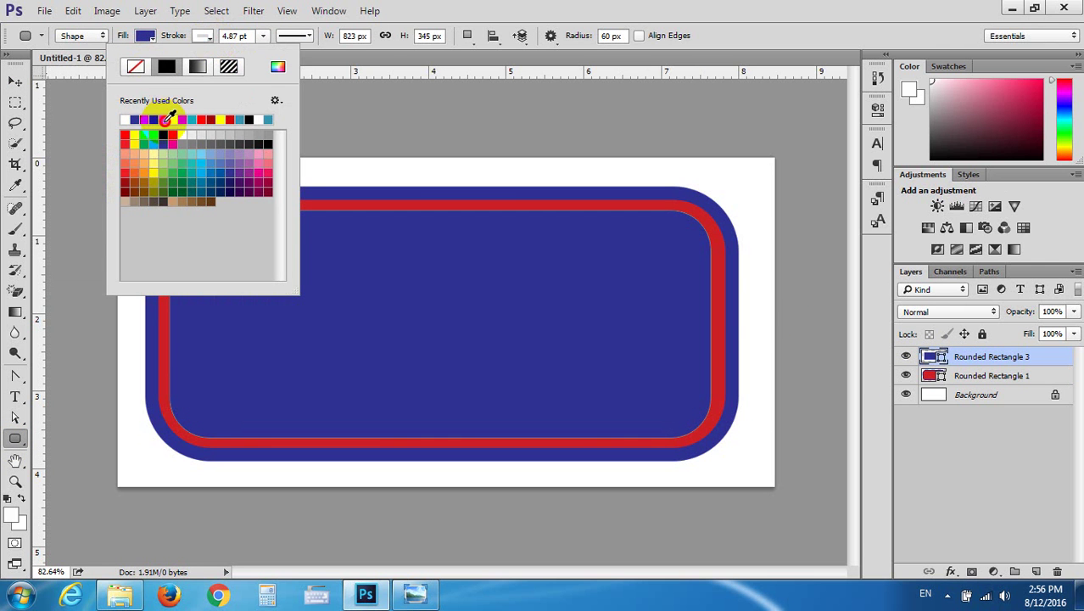
pyautogui.click(14, 82)
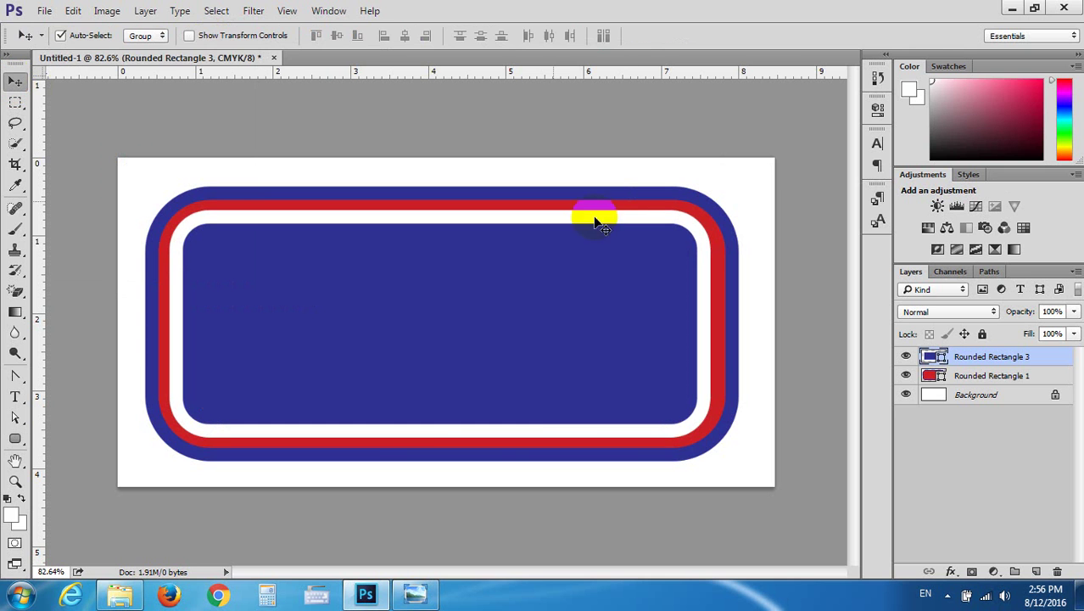
pyautogui.click(772, 181)
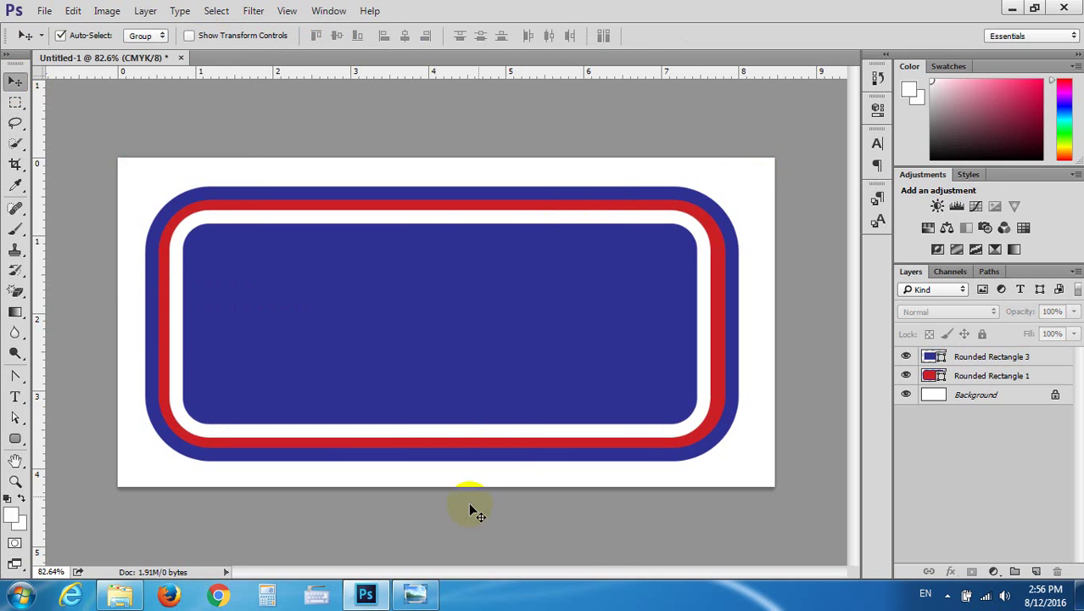
# Compare with the TV3 reference logo and select the Rounded Rectangle 1 layer
pyautogui.moveTo(415, 594)
pyautogui.click(445, 404)
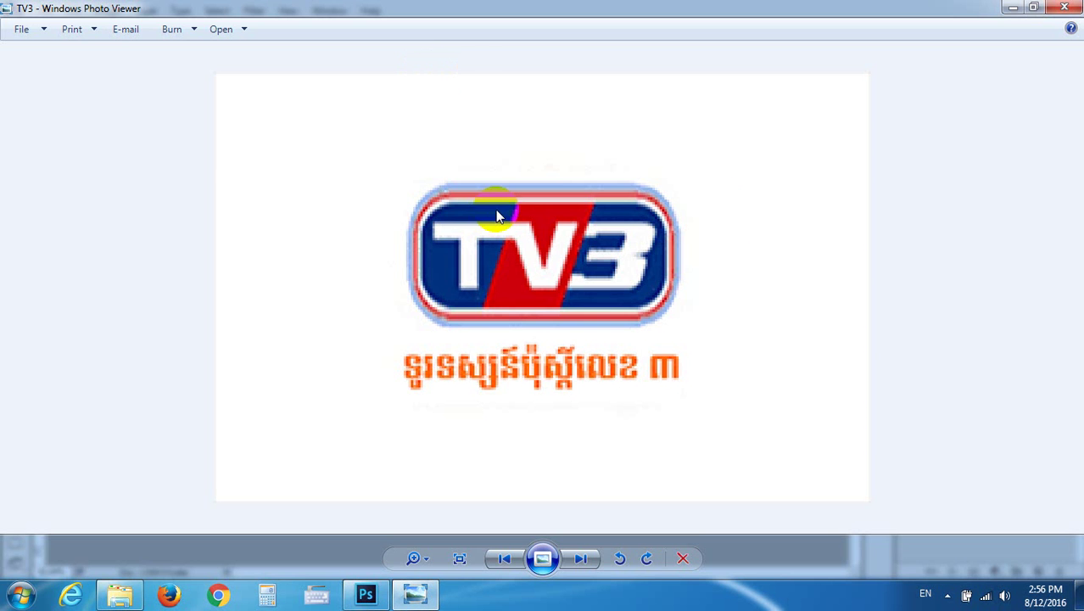
pyautogui.click(1013, 7)
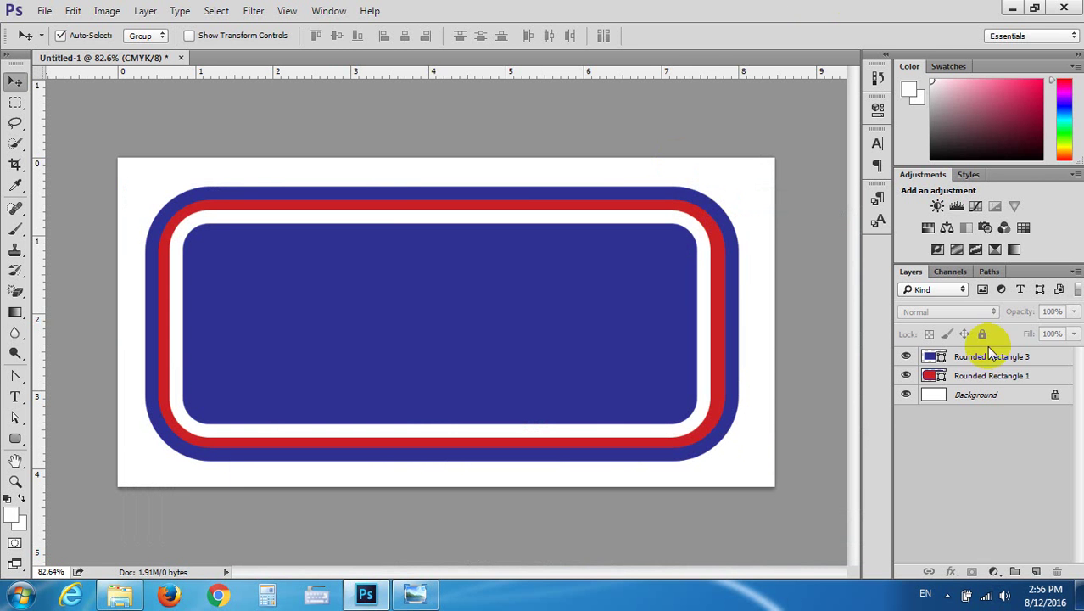
pyautogui.click(975, 375)
# Set both Rounded Rectangle 1's navy and Rounded Rectangle 3's white stroke widths to 3 pt
pyautogui.click(16, 441)
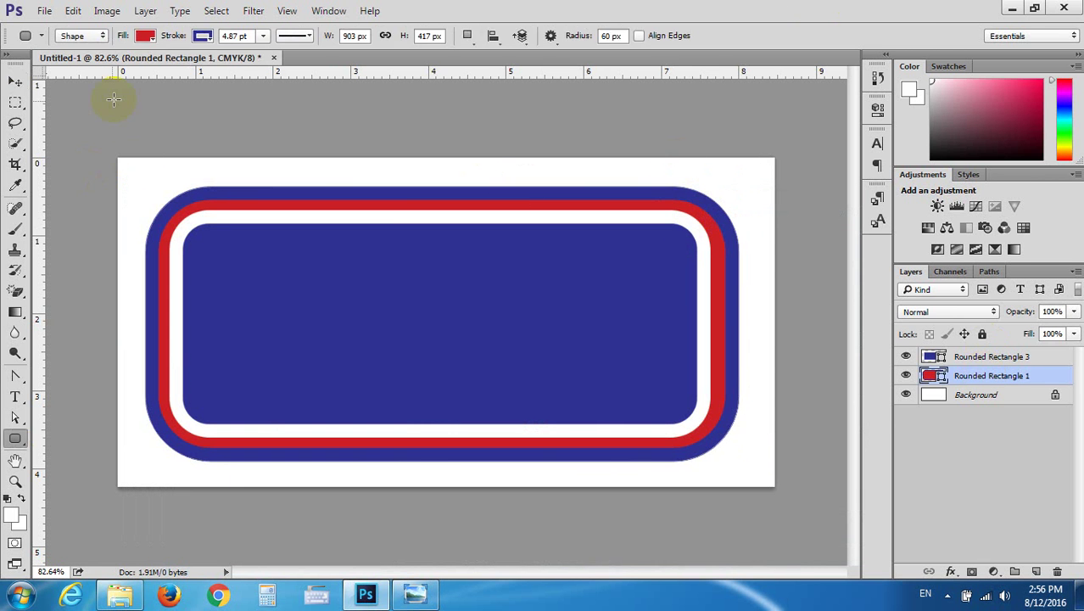
pyautogui.doubleClick(249, 36)
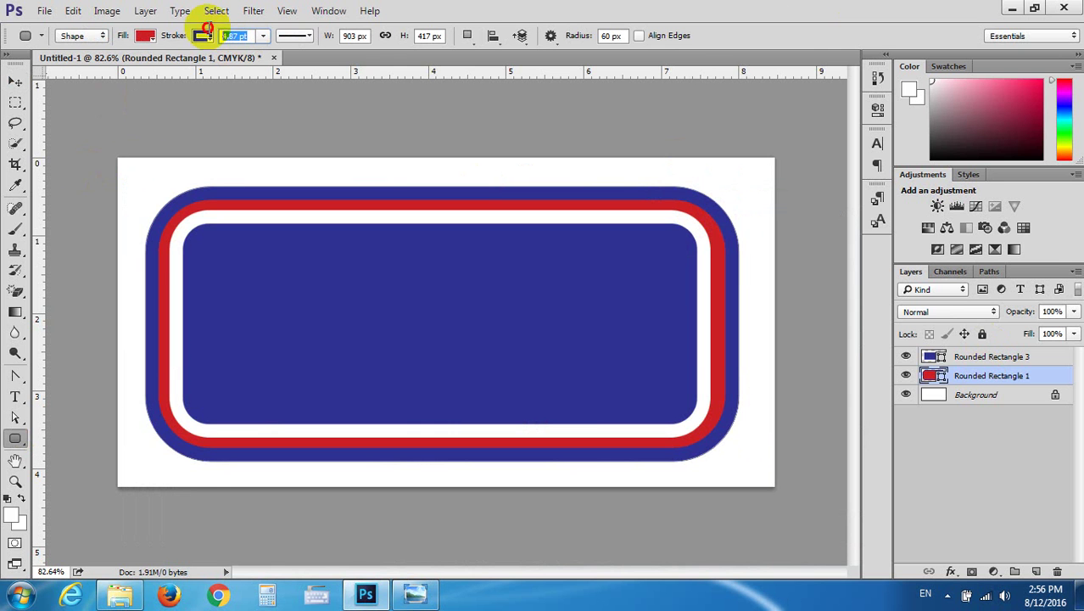
pyautogui.write('3')
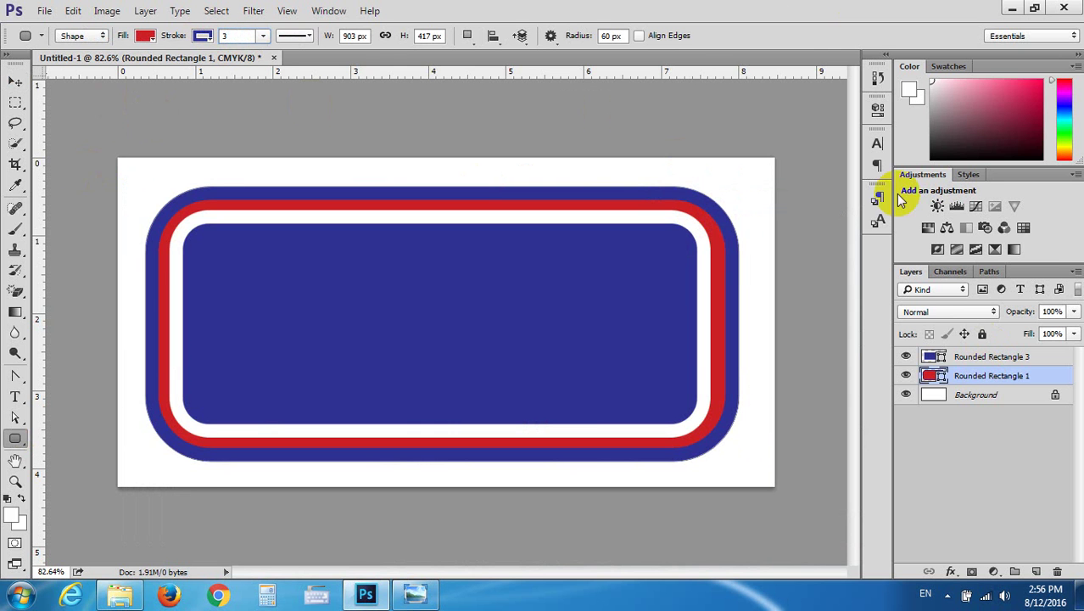
pyautogui.press('Return')
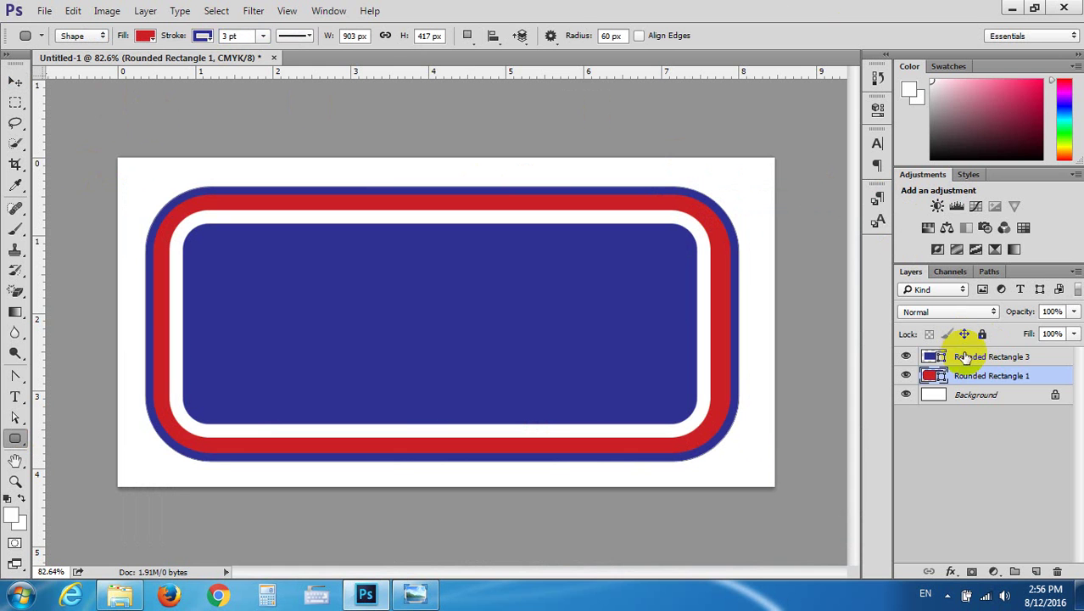
pyautogui.click(966, 356)
pyautogui.click(251, 35)
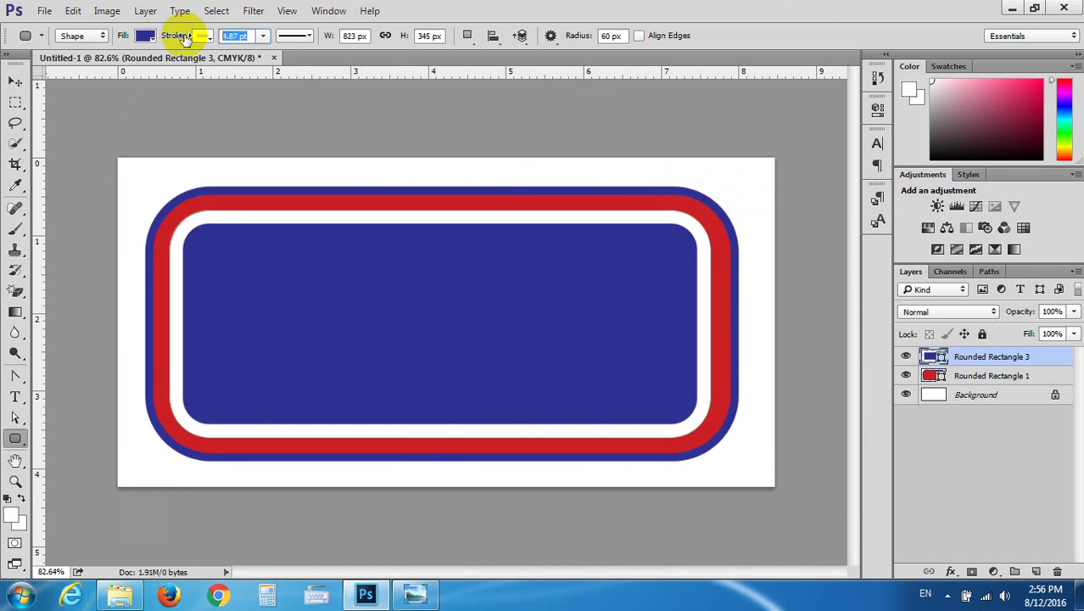
pyautogui.write('3')
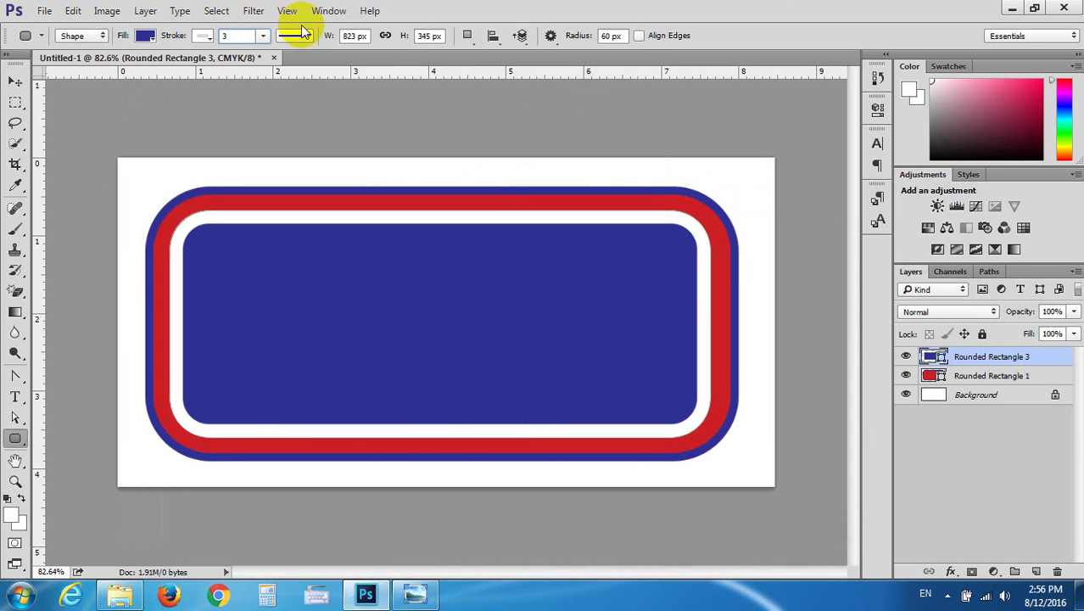
pyautogui.press('Return')
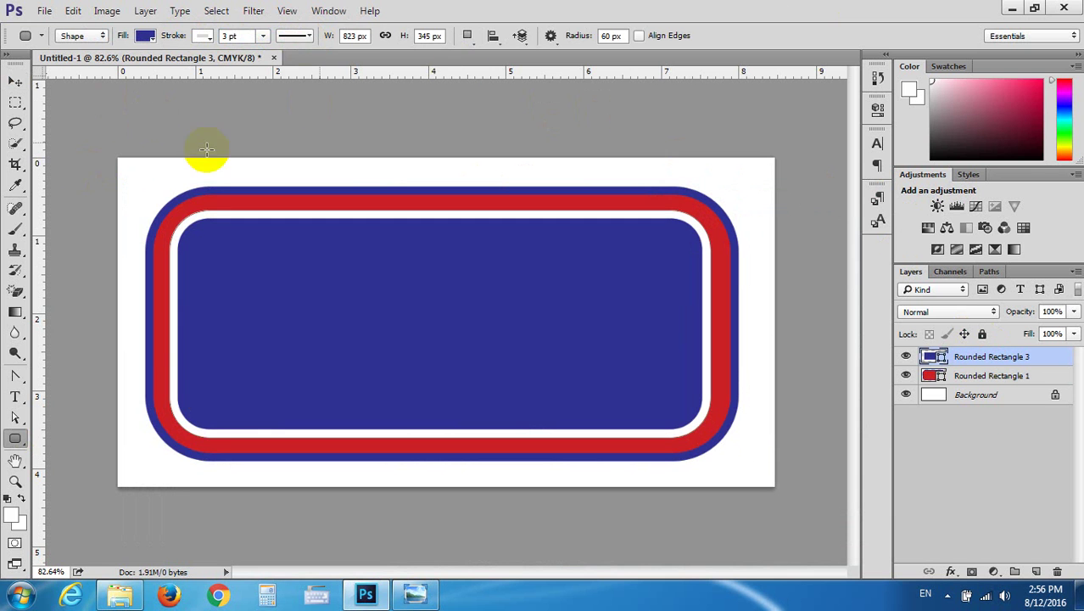
pyautogui.click(11, 88)
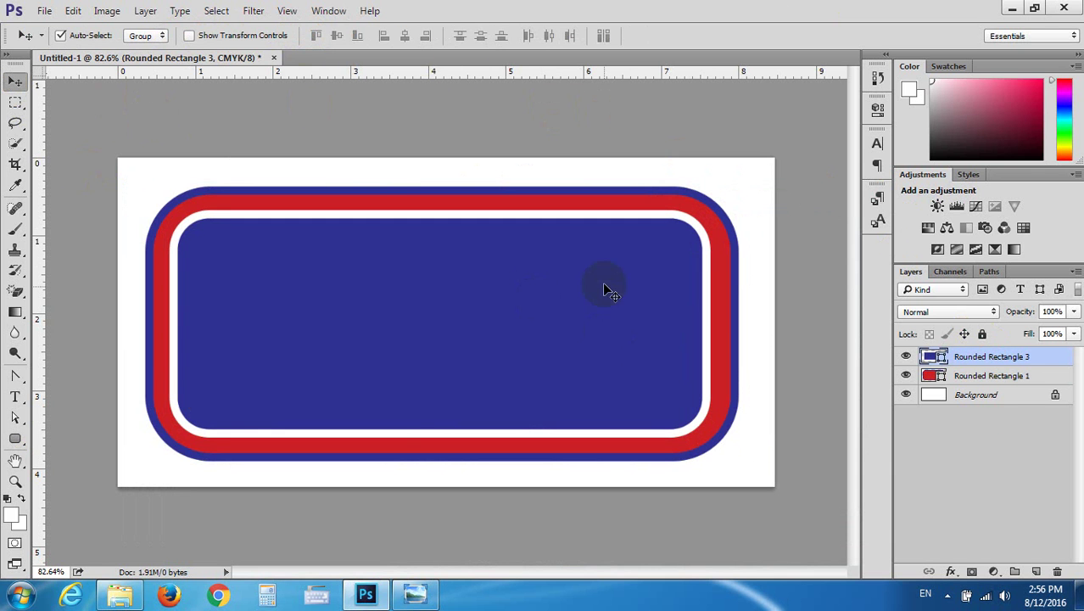
# Nudge the inner navy rectangle with drag and arrow keys to centre it
pyautogui.moveTo(531, 290); pyautogui.dragTo(524, 287)
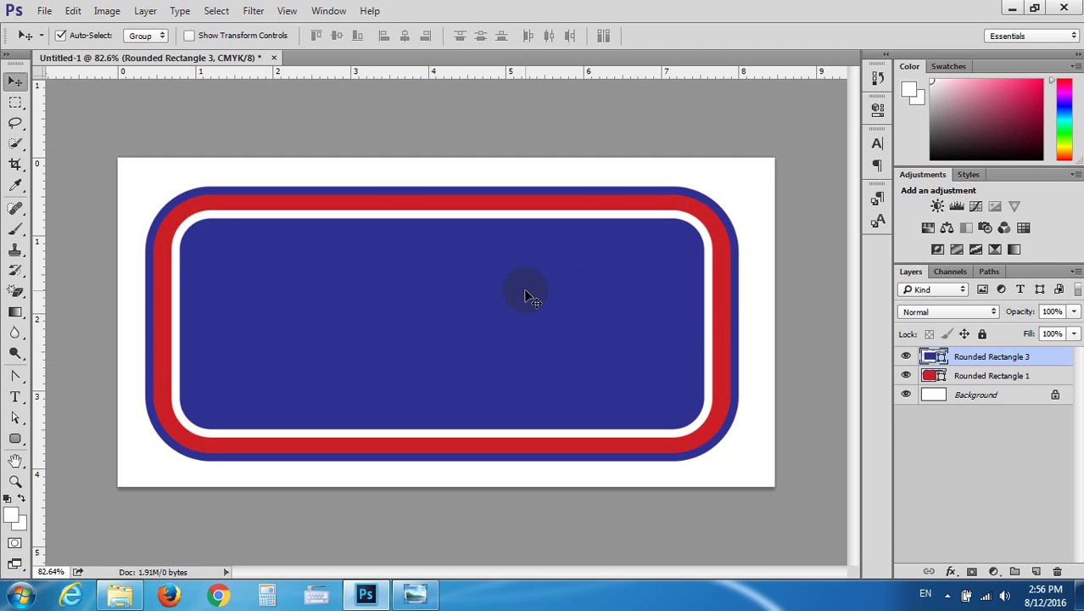
pyautogui.press('Up')
pyautogui.press('Up')
pyautogui.press('Up')
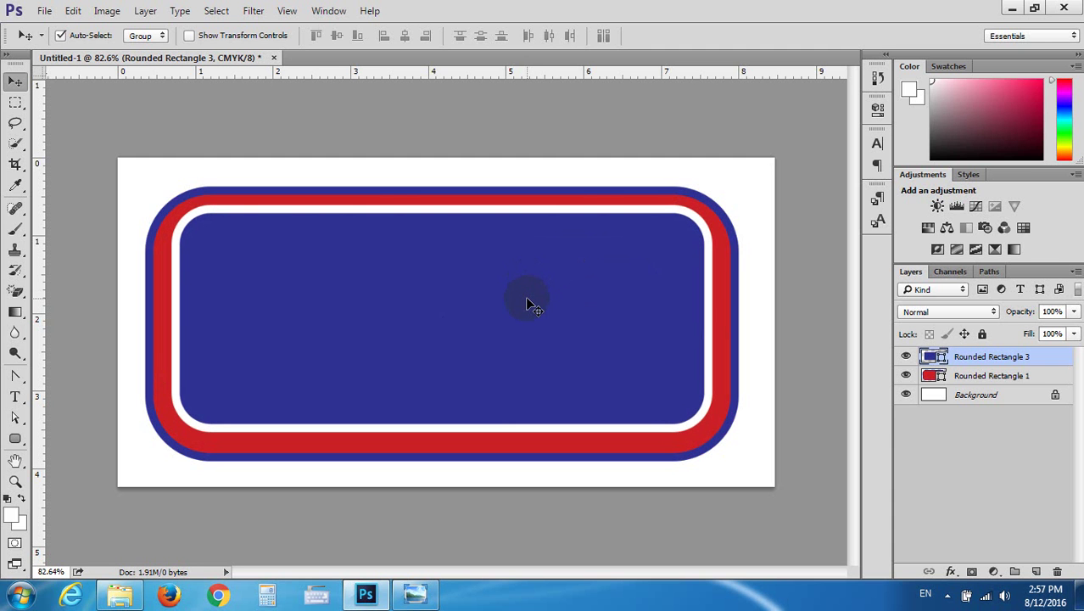
pyautogui.press('Left')
pyautogui.press('Left')
pyautogui.press('Left')
pyautogui.press('Left')
pyautogui.press('Left')
pyautogui.press('Left')
pyautogui.press('Left')
pyautogui.press('Left')
pyautogui.press('Left')
pyautogui.press('Left')
pyautogui.press('Left')
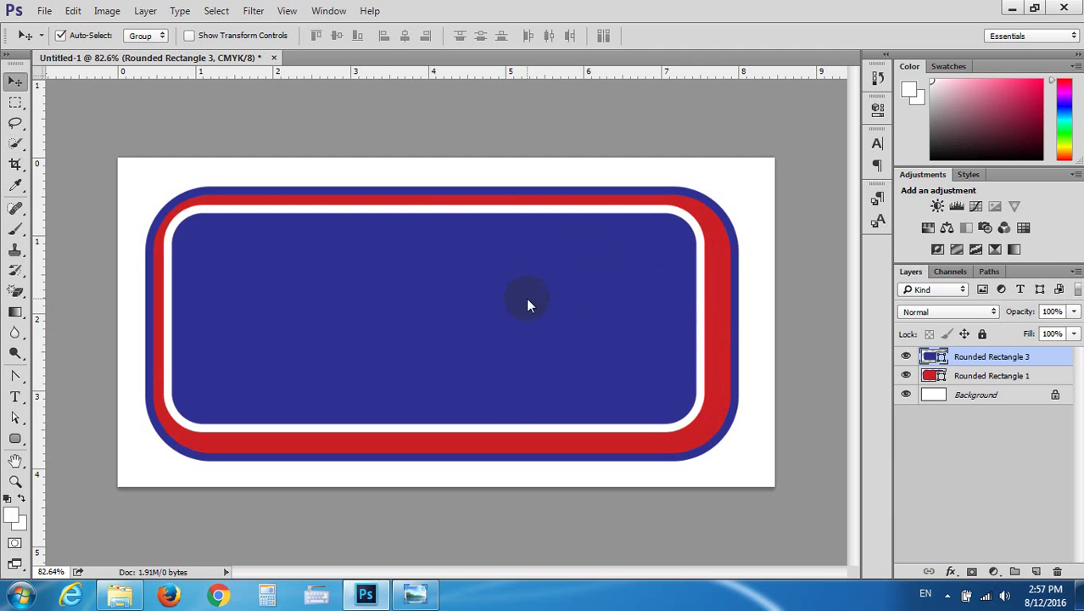
pyautogui.press('Left')
pyautogui.press('Left')
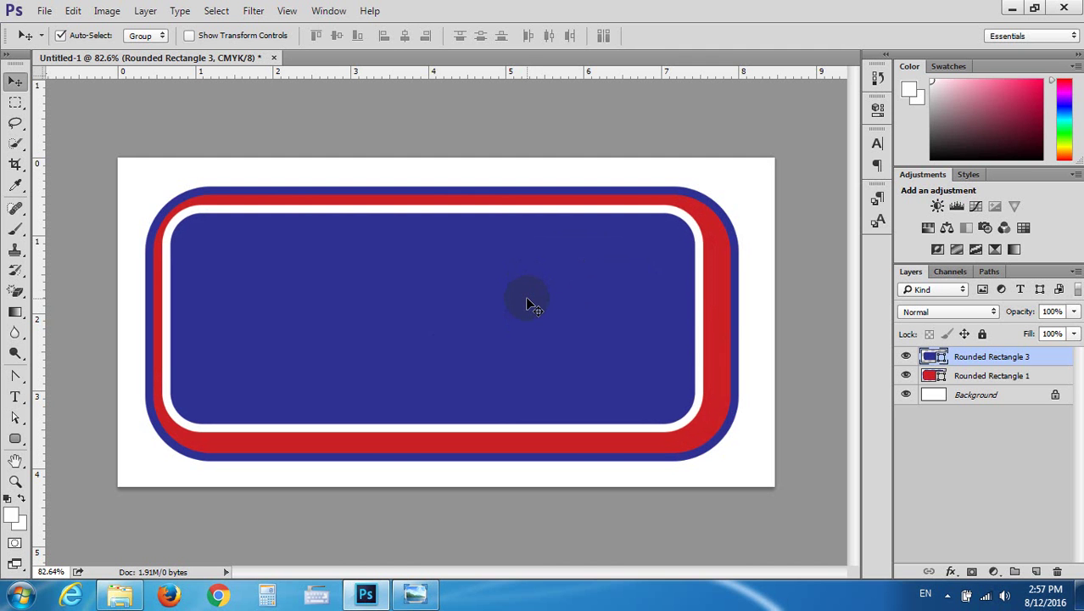
pyautogui.press('Right')
pyautogui.press('Right')
pyautogui.press('Down')
pyautogui.press('Down')
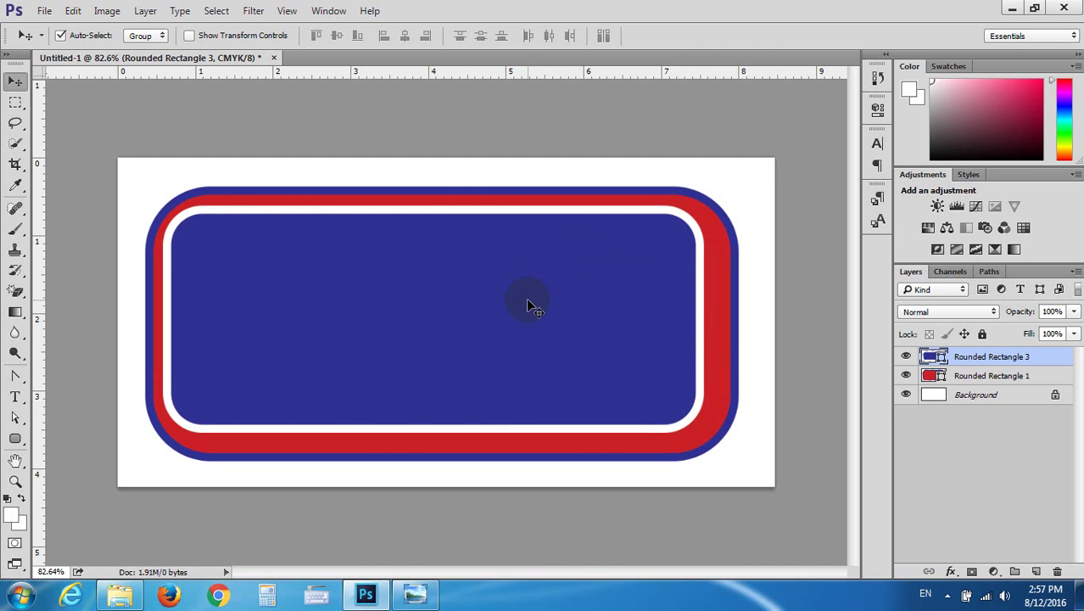
pyautogui.press('Right')
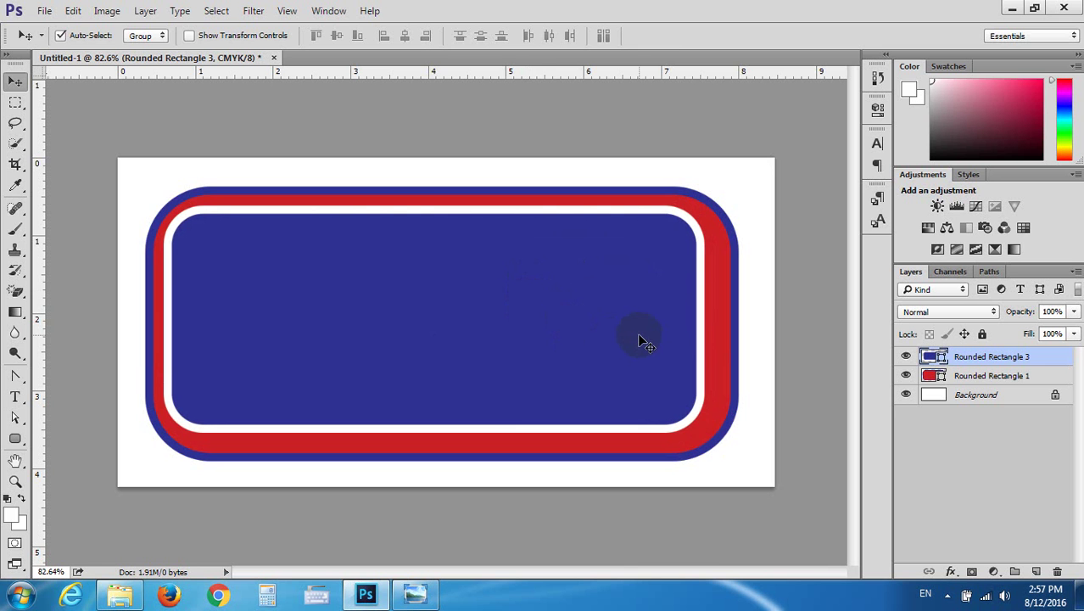
# Enlarge the inner navy rectangle to about 102% width and 103.5% height, then fine-position it
pyautogui.hotkey('ctrl', 't')
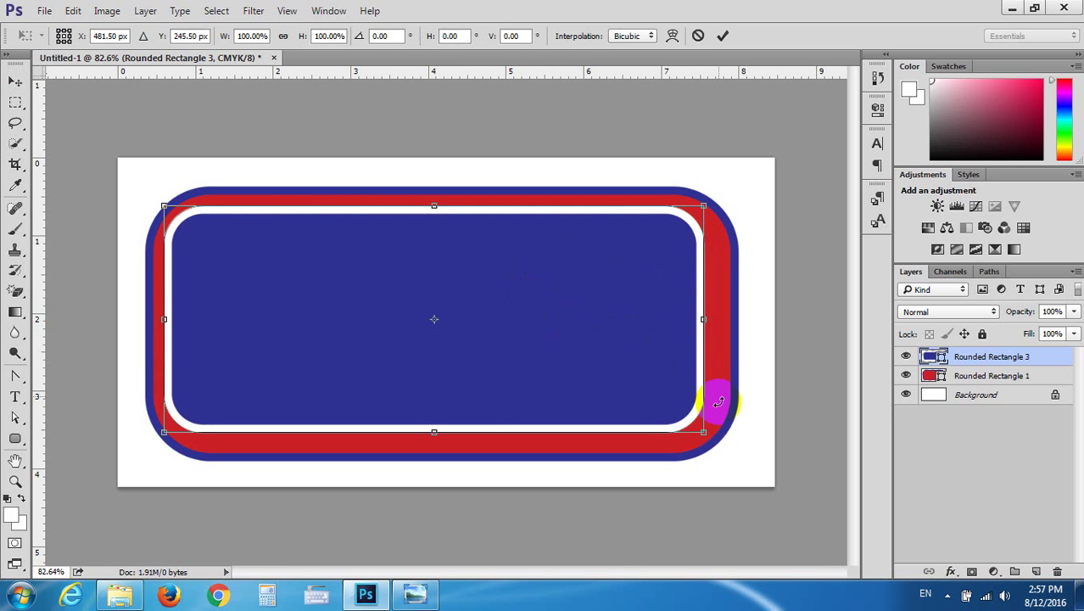
pyautogui.click(702, 430)
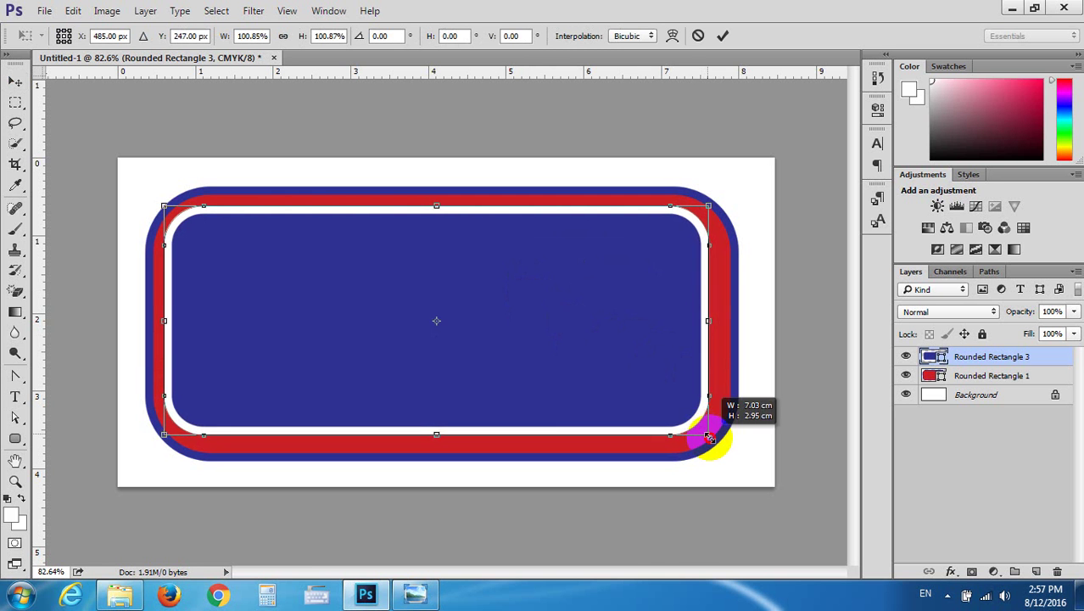
pyautogui.moveTo(702, 430); pyautogui.dragTo(709, 447)
pyautogui.moveTo(439, 435); pyautogui.dragTo(442, 441)
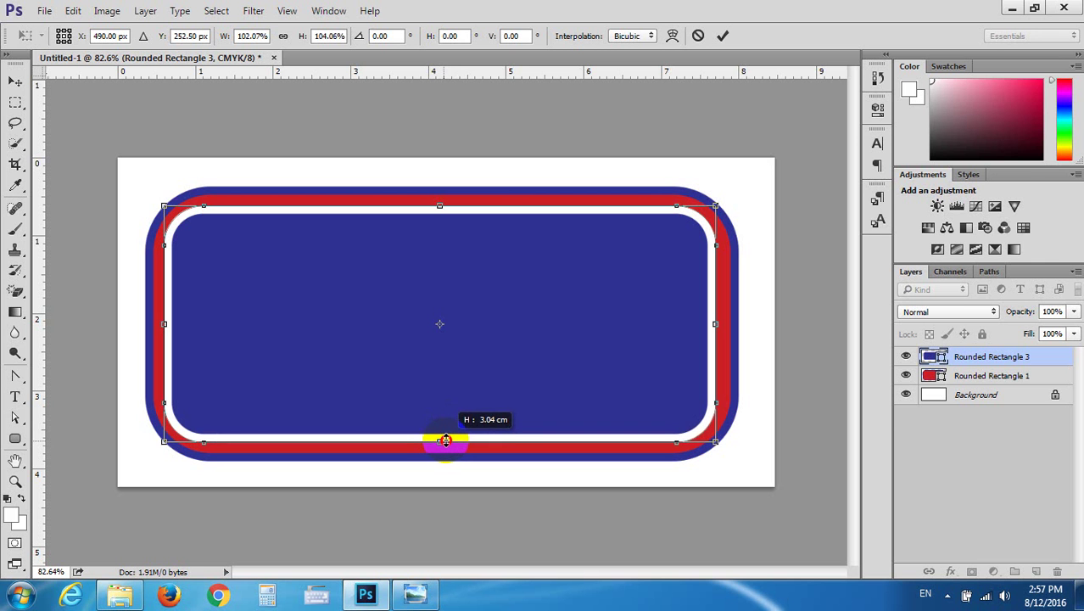
pyautogui.moveTo(441, 441); pyautogui.dragTo(447, 437)
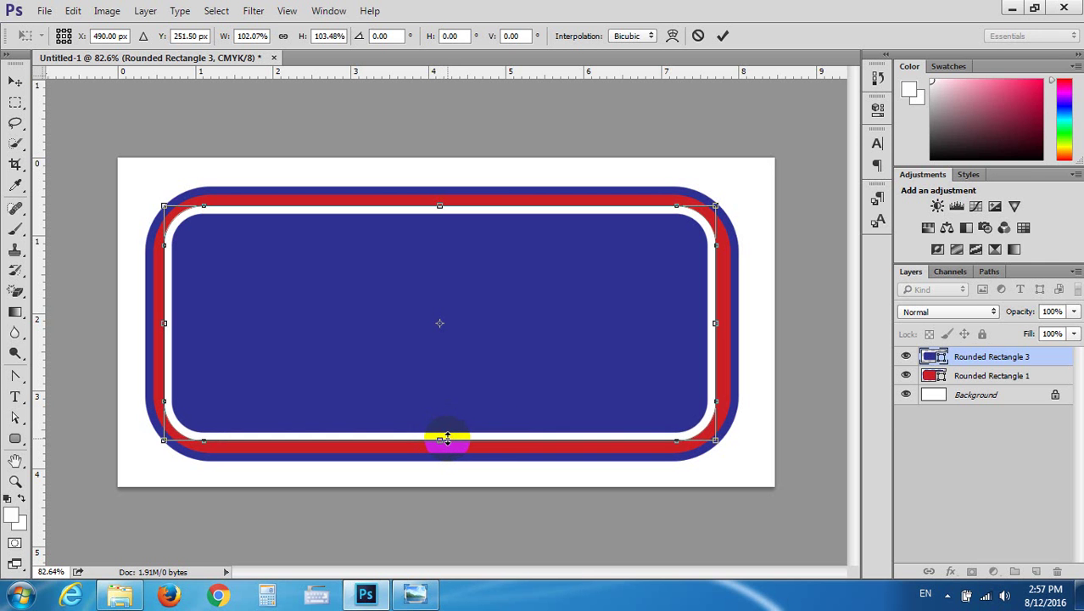
pyautogui.press('Return')
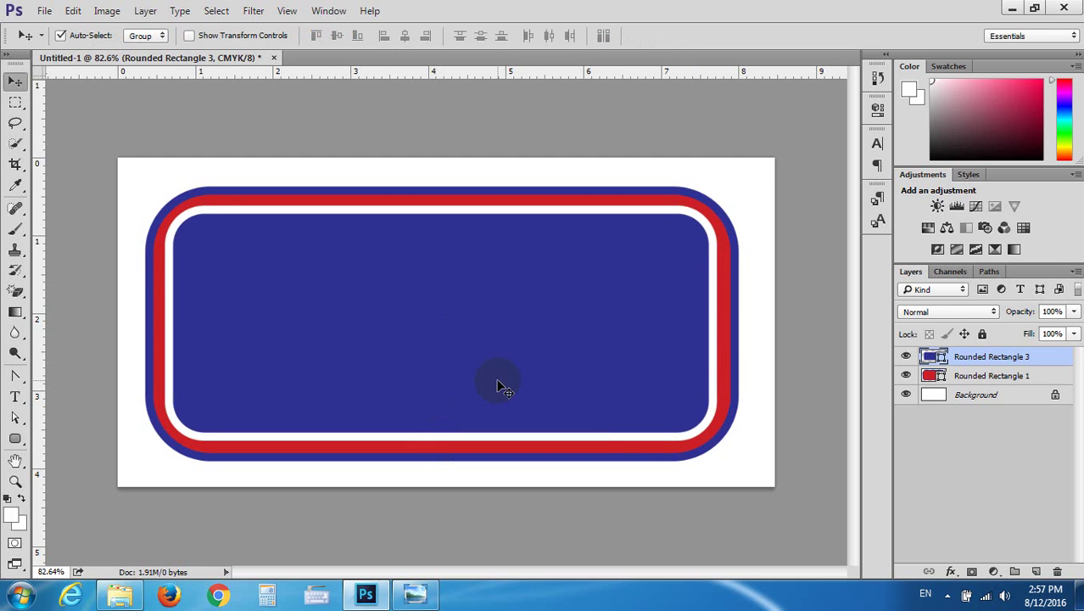
pyautogui.press('Right')
pyautogui.press('Down')
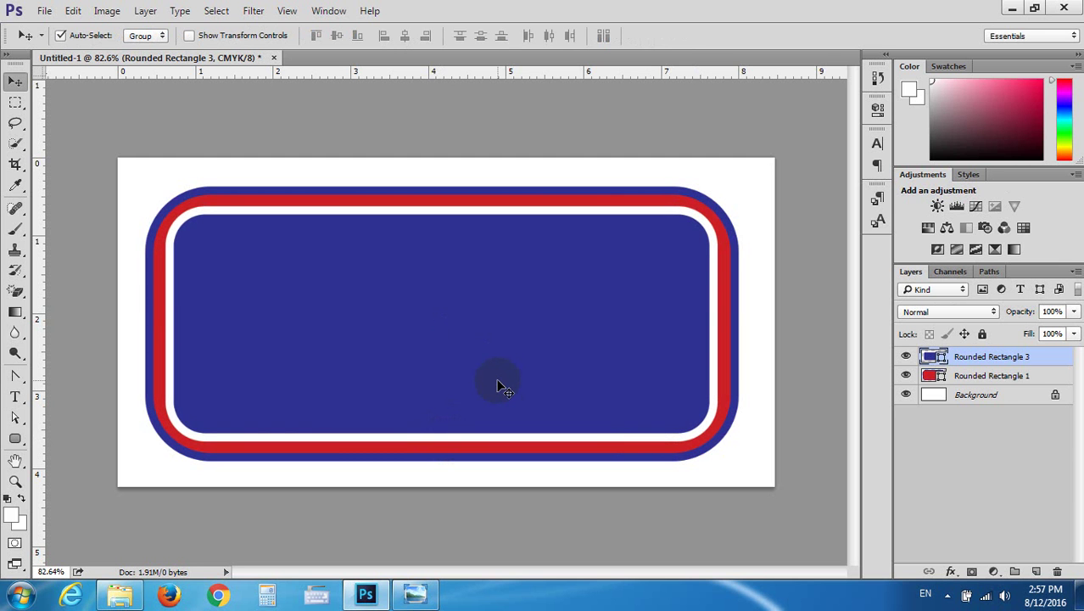
pyautogui.press('Up')
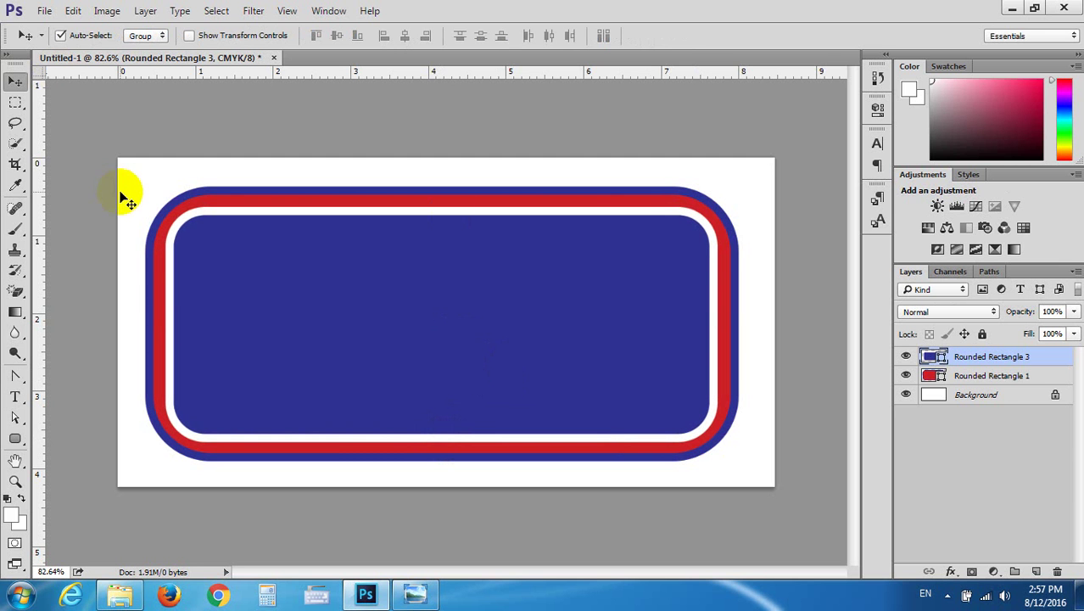
pyautogui.scroll(-3, 125, 195)
pyautogui.scroll(1, 125, 195)
pyautogui.scroll(1, 124, 190)
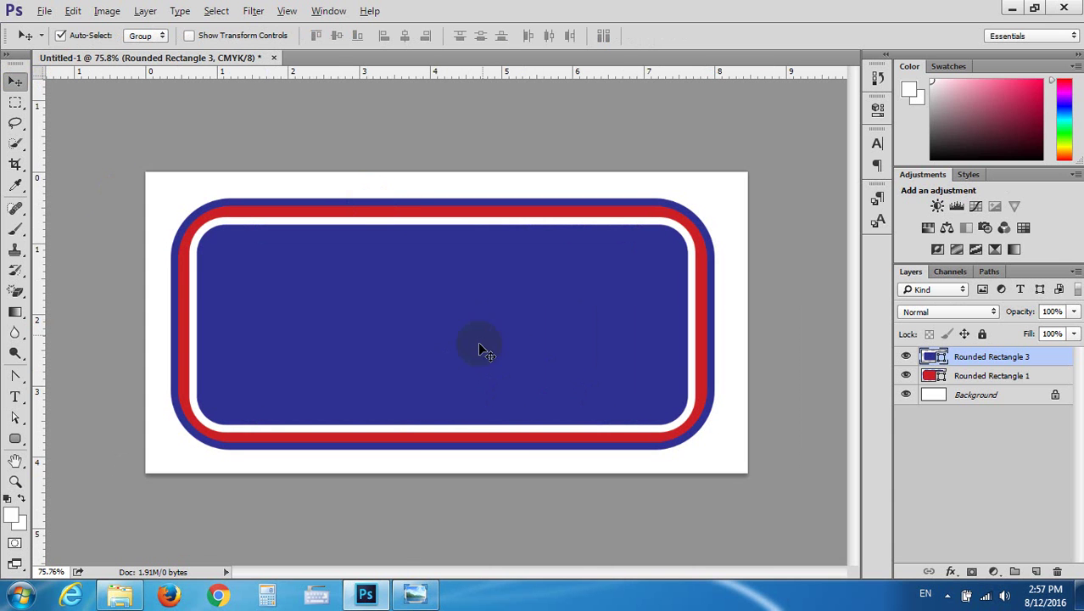
pyautogui.click(415, 592)
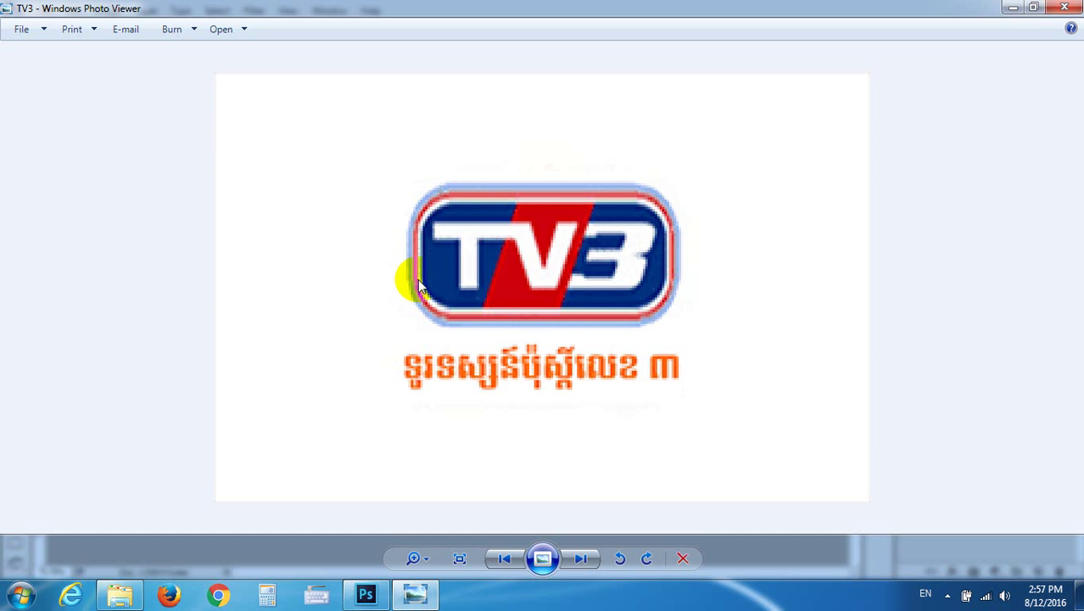
pyautogui.click(535, 209)
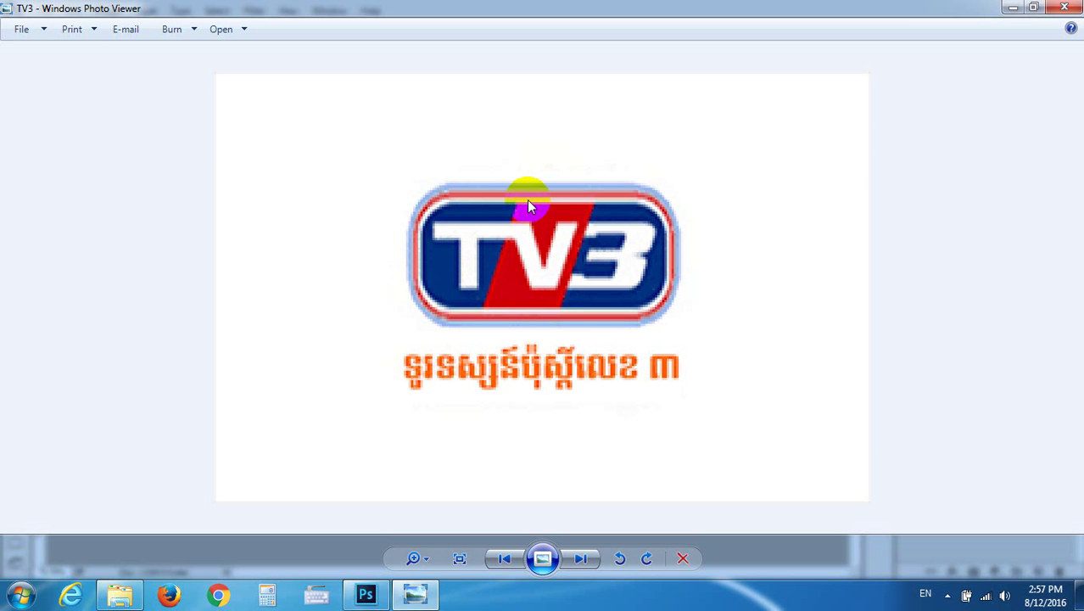
pyautogui.click(1012, 7)
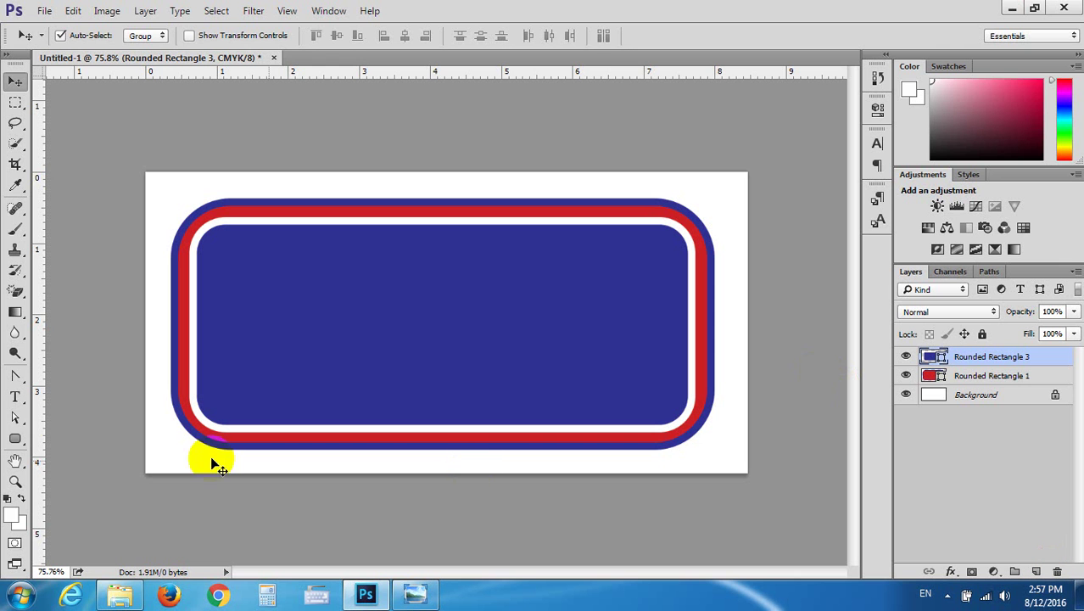
# Draw a tall 245 × 577 px rectangle through the middle of the logo
pyautogui.click(14, 437)
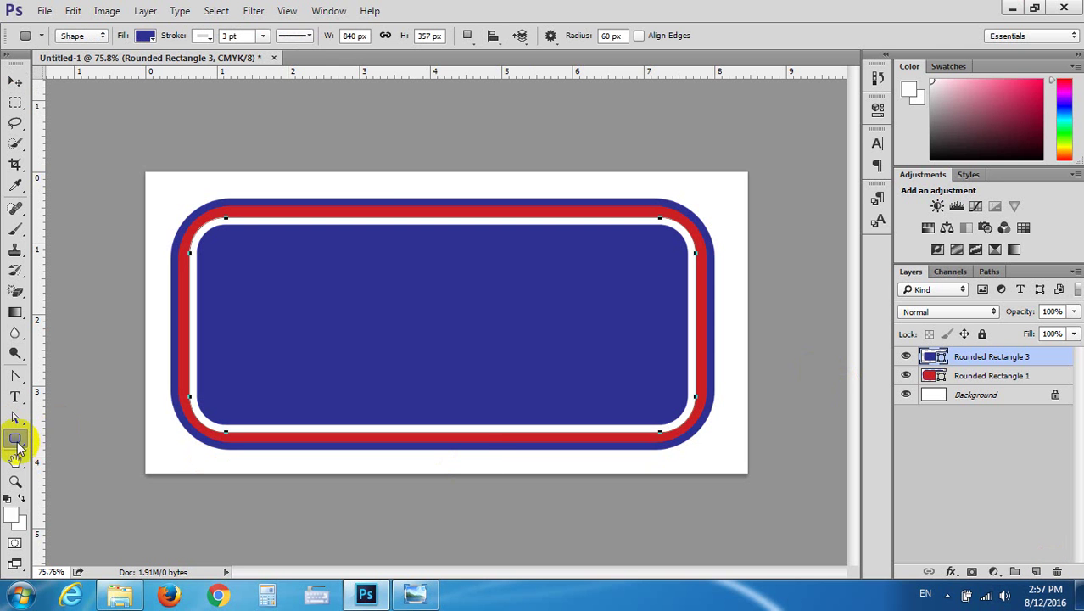
pyautogui.moveTo(14, 437); pyautogui.dragTo(77, 436)
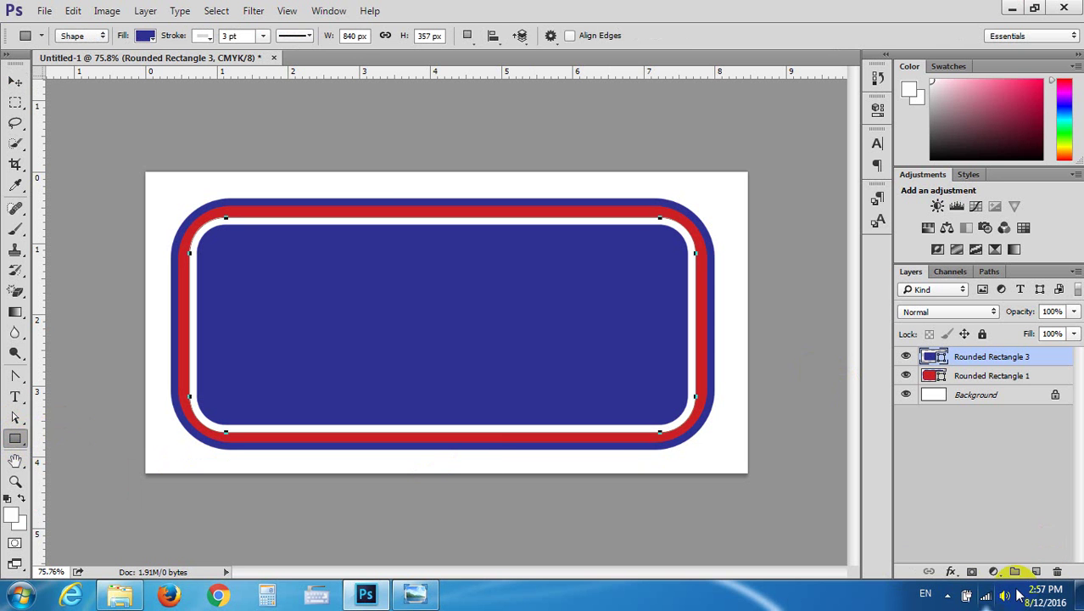
pyautogui.click(1035, 570)
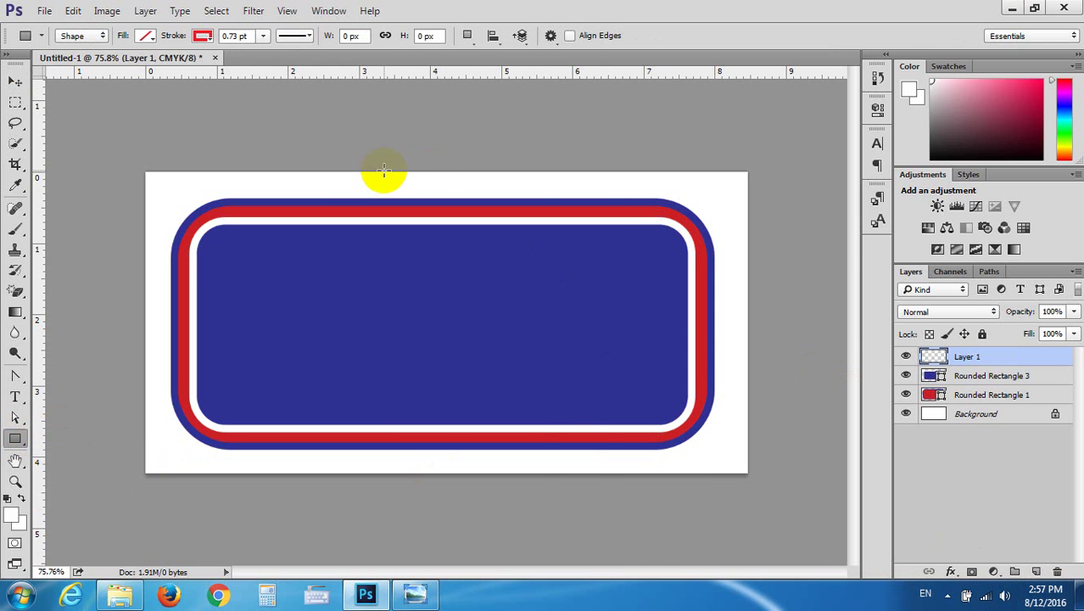
pyautogui.moveTo(384, 169); pyautogui.dragTo(530, 517)
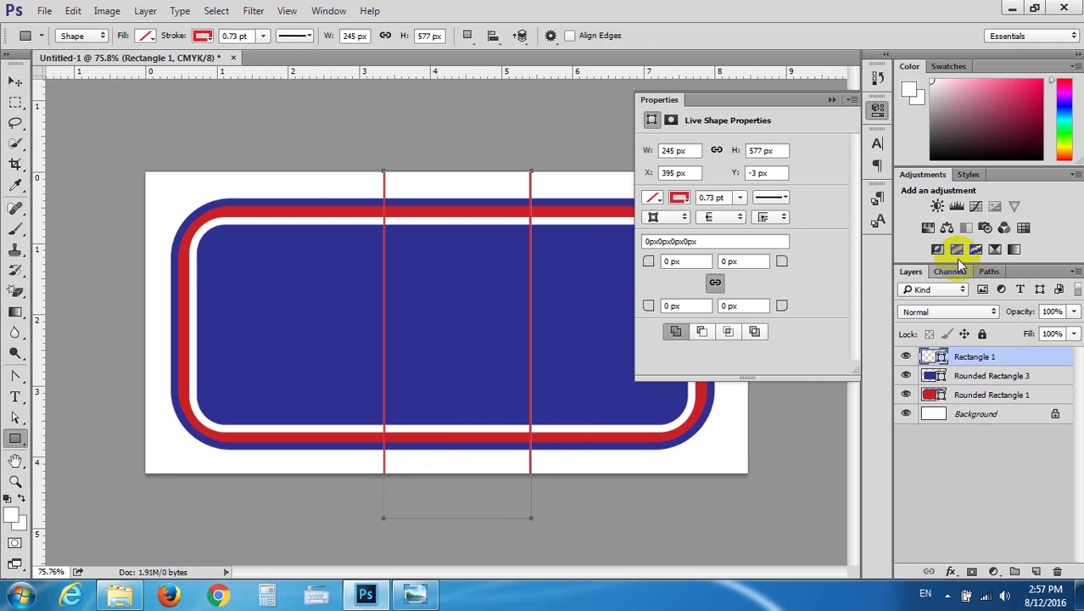
# Remove the rectangle's stroke and fill it with red sampled from the border stripe
pyautogui.click(831, 100)
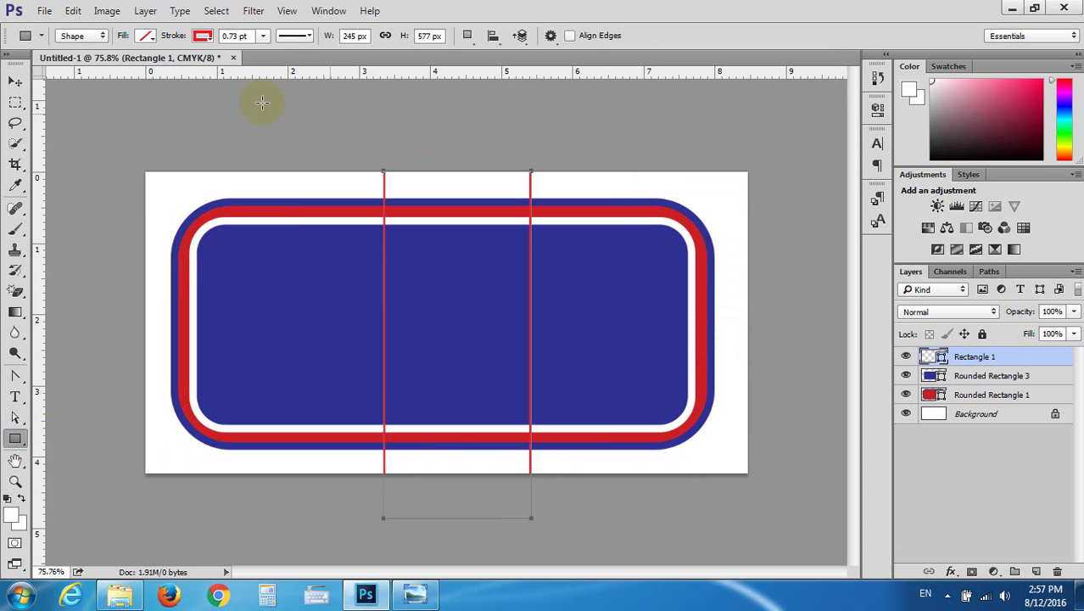
pyautogui.click(202, 35)
pyautogui.click(136, 66)
pyautogui.click(146, 36)
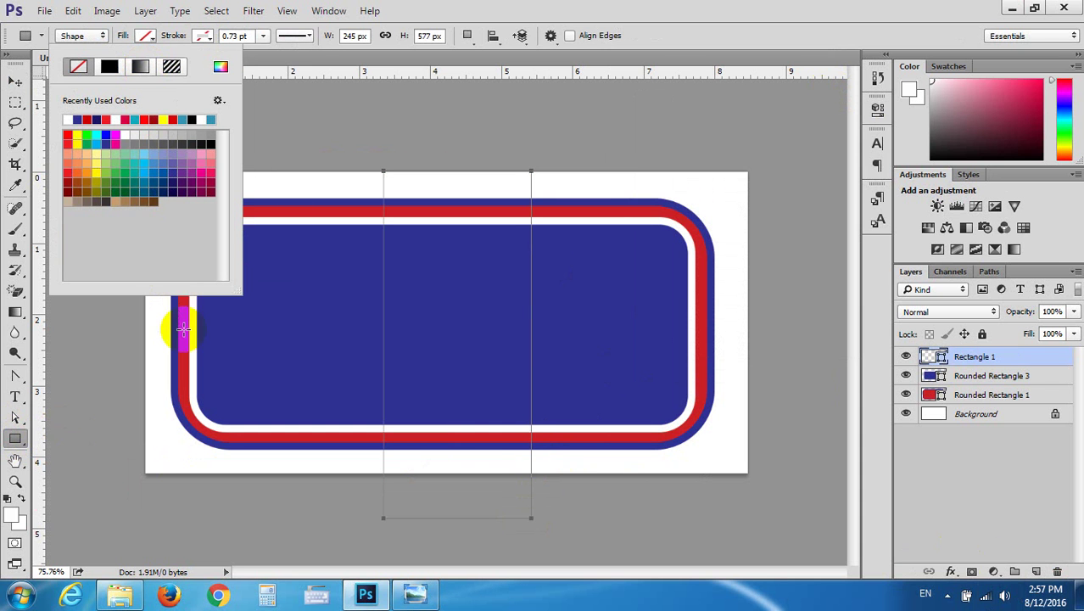
pyautogui.click(221, 68)
pyautogui.click(181, 331)
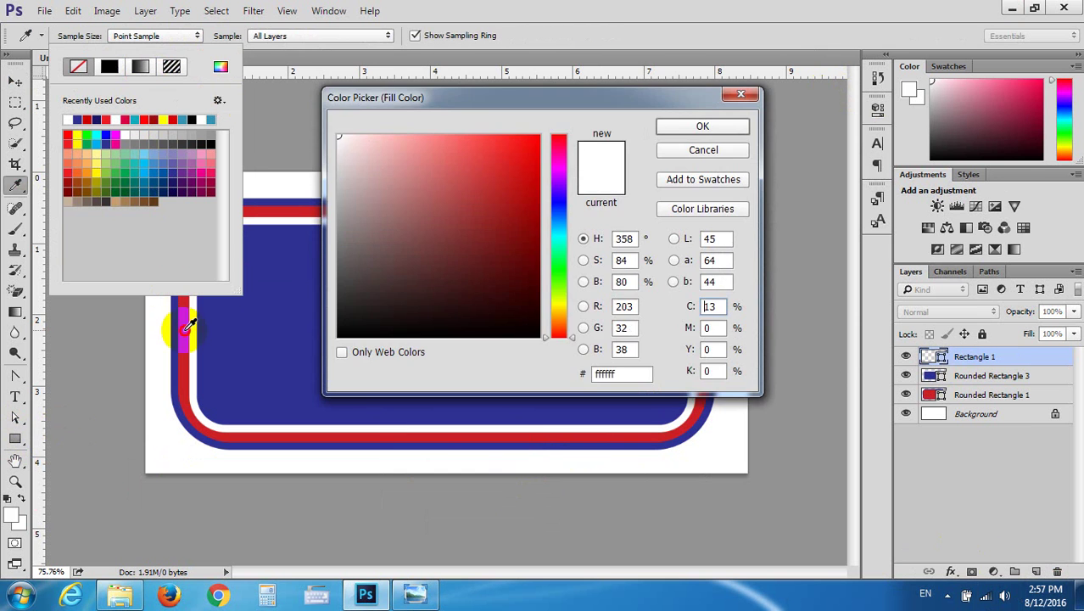
pyautogui.click(702, 124)
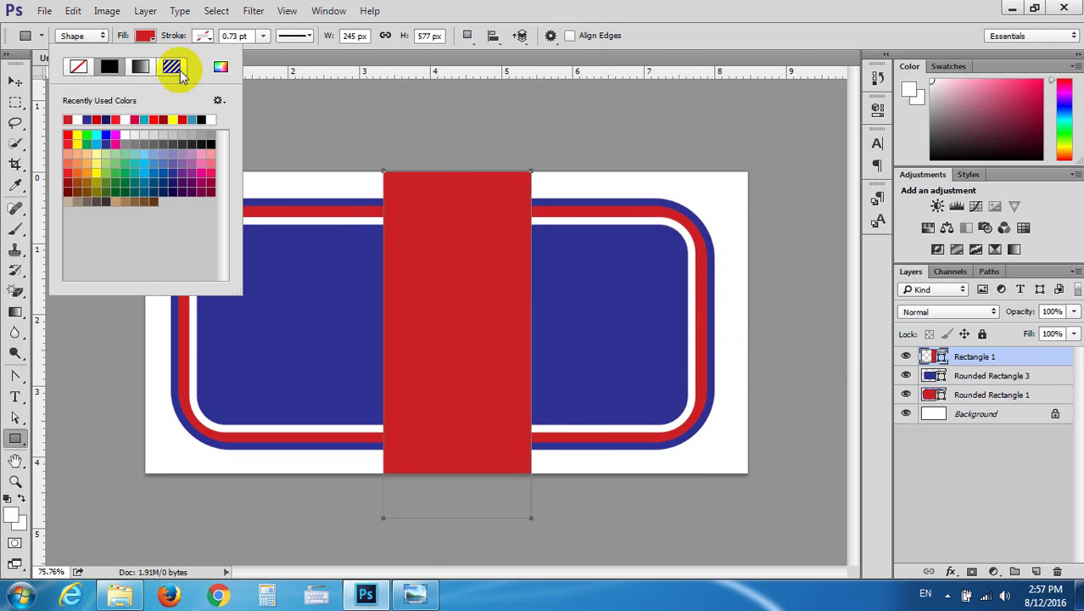
pyautogui.click(13, 80)
pyautogui.moveTo(414, 595)
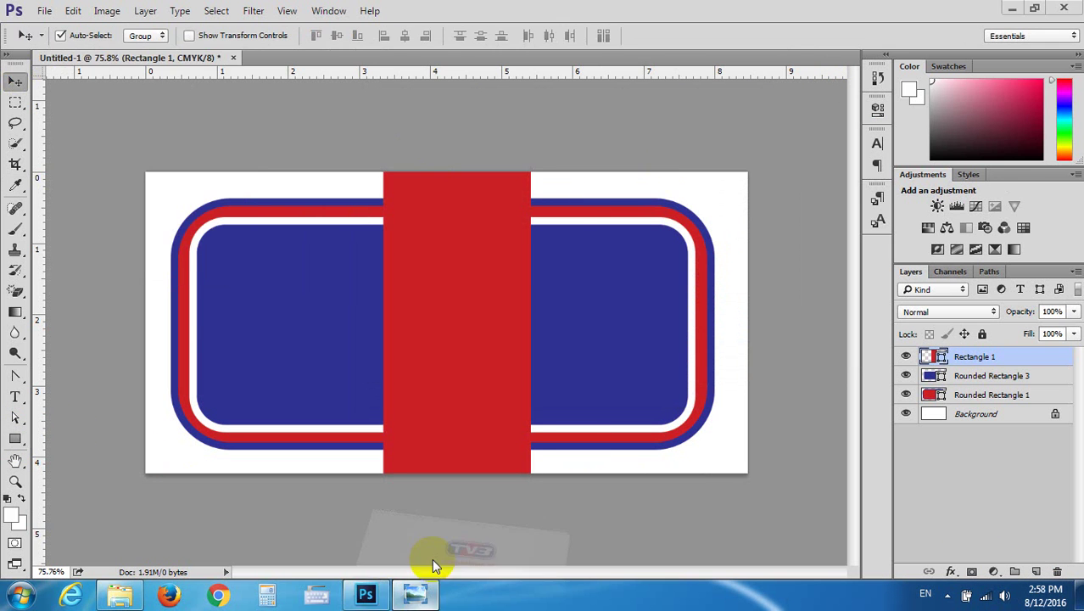
# Check the TV3 reference logo and select the red band in the design
pyautogui.click(423, 556)
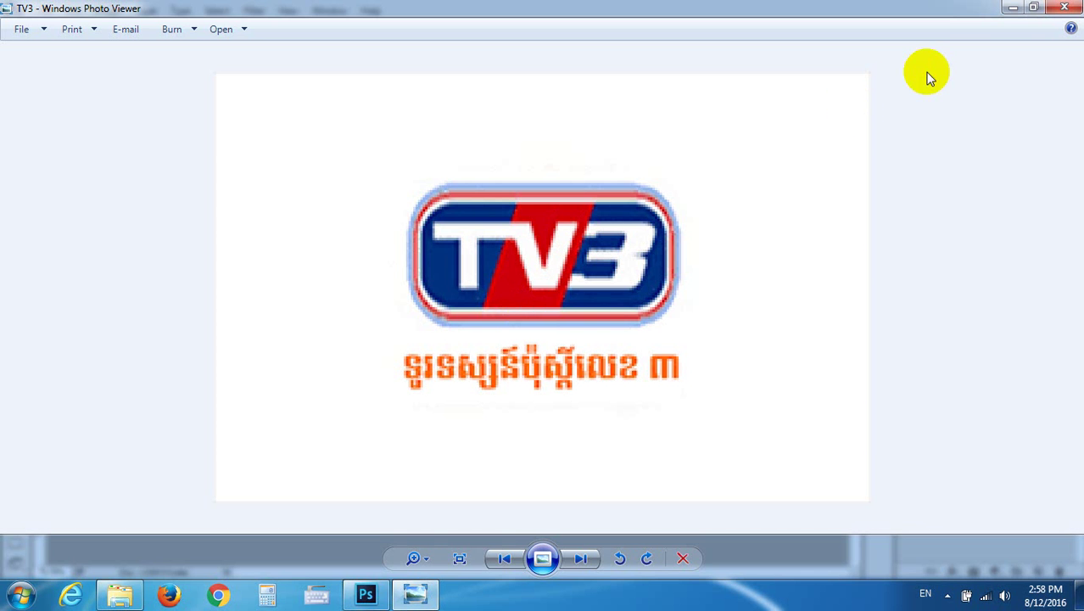
pyautogui.click(1011, 9)
pyautogui.click(516, 336)
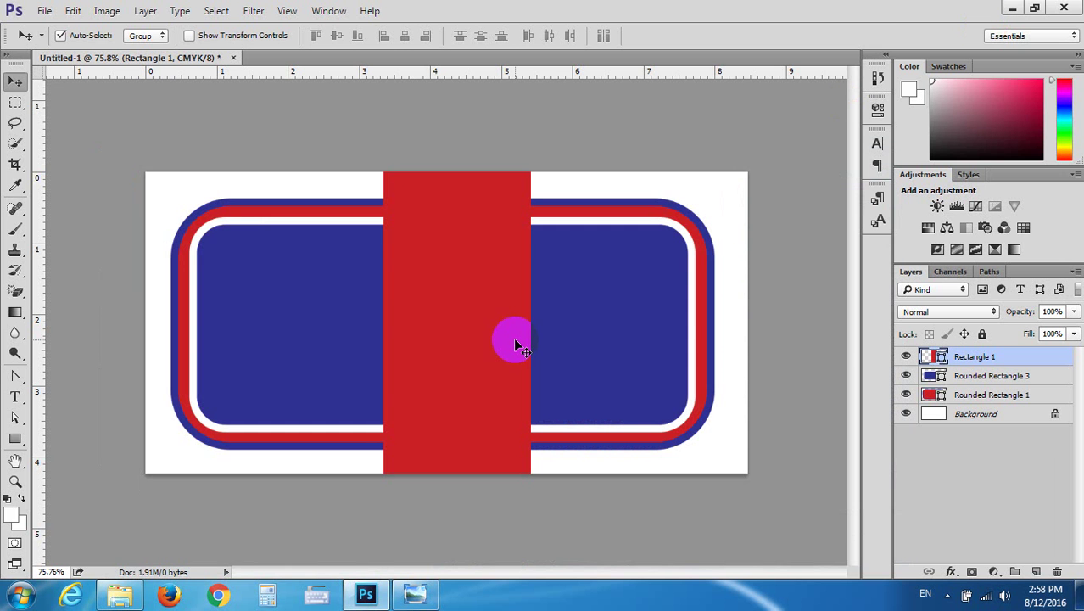
pyautogui.click(520, 295)
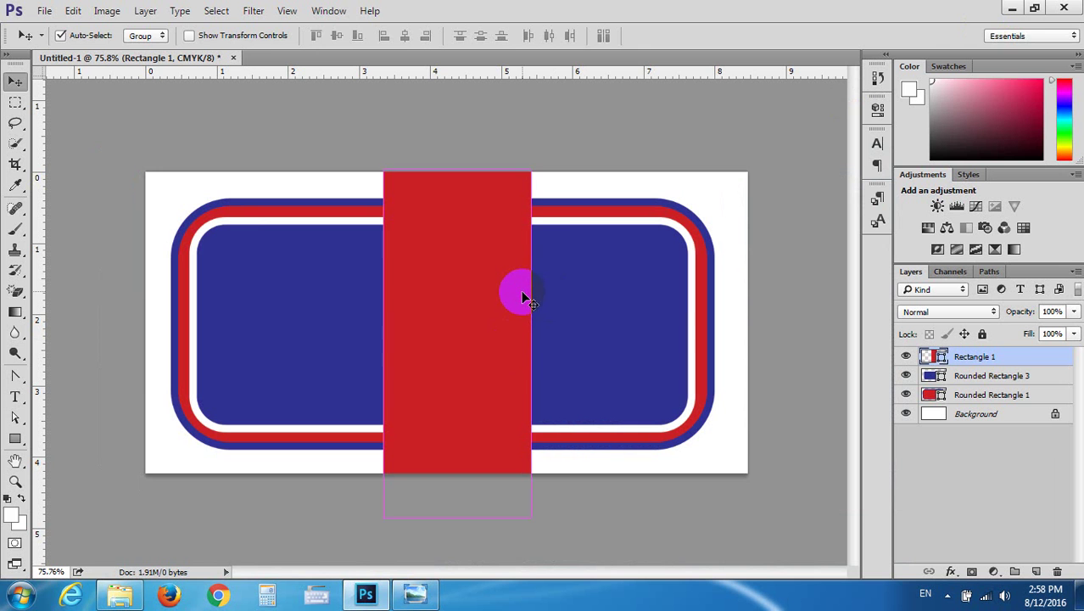
# Widen the red band Rectangle 1 to the right with a free transform
pyautogui.hotkey('ctrl', 't')
pyautogui.moveTo(530, 344); pyautogui.dragTo(565, 359)
pyautogui.press('Return')
pyautogui.click(527, 329)
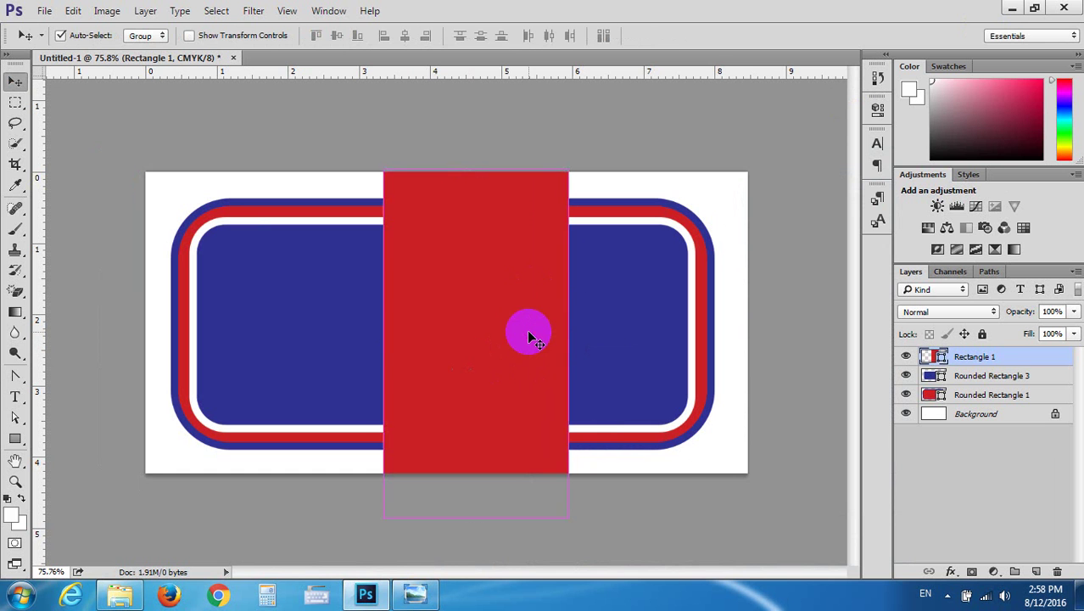
# Skew the red band into a slant, with its bottom shifted left and its top shifted right
pyautogui.hotkey('ctrl', 't')
pyautogui.rightClick(528, 329)
pyautogui.rightClick(484, 480)
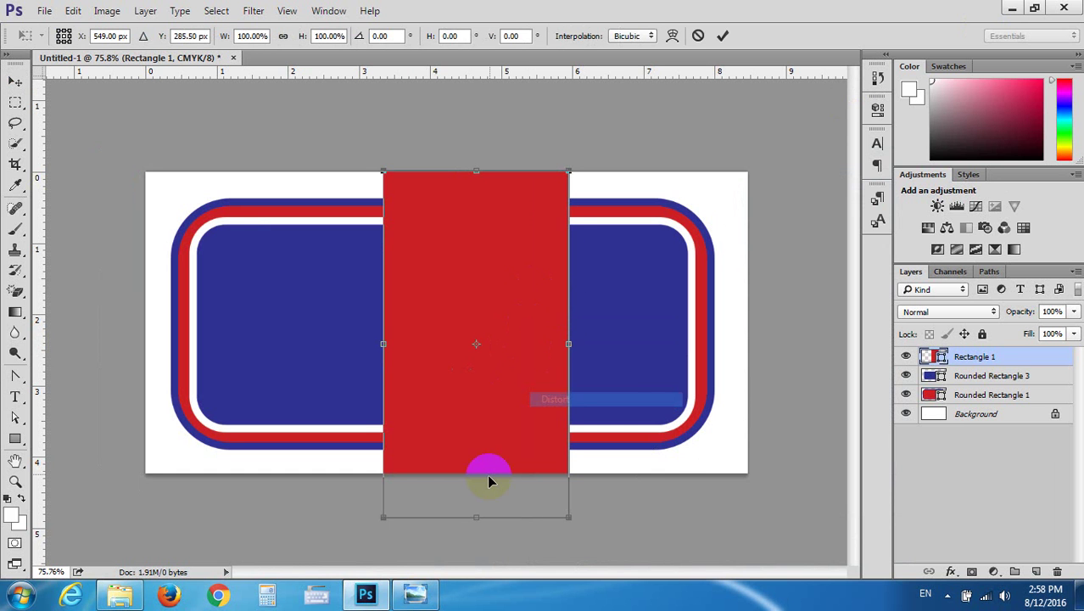
pyautogui.moveTo(475, 522); pyautogui.dragTo(346, 520)
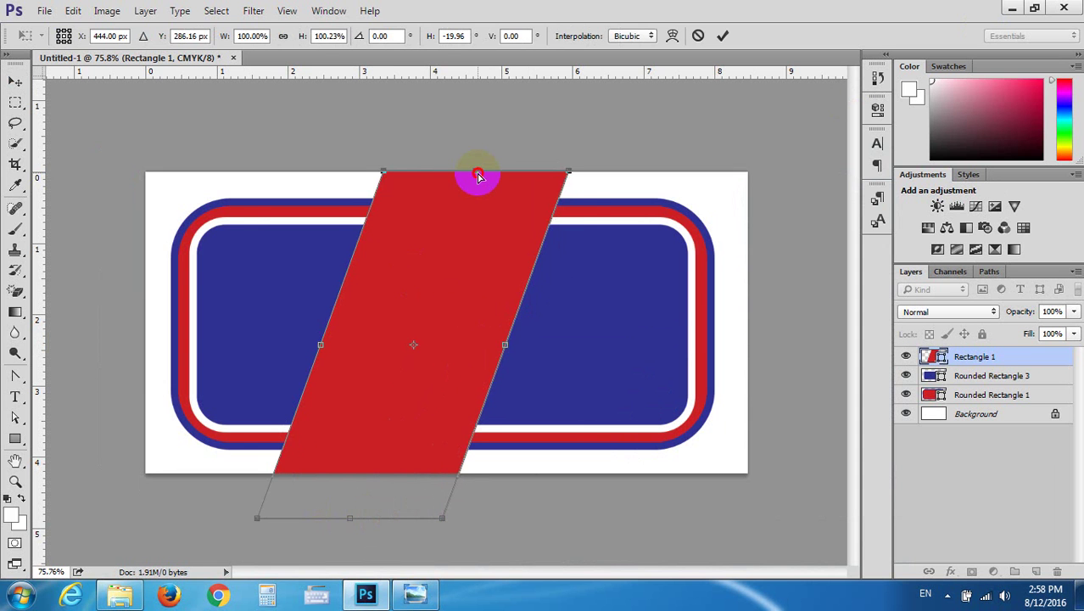
pyautogui.moveTo(476, 172); pyautogui.dragTo(515, 177)
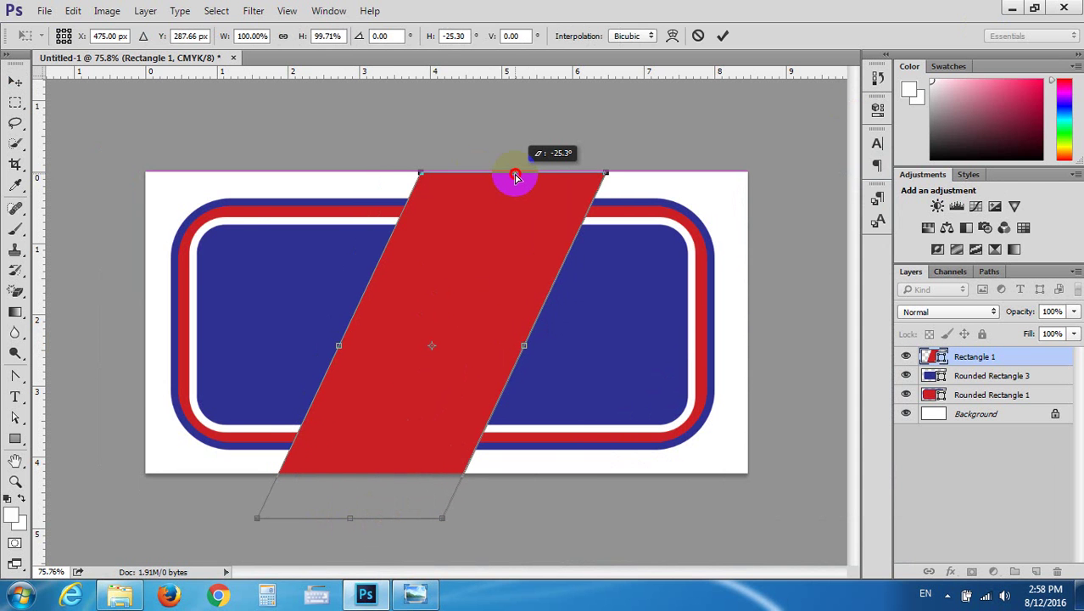
pyautogui.doubleClick(437, 376)
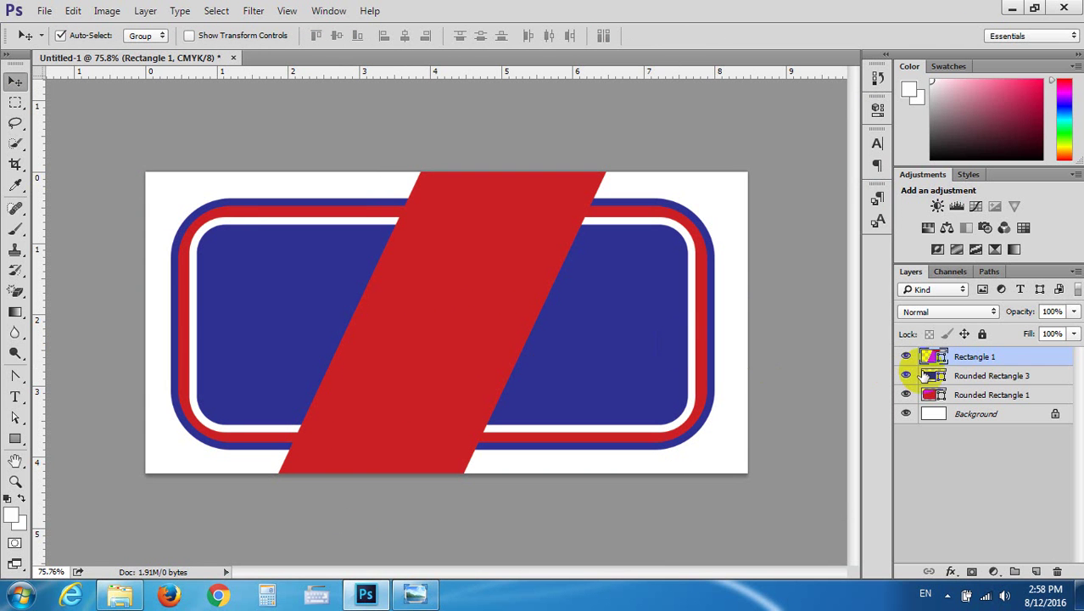
# Clip the red band inside the navy rounded rectangle, then compare it with the TV3 reference
pyautogui.moveTo(923, 376); pyautogui.dragTo(943, 360)
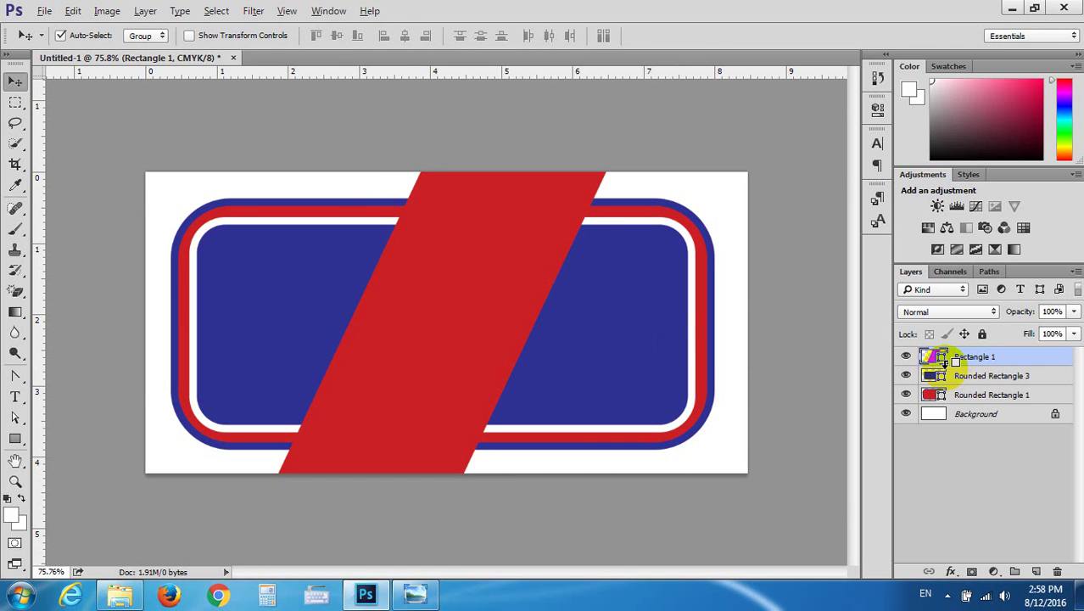
pyautogui.keyDown('alt'); pyautogui.click(943, 364); pyautogui.keyUp('alt')
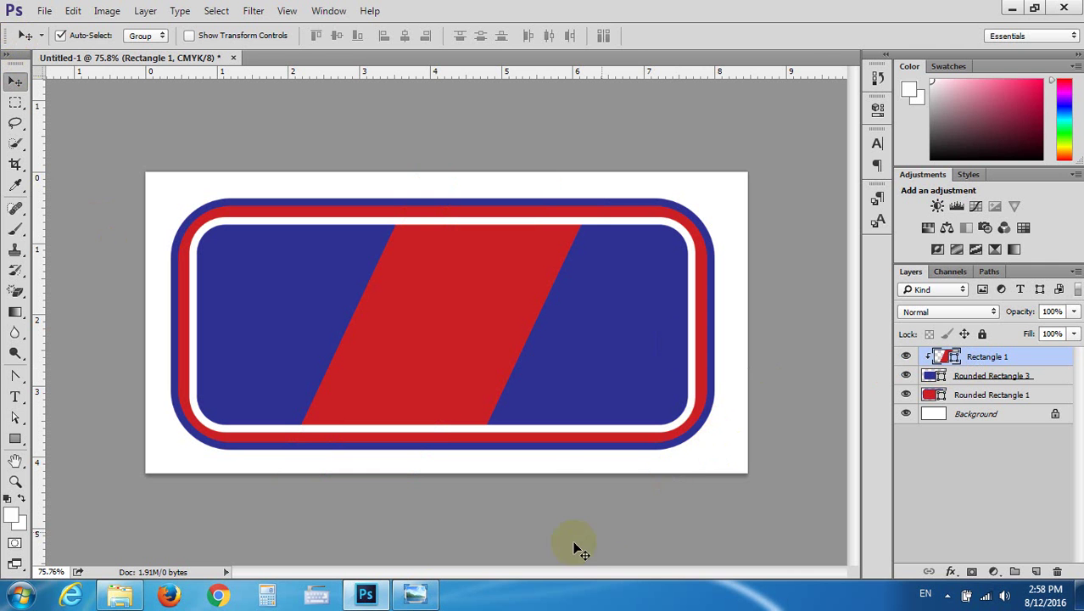
pyautogui.click(418, 591)
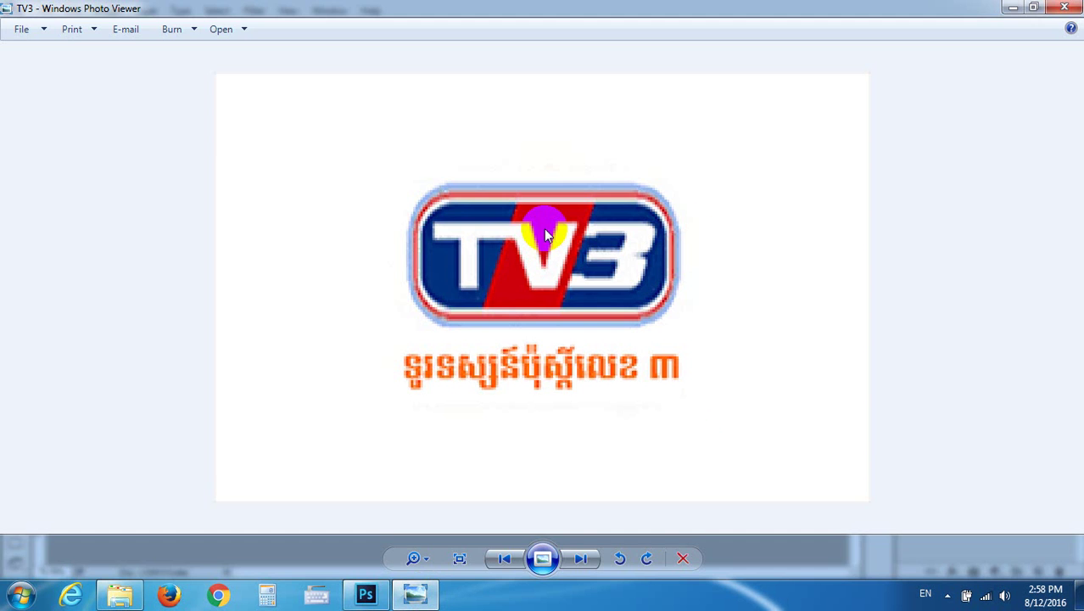
# Re-skew Rectangle 1 into a more upright parallelogram splitting the navy centre in two
pyautogui.click(1012, 8)
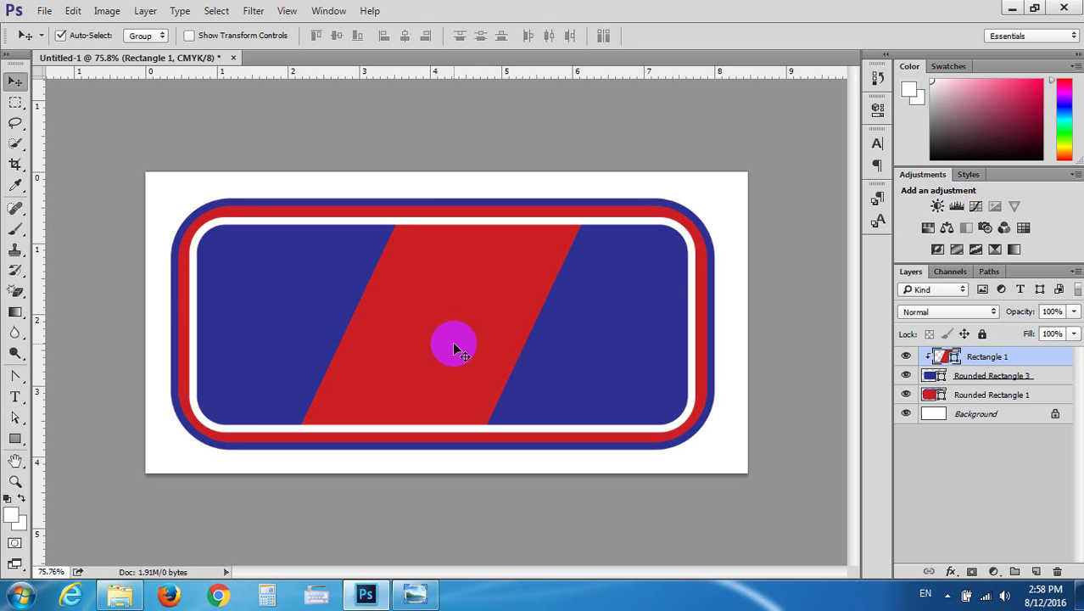
pyautogui.click(992, 357)
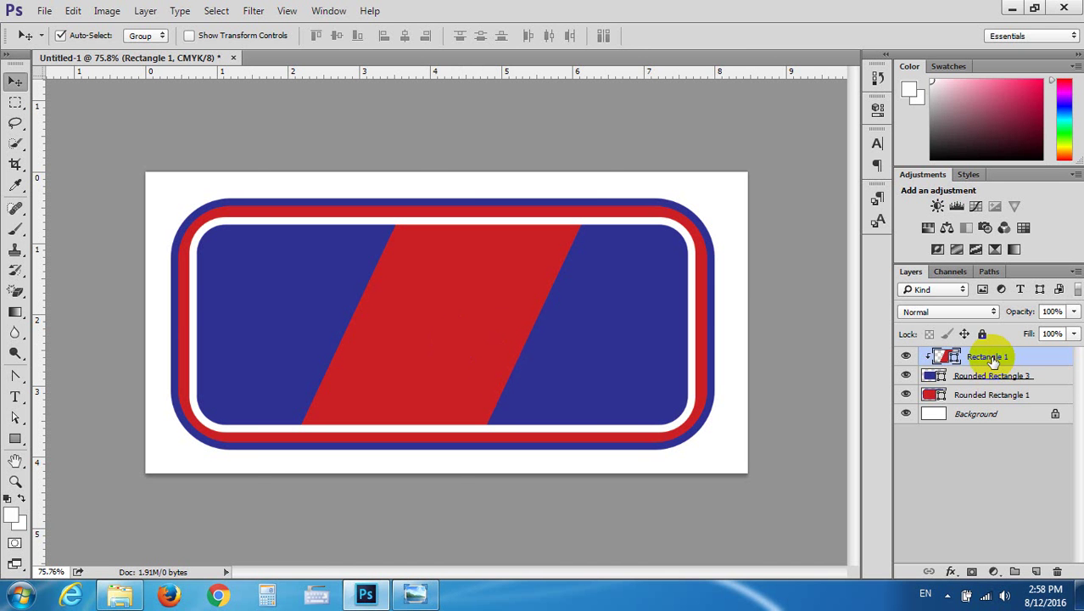
pyautogui.hotkey('ctrl', 't')
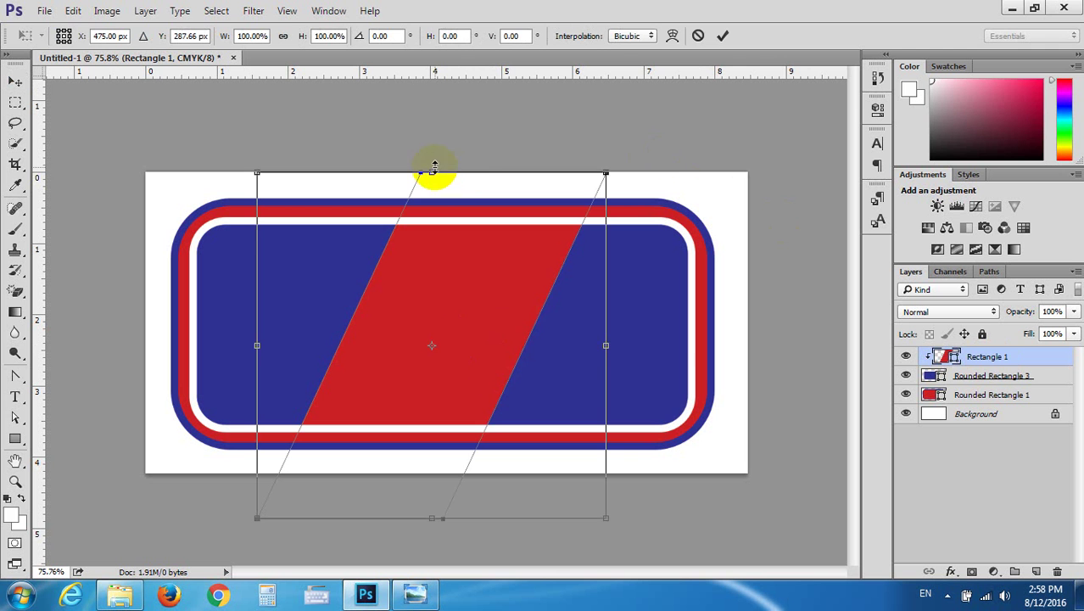
pyautogui.rightClick(434, 259)
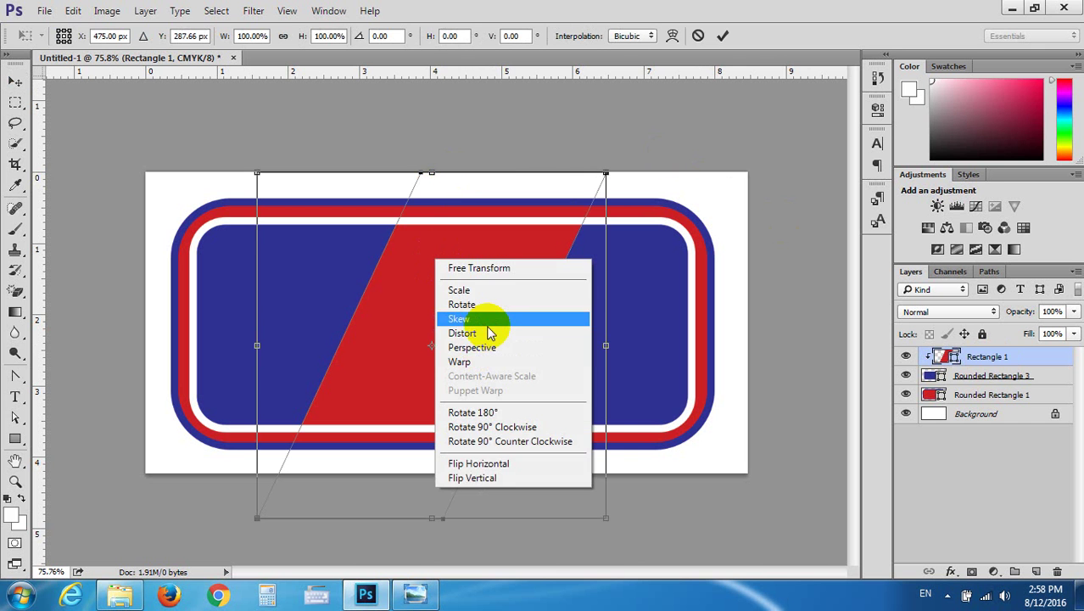
pyautogui.click(475, 319)
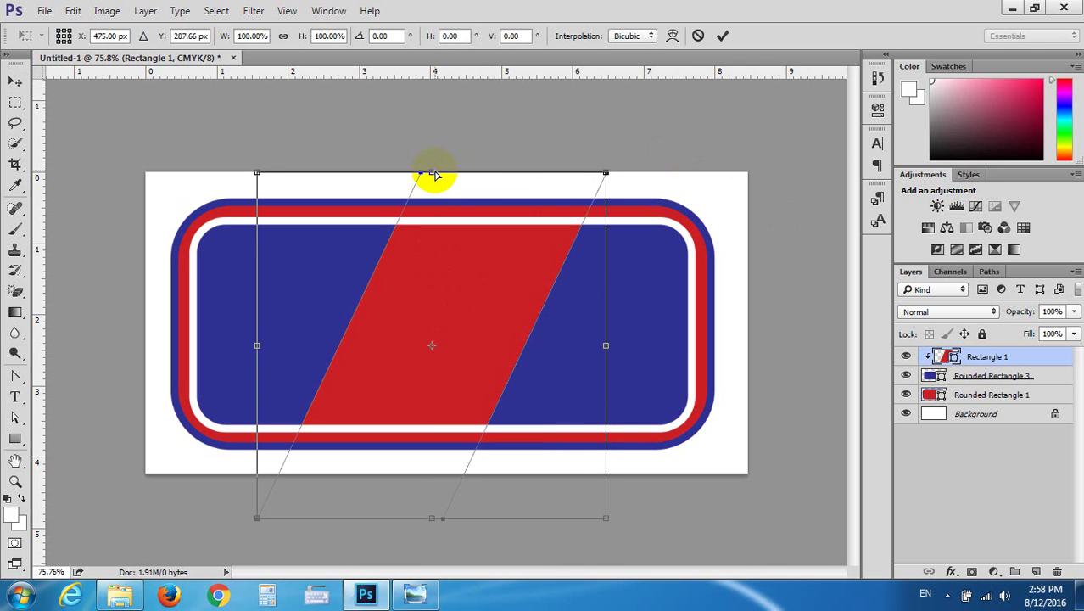
pyautogui.moveTo(434, 174); pyautogui.dragTo(422, 173)
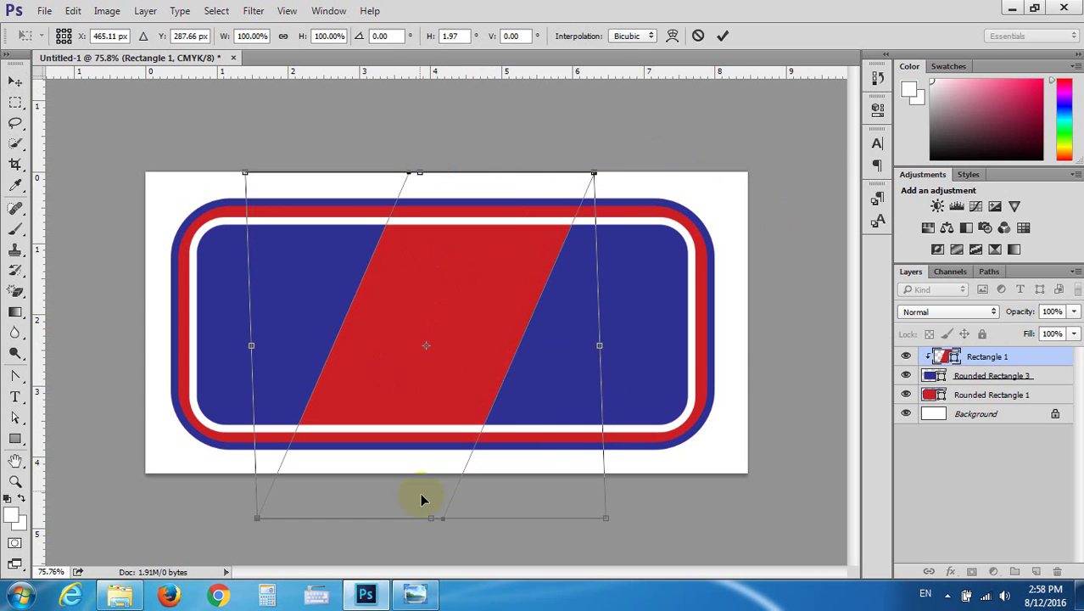
pyautogui.moveTo(431, 517); pyautogui.dragTo(461, 517)
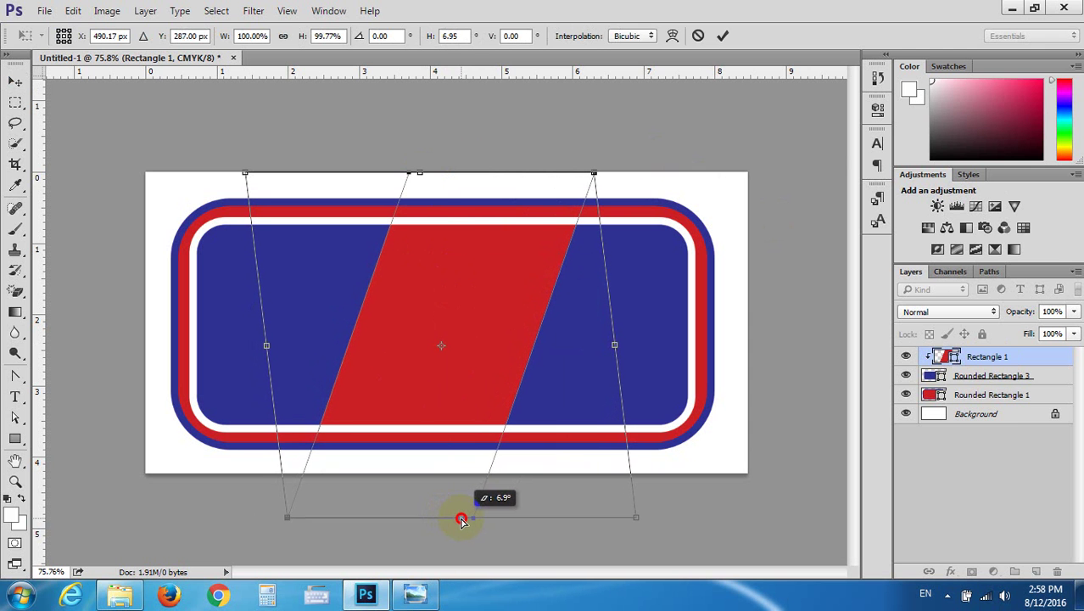
pyautogui.moveTo(419, 173); pyautogui.dragTo(413, 174)
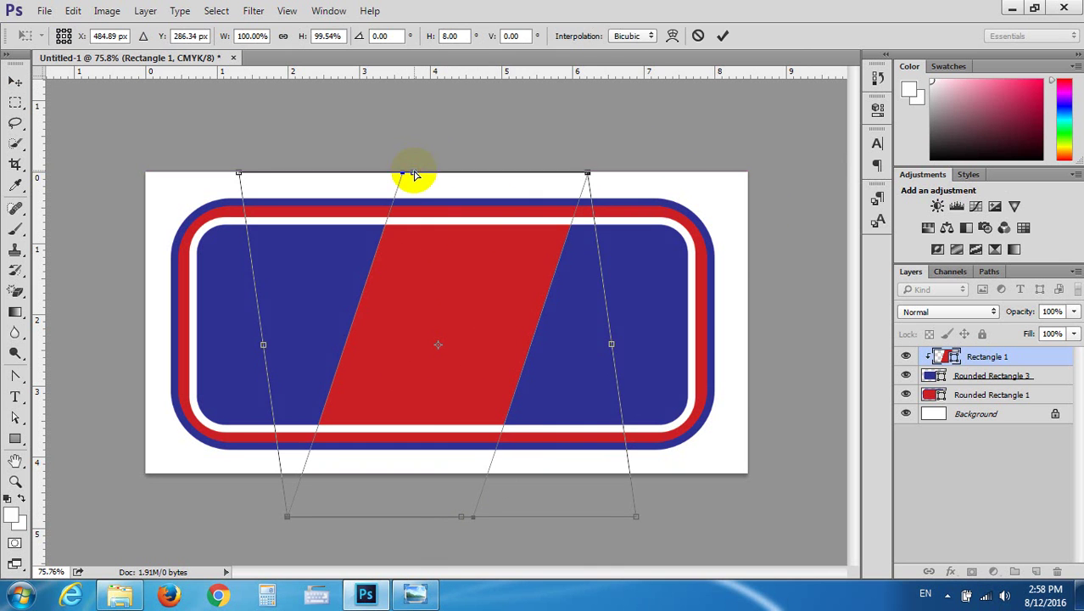
pyautogui.doubleClick(413, 292)
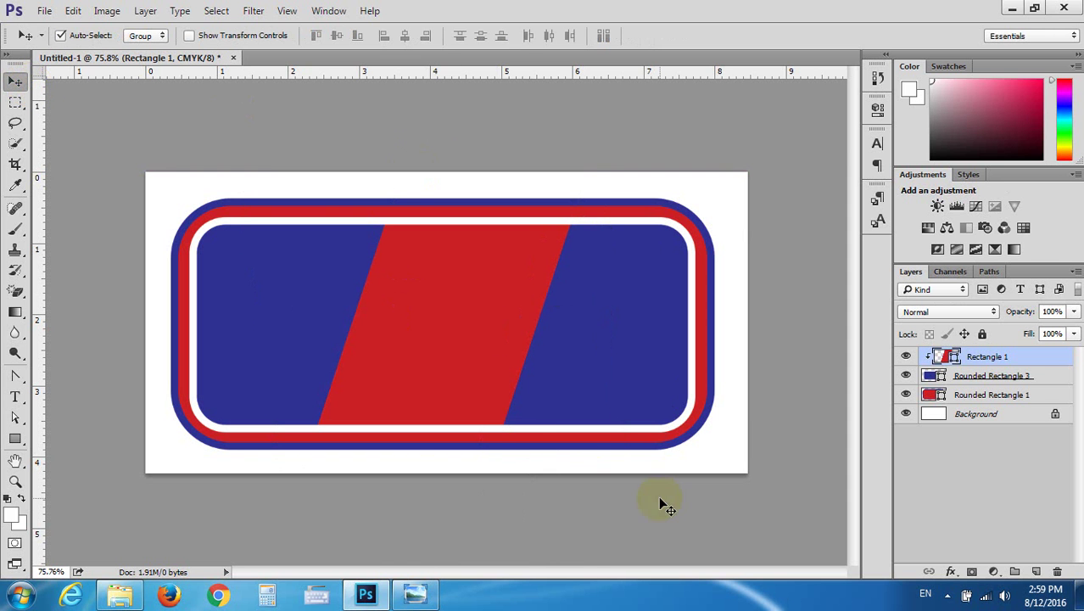
pyautogui.click(415, 594)
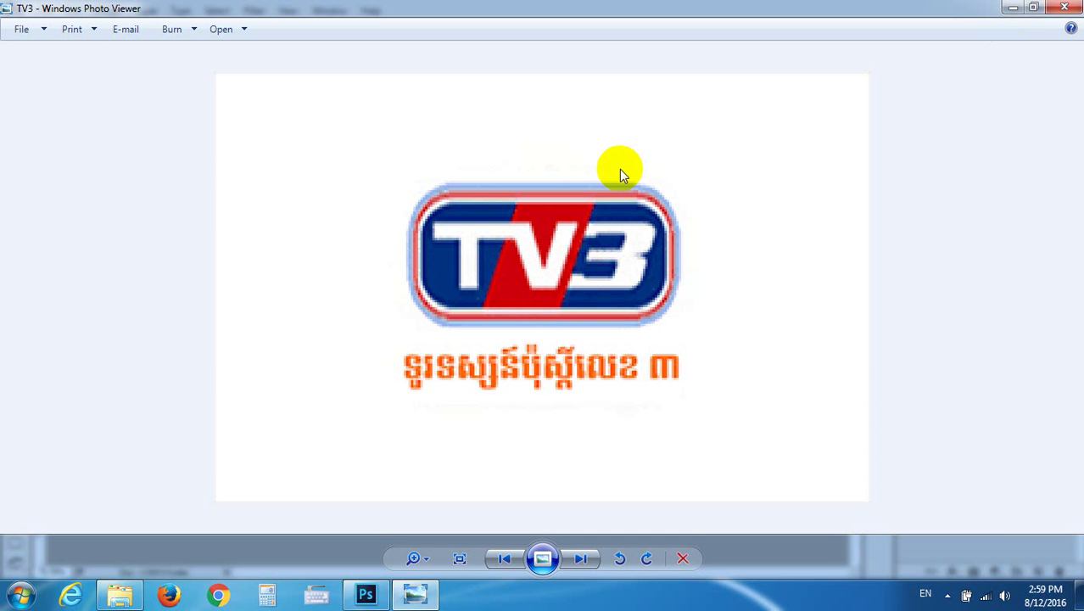
pyautogui.scroll(3, 438, 266)
pyautogui.scroll(1, 409, 213)
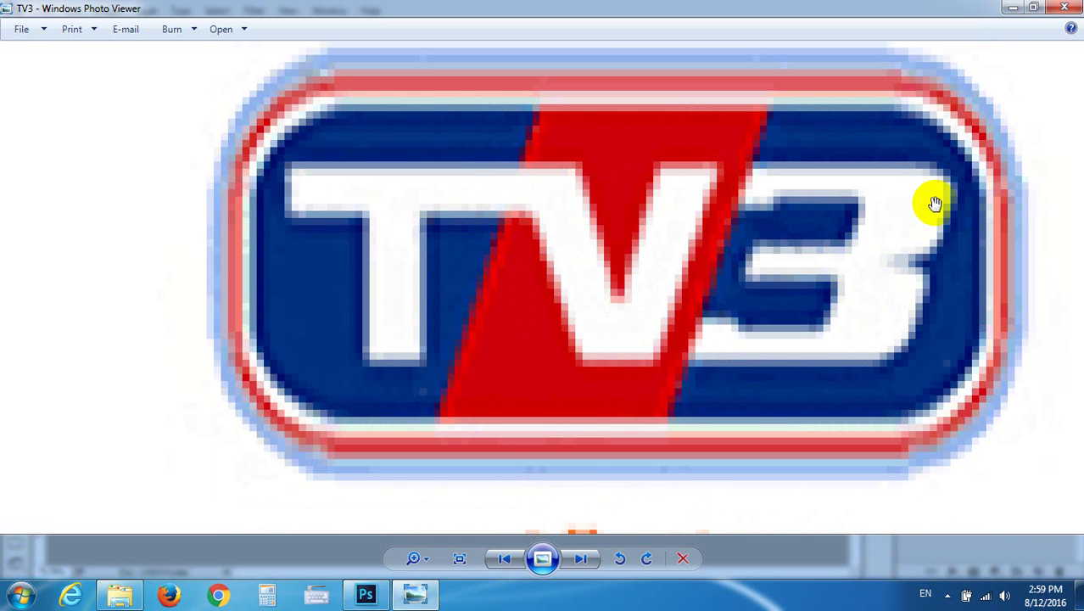
pyautogui.scroll(-3, 836, 194)
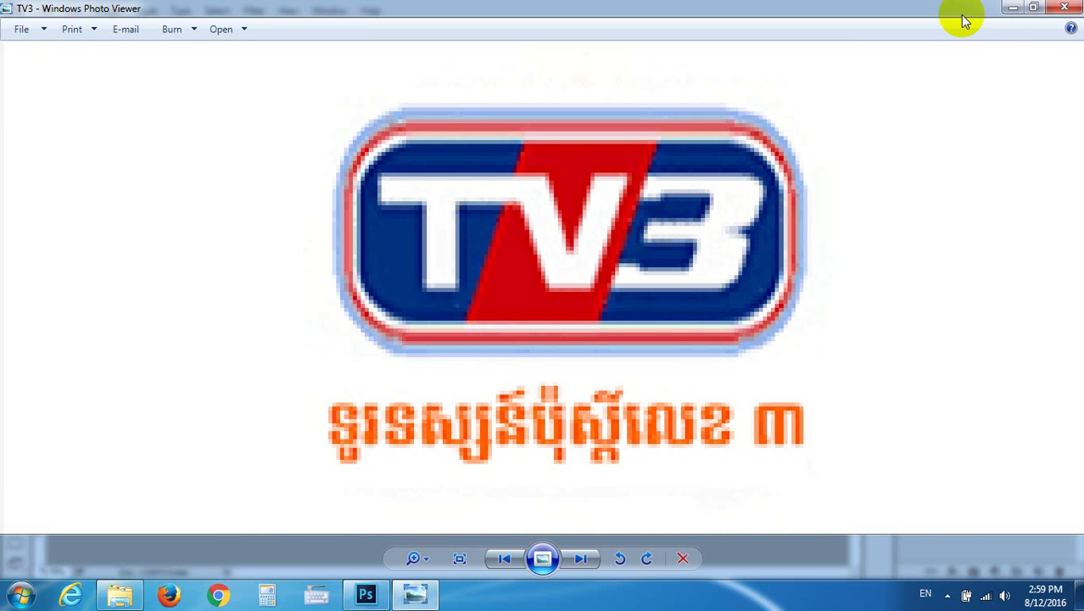
pyautogui.click(1011, 7)
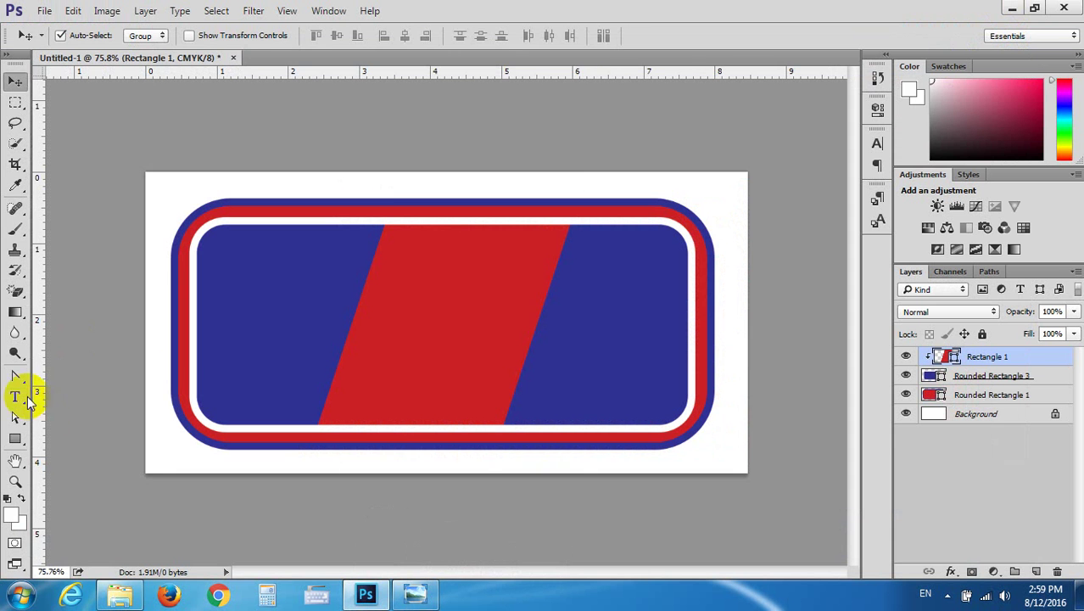
# Type the text 'TV' on the left side of the navy panel
pyautogui.click(15, 397)
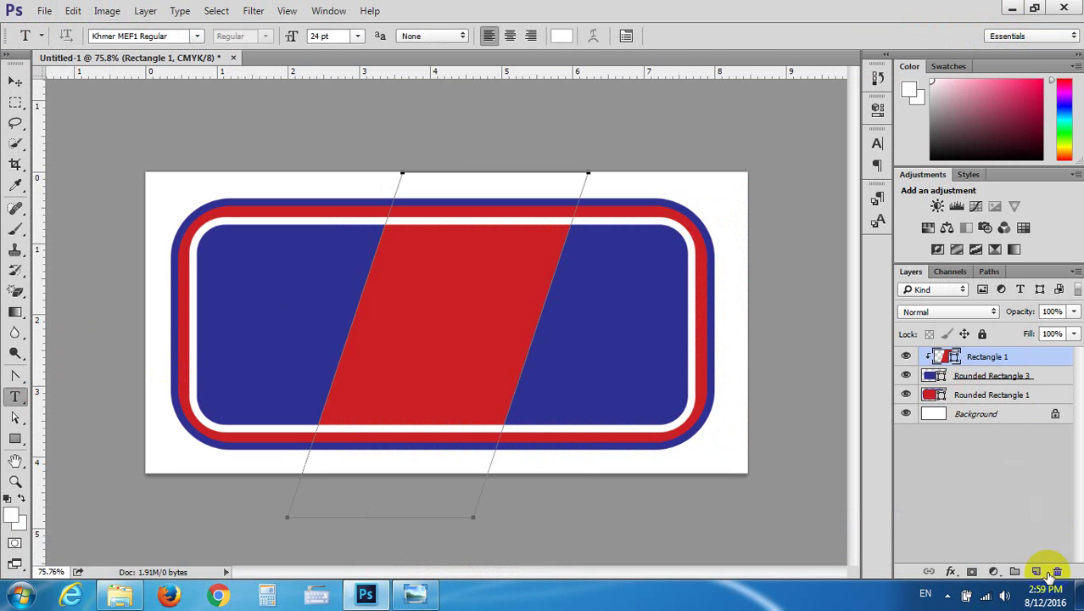
pyautogui.click(379, 407)
pyautogui.click(233, 340)
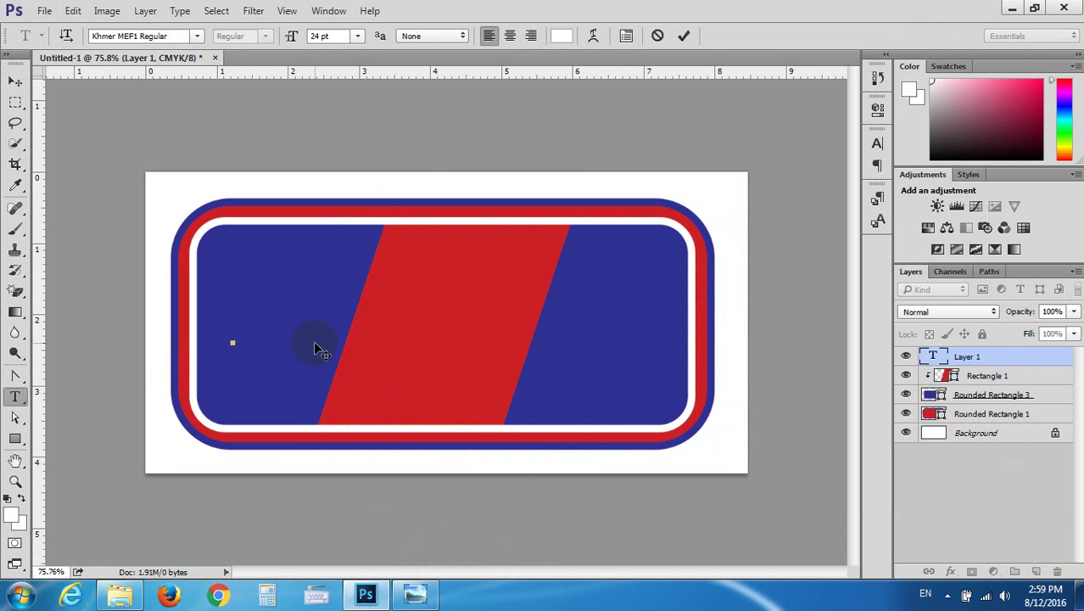
pyautogui.write('t')
pyautogui.press('BackSpace')
pyautogui.write('T')
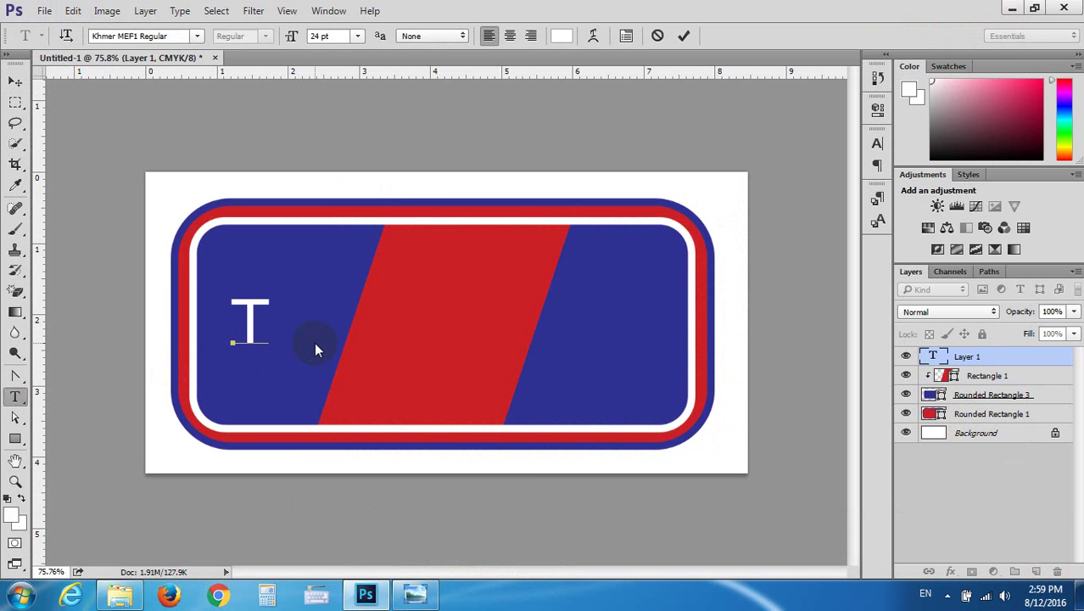
pyautogui.write('V')
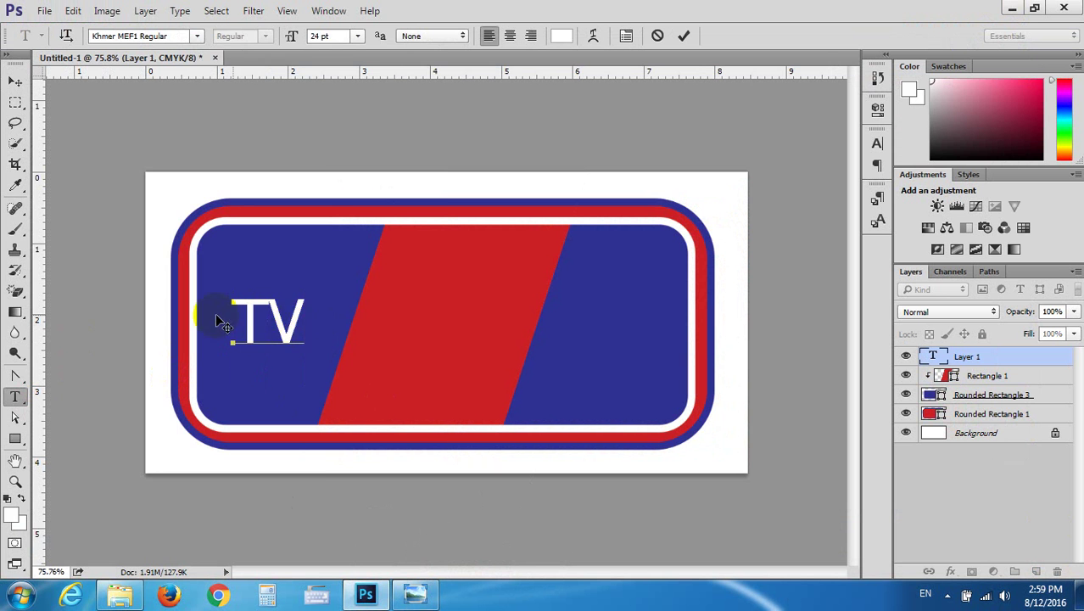
# Set the TV text to Arial Bold and finish editing
pyautogui.hotkey('ctrl', 'a')
pyautogui.click(197, 36)
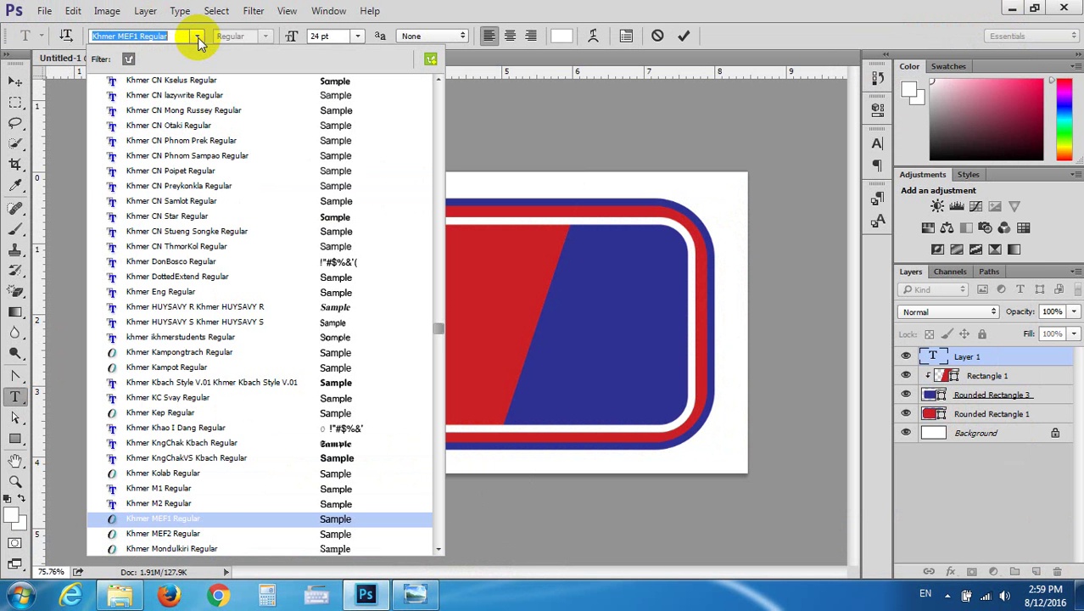
pyautogui.write('ar')
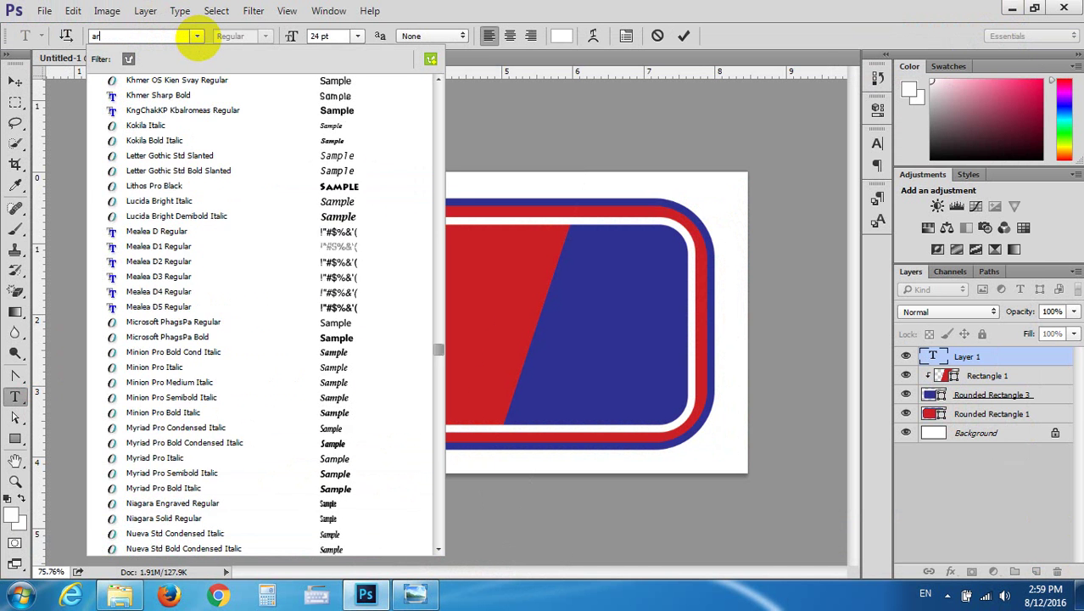
pyautogui.write('ia')
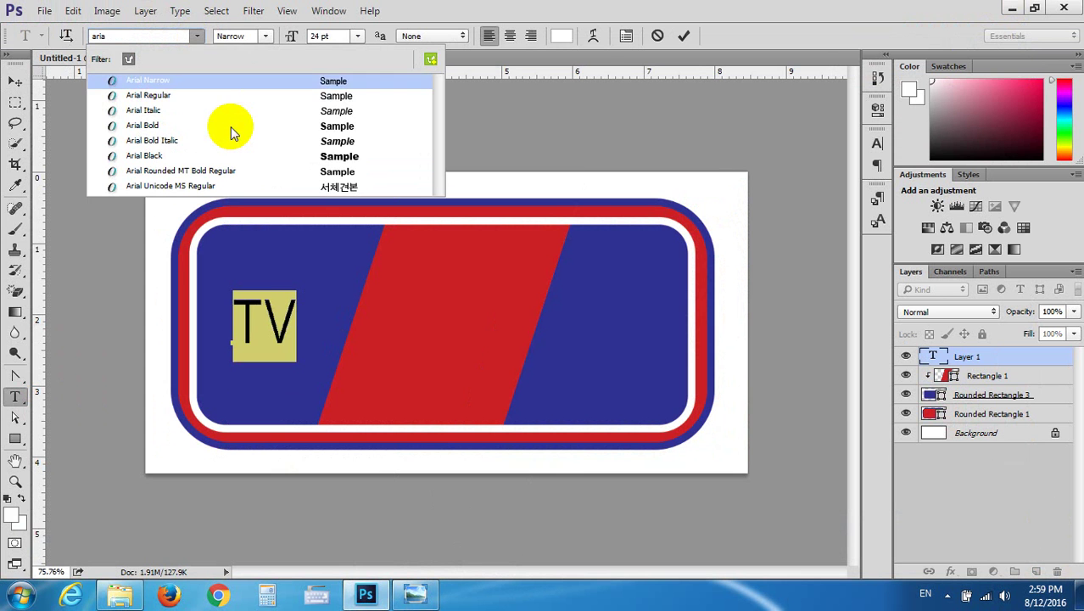
pyautogui.click(218, 125)
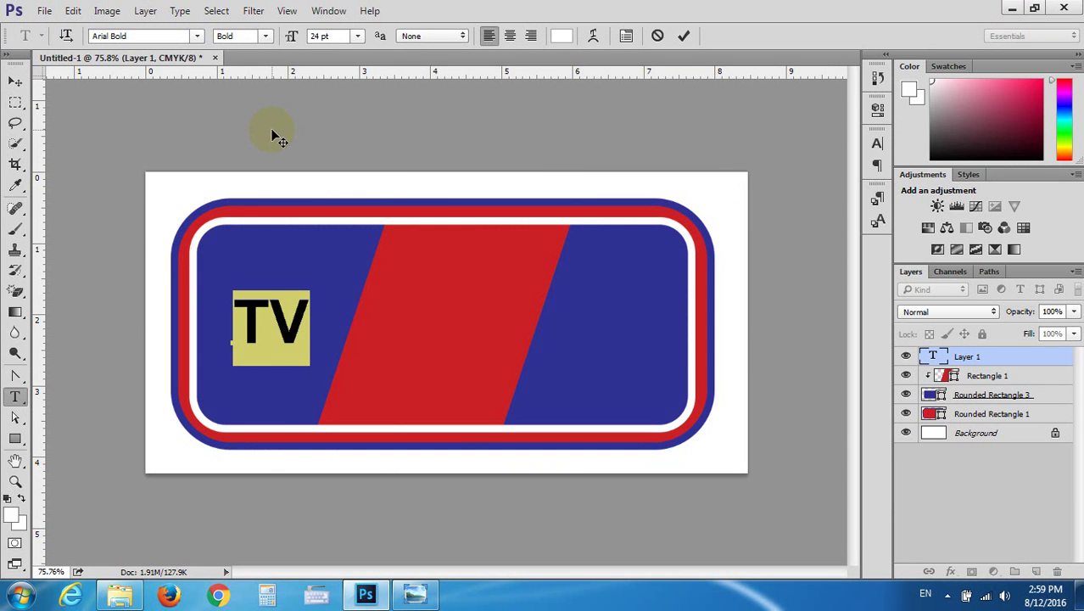
pyautogui.click(15, 80)
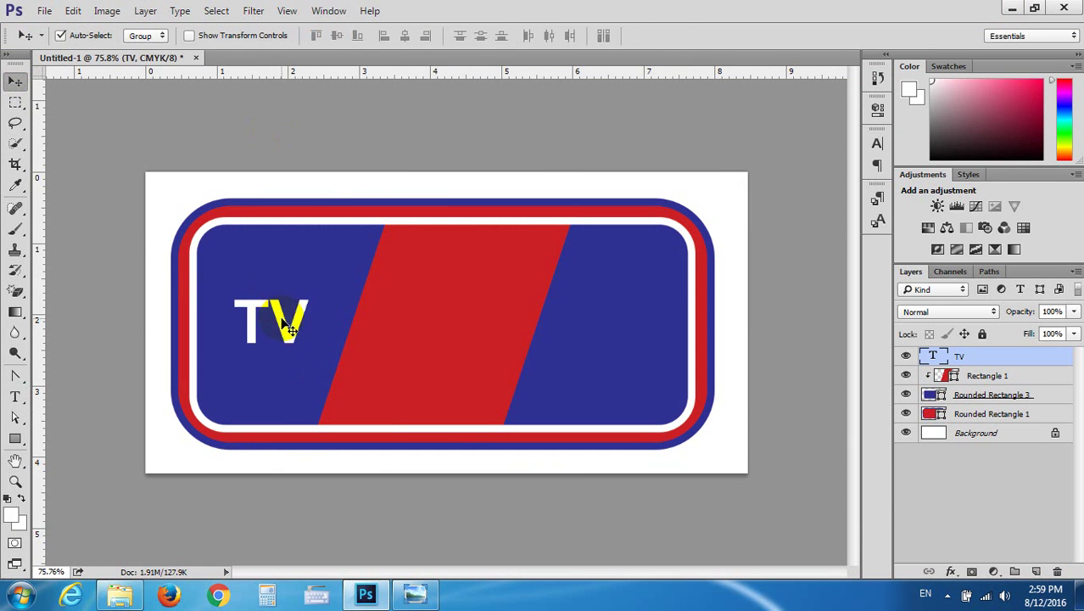
# Scale the TV text to about 310% and move it so the V overlaps the red stripe
pyautogui.hotkey('ctrl', 't')
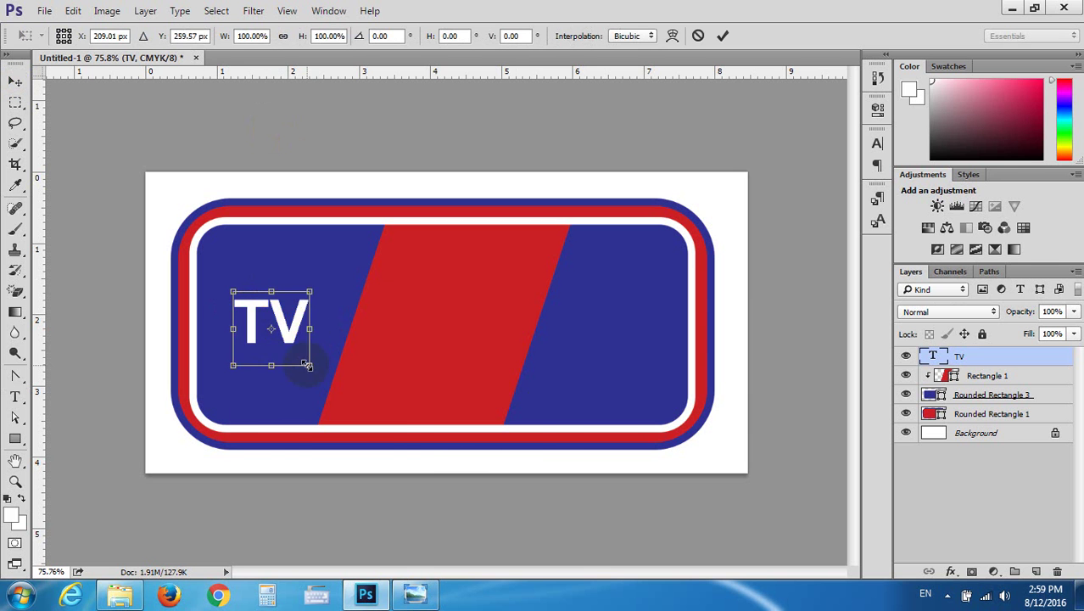
pyautogui.moveTo(307, 364); pyautogui.dragTo(537, 452)
pyautogui.moveTo(433, 396); pyautogui.dragTo(446, 330)
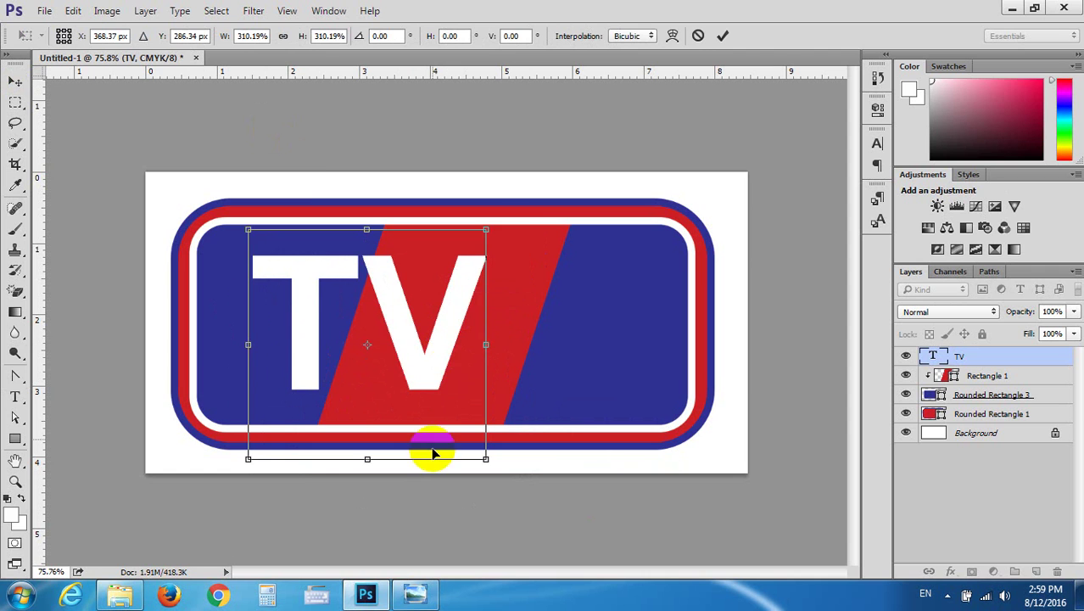
pyautogui.click(415, 593)
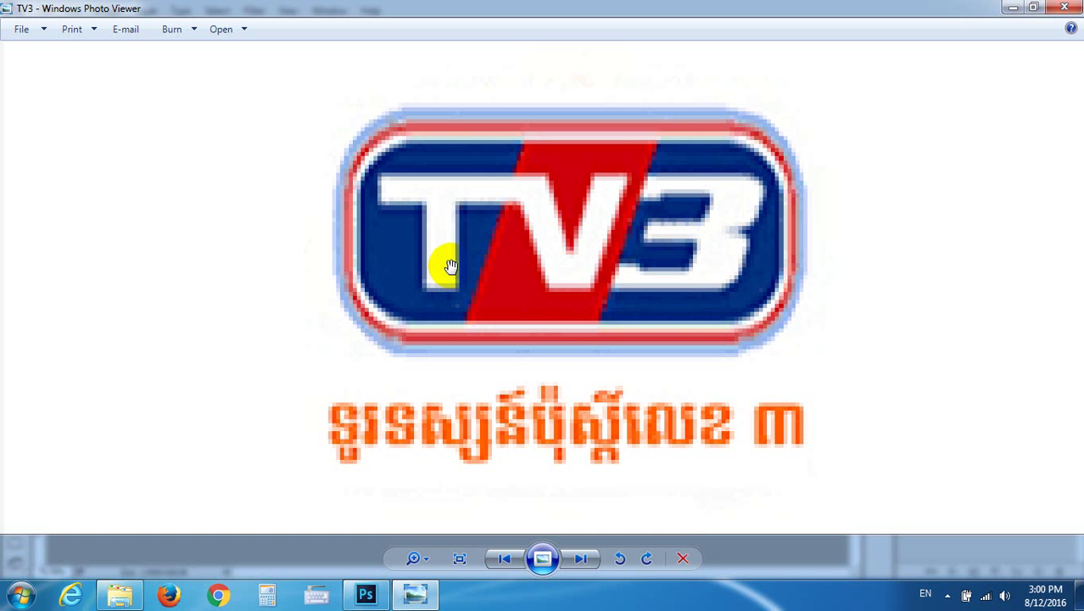
pyautogui.moveTo(519, 201)
pyautogui.mouseDown()
pyautogui.moveTo(526, 216)
pyautogui.moveTo(509, 181)
pyautogui.mouseUp()
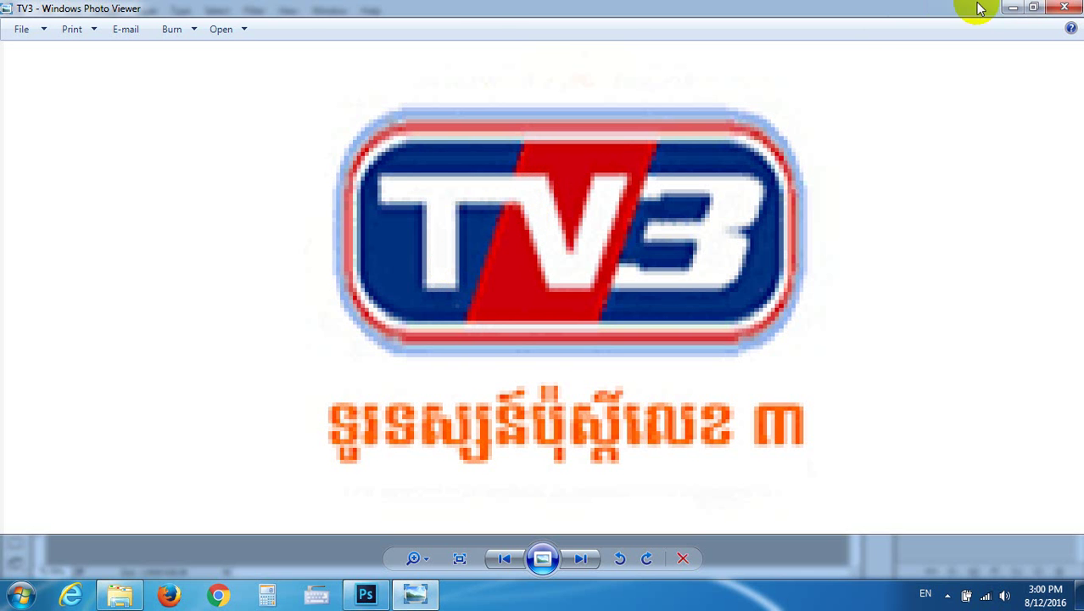
pyautogui.click(1012, 7)
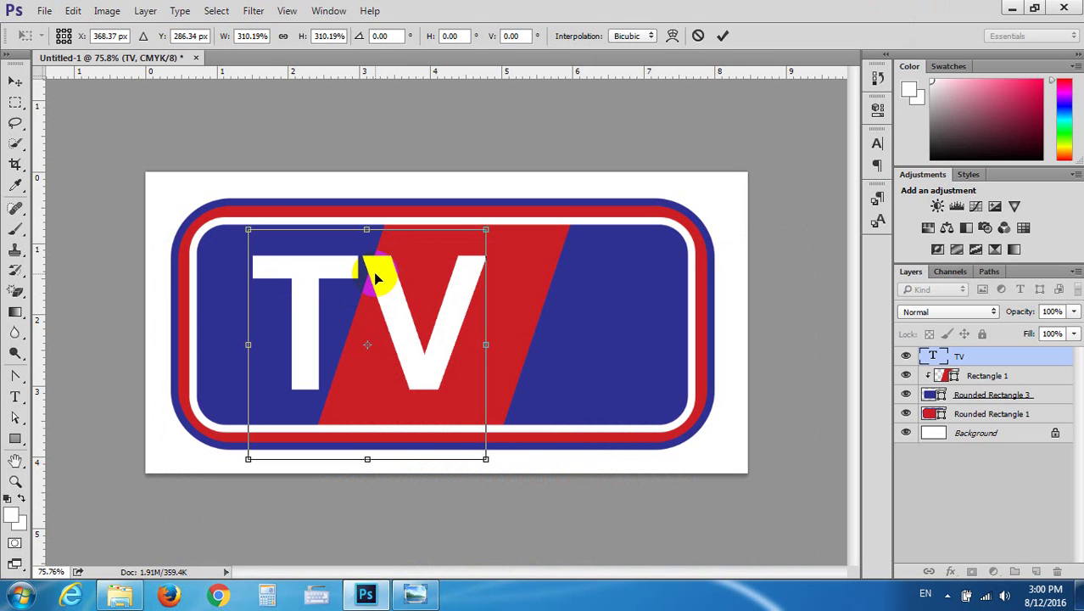
pyautogui.press('Return')
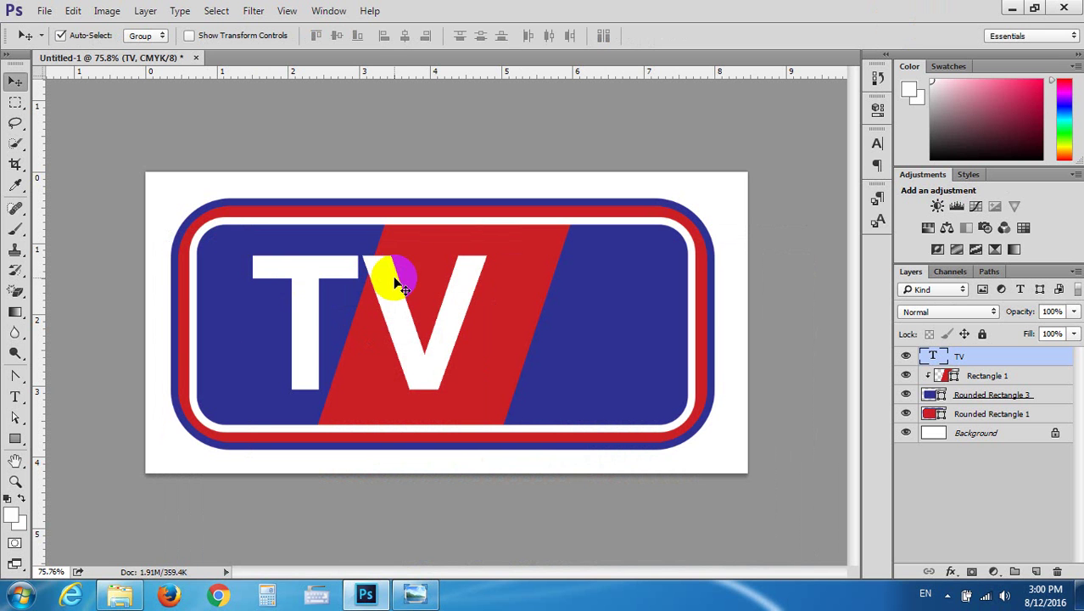
pyautogui.rightClick(957, 360)
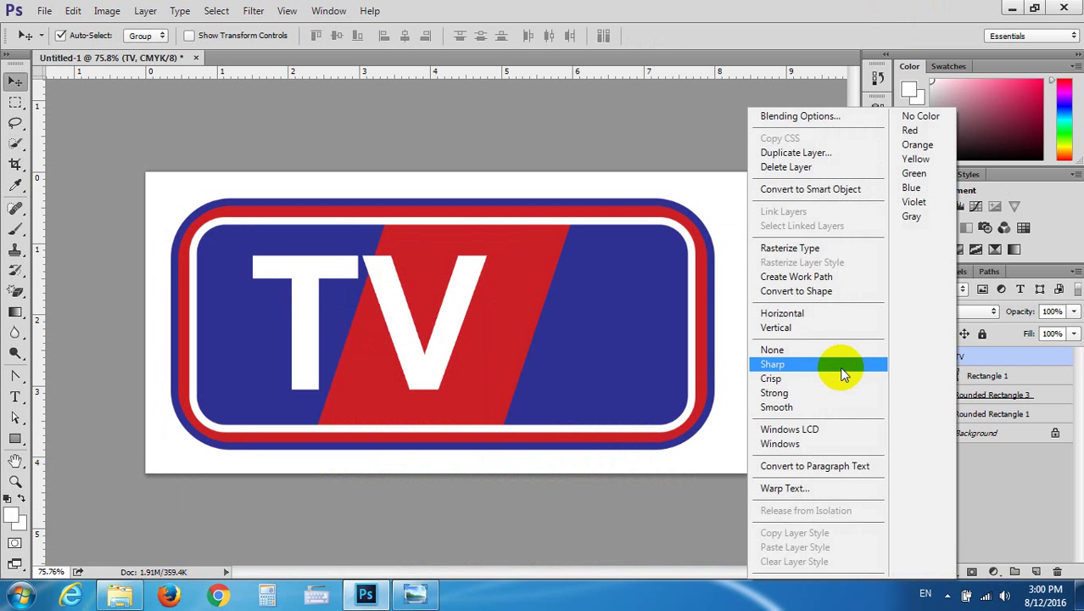
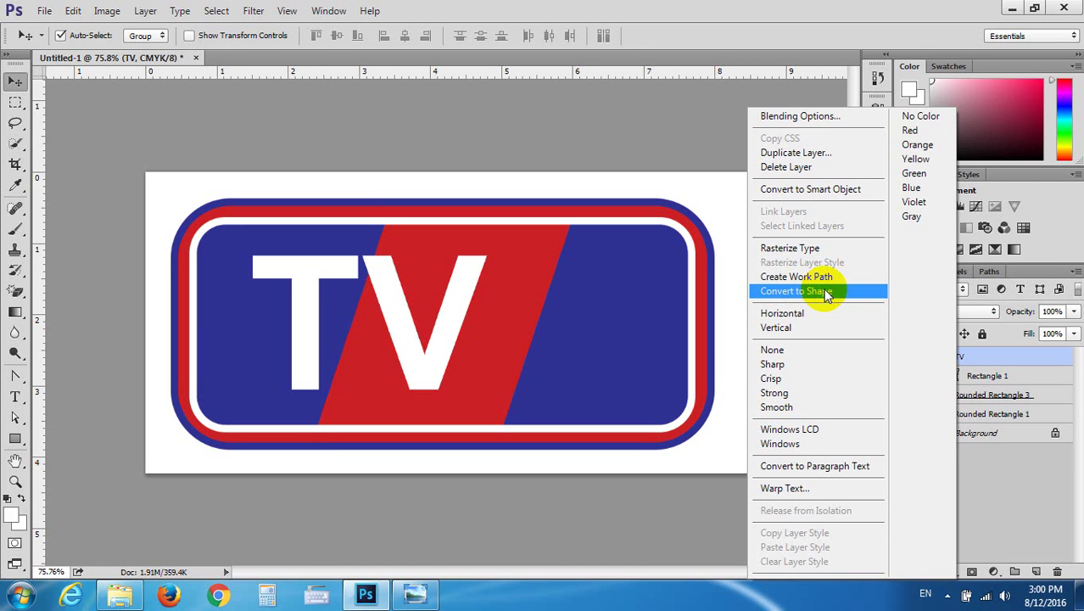
# Convert the TV type layer into an editable shape layer
pyautogui.click(825, 293)
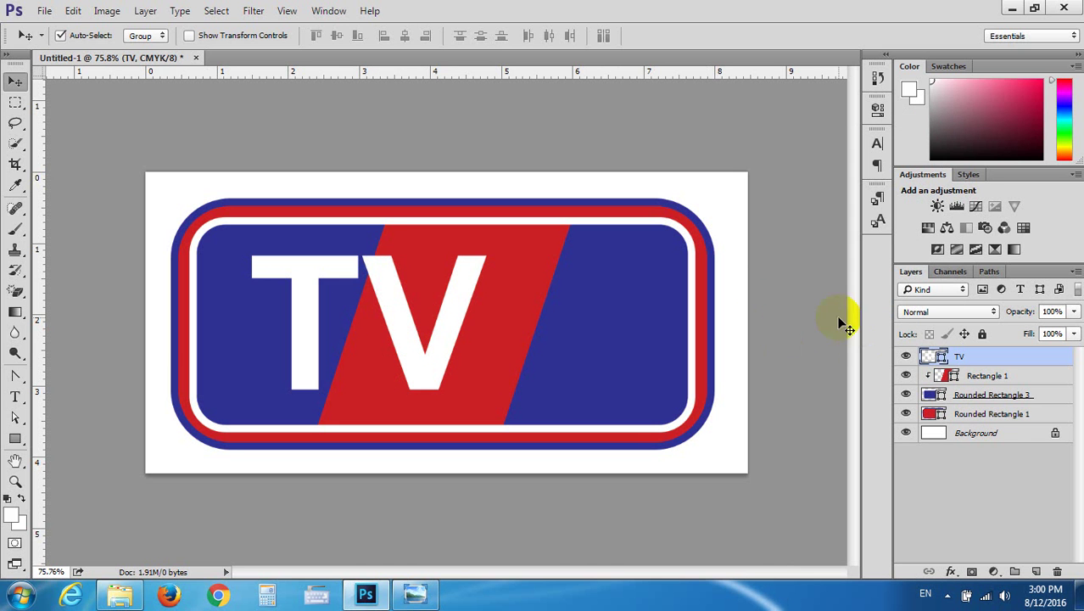
# Raise the V's inner notch point with the Direct Selection tool
pyautogui.click(15, 416)
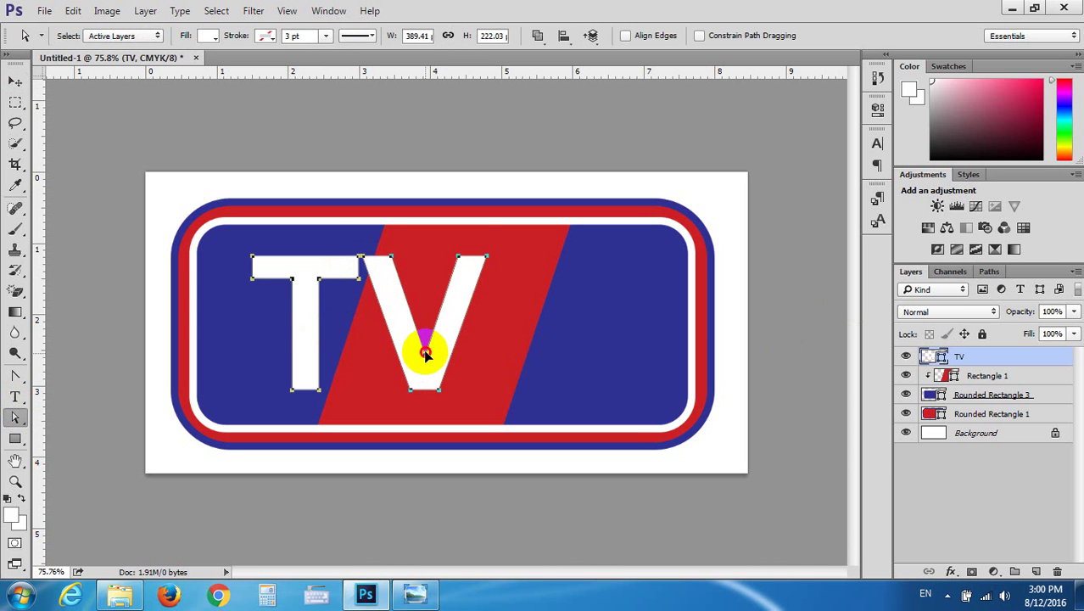
pyautogui.moveTo(424, 373); pyautogui.dragTo(427, 337)
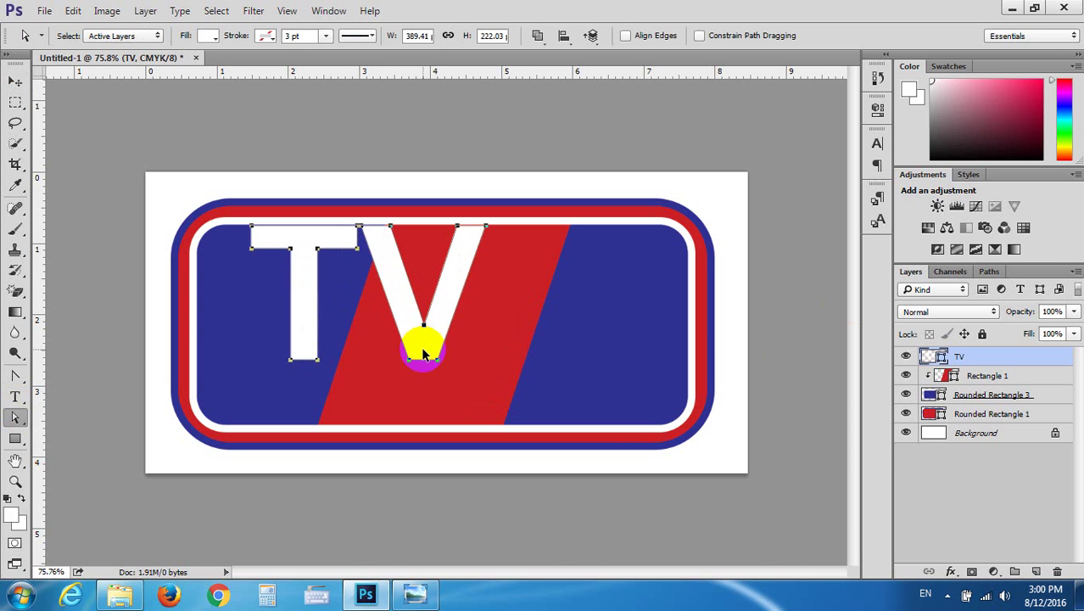
pyautogui.hotkey('ctrl', 'z')
pyautogui.scroll(2, 424, 359)
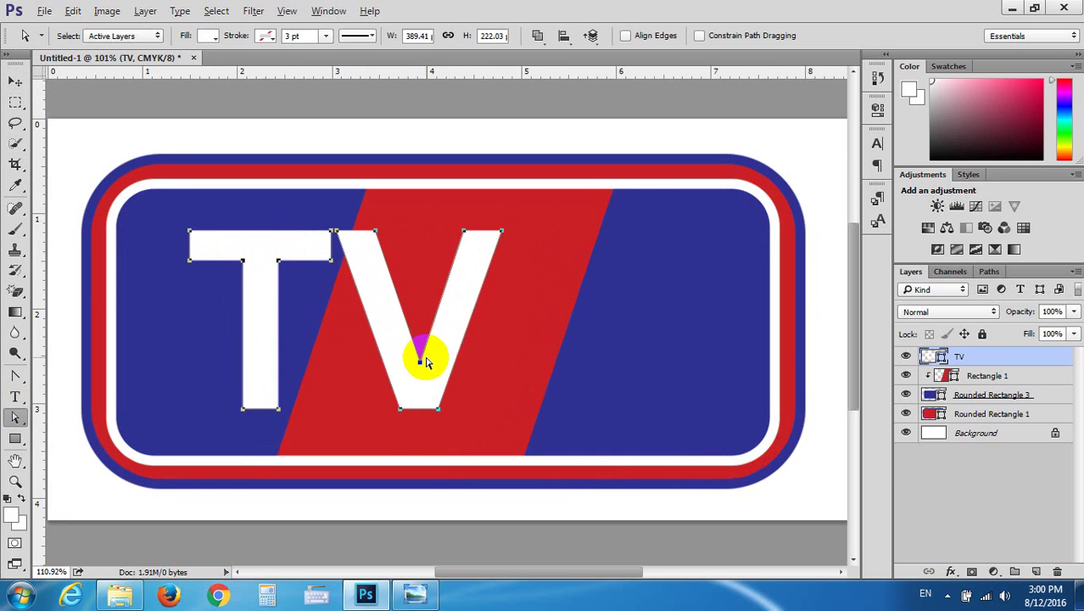
pyautogui.scroll(1, 416, 361)
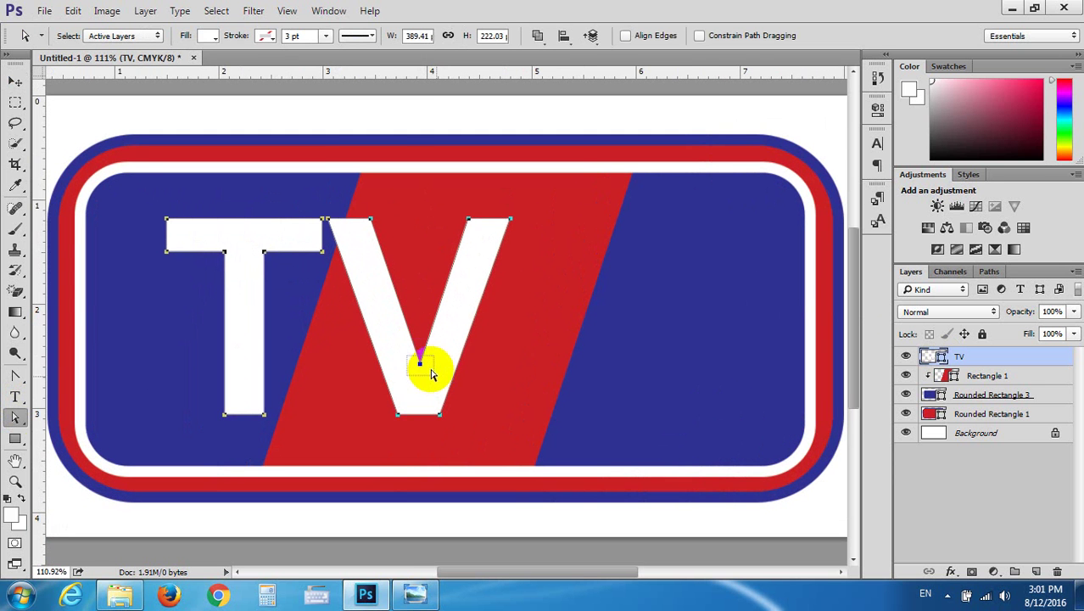
pyautogui.moveTo(416, 360); pyautogui.dragTo(420, 334)
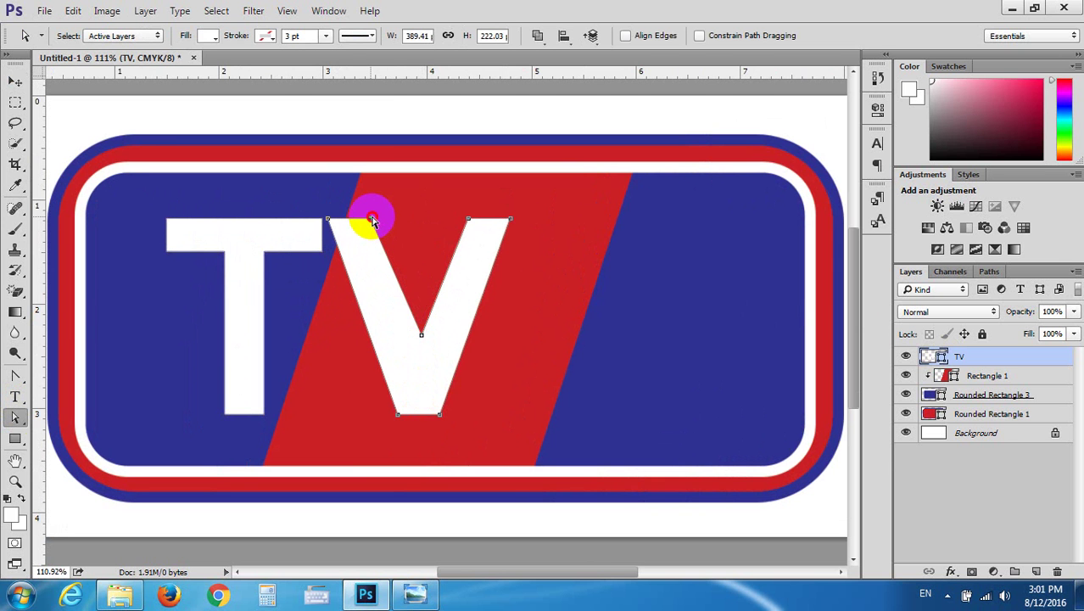
# Pull the V's top inner corners inward and fine-tune the raised notch point
pyautogui.moveTo(370, 224); pyautogui.dragTo(389, 220)
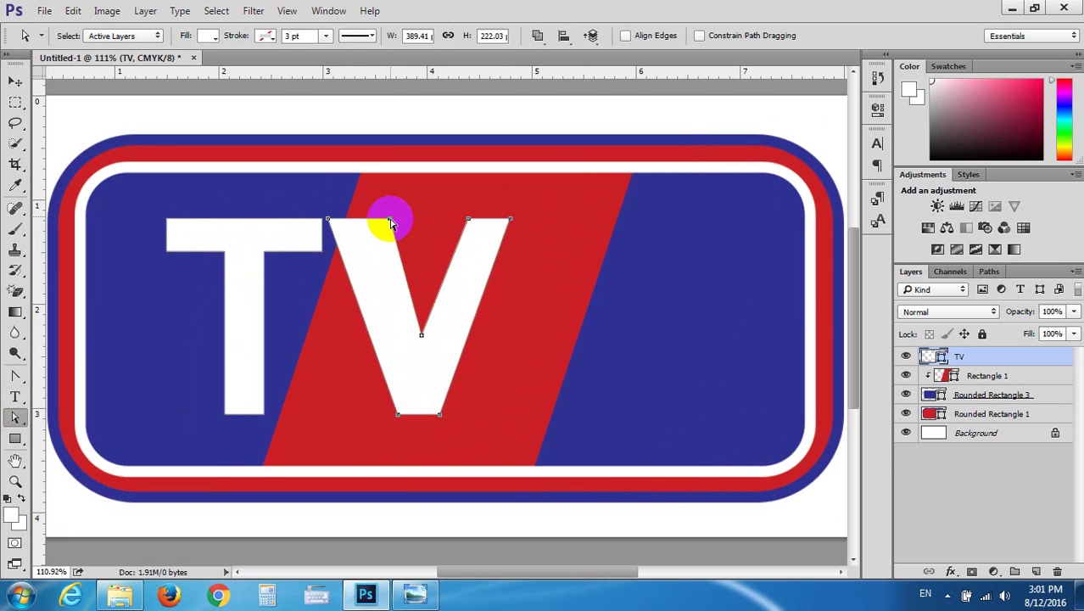
pyautogui.moveTo(468, 221); pyautogui.dragTo(449, 220)
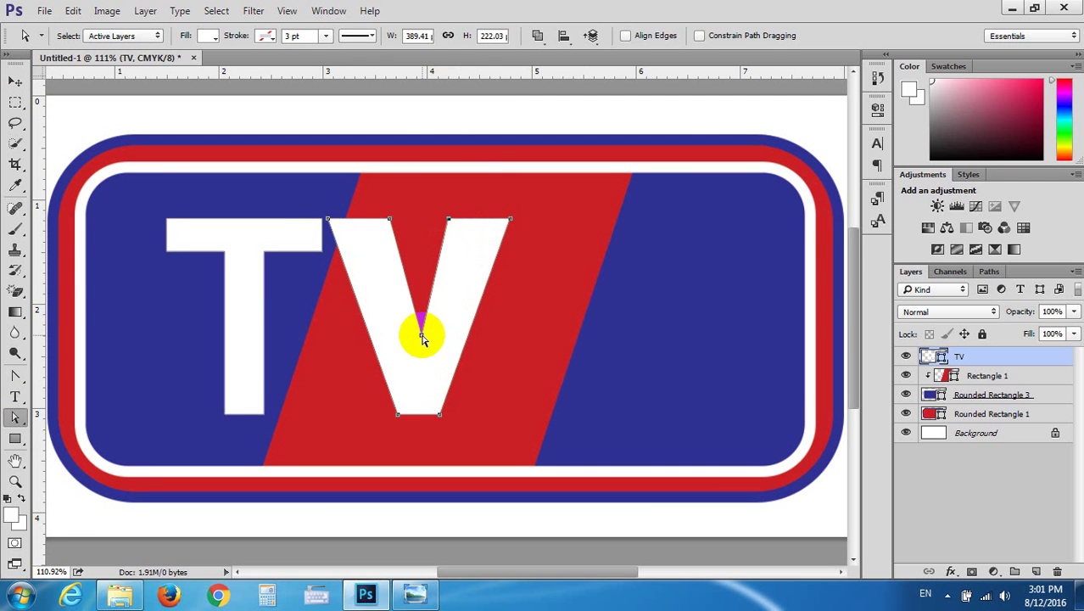
pyautogui.moveTo(421, 334); pyautogui.dragTo(422, 320)
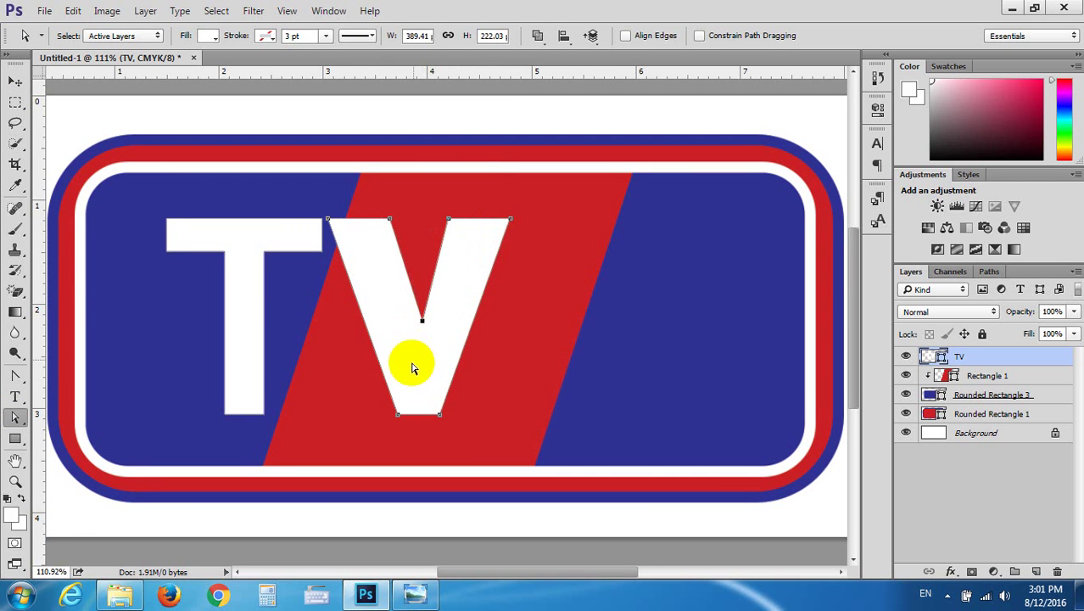
pyautogui.moveTo(435, 412); pyautogui.dragTo(453, 402)
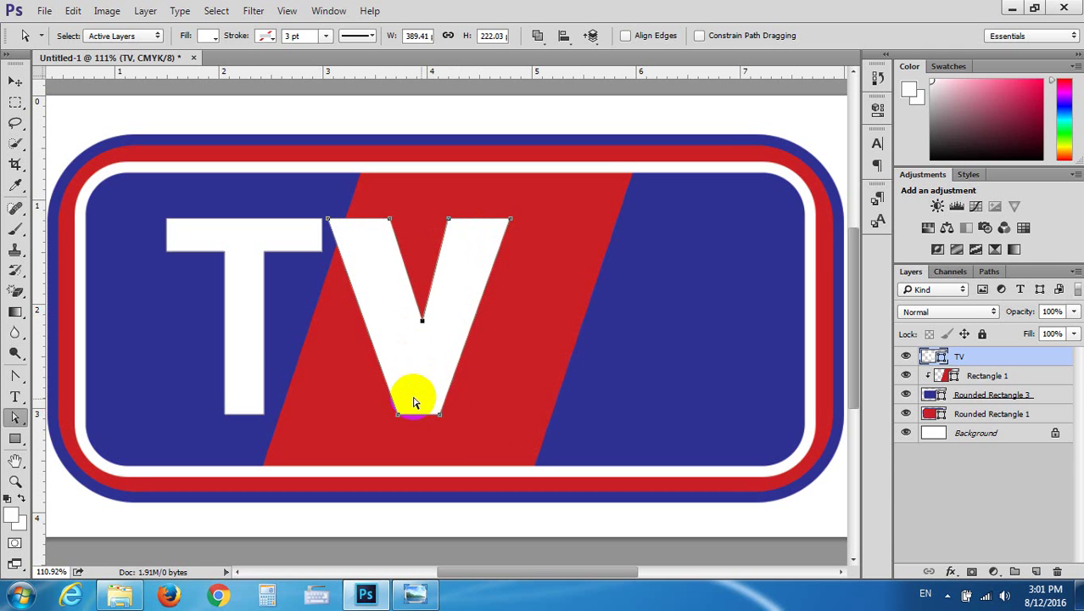
pyautogui.moveTo(421, 322); pyautogui.dragTo(418, 318)
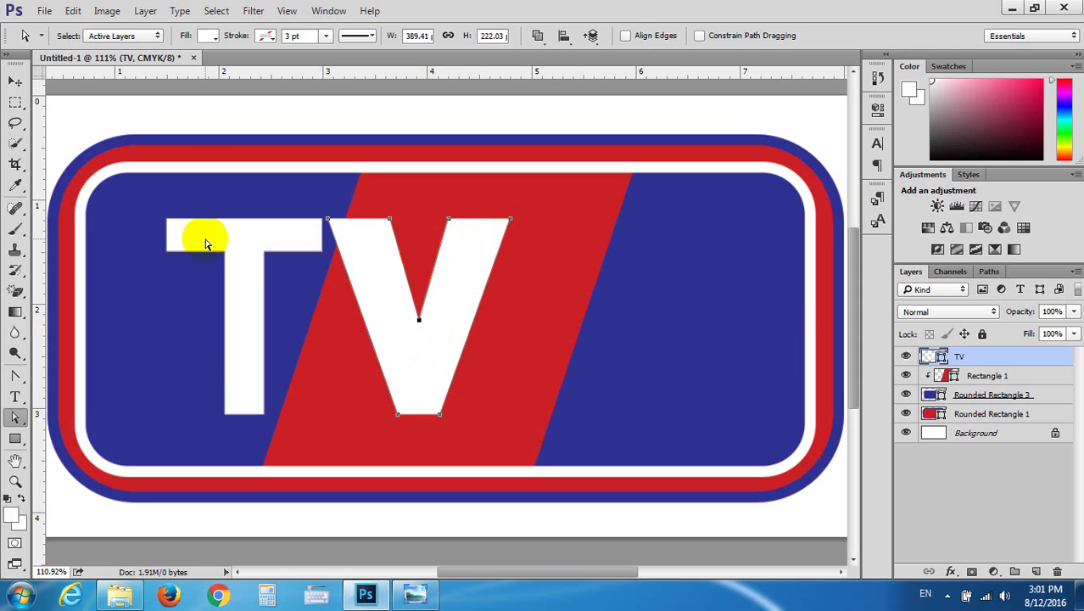
pyautogui.click(256, 248)
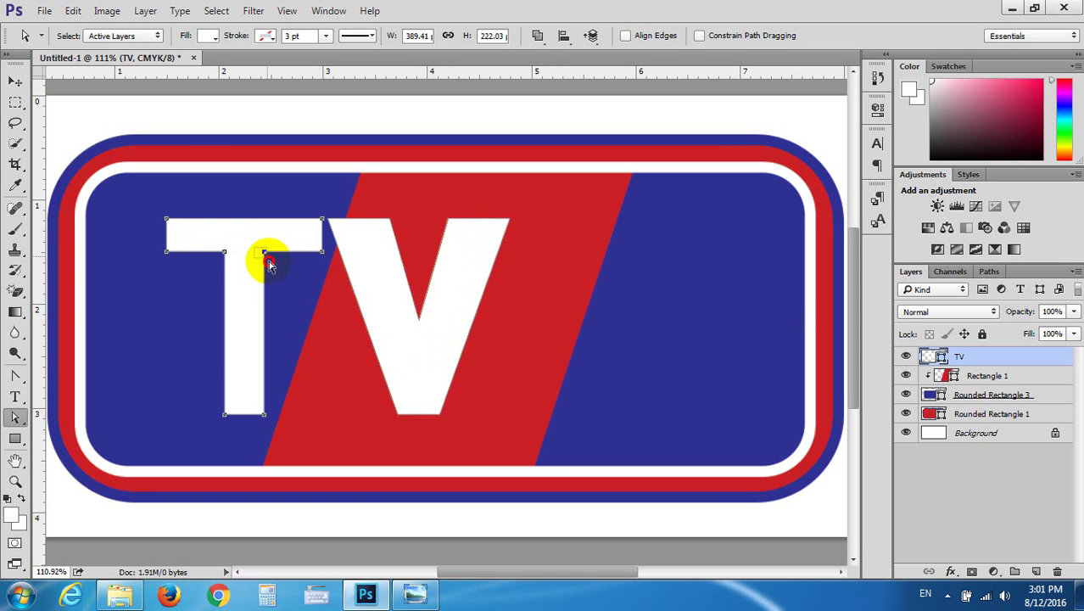
# Thicken the T's crossbar by lowering both underside corner anchors two nudges
pyautogui.click(265, 251)
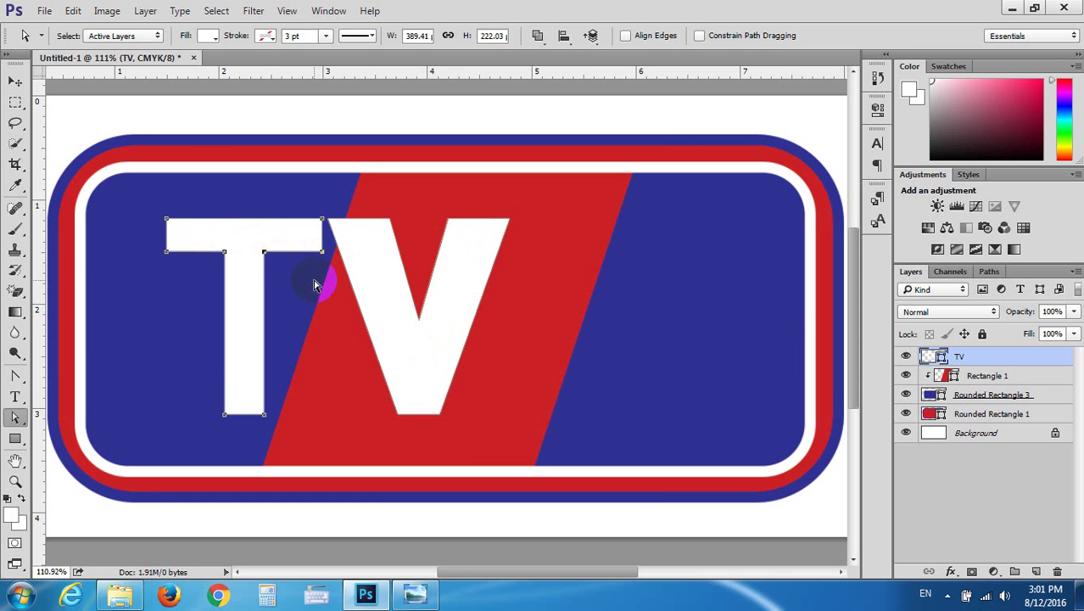
pyautogui.press('Down')
pyautogui.press('Down')
pyautogui.press('Down')
pyautogui.press('Down')
pyautogui.press('Down')
pyautogui.press('Down')
pyautogui.press('Down')
pyautogui.press('Down')
pyautogui.press('Down')
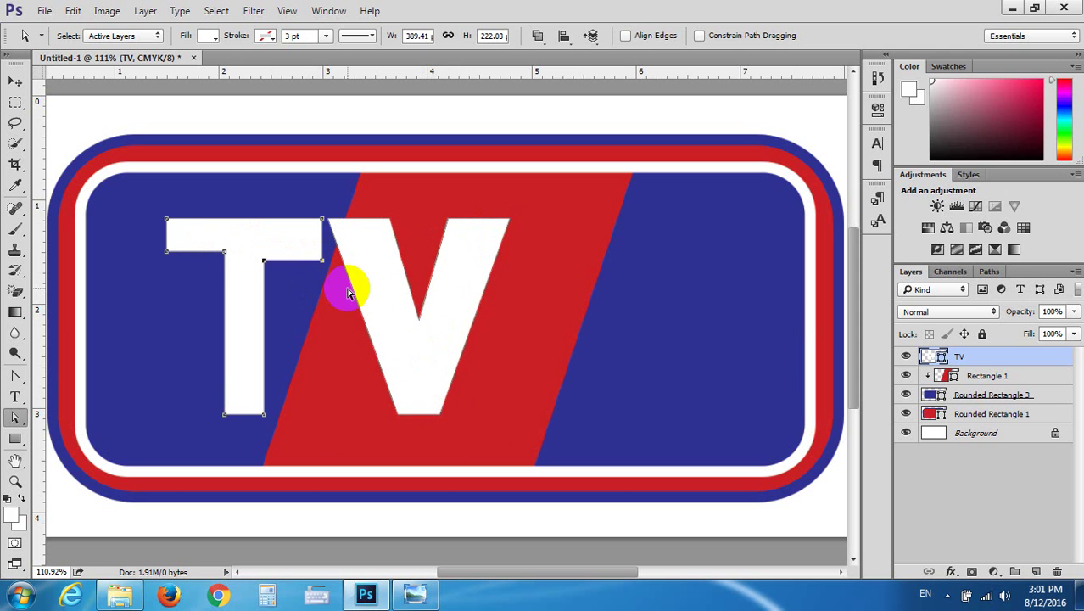
pyautogui.press('Down')
pyautogui.press('Down')
pyautogui.press('Down')
pyautogui.press('Down')
pyautogui.press('Down')
pyautogui.press('Down')
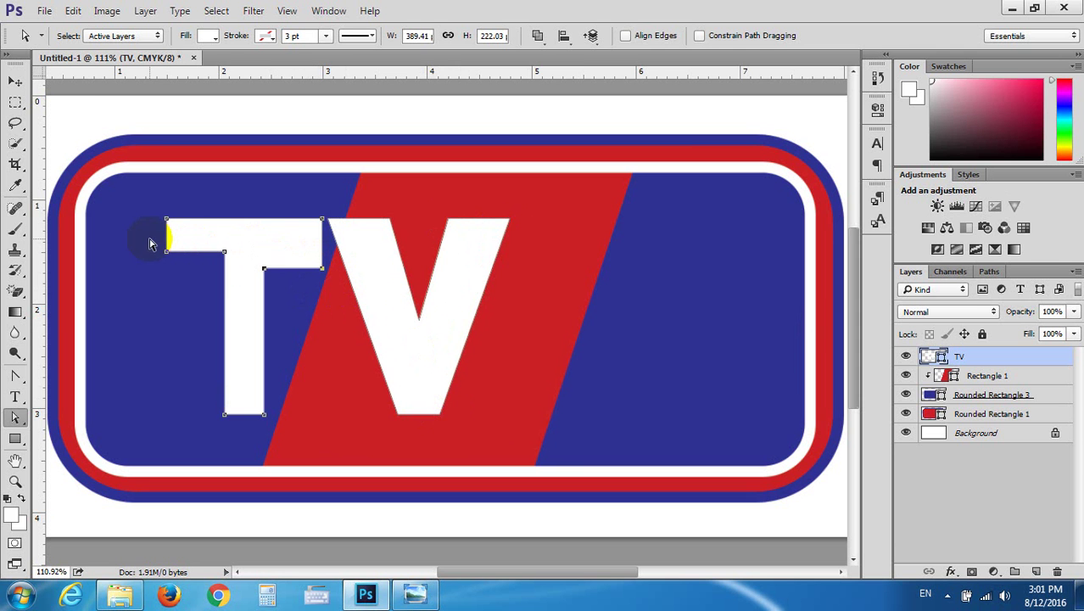
pyautogui.click(225, 252)
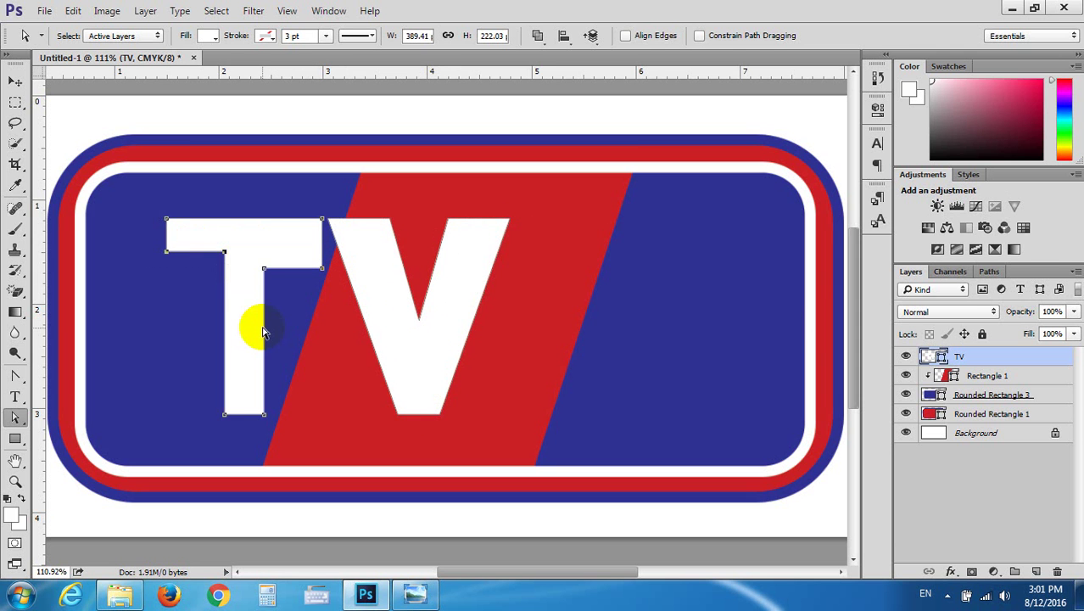
pyautogui.press('Down')
pyautogui.press('Down')
pyautogui.press('Down')
pyautogui.press('Down')
pyautogui.press('Down')
pyautogui.press('Down')
pyautogui.press('Down')
pyautogui.press('Down')
pyautogui.press('Down')
pyautogui.press('Down')
pyautogui.press('Down')
pyautogui.press('Down')
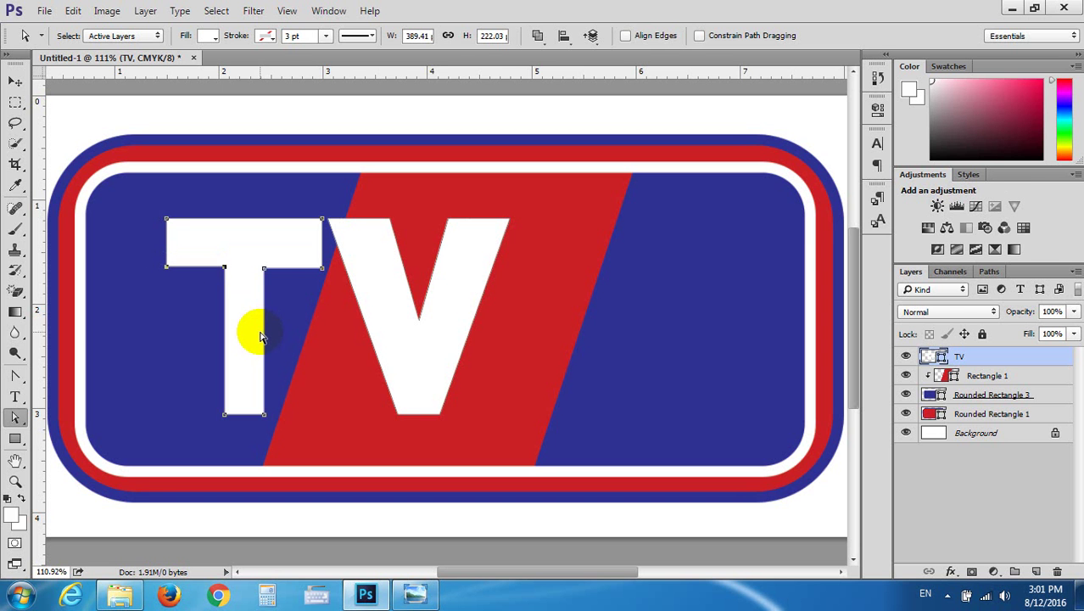
pyautogui.press('Down')
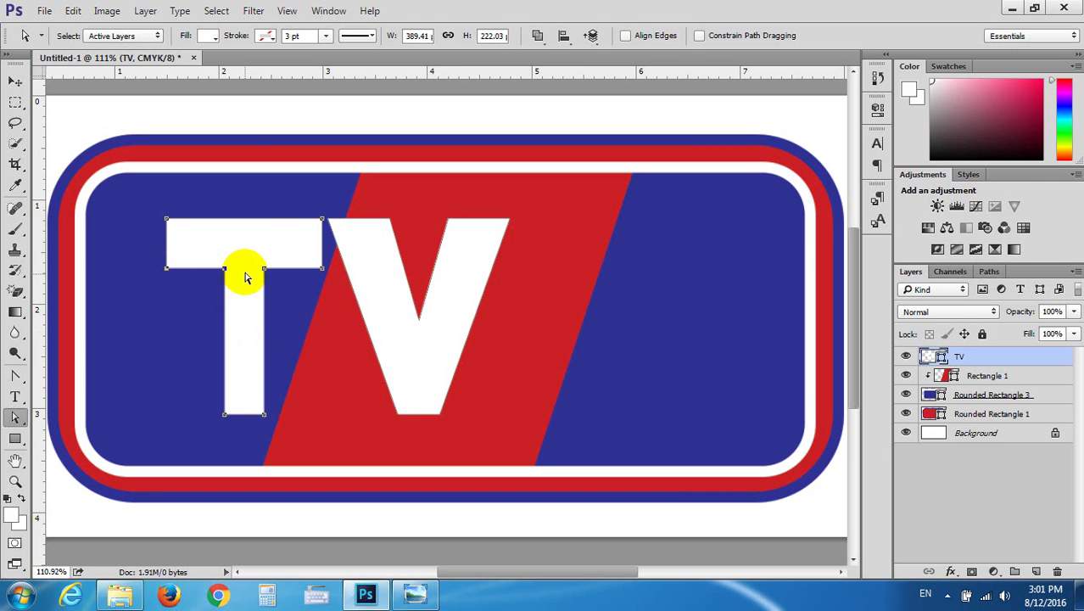
# Widen the T's stem by nudging its left and right edge anchors outward
pyautogui.moveTo(243, 259); pyautogui.dragTo(219, 430)
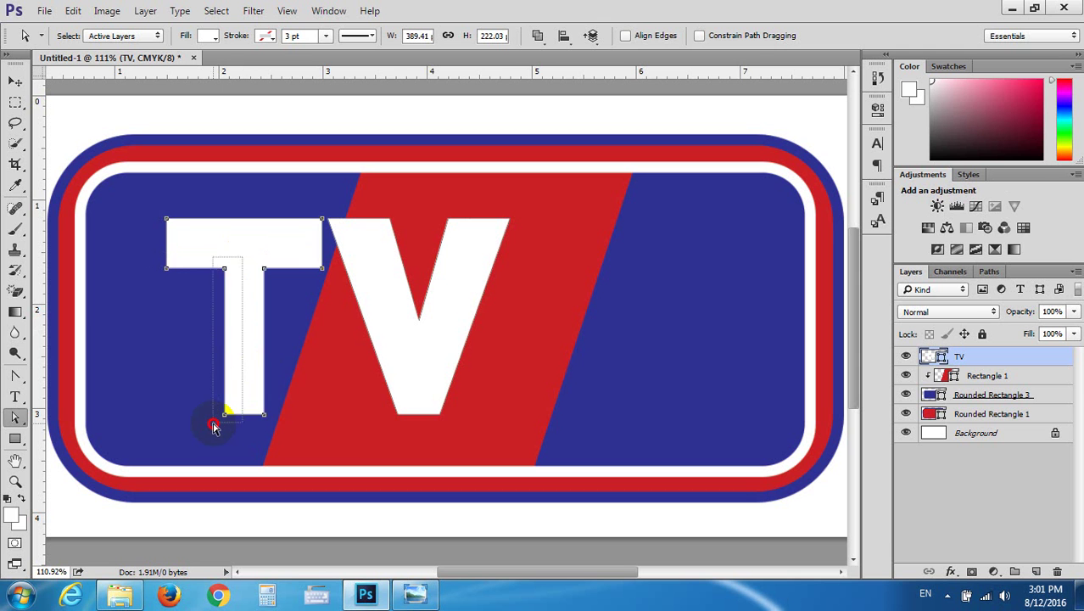
pyautogui.press('Left')
pyautogui.press('Left')
pyautogui.press('Left')
pyautogui.press('Left')
pyautogui.press('Left')
pyautogui.press('Left')
pyautogui.press('Left')
pyautogui.press('Left')
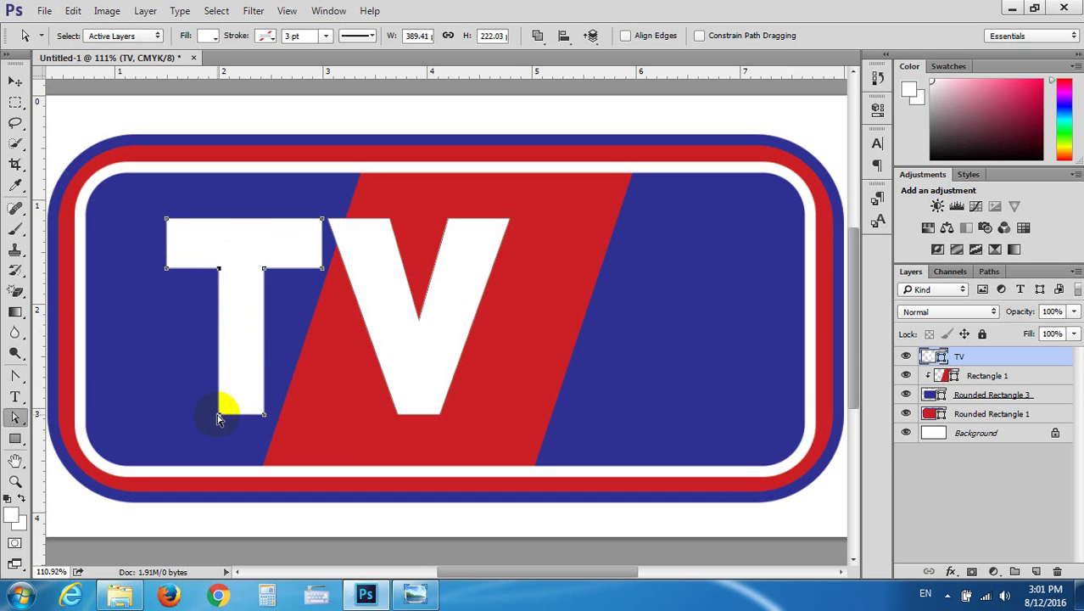
pyautogui.moveTo(244, 254); pyautogui.dragTo(287, 424)
pyautogui.press('Right')
pyautogui.press('Right')
pyautogui.press('Right')
pyautogui.press('Right')
pyautogui.press('Right')
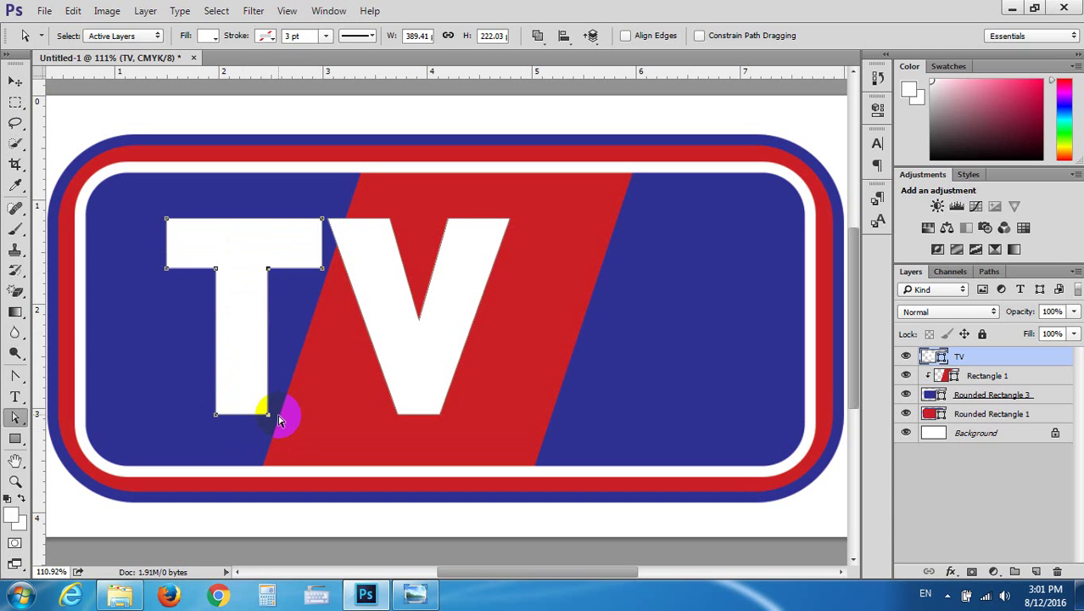
pyautogui.press('Right')
pyautogui.press('Right')
# Extend the crossbar's left end and keep the T–V junction anchors in place
pyautogui.moveTo(254, 439)
pyautogui.mouseDown()
pyautogui.moveTo(143, 213)
pyautogui.moveTo(181, 273)
pyautogui.mouseUp()
pyautogui.press('Left')
pyautogui.press('Left')
pyautogui.press('Left')
pyautogui.press('Left')
pyautogui.press('Left')
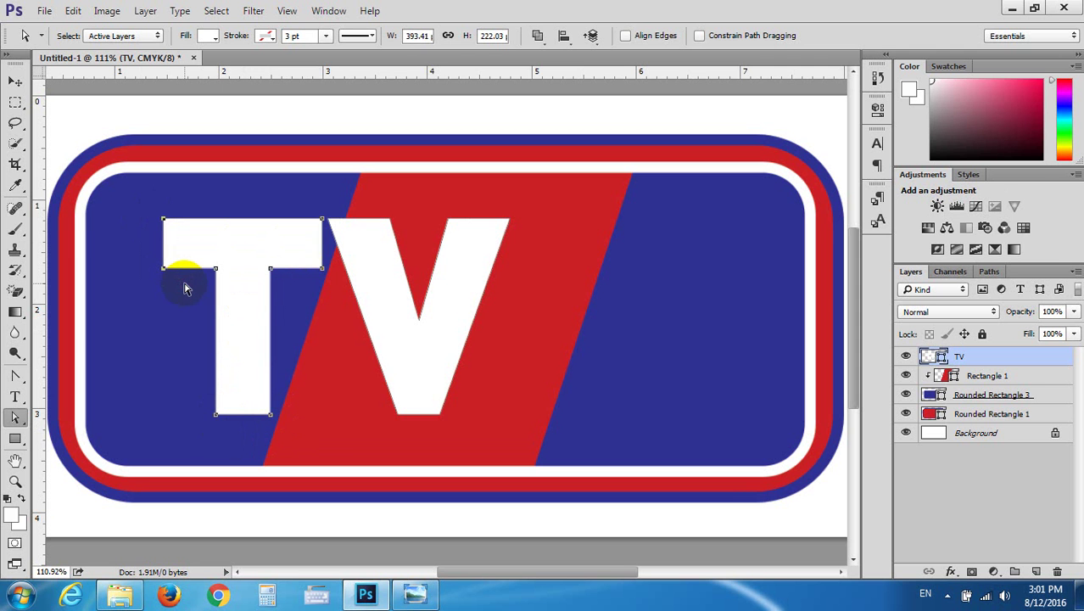
pyautogui.press('Left')
pyautogui.press('Left')
pyautogui.press('Left')
pyautogui.press('Left')
pyautogui.press('Left')
pyautogui.press('Left')
pyautogui.press('Left')
pyautogui.press('Left')
pyautogui.press('Left')
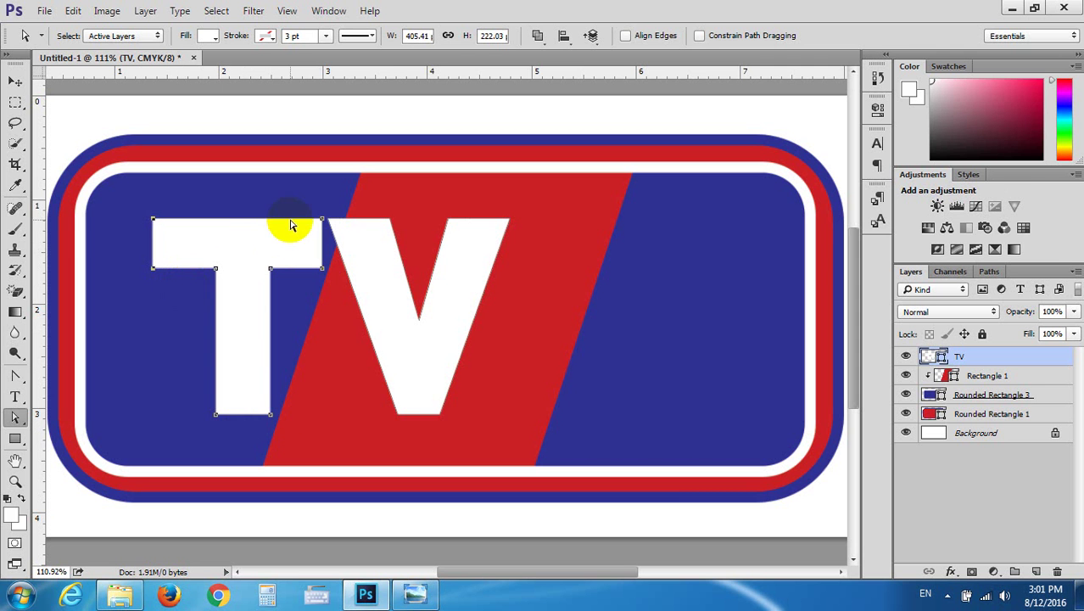
pyautogui.click(345, 273)
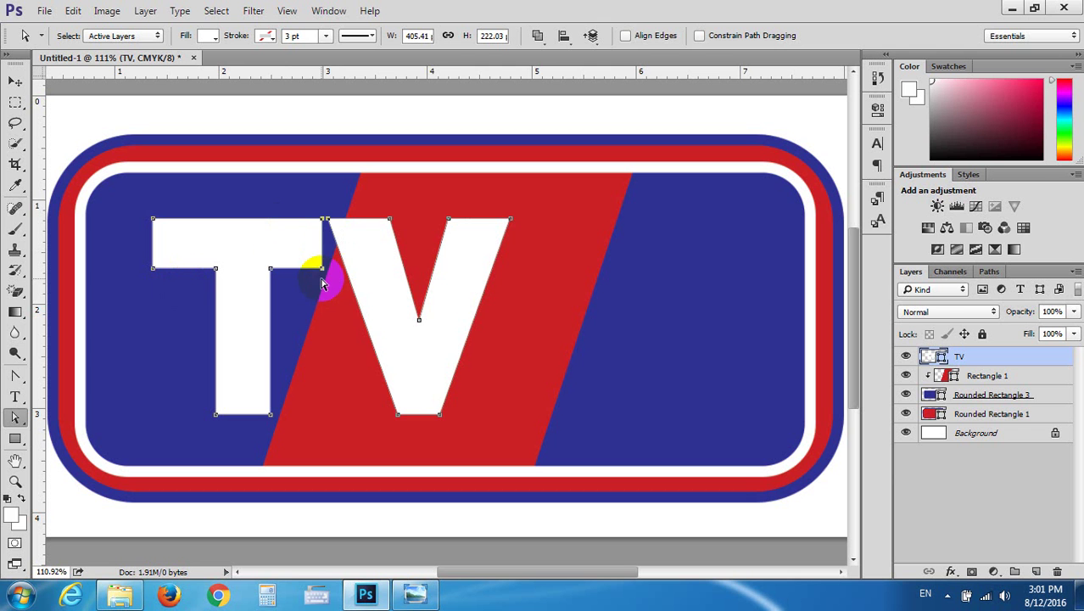
pyautogui.press('Right')
pyautogui.press('Right')
pyautogui.press('Right')
pyautogui.press('Right')
pyautogui.press('Right')
pyautogui.press('Right')
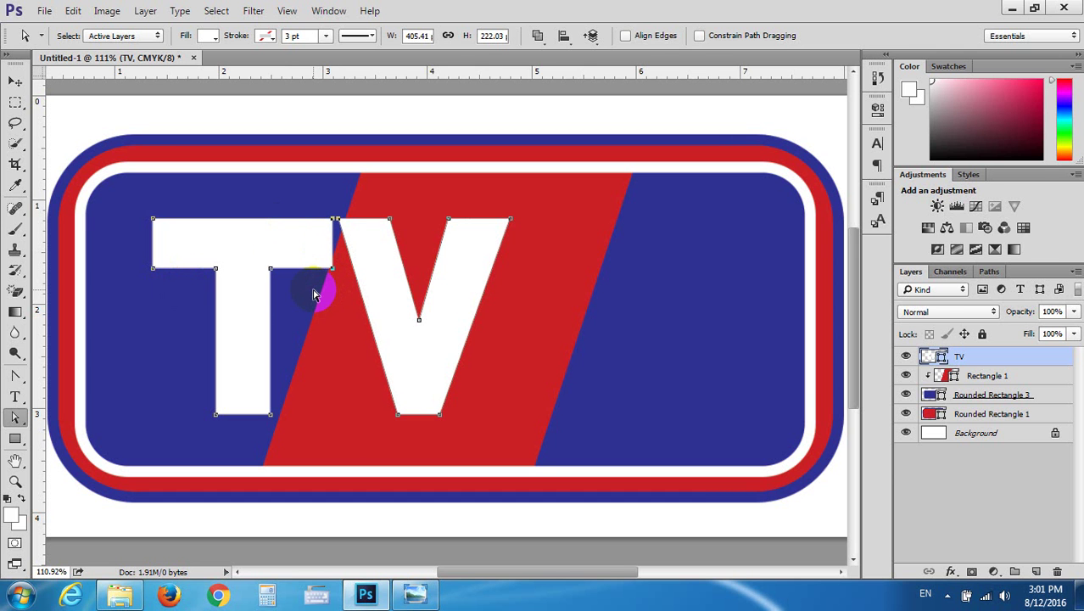
pyautogui.click(283, 297)
pyautogui.press('Left')
pyautogui.press('Left')
pyautogui.press('Left')
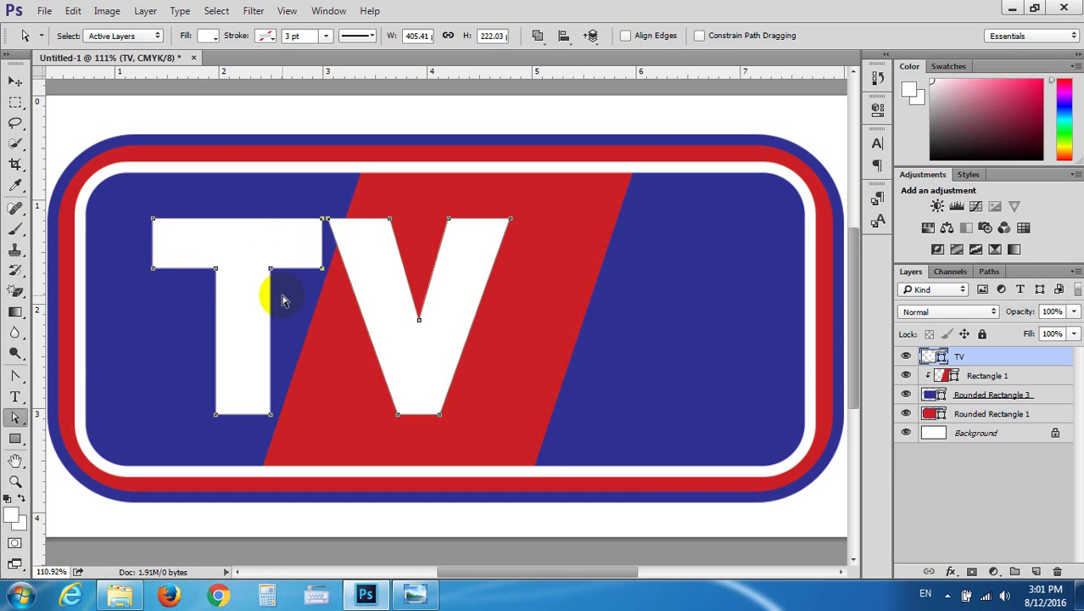
# Stretch the crossbar's right end with Shift+Right until it meets the V
pyautogui.click(282, 203)
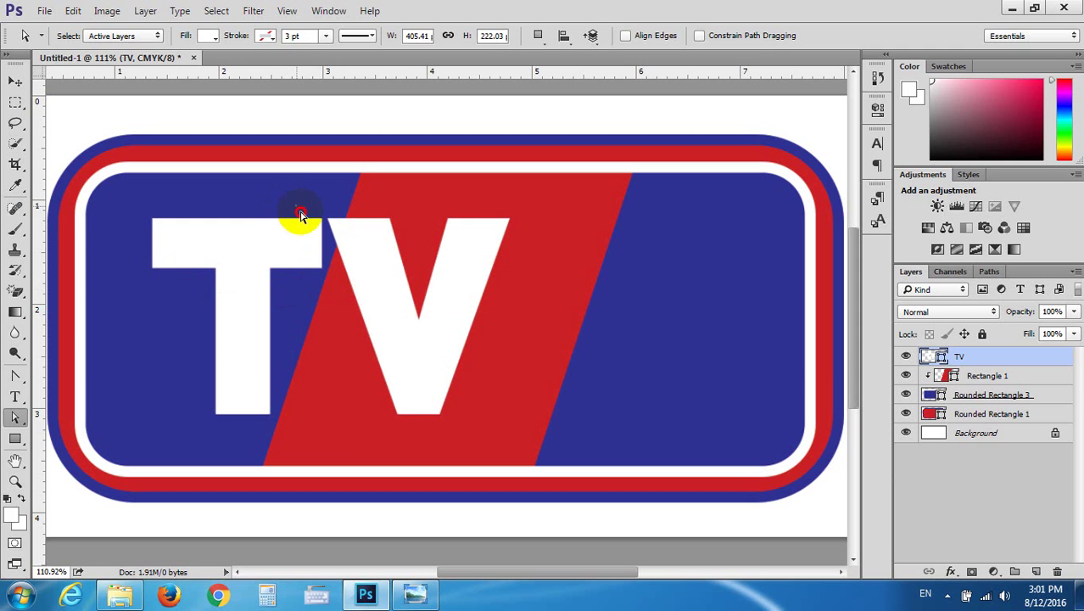
pyautogui.moveTo(296, 206); pyautogui.dragTo(325, 290)
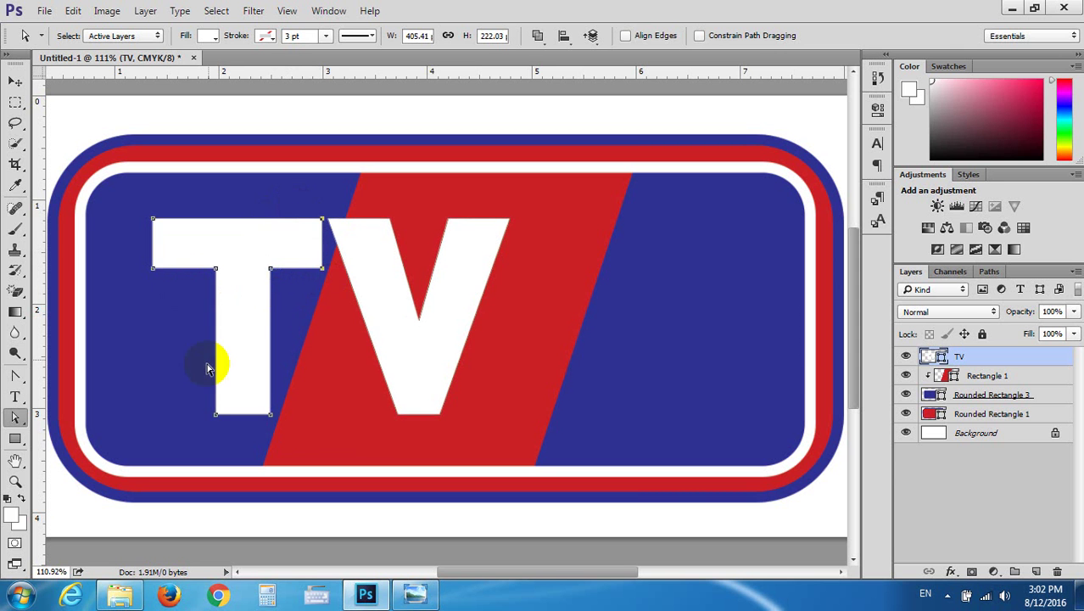
pyautogui.hotkey('shift', 'Right')
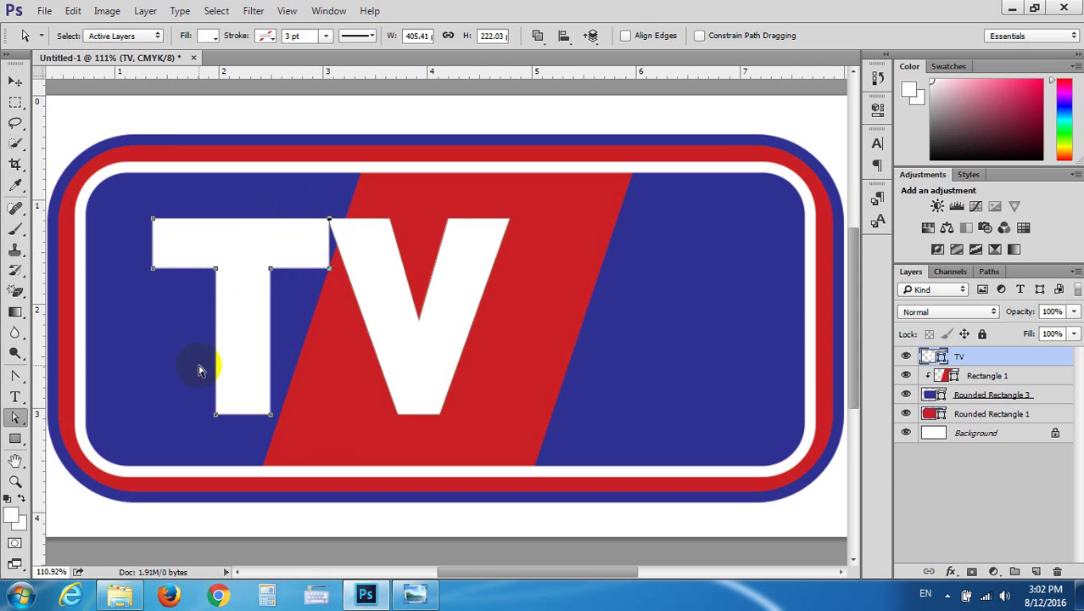
pyautogui.hotkey('shift', 'Right')
pyautogui.hotkey('shift', 'Right')
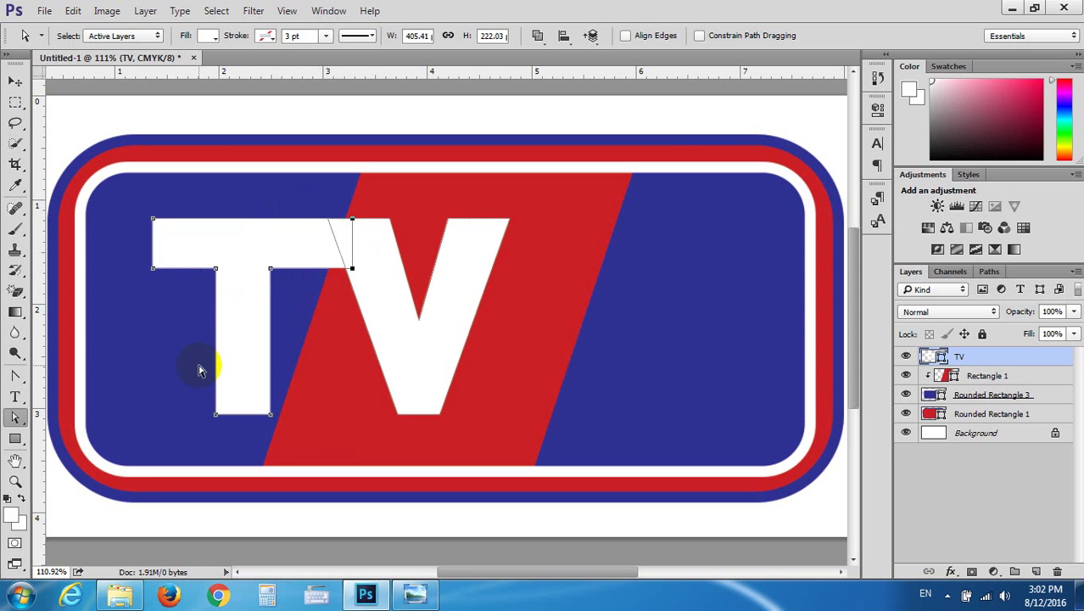
pyautogui.click(15, 82)
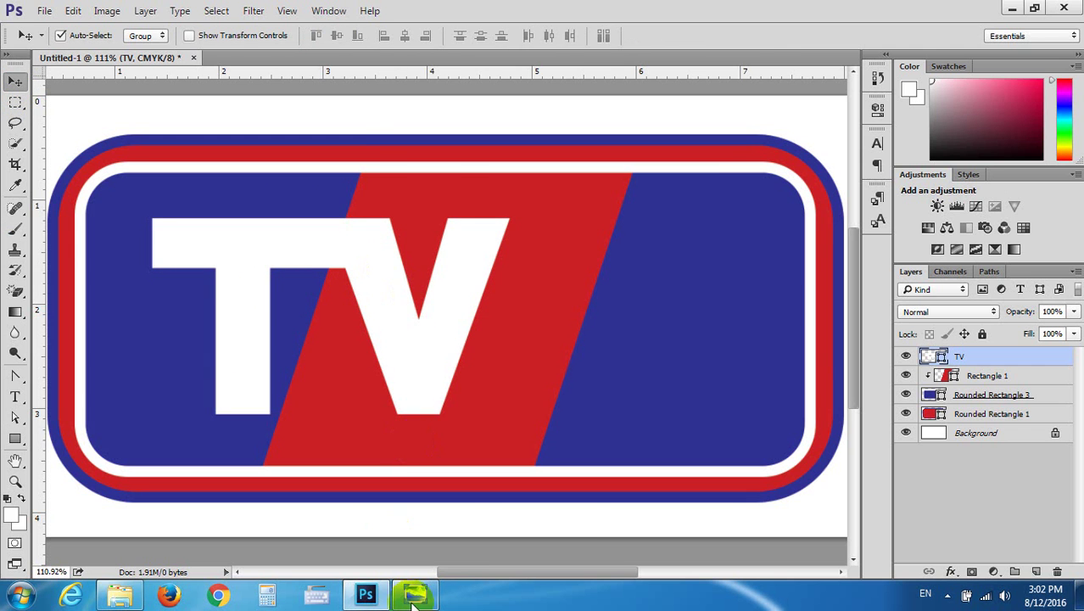
# Check the TV3 reference and nudge the TV letters slightly down and right
pyautogui.click(414, 594)
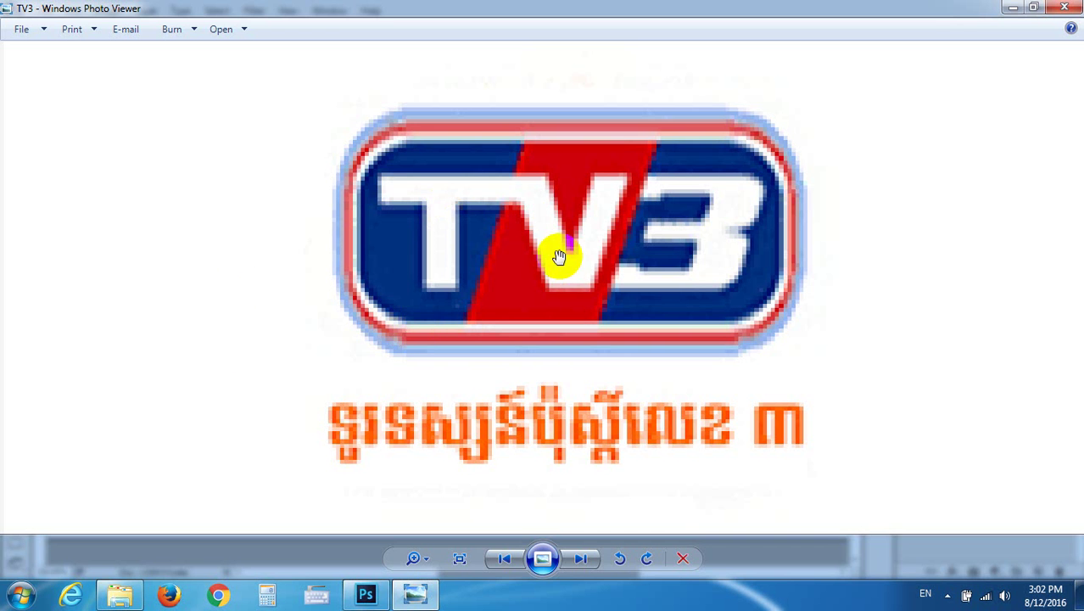
pyautogui.click(1009, 7)
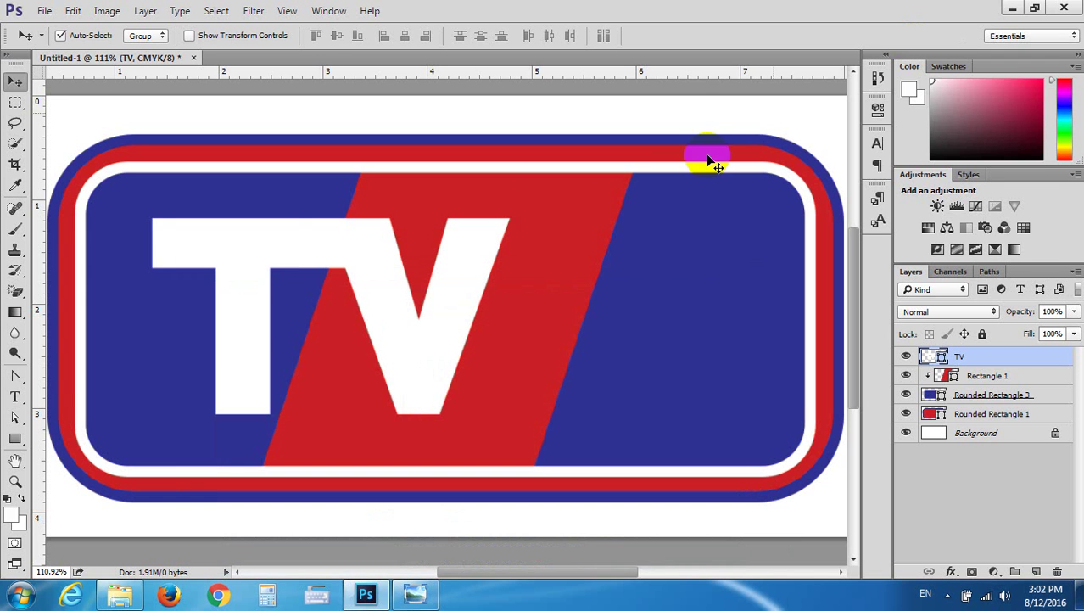
pyautogui.moveTo(290, 246); pyautogui.dragTo(296, 256)
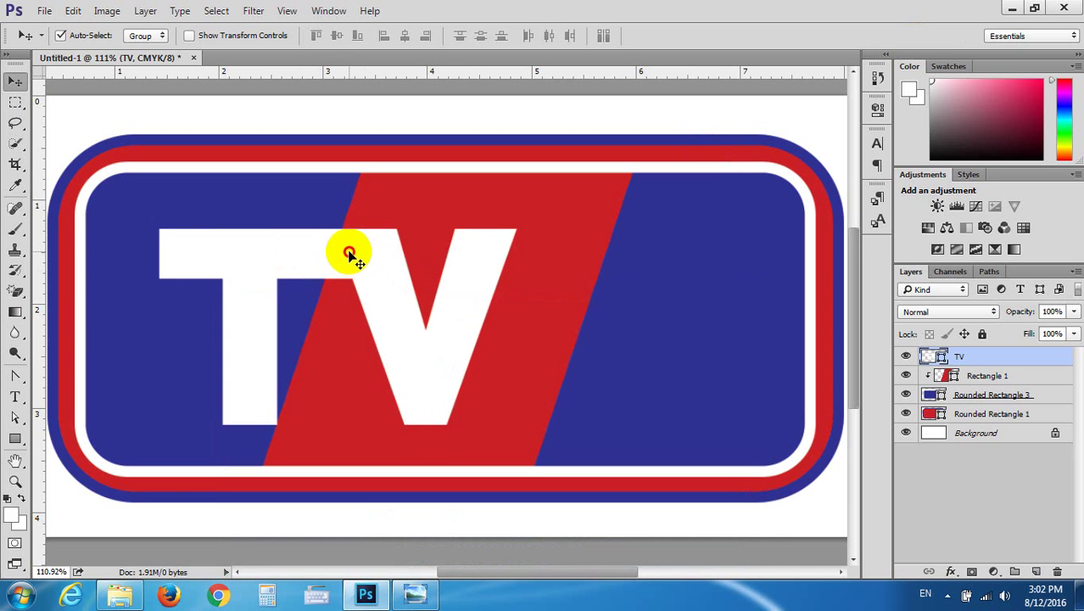
pyautogui.click(410, 594)
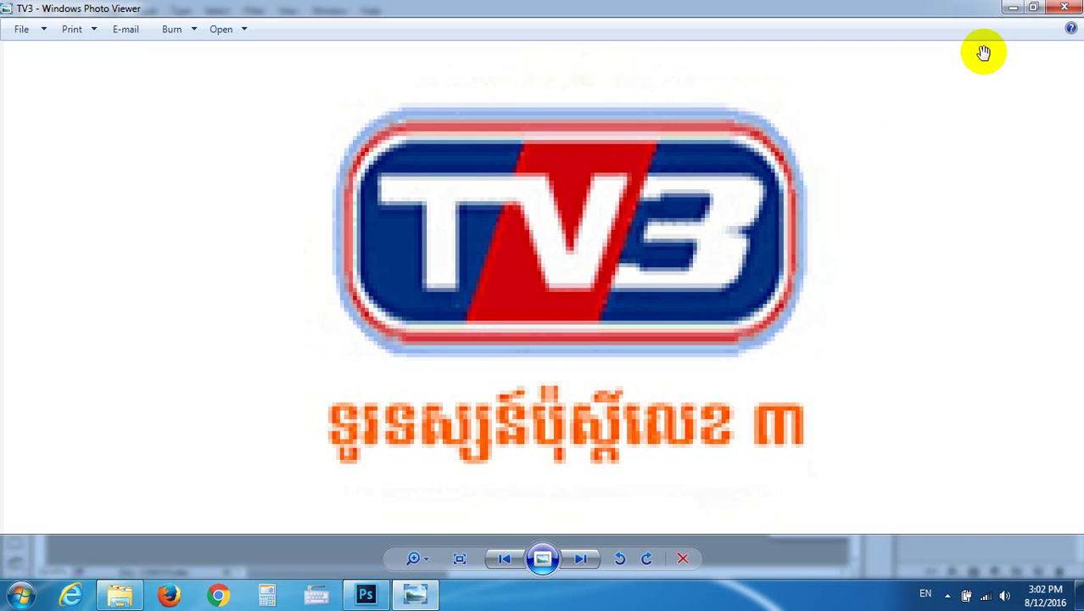
pyautogui.click(1012, 8)
pyautogui.click(366, 594)
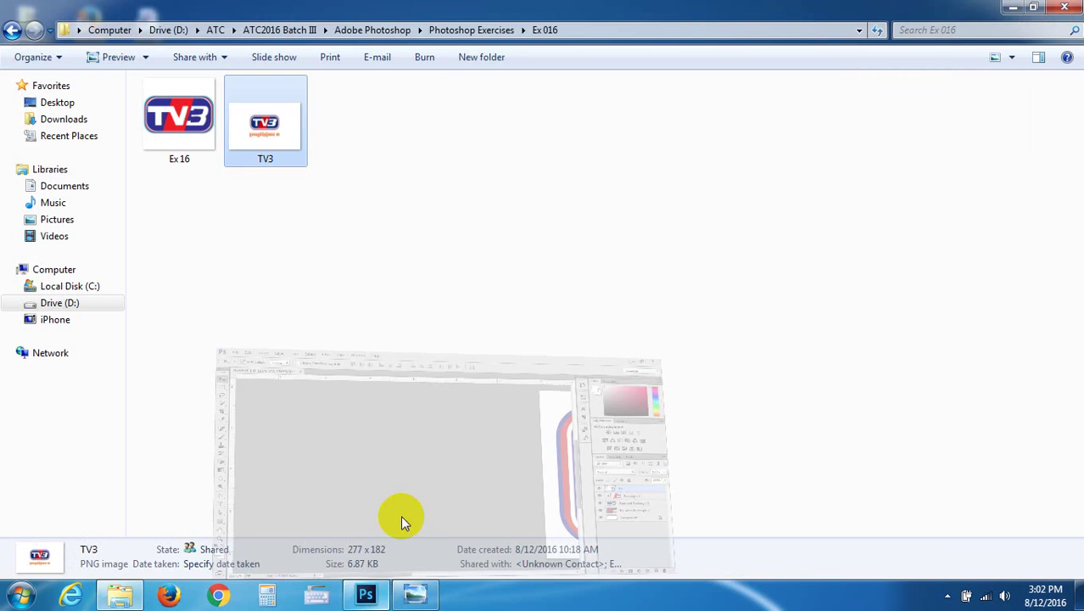
pyautogui.click(369, 593)
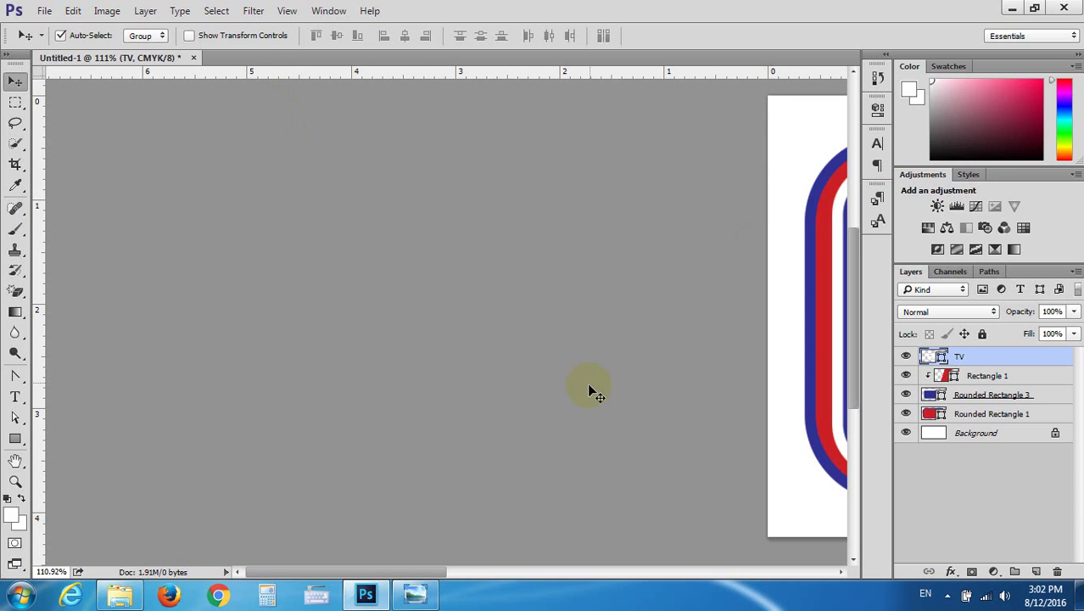
# Fit the logo on screen, compare with the reference, and select the Rectangle 1 stripe
pyautogui.hotkey('ctrl', '0')
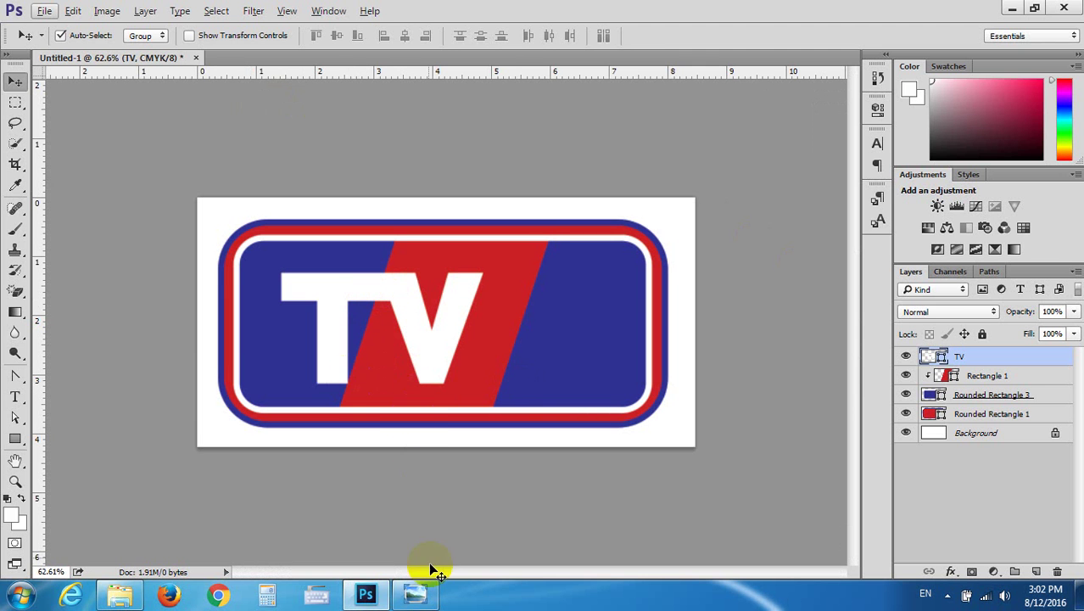
pyautogui.click(415, 594)
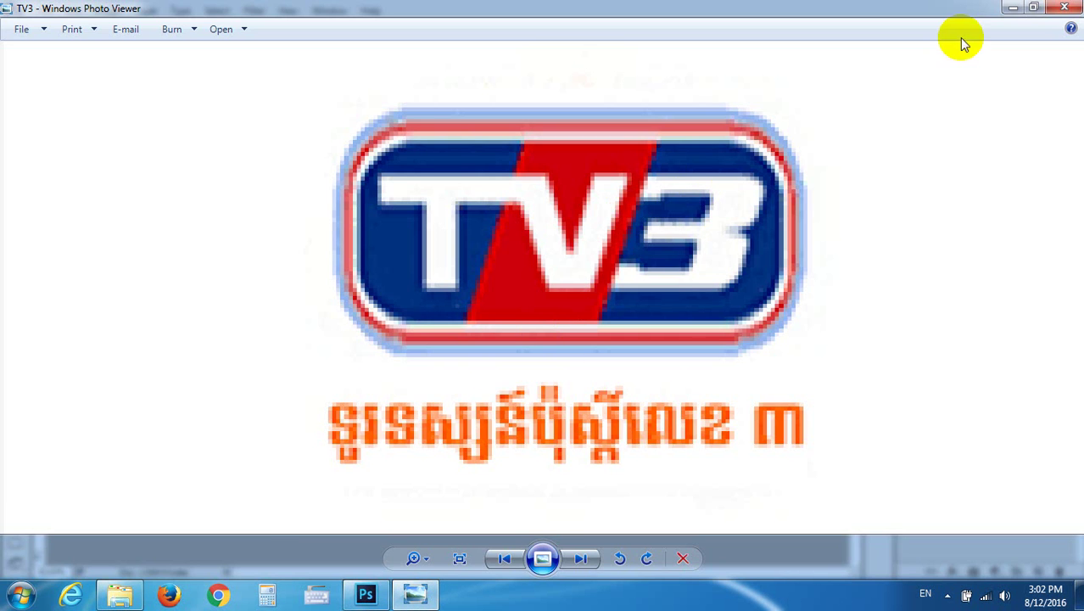
pyautogui.click(1013, 8)
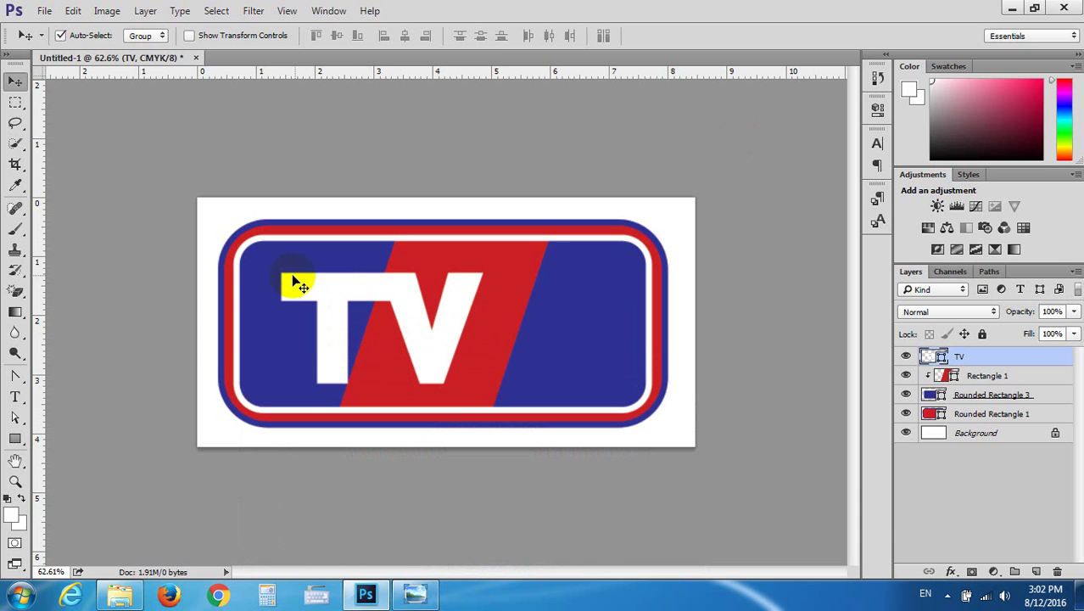
pyautogui.click(471, 315)
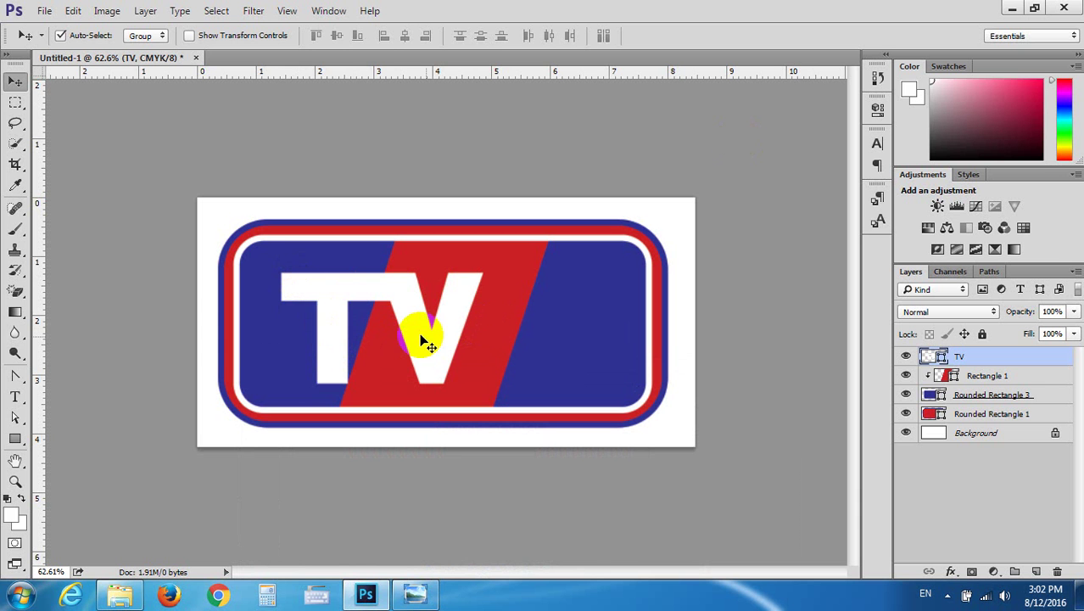
pyautogui.click(375, 332)
pyautogui.click(401, 268)
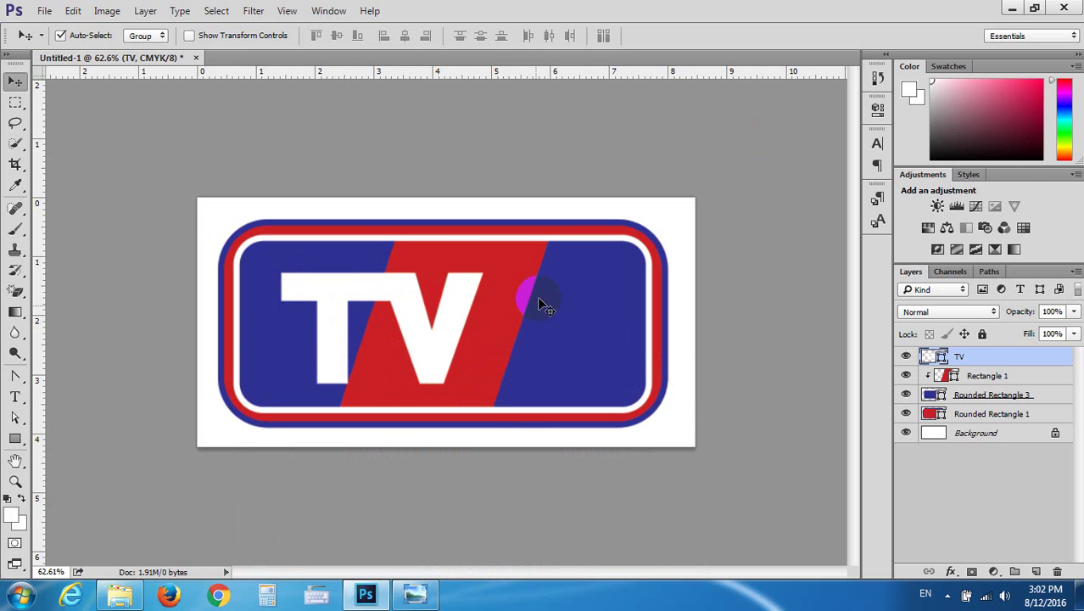
pyautogui.click(496, 320)
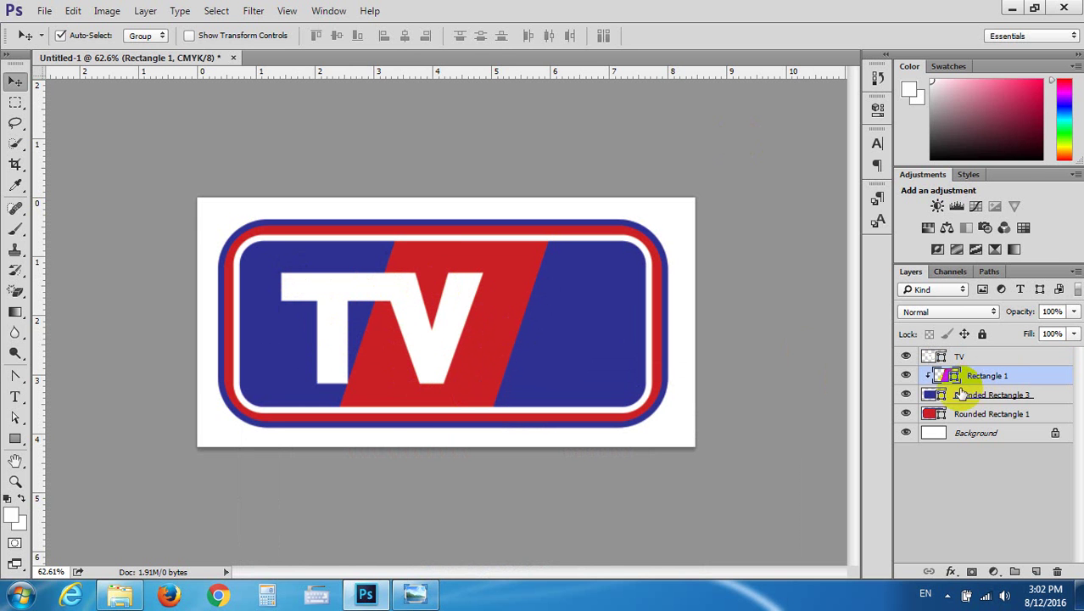
# Distort the red stripe's top and bottom edges to re-slant it leftward, then commit
pyautogui.hotkey('ctrl', 't')
pyautogui.rightClick(498, 261)
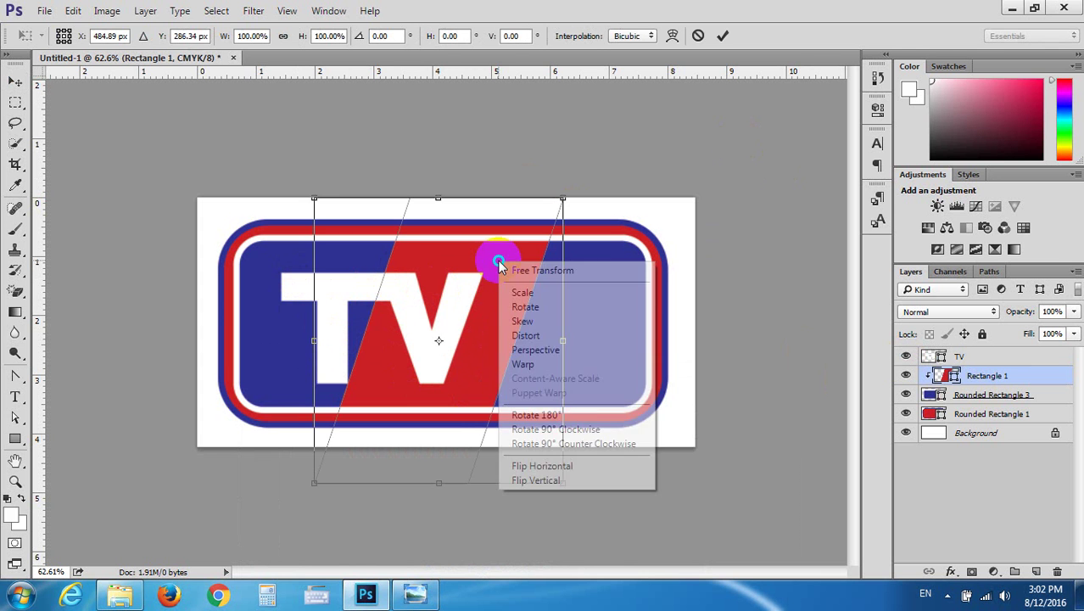
pyautogui.click(556, 335)
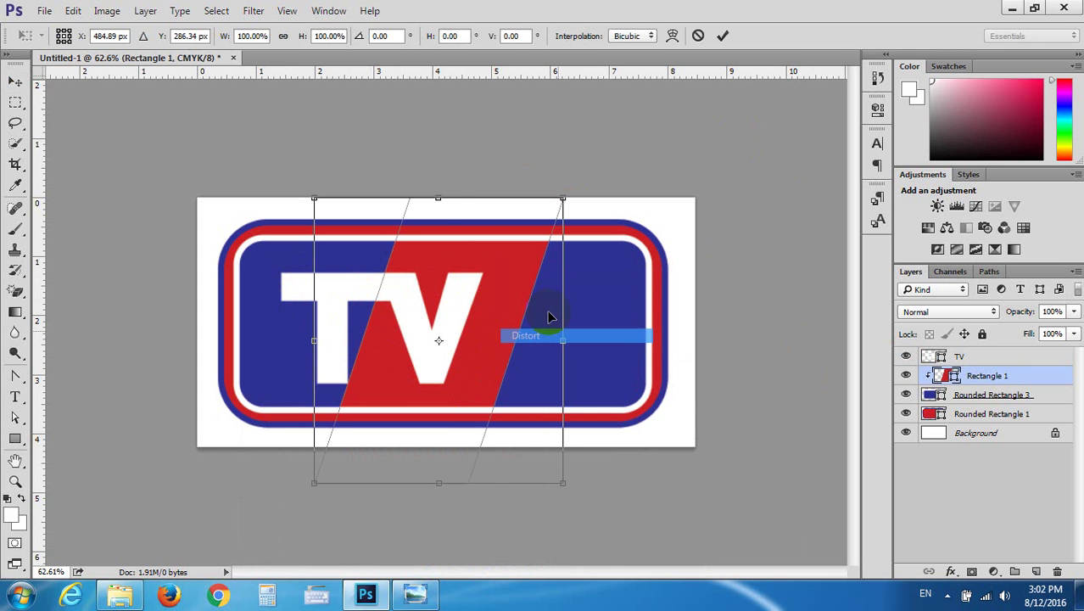
pyautogui.moveTo(438, 201); pyautogui.dragTo(416, 199)
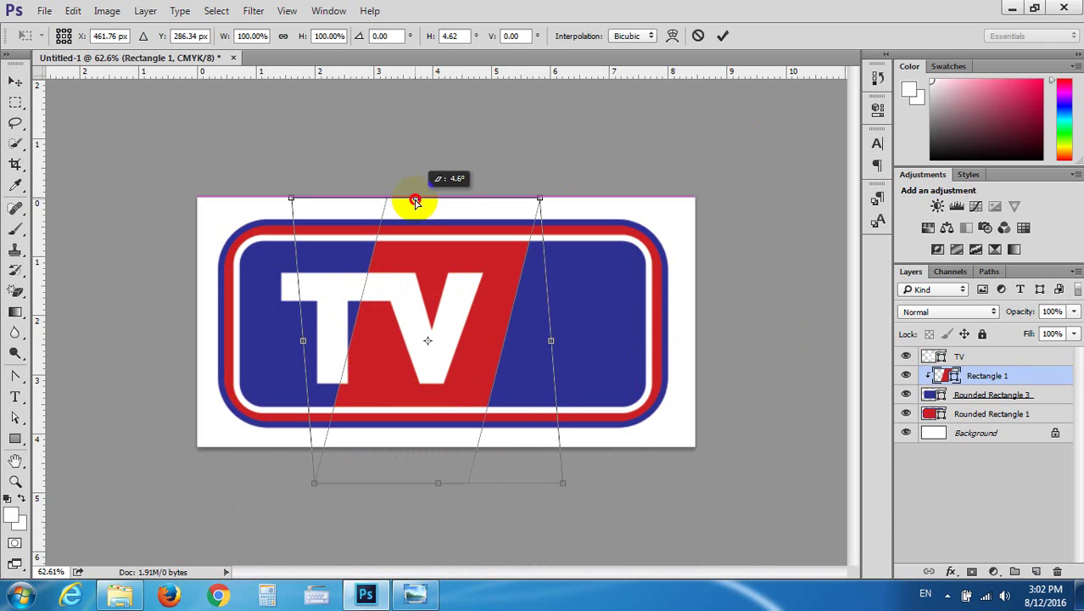
pyautogui.moveTo(436, 489); pyautogui.dragTo(464, 490)
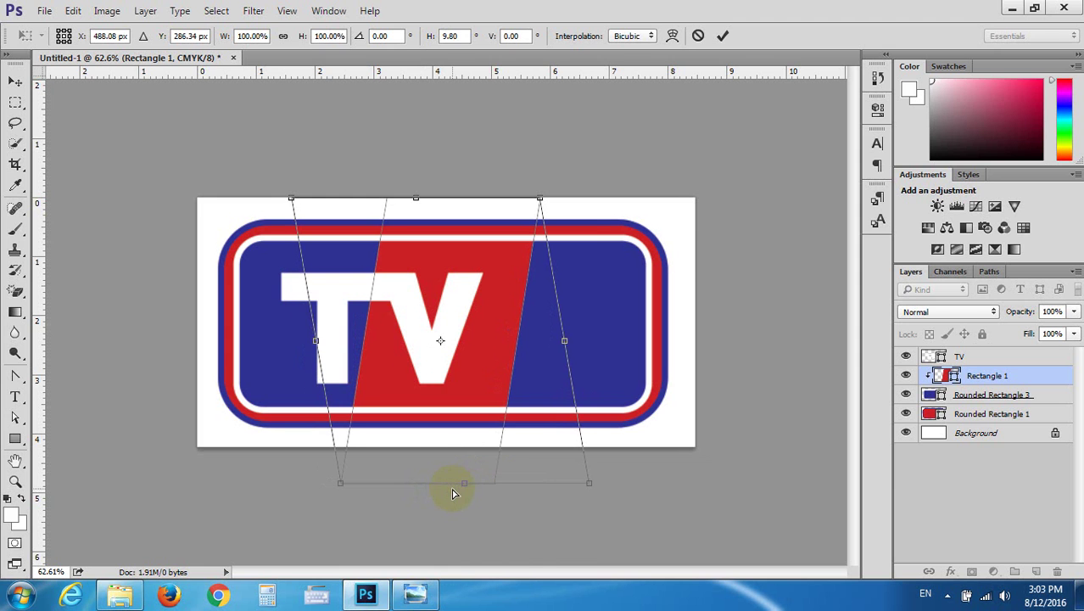
pyautogui.click(417, 595)
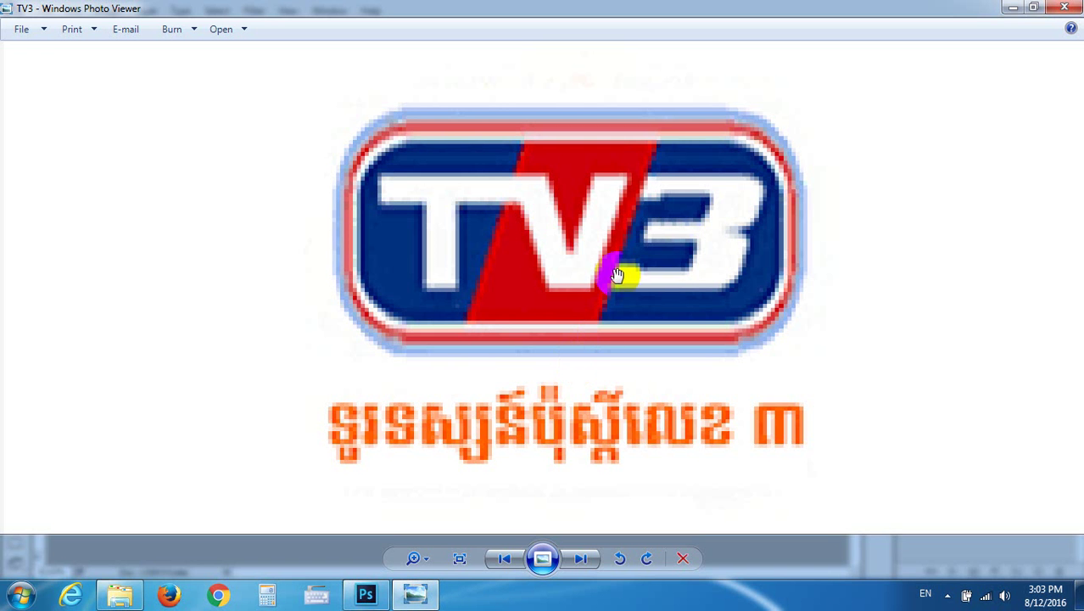
pyautogui.click(1012, 8)
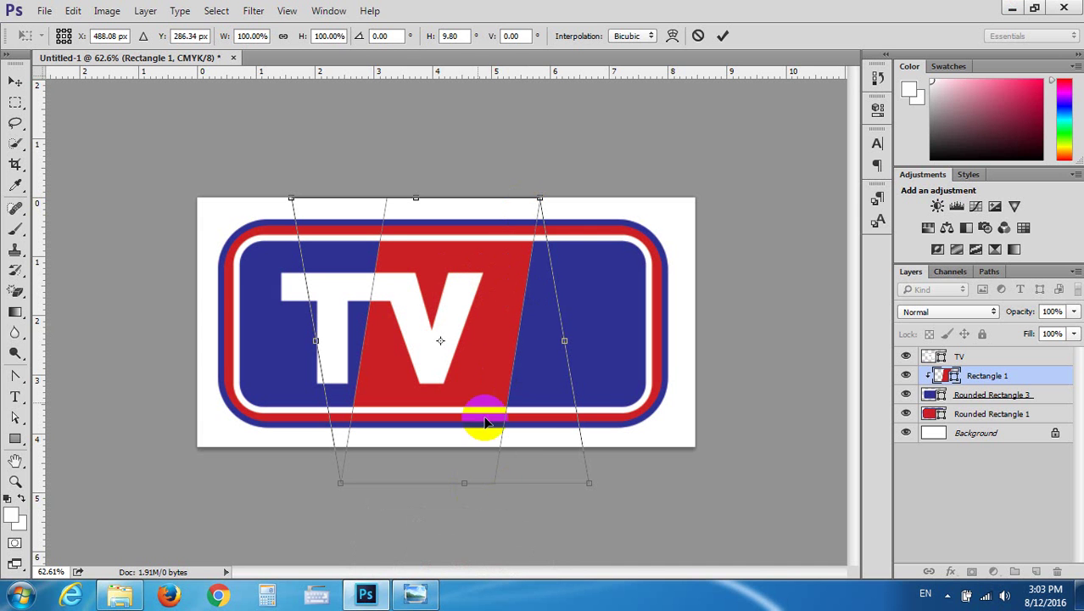
pyautogui.moveTo(464, 487); pyautogui.dragTo(420, 477)
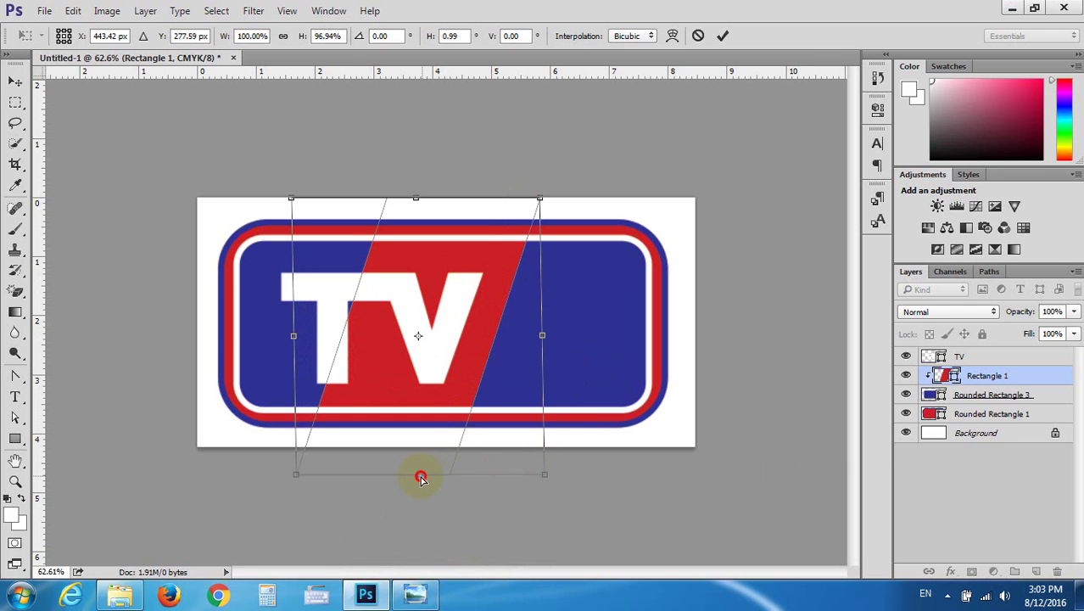
pyautogui.moveTo(420, 475); pyautogui.dragTo(418, 479)
pyautogui.press('Return')
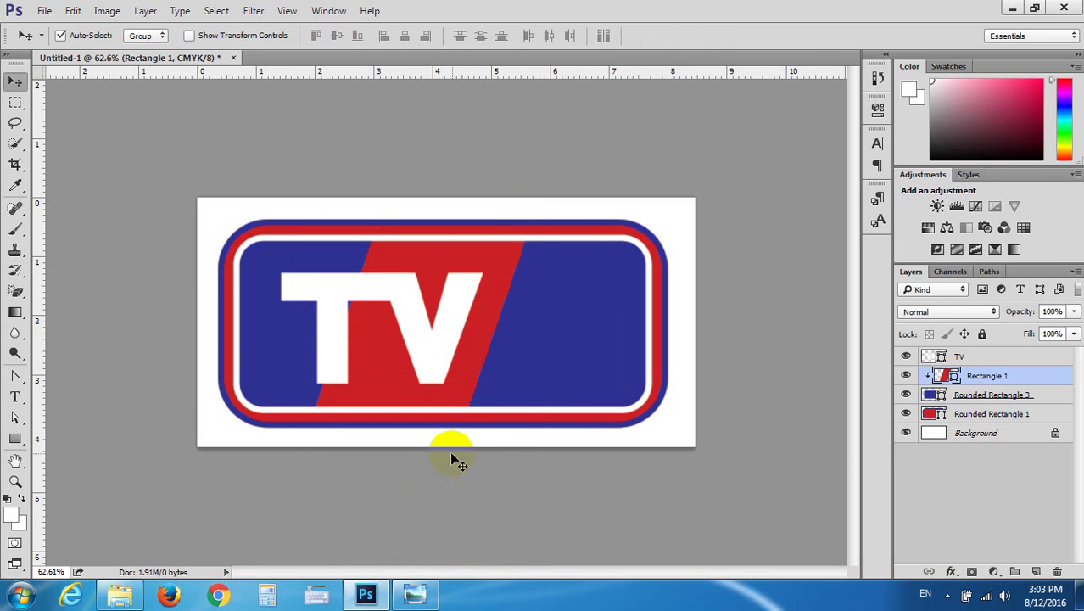
# Show the TV letter anchors and adjust the V's top-left corner point
pyautogui.click(439, 327)
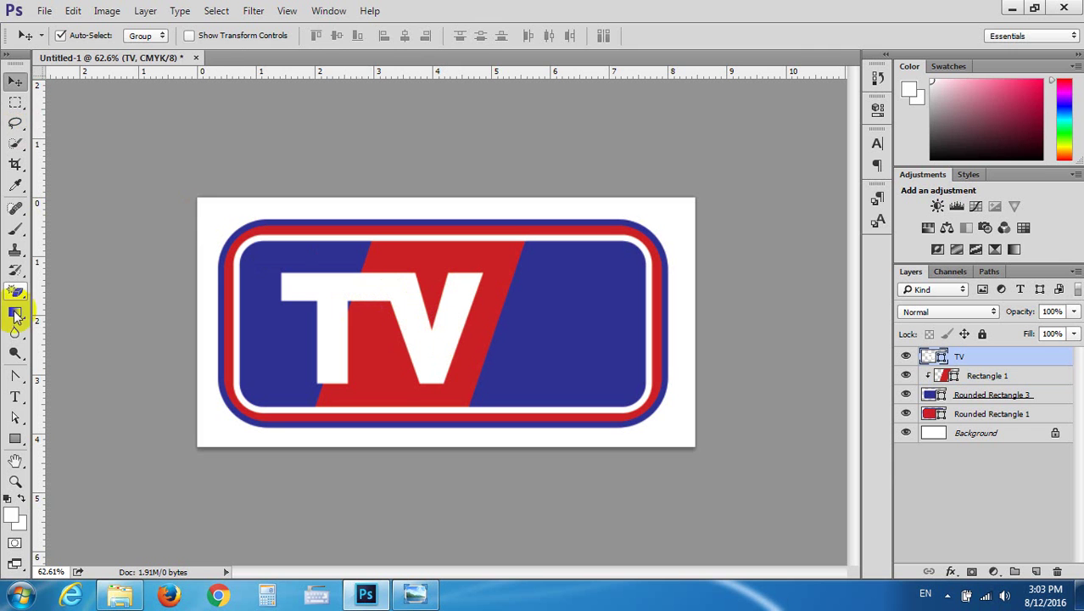
pyautogui.click(15, 416)
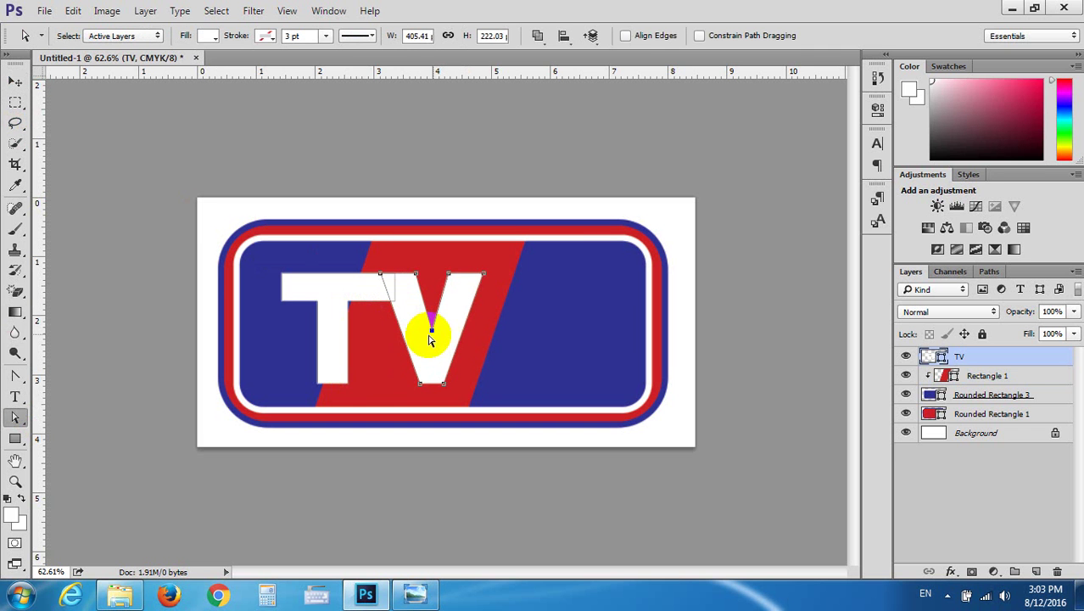
pyautogui.click(388, 311)
pyautogui.press('Right')
pyautogui.press('Right')
pyautogui.press('Right')
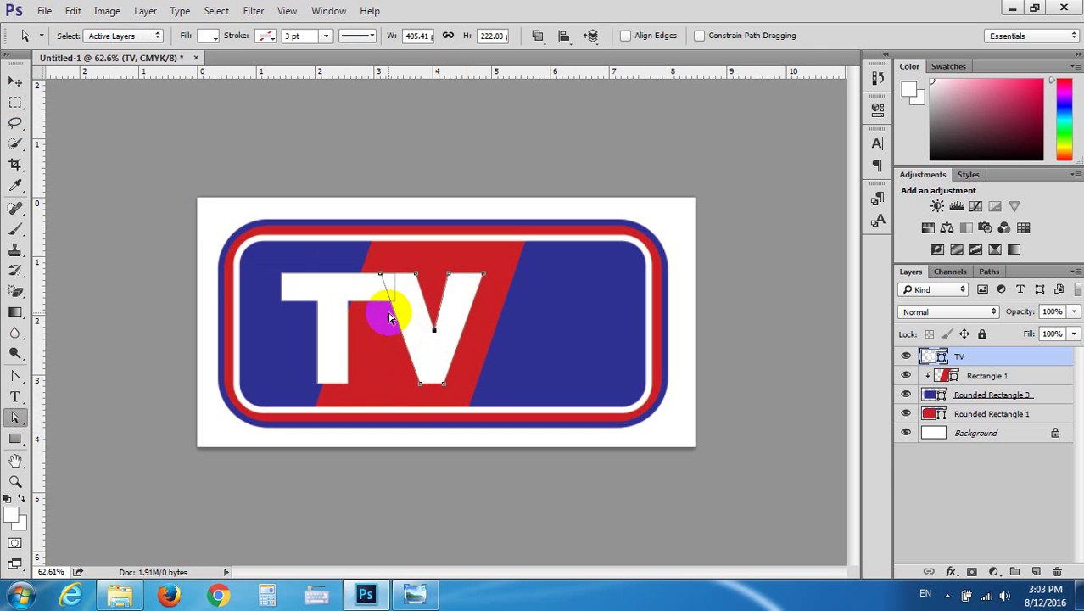
pyautogui.press('Left')
pyautogui.press('Left')
pyautogui.press('Left')
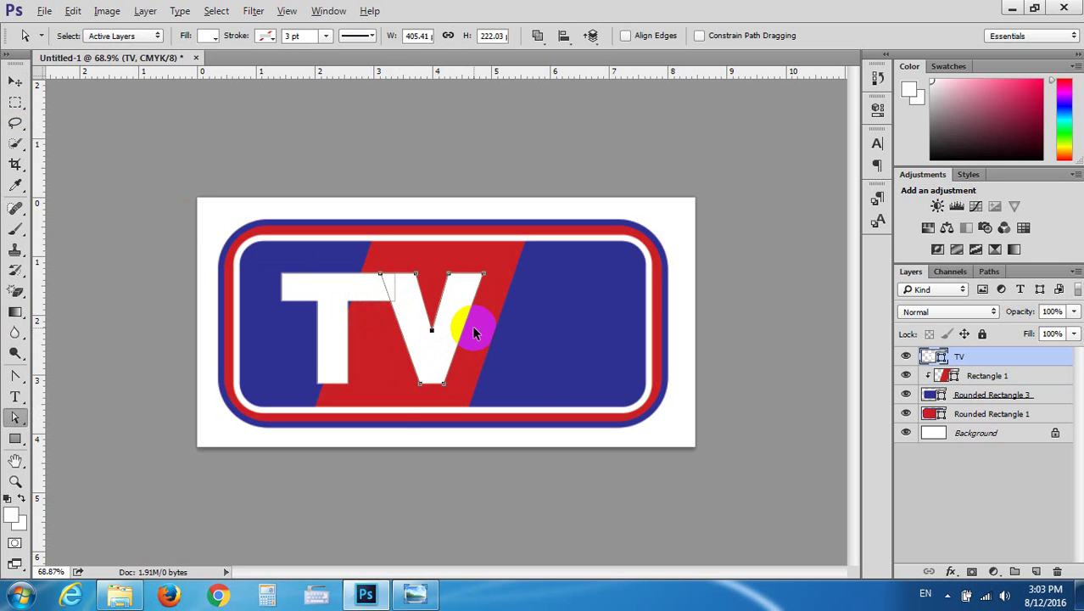
pyautogui.scroll(2, 477, 327)
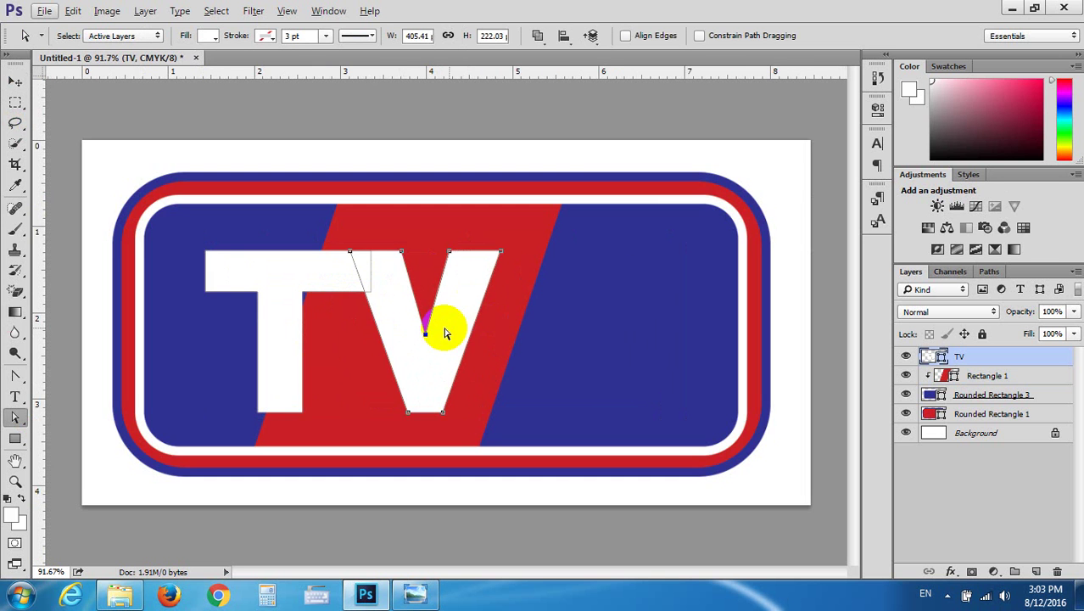
pyautogui.click(349, 252)
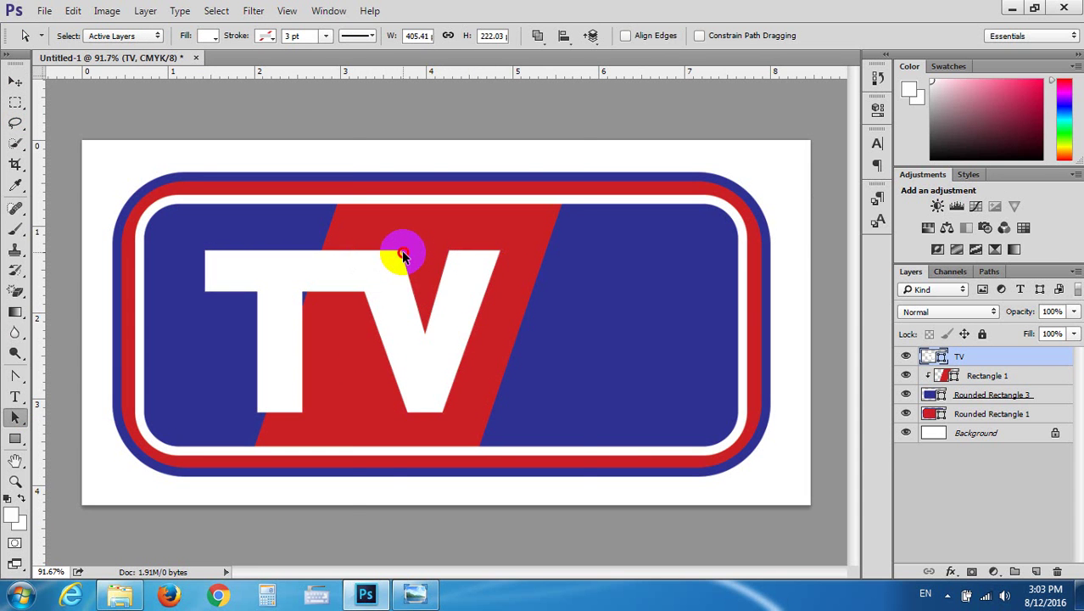
pyautogui.moveTo(402, 256); pyautogui.dragTo(430, 320)
pyautogui.hotkey('ctrl', 'z')
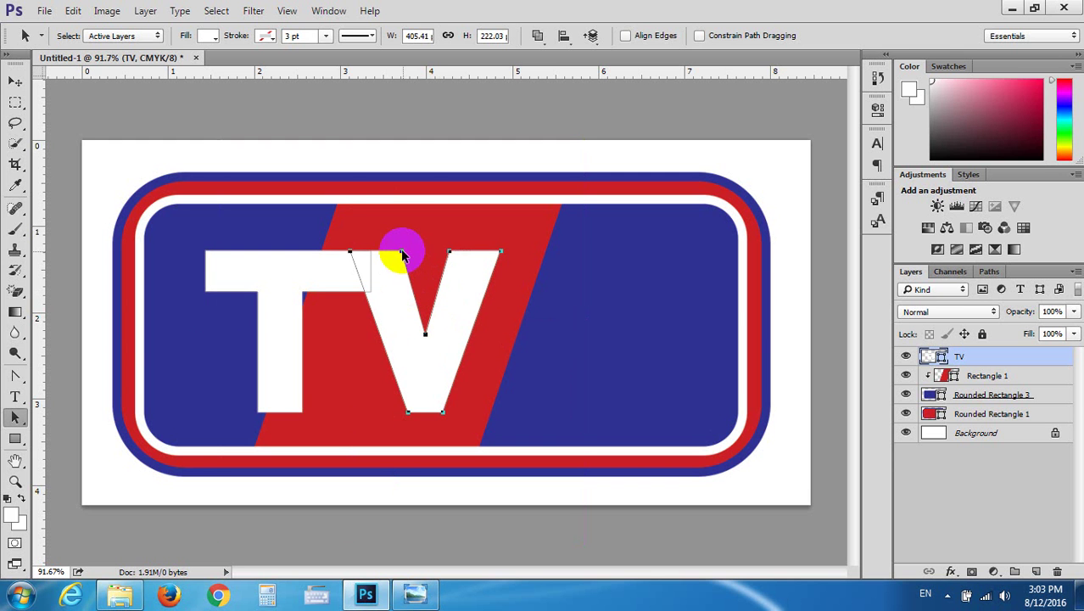
pyautogui.moveTo(361, 259); pyautogui.dragTo(350, 256)
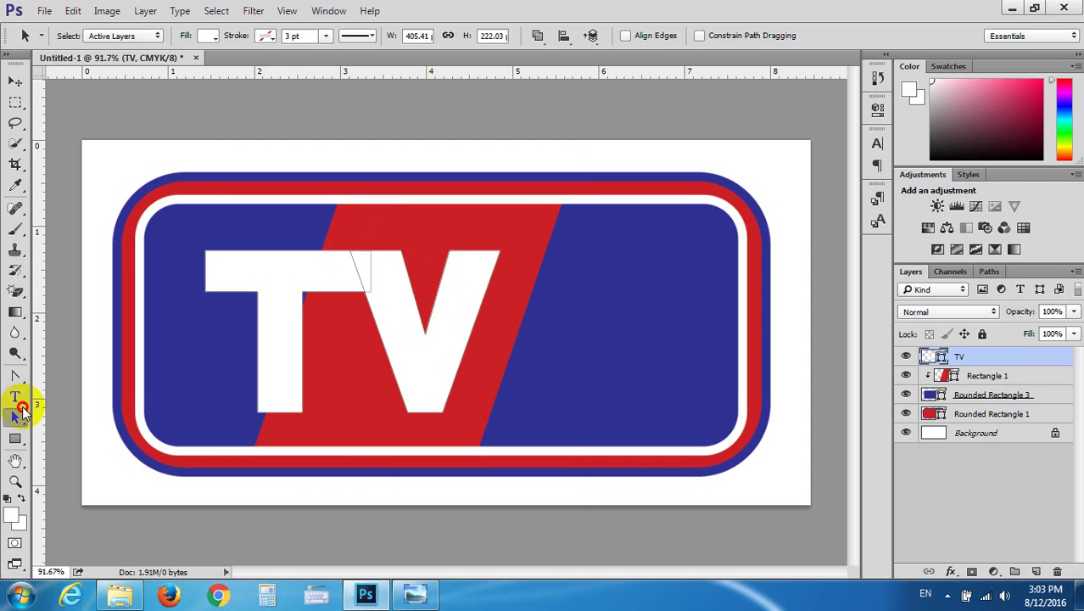
# Select the V's right anchors and nudge them right to widen the letter
pyautogui.moveTo(14, 416); pyautogui.dragTo(61, 429)
pyautogui.click(395, 256)
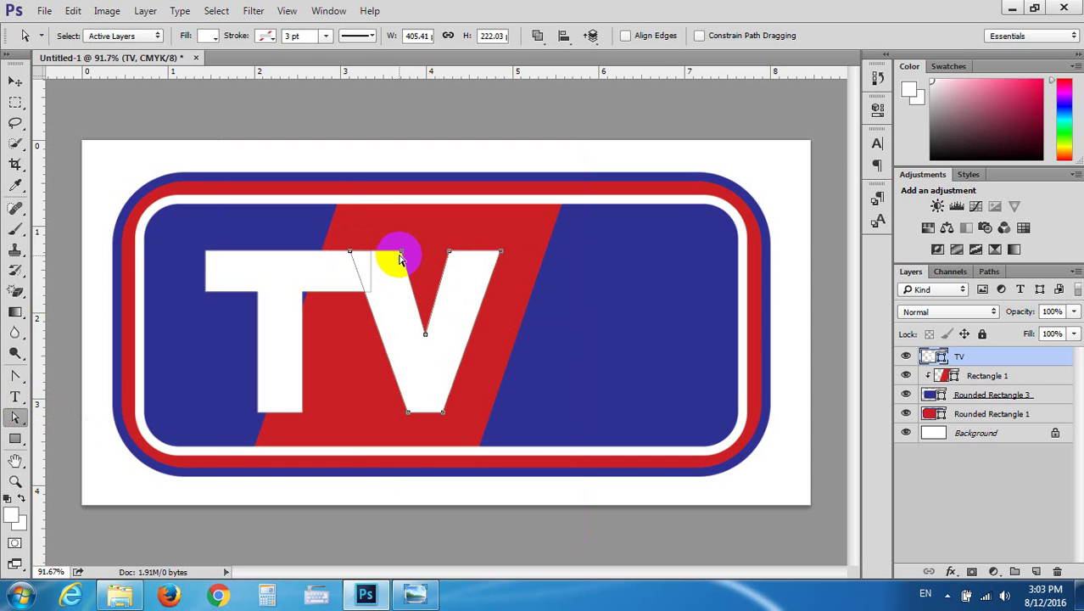
pyautogui.click(352, 258)
pyautogui.click(391, 289)
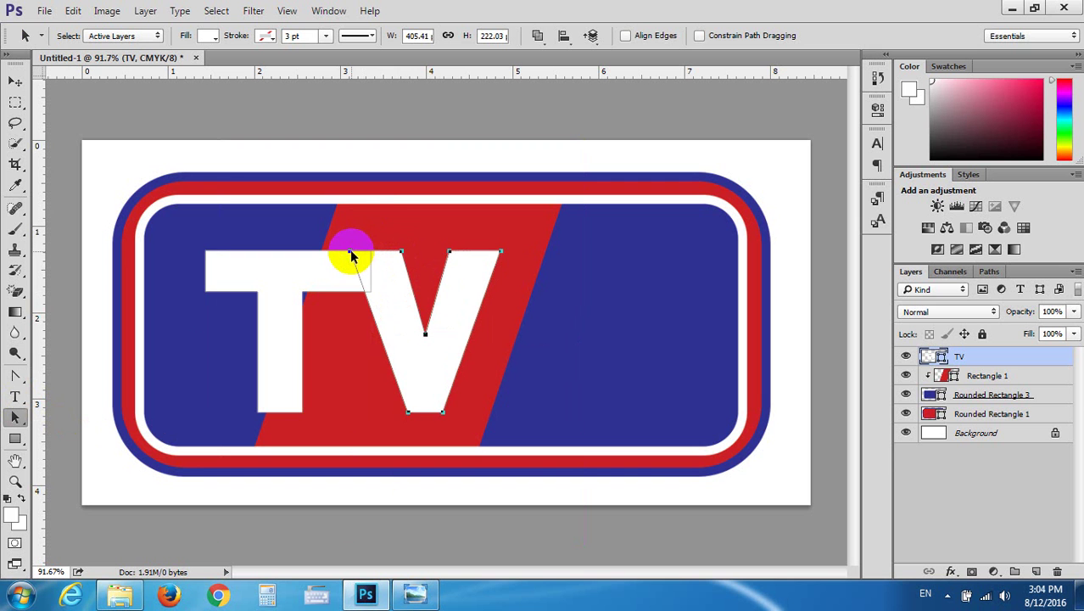
pyautogui.moveTo(357, 254); pyautogui.dragTo(386, 280)
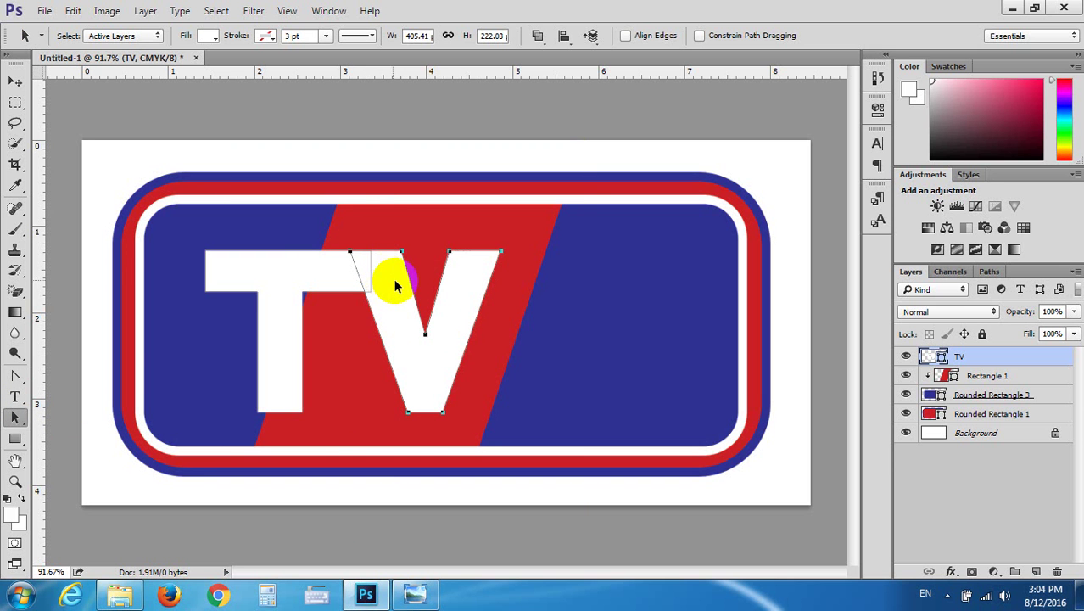
pyautogui.click(407, 316)
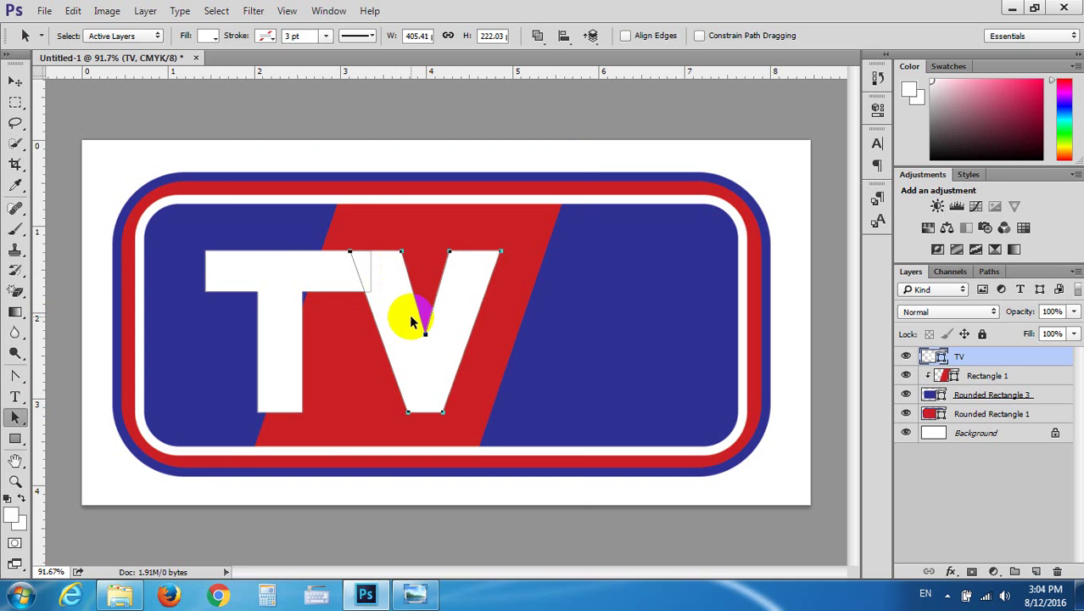
pyautogui.press('Right')
pyautogui.press('Right')
pyautogui.press('Right')
pyautogui.press('Right')
pyautogui.press('Right')
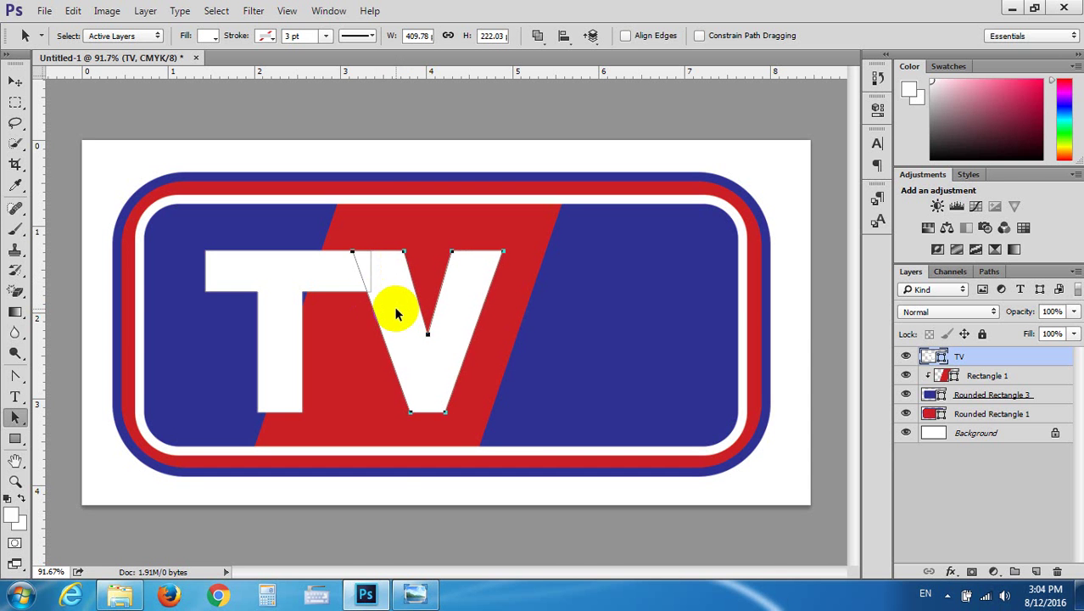
pyautogui.press('Right')
pyautogui.press('Right')
pyautogui.press('Right')
pyautogui.press('Right')
pyautogui.press('Right')
pyautogui.press('Right')
pyautogui.press('Right')
pyautogui.press('Right')
pyautogui.press('Right')
pyautogui.press('Right')
pyautogui.press('Right')
pyautogui.press('Right')
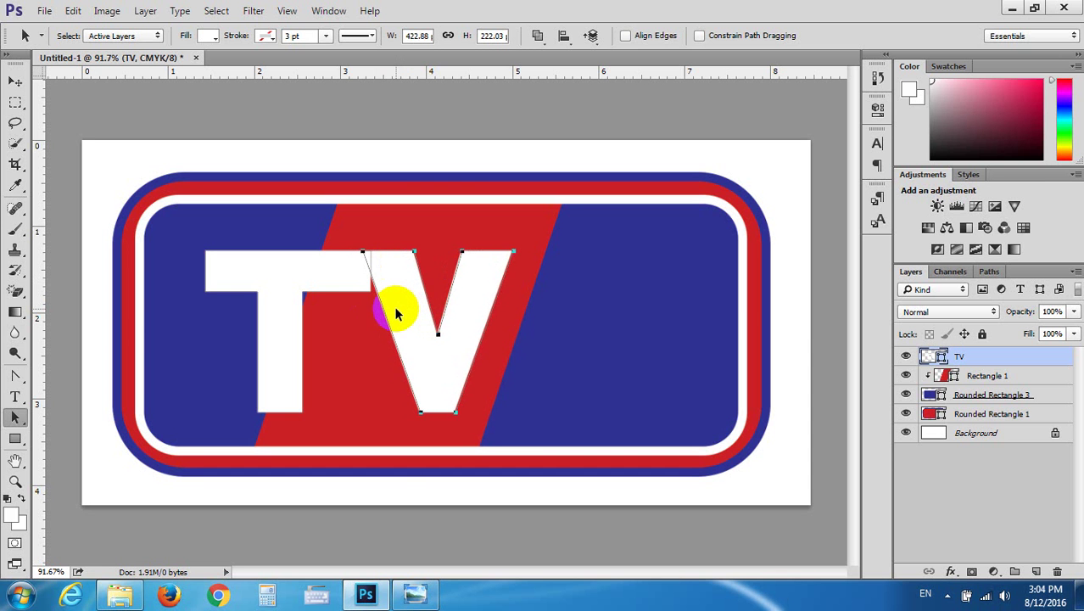
pyautogui.press('Right')
pyautogui.press('Right')
pyautogui.press('Right')
pyautogui.press('Right')
pyautogui.press('Right')
pyautogui.press('Right')
pyautogui.press('Right')
pyautogui.press('Right')
pyautogui.press('Right')
pyautogui.press('Right')
pyautogui.press('Right')
pyautogui.press('Right')
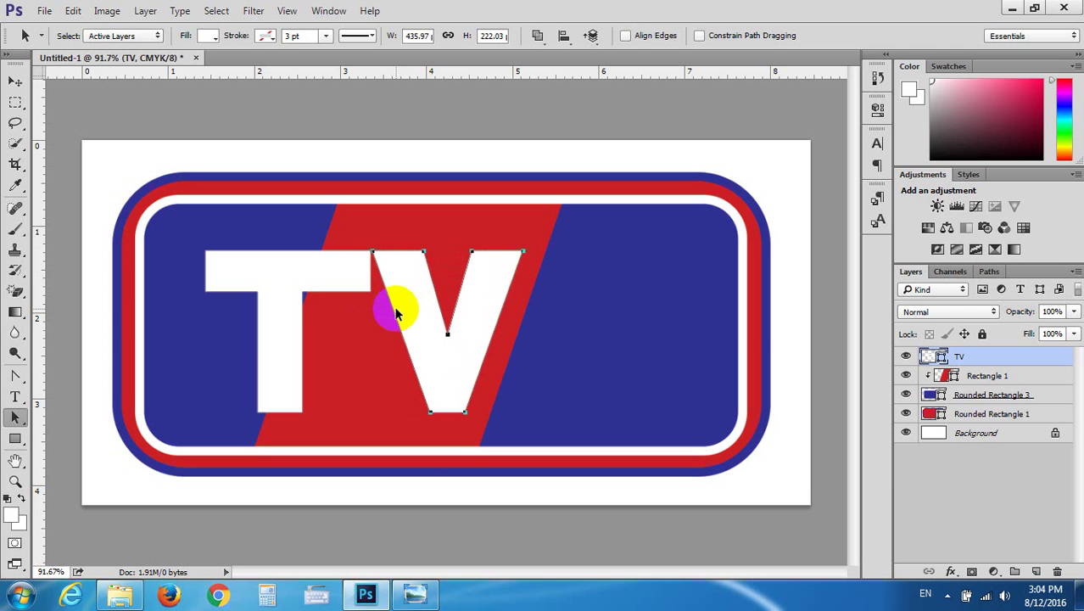
pyautogui.press('Right')
pyautogui.press('Right')
pyautogui.press('Right')
pyautogui.press('Right')
pyautogui.press('Right')
pyautogui.press('Right')
pyautogui.press('Right')
pyautogui.press('Right')
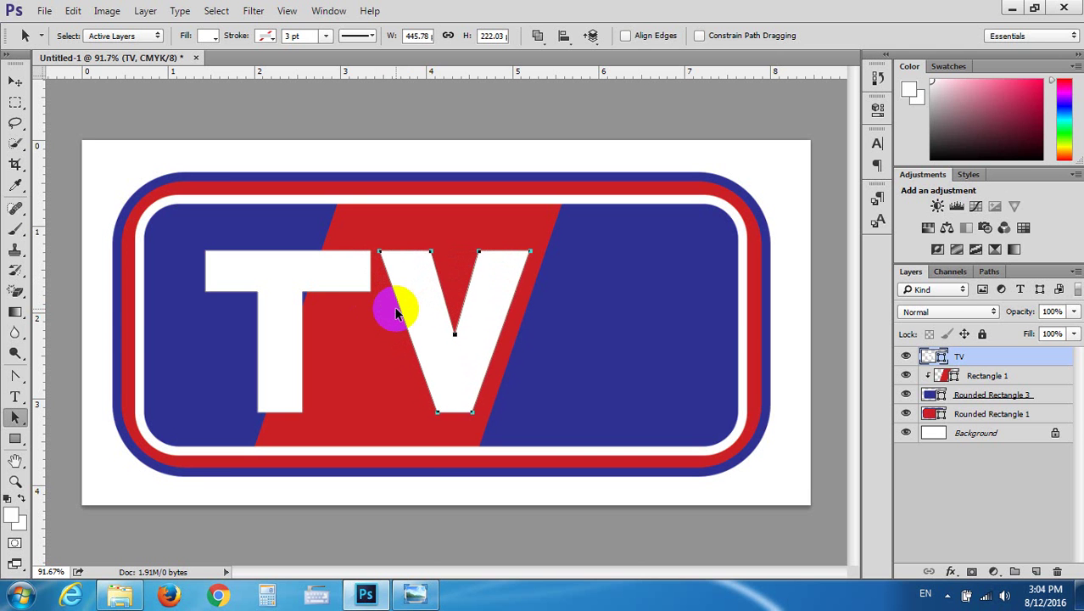
pyautogui.press('Left')
pyautogui.press('Left')
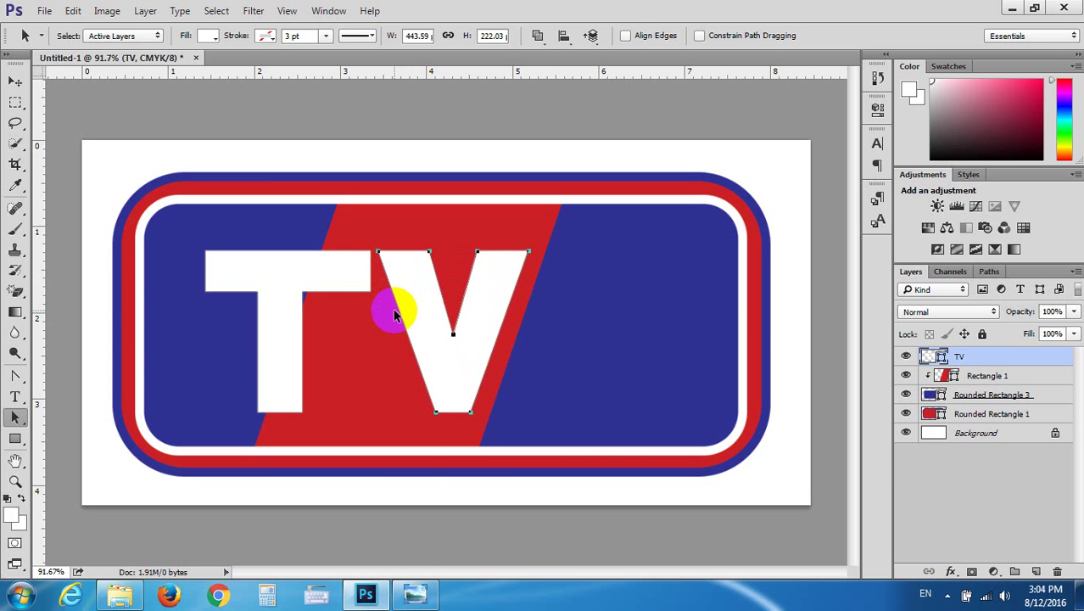
# Compare with the TV3 reference and nudge the V's anchors slightly left
pyautogui.click(415, 594)
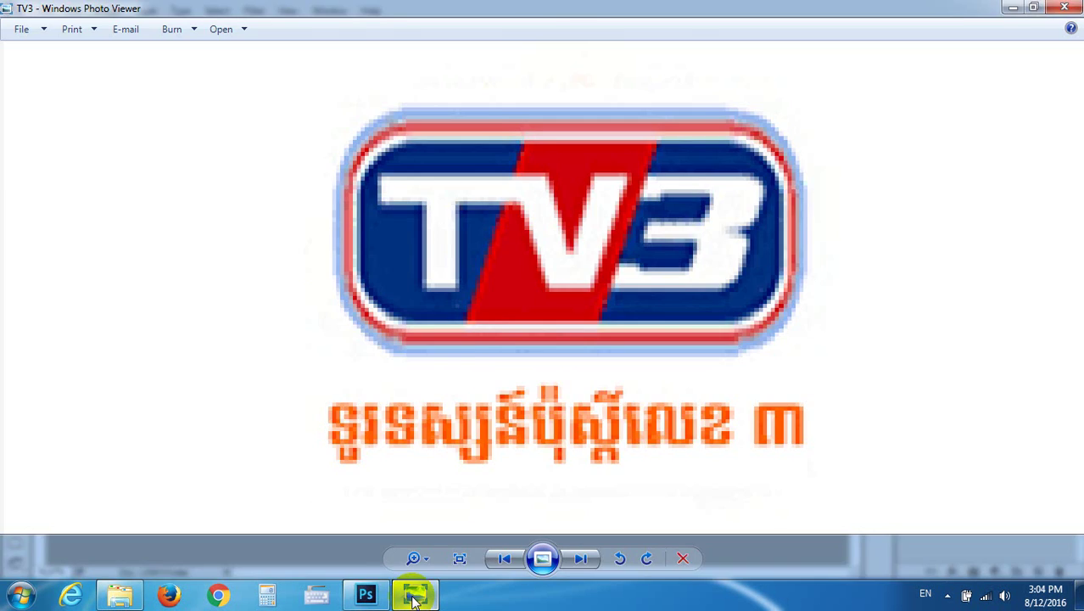
pyautogui.click(458, 436)
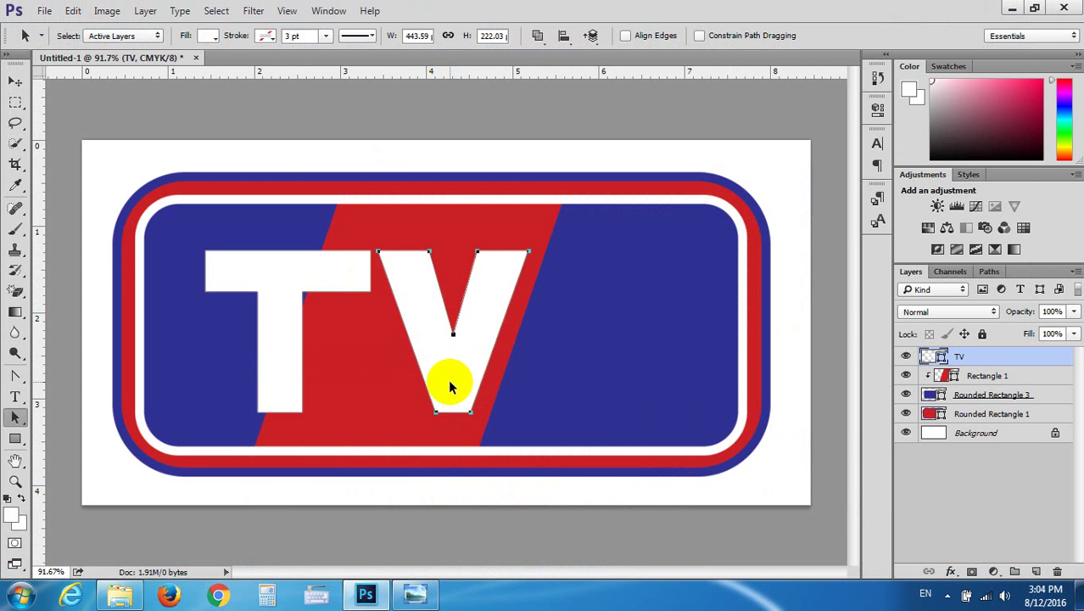
pyautogui.click(456, 409)
pyautogui.press('Left')
pyautogui.press('Left')
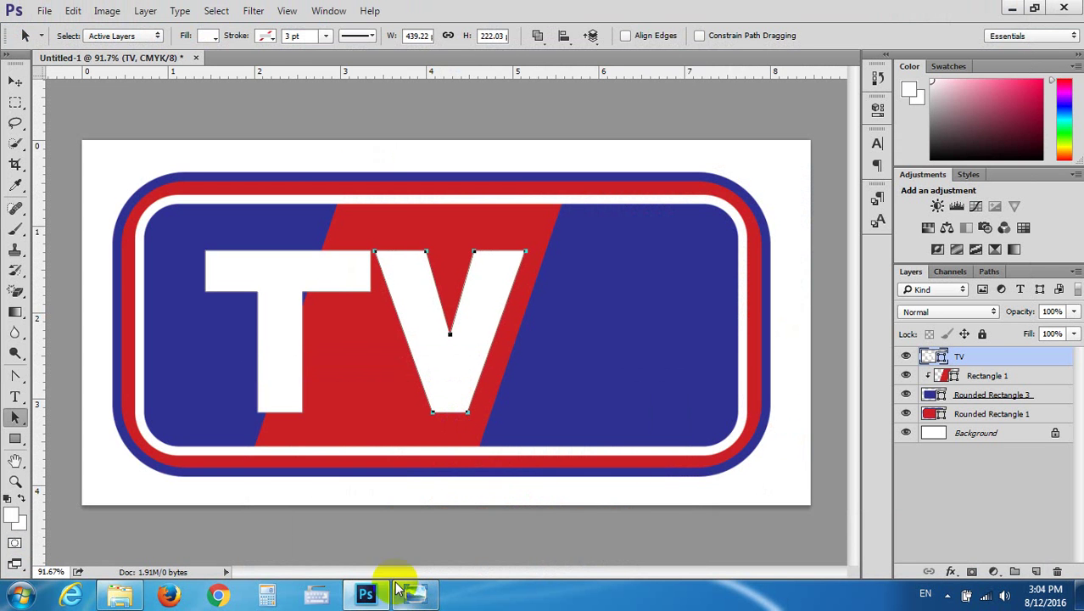
pyautogui.click(404, 594)
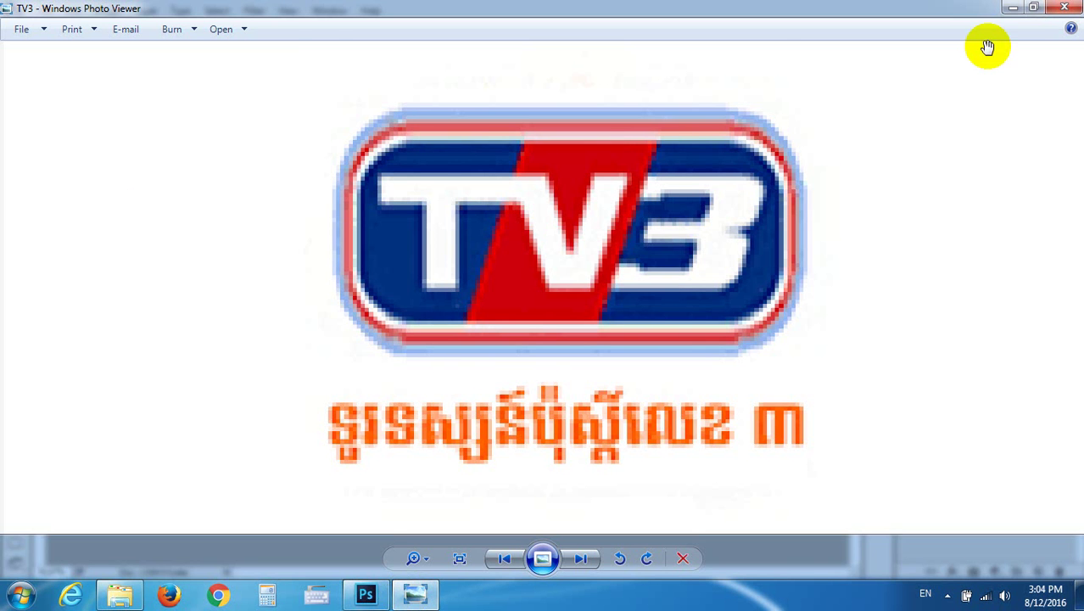
pyautogui.click(1011, 9)
pyautogui.click(455, 401)
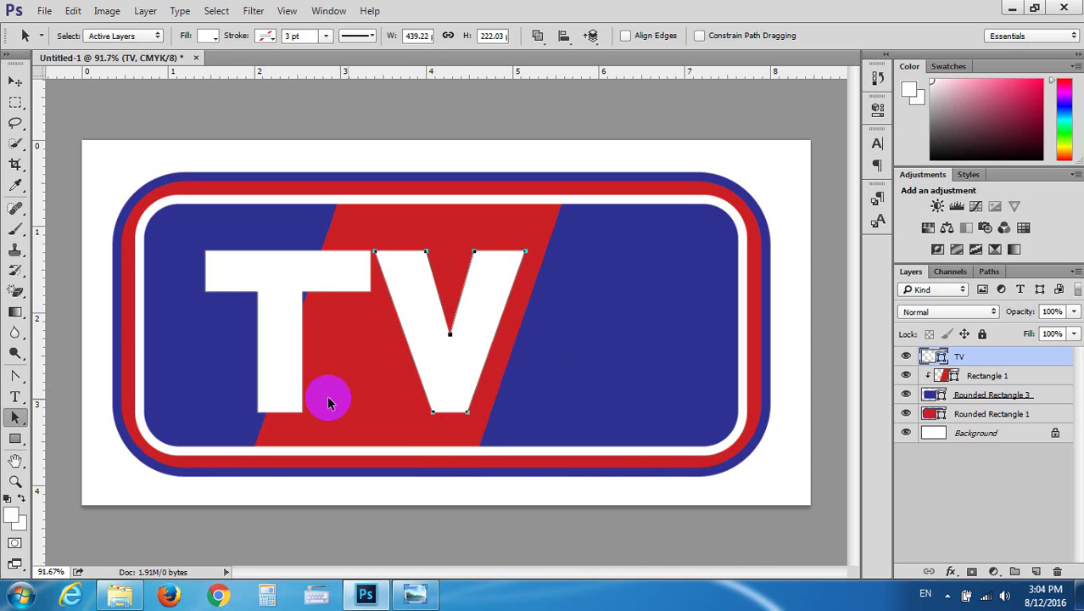
pyautogui.click(258, 406)
pyautogui.click(453, 411)
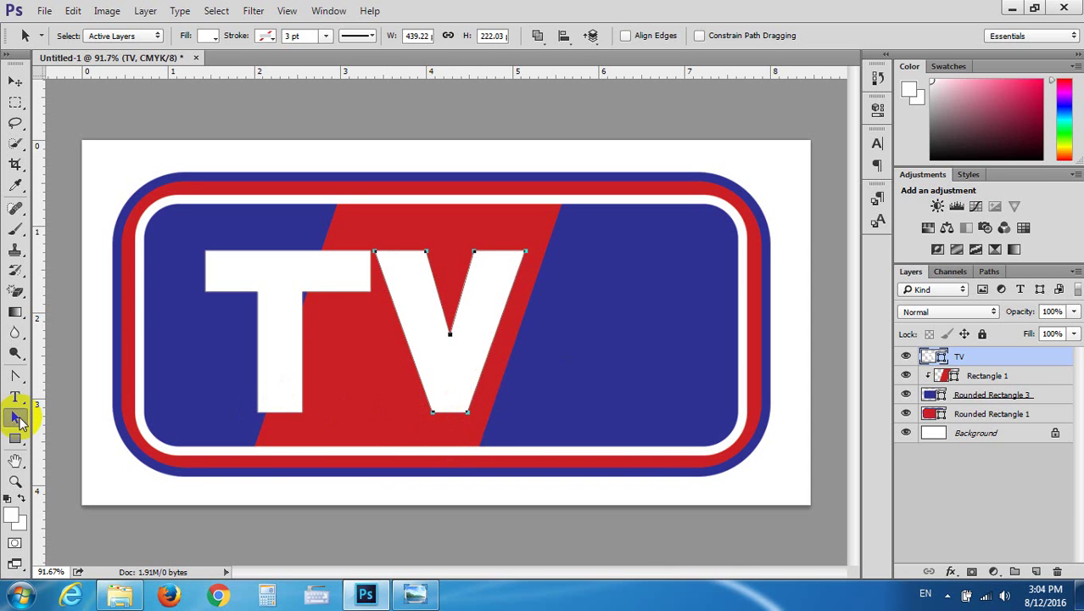
# Raise the V's two bottom anchors with Shift+Up to shorten the letter
pyautogui.click(18, 420)
pyautogui.click(76, 412)
pyautogui.click(472, 430)
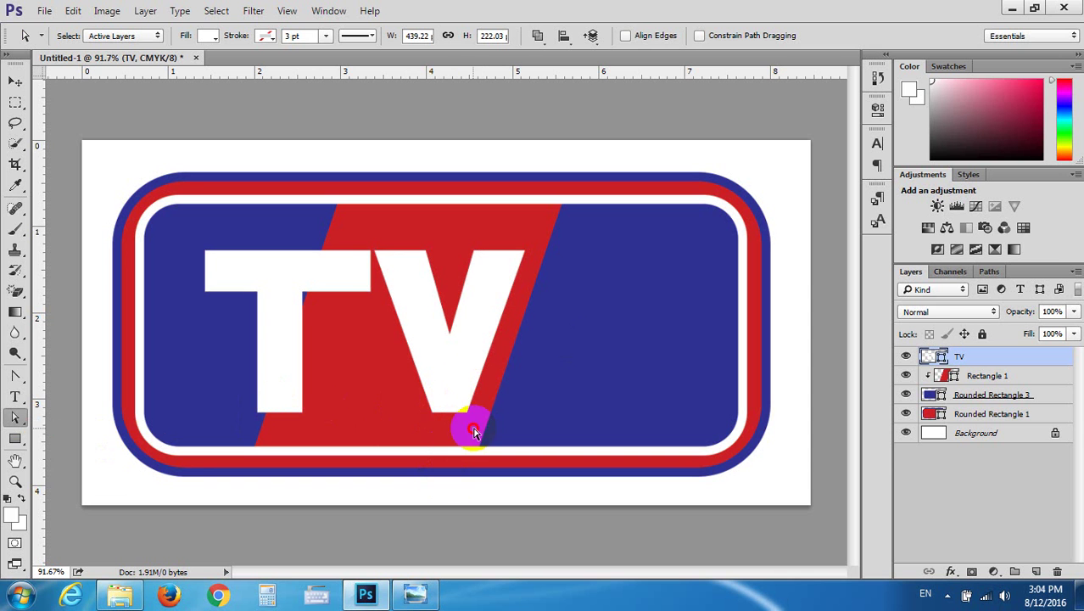
pyautogui.moveTo(474, 433); pyautogui.dragTo(413, 405)
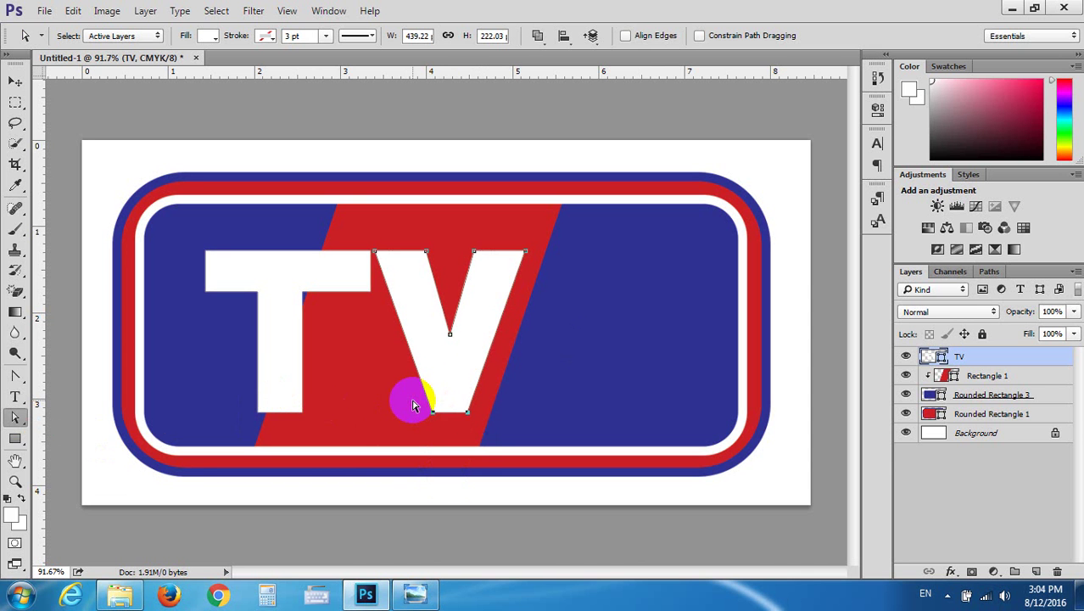
pyautogui.hotkey('shift', 'Up')
pyautogui.hotkey('shift', 'Up')
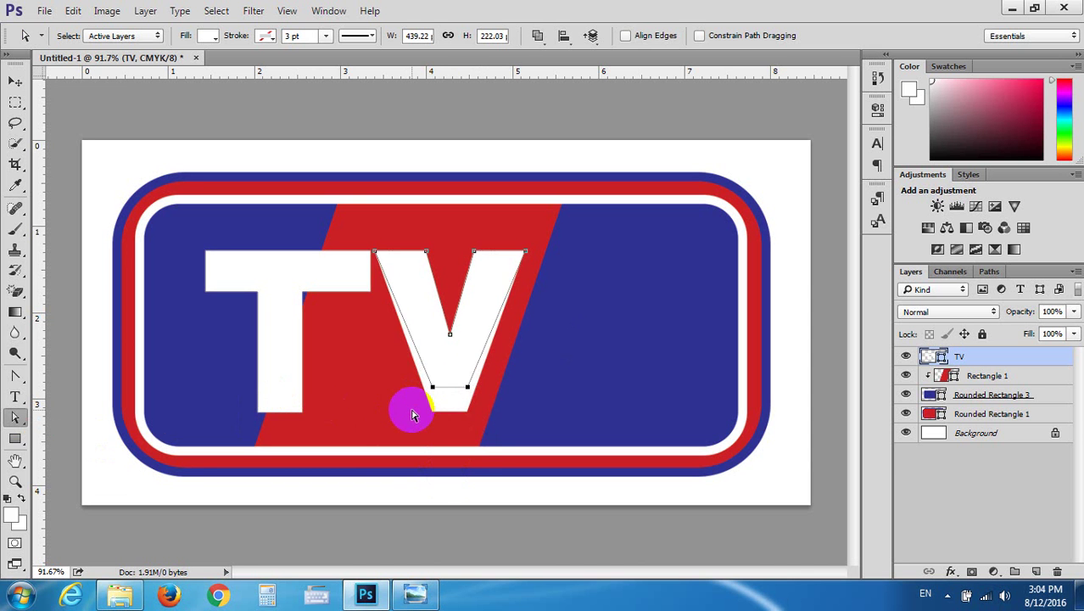
pyautogui.hotkey('shift', 'Up')
# Widen the V's flat base by pushing its bottom corners outward
pyautogui.click(432, 386)
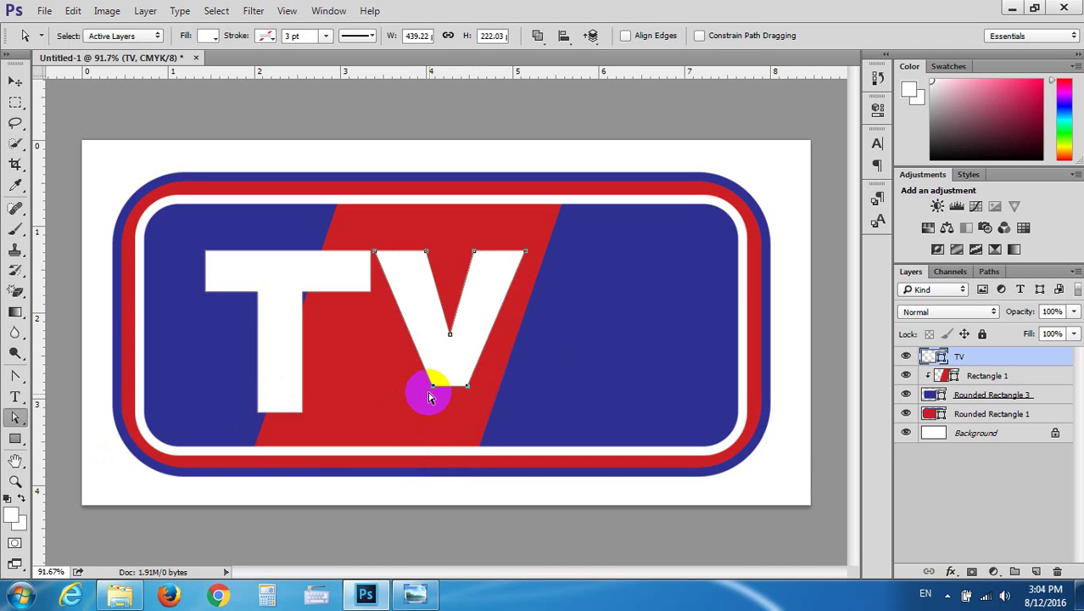
pyautogui.press('Left')
pyautogui.press('Left')
pyautogui.press('Left')
pyautogui.press('Left')
pyautogui.press('Left')
pyautogui.press('Left')
pyautogui.press('Left')
pyautogui.press('Left')
pyautogui.press('Left')
pyautogui.press('Left')
pyautogui.press('Left')
pyautogui.press('Left')
pyautogui.press('Left')
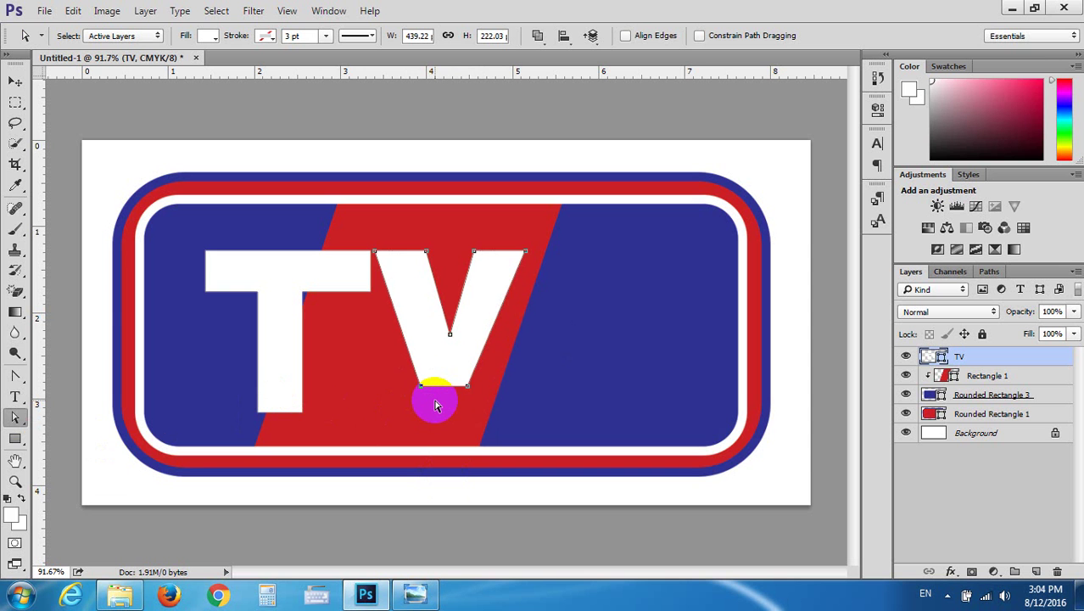
pyautogui.press('Left')
pyautogui.press('Left')
pyautogui.press('Left')
pyautogui.press('Left')
pyautogui.press('Left')
pyautogui.press('Left')
pyautogui.click(465, 383)
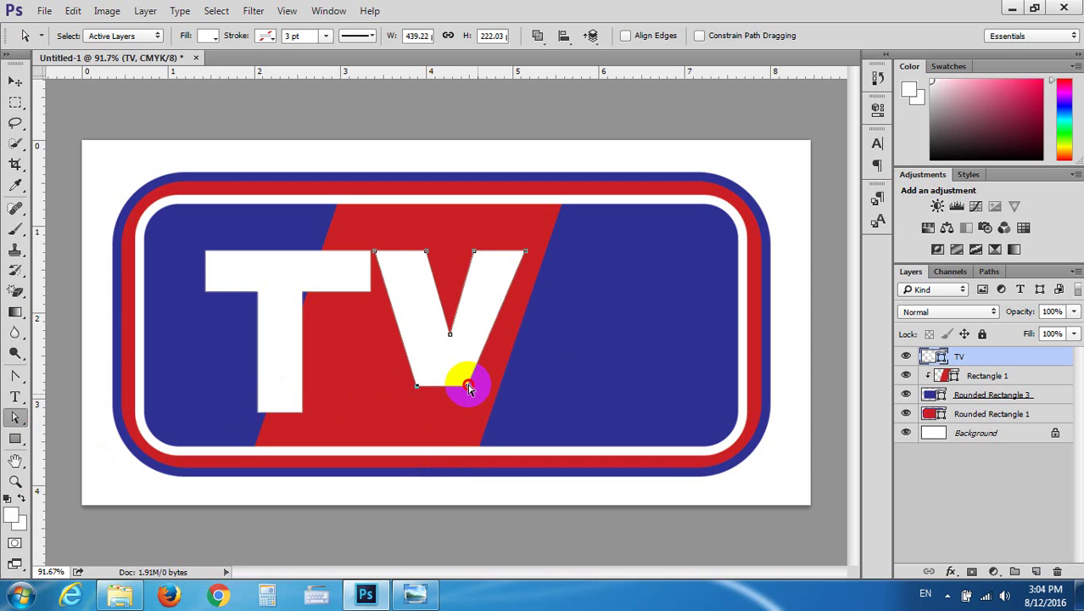
pyautogui.press('Right')
pyautogui.press('Right')
pyautogui.press('Right')
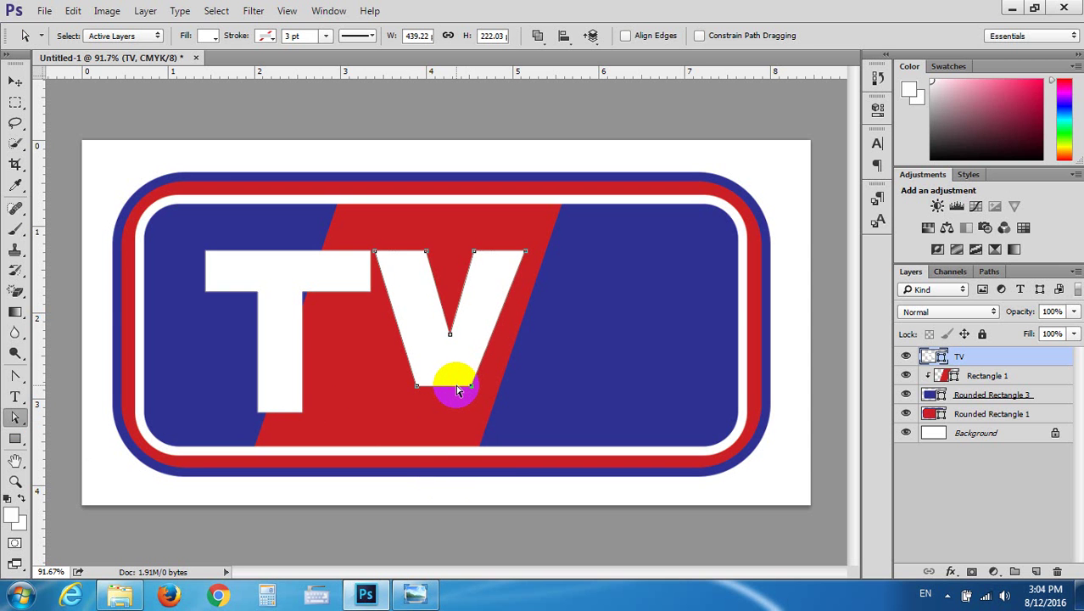
pyautogui.press('Right')
pyautogui.press('Right')
pyautogui.press('Right')
pyautogui.press('Right')
pyautogui.press('Right')
pyautogui.press('Right')
pyautogui.press('Right')
pyautogui.press('Right')
pyautogui.press('Right')
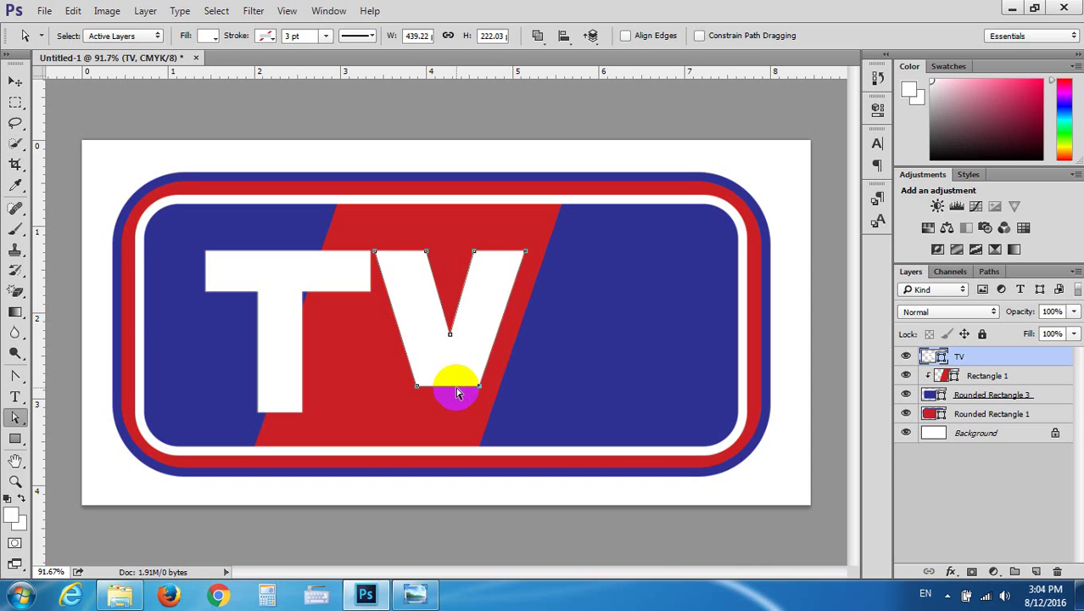
pyautogui.press('Right')
pyautogui.press('Right')
pyautogui.press('Right')
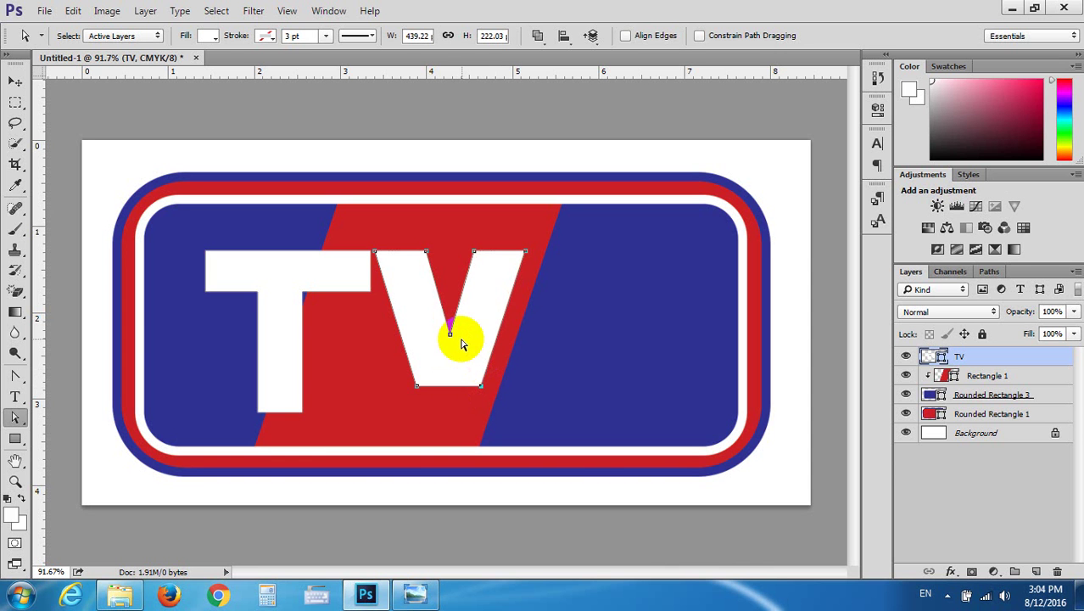
# Shorten the T's stem and align its base to a new horizontal guide
pyautogui.moveTo(246, 390); pyautogui.dragTo(318, 436)
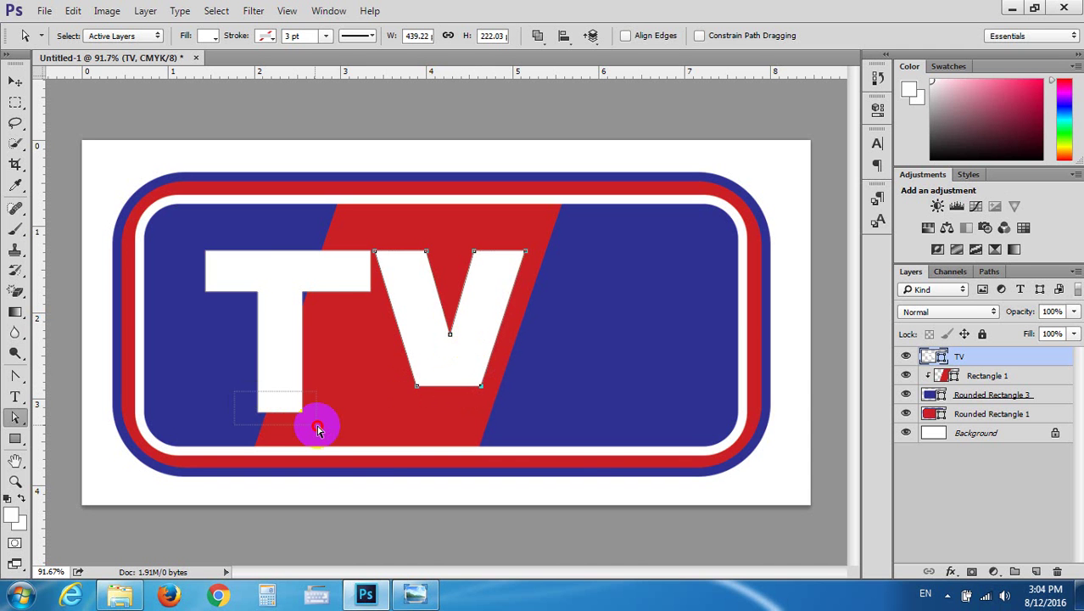
pyautogui.press('Up')
pyautogui.press('Up')
pyautogui.press('Up')
pyautogui.press('Up')
pyautogui.press('Up')
pyautogui.press('Up')
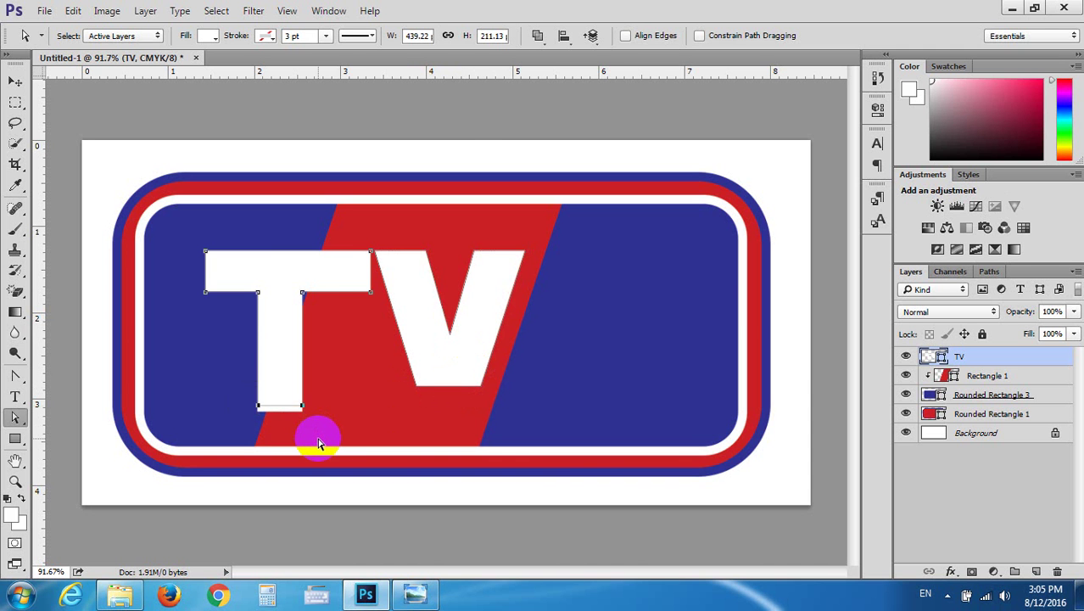
pyautogui.press('Up')
pyautogui.press('Up')
pyautogui.press('Up')
pyautogui.press('Up')
pyautogui.press('Up')
pyautogui.press('Up')
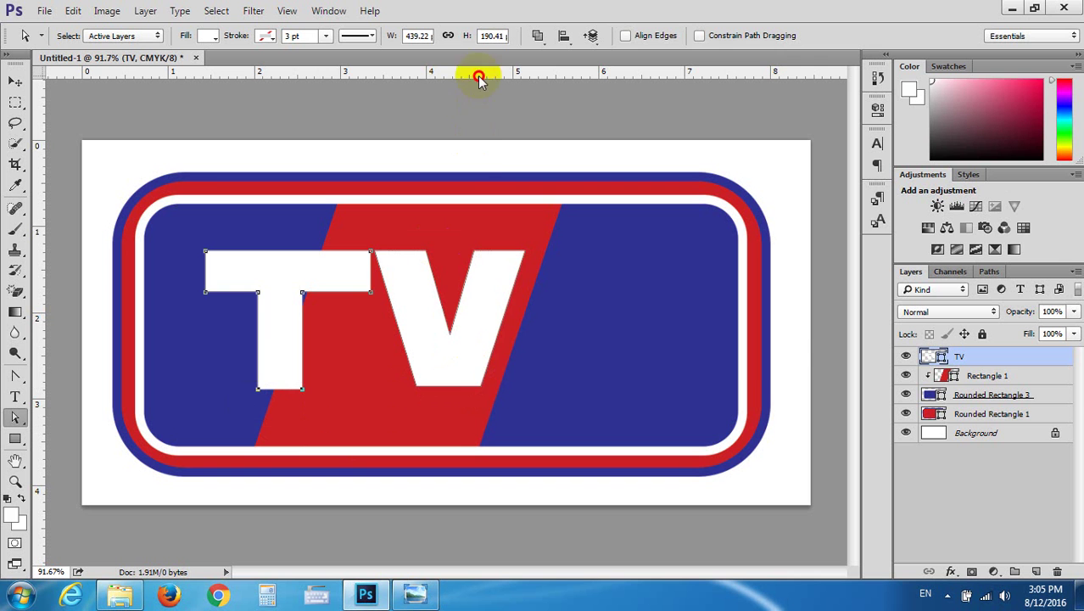
pyautogui.moveTo(477, 74); pyautogui.dragTo(484, 388)
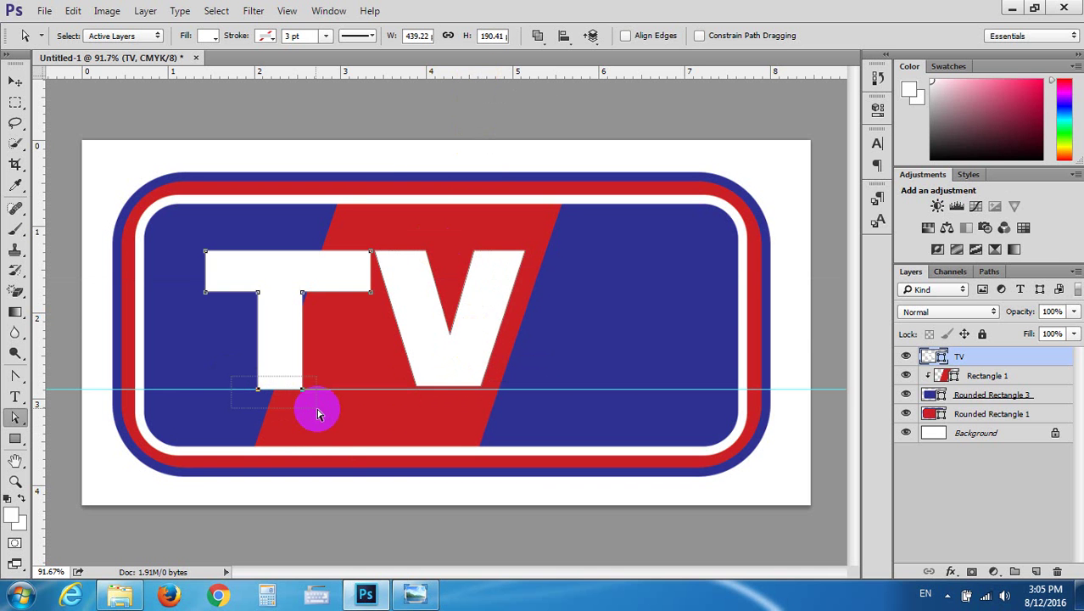
pyautogui.press('Up')
pyautogui.press('Up')
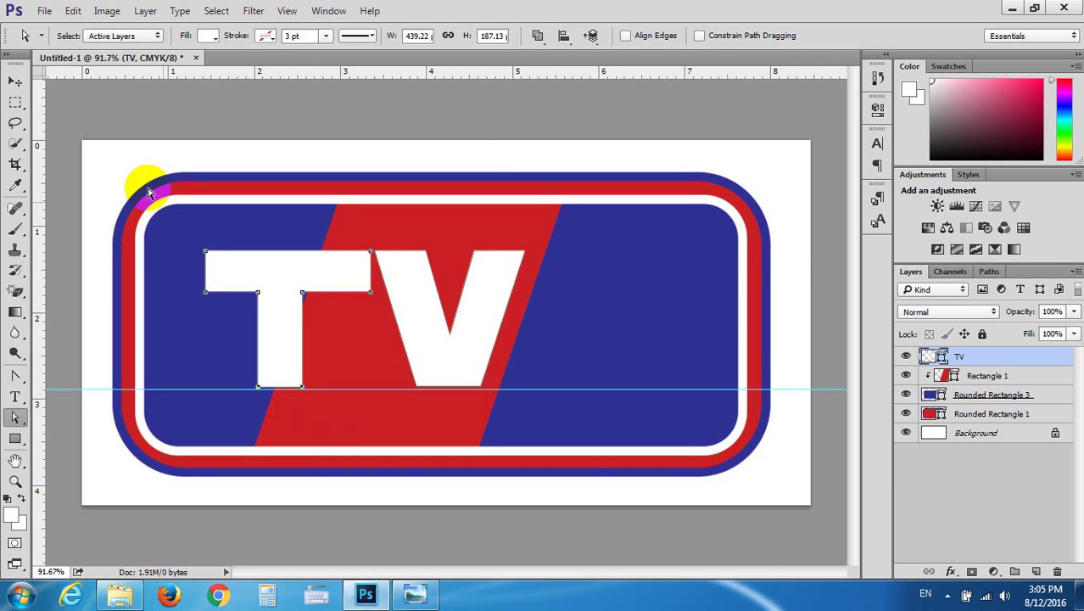
# Check the reference, then extend the T's crossbar further left
pyautogui.click(19, 80)
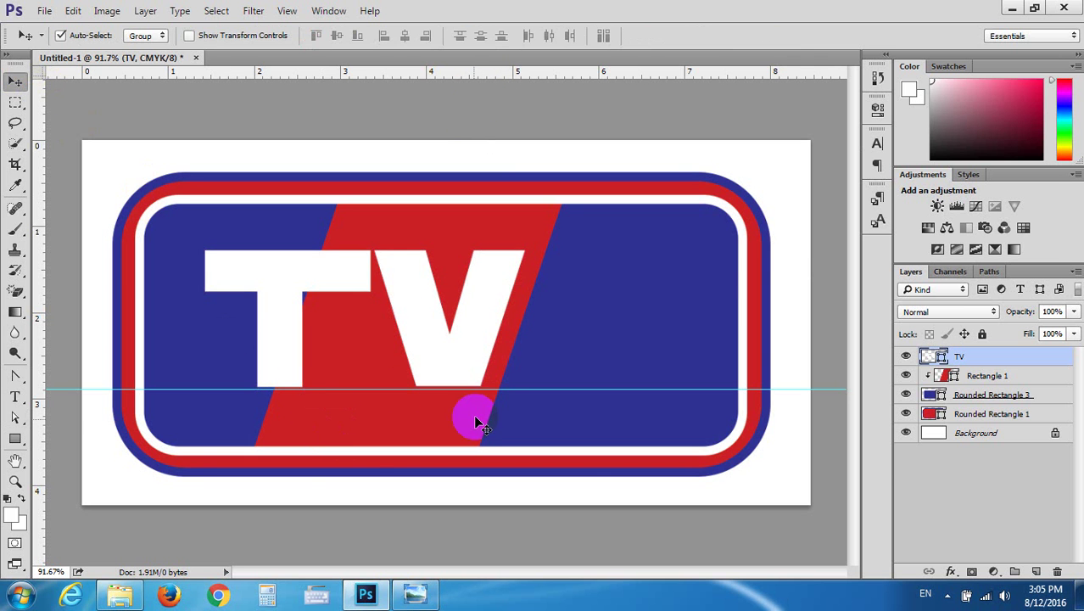
pyautogui.click(354, 269)
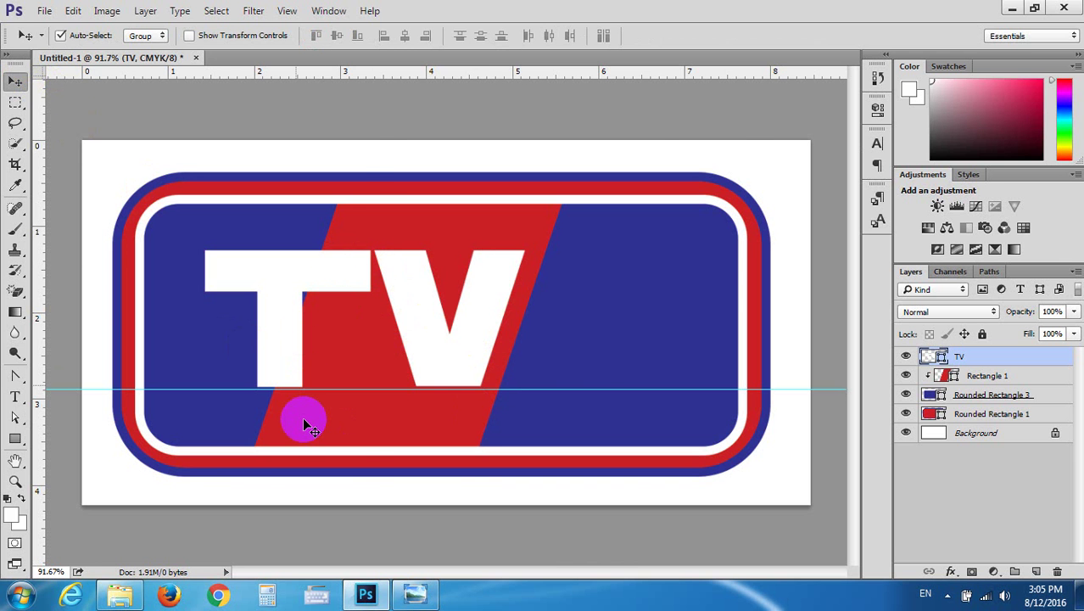
pyautogui.click(413, 591)
pyautogui.click(413, 591)
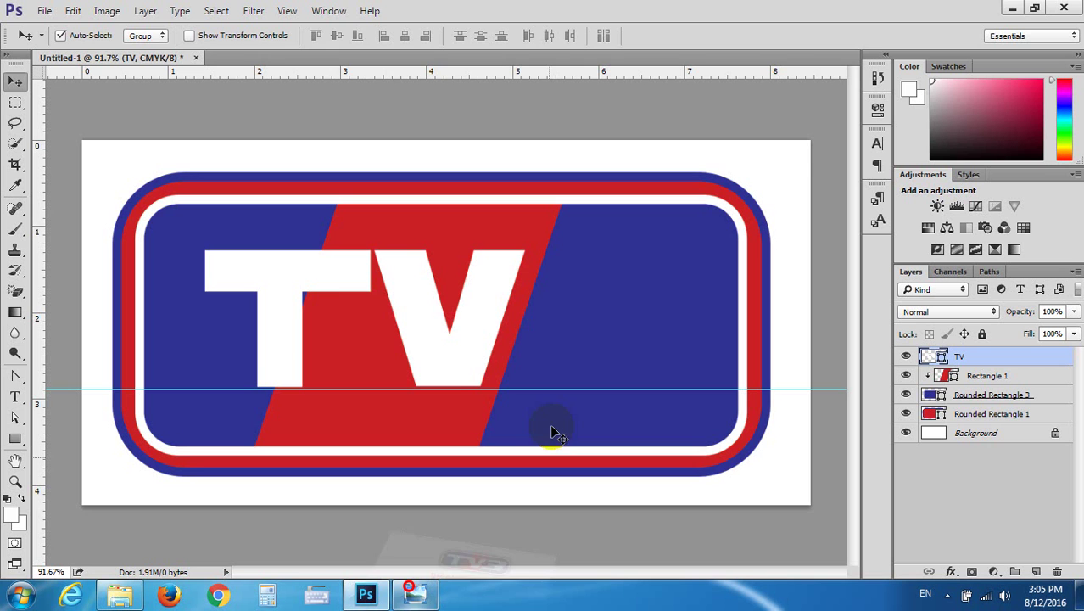
pyautogui.click(335, 288)
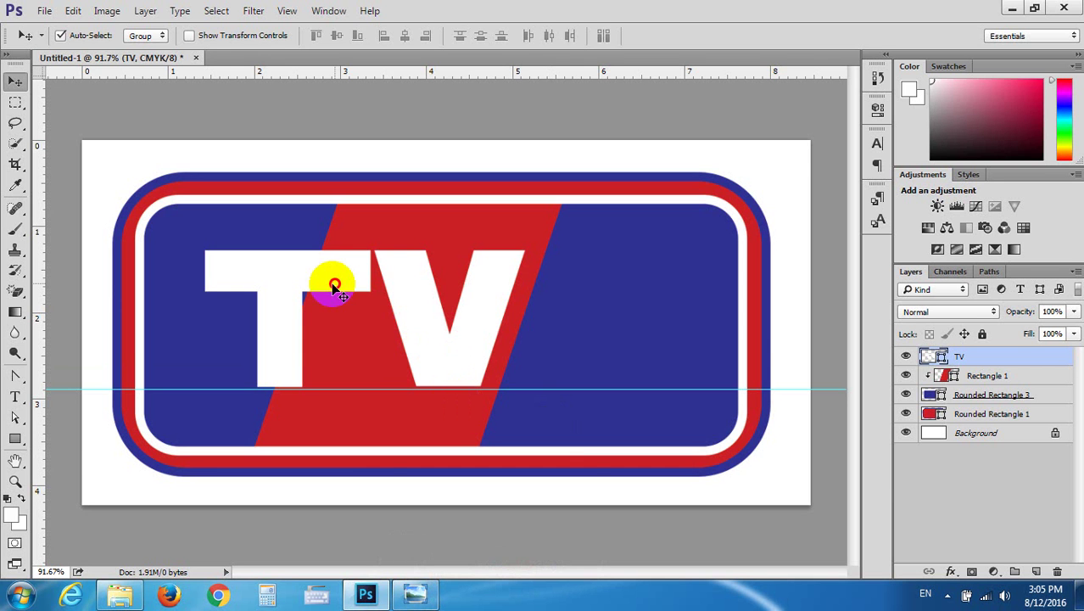
pyautogui.click(15, 416)
pyautogui.click(205, 253)
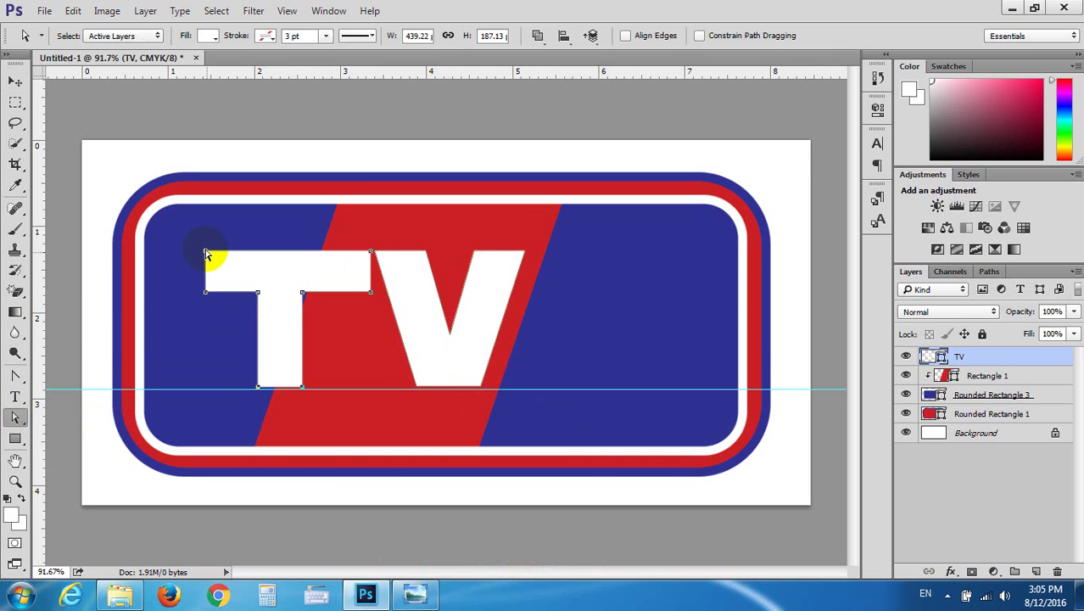
pyautogui.press('Left')
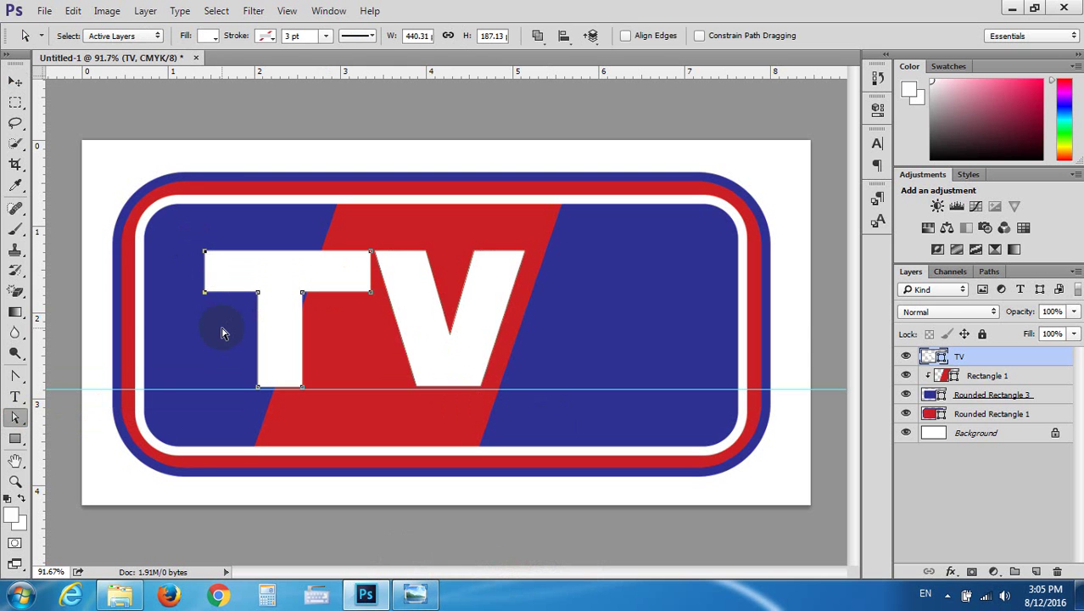
pyautogui.press('Left')
pyautogui.press('Left')
pyautogui.press('Left')
pyautogui.press('Left')
pyautogui.press('Left')
pyautogui.press('Left')
pyautogui.press('Left')
pyautogui.press('Left')
pyautogui.press('Left')
pyautogui.press('Left')
pyautogui.press('Left')
pyautogui.press('Left')
pyautogui.press('Left')
pyautogui.press('Left')
pyautogui.press('Left')
pyautogui.press('Left')
pyautogui.press('Left')
pyautogui.press('Left')
pyautogui.press('Left')
pyautogui.press('Left')
pyautogui.press('Left')
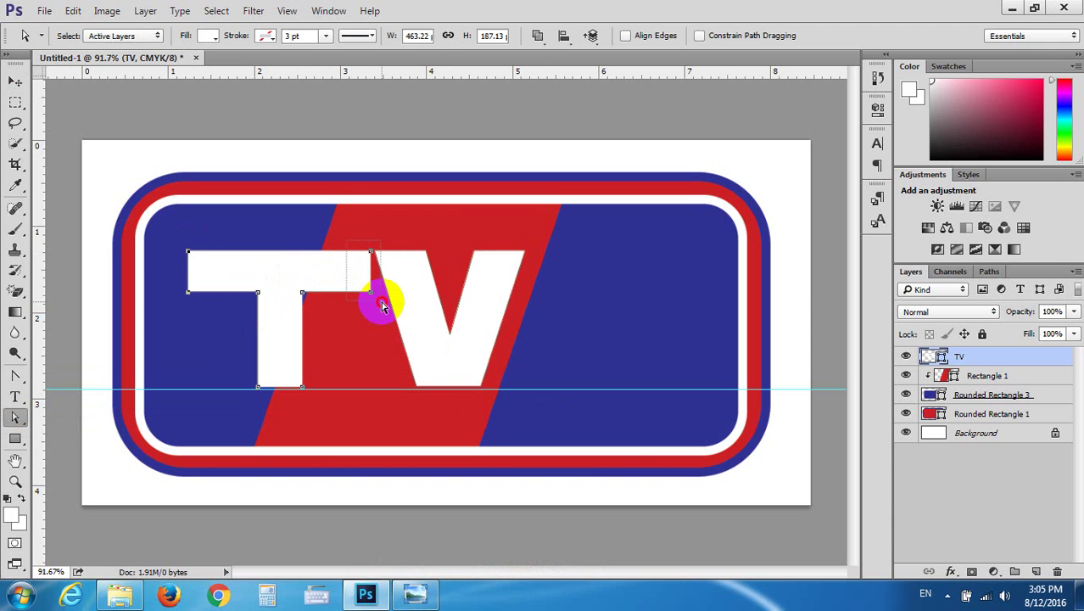
# Nudge the T top bar's right-edge anchors right to close the gap
pyautogui.click(365, 301)
pyautogui.moveTo(352, 235)
pyautogui.mouseDown()
pyautogui.moveTo(377, 312)
pyautogui.moveTo(368, 307)
pyautogui.mouseUp()
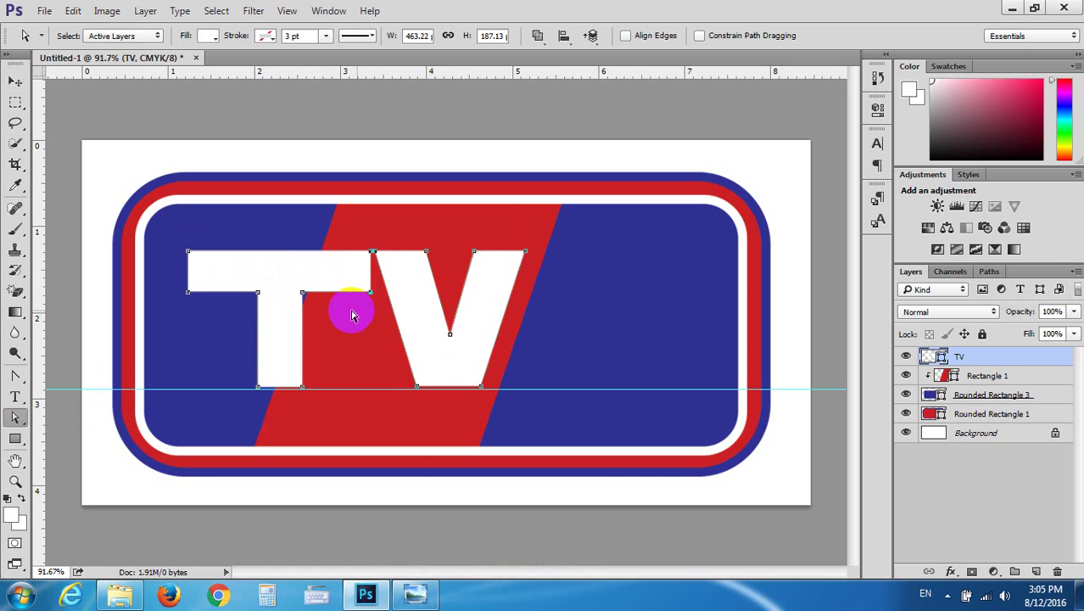
pyautogui.scroll(1, 381, 251)
pyautogui.scroll(2, 382, 251)
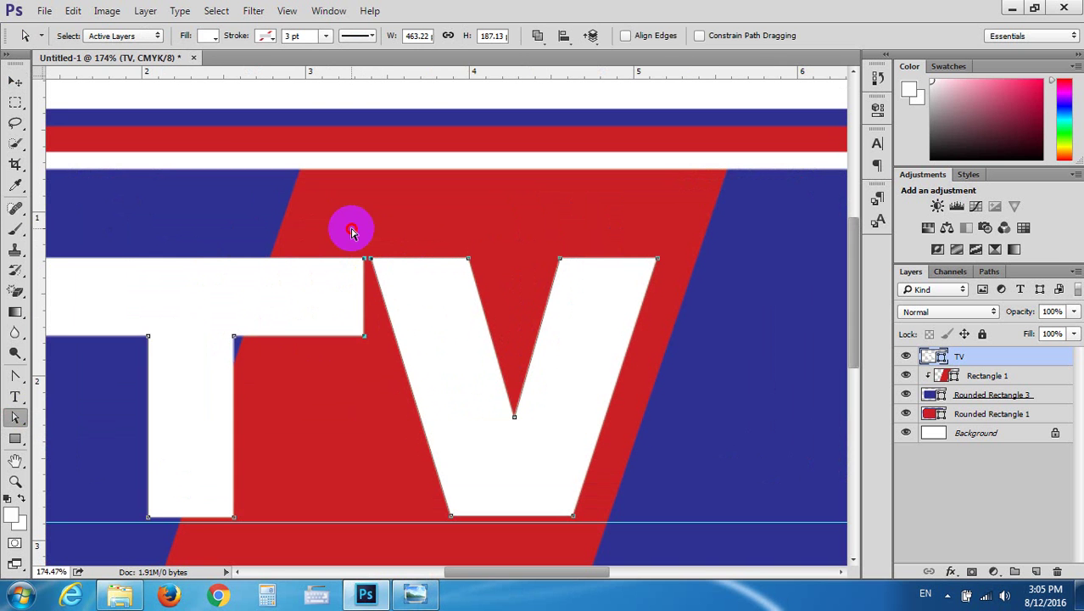
pyautogui.moveTo(338, 244)
pyautogui.mouseDown()
pyautogui.moveTo(366, 303)
pyautogui.moveTo(367, 345)
pyautogui.mouseUp()
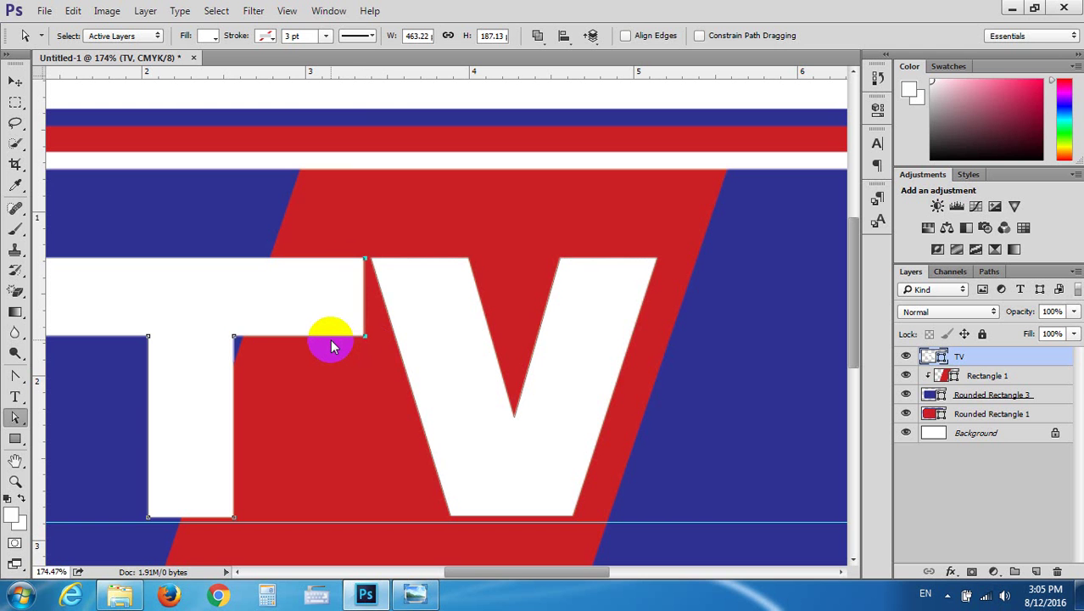
pyautogui.press('Right')
pyautogui.press('Right')
pyautogui.press('Right')
pyautogui.press('Right')
pyautogui.press('Right')
pyautogui.press('Right')
pyautogui.press('Right')
pyautogui.press('Right')
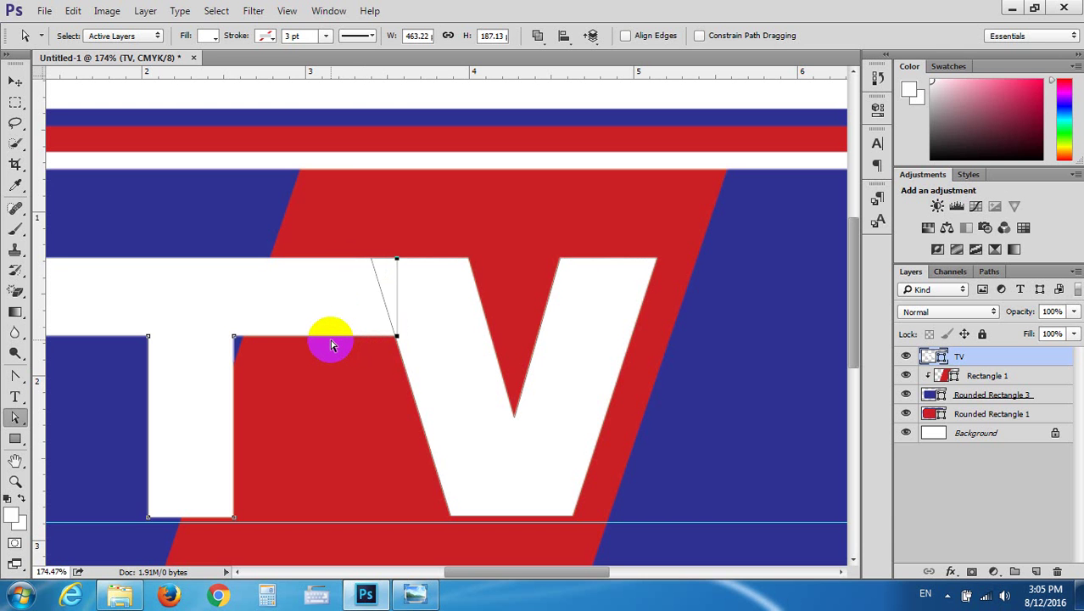
pyautogui.press('Right')
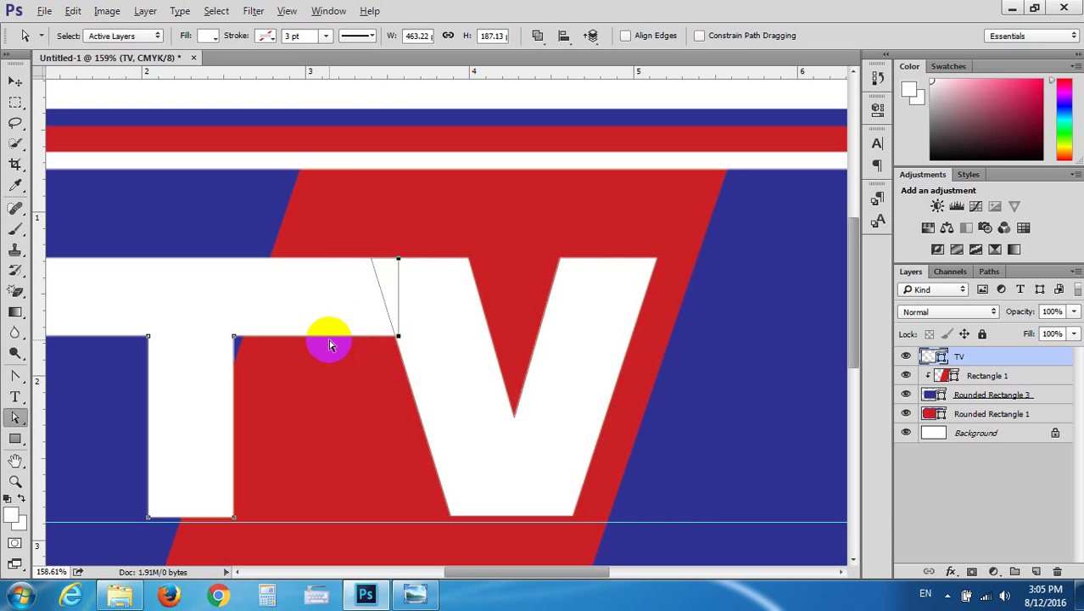
pyautogui.scroll(-3, 329, 341)
# Drag the guide lines off the canvas and reselect the TV lettering layer
pyautogui.click(14, 80)
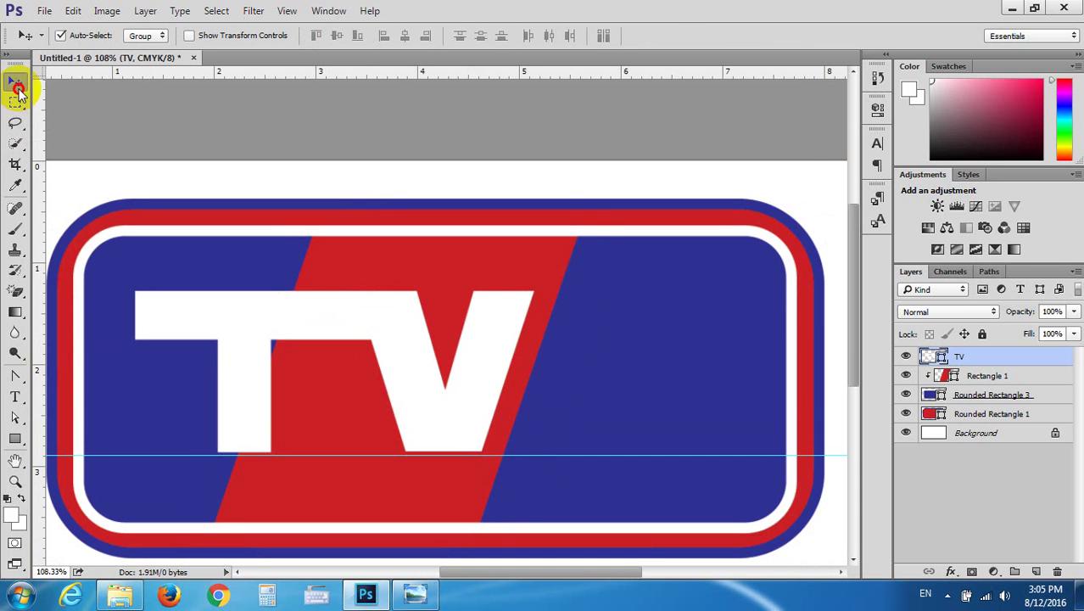
pyautogui.click(798, 180)
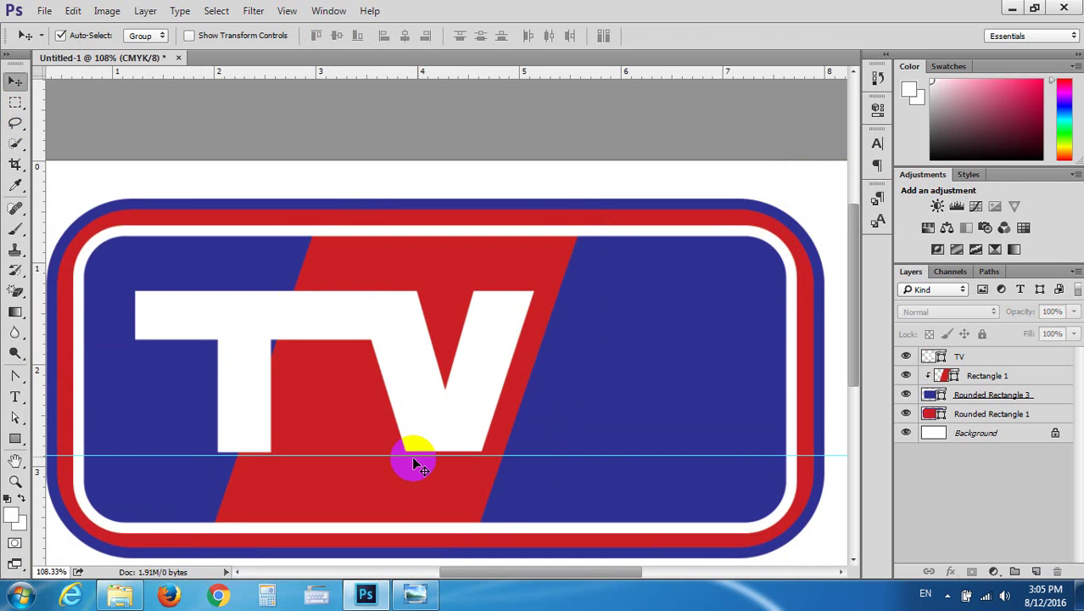
pyautogui.moveTo(536, 456); pyautogui.dragTo(581, 89)
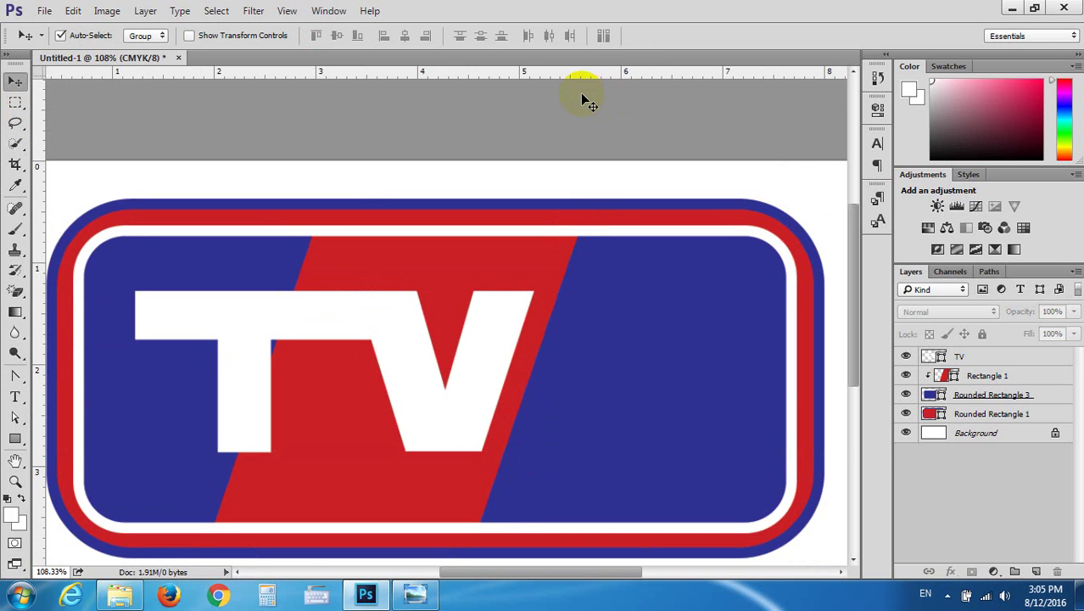
pyautogui.click(251, 422)
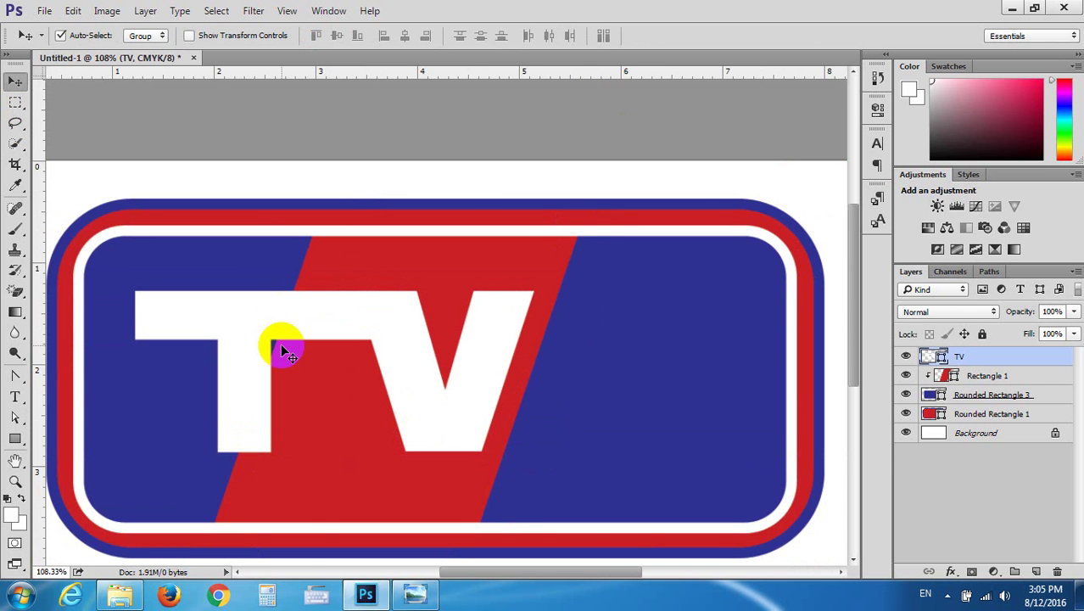
# Compare against the reference and select the stripe and both rounded rectangle layers
pyautogui.click(415, 593)
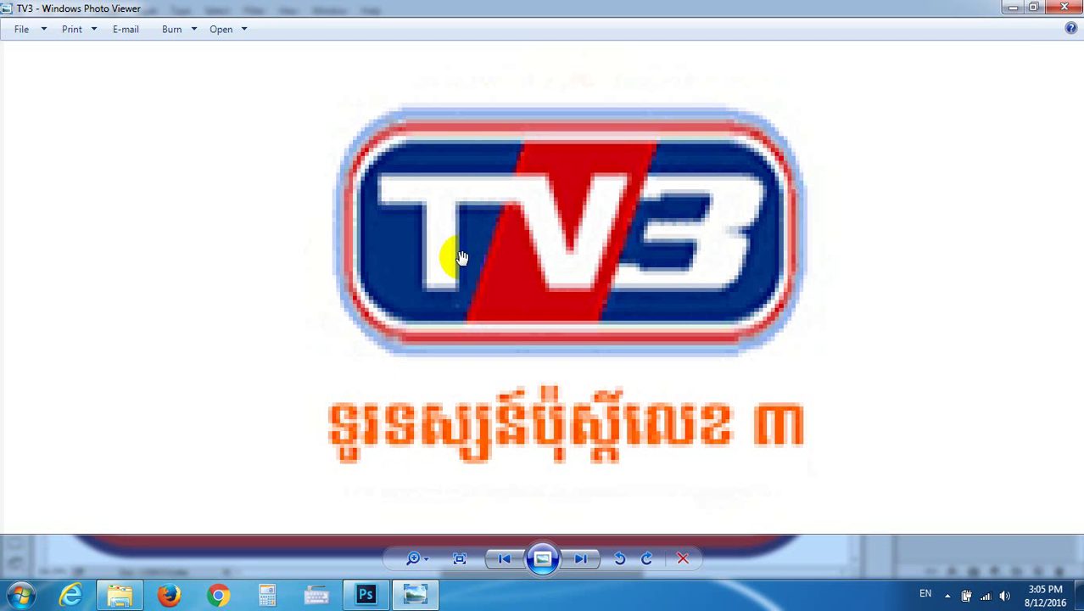
pyautogui.click(1012, 8)
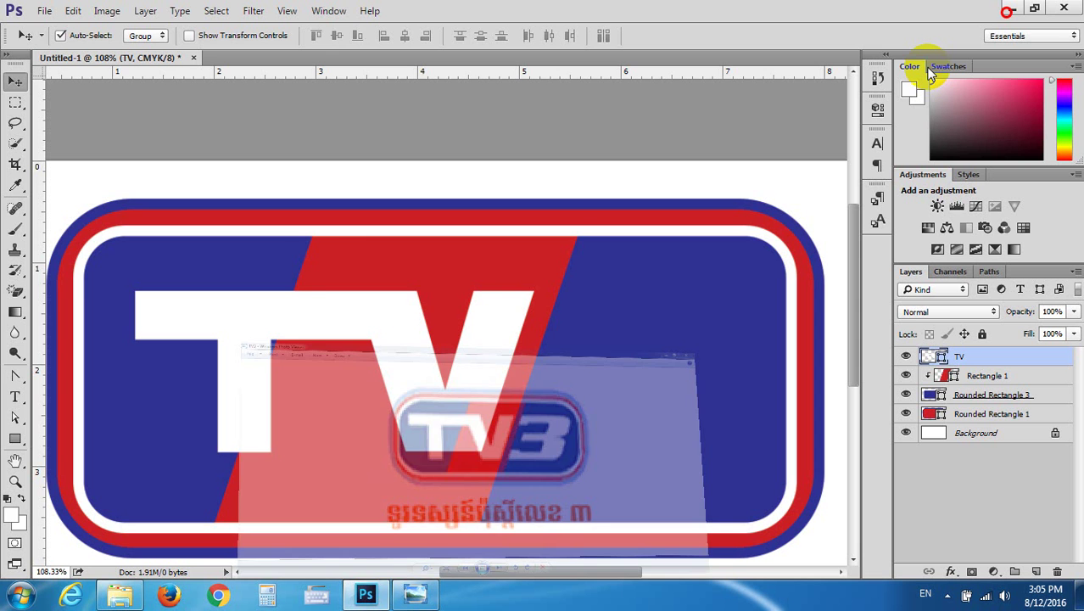
pyautogui.click(351, 382)
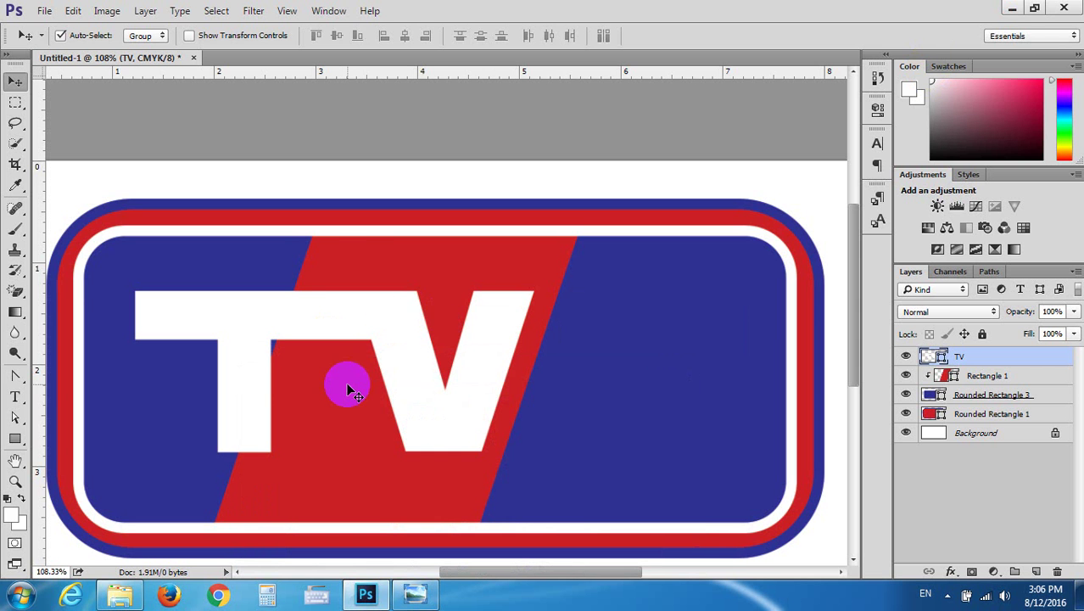
pyautogui.click(360, 404)
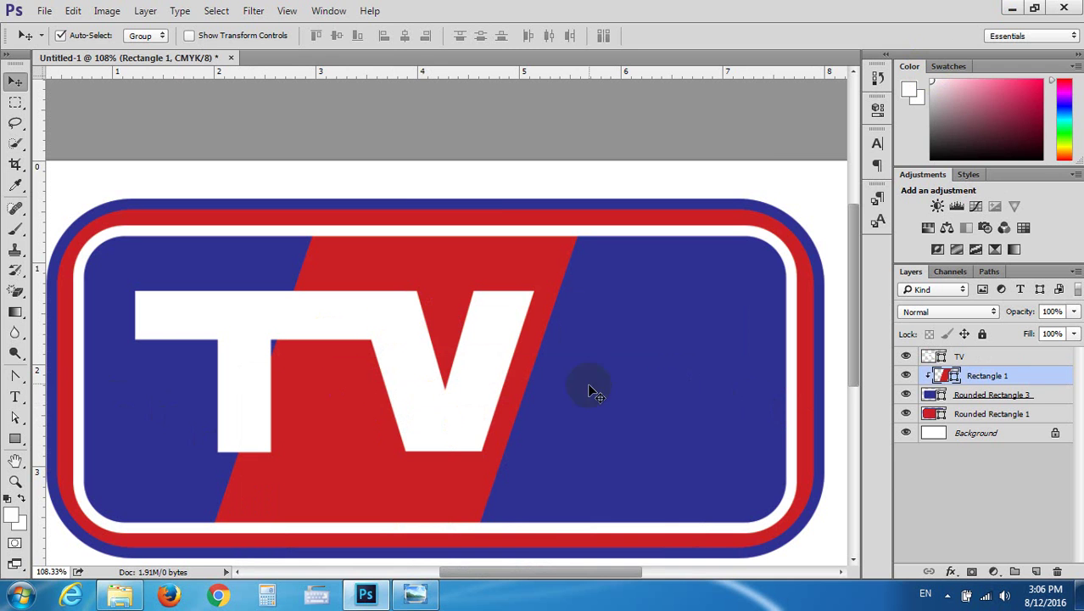
pyautogui.click(484, 412)
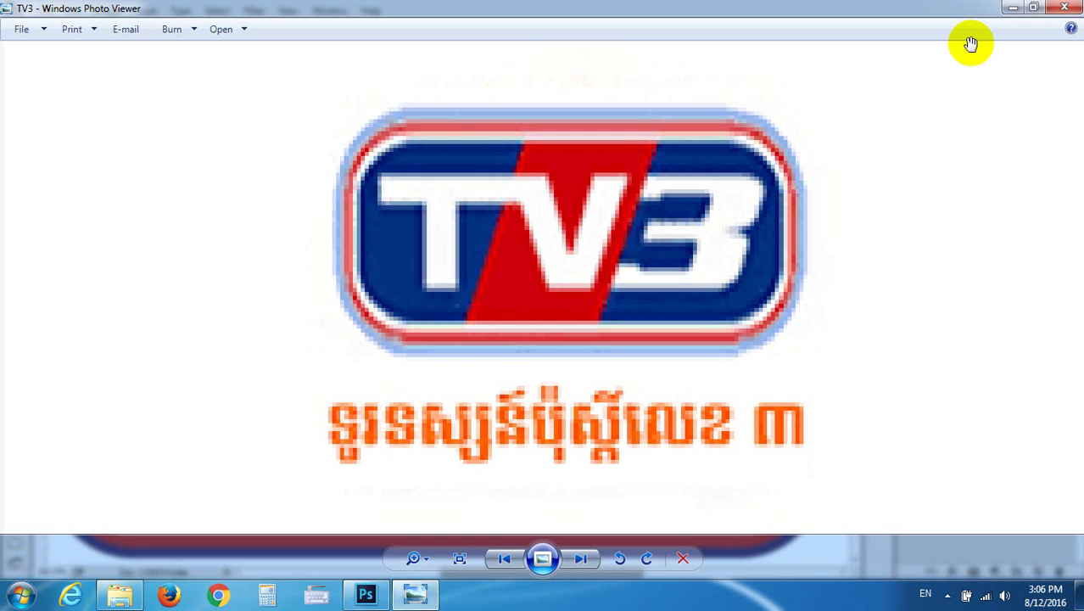
pyautogui.click(1011, 8)
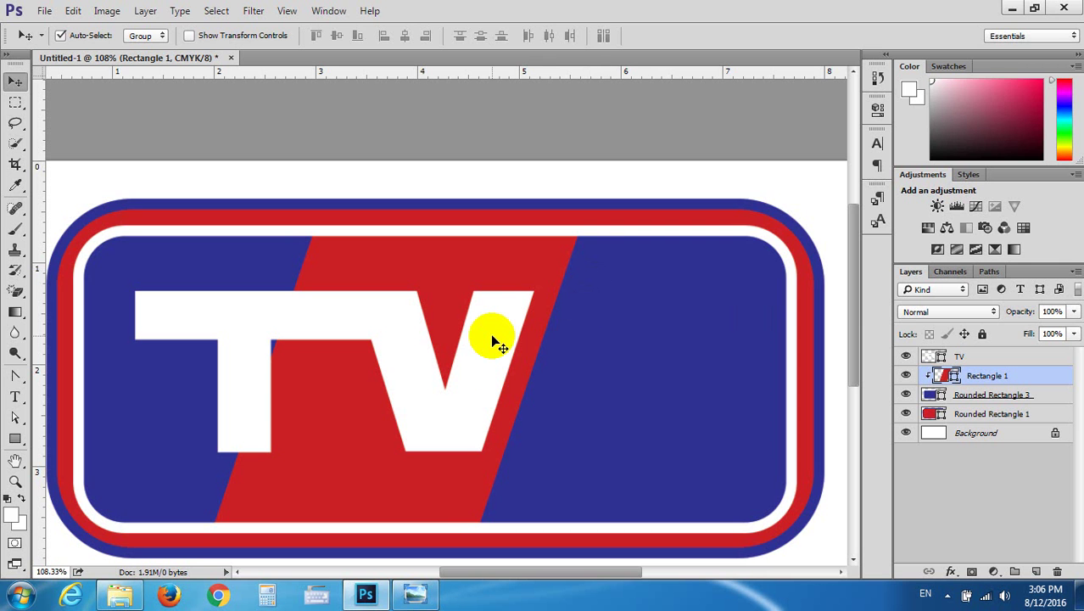
pyautogui.keyDown('shift'); pyautogui.click(963, 414); pyautogui.keyUp('shift')
# Narrow Rectangle 1 and both Rounded Rectangle layers to about 82% width with Free Transform
pyautogui.moveTo(959, 422); pyautogui.dragTo(930, 417)
pyautogui.hotkey('ctrl', 't')
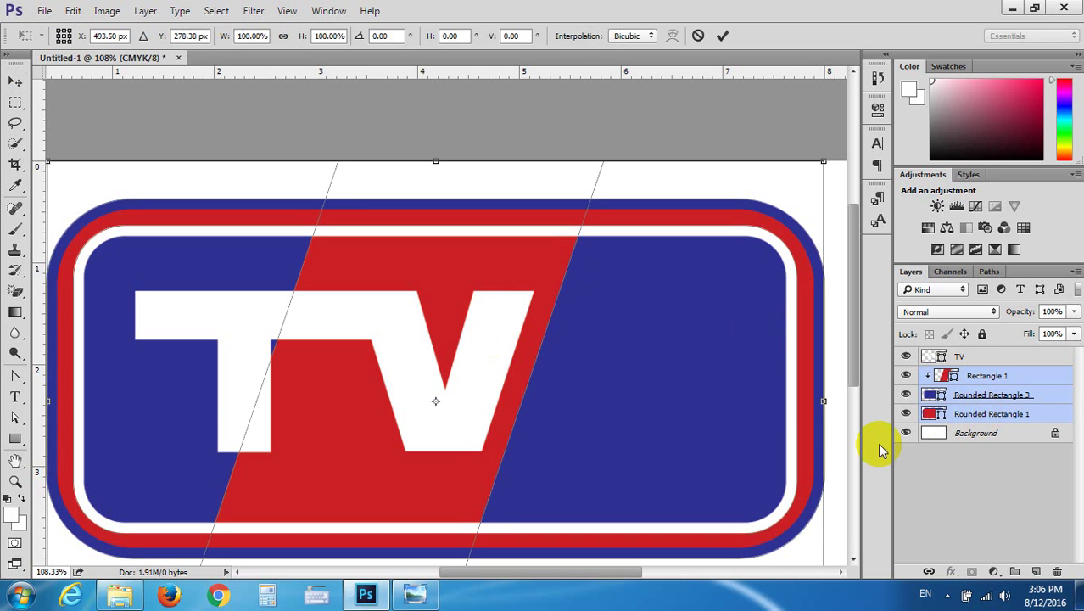
pyautogui.moveTo(834, 401); pyautogui.dragTo(685, 433)
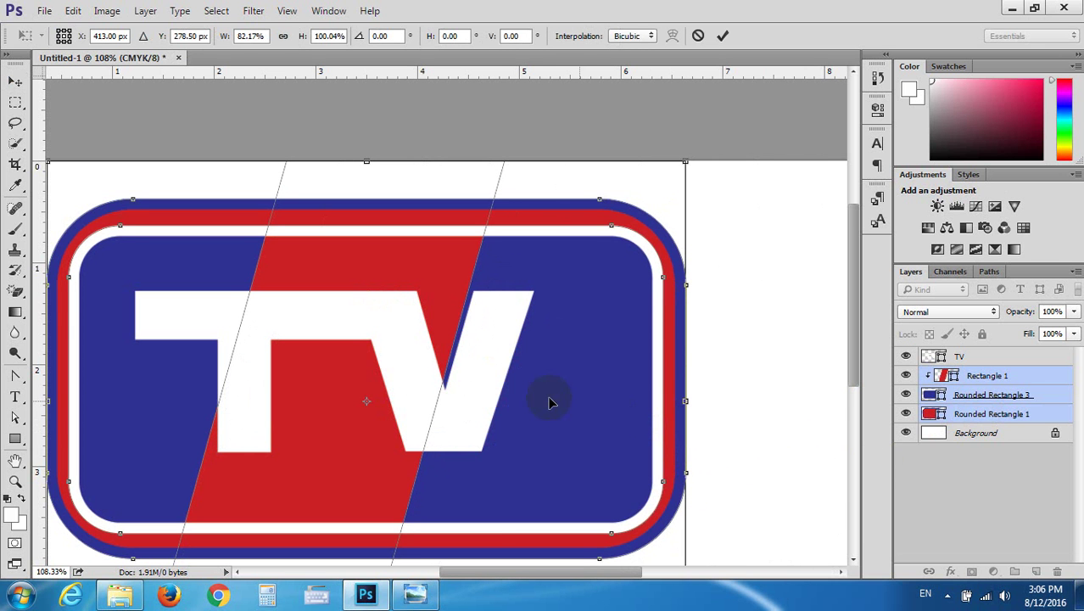
pyautogui.scroll(-3, 540, 441)
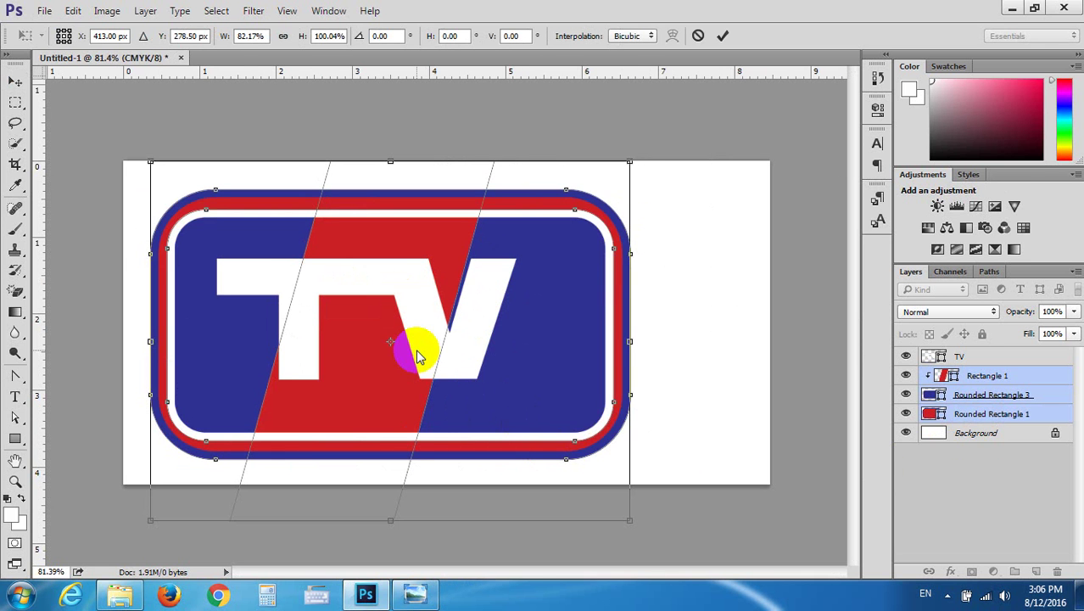
pyautogui.hotkey('alt', 'space')
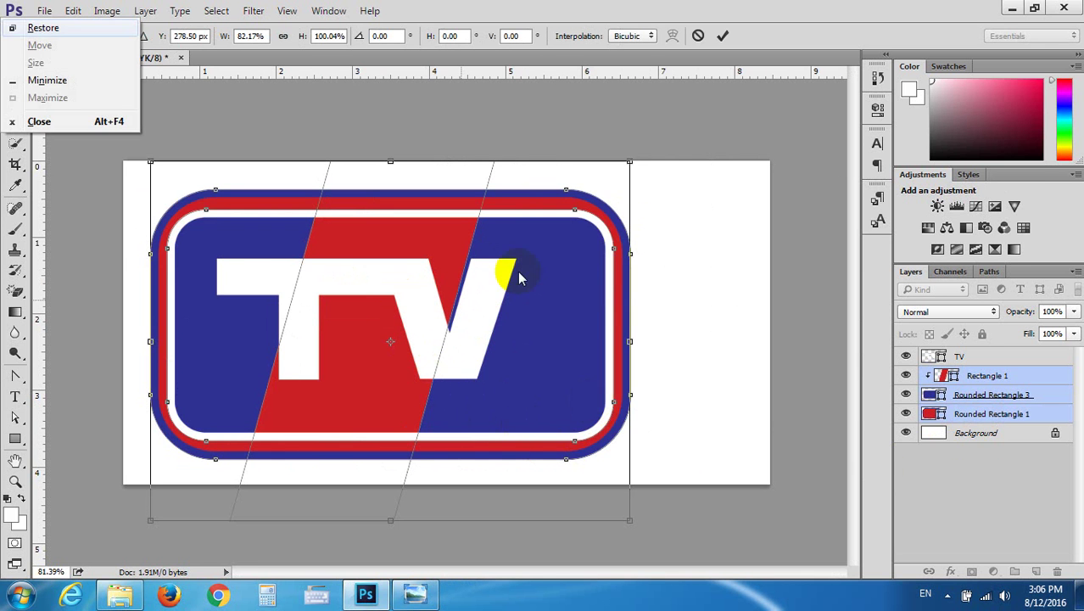
pyautogui.click(988, 413)
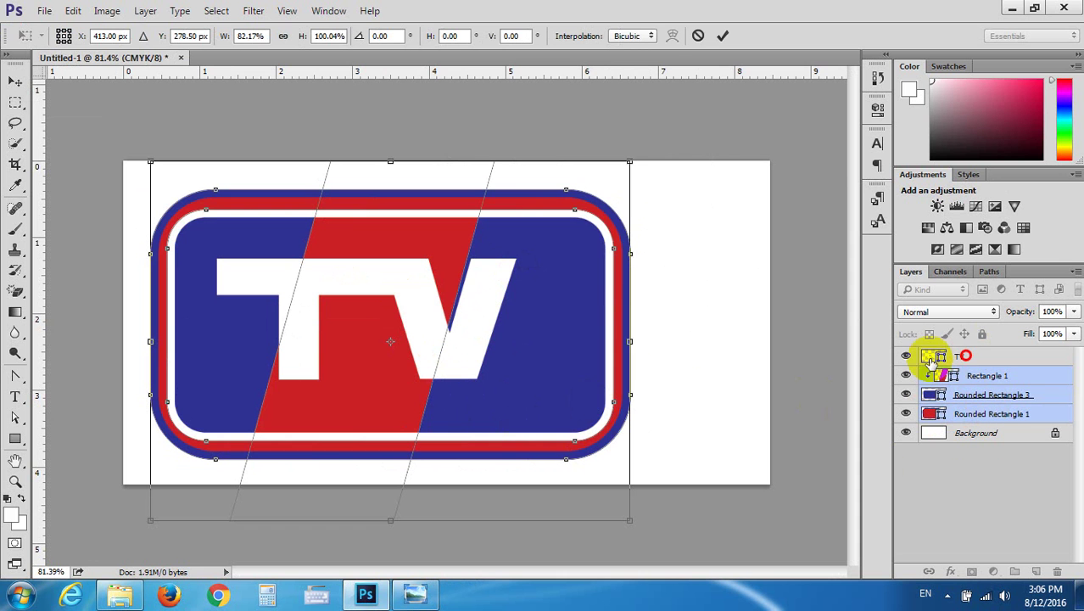
pyautogui.click(15, 81)
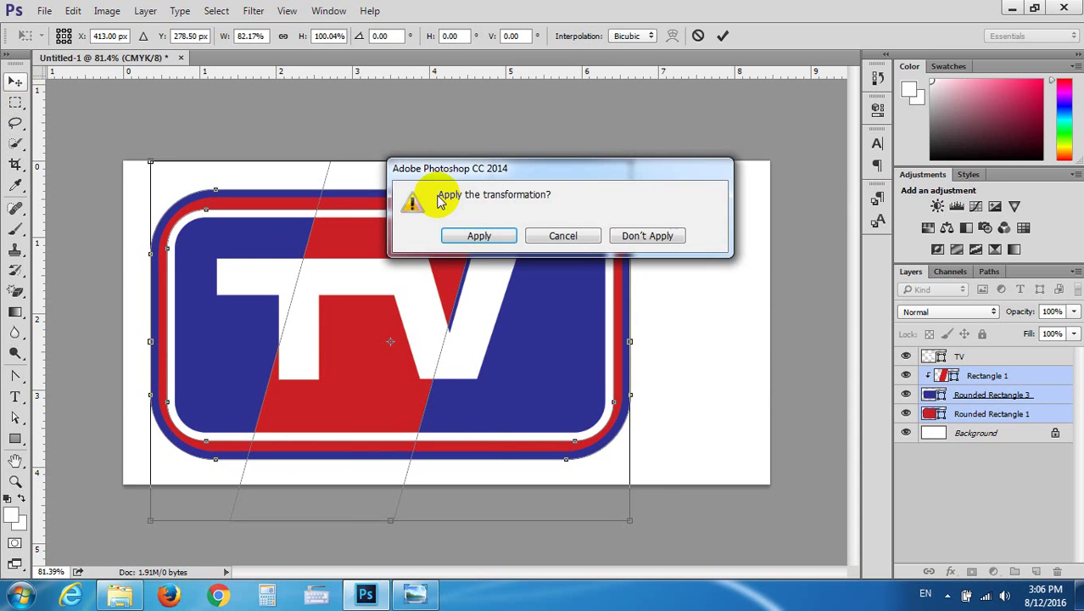
pyautogui.click(473, 236)
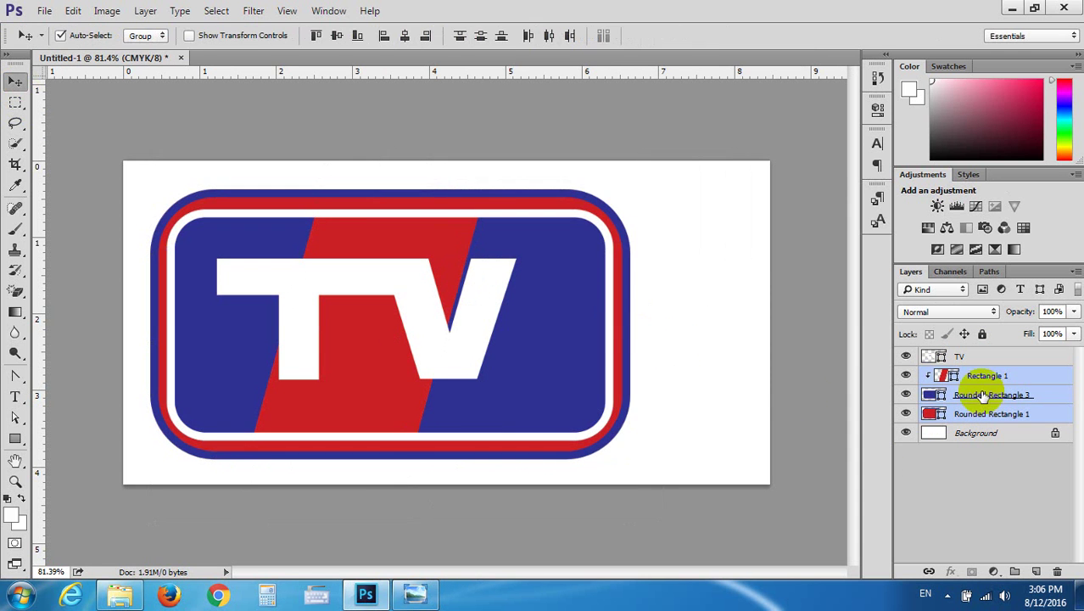
# Select all four logo layers and shift them right on the canvas
pyautogui.keyDown('shift'); pyautogui.click(975, 362); pyautogui.keyUp('shift')
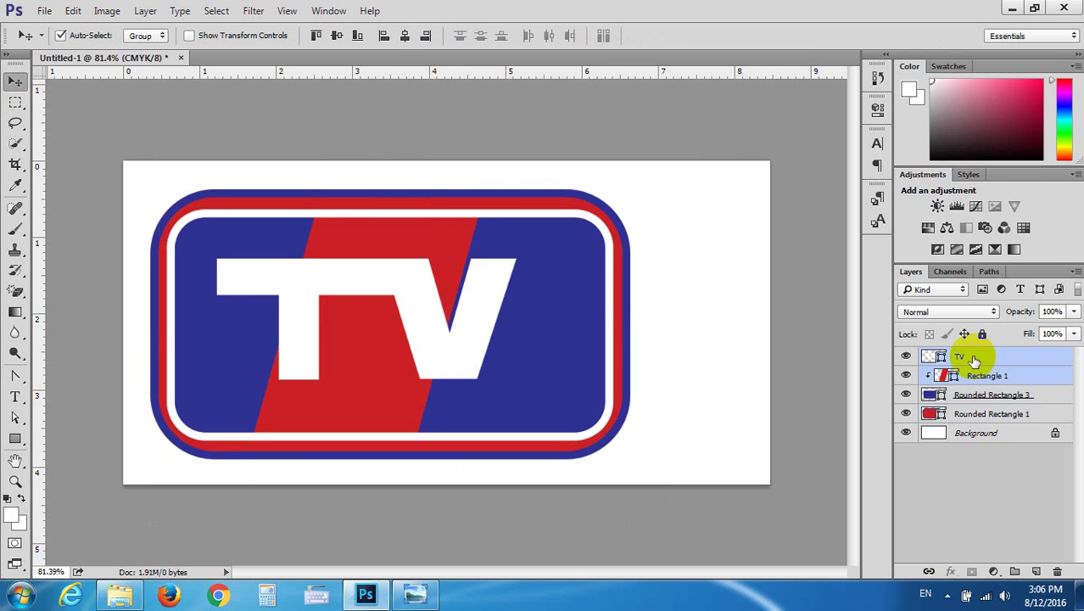
pyautogui.hotkey('shift', 'Right')
pyautogui.hotkey('shift', 'Right')
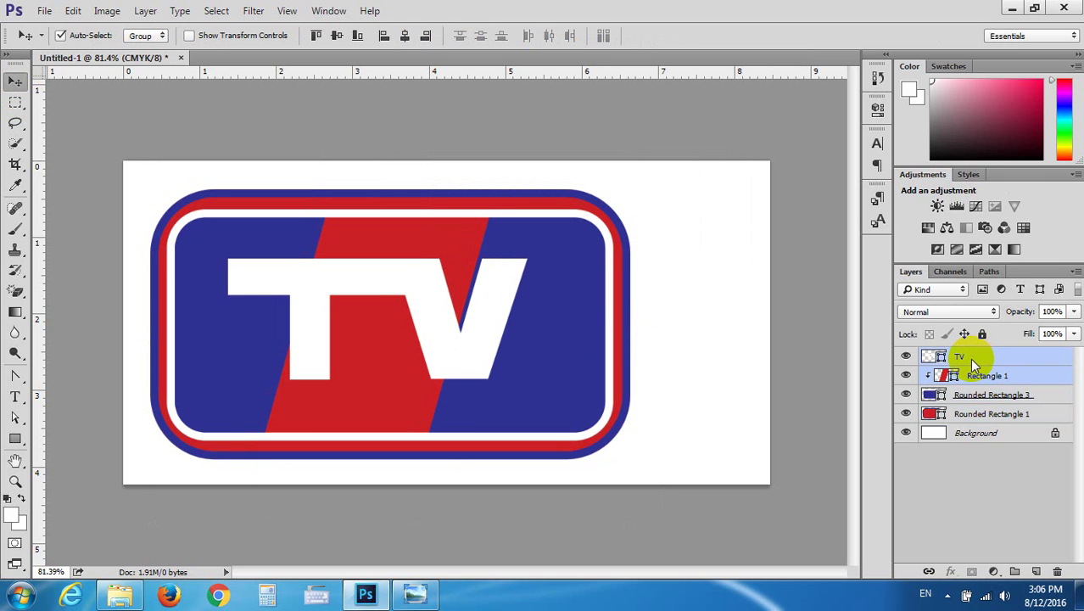
pyautogui.hotkey('shift', 'Left')
pyautogui.hotkey('shift', 'Left')
pyautogui.click(980, 413)
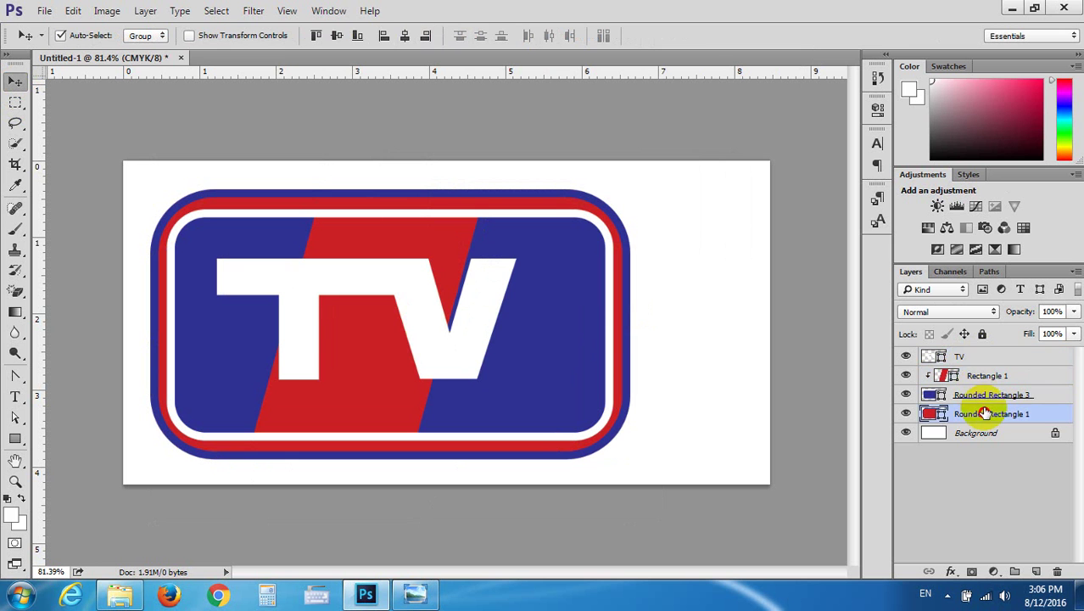
pyautogui.keyDown('shift'); pyautogui.click(971, 365); pyautogui.keyUp('shift')
pyautogui.hotkey('shift', 'Right')
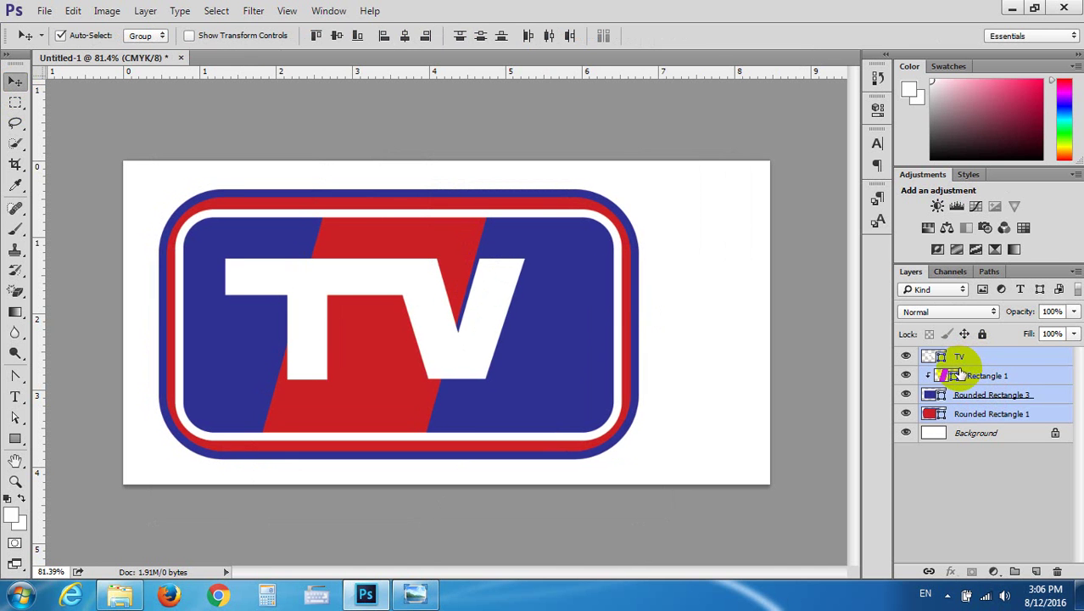
pyautogui.hotkey('shift', 'Right')
pyautogui.hotkey('shift', 'Right')
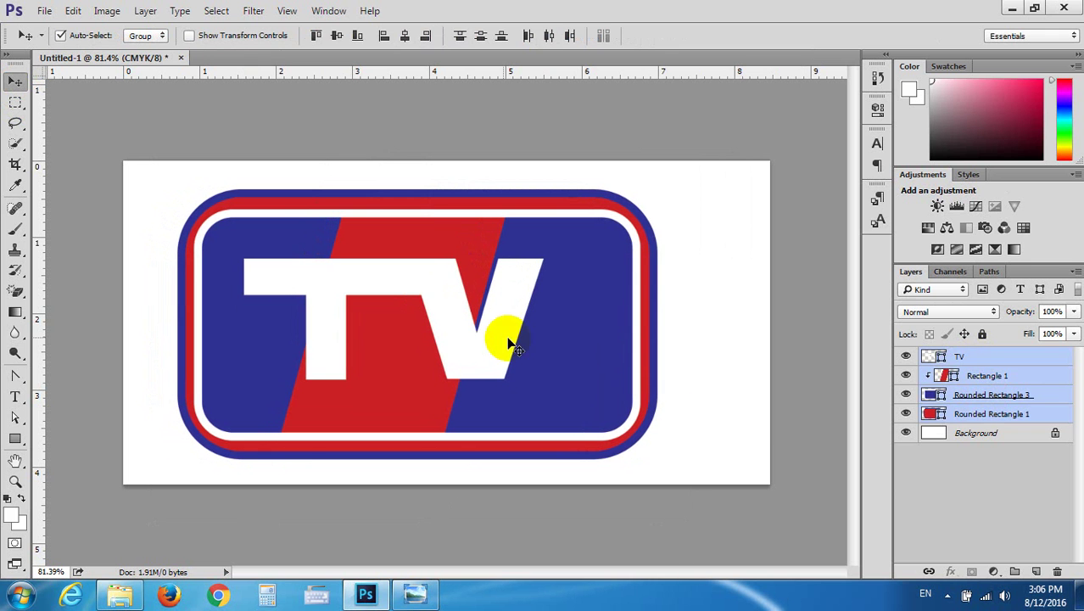
pyautogui.click(761, 410)
# Nudge the TV lettering layer left inside the blue badge
pyautogui.click(377, 290)
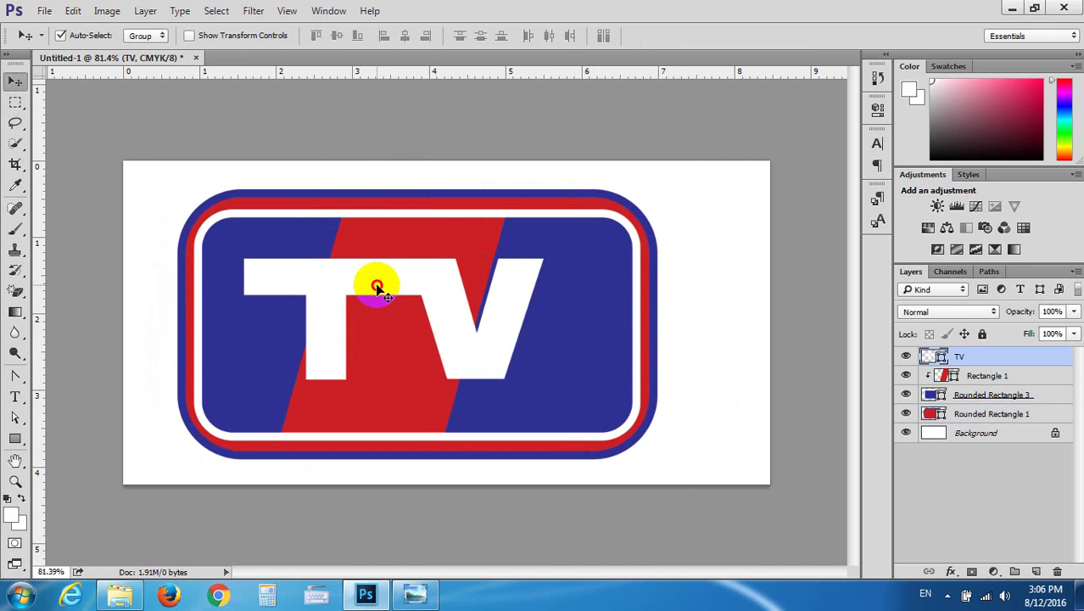
pyautogui.press('Left')
pyautogui.hotkey('shift', 'Left')
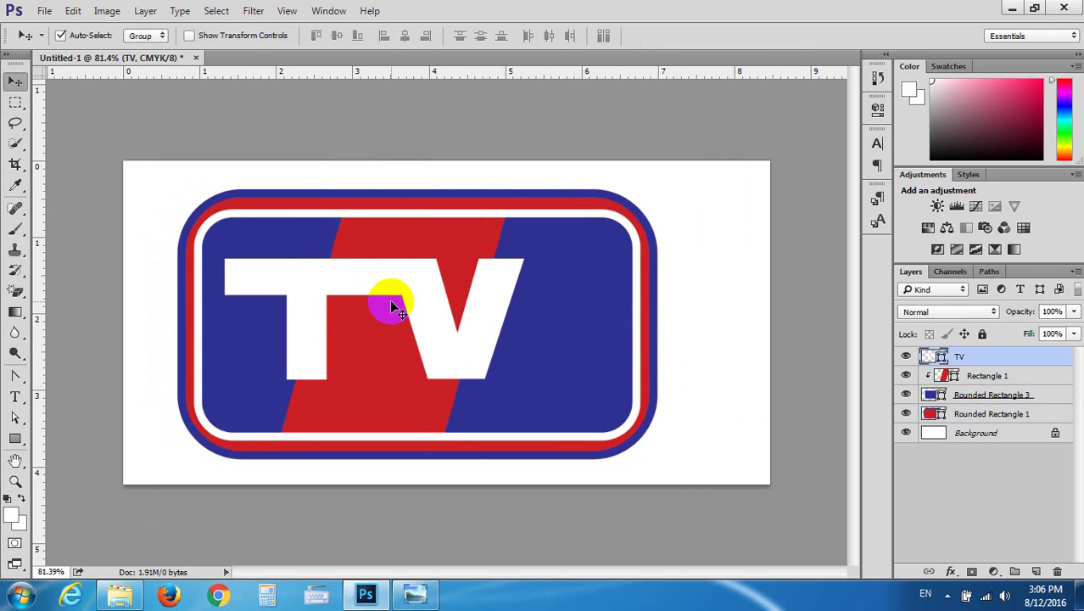
pyautogui.hotkey('shift', 'Left')
pyautogui.hotkey('shift', 'Left')
pyautogui.hotkey('shift', 'Left')
pyautogui.hotkey('shift', 'Left')
pyautogui.press('Left')
pyautogui.press('Left')
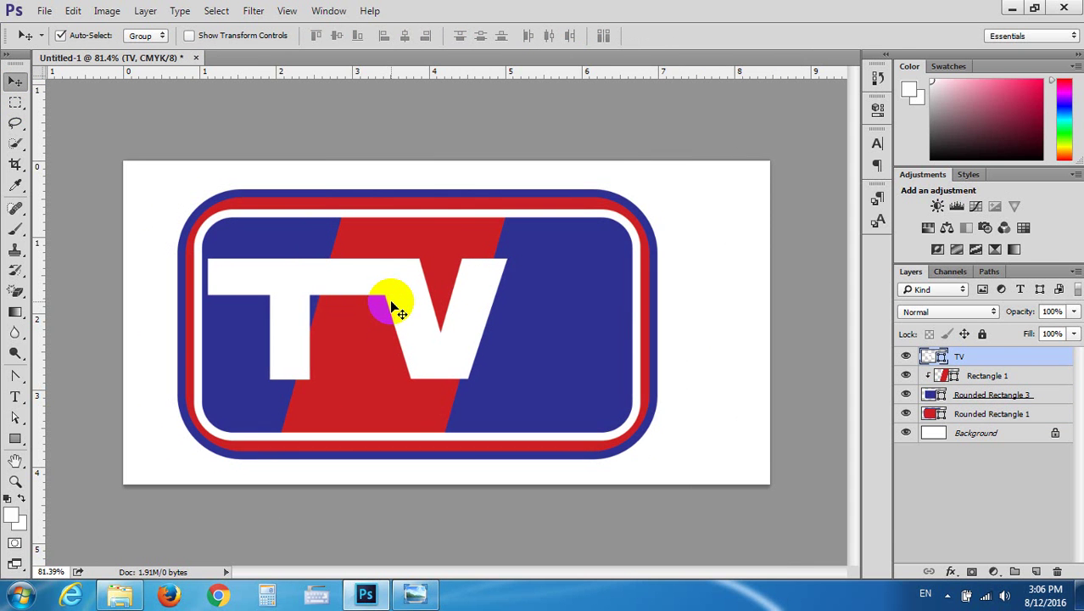
pyautogui.press('Left')
pyautogui.press('Left')
pyautogui.press('Left')
pyautogui.scroll(2, 351, 281)
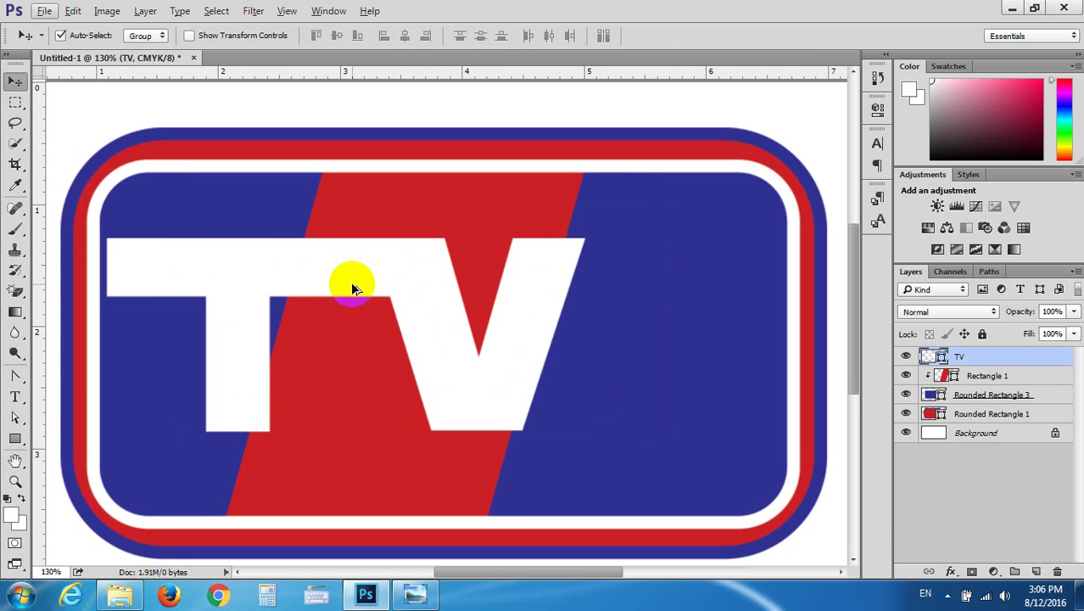
# Show the TV shape's anchors, nudge the T's left edge inward, and select the V
pyautogui.click(15, 416)
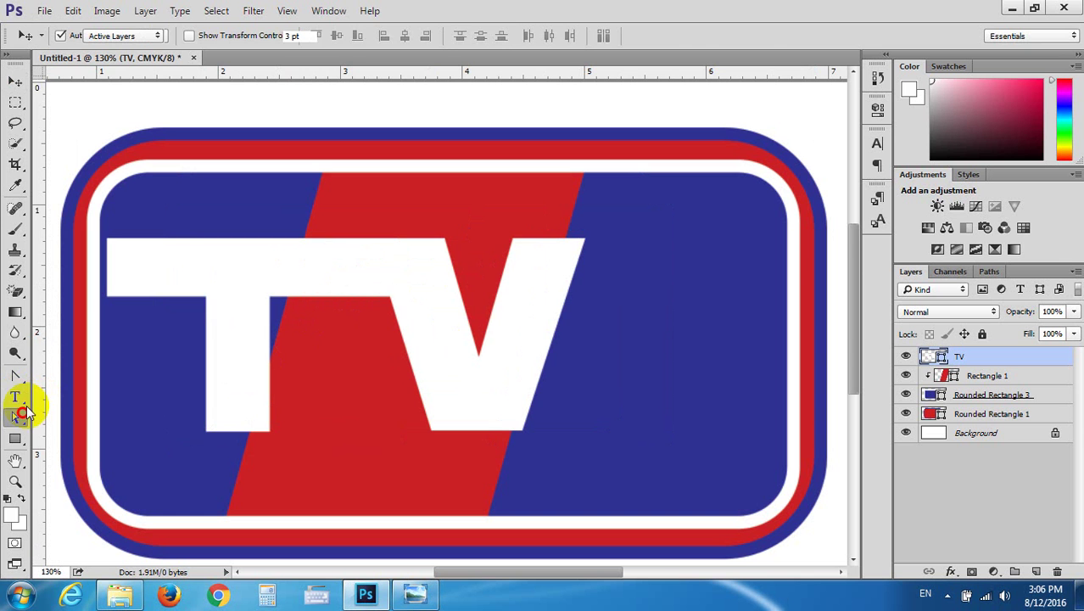
pyautogui.click(114, 266)
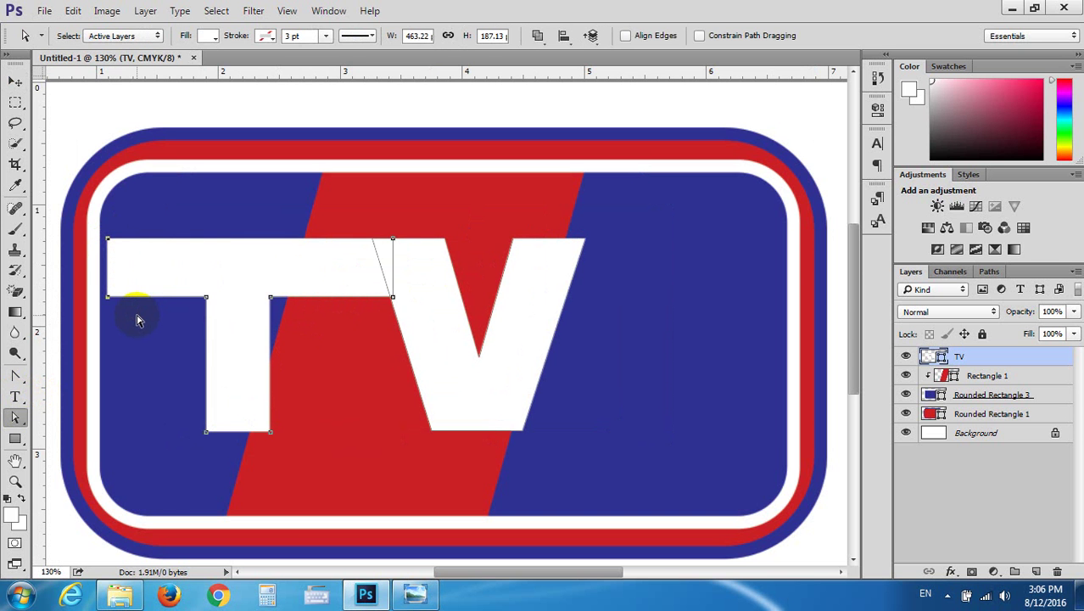
pyautogui.press('Right')
pyautogui.press('Right')
pyautogui.press('Right')
pyautogui.press('Right')
pyautogui.press('Right')
pyautogui.press('Right')
pyautogui.press('Right')
pyautogui.press('Right')
pyautogui.press('Right')
pyautogui.press('Right')
pyautogui.press('Right')
pyautogui.press('Right')
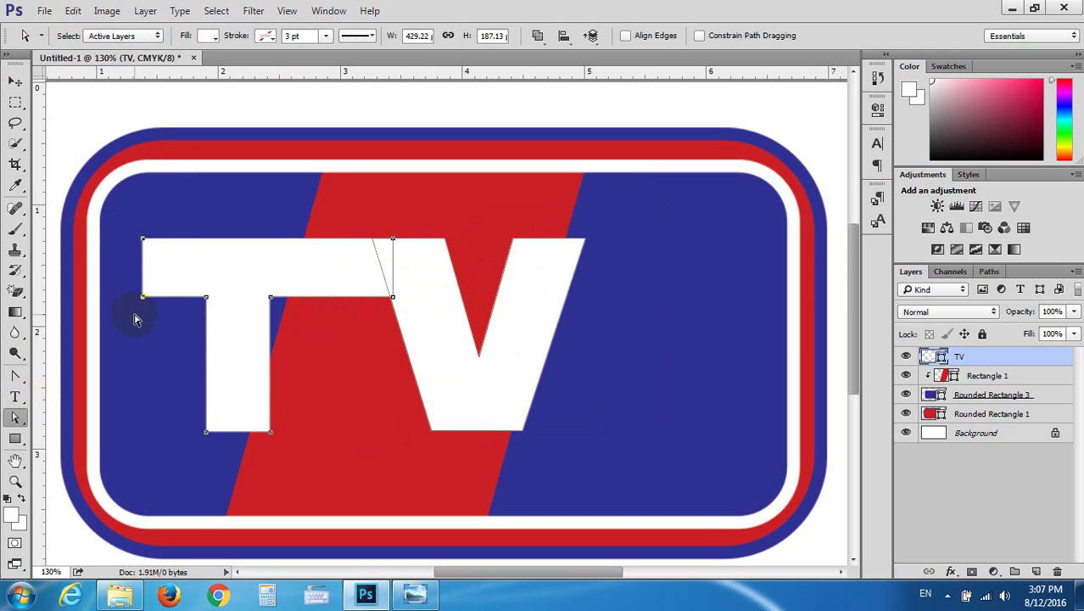
pyautogui.press('Right')
pyautogui.press('Right')
pyautogui.press('Right')
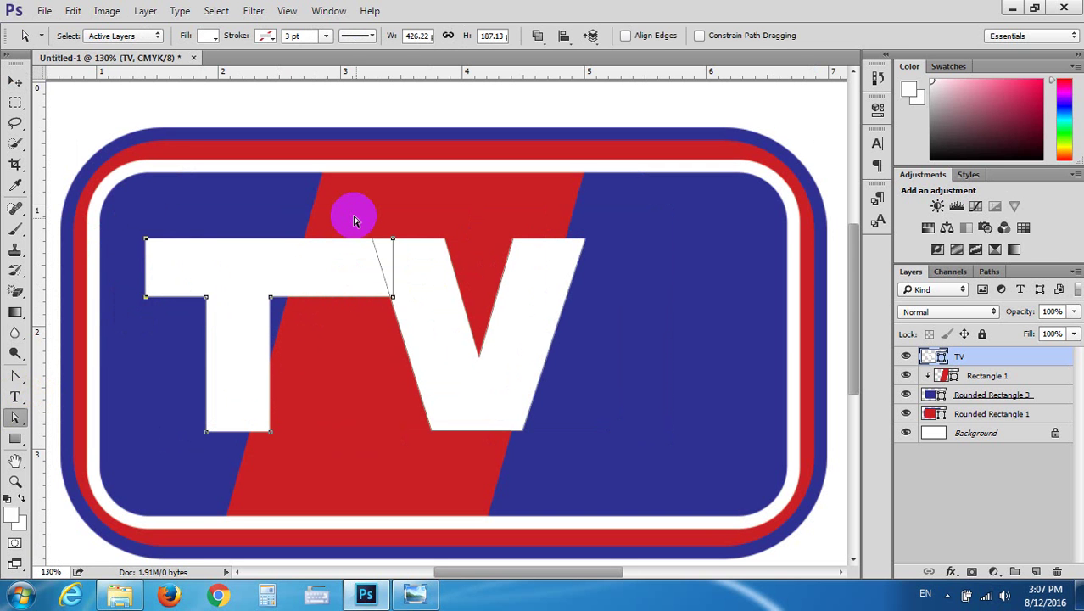
pyautogui.click(426, 321)
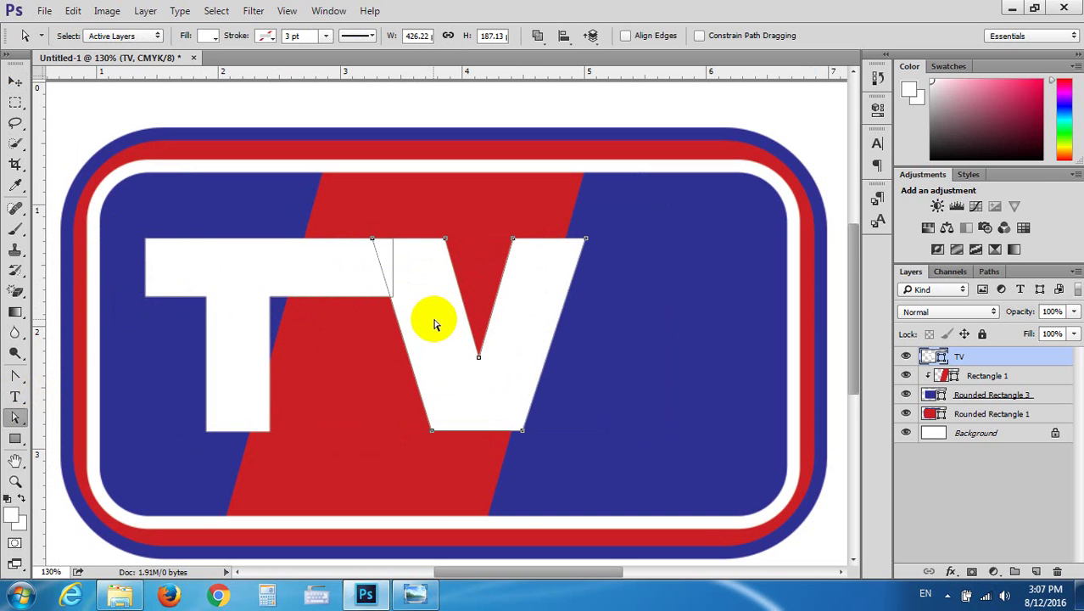
pyautogui.click(551, 333)
pyautogui.click(421, 222)
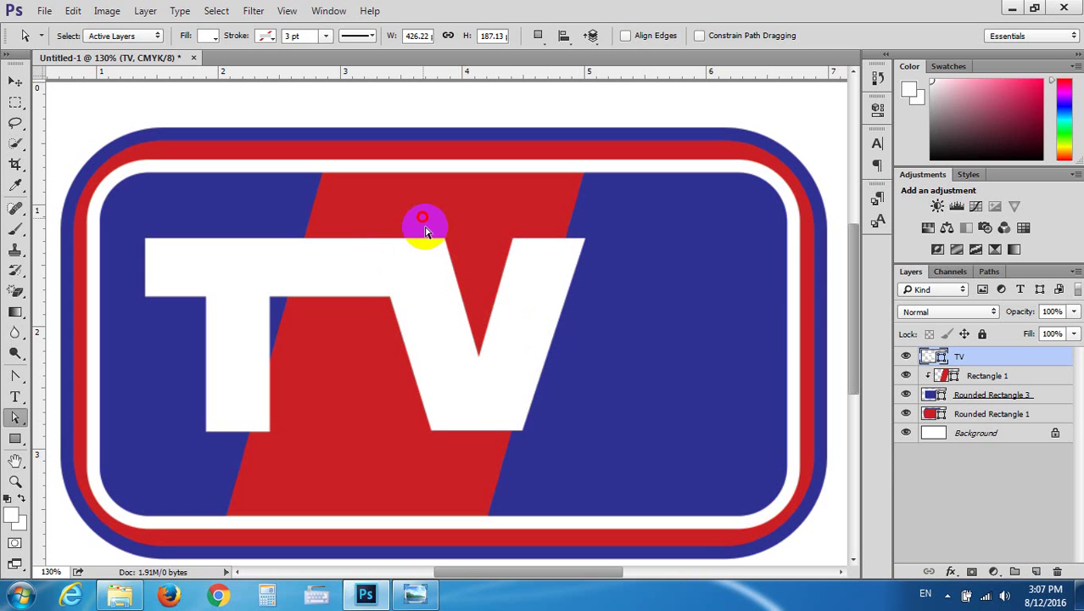
pyautogui.click(435, 338)
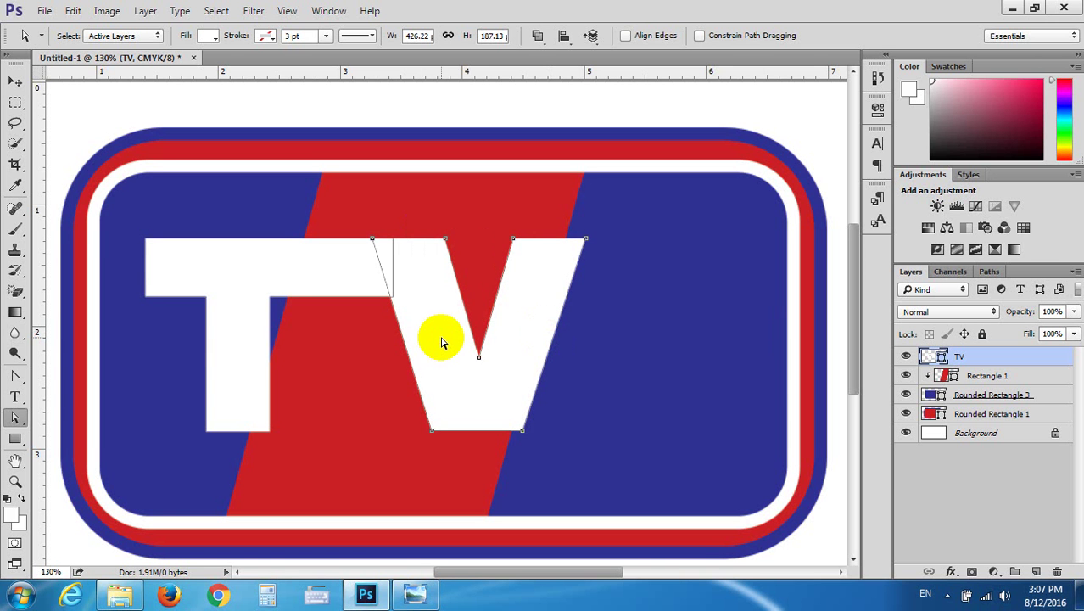
# Trim the T crossbar's right end left, undoing a stray corner drag
pyautogui.click(334, 259)
pyautogui.click(399, 243)
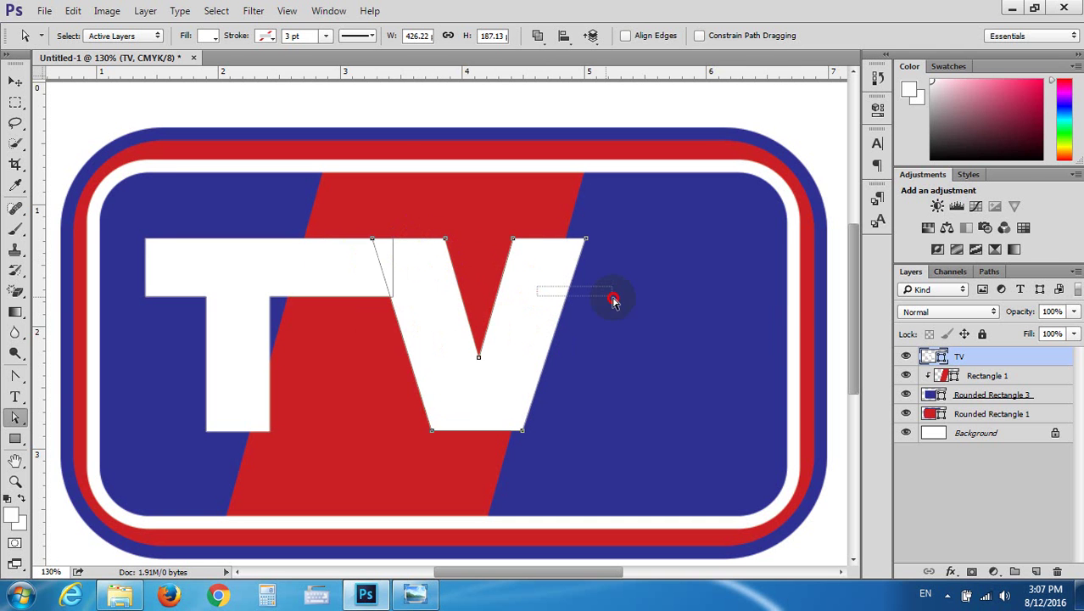
pyautogui.click(353, 260)
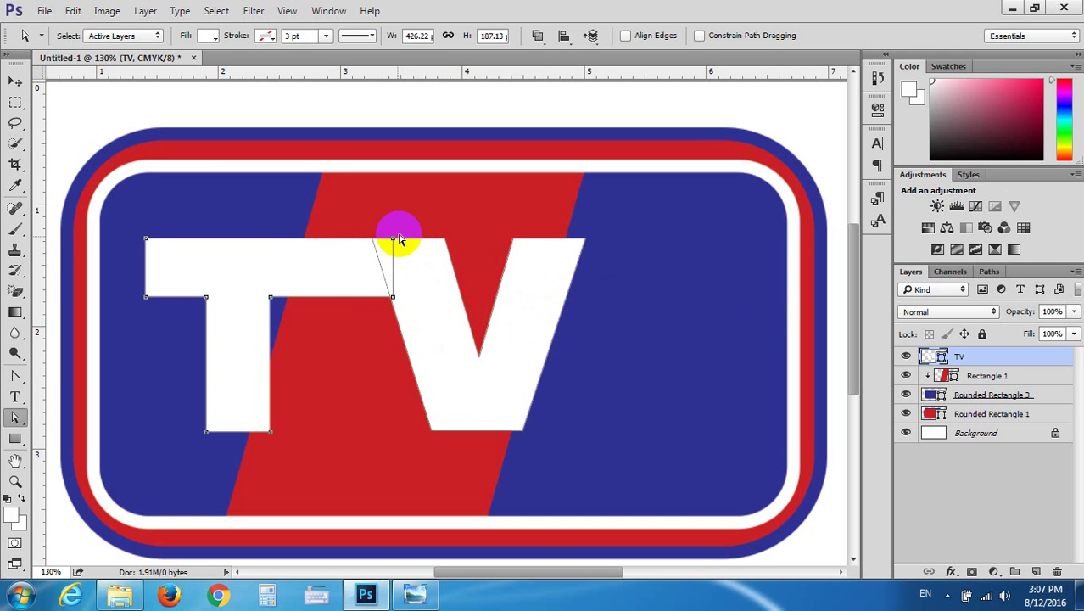
pyautogui.moveTo(400, 233); pyautogui.dragTo(386, 314)
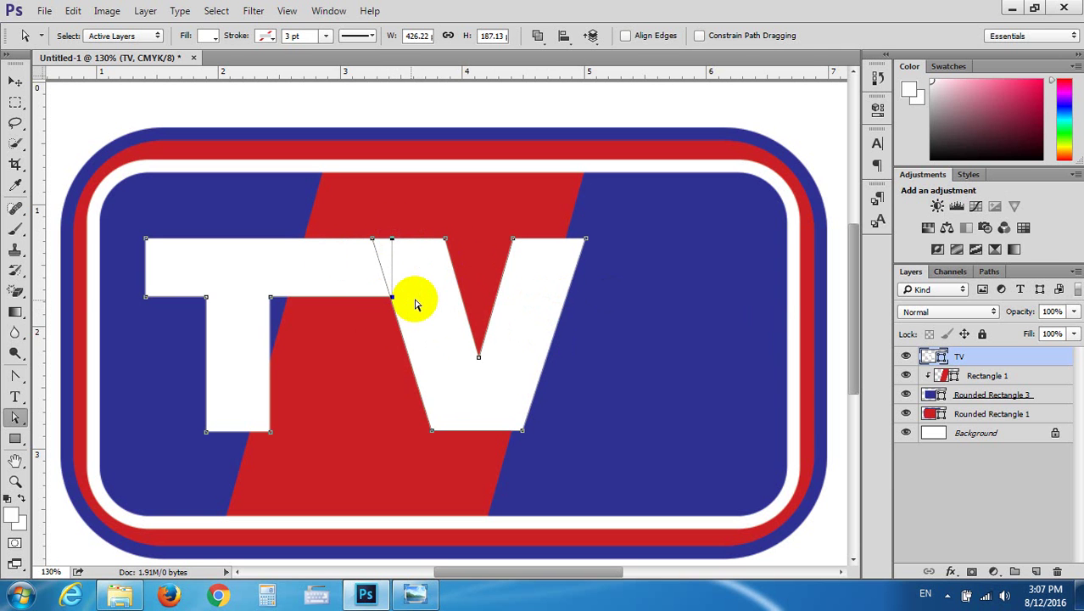
pyautogui.hotkey('ctrl', 'alt', 'z')
pyautogui.hotkey('ctrl', 'alt', 'z')
pyautogui.press('Left')
pyautogui.press('Left')
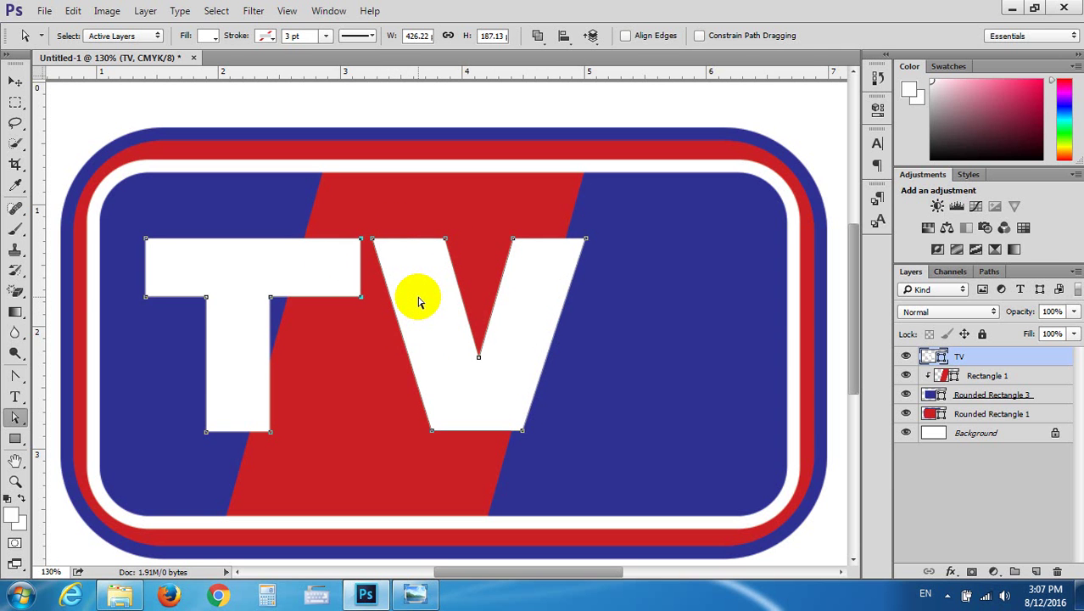
pyautogui.press('Left')
pyautogui.press('Left')
pyautogui.press('Left')
pyautogui.press('Left')
pyautogui.press('Left')
pyautogui.press('Left')
pyautogui.press('Left')
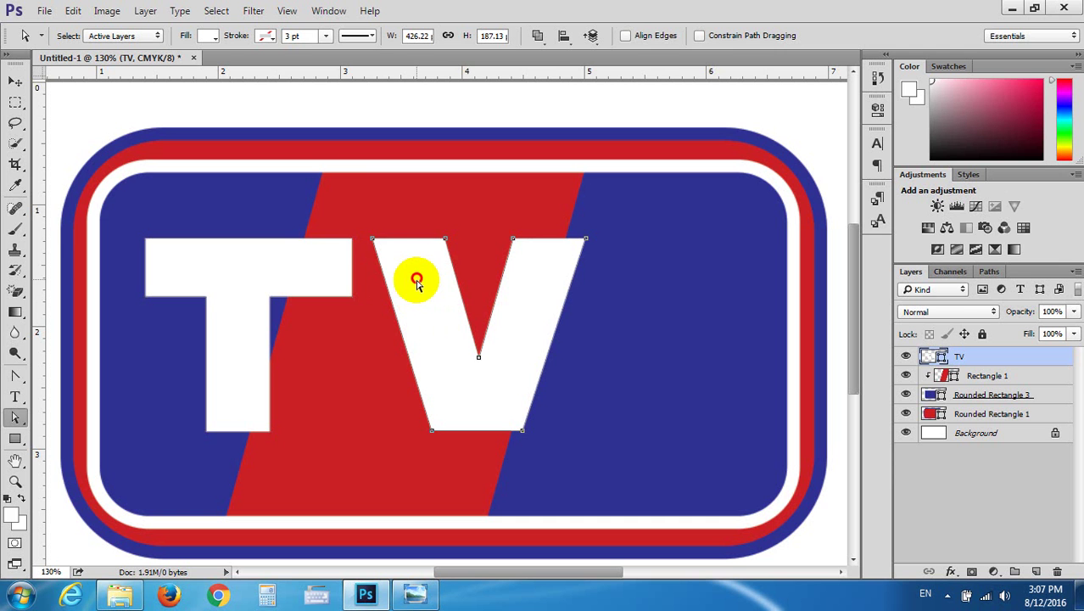
# Move the V's anchor points left toward the T
pyautogui.moveTo(363, 225)
pyautogui.mouseDown()
pyautogui.moveTo(415, 281)
pyautogui.moveTo(593, 411)
pyautogui.mouseUp()
pyautogui.hotkey('shift', 'Left')
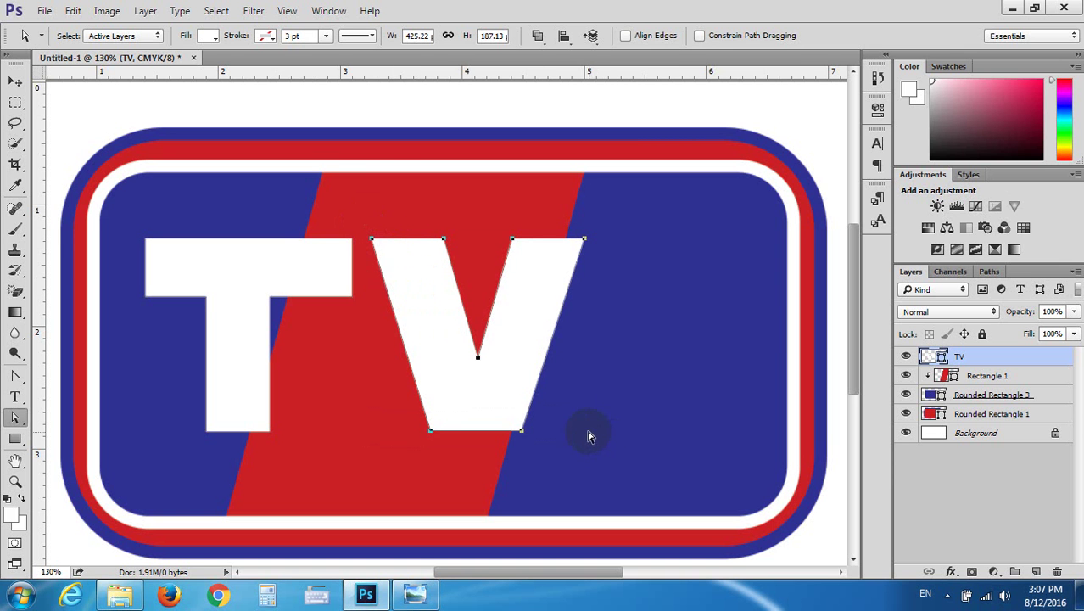
pyautogui.hotkey('shift', 'Left')
pyautogui.hotkey('shift', 'Left')
pyautogui.hotkey('shift', 'Left')
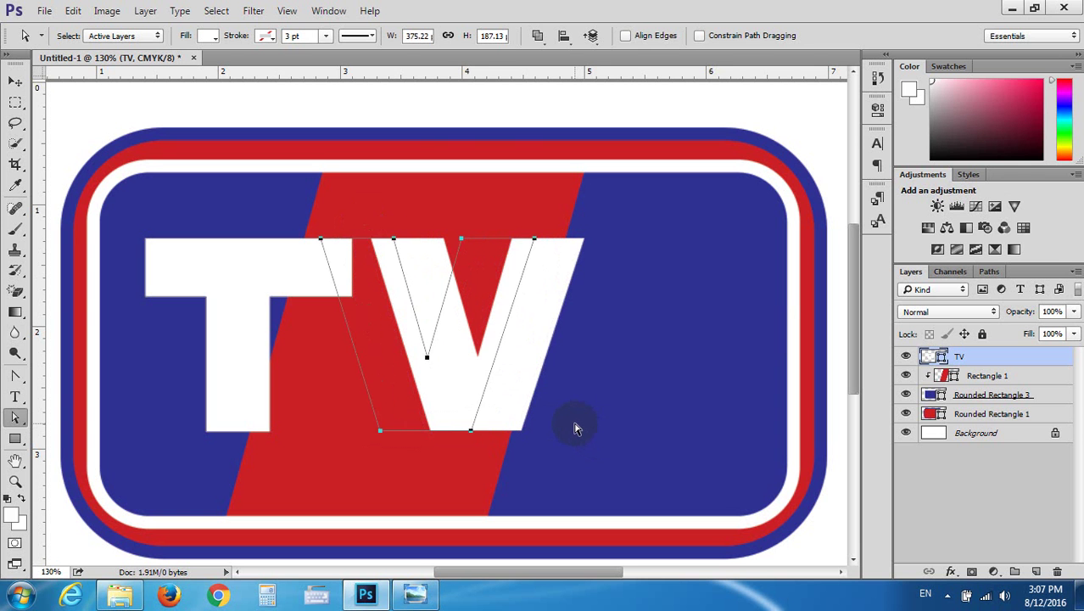
pyautogui.hotkey('shift', 'Left')
pyautogui.hotkey('shift', 'Left')
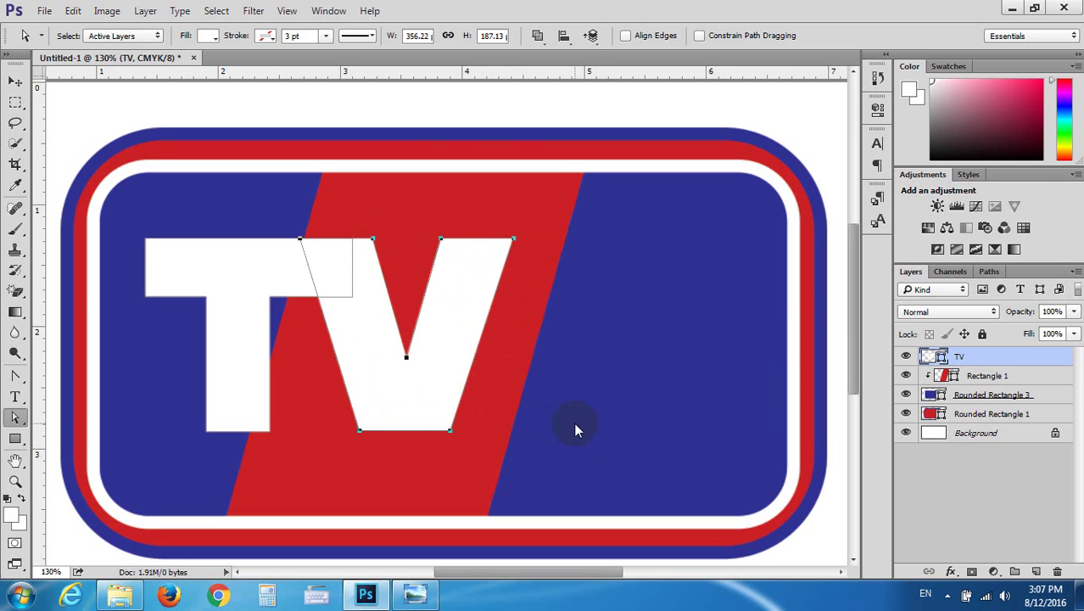
pyautogui.press('Left')
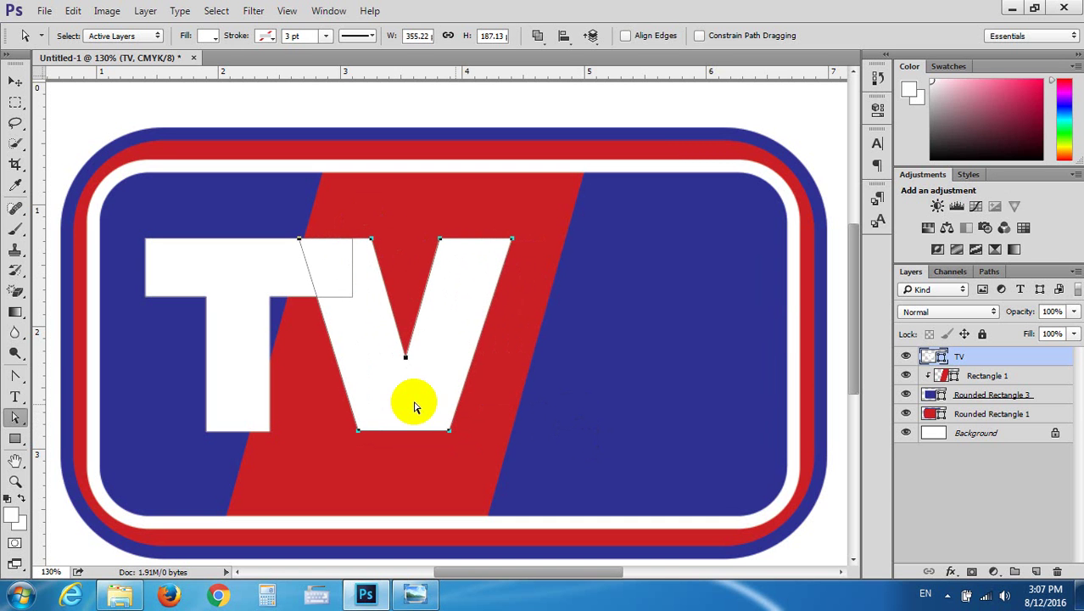
# Lengthen the T's stem and the V downward by nudging their bottom anchors
pyautogui.click(254, 387)
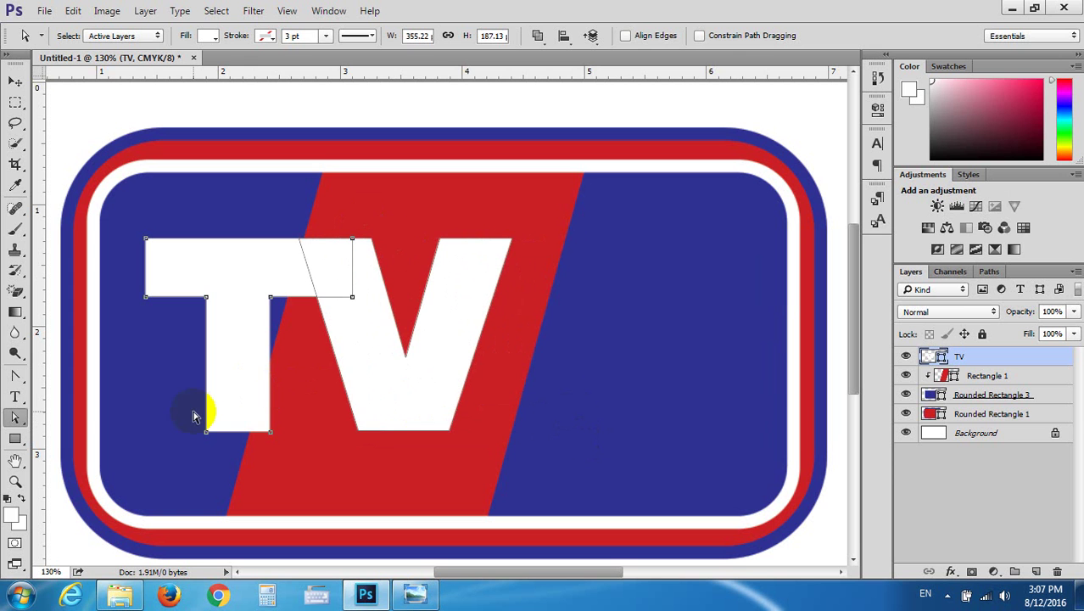
pyautogui.moveTo(193, 410); pyautogui.dragTo(296, 451)
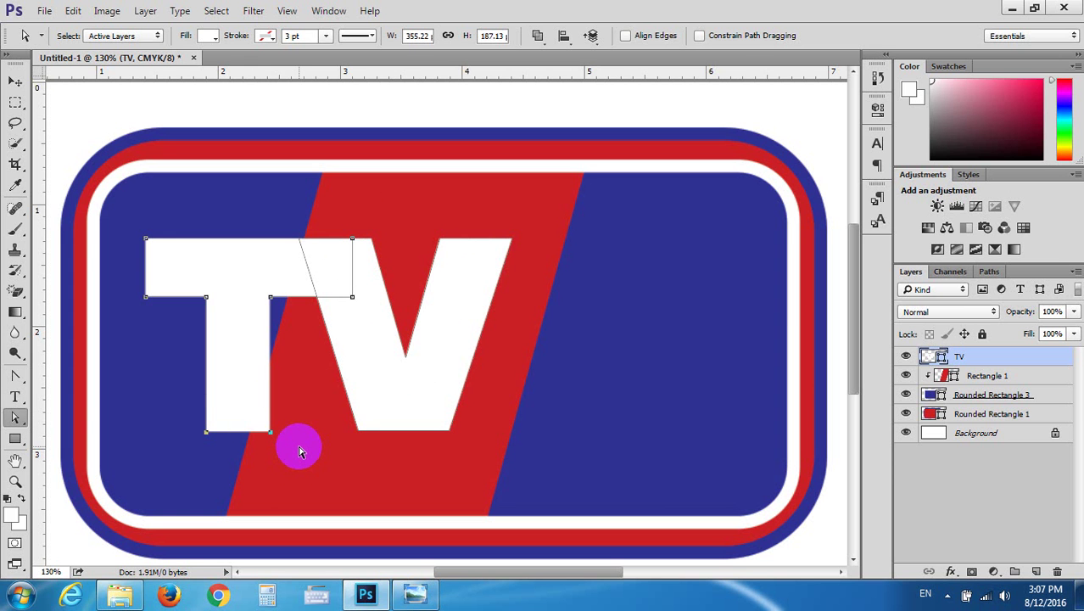
pyautogui.press('Down')
pyautogui.press('Down')
pyautogui.press('Down')
pyautogui.press('Down')
pyautogui.press('Down')
pyautogui.press('Down')
pyautogui.press('Down')
pyautogui.press('Down')
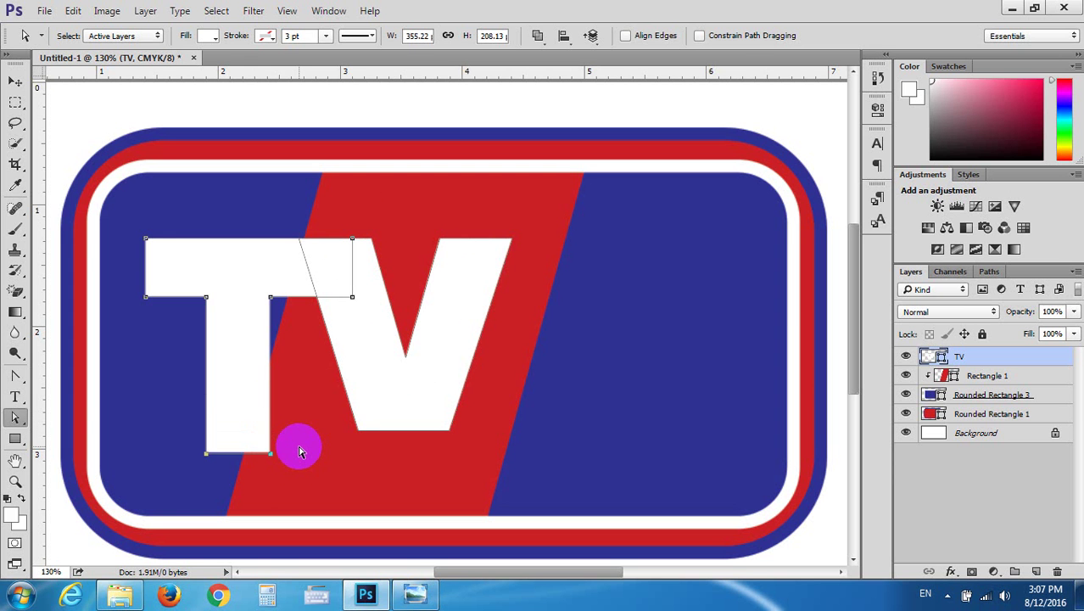
pyautogui.press('Down')
pyautogui.press('Down')
pyautogui.press('Down')
pyautogui.press('Down')
pyautogui.press('Down')
pyautogui.press('Down')
pyautogui.press('Down')
pyautogui.press('Down')
pyautogui.press('Down')
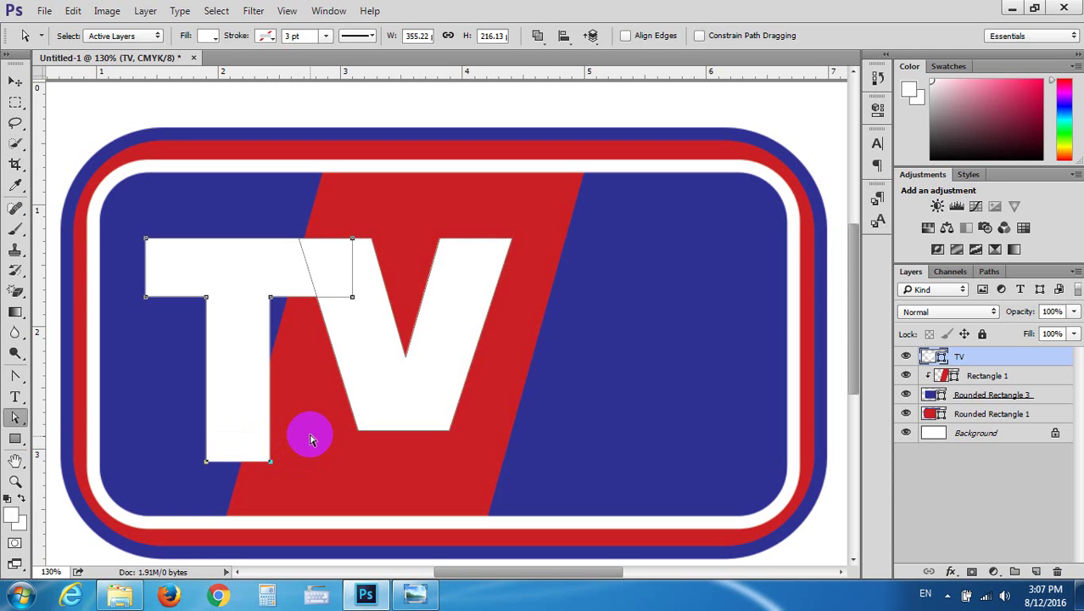
pyautogui.moveTo(327, 427); pyautogui.dragTo(473, 462)
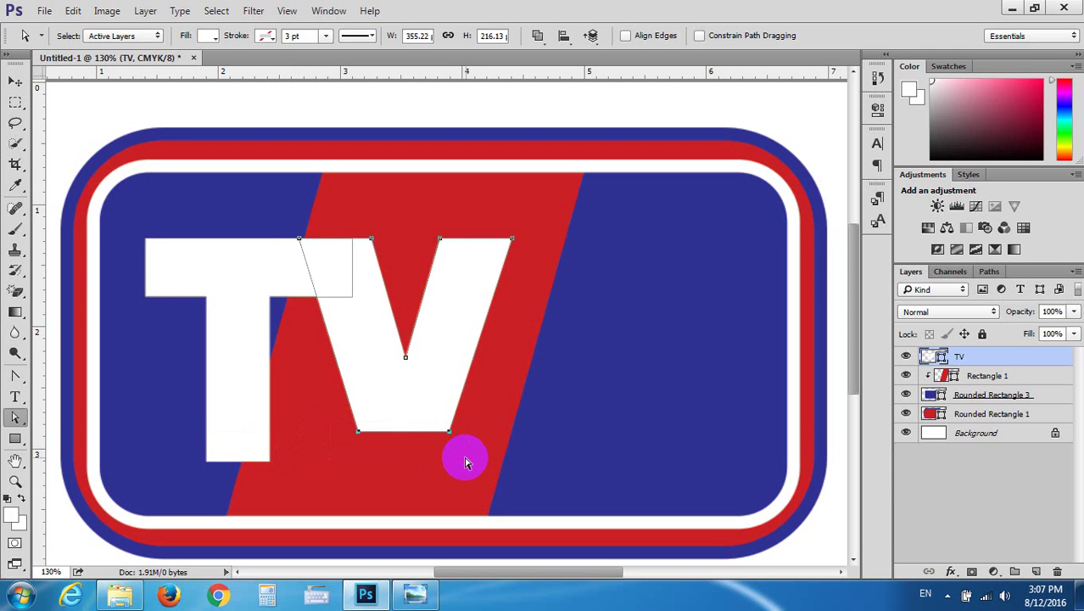
pyautogui.press('Down')
pyautogui.press('Down')
pyautogui.press('Down')
pyautogui.press('Down')
pyautogui.press('Down')
pyautogui.press('Down')
pyautogui.press('Down')
pyautogui.press('Down')
pyautogui.press('Down')
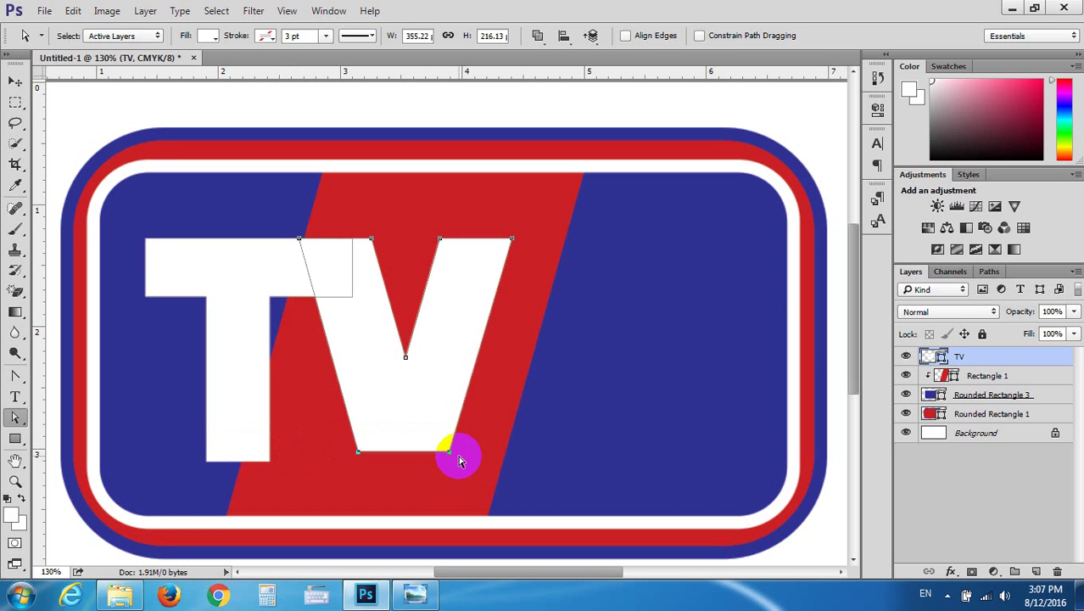
pyautogui.press('Down')
pyautogui.press('Down')
pyautogui.press('Down')
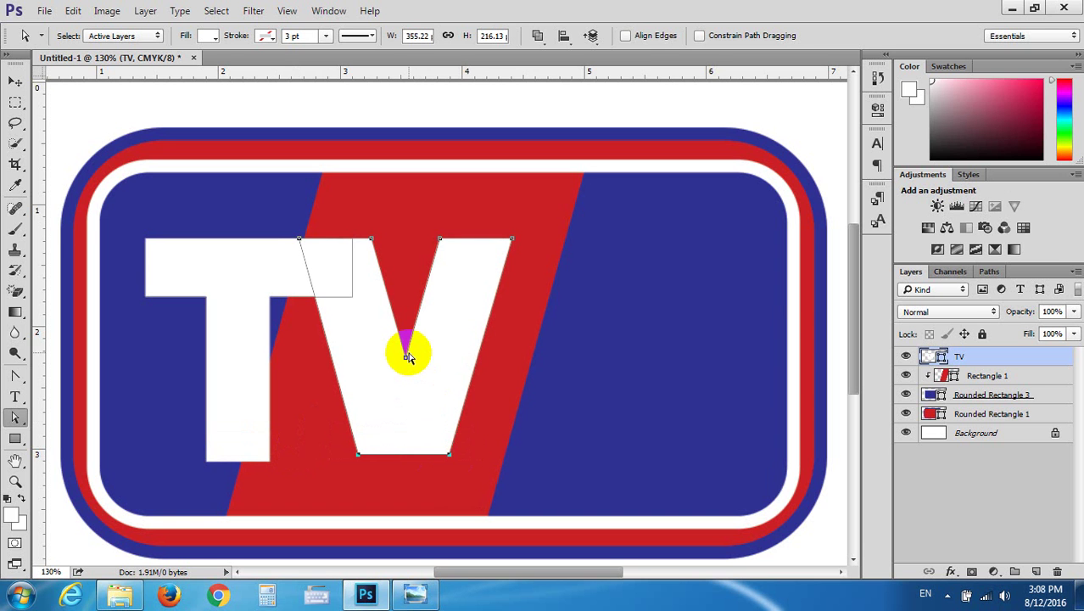
# Pull the V's inner notch point lower and reshape the top of its right arm
pyautogui.click(405, 356)
pyautogui.moveTo(405, 356); pyautogui.dragTo(407, 375)
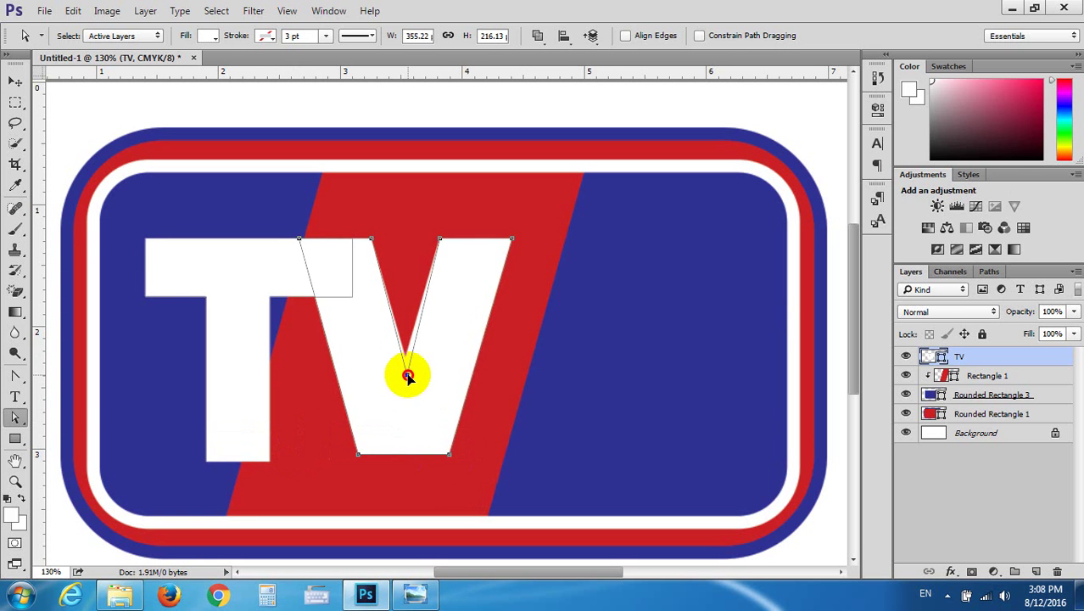
pyautogui.click(367, 238)
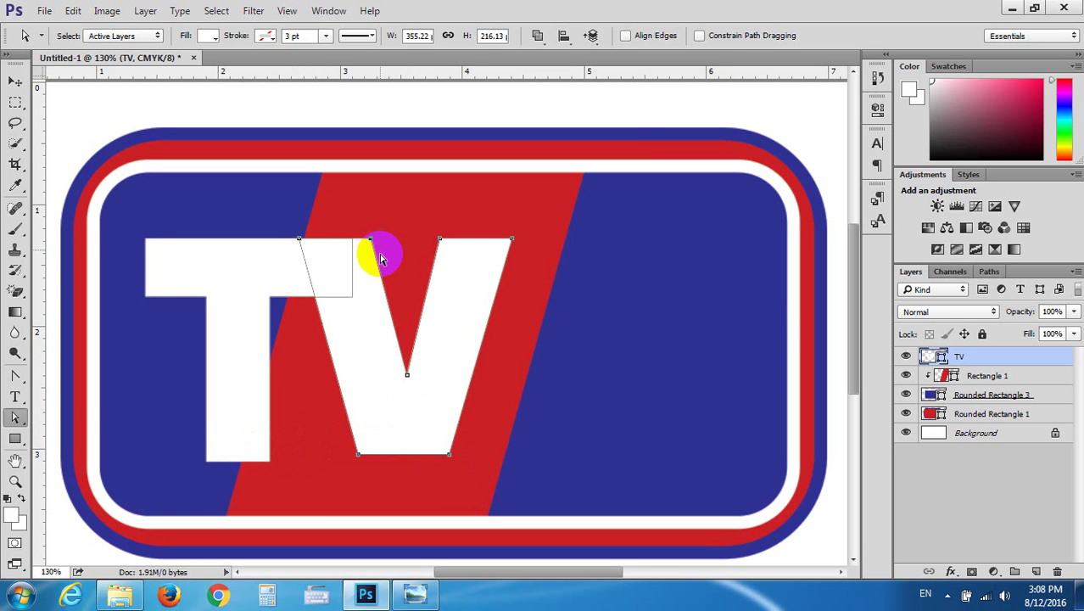
pyautogui.click(446, 254)
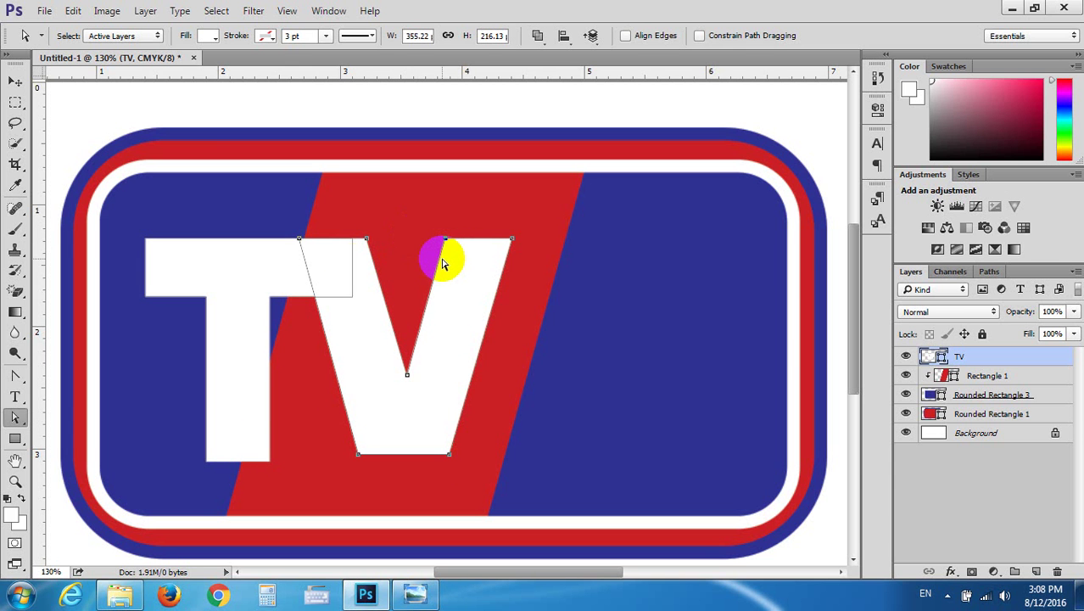
pyautogui.moveTo(448, 259); pyautogui.dragTo(454, 258)
pyautogui.click(16, 81)
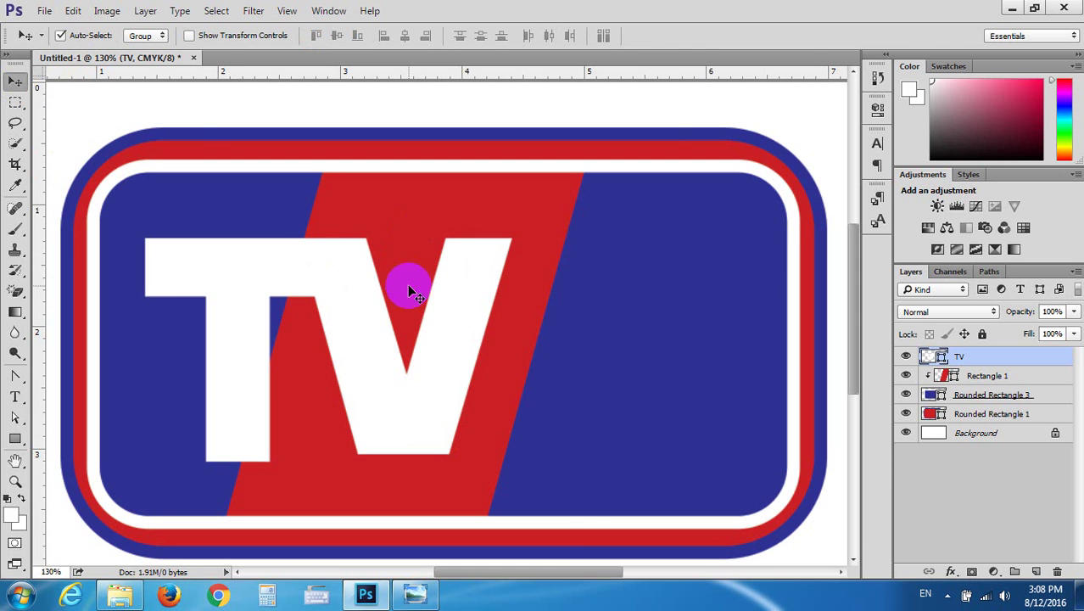
# Fit the canvas to the window, check the stripe and TV layers, then zoom out
pyautogui.hotkey('ctrl', '0')
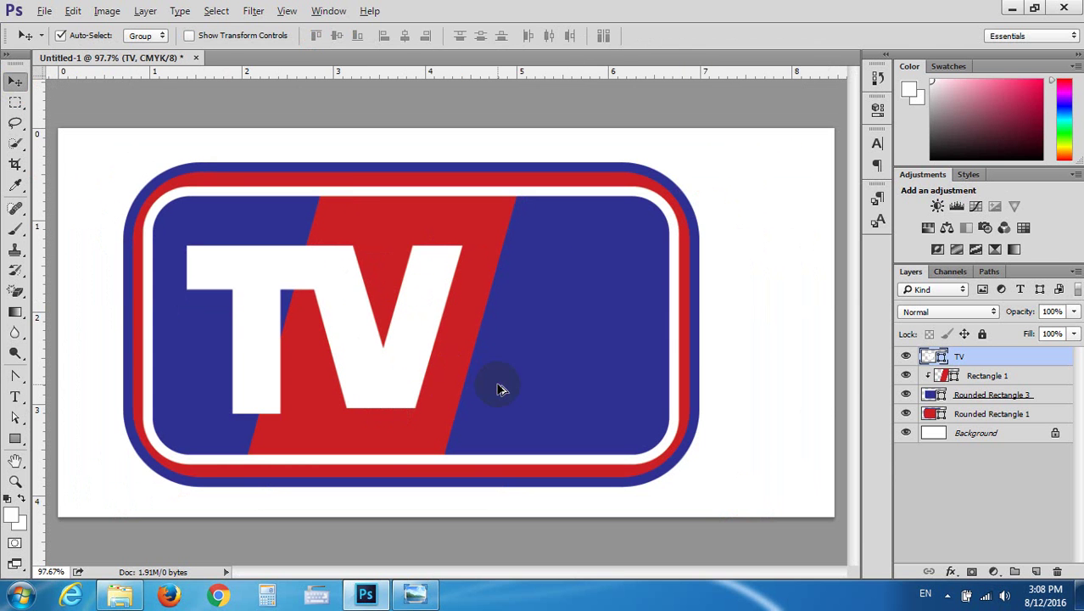
pyautogui.click(464, 329)
pyautogui.click(256, 268)
pyautogui.scroll(-2, 390, 529)
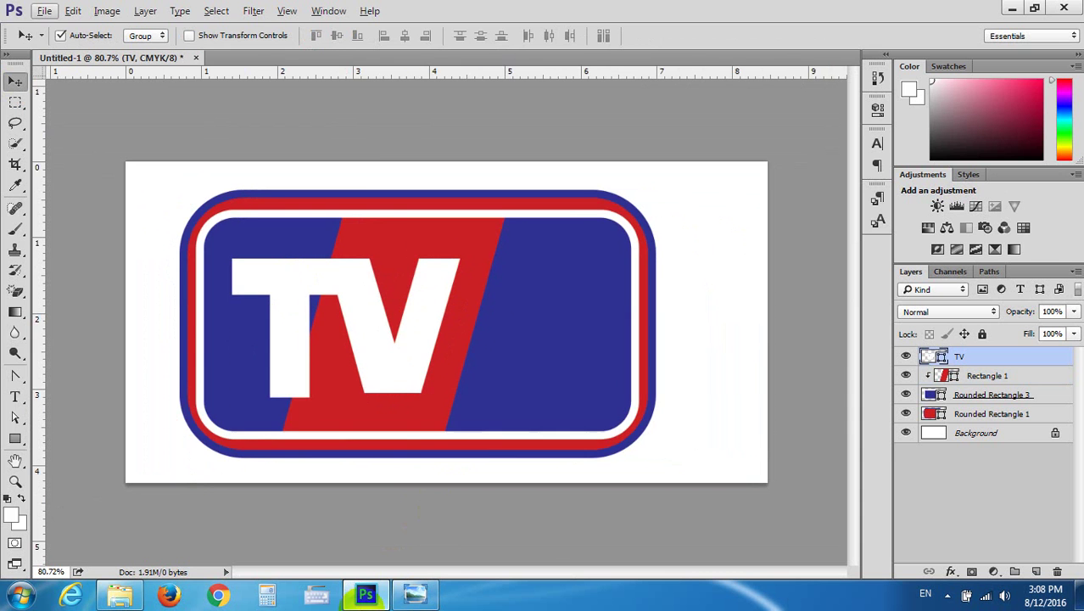
pyautogui.click(434, 587)
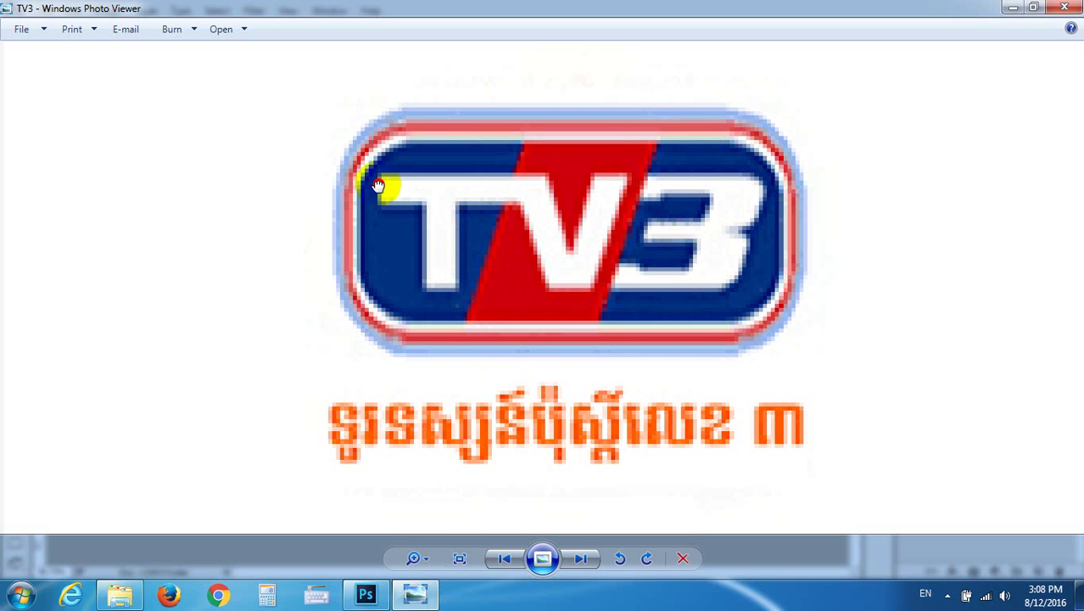
pyautogui.click(1011, 8)
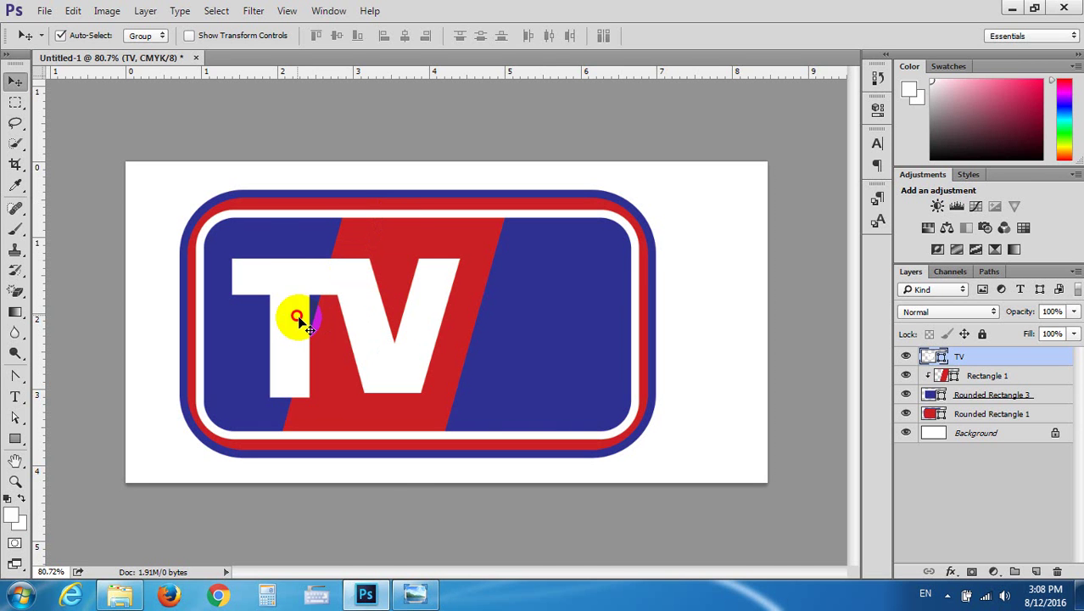
# Nudge the red stripe (Rectangle 1) two pixels right, then reselect the TV lettering
pyautogui.click(459, 332)
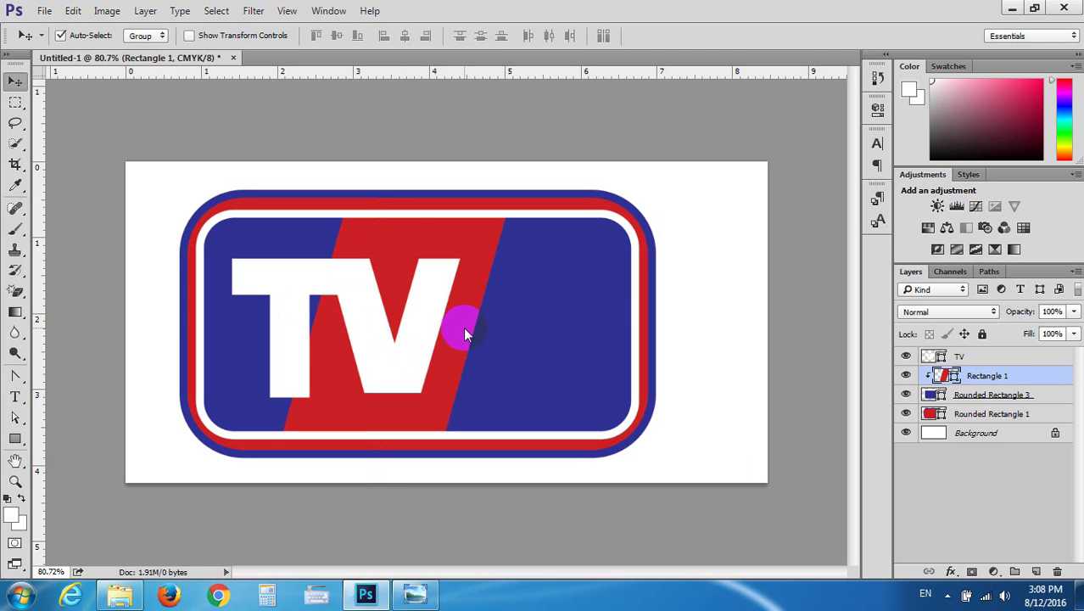
pyautogui.press('Right')
pyautogui.press('Right')
pyautogui.press('Right')
pyautogui.press('Right')
pyautogui.press('Right')
pyautogui.press('Right')
pyautogui.press('Right')
pyautogui.press('Right')
pyautogui.press('Right')
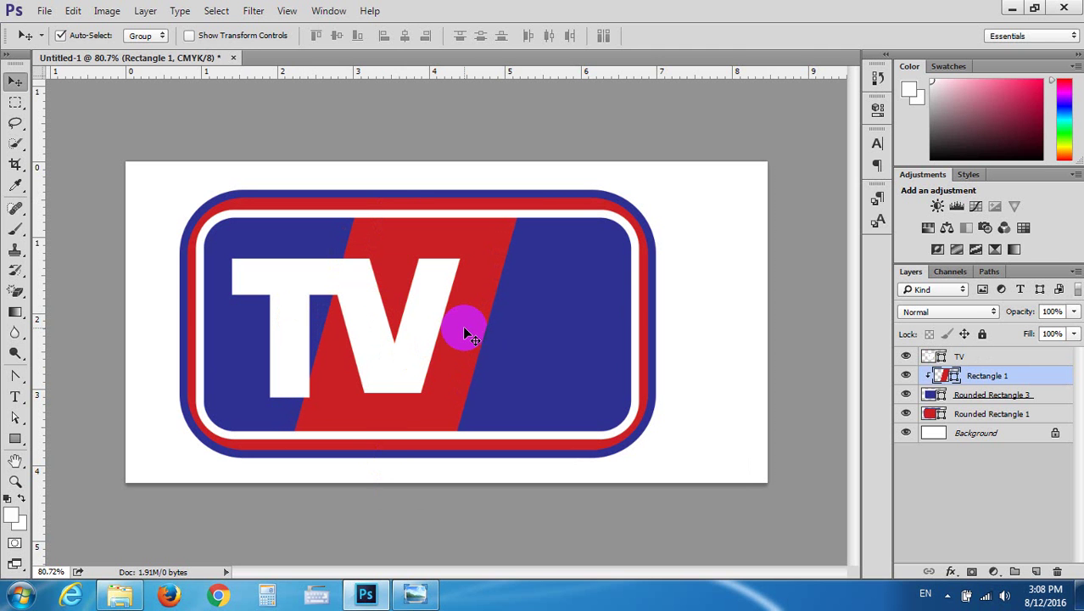
pyautogui.press('Right')
pyautogui.press('Right')
pyautogui.press('Right')
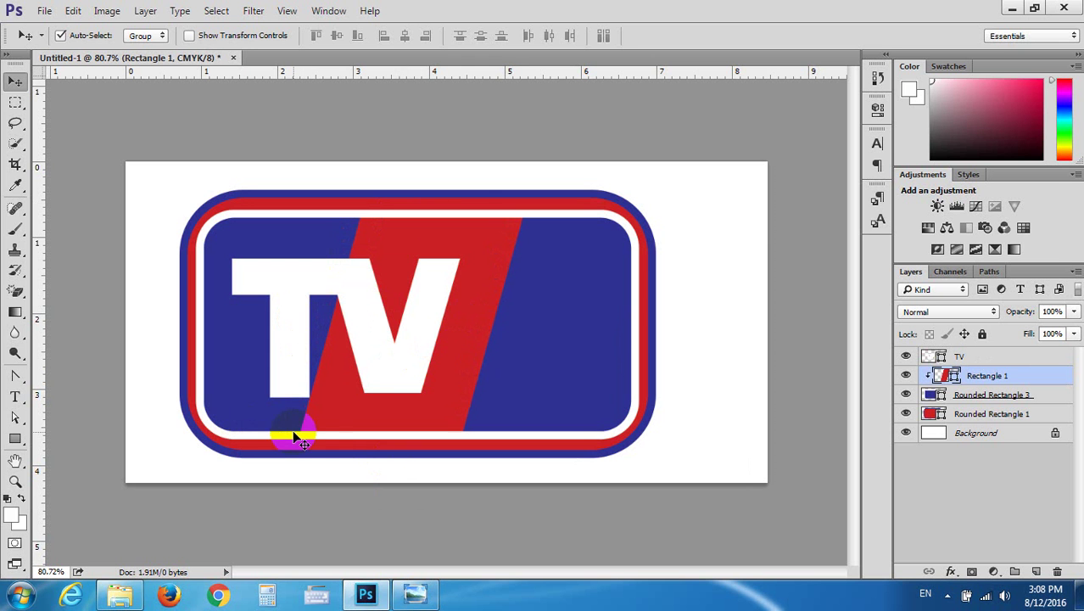
pyautogui.click(386, 336)
# Select all of the V's anchor points and shift them right
pyautogui.click(14, 417)
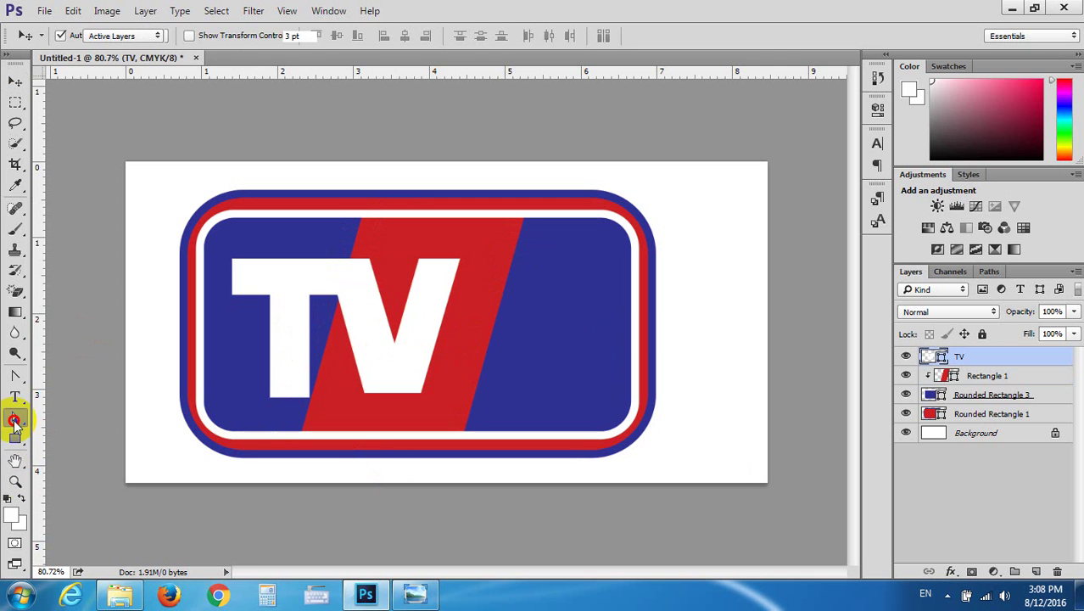
pyautogui.click(303, 376)
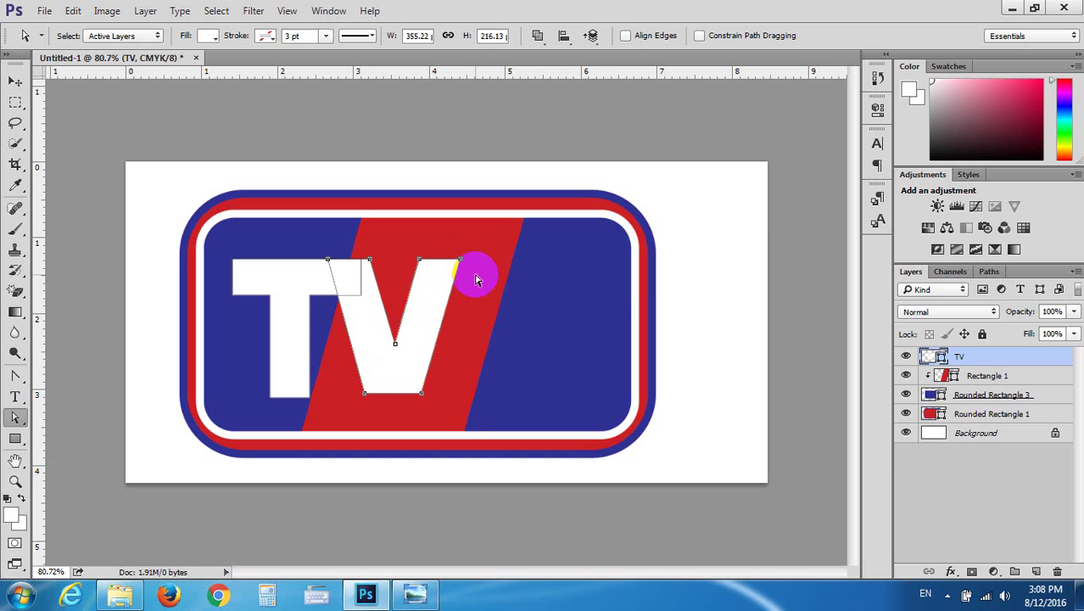
pyautogui.moveTo(476, 240)
pyautogui.mouseDown()
pyautogui.moveTo(386, 423)
pyautogui.moveTo(482, 308)
pyautogui.mouseUp()
pyautogui.click(379, 309)
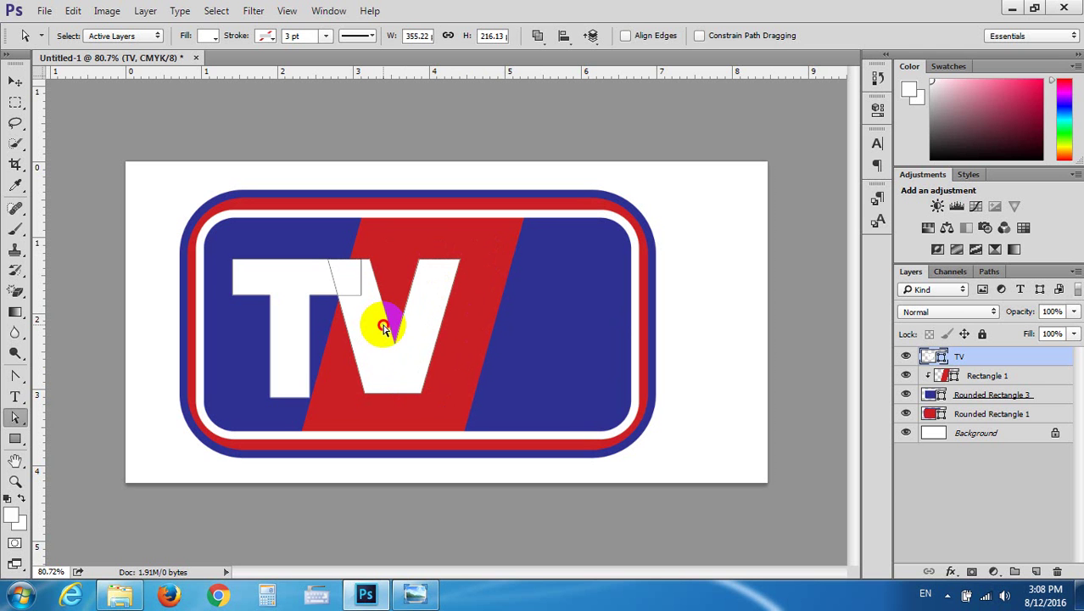
pyautogui.click(383, 330)
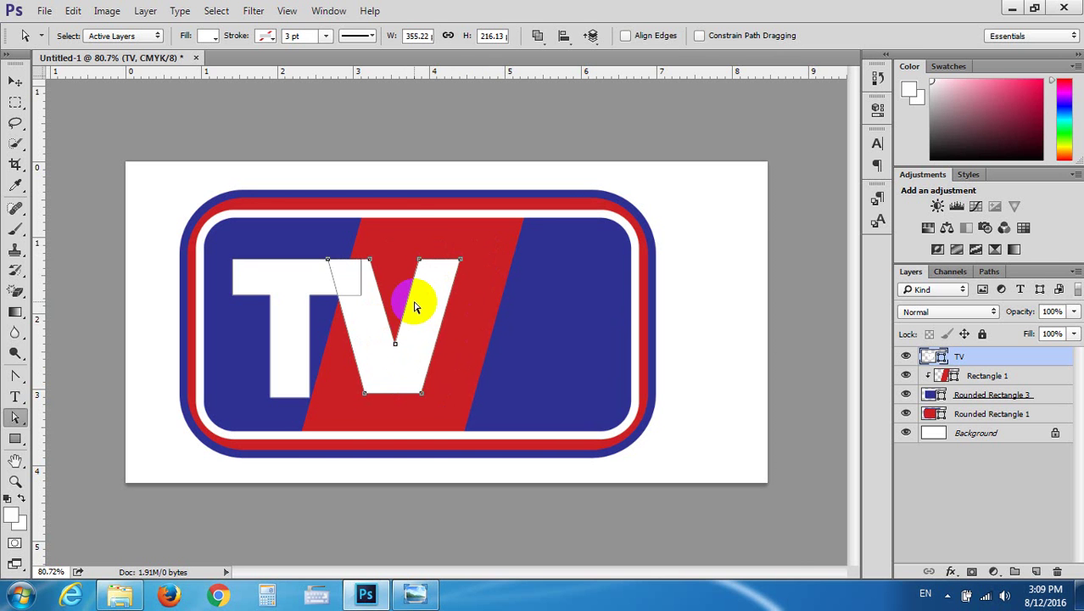
pyautogui.click(409, 228)
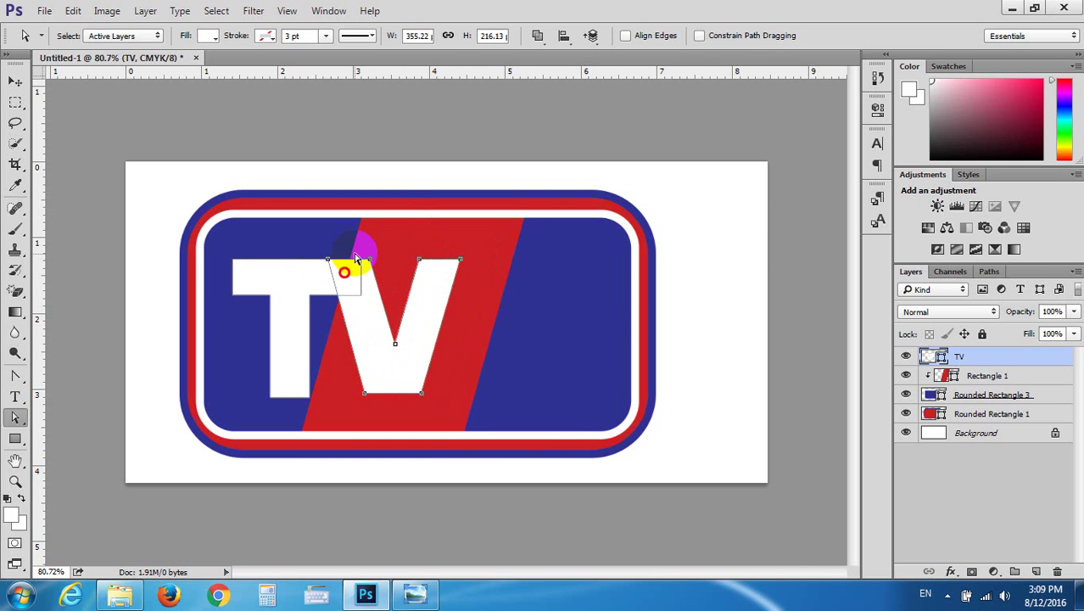
pyautogui.moveTo(348, 255); pyautogui.dragTo(365, 309)
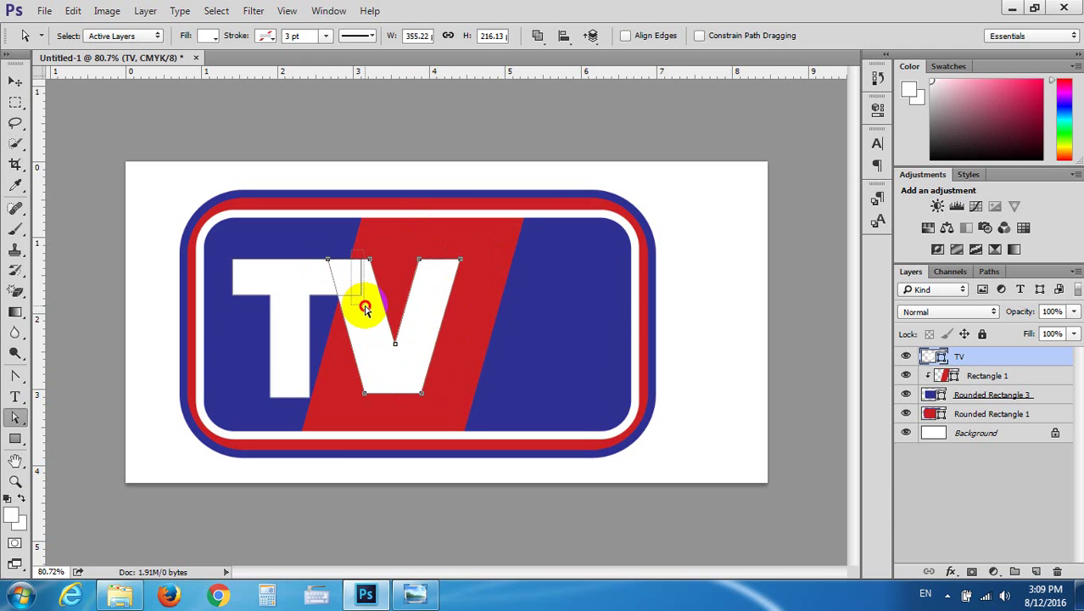
pyautogui.moveTo(365, 308)
pyautogui.mouseDown()
pyautogui.moveTo(338, 266)
pyautogui.moveTo(444, 363)
pyautogui.mouseUp()
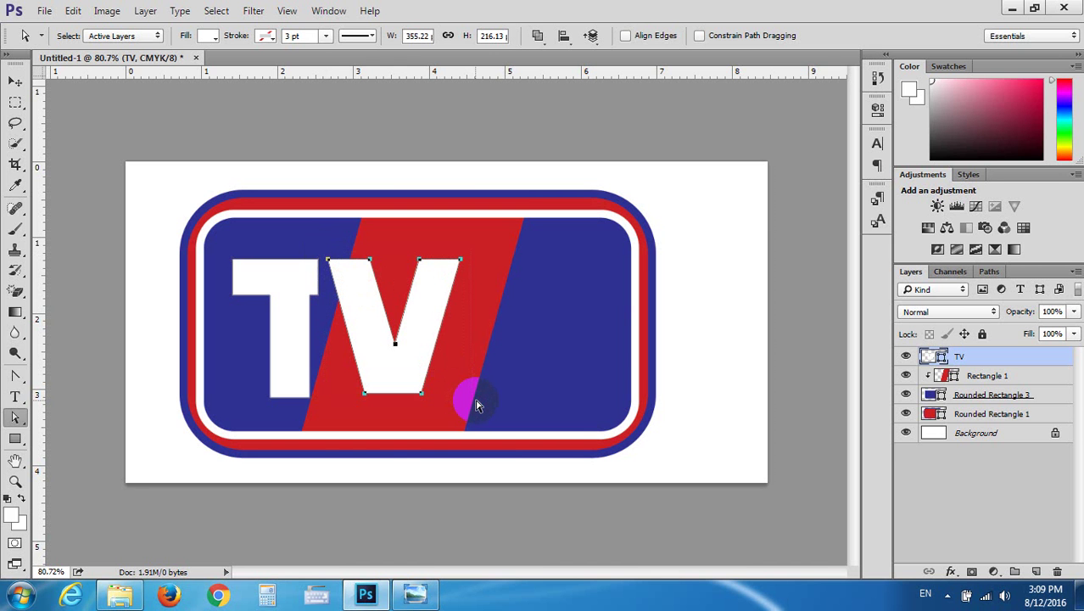
pyautogui.hotkey('shift', 'Right')
pyautogui.hotkey('shift', 'Right')
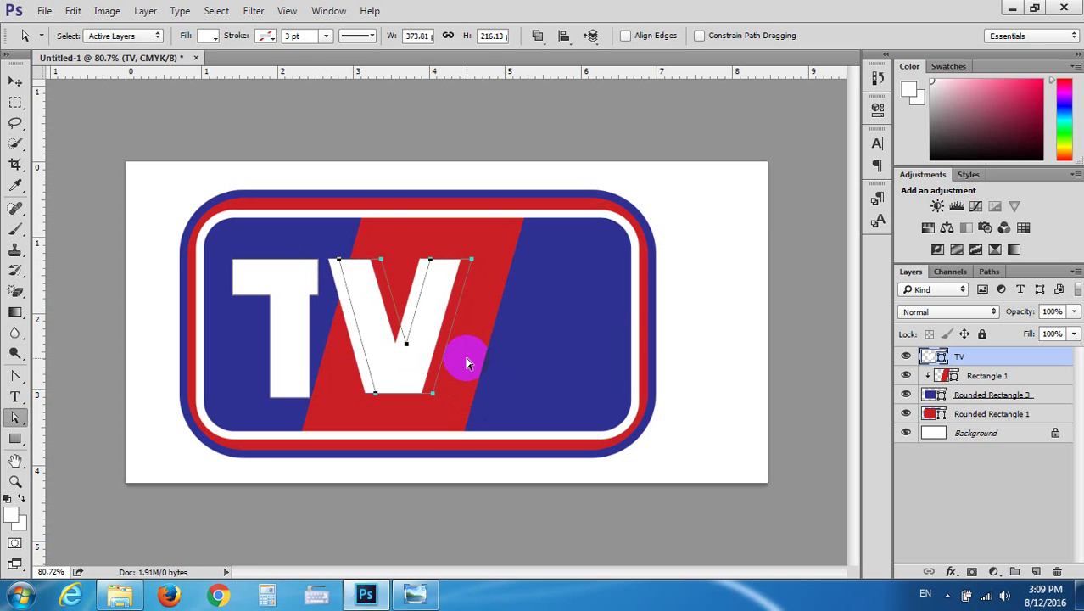
pyautogui.hotkey('shift', 'Right')
# Extend the T crossbar at both ends by shift-nudging its end anchors outward
pyautogui.hotkey('shift', 'Right')
pyautogui.hotkey('shift', 'Right')
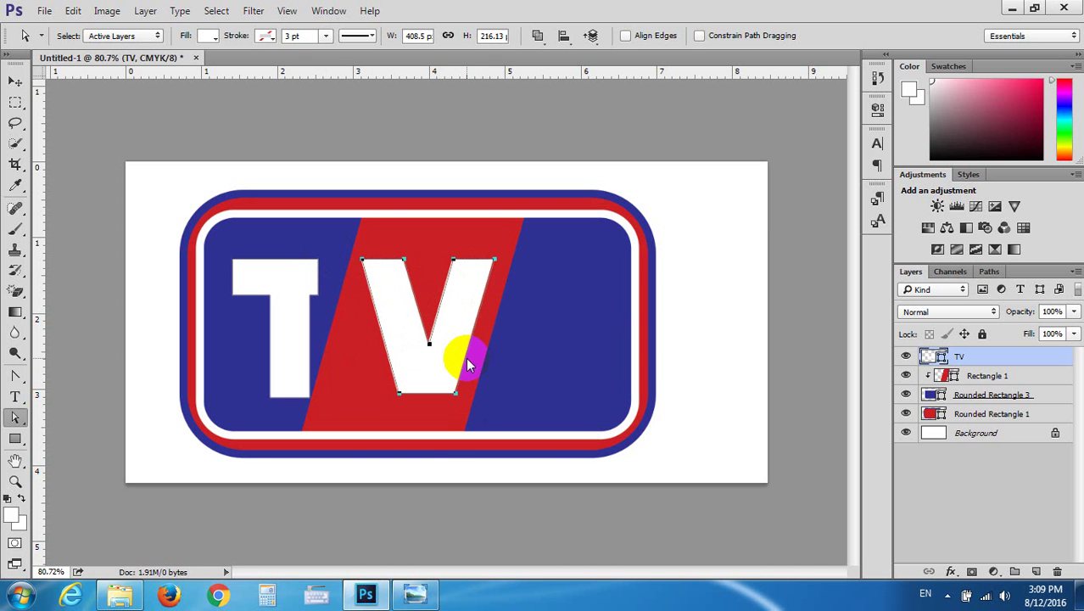
pyautogui.moveTo(331, 244)
pyautogui.mouseDown()
pyautogui.moveTo(323, 307)
pyautogui.moveTo(304, 310)
pyautogui.mouseUp()
pyautogui.hotkey('shift', 'Right')
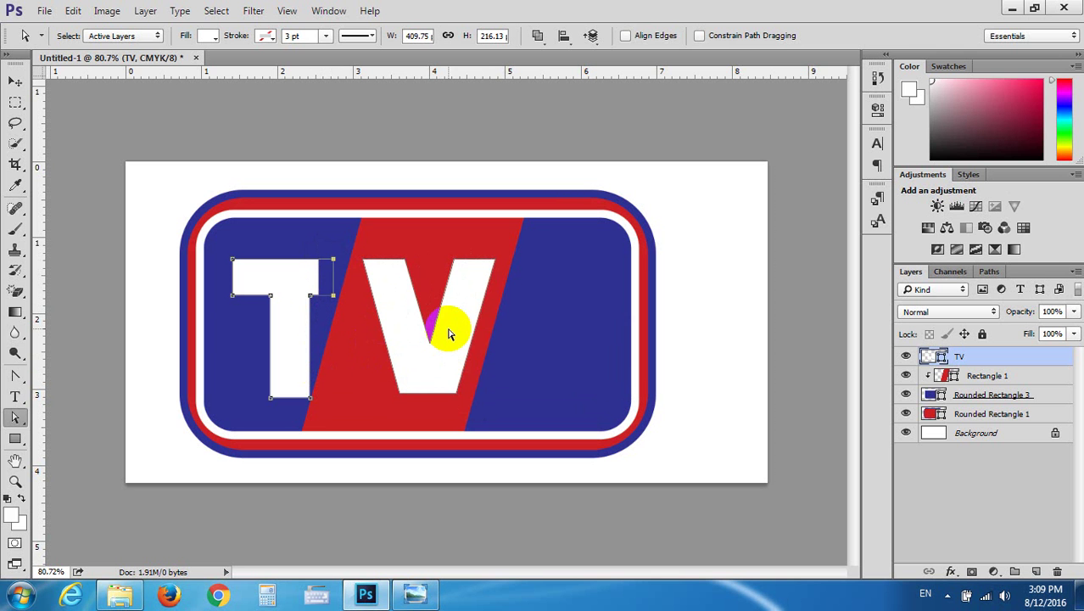
pyautogui.hotkey('shift', 'Right')
pyautogui.hotkey('shift', 'Right')
pyautogui.hotkey('shift', 'Right')
pyautogui.hotkey('shift', 'Right')
pyautogui.hotkey('shift', 'Right')
pyautogui.hotkey('shift', 'Right')
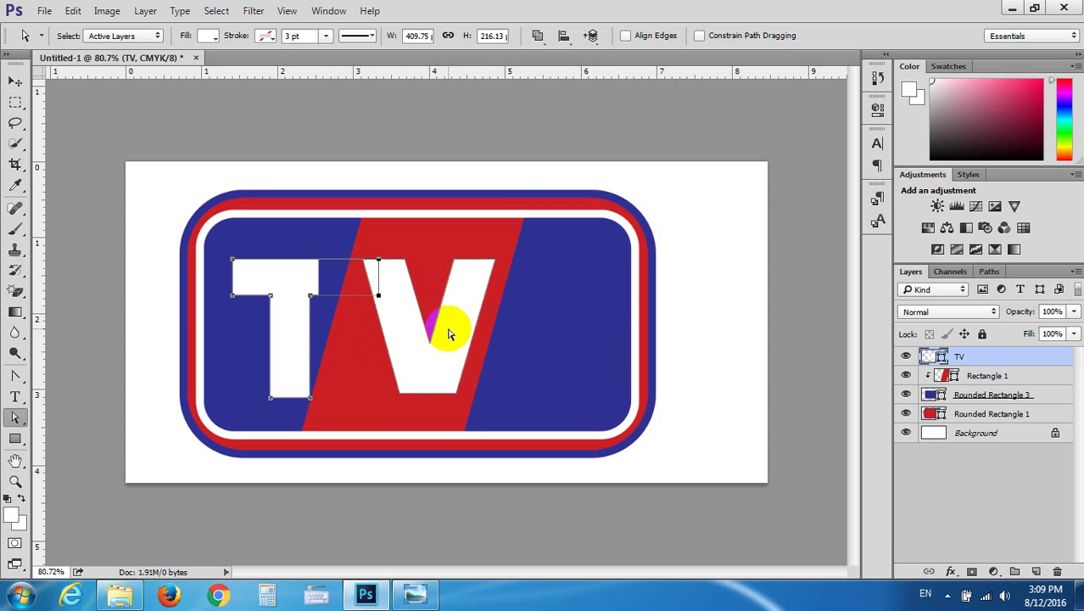
pyautogui.hotkey('shift', 'Right')
pyautogui.hotkey('shift', 'Right')
pyautogui.hotkey('shift', 'Right')
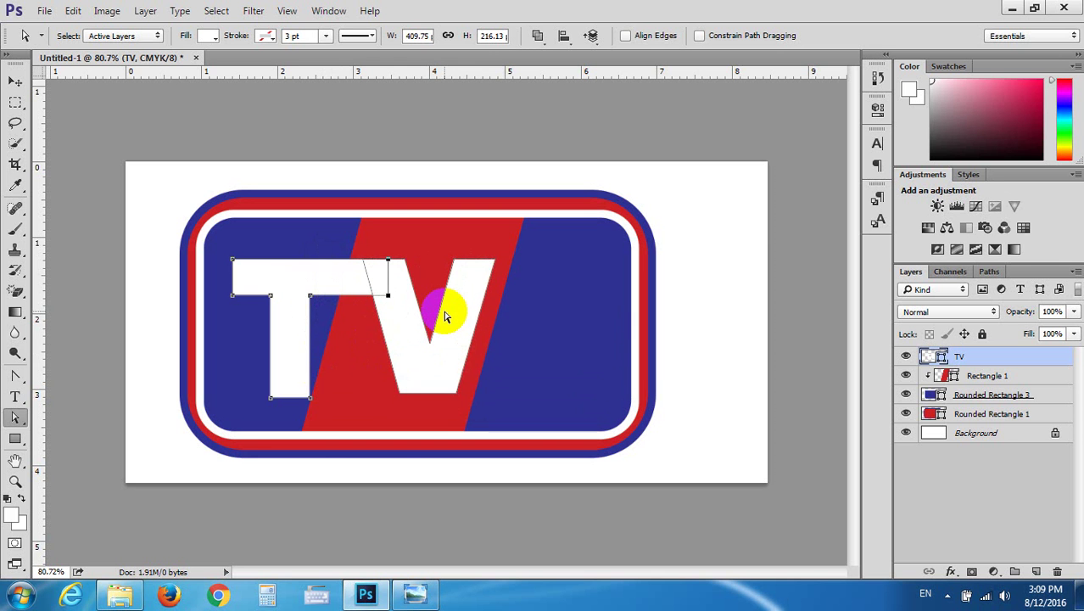
pyautogui.moveTo(219, 267); pyautogui.dragTo(247, 306)
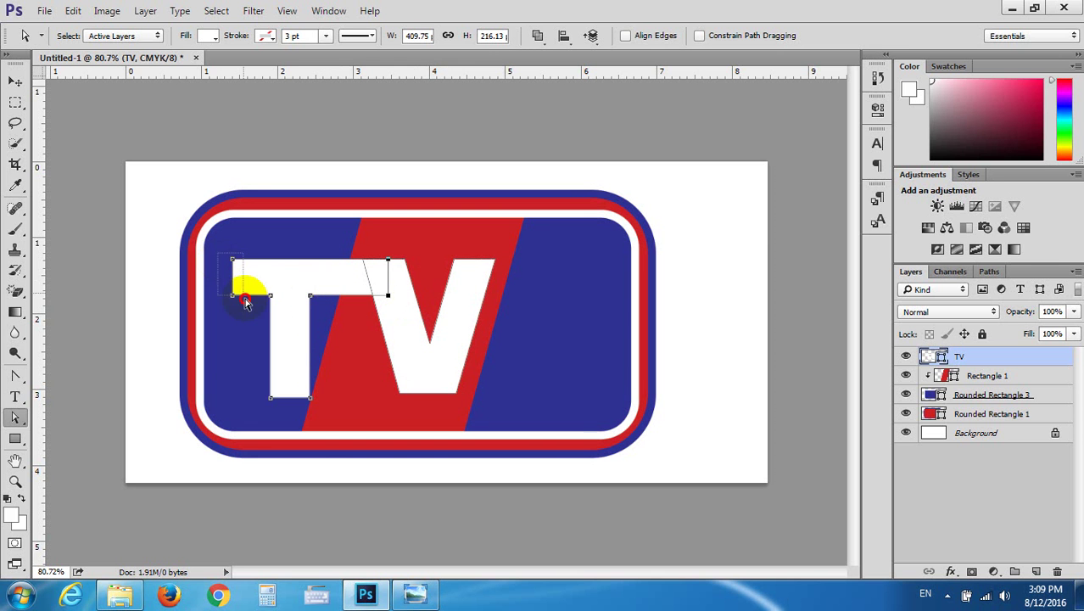
pyautogui.hotkey('shift', 'Left')
pyautogui.hotkey('shift', 'Left')
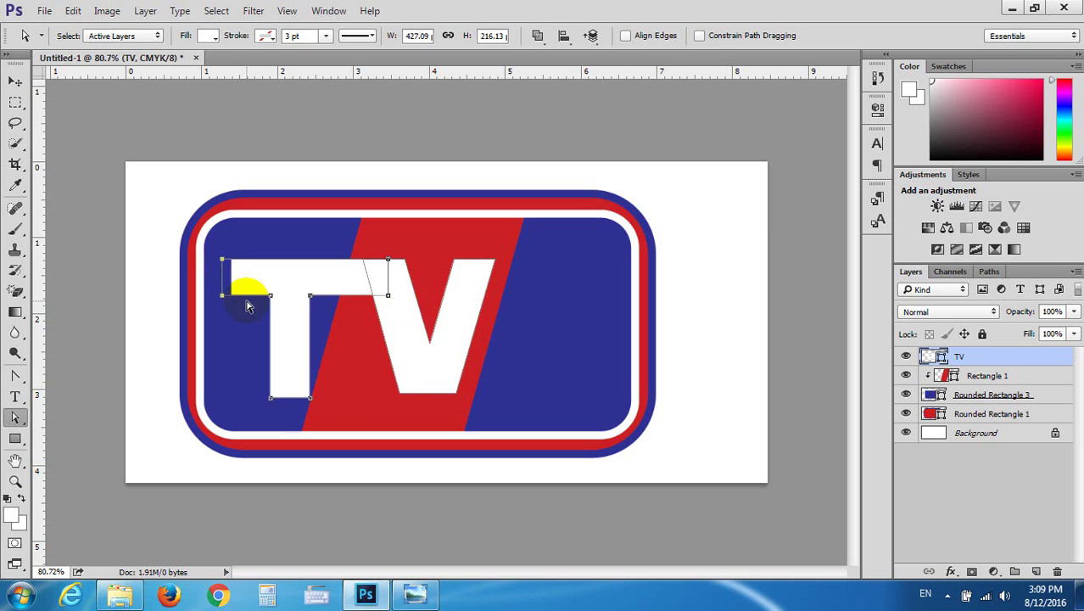
pyautogui.hotkey('shift', 'Left')
pyautogui.click(15, 80)
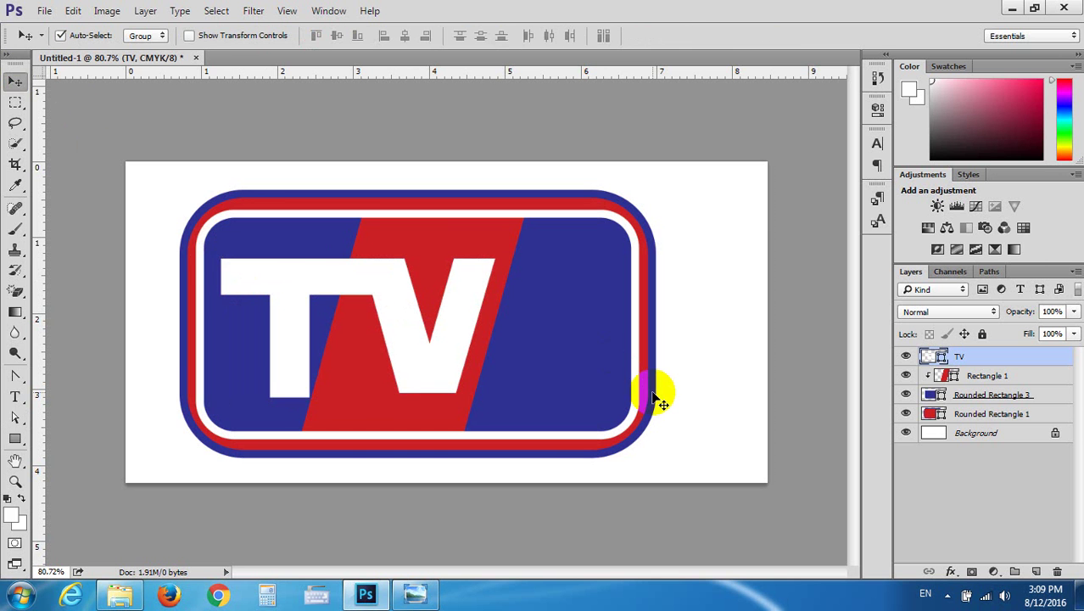
# Zoom out and compare the lettering against the TV3 reference image in Photo Viewer
pyautogui.hotkey('ctrl', '-')
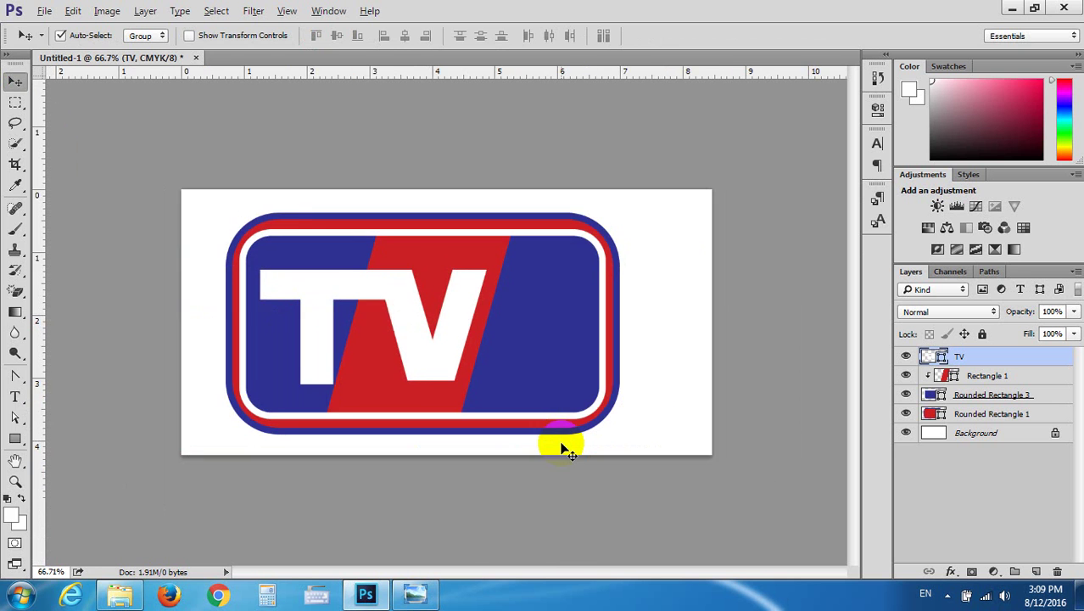
pyautogui.click(416, 594)
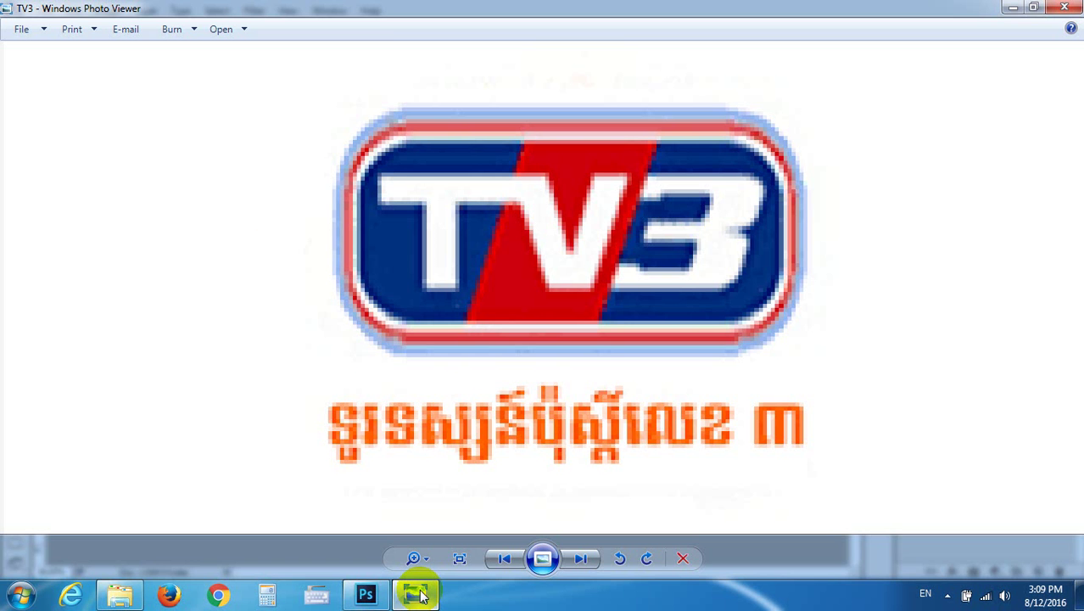
pyautogui.moveTo(483, 310); pyautogui.dragTo(501, 294)
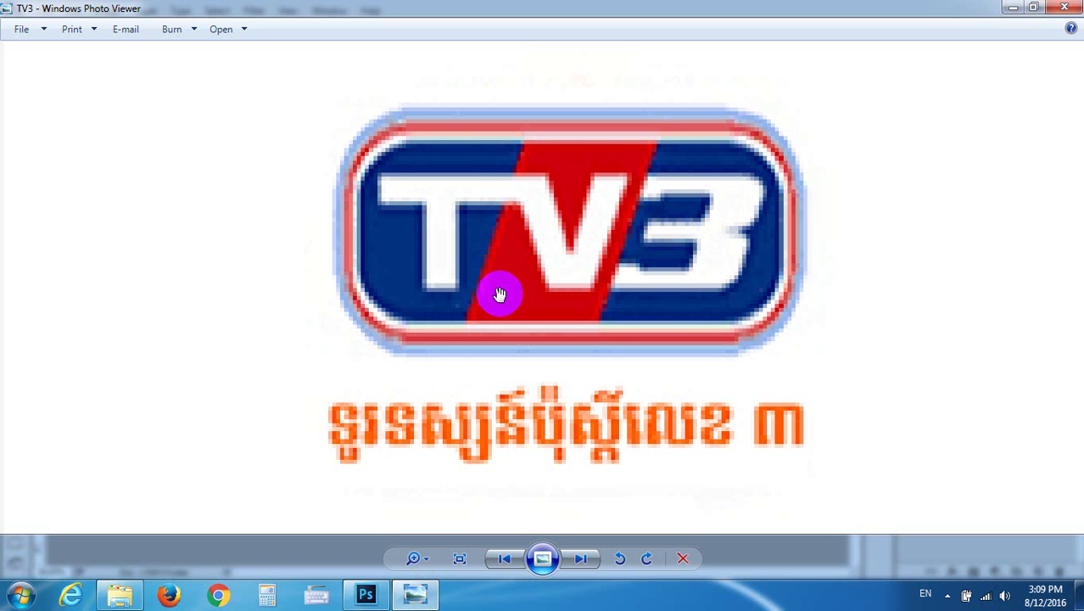
pyautogui.scroll(-3, 500, 294)
pyautogui.click(1011, 8)
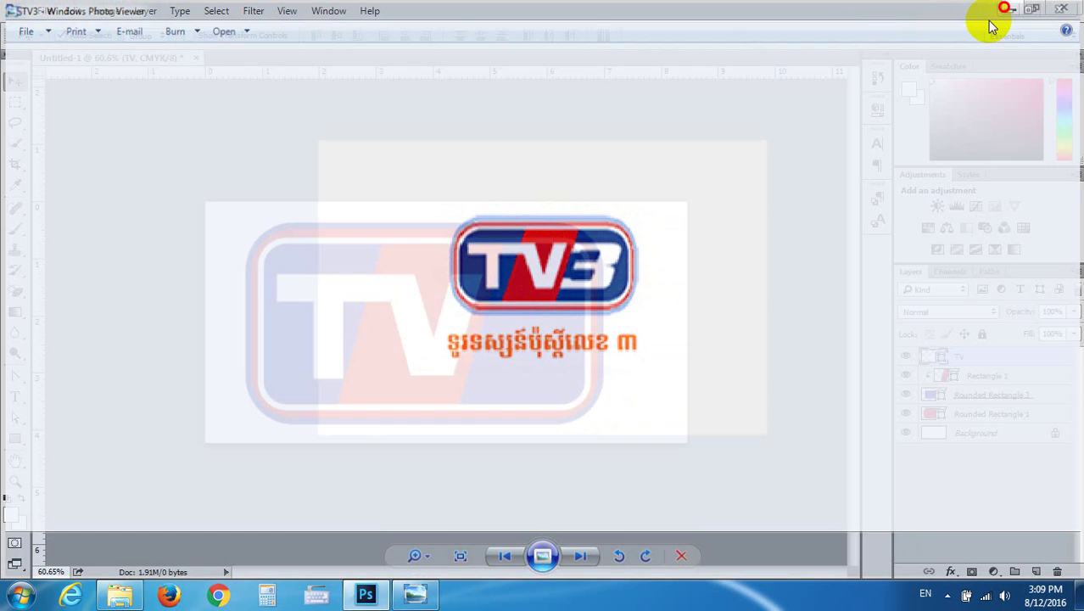
# Adjust the T's stem edges and raise the bottom edge of its crossbar
pyautogui.scroll(-2, 410, 307)
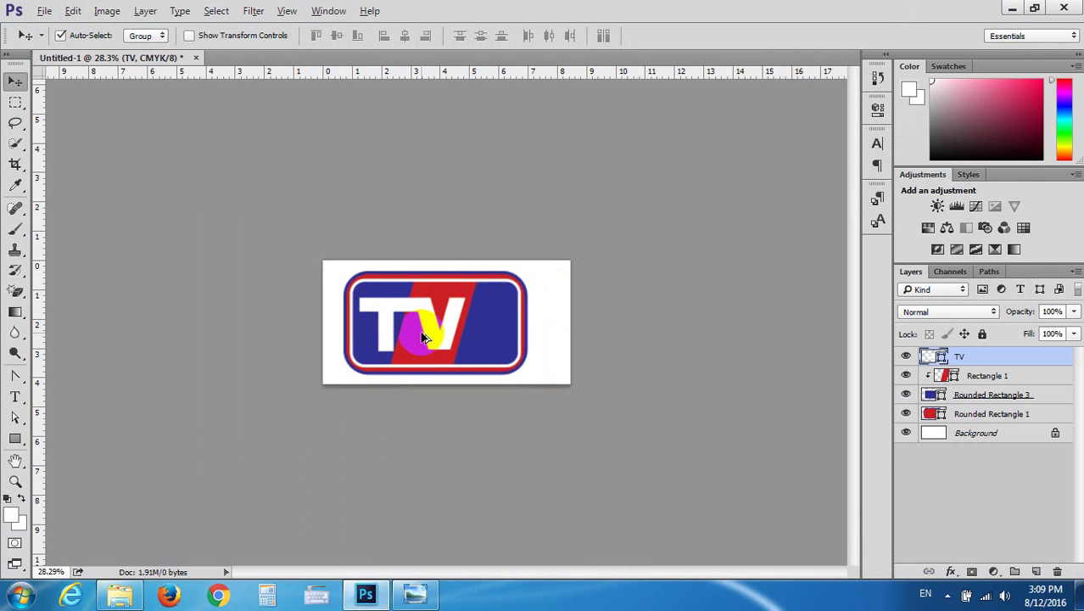
pyautogui.scroll(-1, 420, 331)
pyautogui.scroll(3, 407, 327)
pyautogui.scroll(2, 397, 324)
pyautogui.scroll(1, 397, 330)
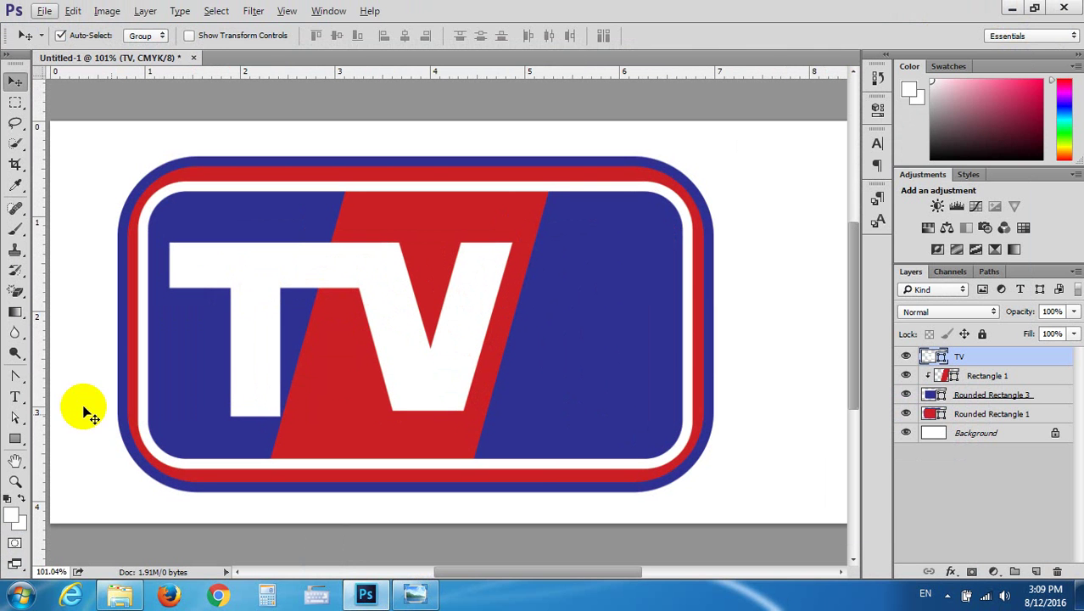
pyautogui.click(14, 417)
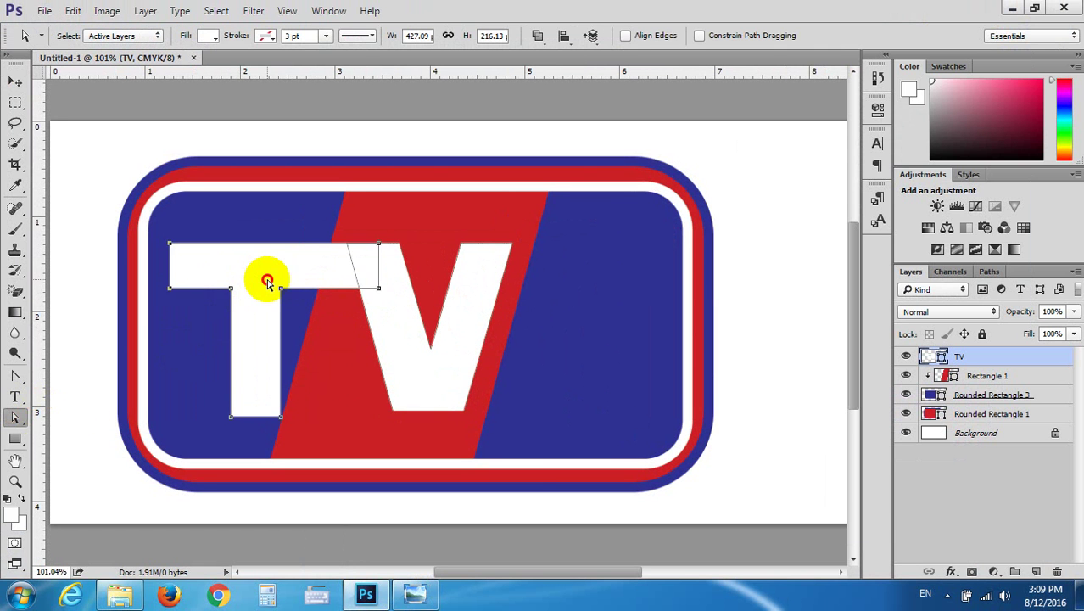
pyautogui.moveTo(273, 292)
pyautogui.mouseDown()
pyautogui.moveTo(296, 432)
pyautogui.moveTo(298, 417)
pyautogui.mouseUp()
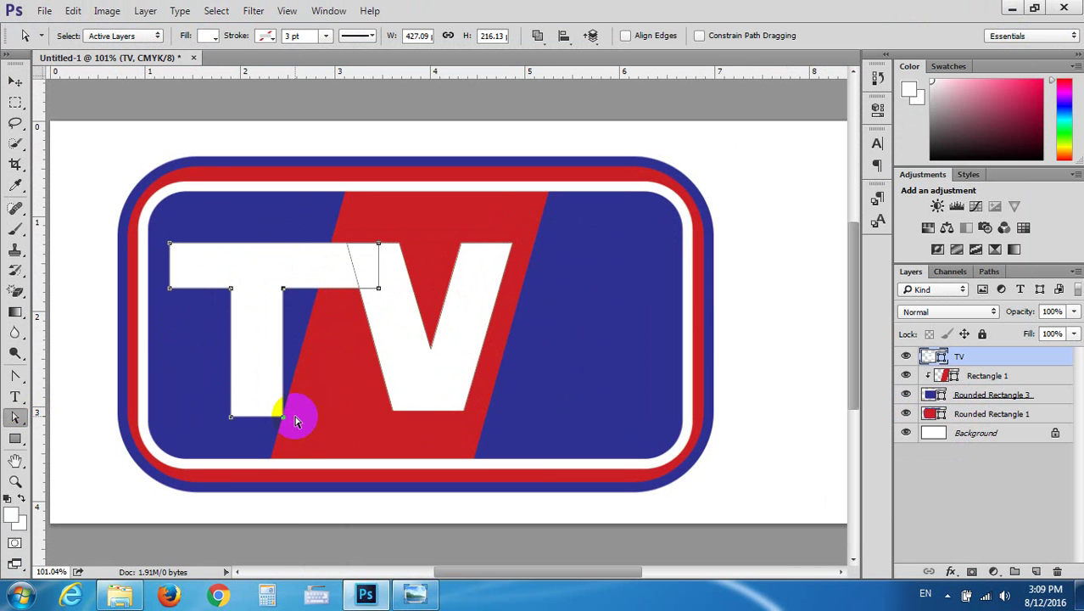
pyautogui.click(227, 288)
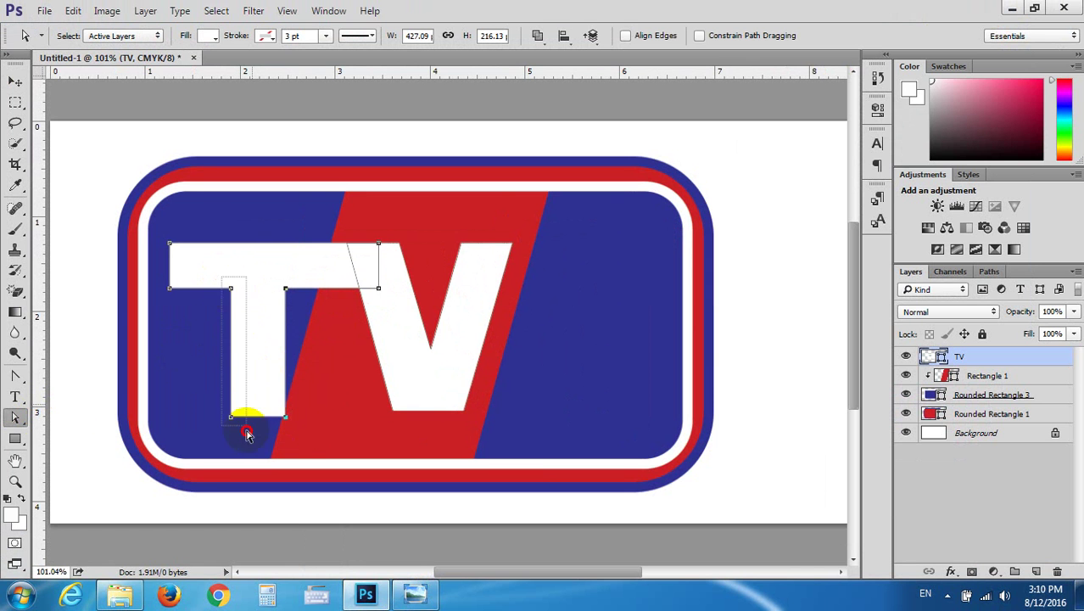
pyautogui.moveTo(243, 416); pyautogui.dragTo(245, 429)
pyautogui.moveTo(167, 284); pyautogui.dragTo(390, 299)
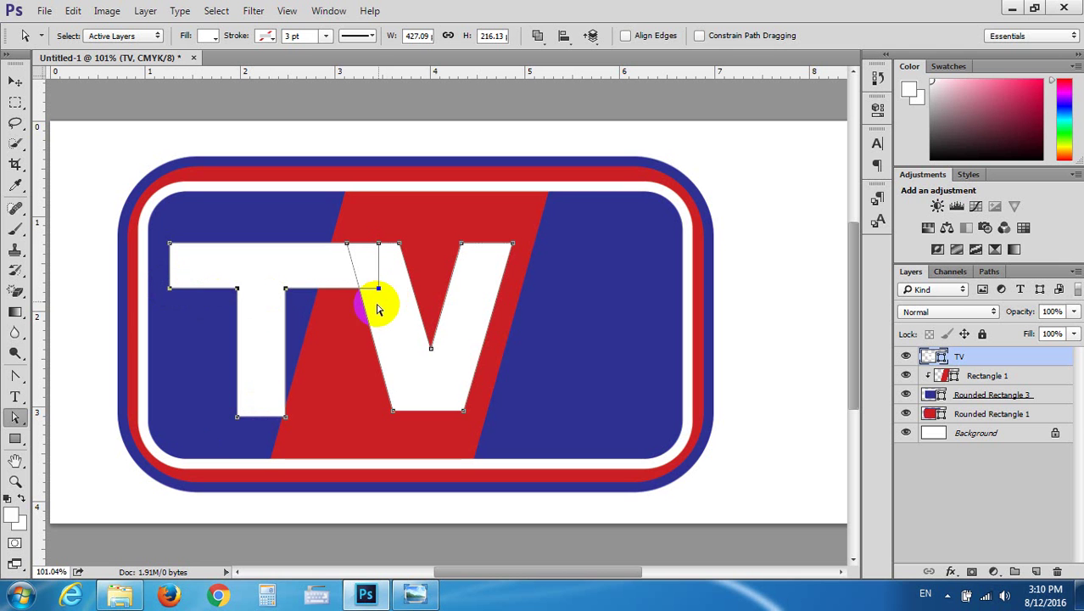
pyautogui.press('Up')
pyautogui.press('Up')
pyautogui.press('Up')
pyautogui.press('Up')
pyautogui.press('Up')
pyautogui.press('Up')
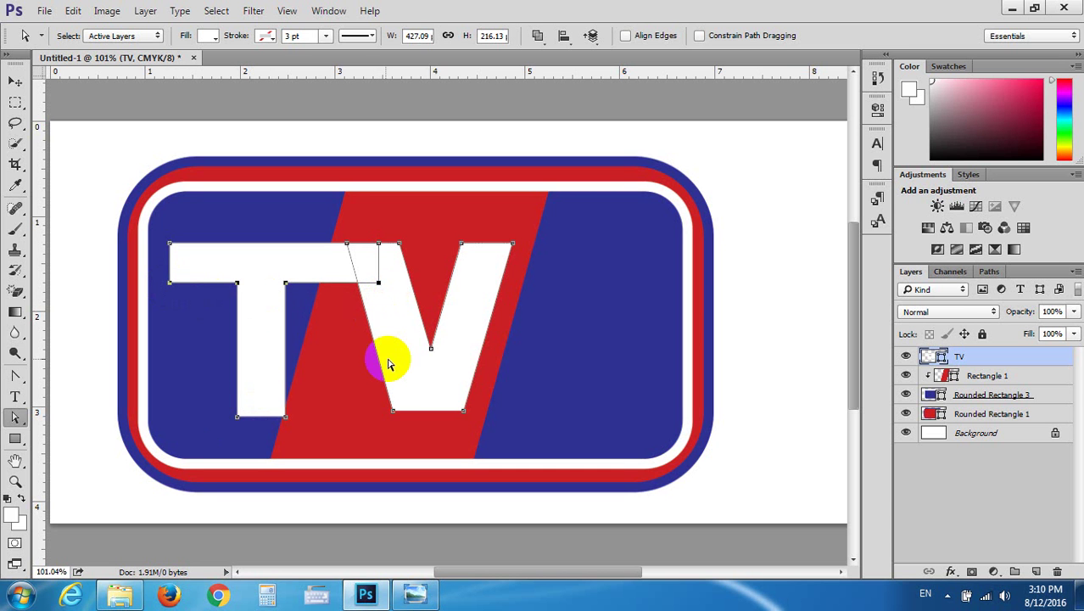
pyautogui.click(404, 252)
# Slim the V's right side by nudging its top corners and bottom-right corner left
pyautogui.moveTo(391, 230); pyautogui.dragTo(427, 340)
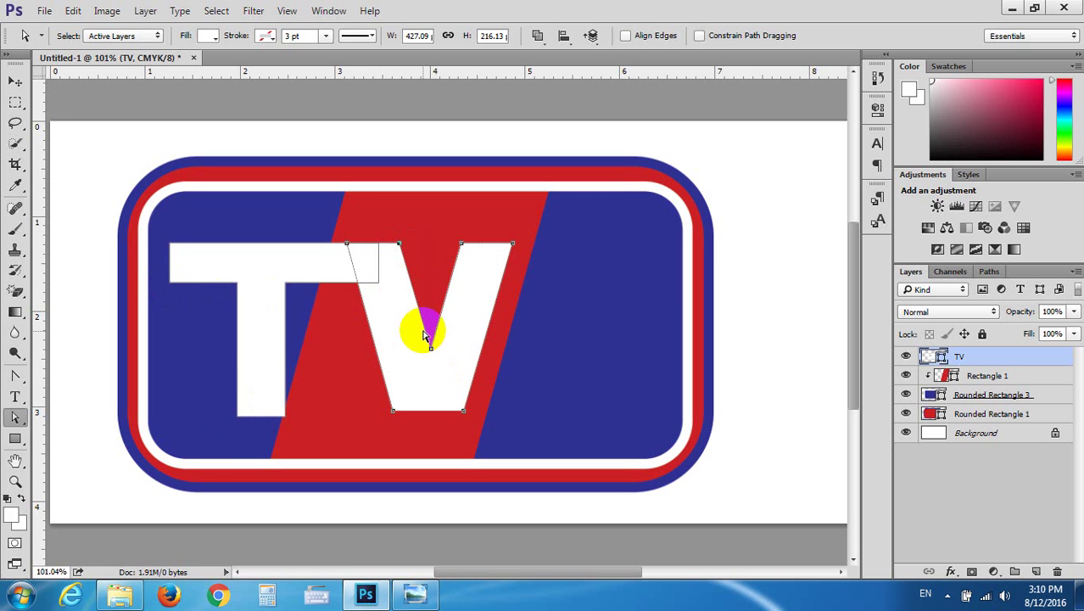
pyautogui.moveTo(427, 340); pyautogui.dragTo(431, 348)
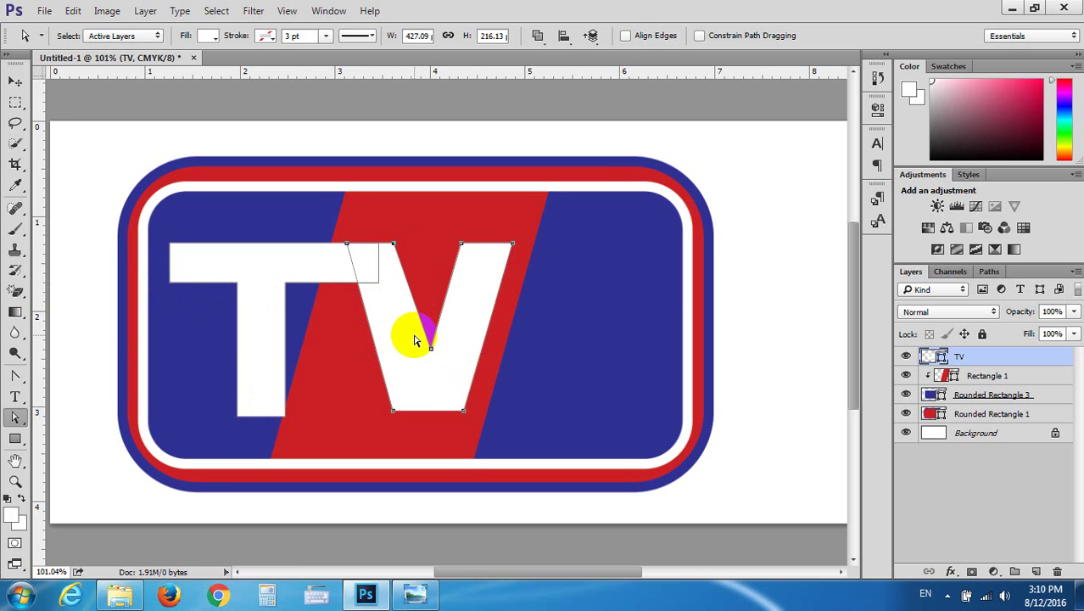
pyautogui.click(430, 348)
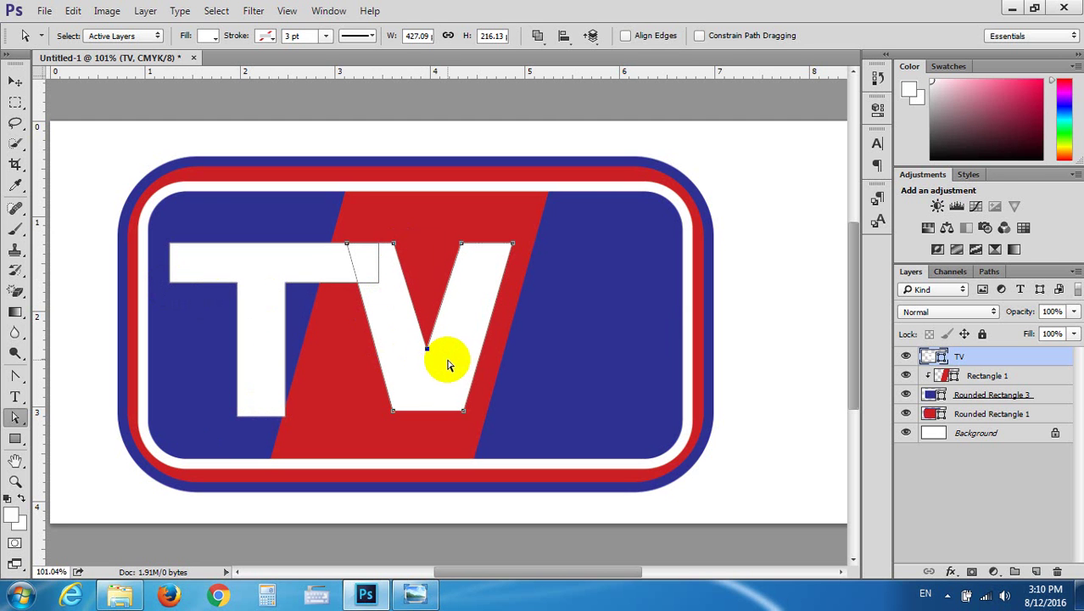
pyautogui.click(455, 243)
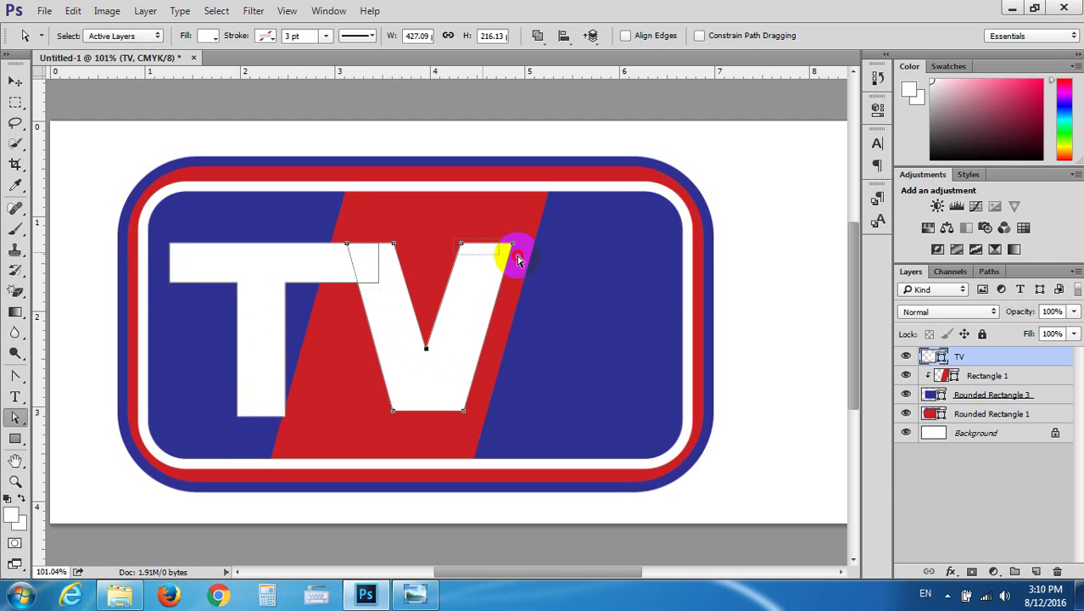
pyautogui.click(466, 248)
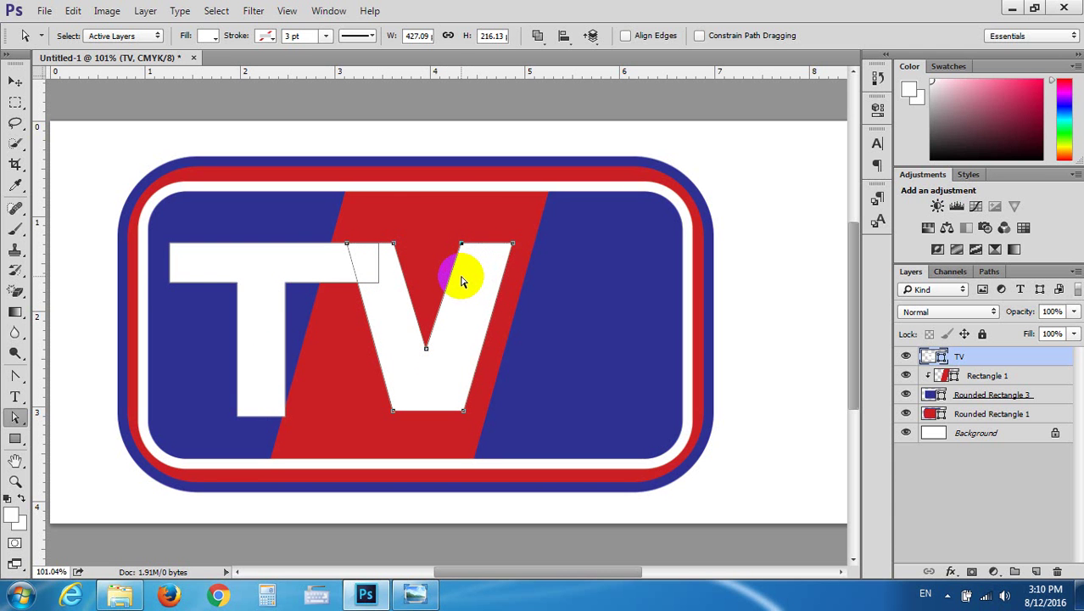
pyautogui.press('Left')
pyautogui.press('Left')
pyautogui.press('Left')
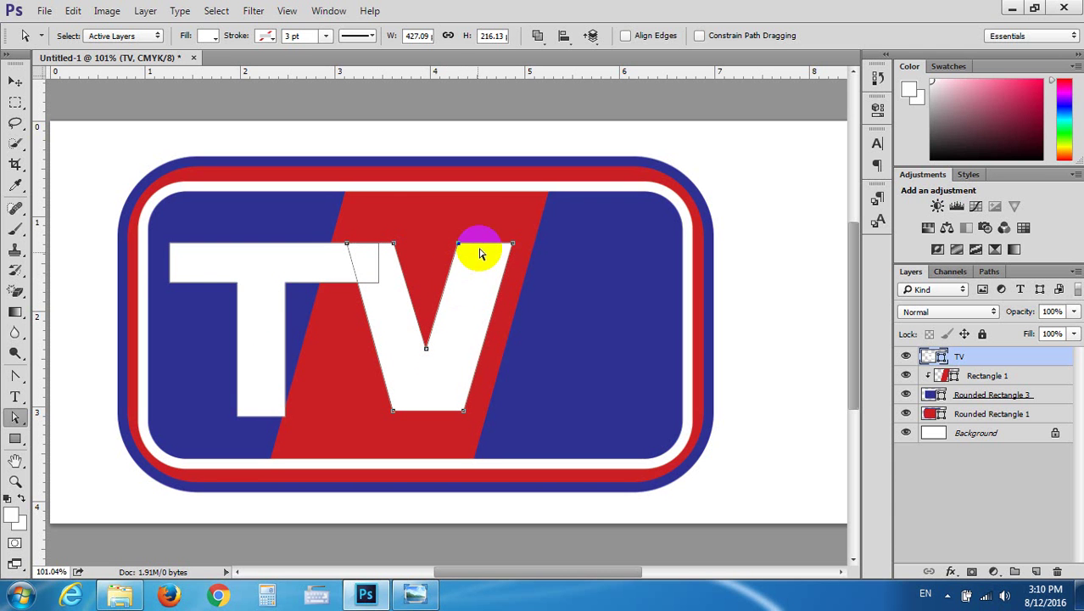
pyautogui.moveTo(497, 236); pyautogui.dragTo(524, 262)
pyautogui.press('Left')
pyautogui.press('Left')
pyautogui.press('Left')
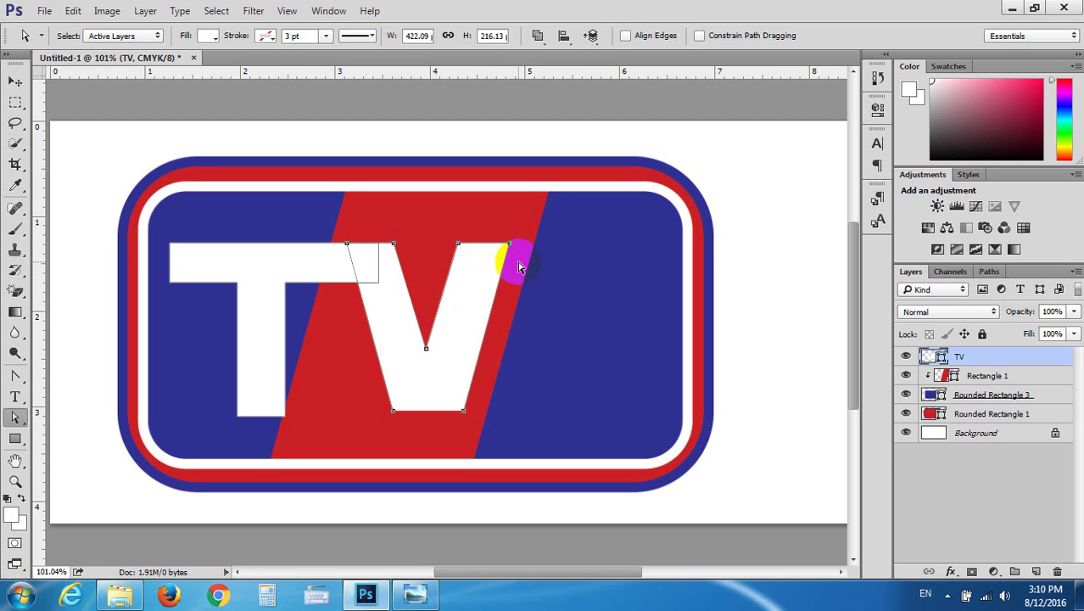
pyautogui.press('Left')
pyautogui.press('Left')
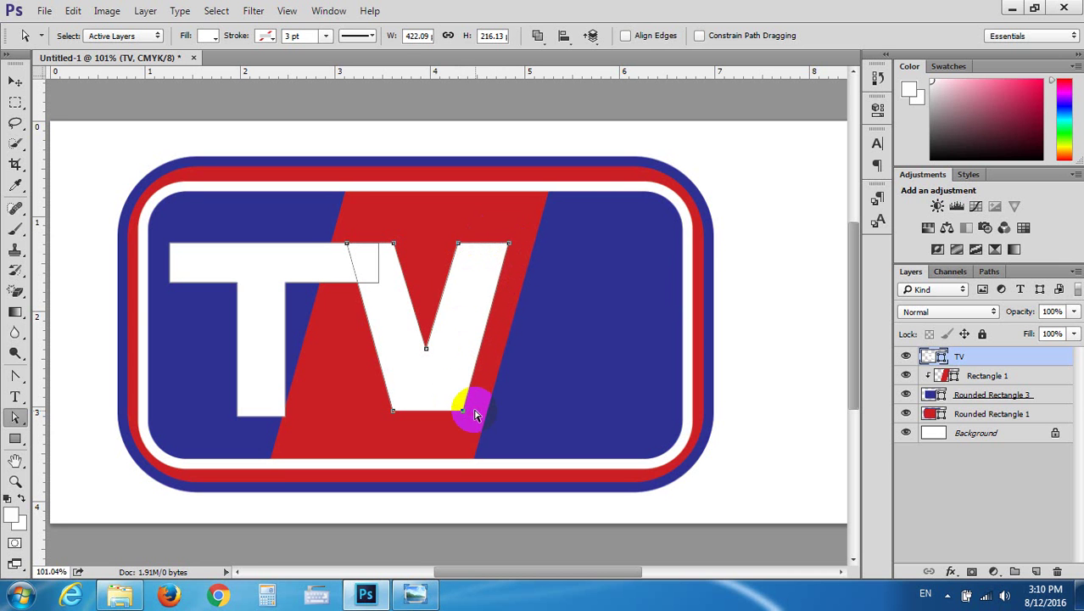
pyautogui.moveTo(473, 411); pyautogui.dragTo(471, 408)
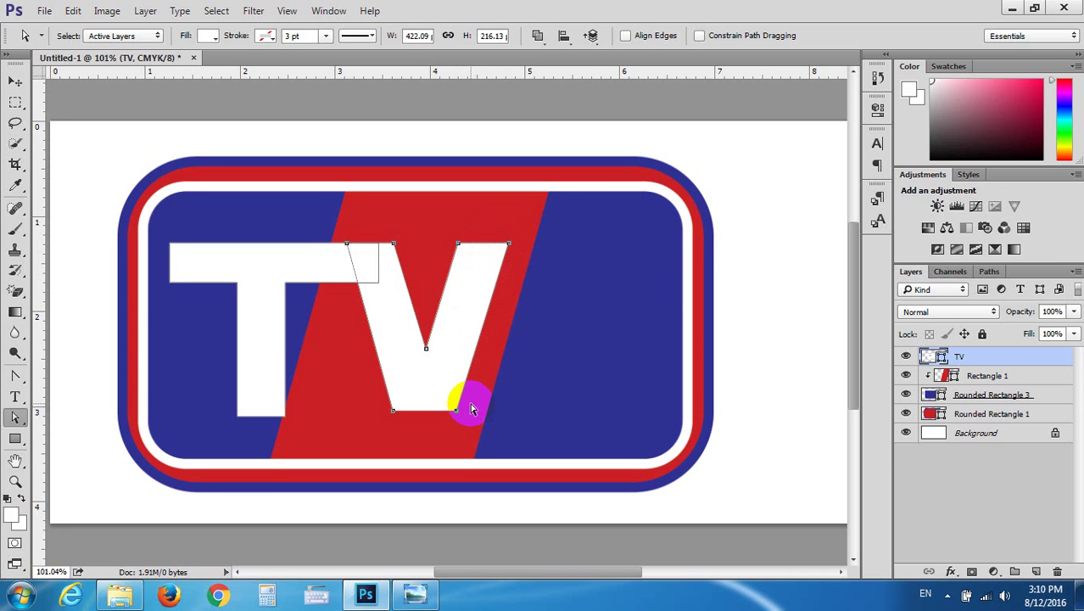
pyautogui.click(15, 82)
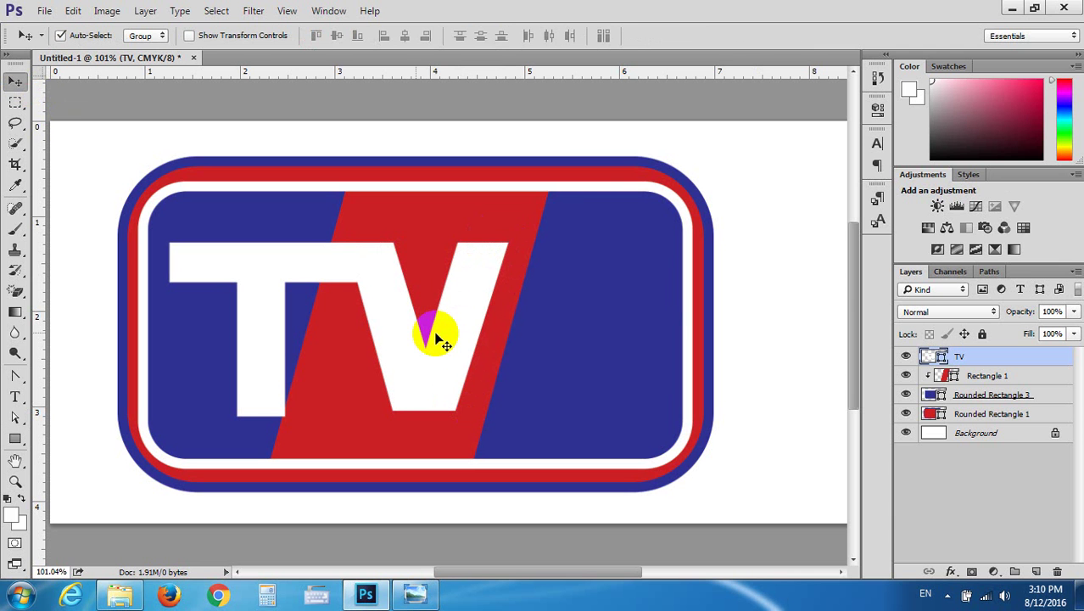
# Shift the whole V two pixels right with Path Selection, then zoom out
pyautogui.click(15, 416)
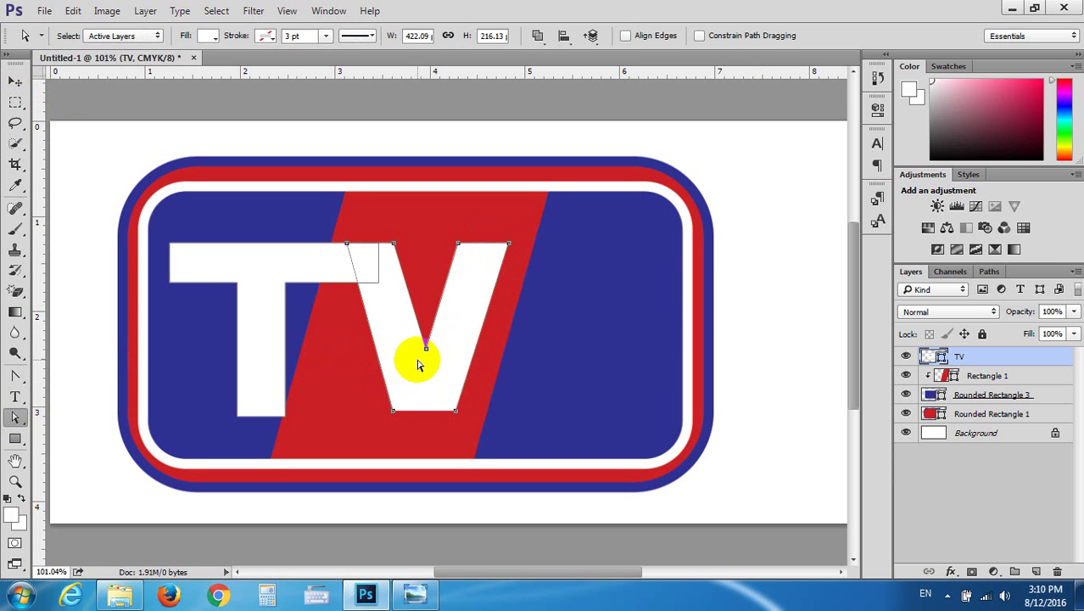
pyautogui.rightClick(15, 416)
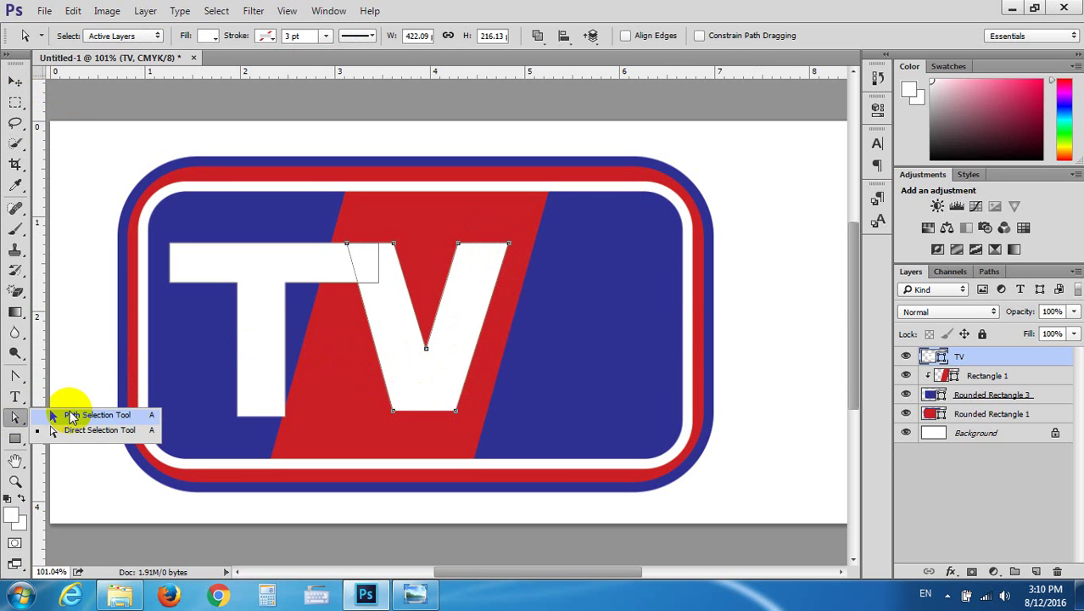
pyautogui.click(71, 415)
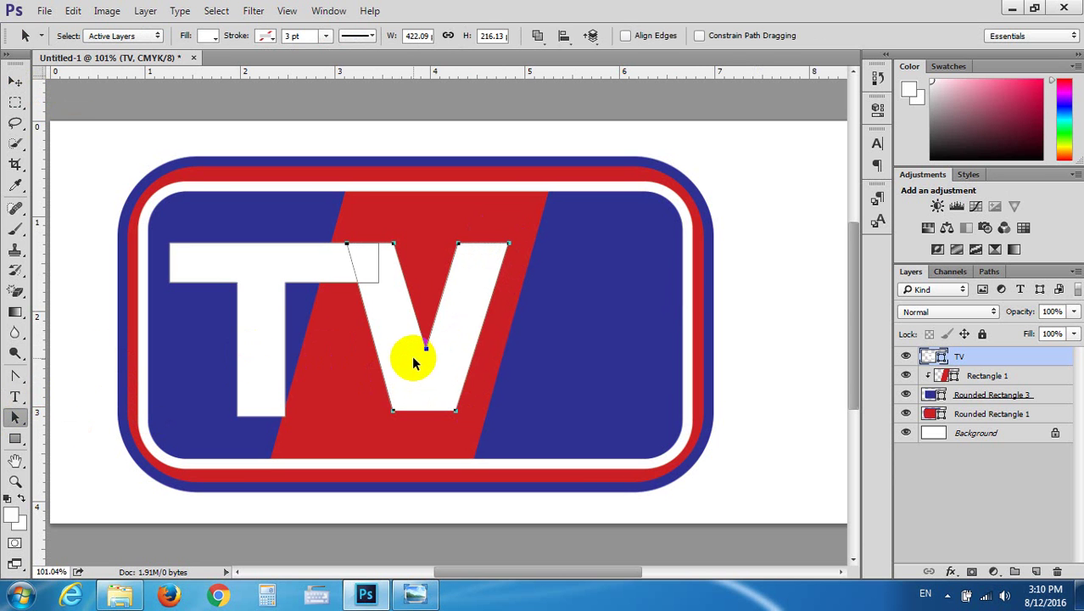
pyautogui.press('Right')
pyautogui.press('Right')
pyautogui.press('Right')
pyautogui.press('Right')
pyautogui.press('Right')
pyautogui.press('Right')
pyautogui.press('Right')
pyautogui.press('Right')
pyautogui.press('Right')
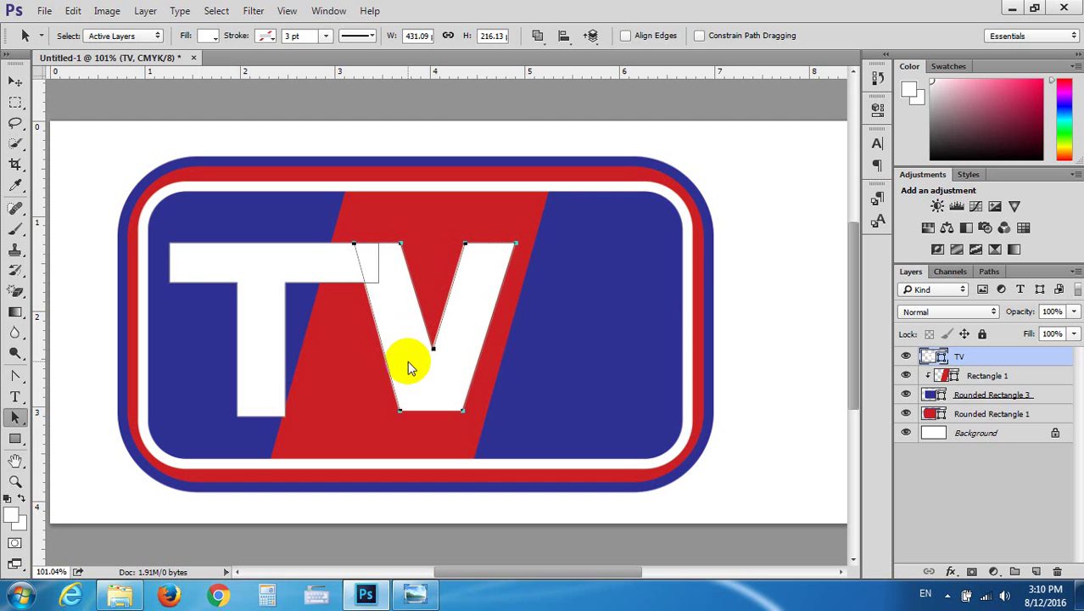
pyautogui.press('Right')
pyautogui.press('Right')
pyautogui.press('Right')
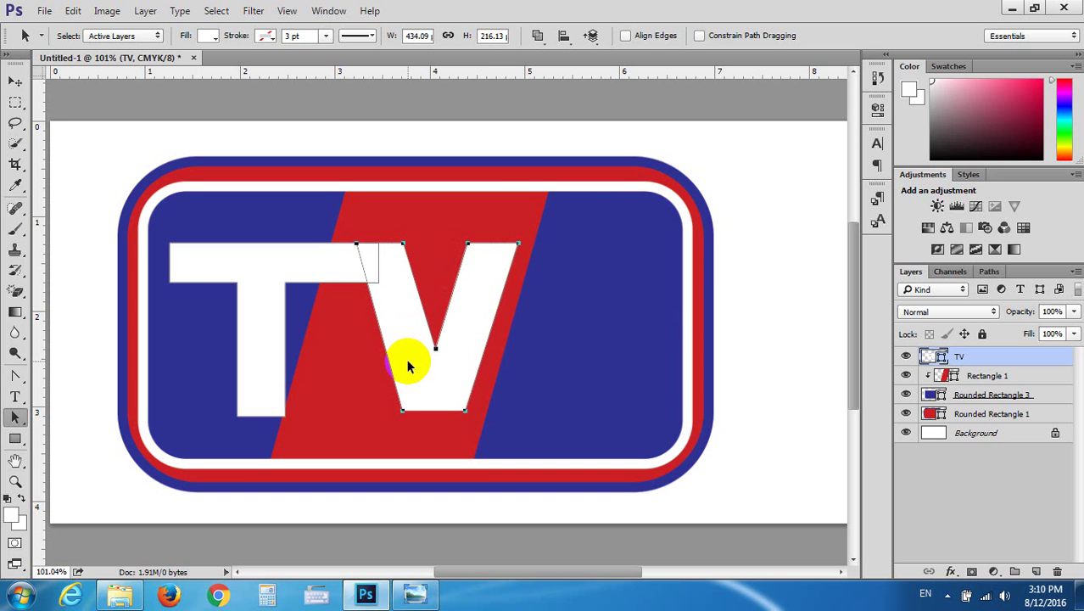
pyautogui.click(15, 82)
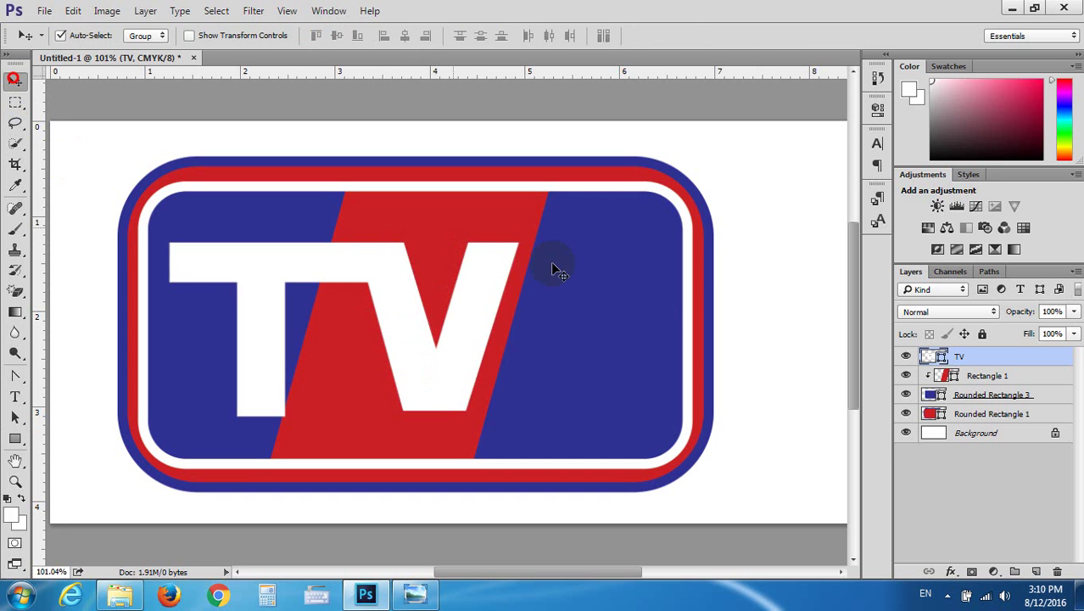
pyautogui.click(790, 237)
pyautogui.scroll(-2, 164, 436)
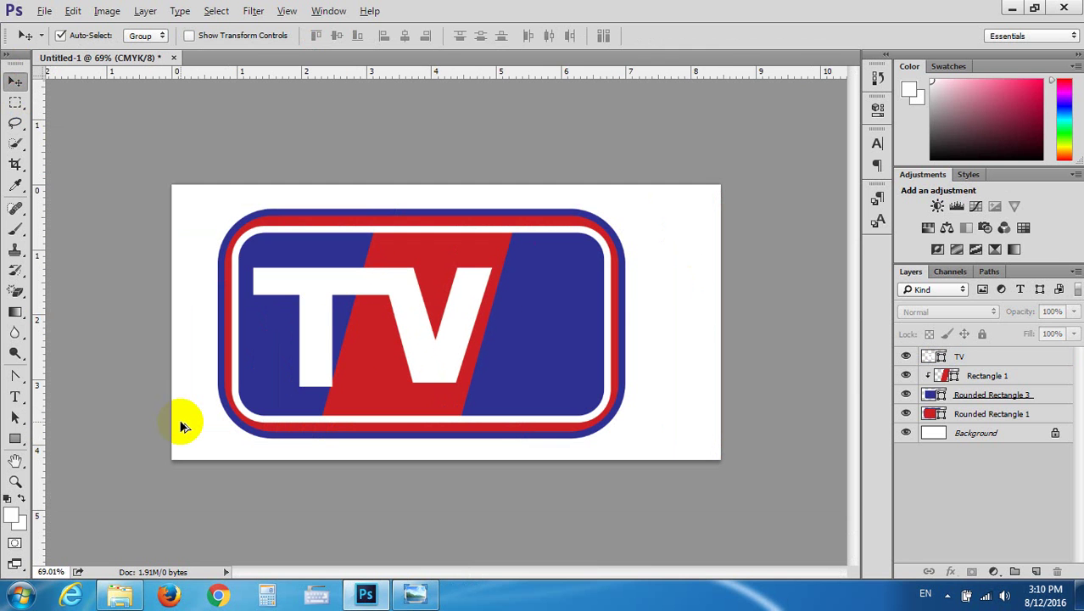
pyautogui.press('alt')
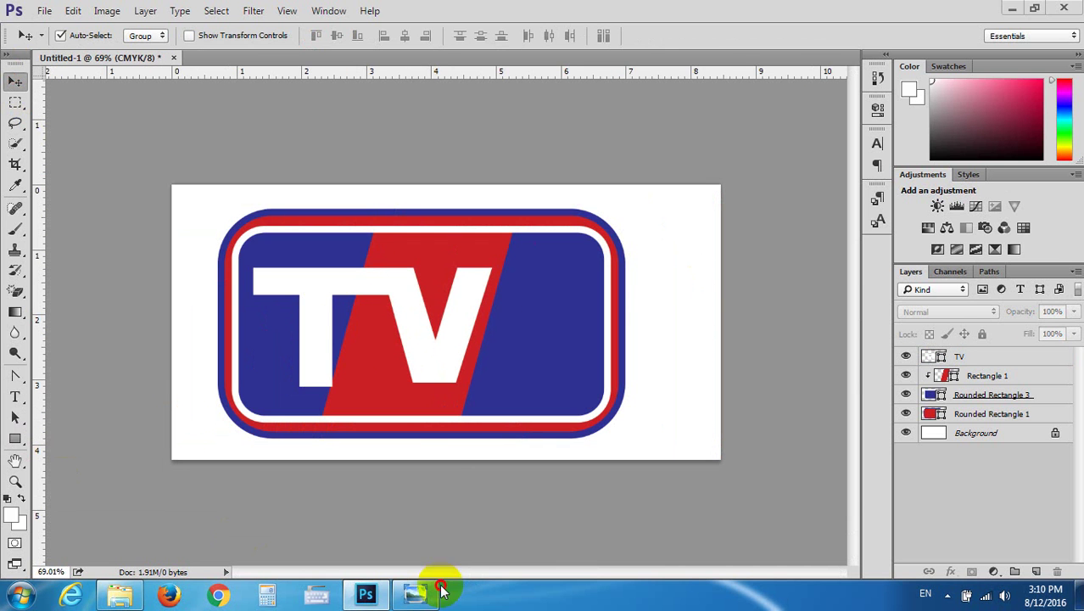
pyautogui.click(415, 594)
pyautogui.scroll(3, 600, 256)
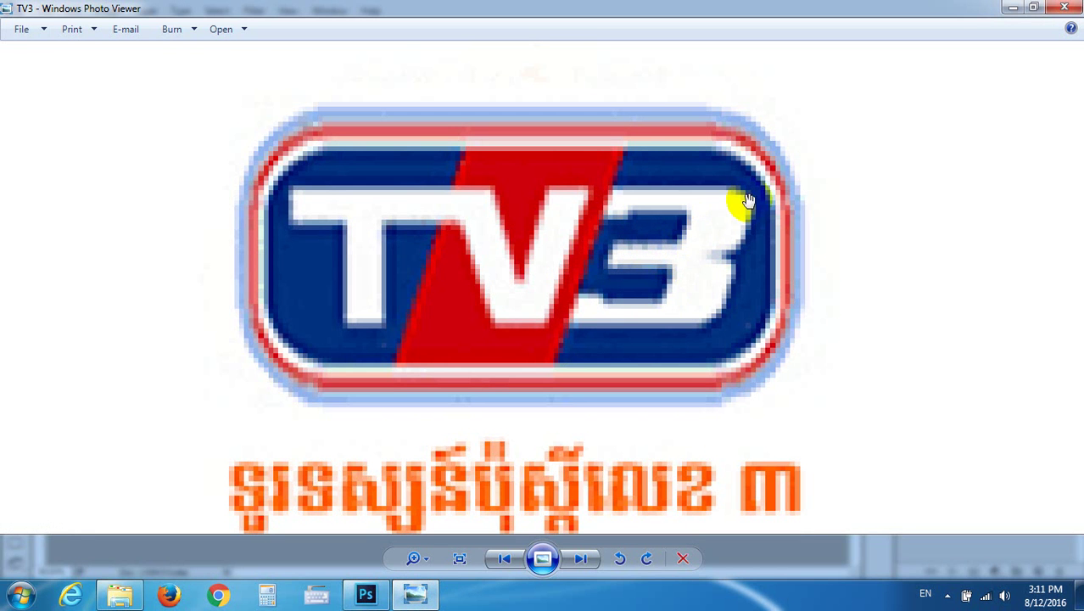
pyautogui.click(1009, 7)
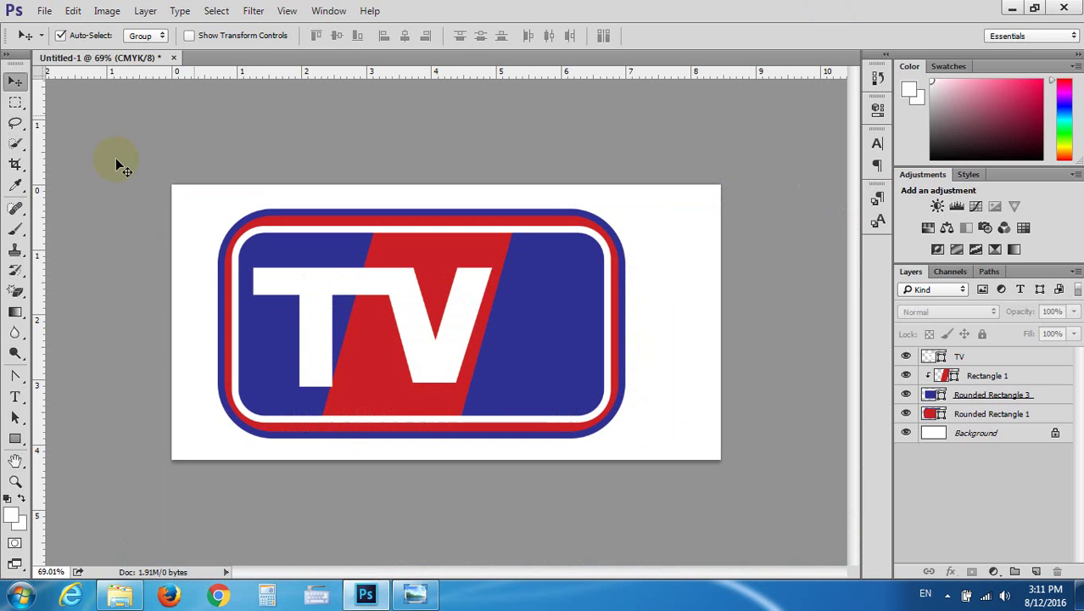
# Type a white 3 right of the TV and scale it about 295% to letter height
pyautogui.click(14, 396)
pyautogui.click(125, 395)
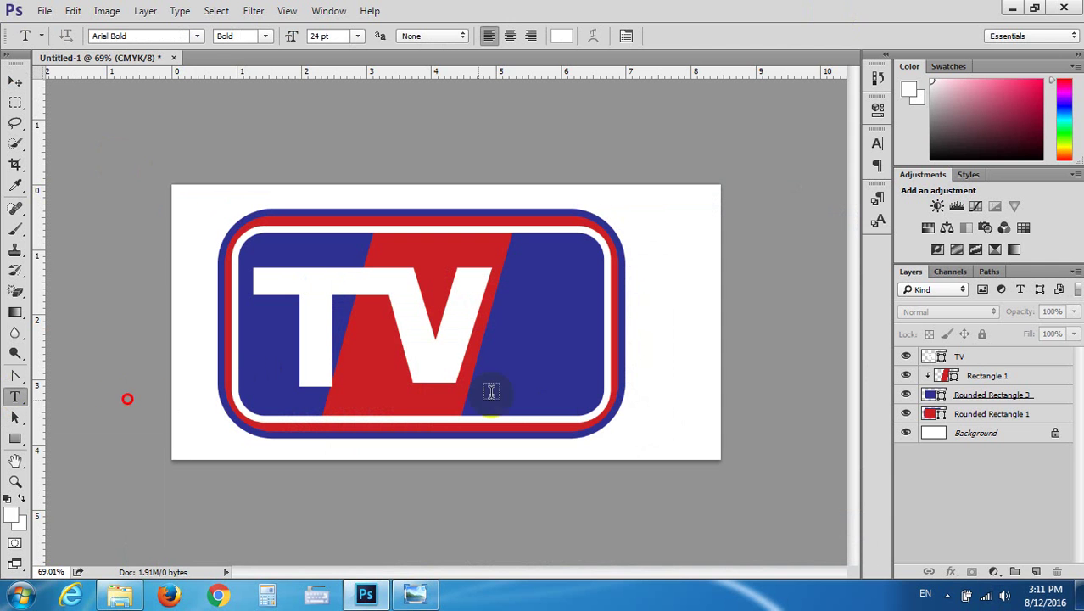
pyautogui.click(511, 311)
pyautogui.write('3')
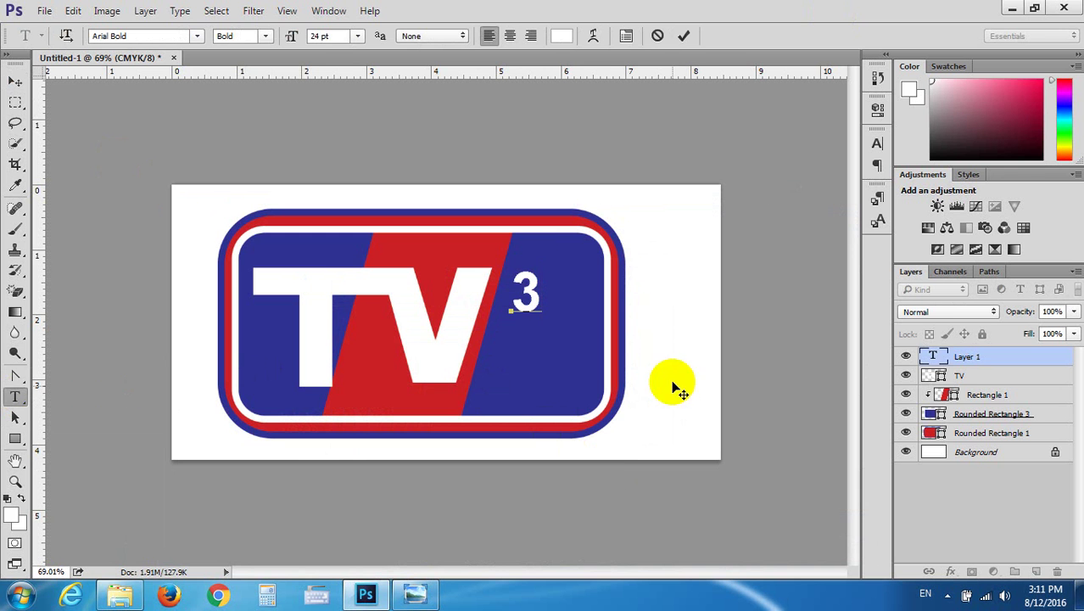
pyautogui.click(14, 81)
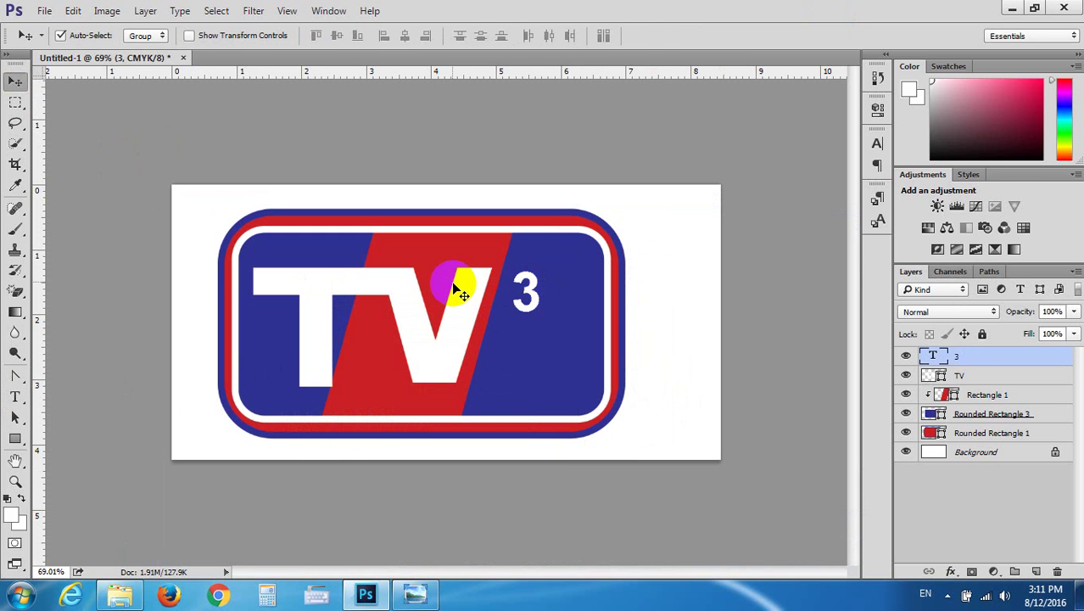
pyautogui.hotkey('ctrl', 't')
pyautogui.moveTo(539, 329); pyautogui.dragTo(623, 451)
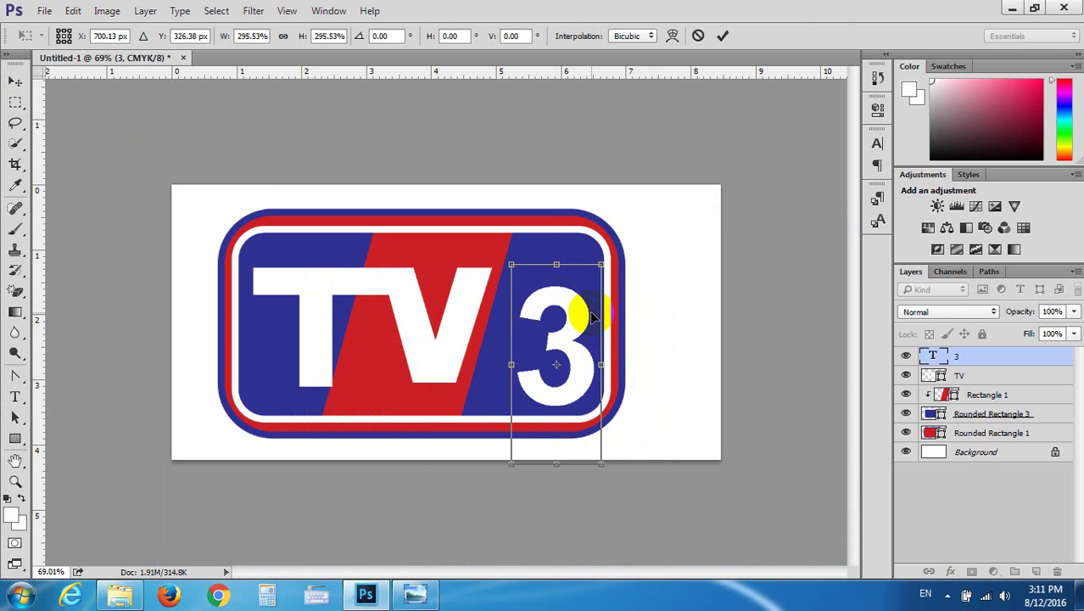
pyautogui.doubleClick(344, 327)
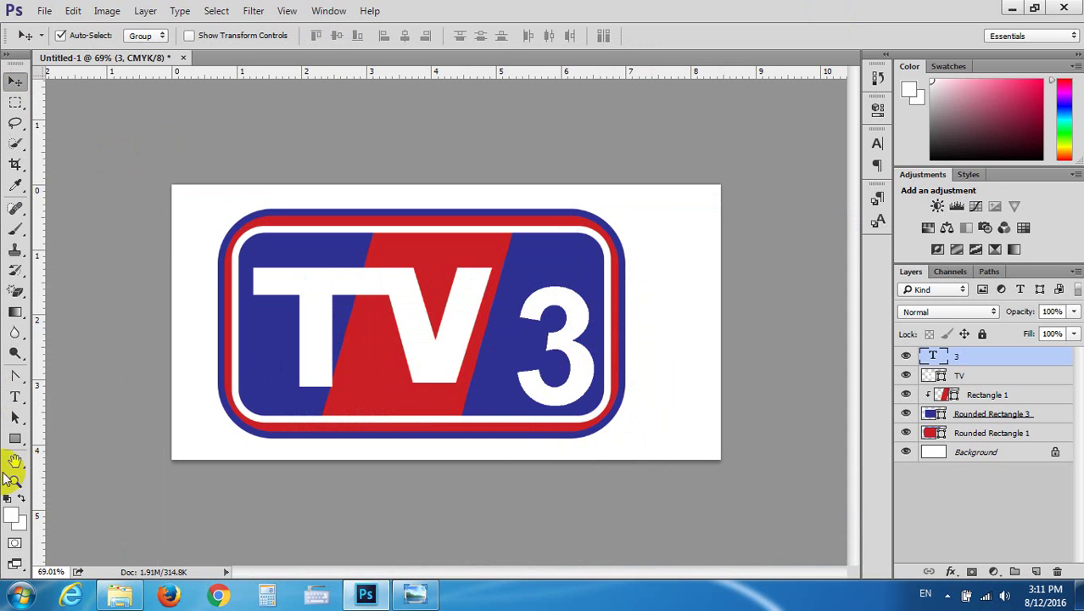
# Add horizontal guides along the top and bottom of the TV letters
pyautogui.moveTo(411, 73); pyautogui.dragTo(427, 268)
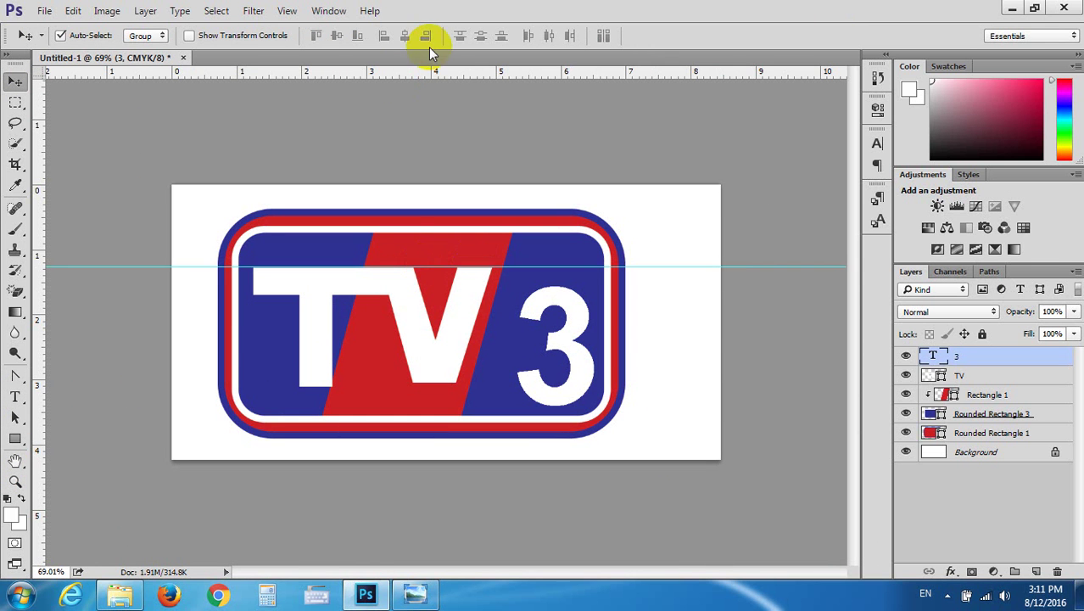
pyautogui.moveTo(435, 72)
pyautogui.mouseDown()
pyautogui.moveTo(416, 386)
pyautogui.moveTo(426, 387)
pyautogui.mouseUp()
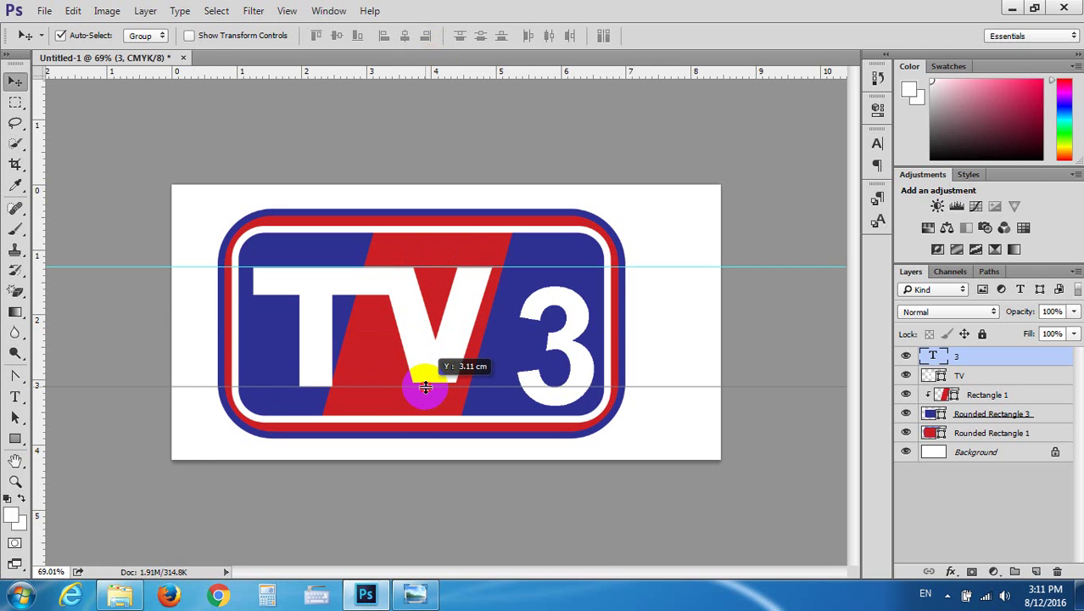
pyautogui.moveTo(425, 388); pyautogui.dragTo(426, 387)
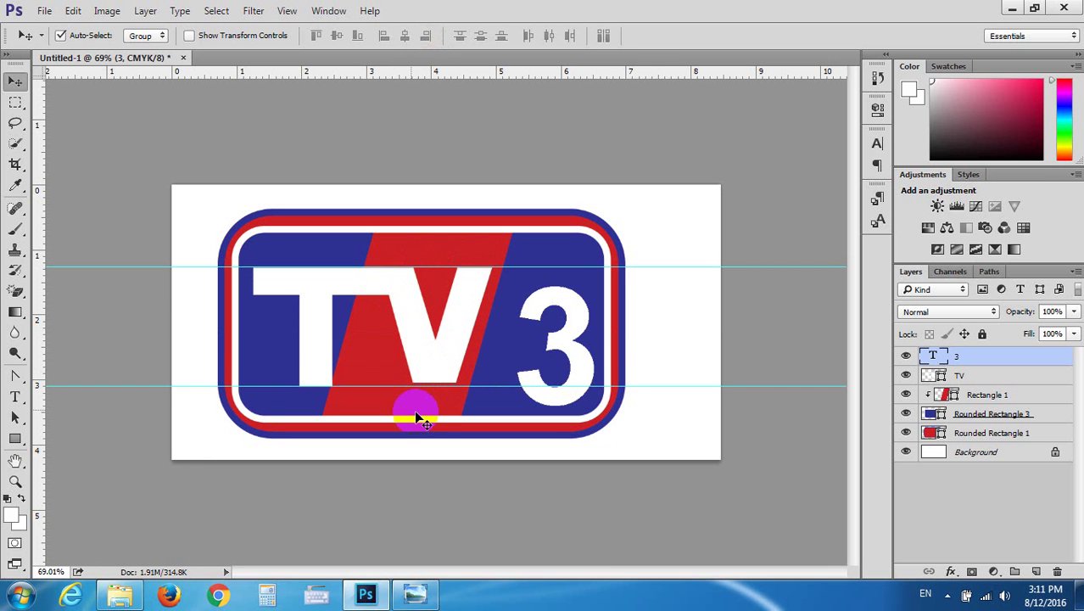
pyautogui.scroll(1, 436, 415)
pyautogui.scroll(5, 438, 415)
# Lower the V's bottom points to the lower guide and drop its inner tip to deepen the notch
pyautogui.click(444, 359)
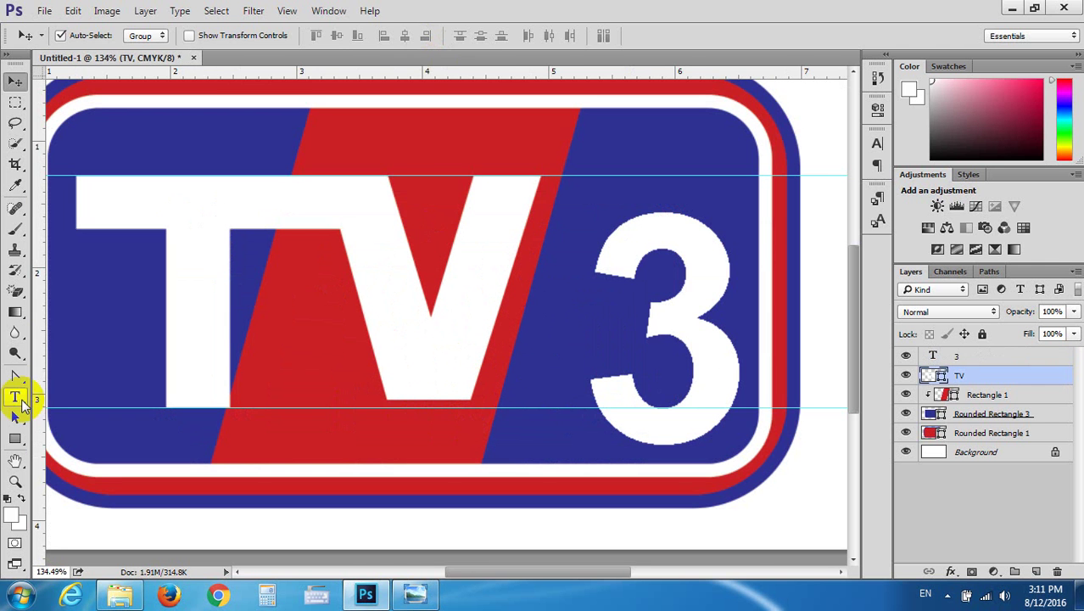
pyautogui.click(15, 417)
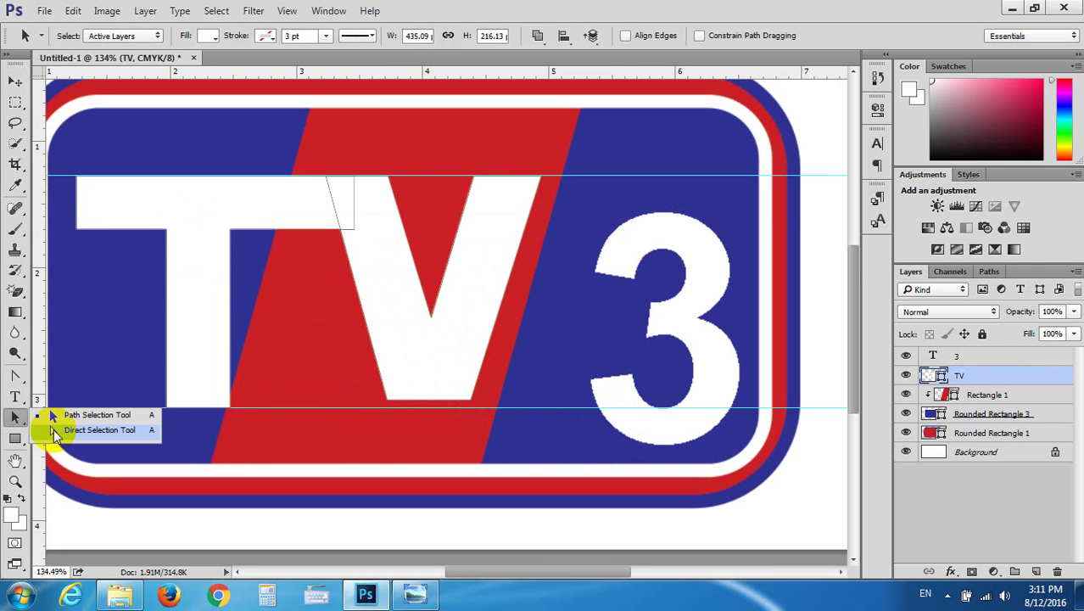
pyautogui.click(63, 412)
pyautogui.click(415, 410)
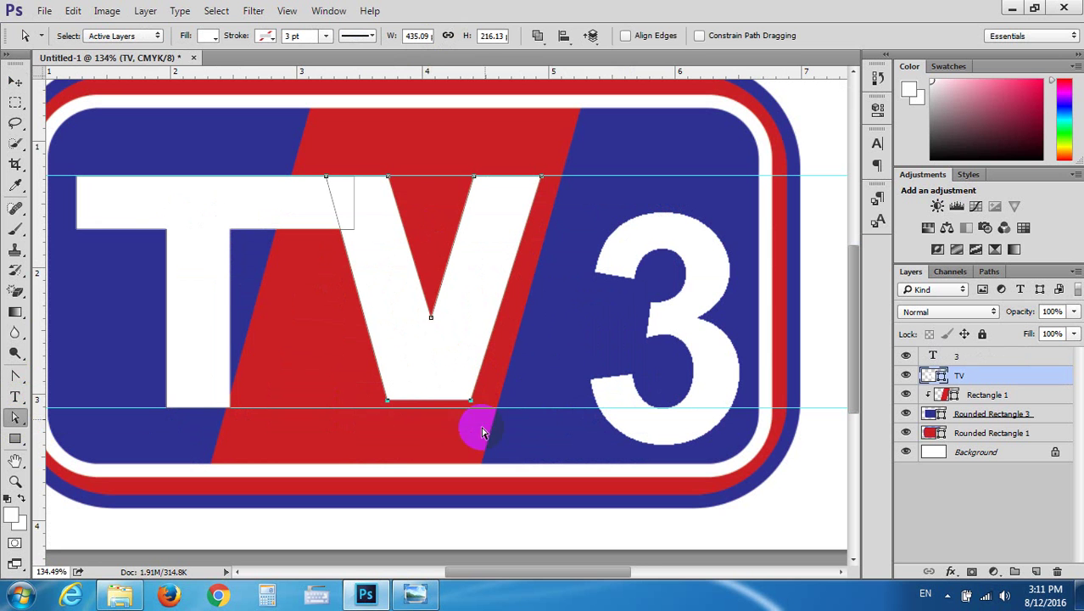
pyautogui.press('Down')
pyautogui.press('Down')
pyautogui.press('Down')
pyautogui.press('Down')
pyautogui.press('Down')
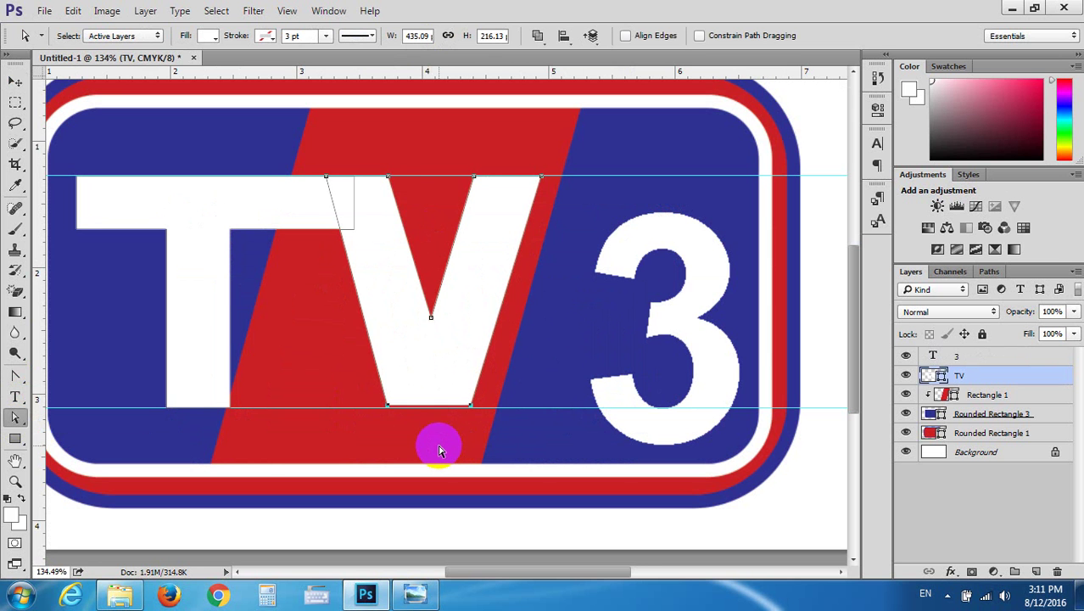
pyautogui.press('Down')
pyautogui.click(431, 318)
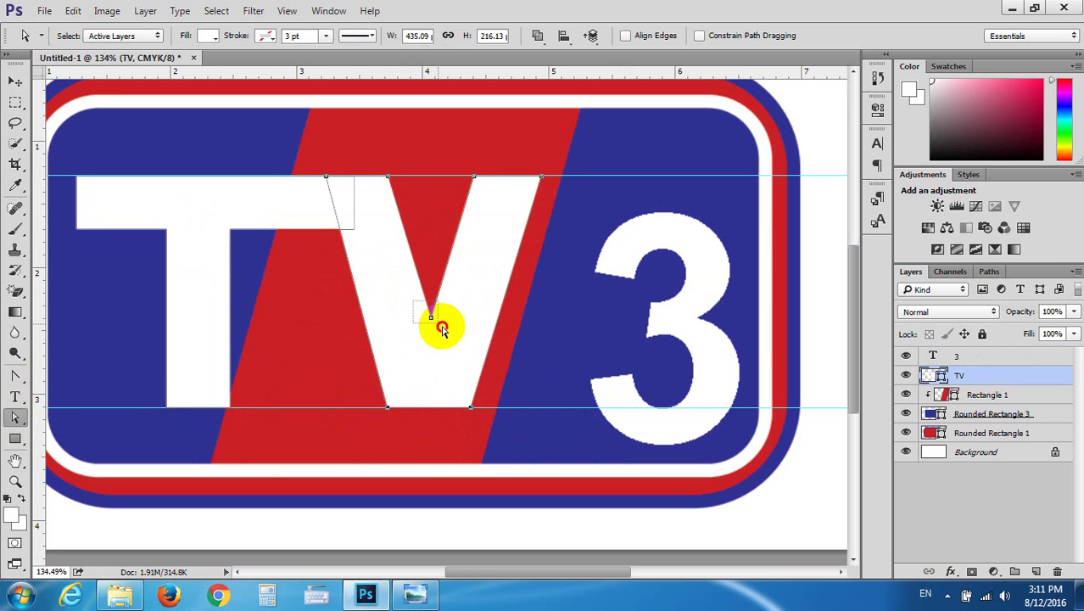
pyautogui.press('Down')
pyautogui.press('Down')
pyautogui.press('Down')
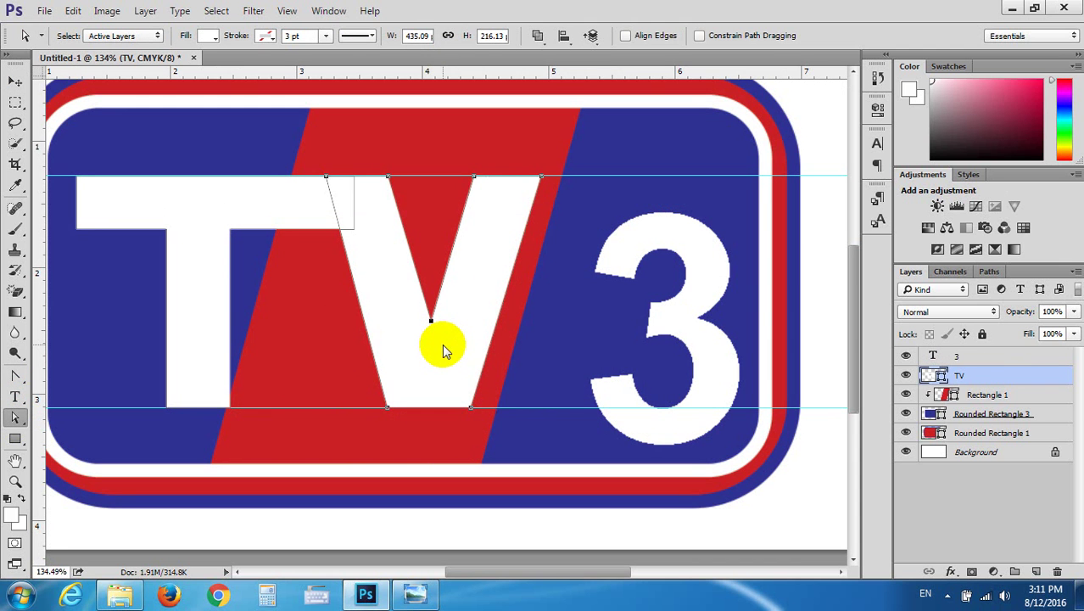
pyautogui.press('Down')
pyautogui.press('Down')
pyautogui.press('Down')
pyautogui.press('Down')
pyautogui.press('Down')
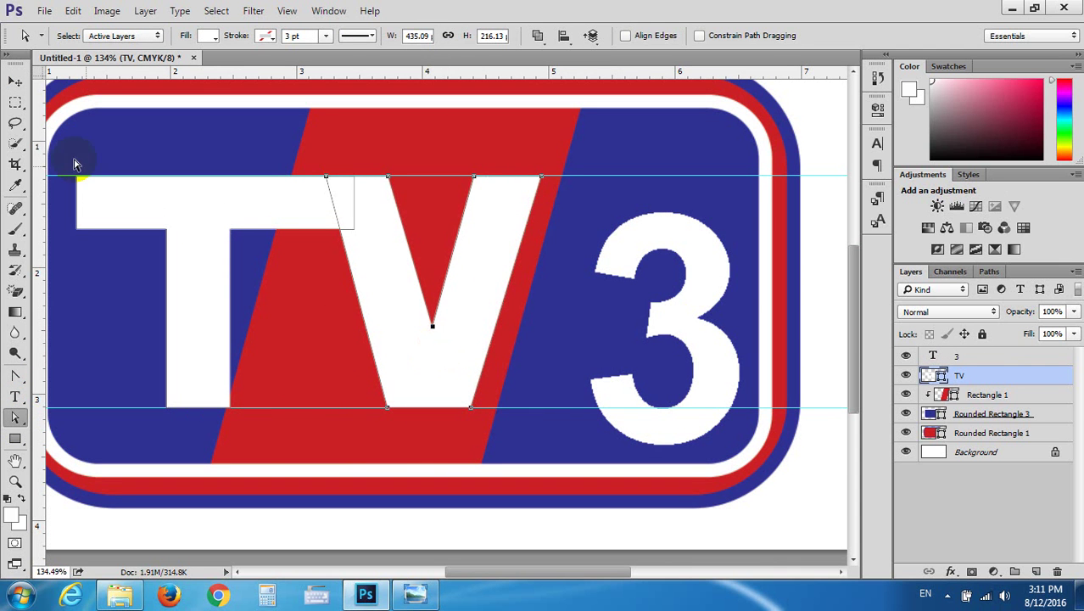
pyautogui.click(15, 82)
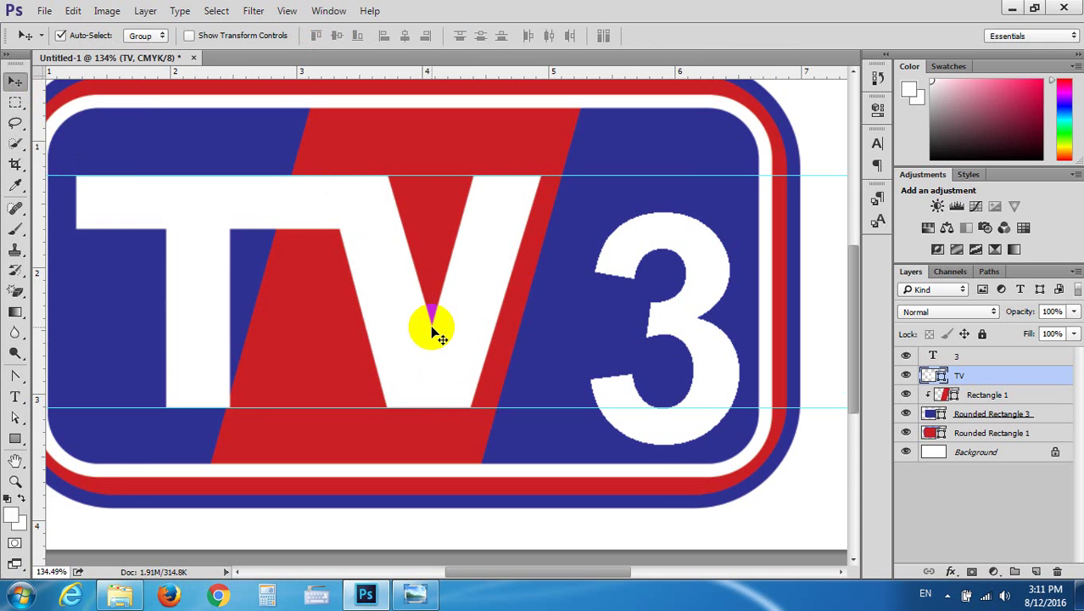
pyautogui.hotkey('ctrl', '0')
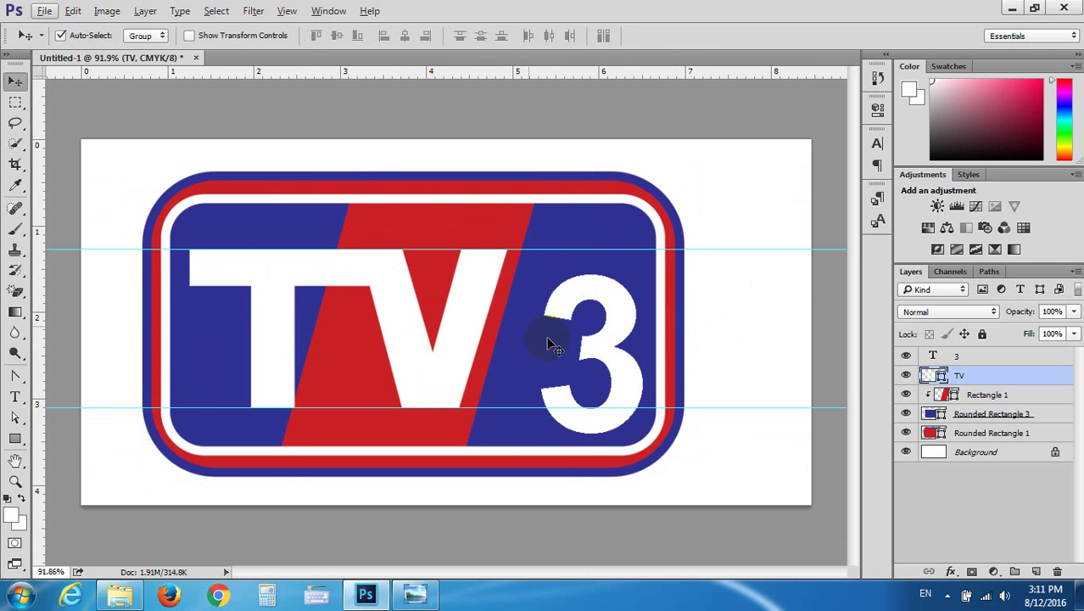
pyautogui.moveTo(626, 321); pyautogui.dragTo(601, 292)
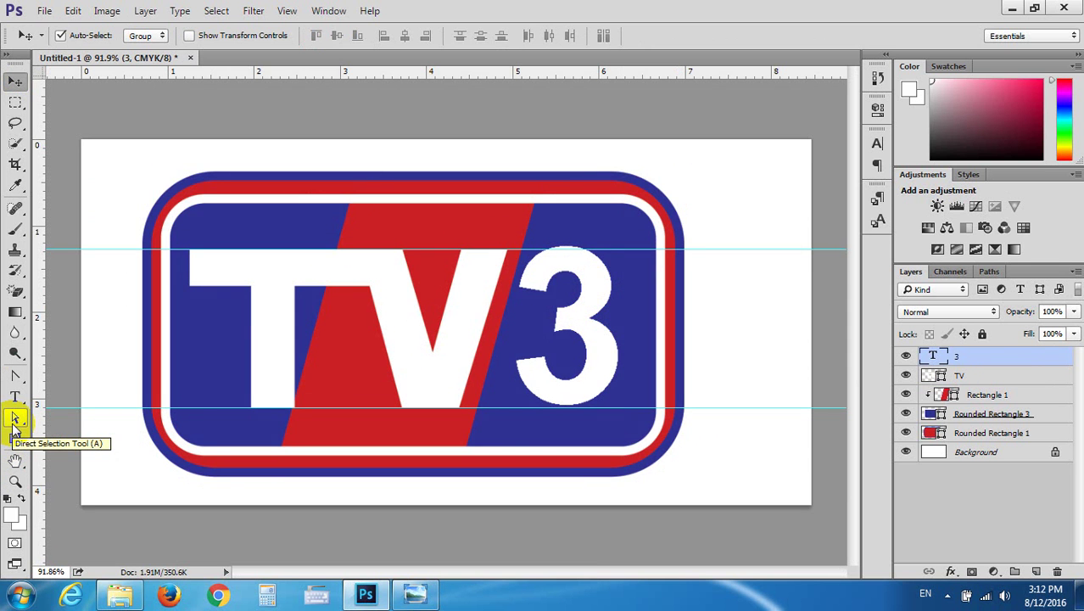
pyautogui.click(14, 376)
pyautogui.click(76, 430)
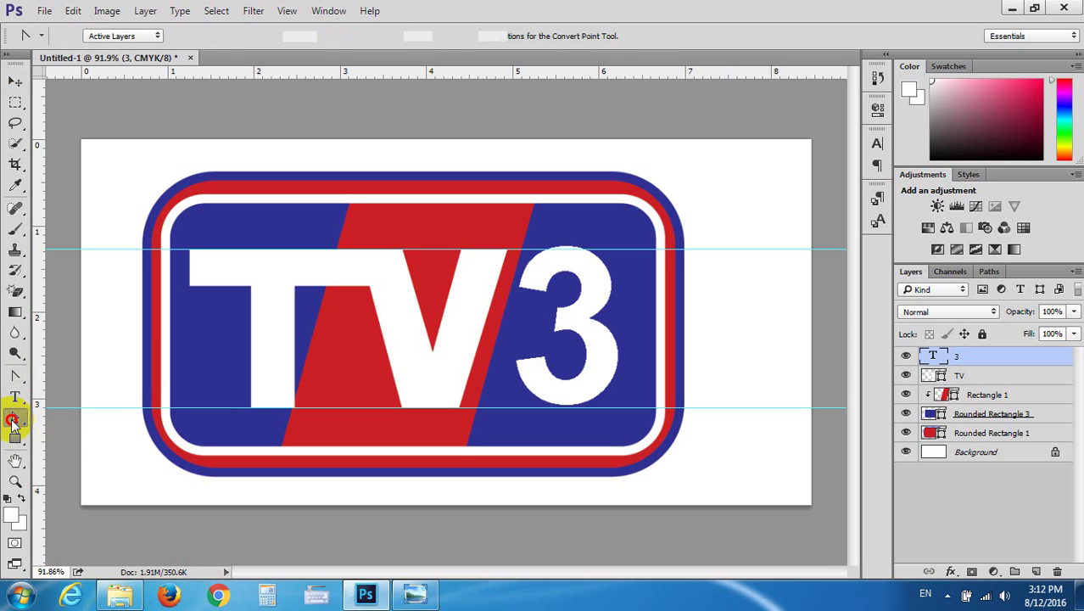
pyautogui.click(13, 421)
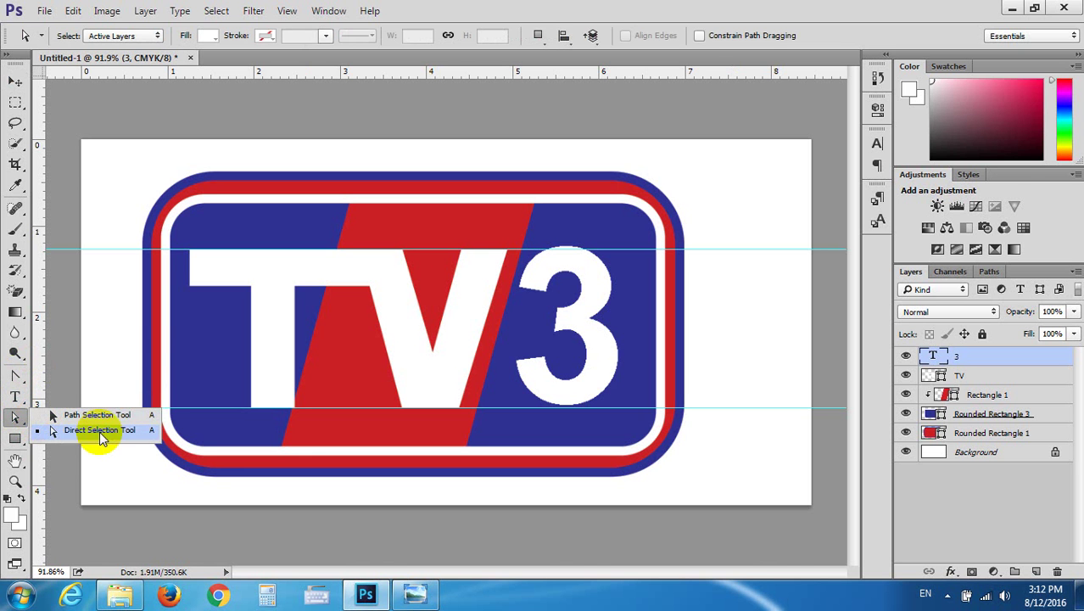
# Change the 3's font to AKbalthom Superhero
pyautogui.click(15, 396)
pyautogui.moveTo(527, 278); pyautogui.dragTo(644, 357)
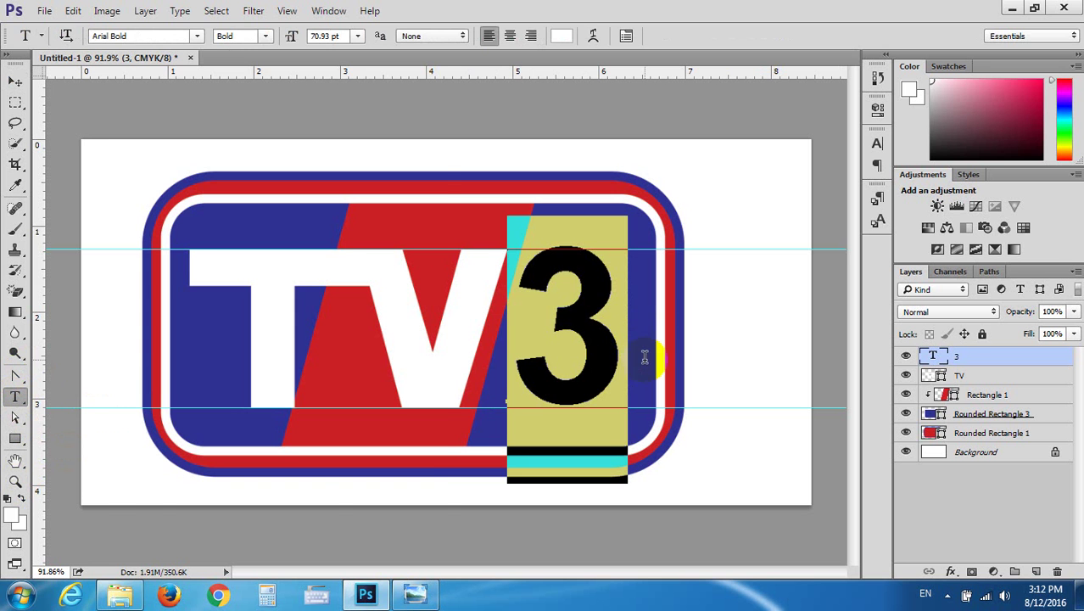
pyautogui.click(200, 35)
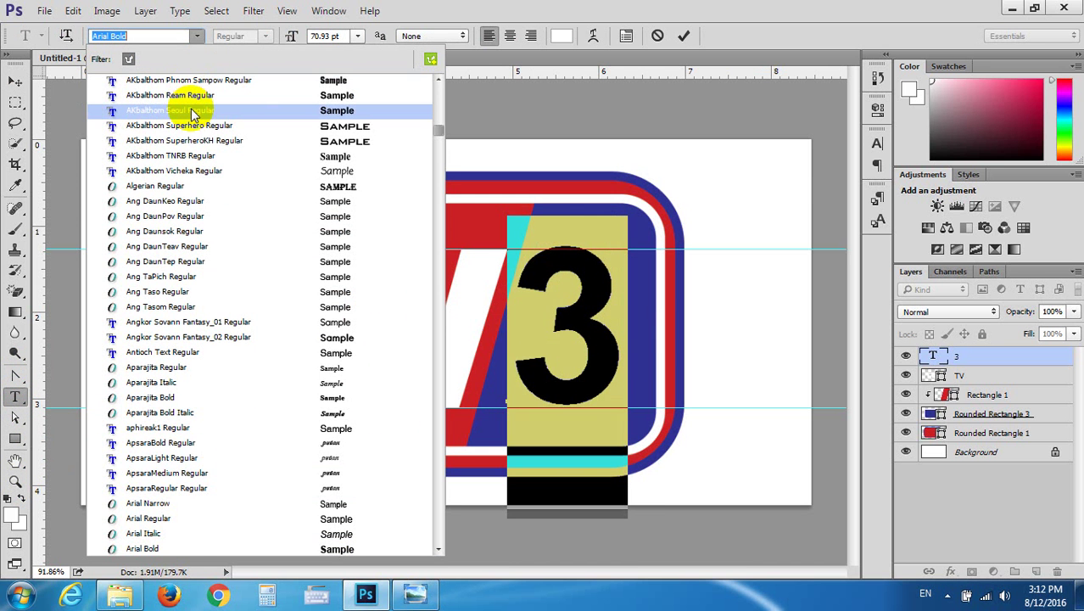
pyautogui.press('Down')
pyautogui.press('Down')
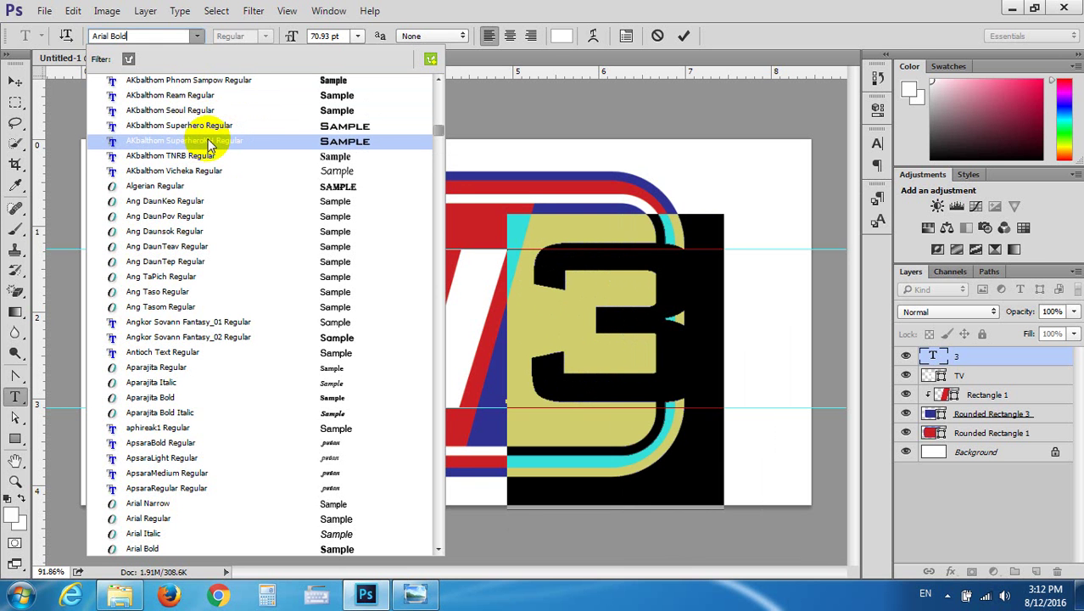
pyautogui.click(210, 127)
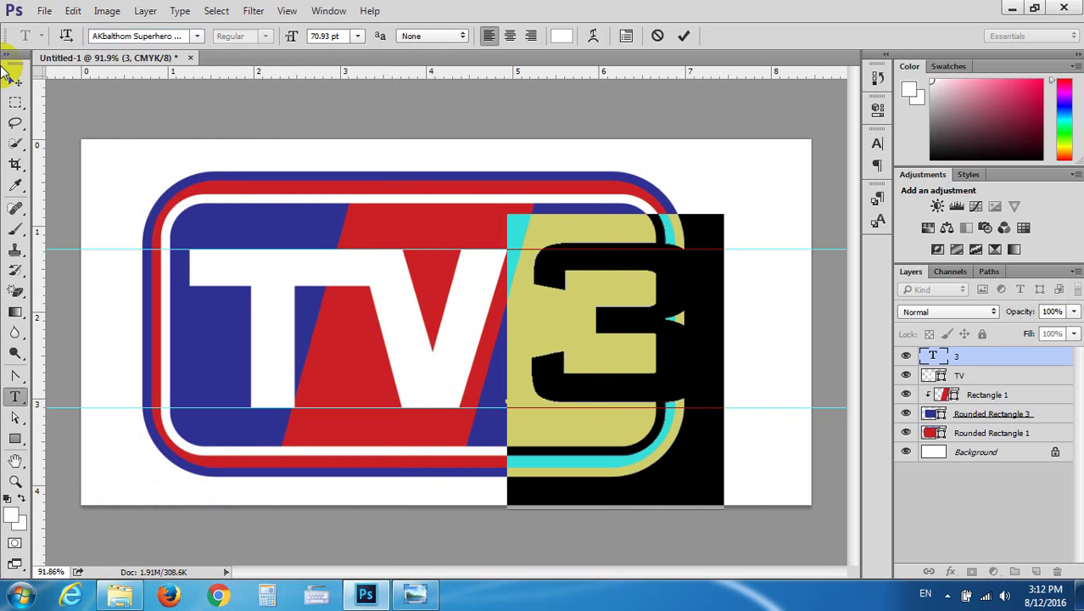
# Move the 3 into place beside TV and check it against the reference logo
pyautogui.click(15, 80)
pyautogui.moveTo(570, 243); pyautogui.dragTo(584, 263)
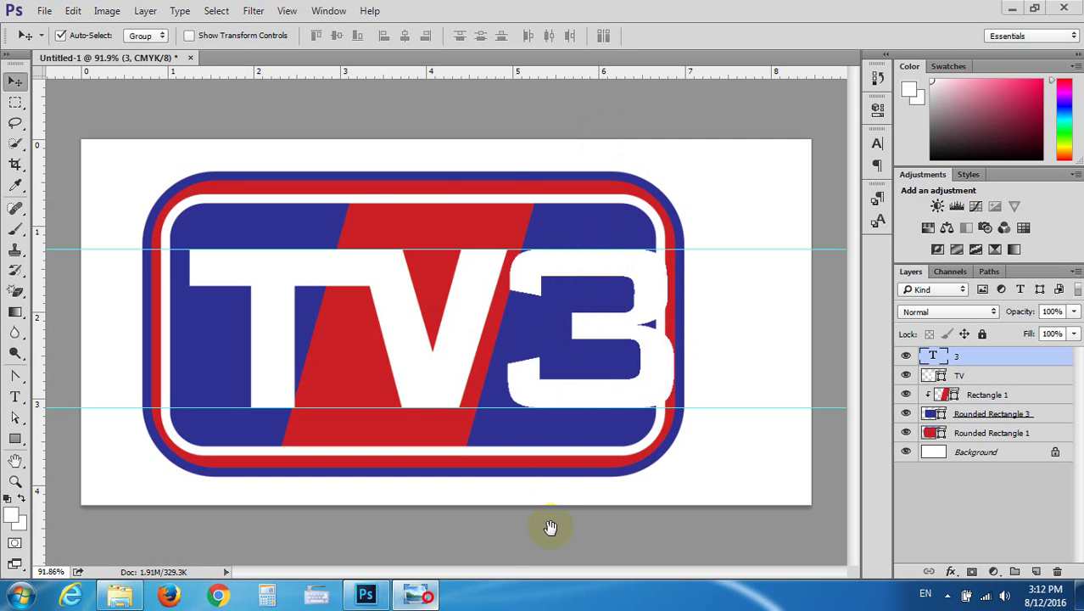
pyautogui.click(415, 594)
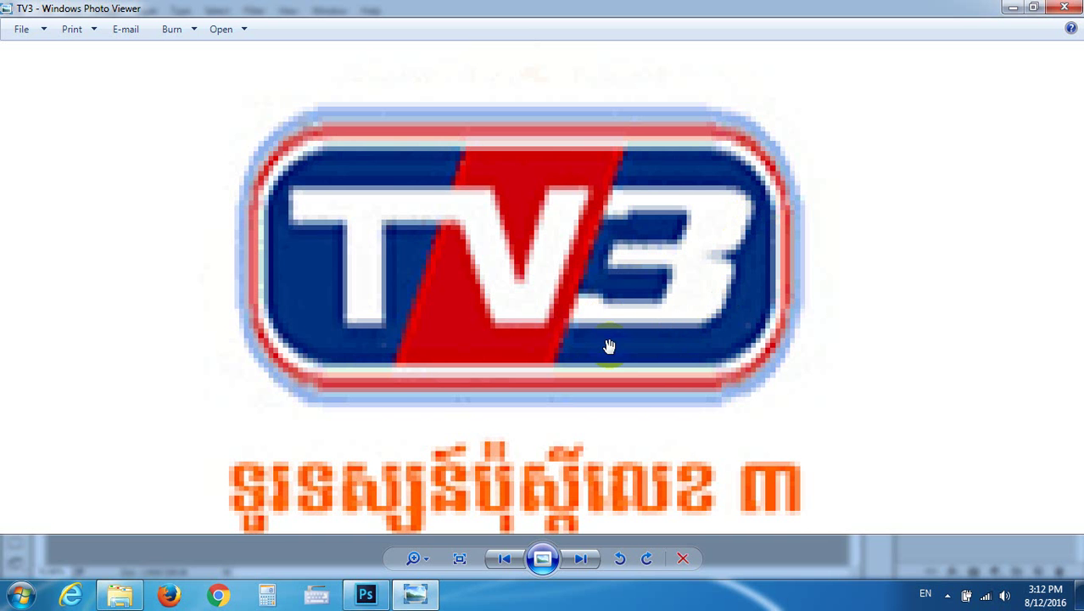
pyautogui.click(1012, 8)
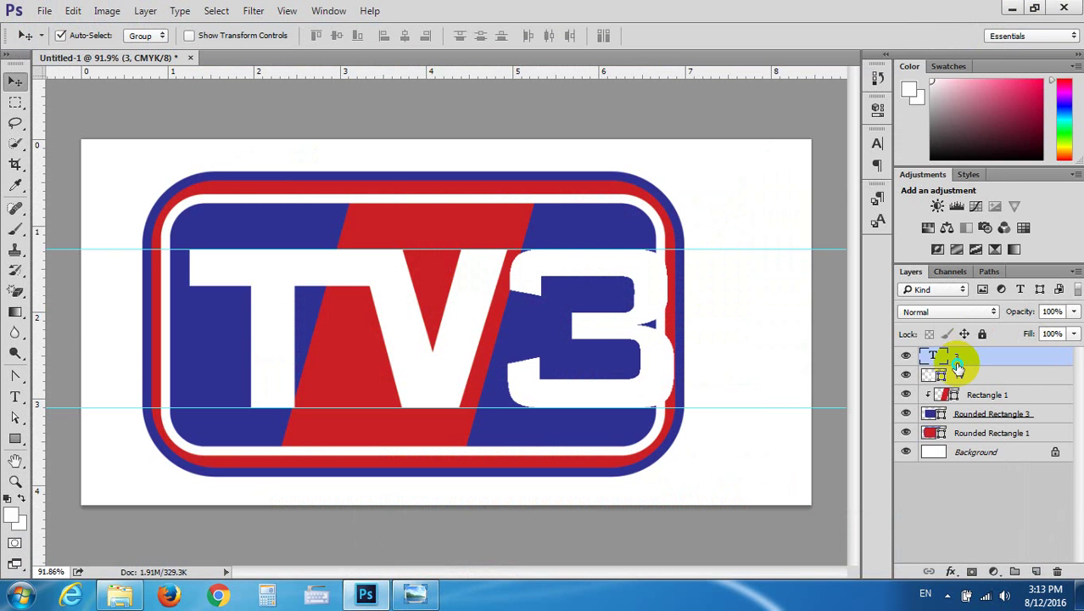
# Convert the 3 text layer into a shape and select it on the canvas
pyautogui.rightClick(977, 356)
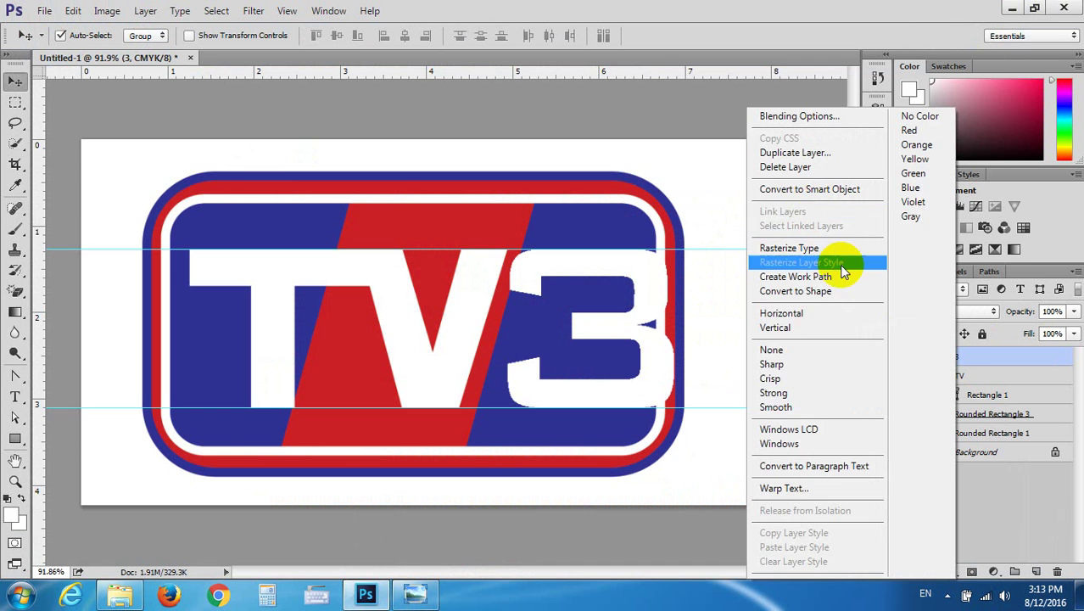
pyautogui.click(839, 290)
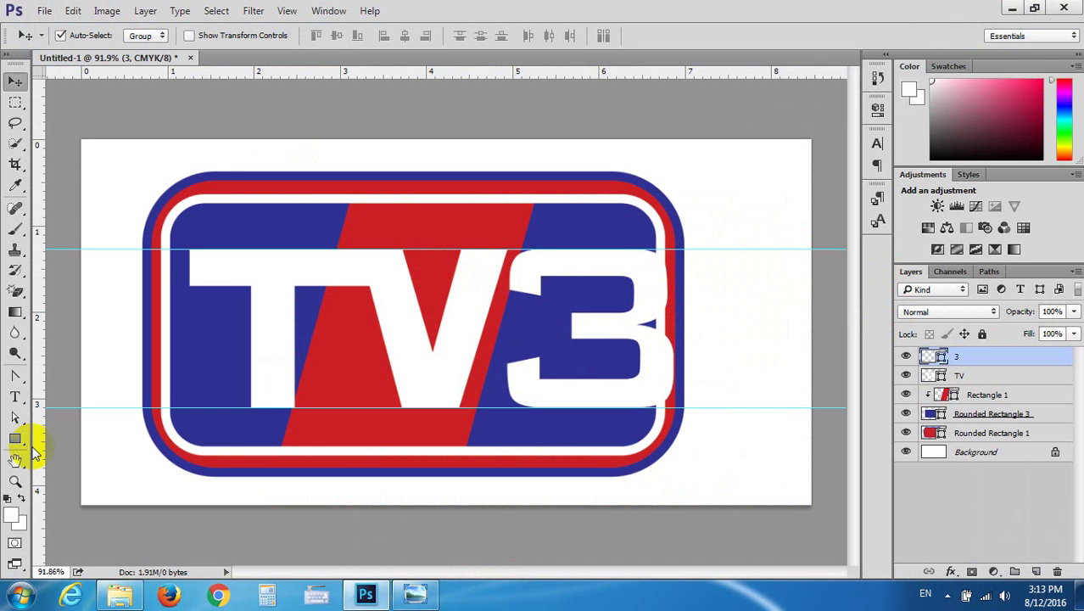
pyautogui.click(17, 419)
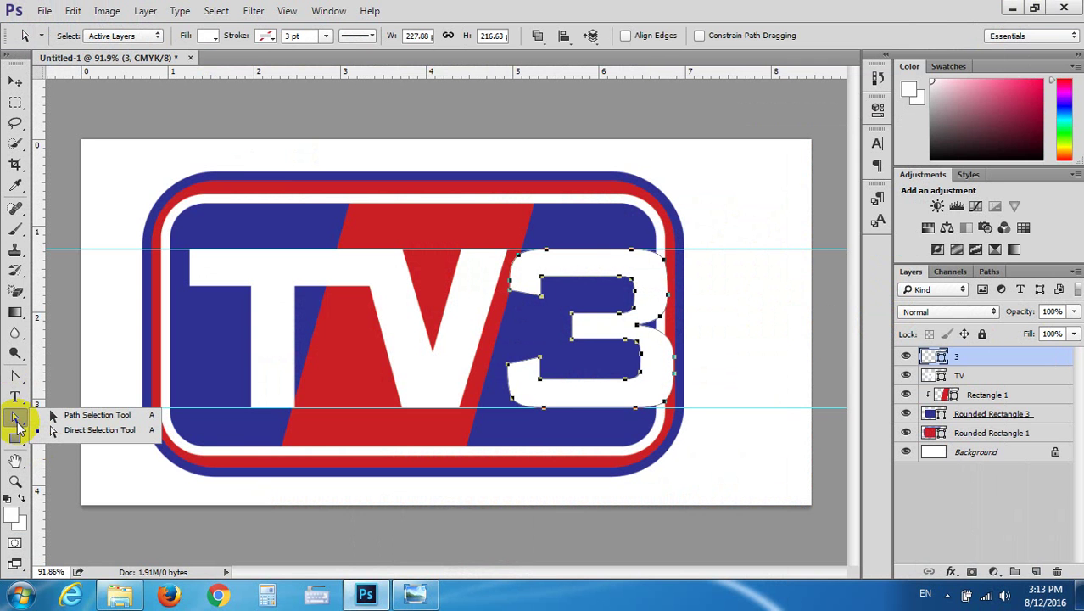
pyautogui.click(48, 430)
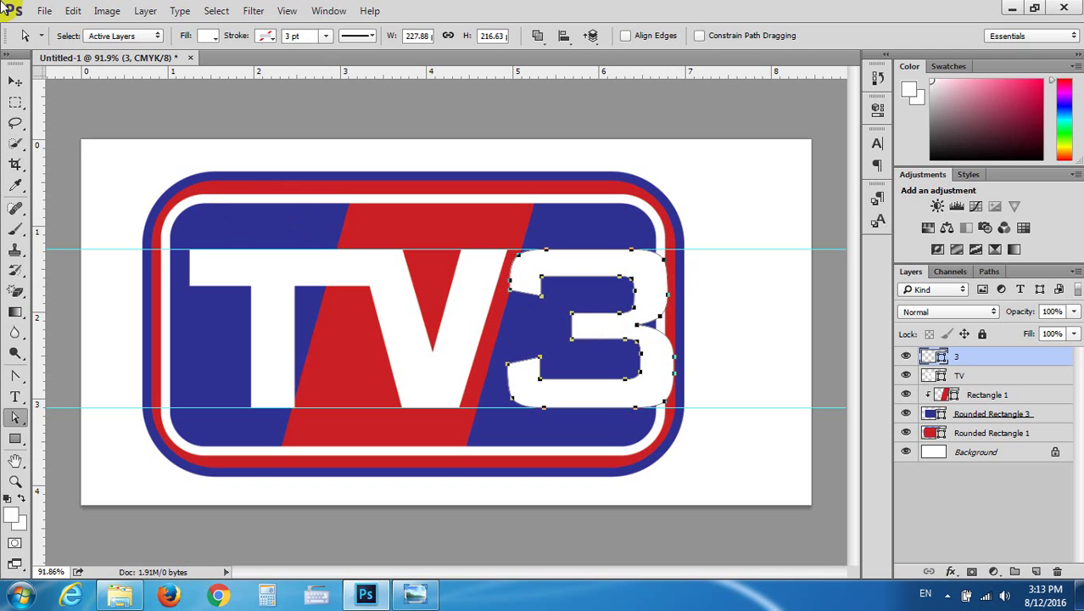
pyautogui.click(16, 78)
pyautogui.click(605, 333)
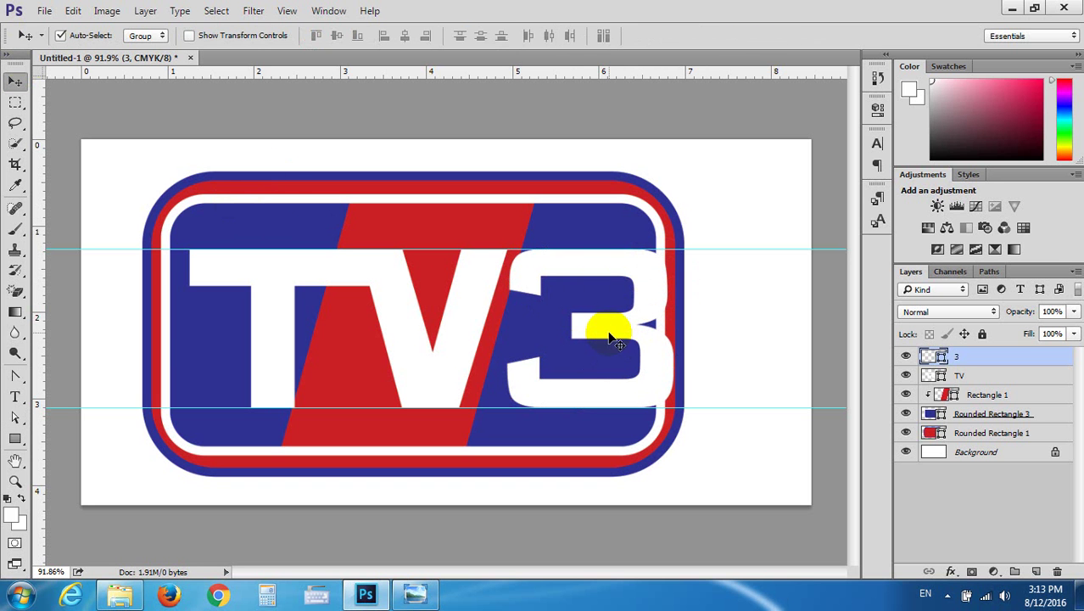
# Skew the 3 to about -15.7° so it leans like the TV letters
pyautogui.hotkey('ctrl', 't')
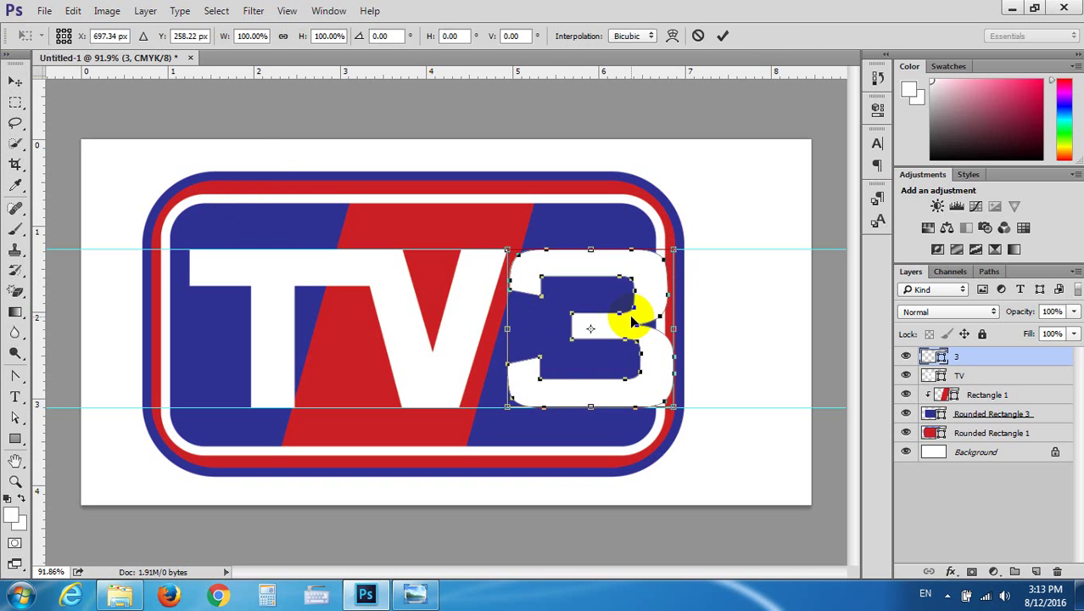
pyautogui.rightClick(625, 320)
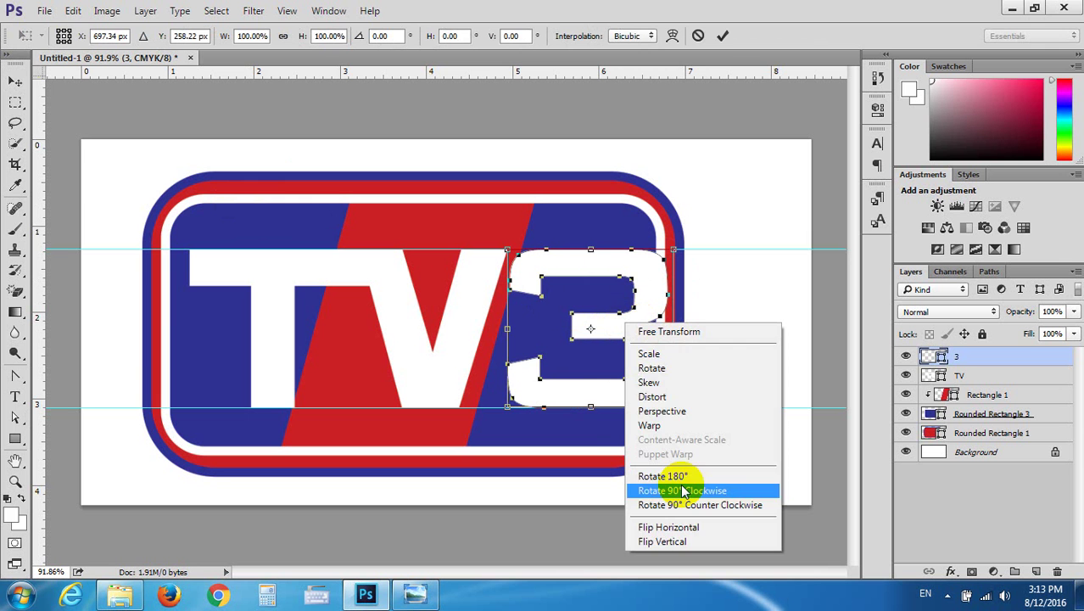
pyautogui.click(653, 395)
pyautogui.moveTo(595, 414); pyautogui.dragTo(553, 409)
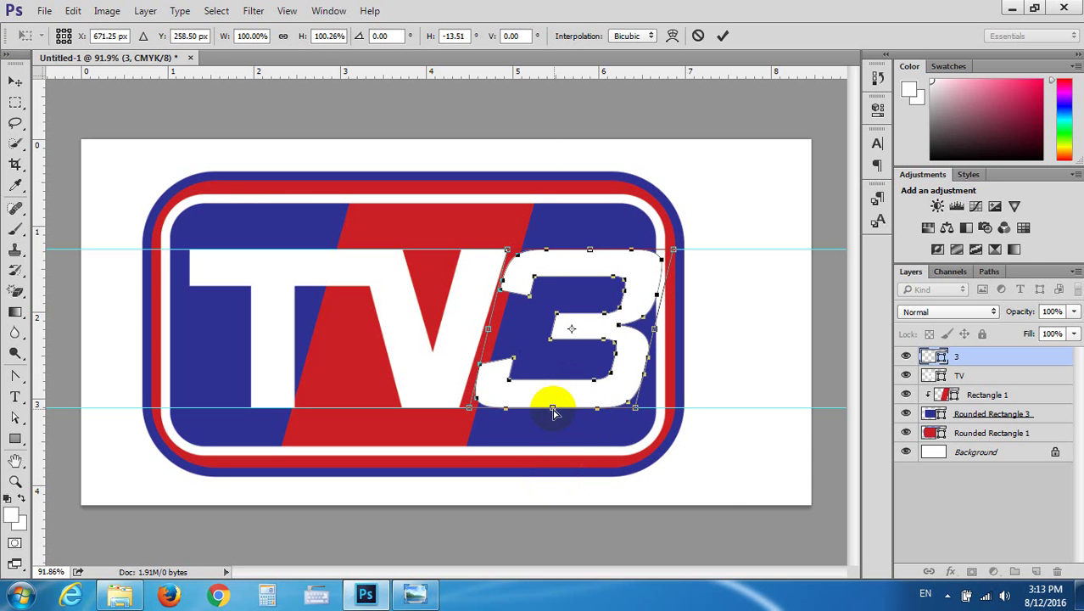
pyautogui.moveTo(553, 412); pyautogui.dragTo(546, 411)
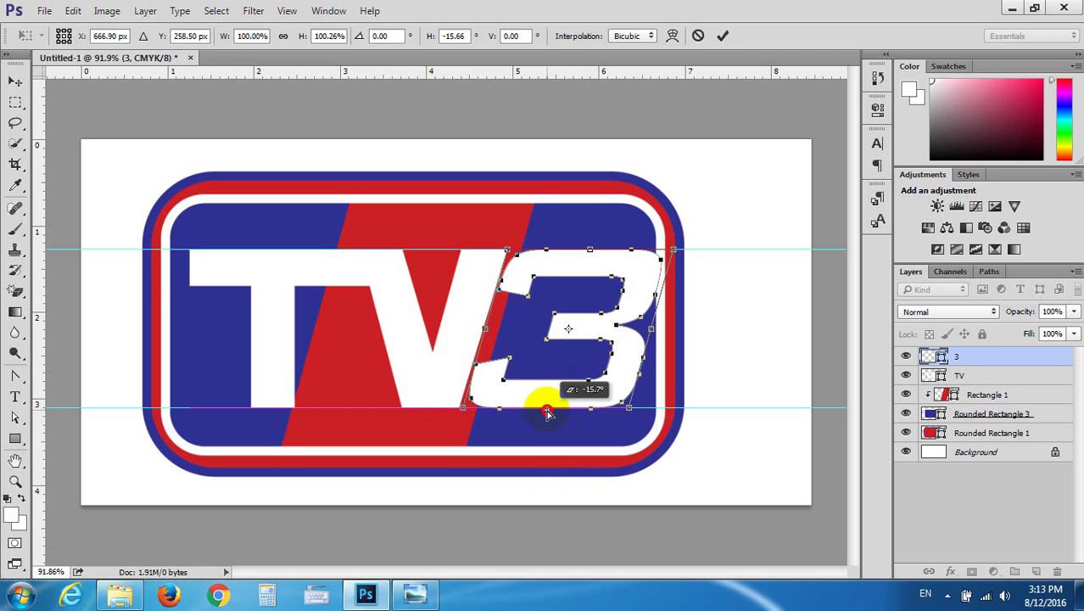
pyautogui.press('Return')
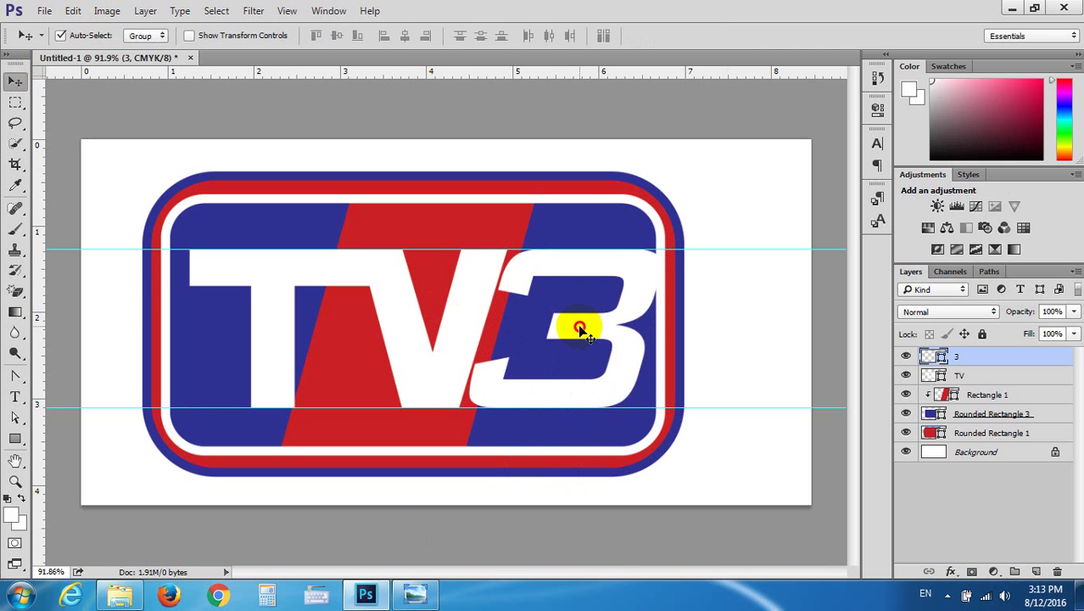
# Shift the 3 right and begin narrowing it horizontally
pyautogui.moveTo(573, 328); pyautogui.dragTo(591, 330)
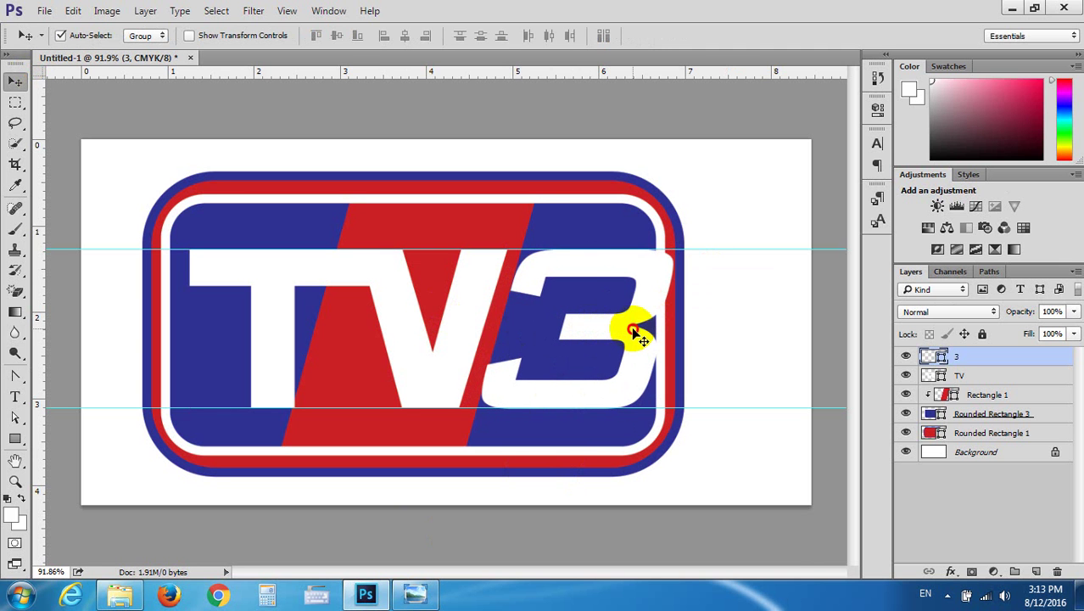
pyautogui.hotkey('ctrl', 't')
pyautogui.moveTo(675, 329); pyautogui.dragTo(648, 328)
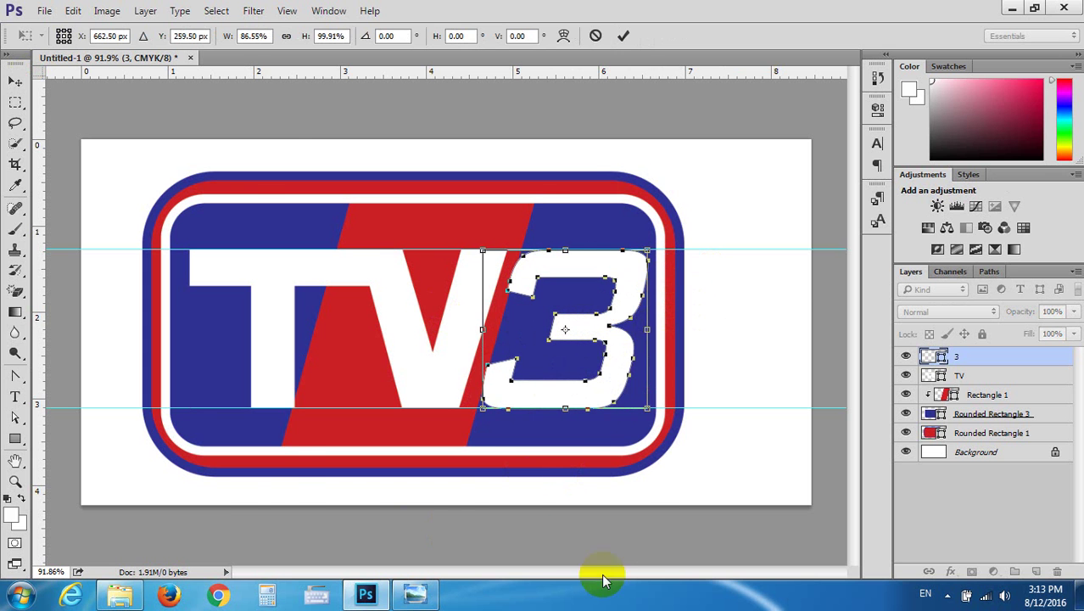
# Narrow the 3 further to about 84.6% width and commit the transform
pyautogui.click(432, 593)
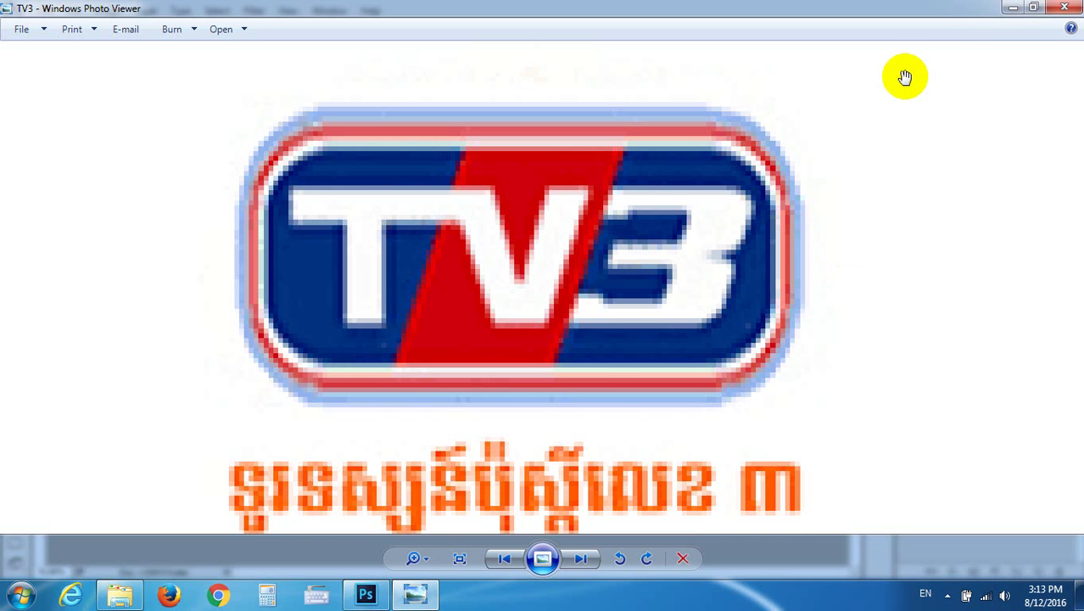
pyautogui.click(1012, 8)
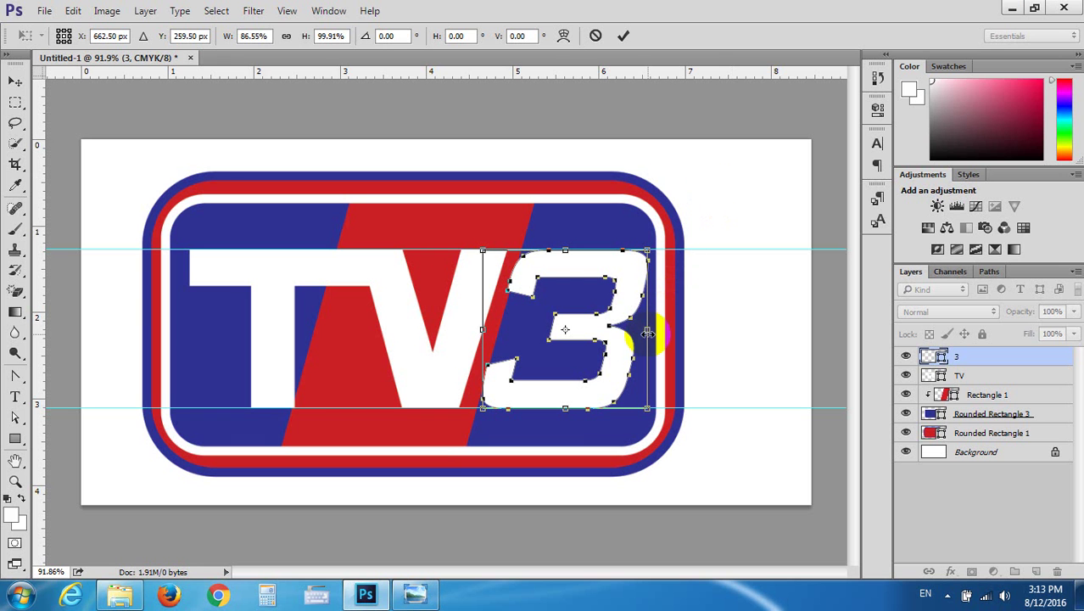
pyautogui.moveTo(646, 329); pyautogui.dragTo(644, 330)
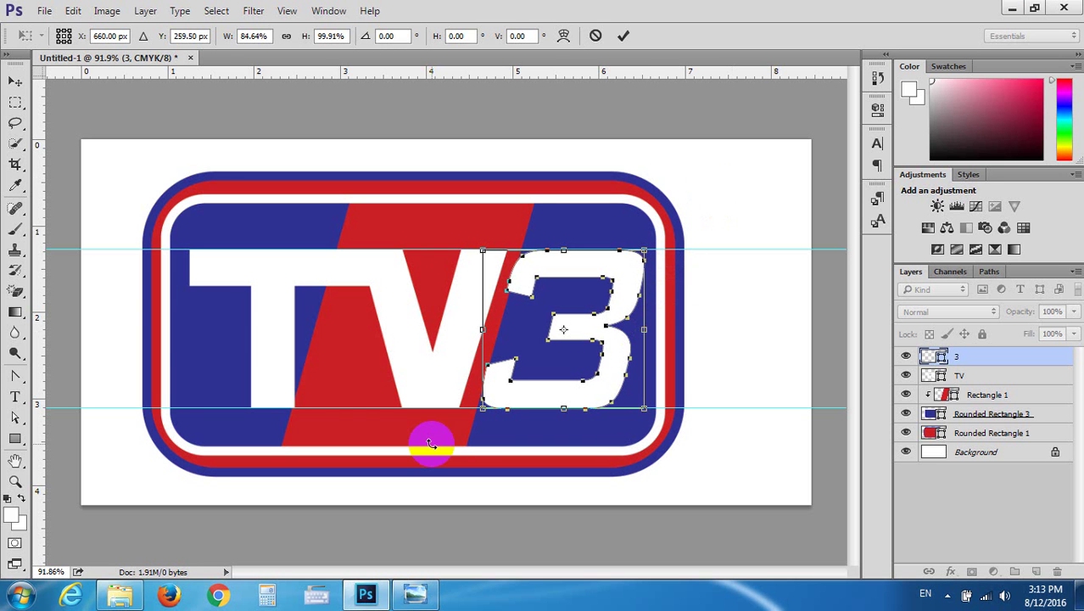
pyautogui.press('Return')
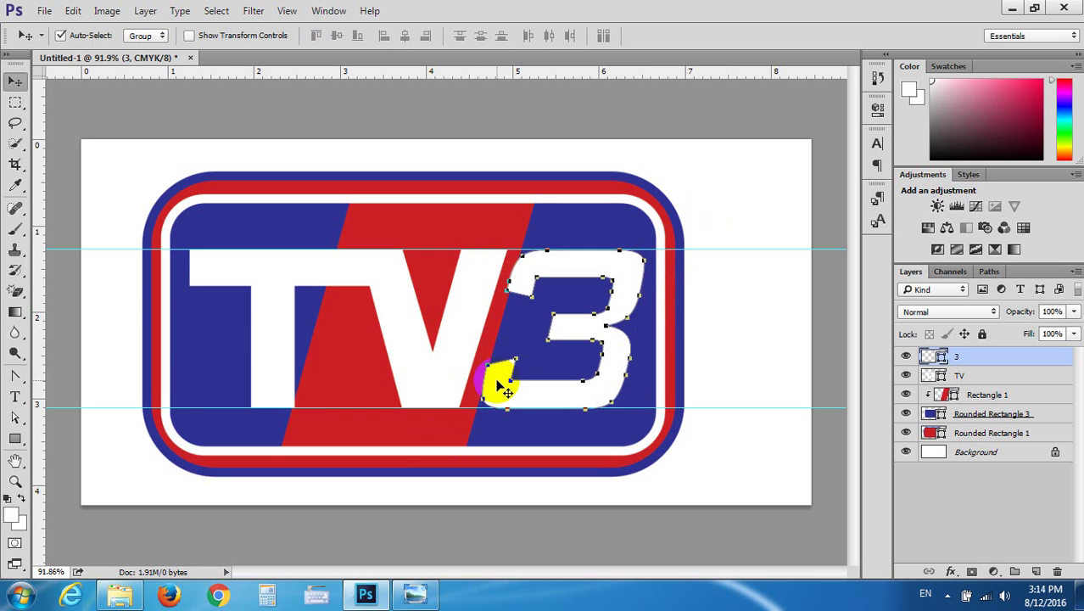
# Check the narrowed 3 against the reference TV3 logo image
pyautogui.click(466, 542)
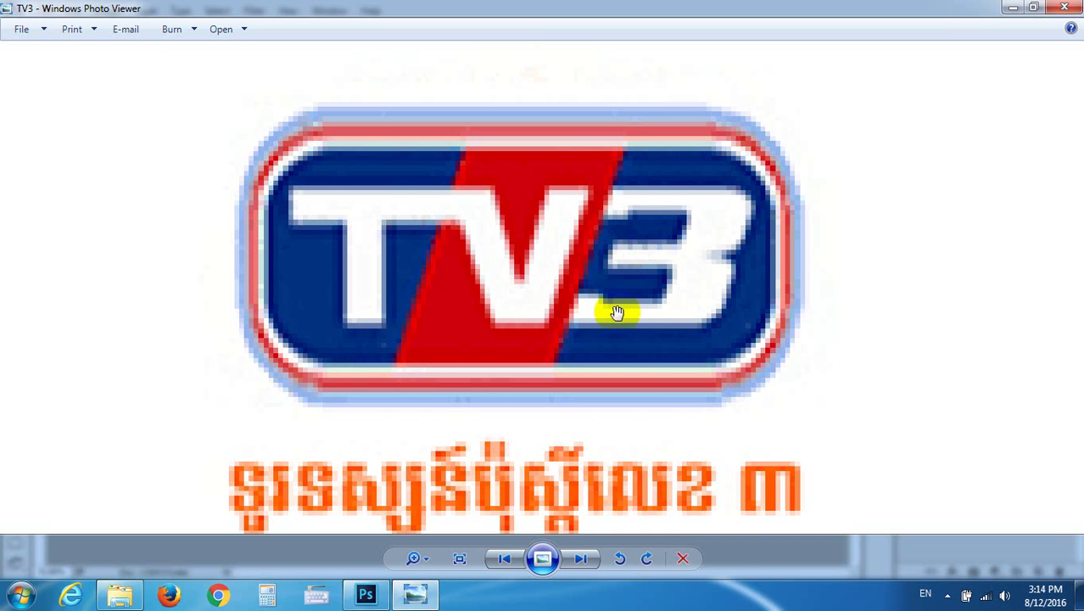
pyautogui.click(1012, 8)
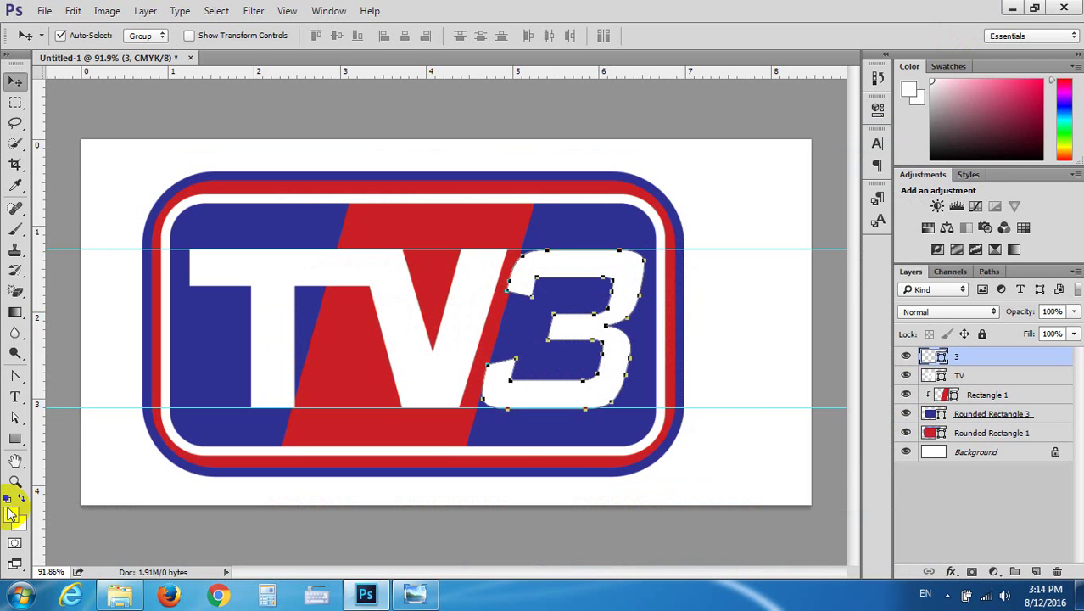
pyautogui.rightClick(14, 375)
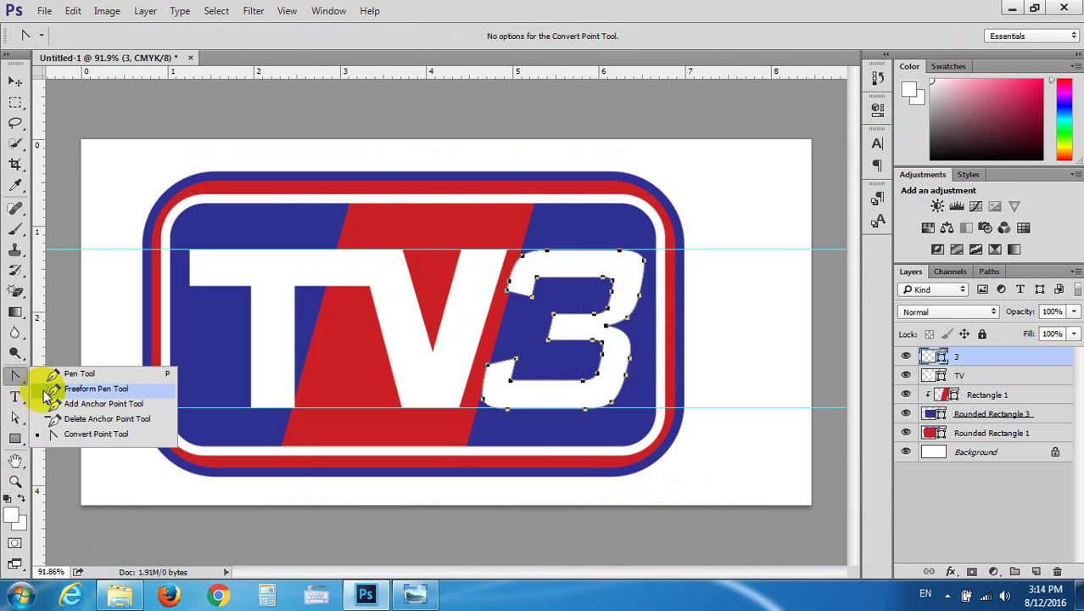
pyautogui.click(68, 438)
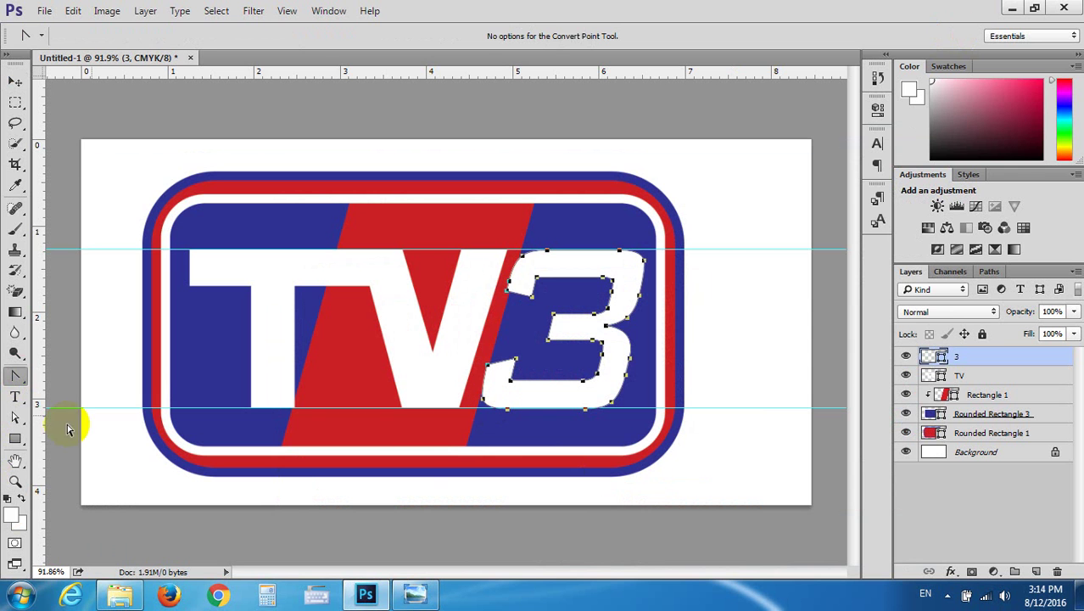
pyautogui.click(15, 417)
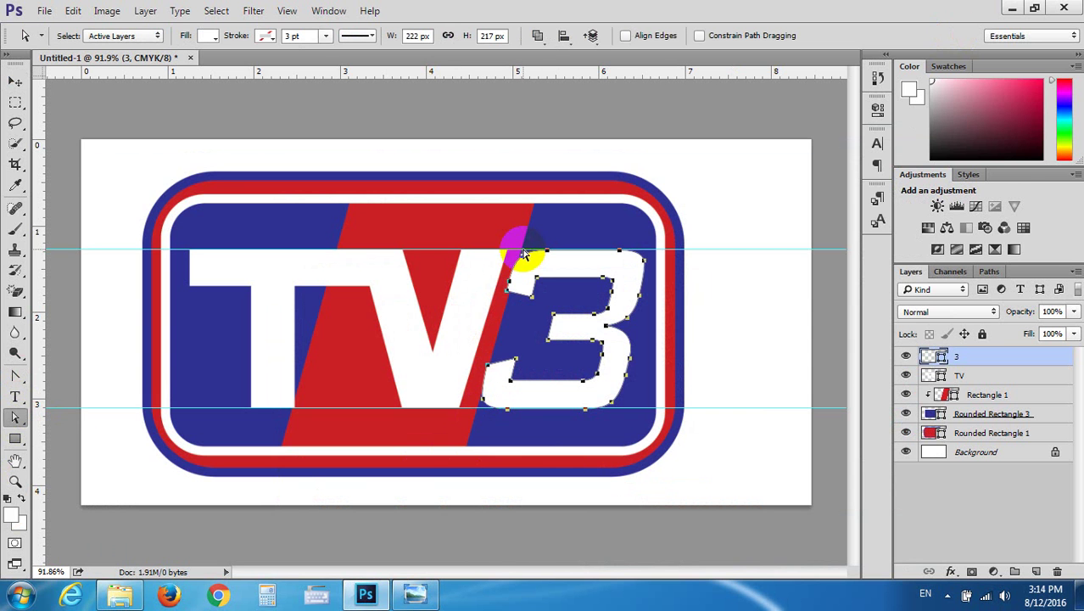
# Raise the 3's top-left anchor and convert its rounded anchors into sharp corners
pyautogui.scroll(2, 496, 381)
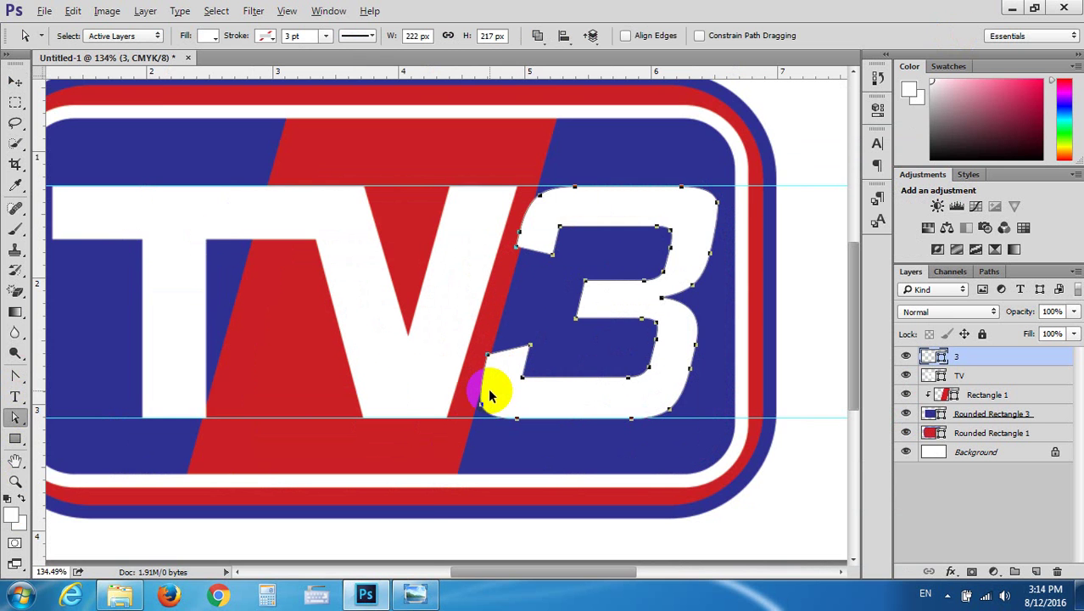
pyautogui.scroll(2, 487, 392)
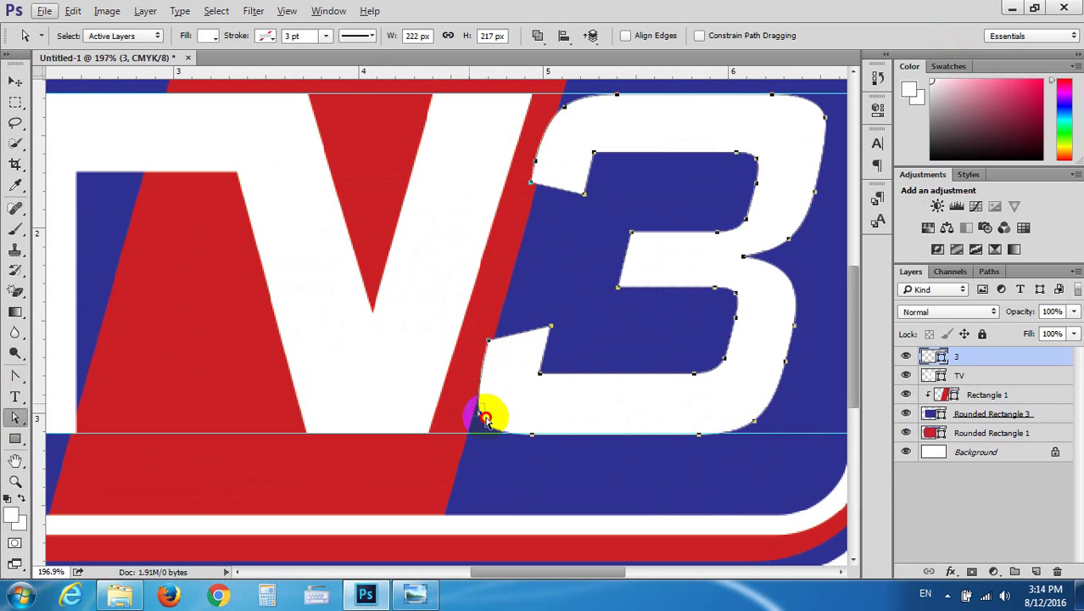
pyautogui.moveTo(481, 414); pyautogui.dragTo(469, 435)
pyautogui.scroll(3, 560, 232)
pyautogui.moveTo(564, 158); pyautogui.dragTo(562, 151)
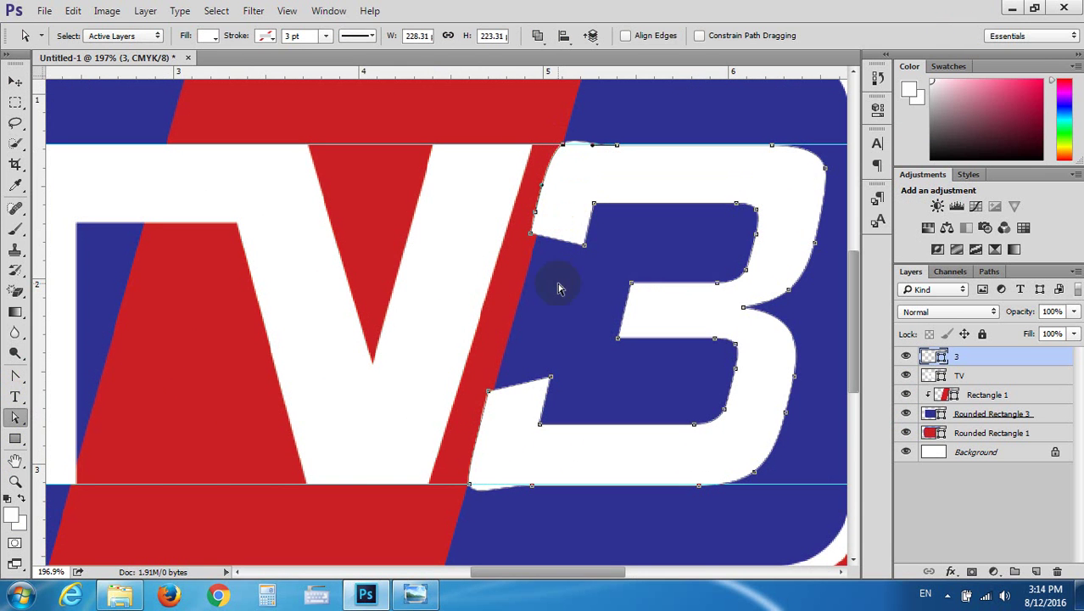
pyautogui.click(12, 371)
pyautogui.click(469, 486)
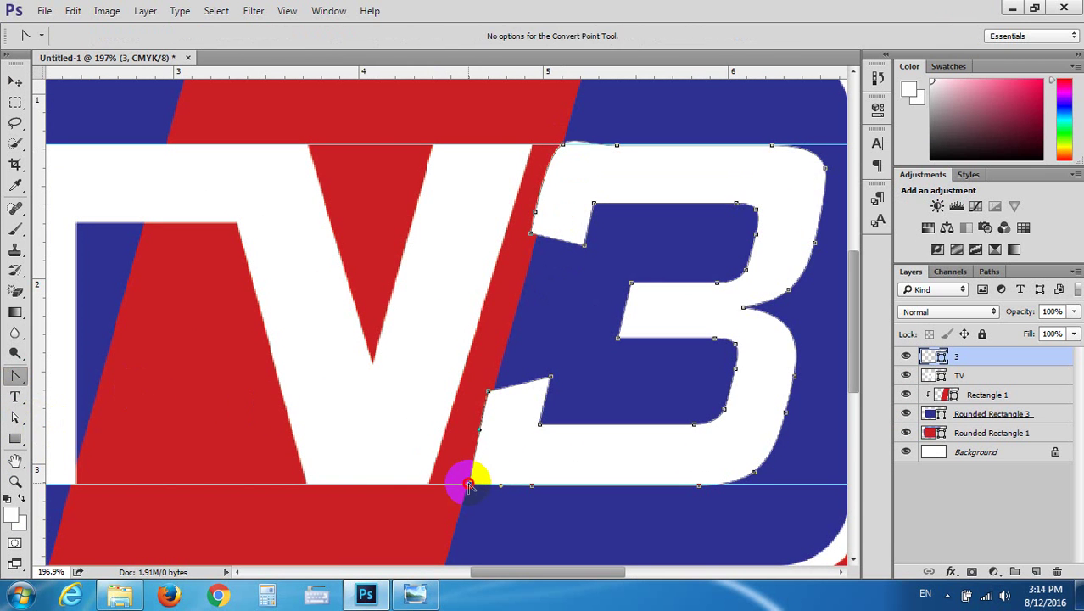
pyautogui.click(562, 148)
pyautogui.click(563, 147)
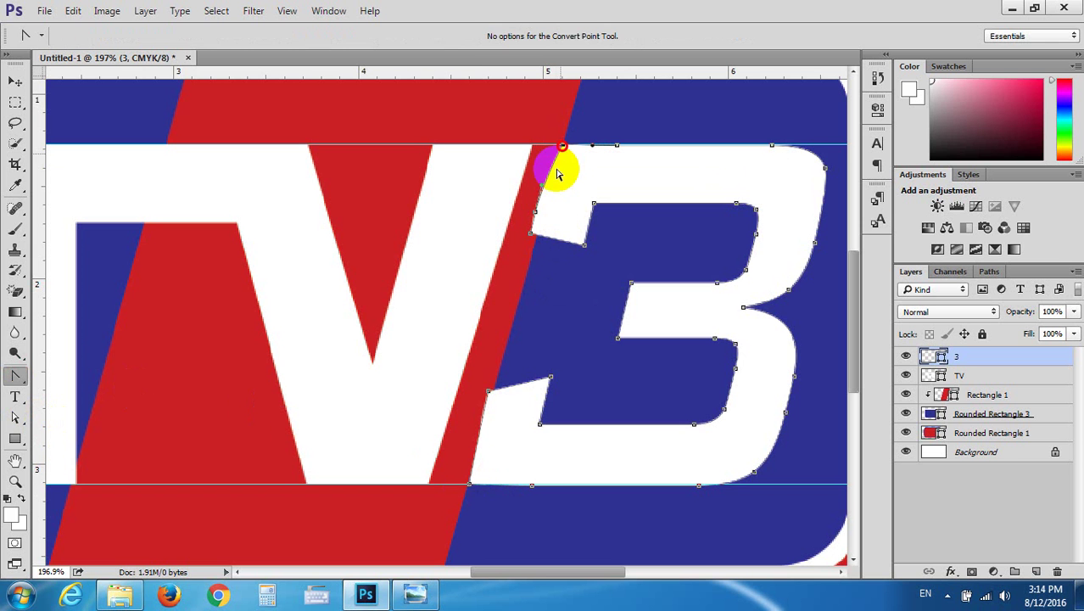
pyautogui.click(531, 235)
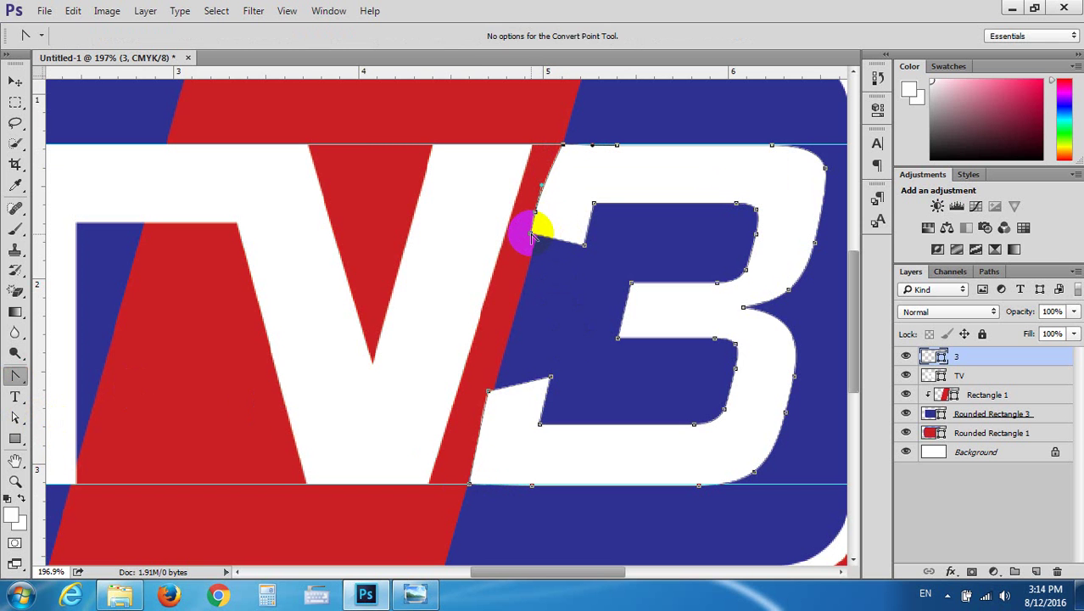
# Move the 3's lower-left anchor onto the red stripe's edge
pyautogui.click(14, 416)
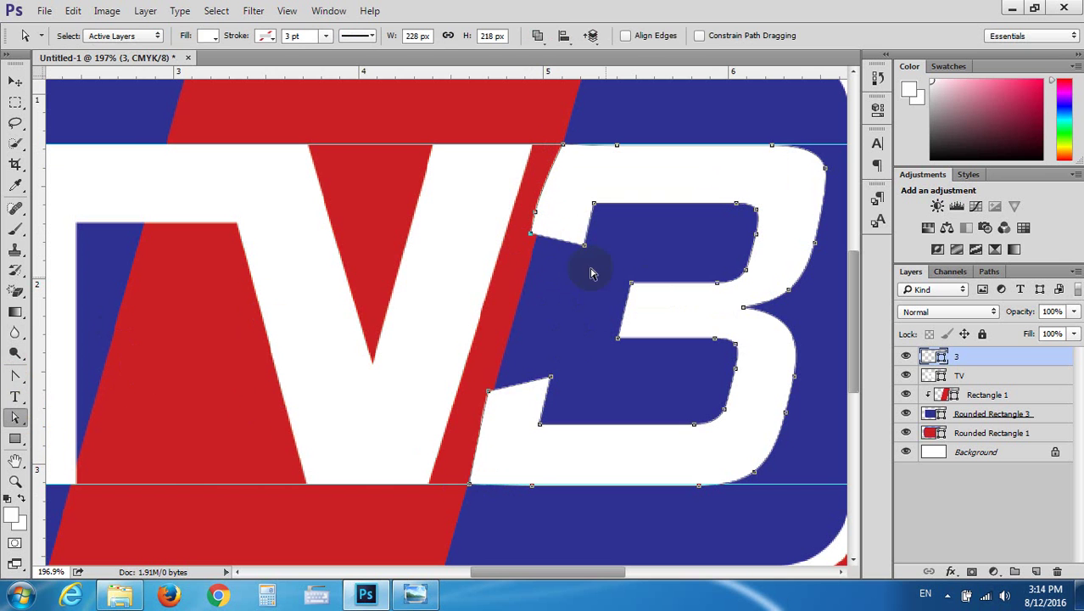
pyautogui.click(489, 393)
pyautogui.hotkey('alt', 'space')
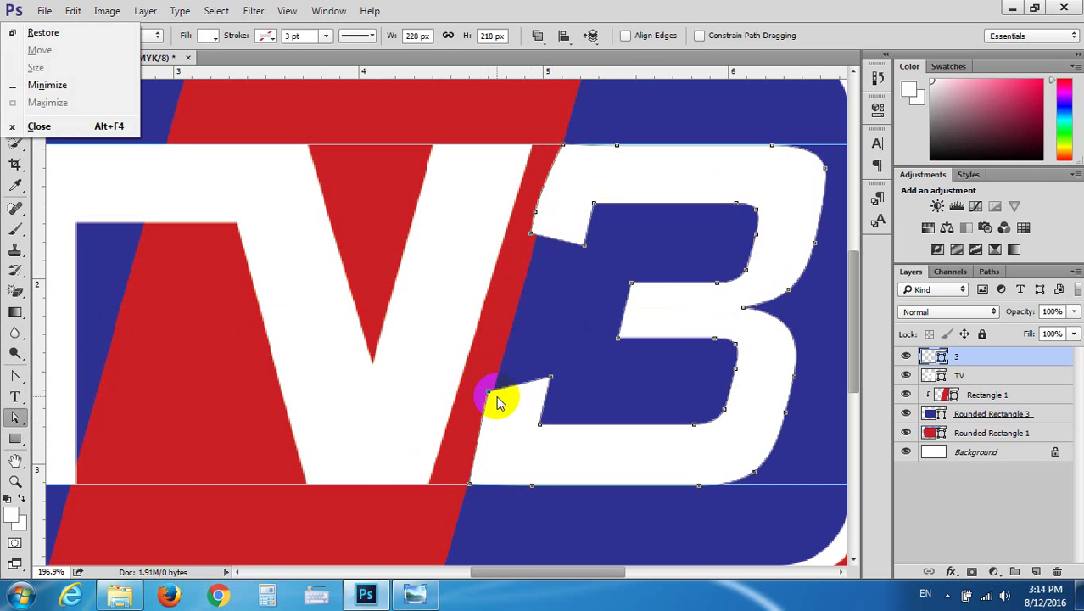
pyautogui.click(486, 392)
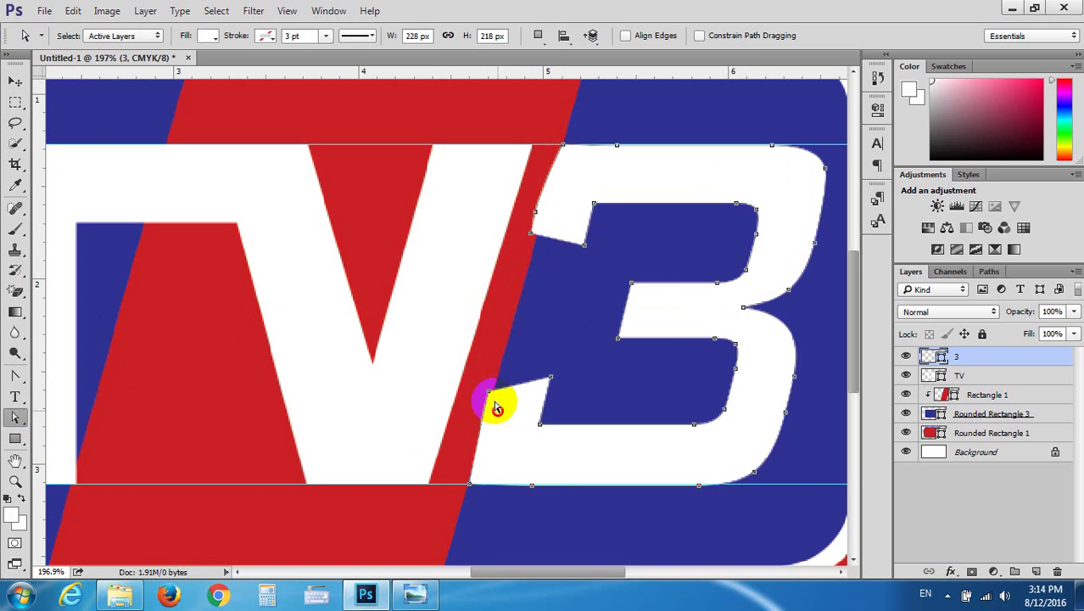
pyautogui.click(481, 384)
pyautogui.scroll(1, 497, 405)
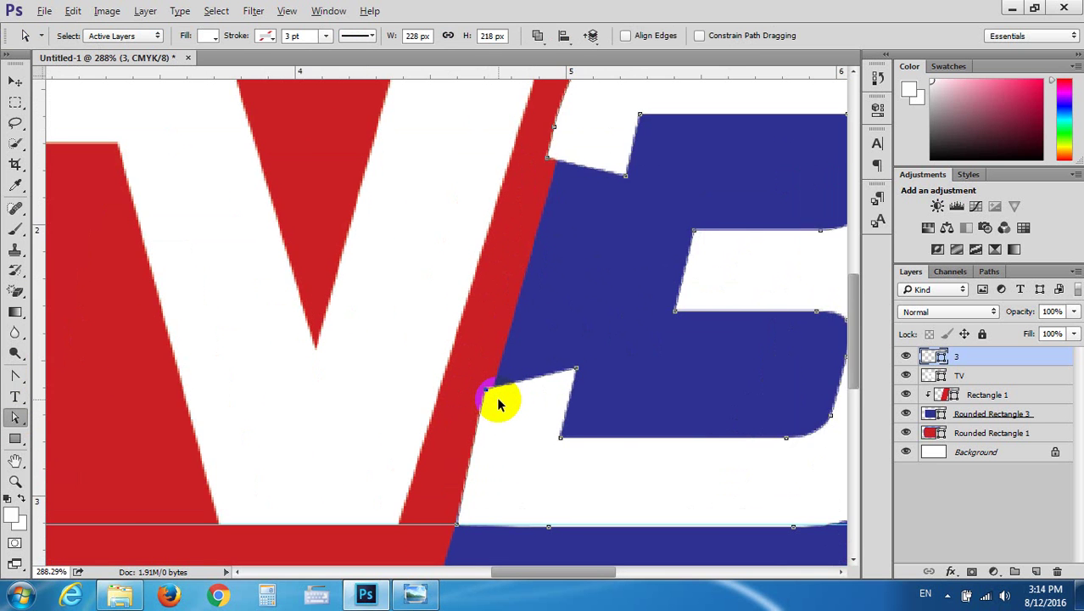
pyautogui.scroll(1, 497, 404)
pyautogui.scroll(1, 498, 405)
pyautogui.scroll(1, 497, 404)
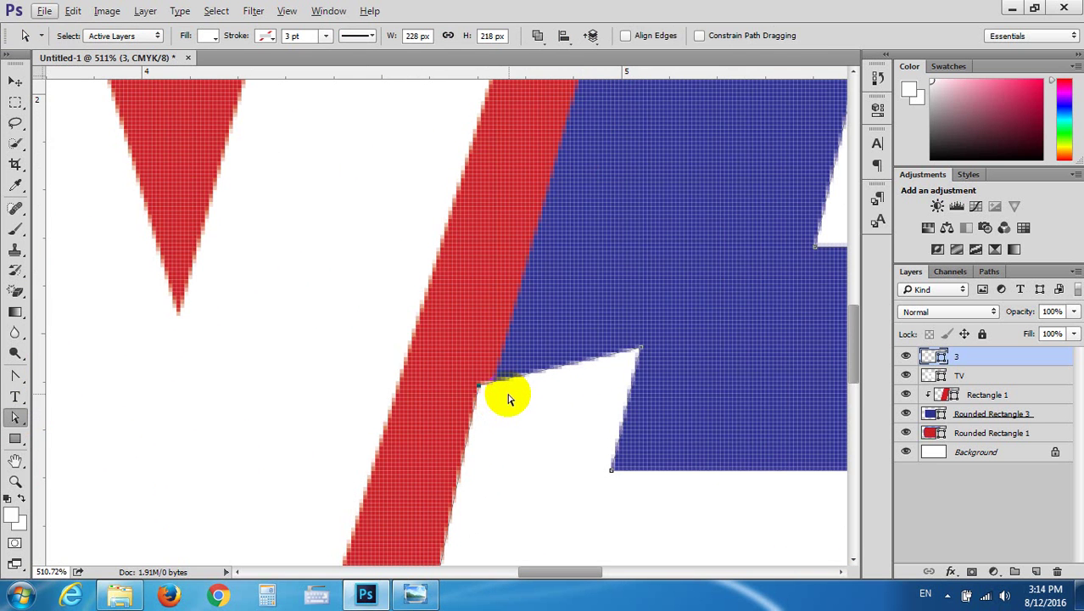
pyautogui.moveTo(478, 385); pyautogui.dragTo(493, 381)
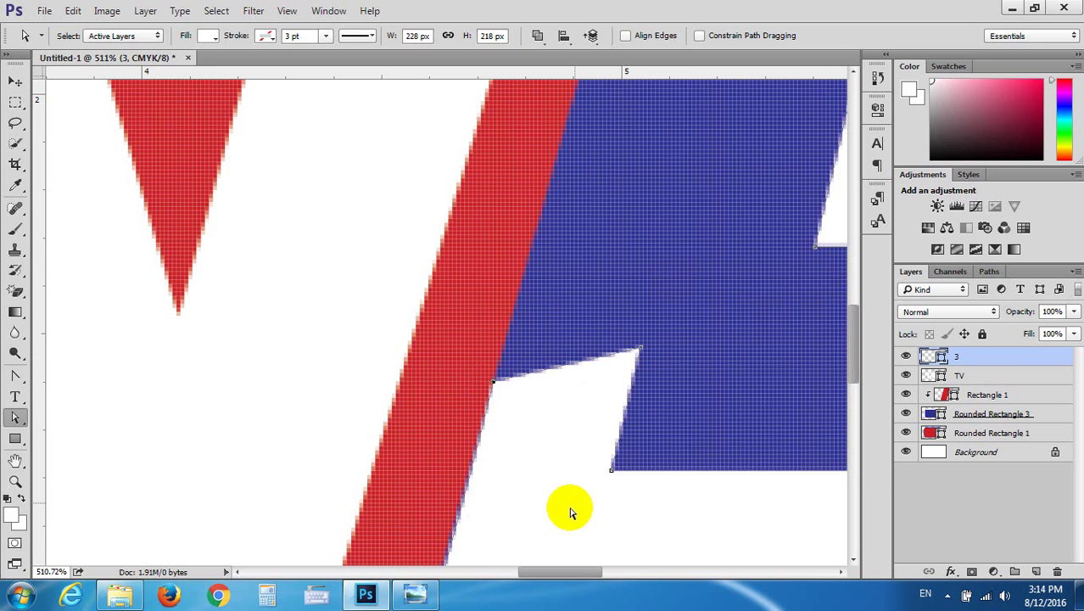
# Compare with the reference and level the top edge of the 3's lower notch
pyautogui.click(428, 596)
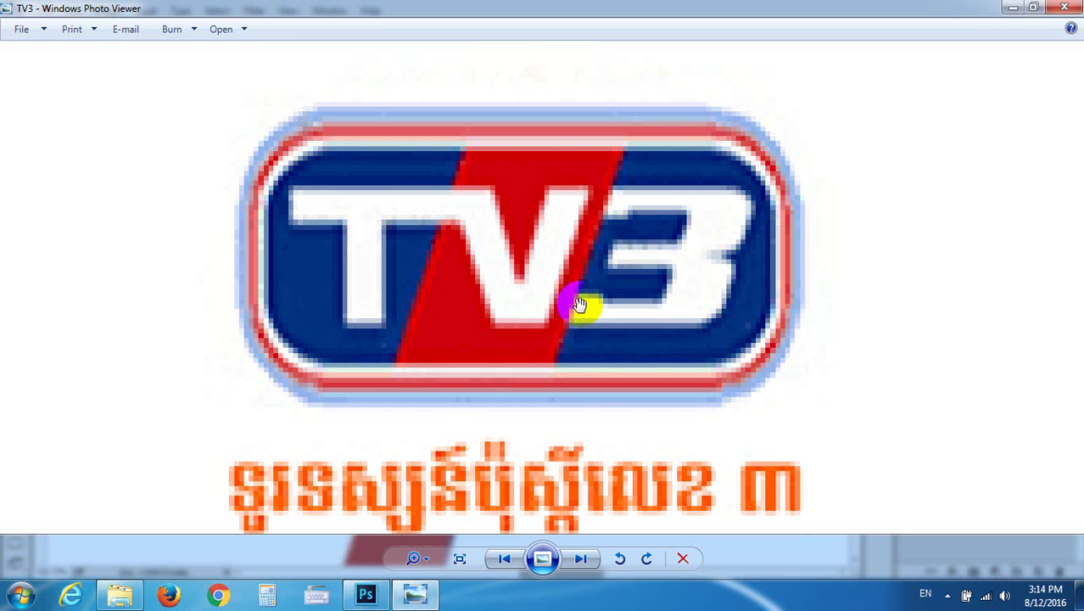
pyautogui.click(1011, 7)
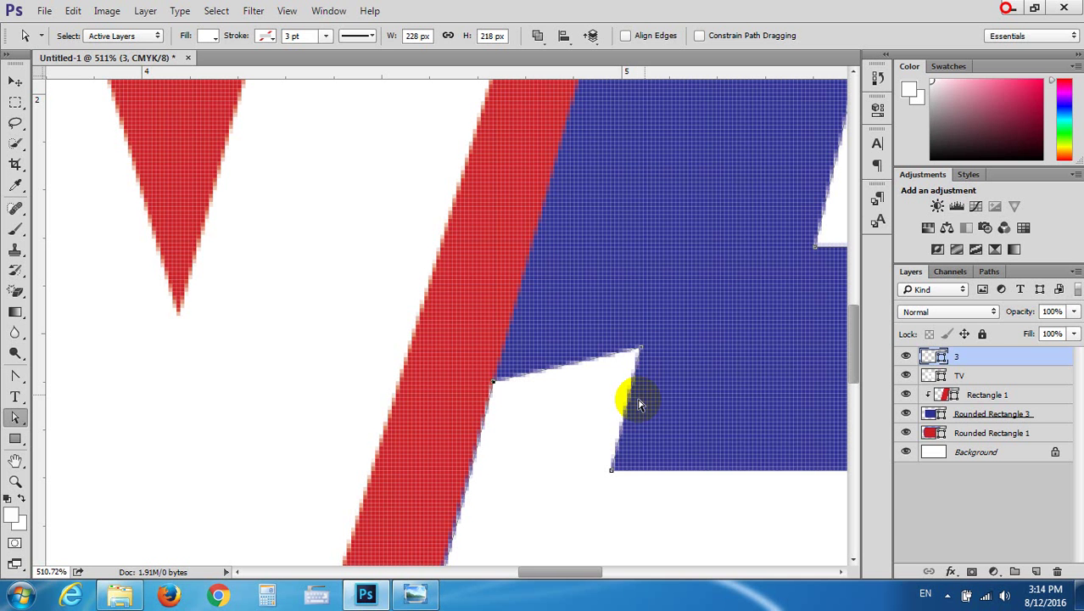
pyautogui.moveTo(636, 351); pyautogui.dragTo(635, 382)
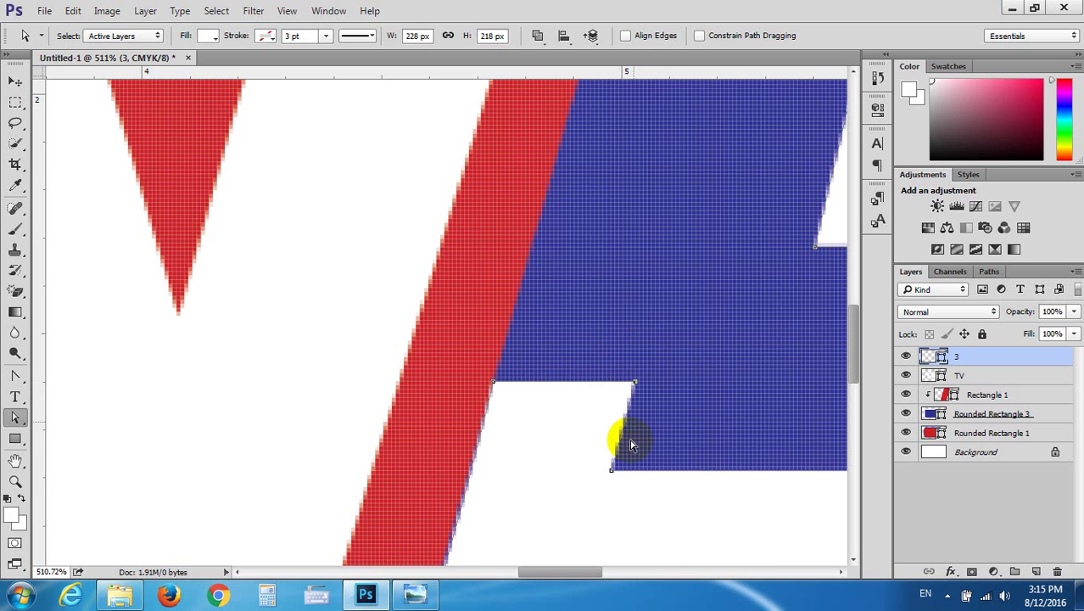
pyautogui.scroll(-3, 639, 416)
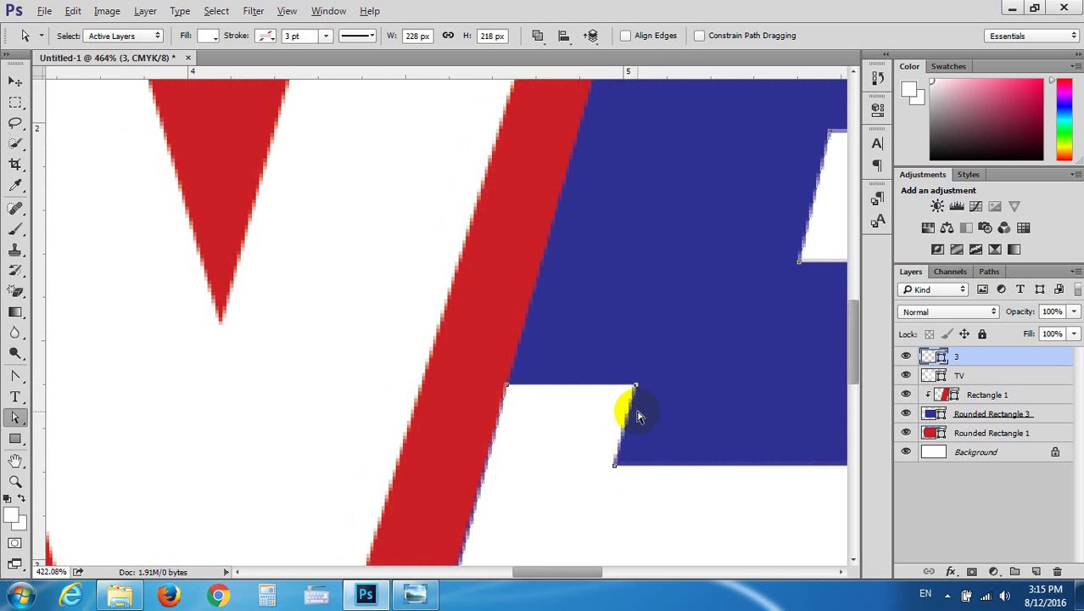
pyautogui.scroll(-3, 634, 412)
# Remove the extra anchor and adjust the 3's upper-notch corner so its edge follows the stripe
pyautogui.scroll(-2, 634, 412)
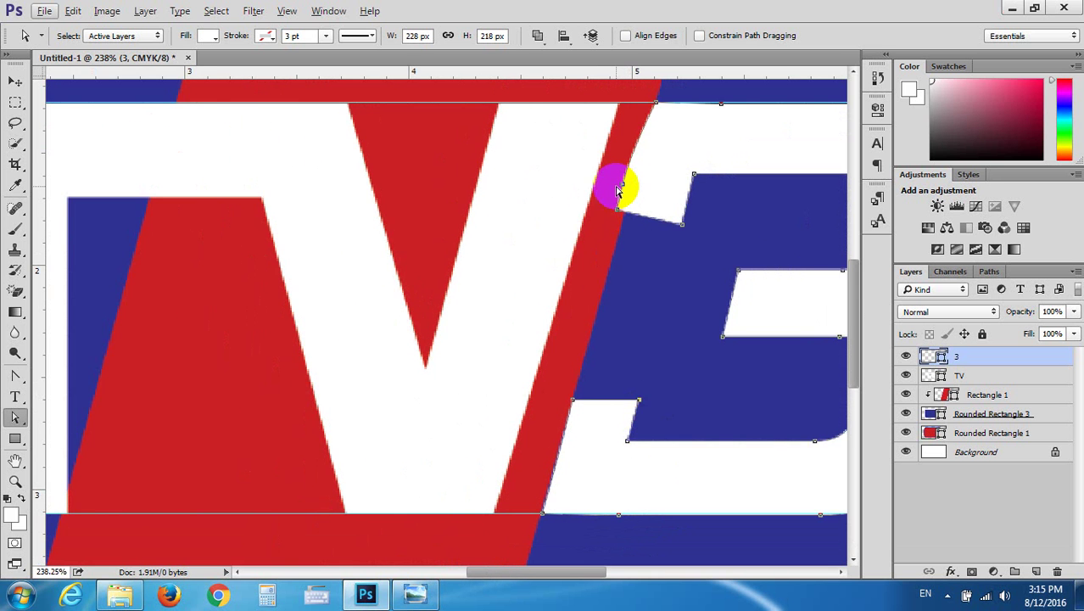
pyautogui.scroll(2, 623, 188)
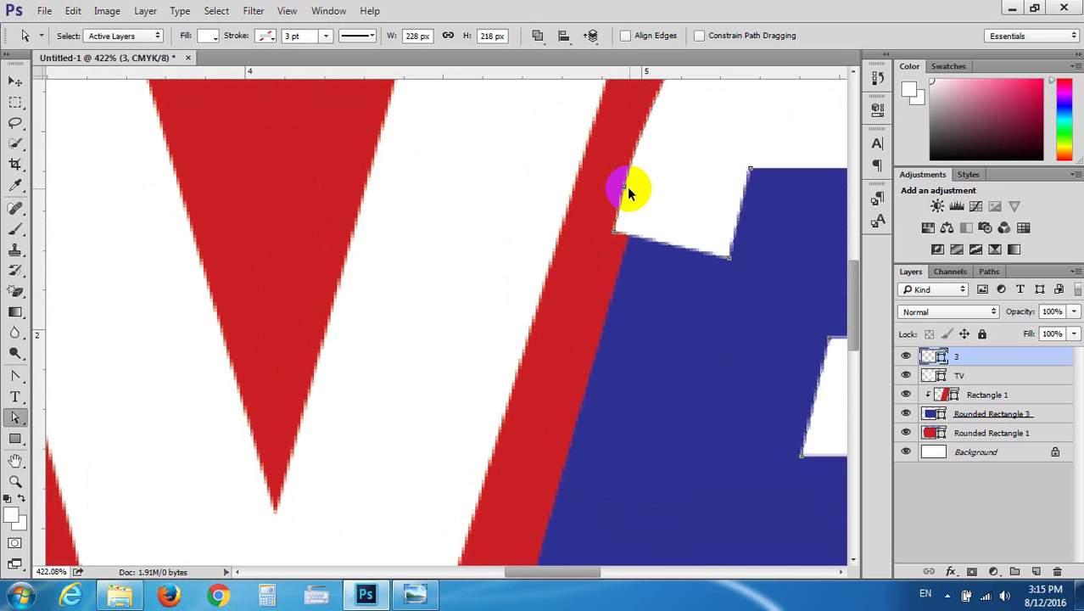
pyautogui.scroll(3, 627, 189)
pyautogui.scroll(-3, 625, 212)
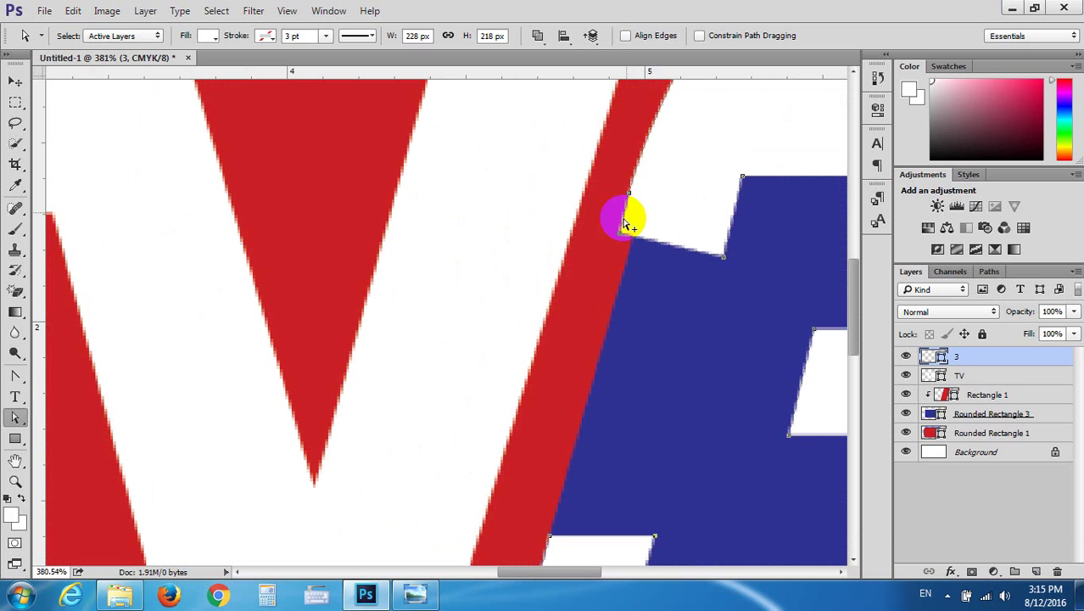
pyautogui.click(15, 373)
pyautogui.click(44, 376)
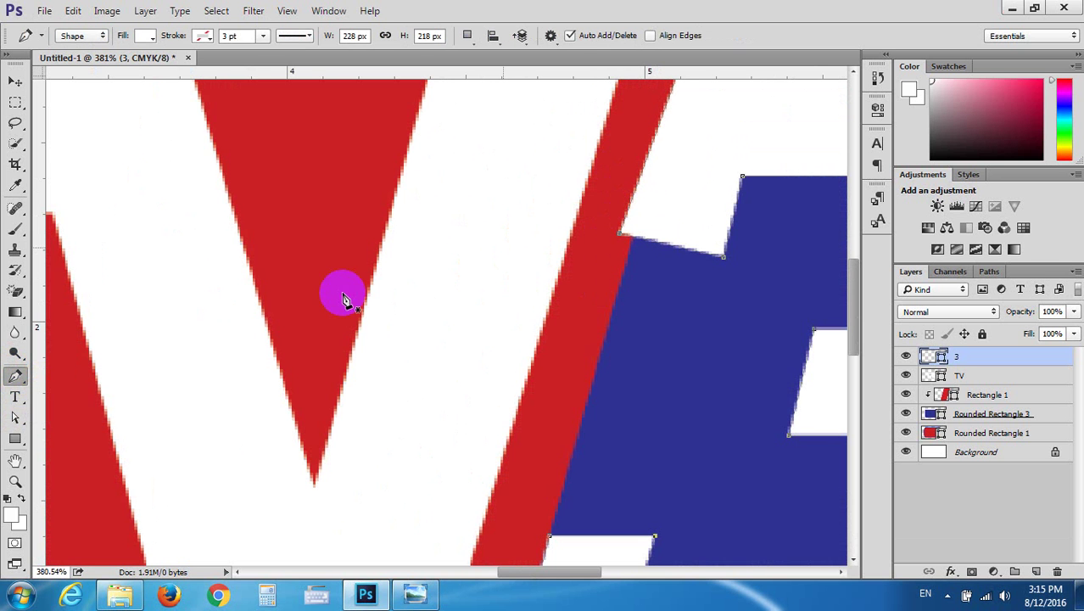
pyautogui.click(15, 417)
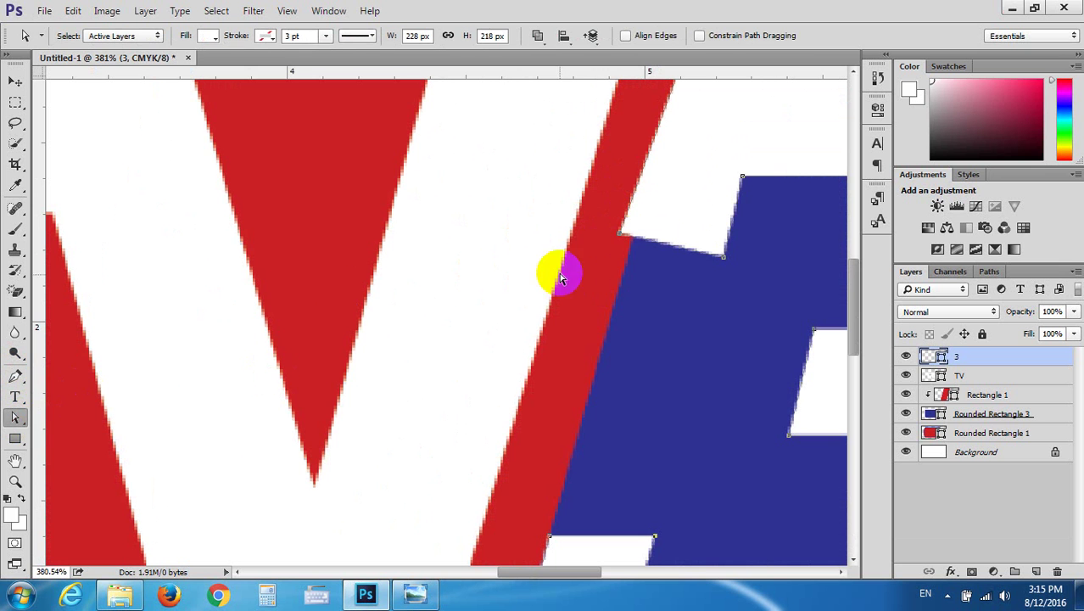
pyautogui.click(627, 238)
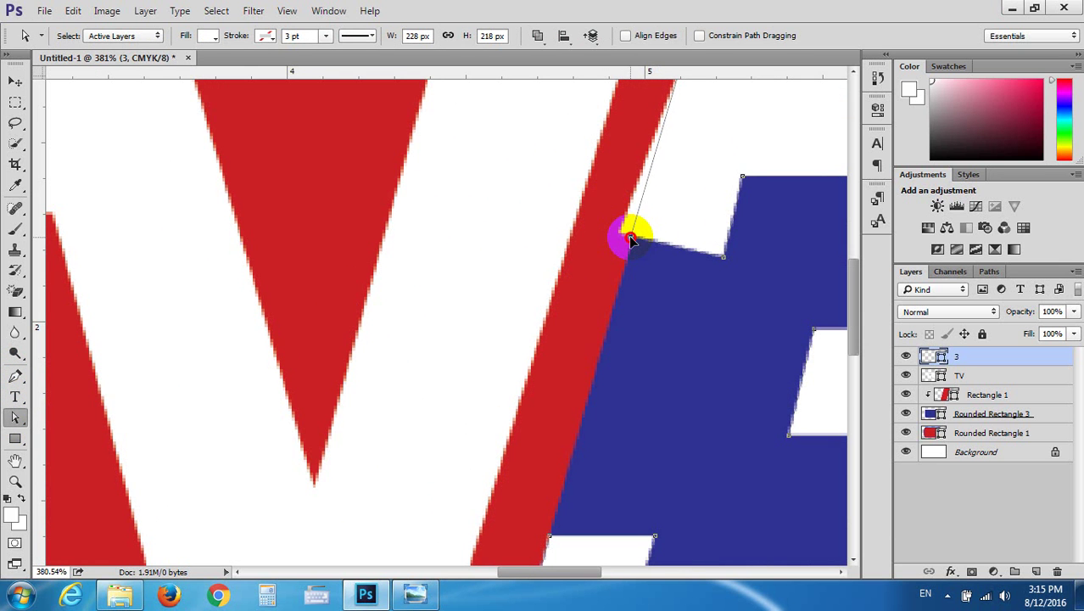
pyautogui.click(621, 272)
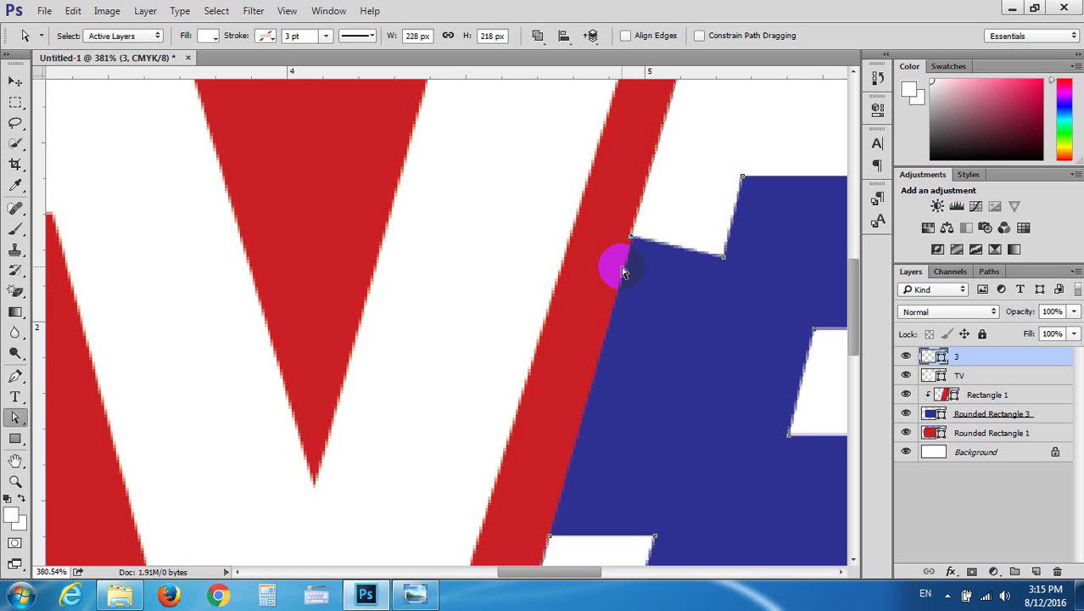
pyautogui.click(807, 352)
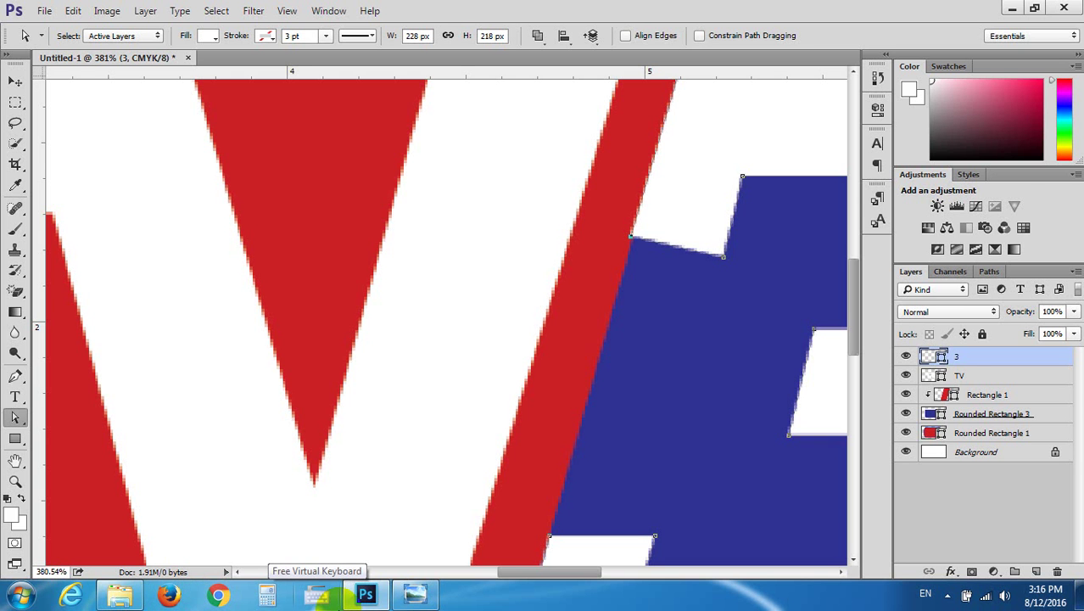
pyautogui.moveTo(414, 594)
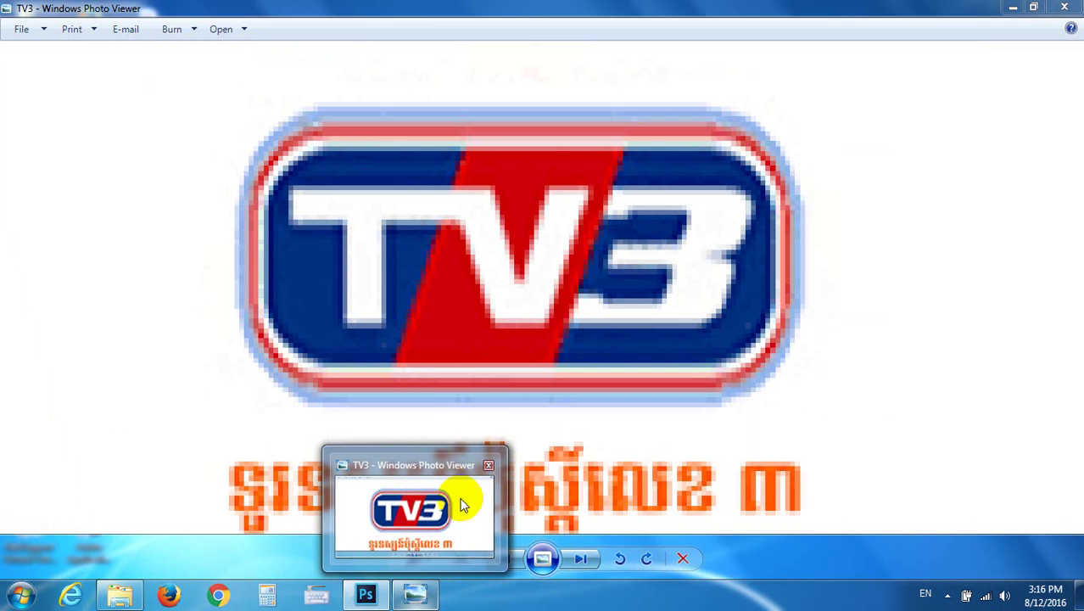
pyautogui.click(463, 505)
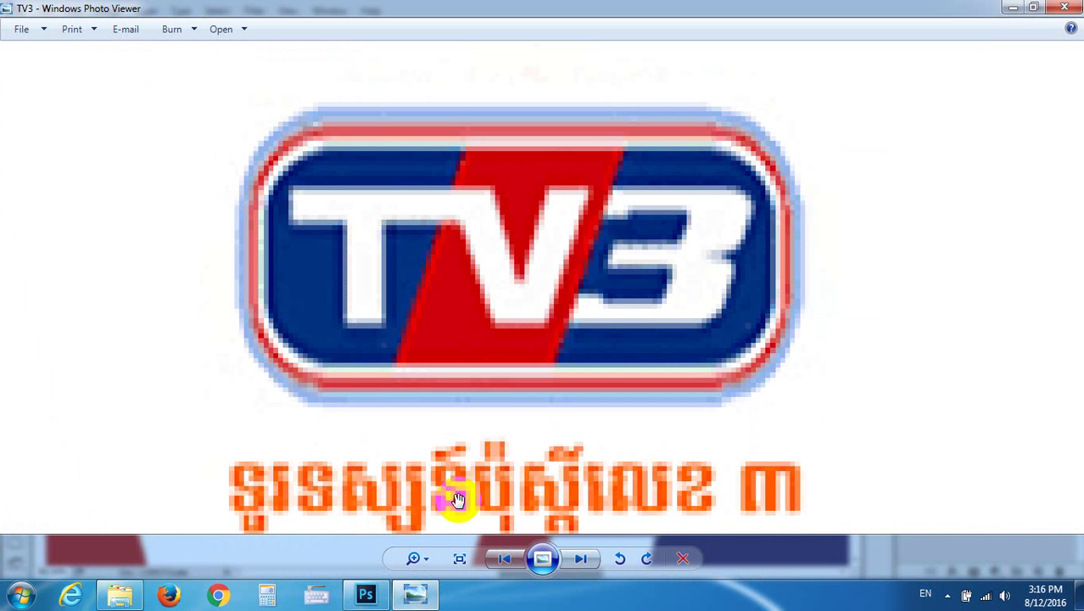
pyautogui.scroll(-3, 534, 436)
pyautogui.scroll(3, 573, 392)
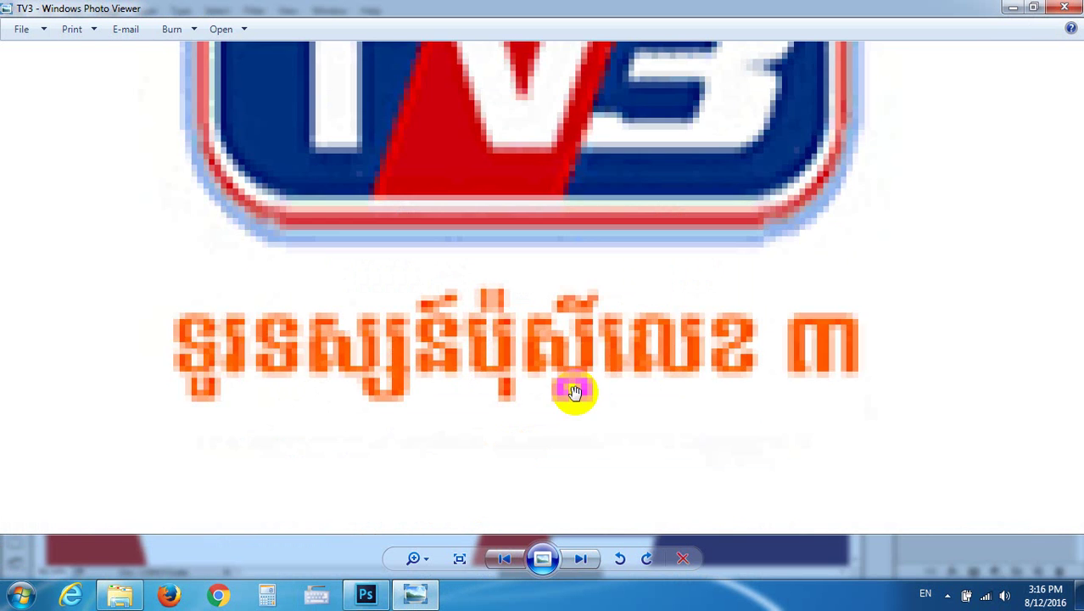
pyautogui.scroll(-2, 574, 397)
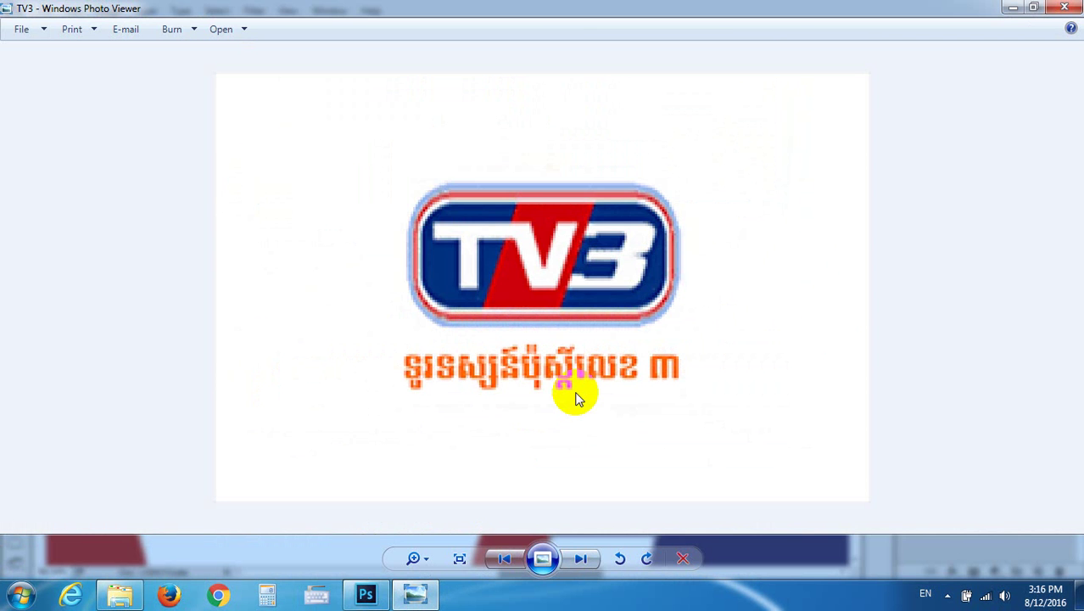
pyautogui.scroll(-2, 576, 397)
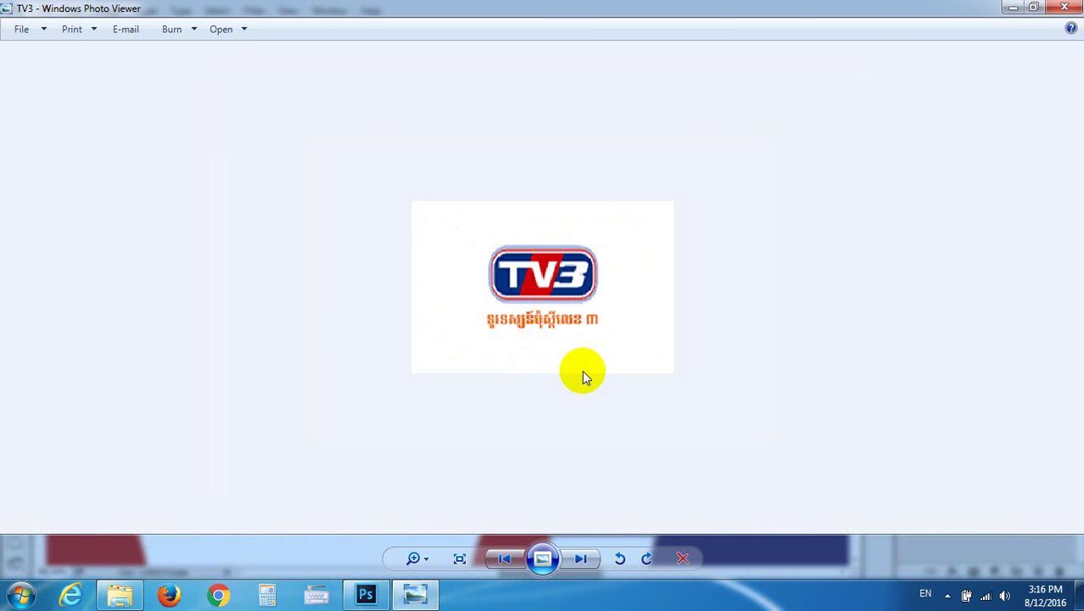
pyautogui.scroll(1, 584, 371)
pyautogui.scroll(-1, 583, 341)
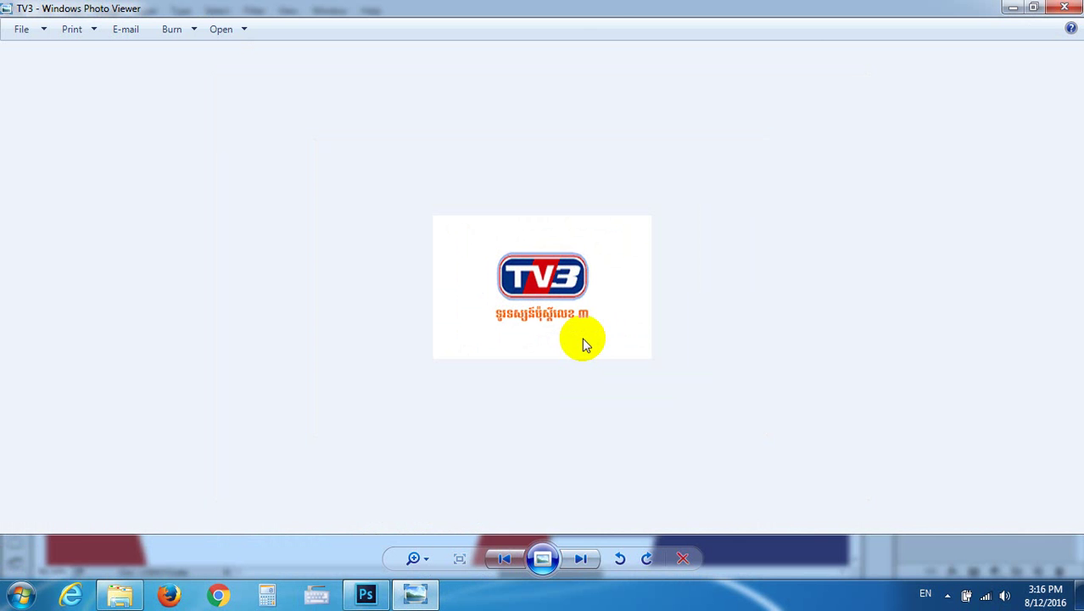
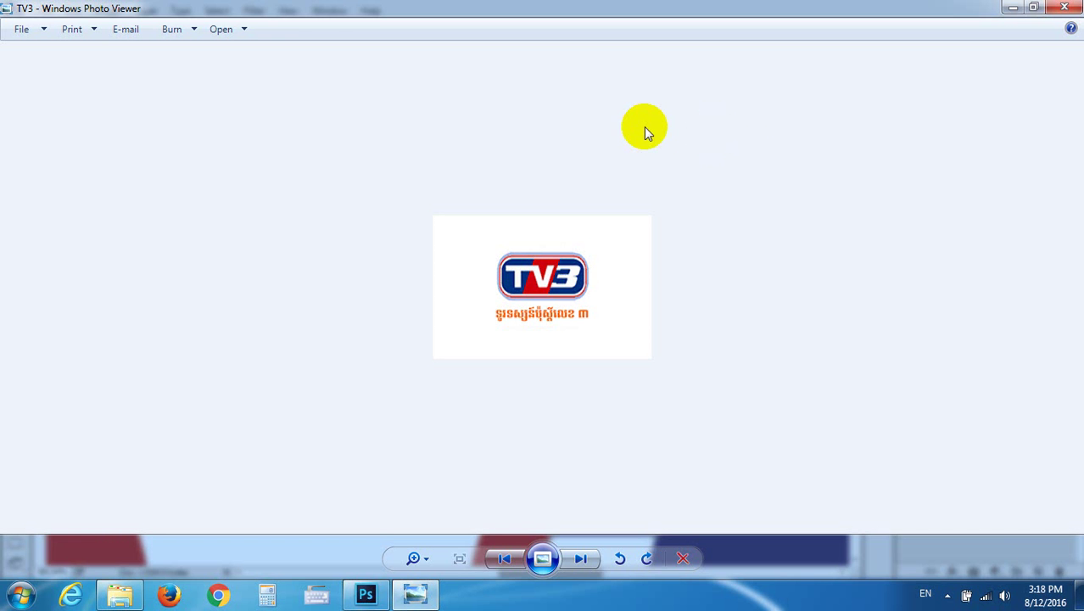
# Switch from the Photo Viewer reference back to the Photoshop TV3 artwork
pyautogui.click(366, 595)
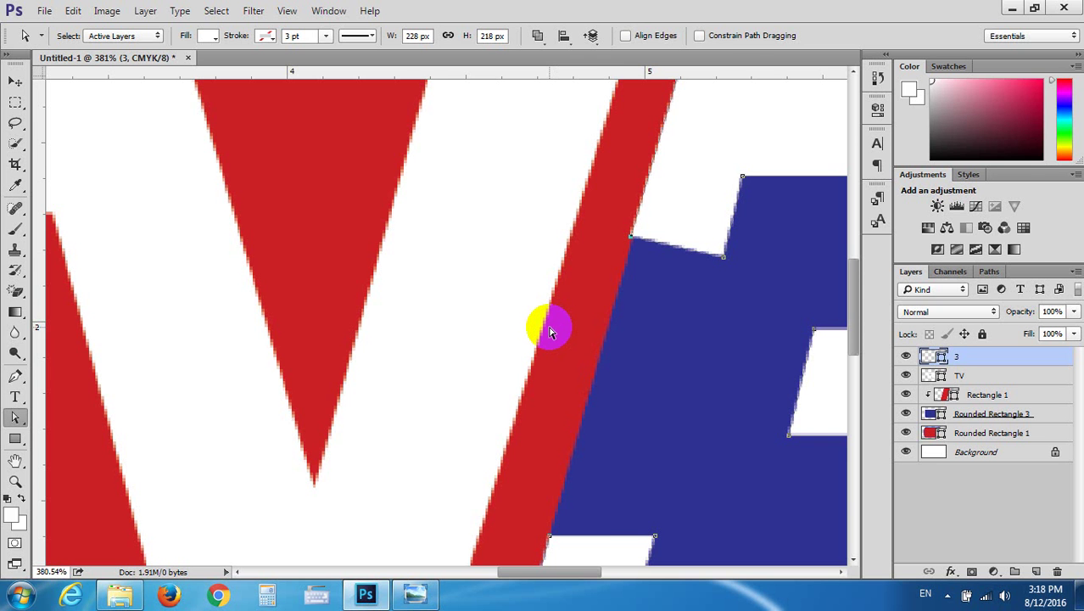
# Select an anchor at the 3's top-left notch and compare it with the reference logo
pyautogui.hscroll(1, 606, 297)
pyautogui.hscroll(1, 596, 311)
pyautogui.scroll(-2, 593, 310)
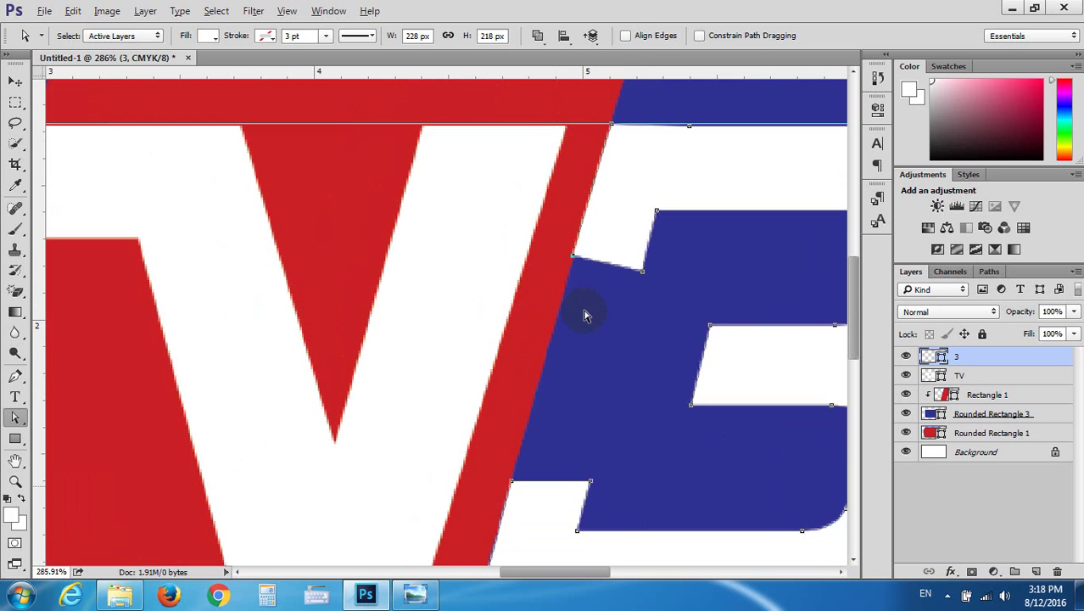
pyautogui.scroll(-2, 587, 310)
pyautogui.scroll(-1, 585, 312)
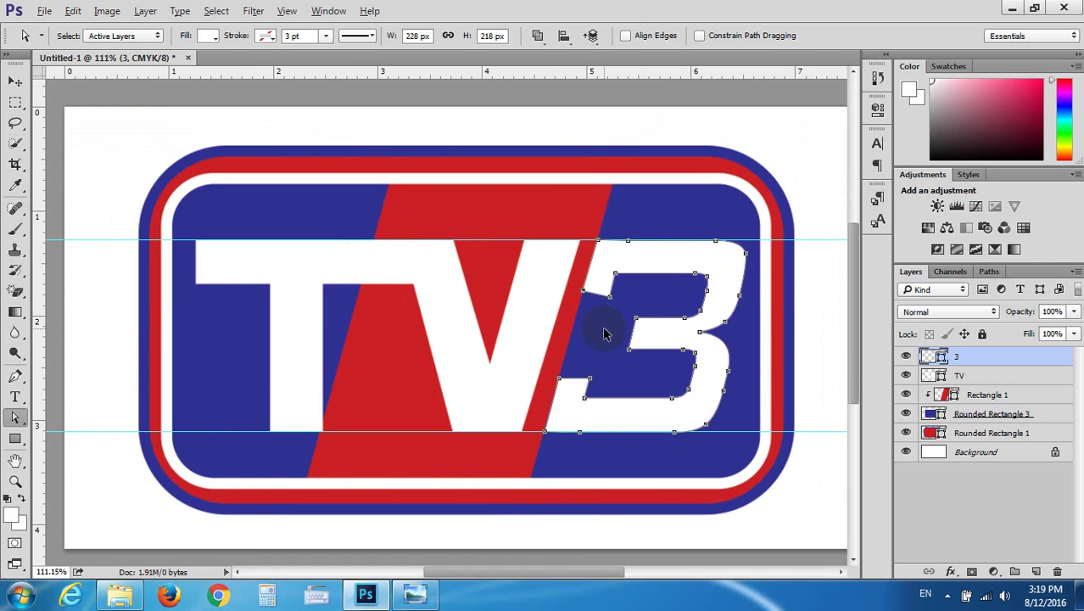
pyautogui.click(606, 278)
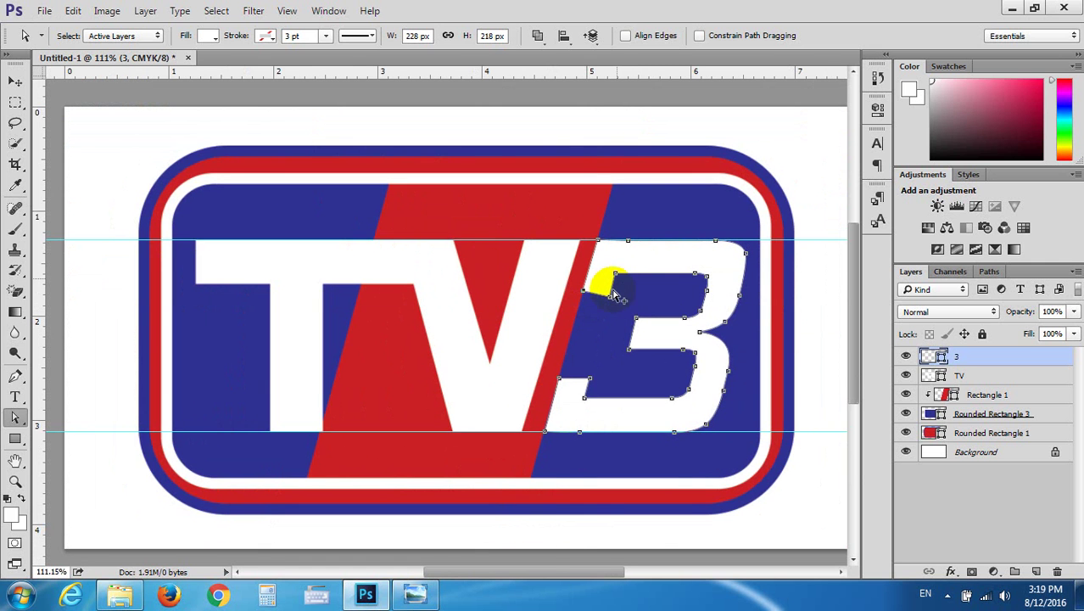
pyautogui.click(415, 593)
pyautogui.scroll(1, 616, 393)
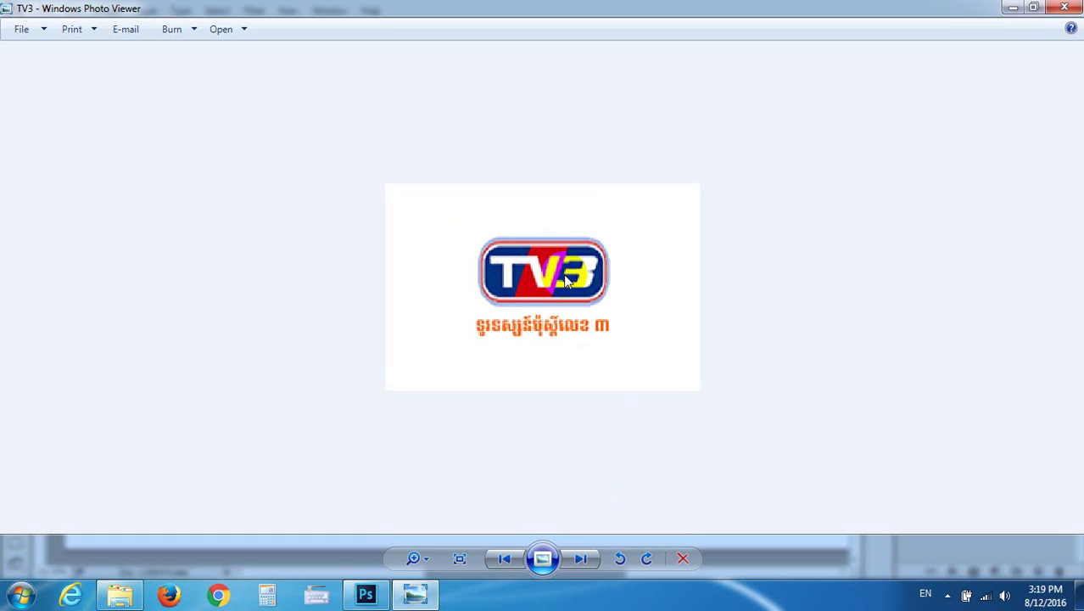
pyautogui.scroll(2, 604, 322)
pyautogui.scroll(1, 593, 254)
pyautogui.scroll(-1, 592, 237)
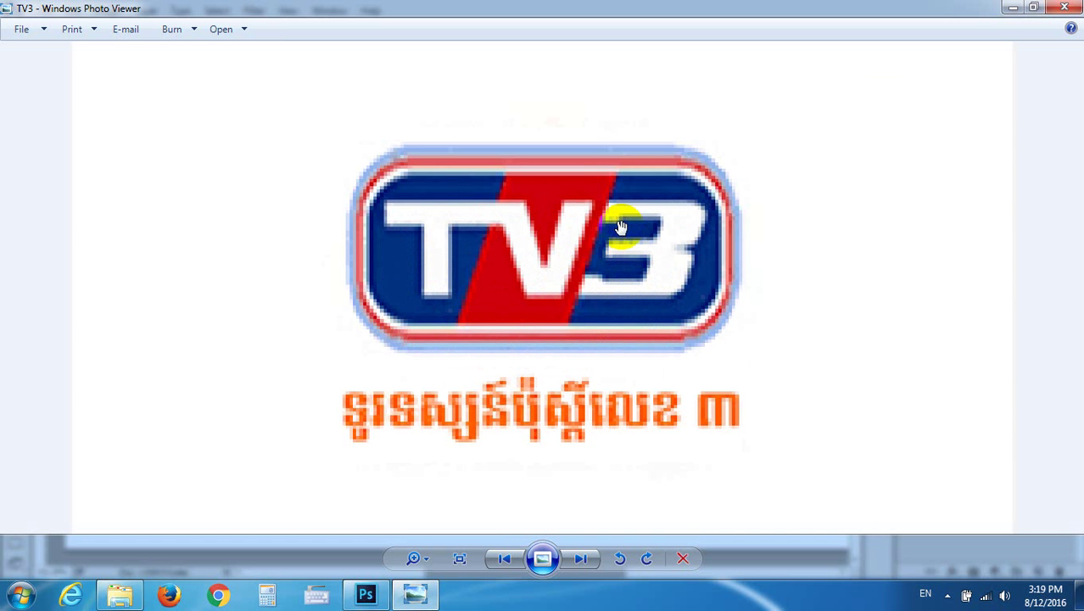
pyautogui.click(1012, 8)
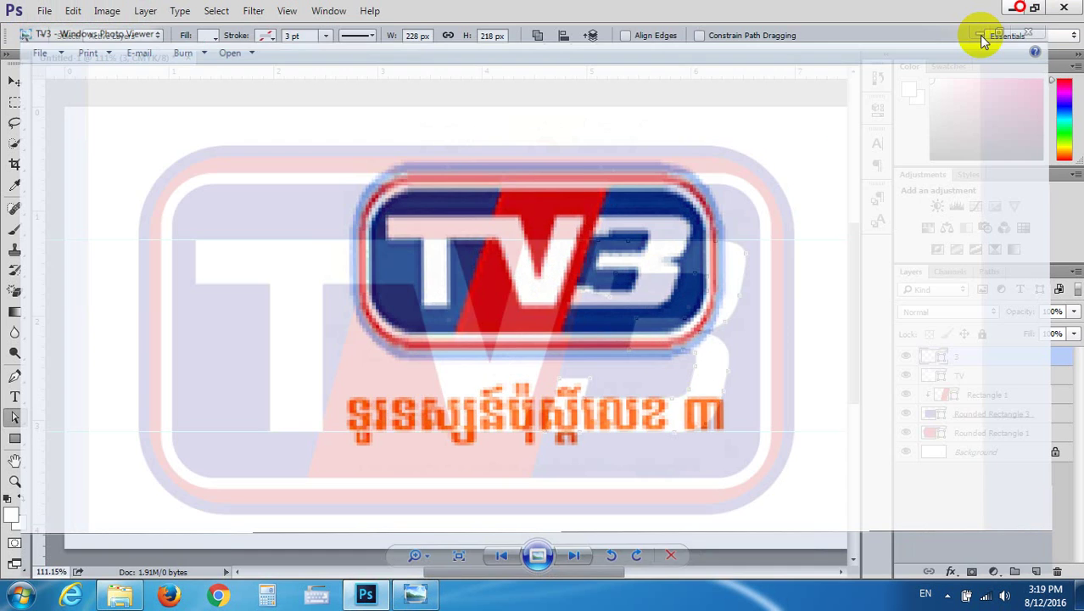
pyautogui.scroll(2, 625, 328)
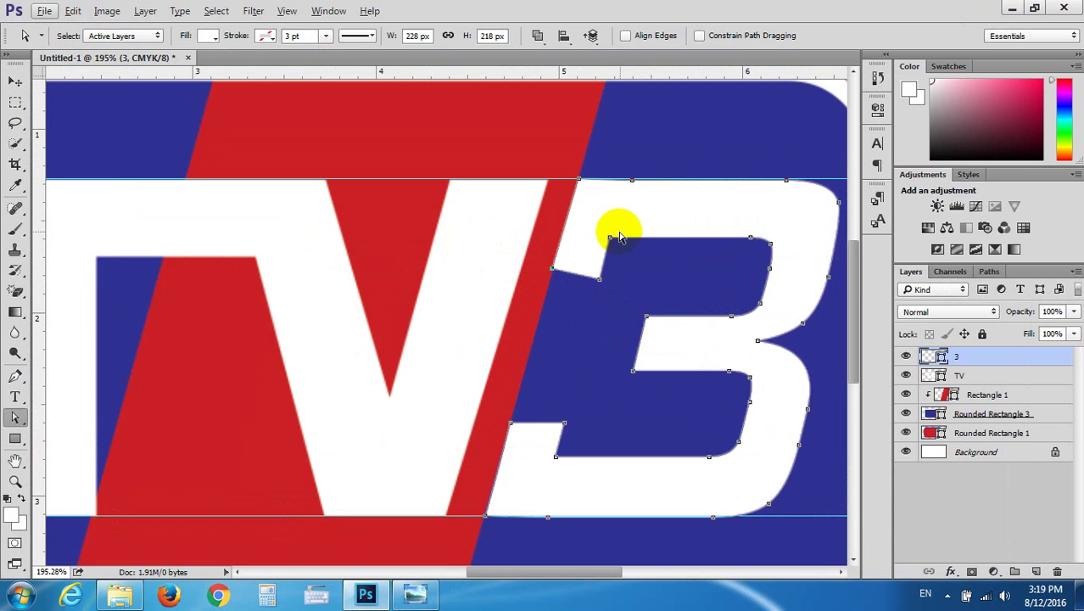
# Nudge the 3's upper-notch anchor right and up, then check its lower and middle notches
pyautogui.moveTo(618, 250); pyautogui.dragTo(620, 253)
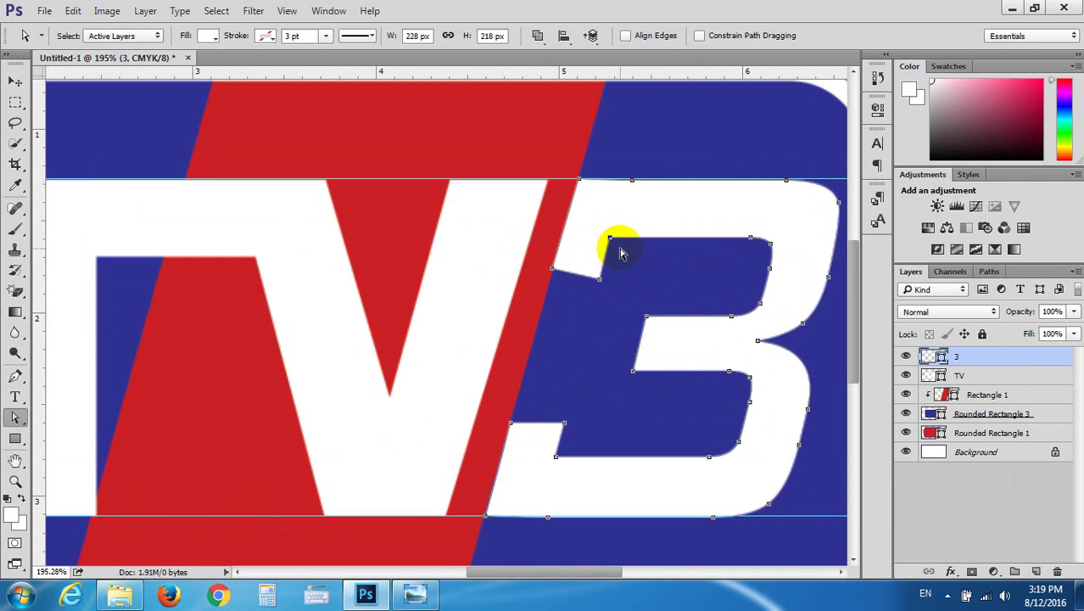
pyautogui.press('Right')
pyautogui.press('Right')
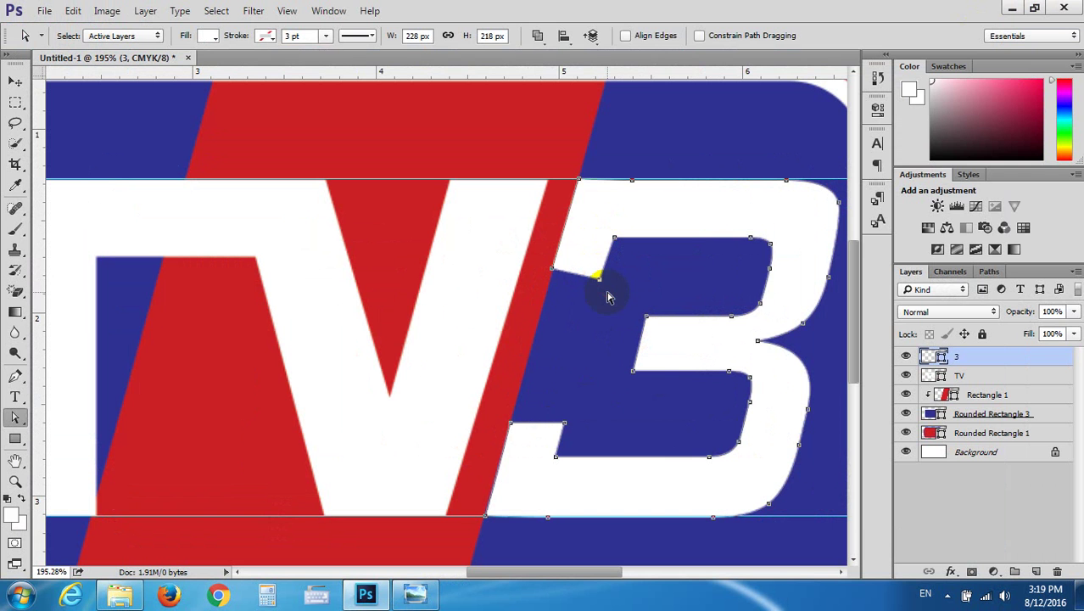
pyautogui.press('Up')
pyautogui.press('Up')
pyautogui.press('Up')
pyautogui.press('Up')
pyautogui.press('Right')
pyautogui.press('Right')
pyautogui.press('Right')
pyautogui.click(556, 435)
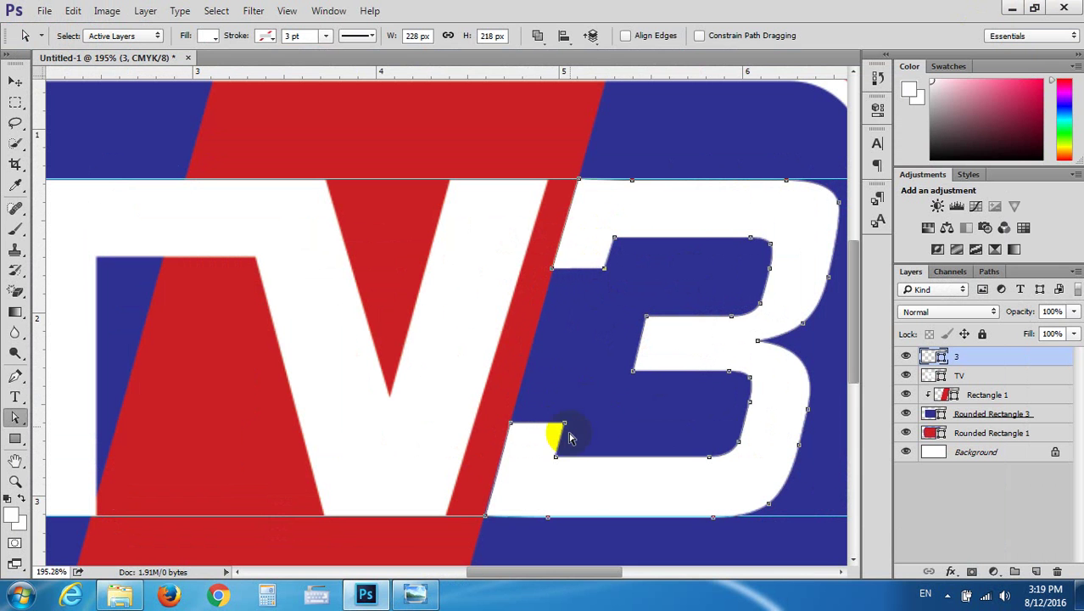
pyautogui.click(643, 365)
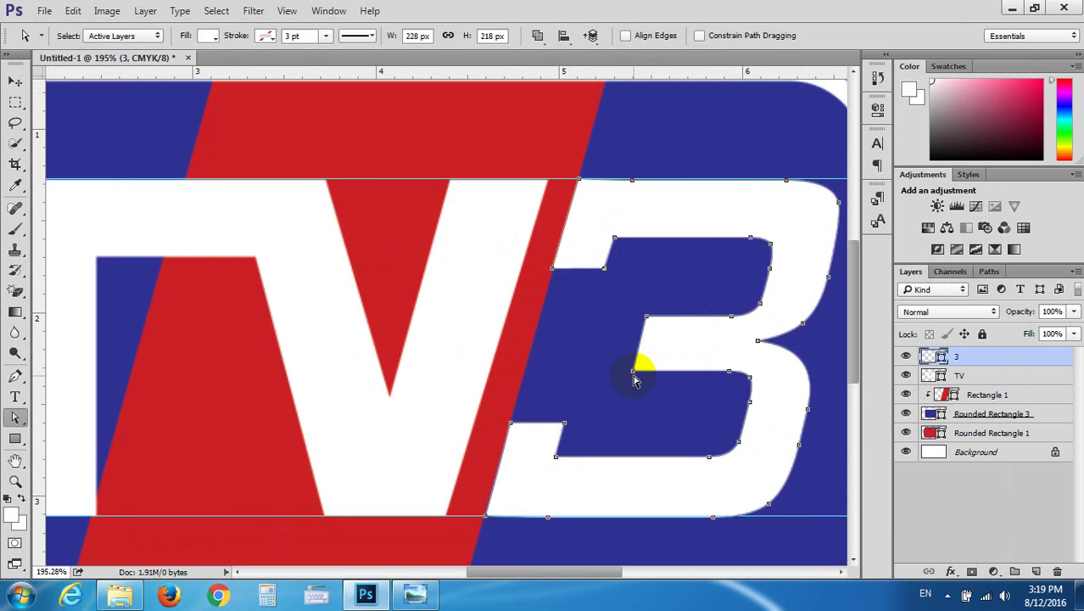
pyautogui.click(413, 591)
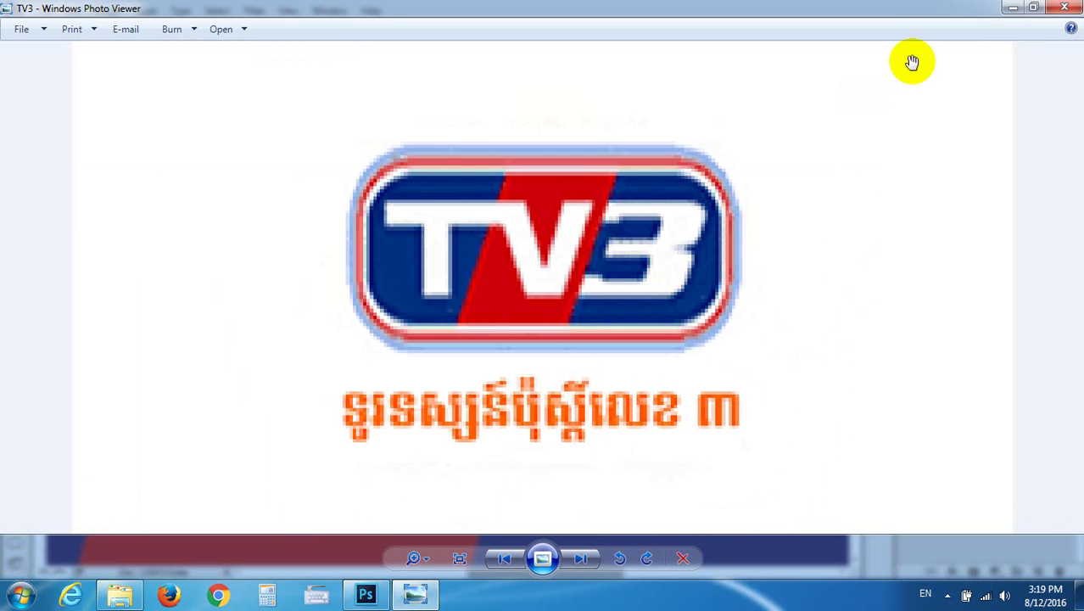
pyautogui.click(1009, 7)
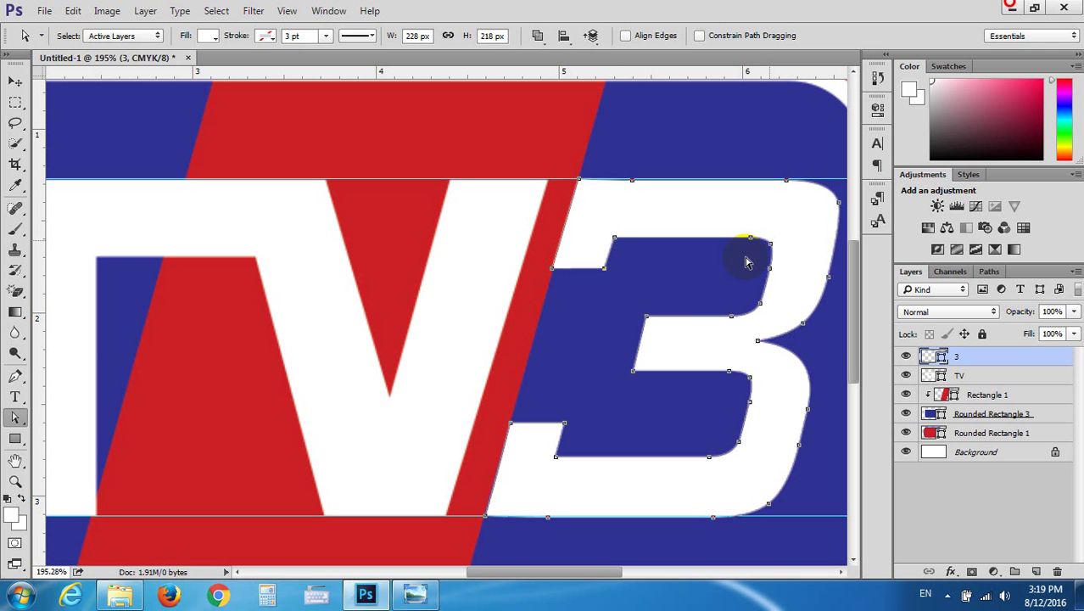
# Stretch the 3's middle bar further left and verify it against the reference
pyautogui.click(658, 375)
pyautogui.hotkey('shift', 'Left')
pyautogui.hotkey('shift', 'Left')
pyautogui.hotkey('shift', 'Left')
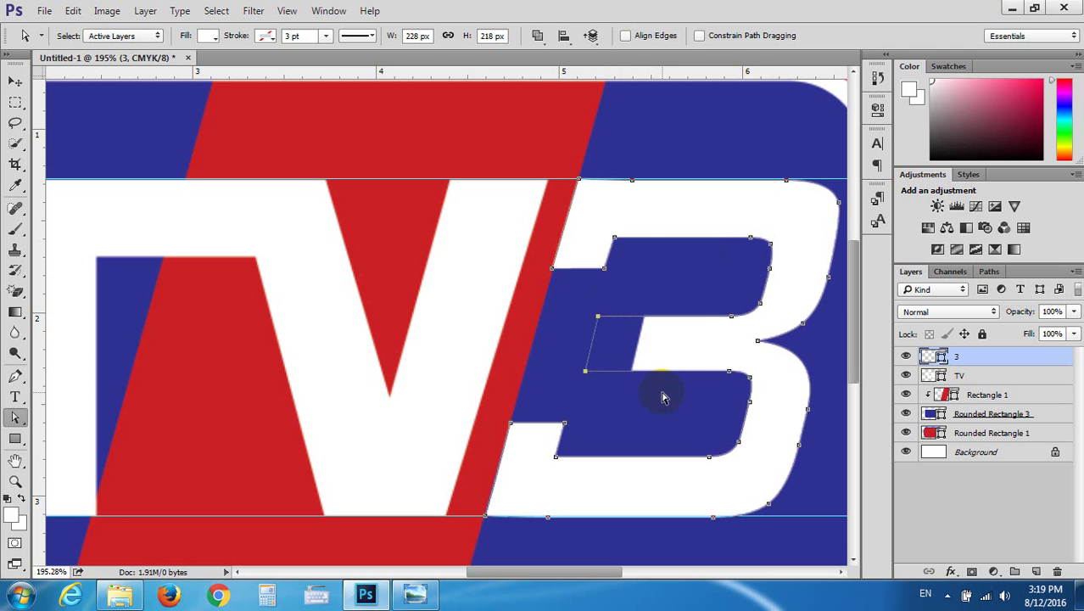
pyautogui.hotkey('shift', 'Left')
pyautogui.press('Right')
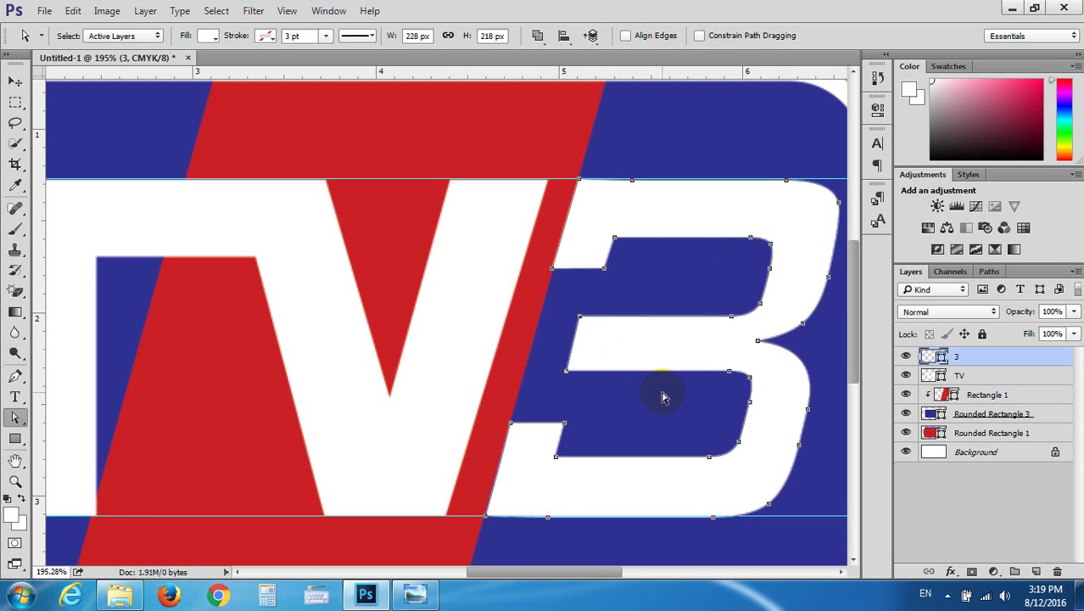
pyautogui.press('Right')
pyautogui.press('Right')
pyautogui.press('Right')
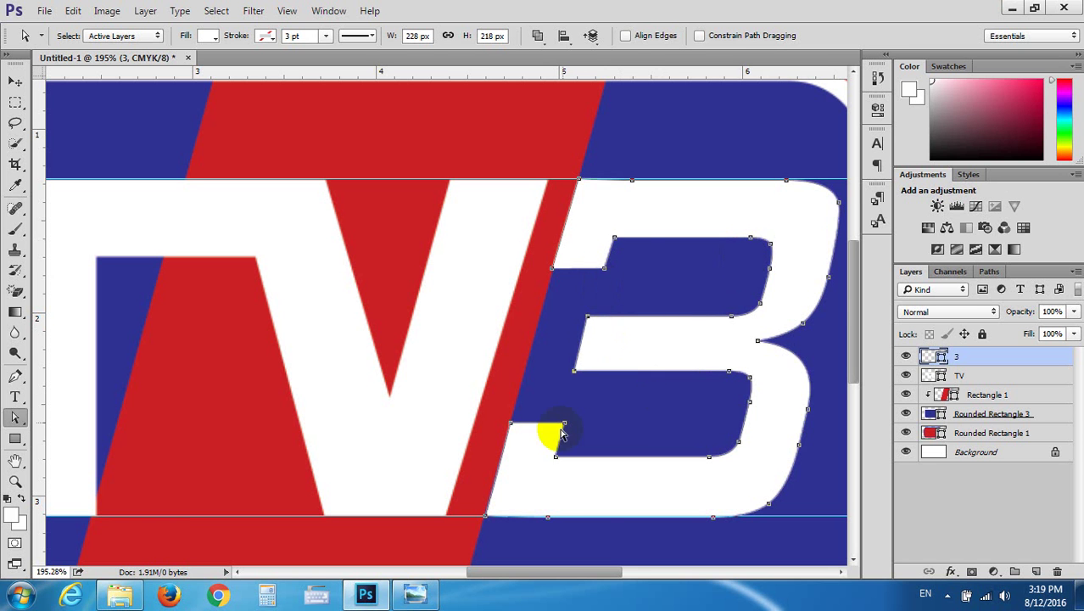
pyautogui.click(414, 593)
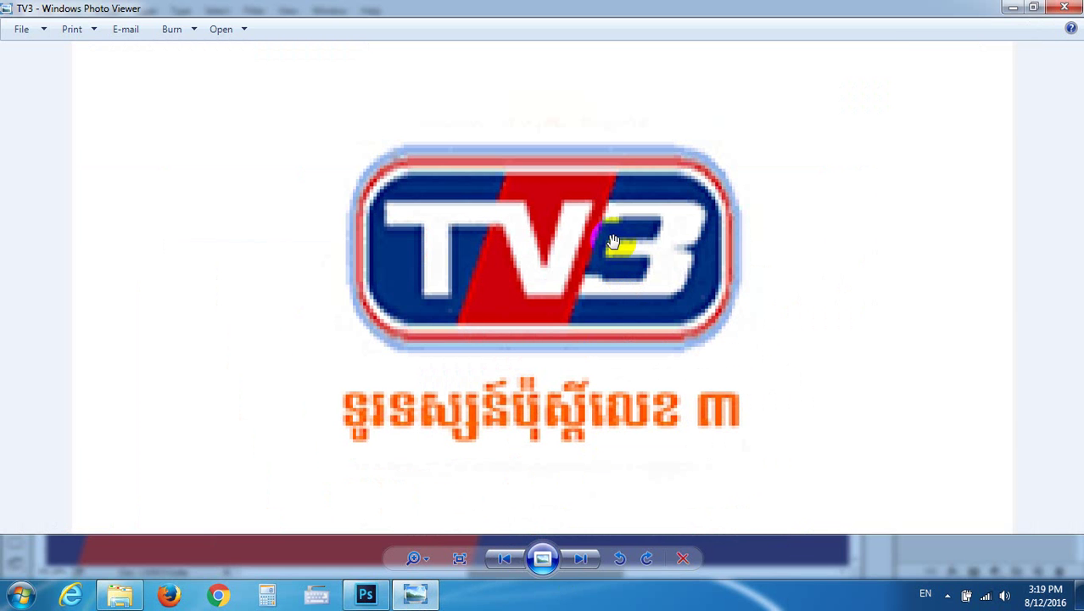
pyautogui.click(1012, 8)
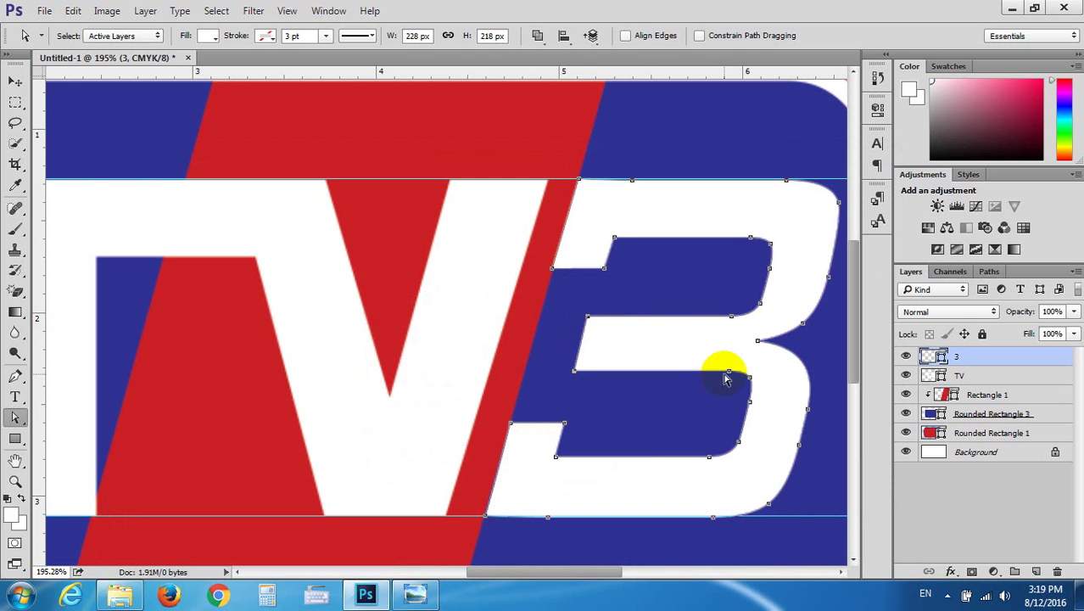
# Select the 3's upper-right corner and inner-notch anchors and recheck the reference
pyautogui.click(758, 242)
pyautogui.click(755, 337)
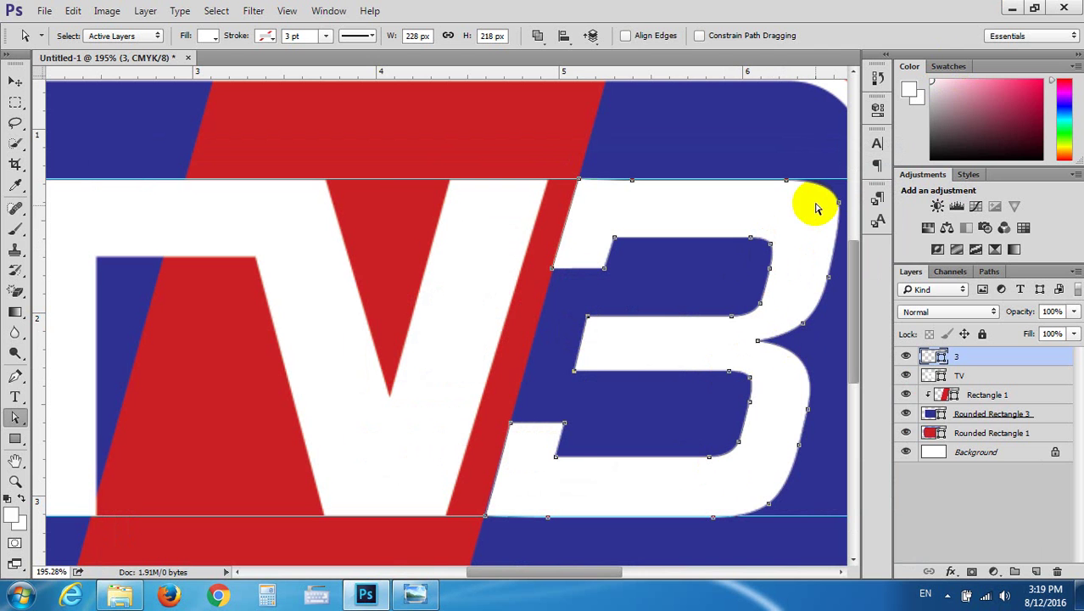
pyautogui.click(417, 595)
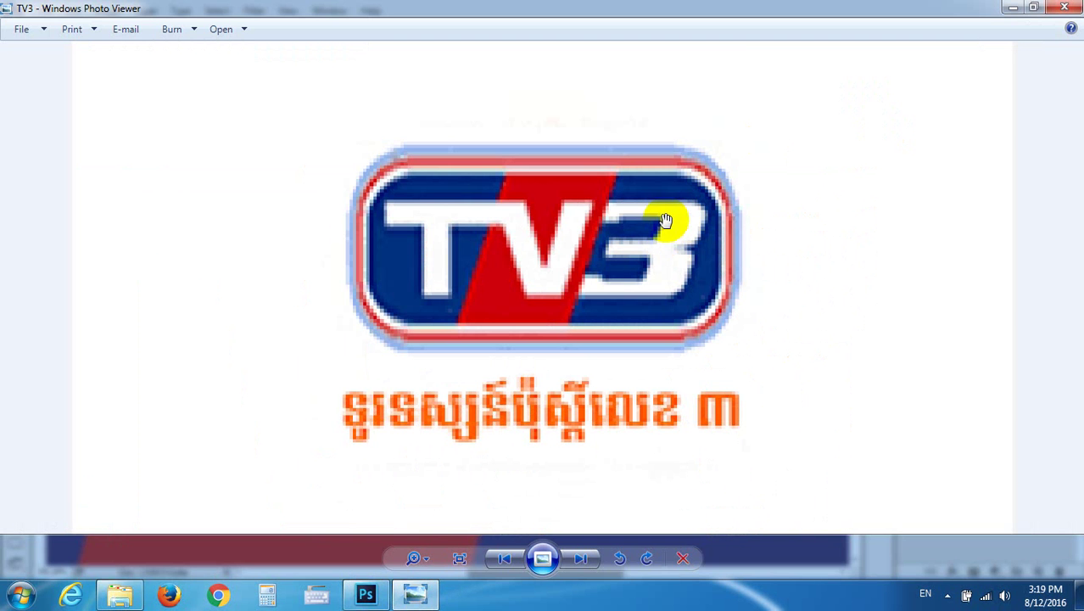
# Zoom in and out on the reference 3, then minimize Photo Viewer to return to Photoshop
pyautogui.scroll(3, 649, 233)
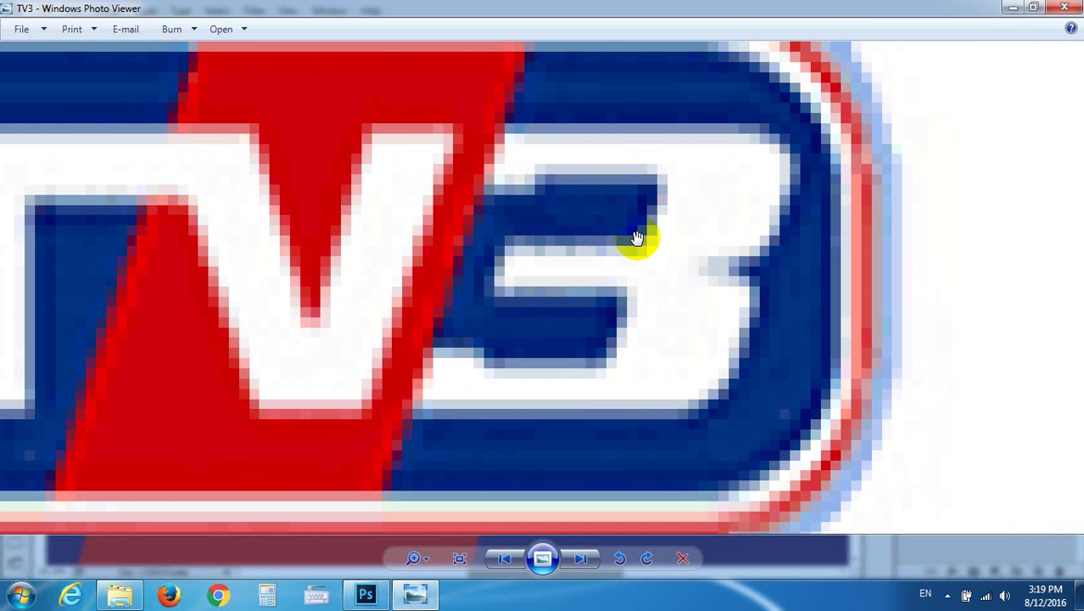
pyautogui.scroll(-3, 737, 293)
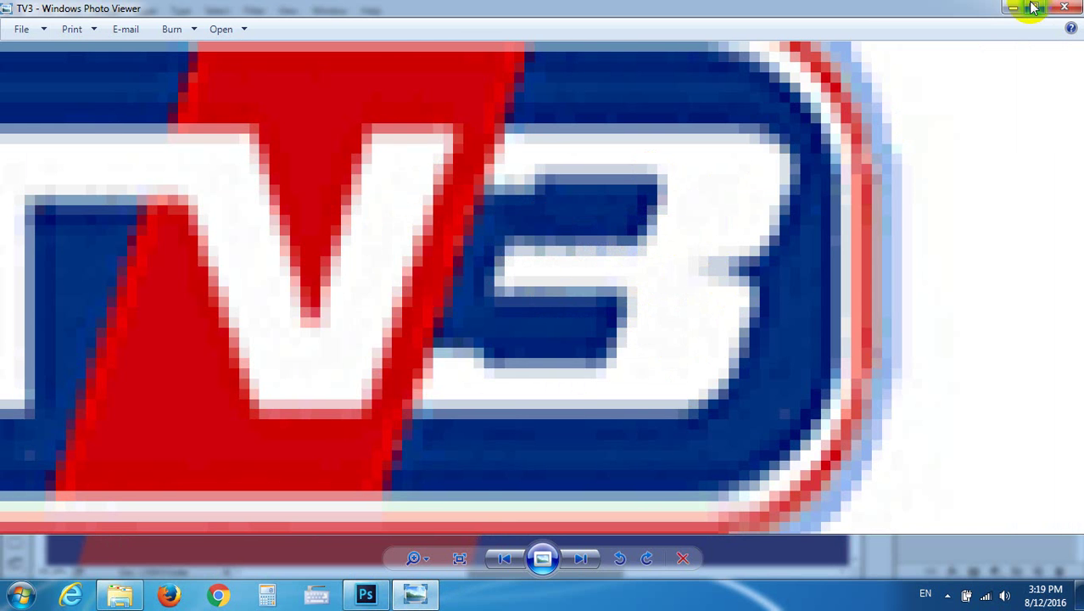
pyautogui.click(1012, 7)
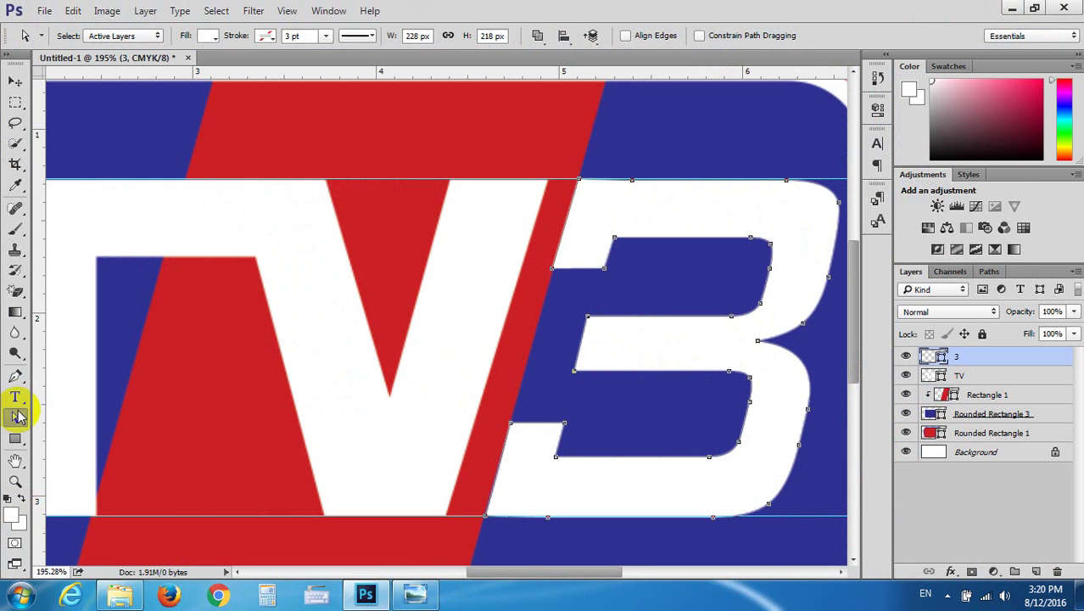
pyautogui.click(15, 376)
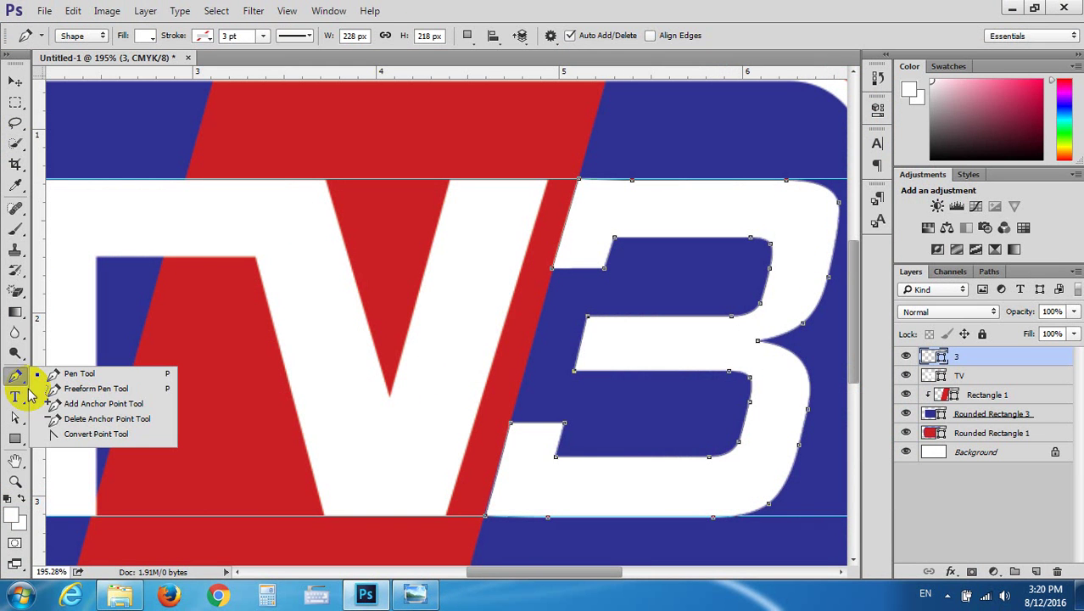
pyautogui.click(64, 419)
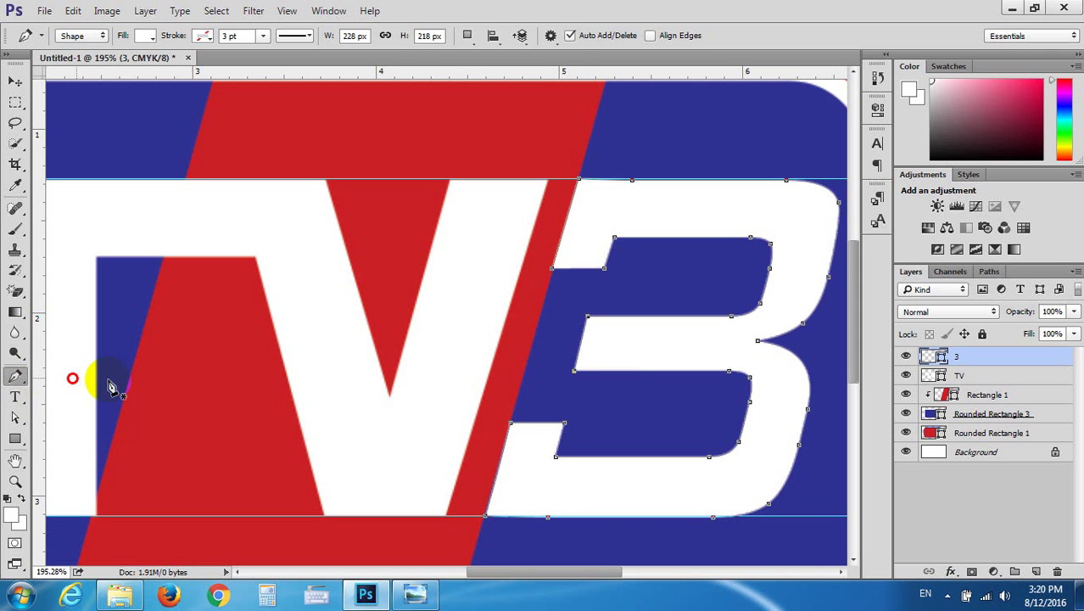
pyautogui.click(828, 280)
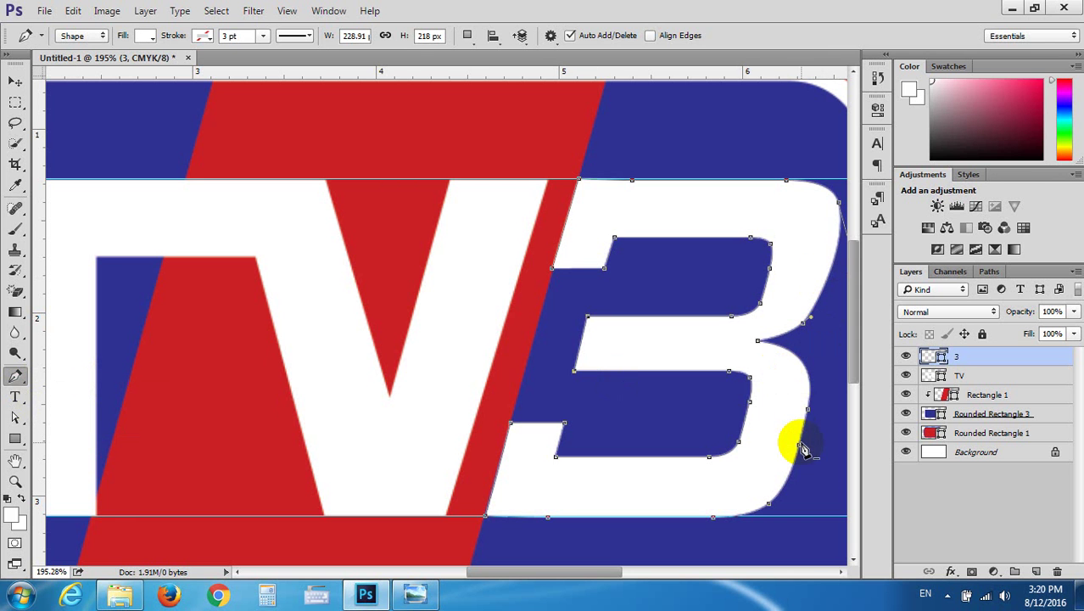
pyautogui.click(801, 446)
pyautogui.click(807, 409)
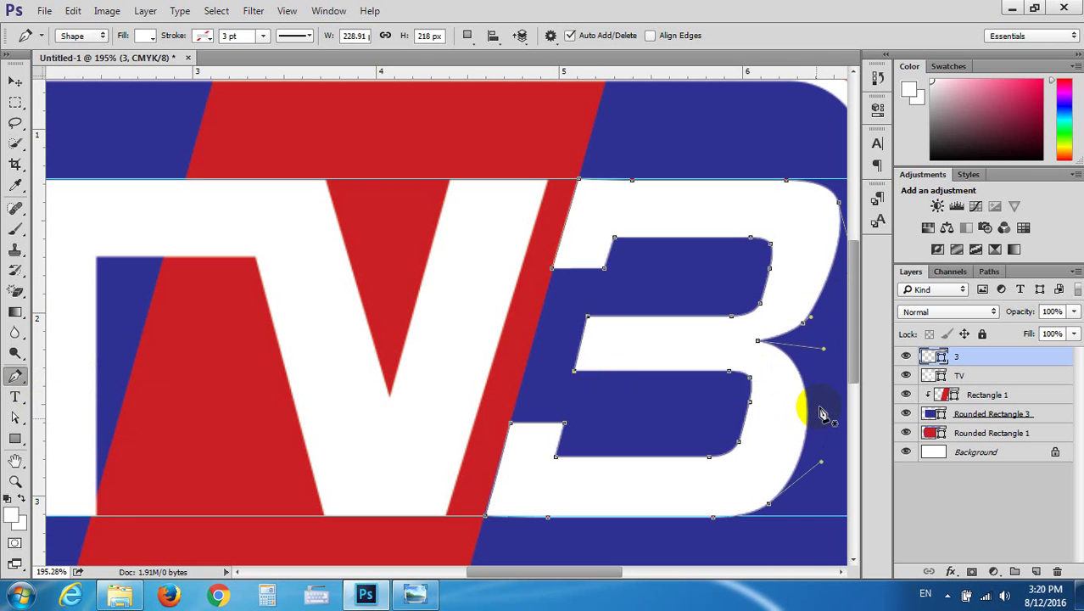
pyautogui.click(801, 323)
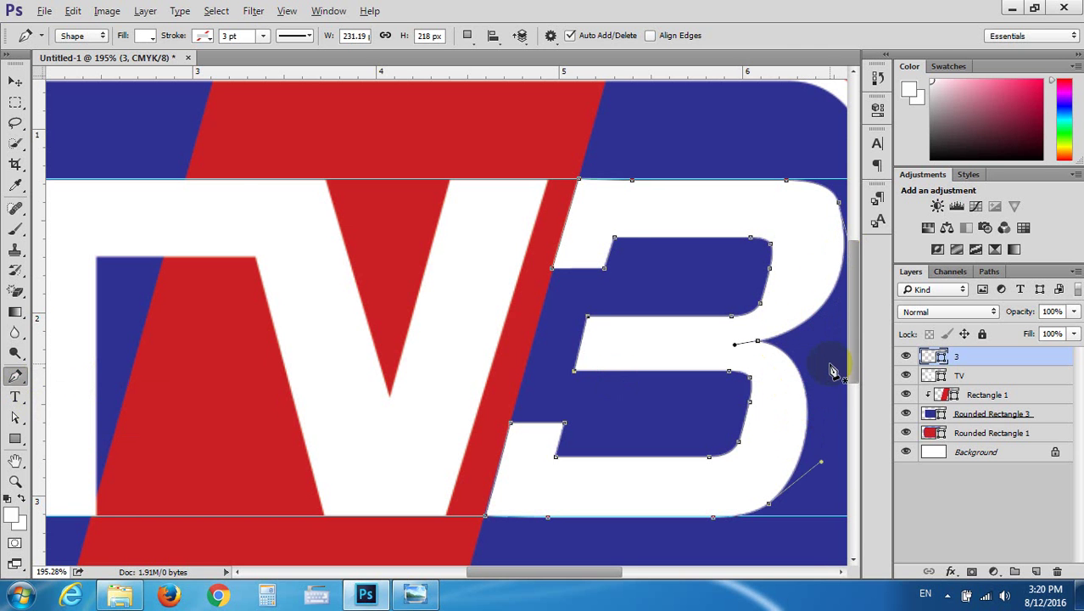
pyautogui.scroll(-3, 836, 370)
pyautogui.click(786, 295)
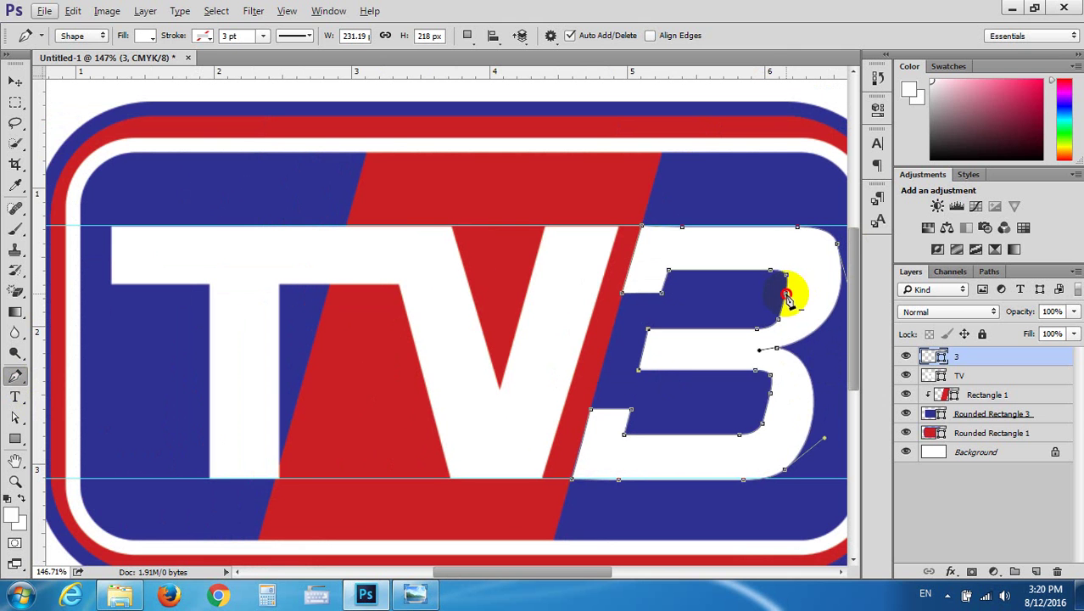
pyautogui.click(787, 275)
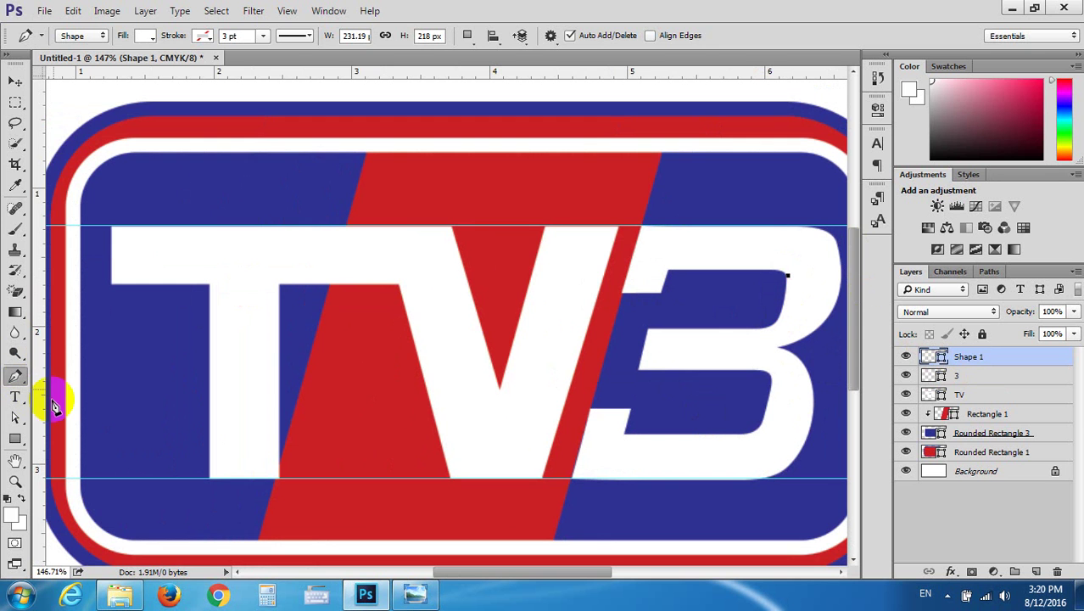
pyautogui.click(15, 416)
pyautogui.click(691, 262)
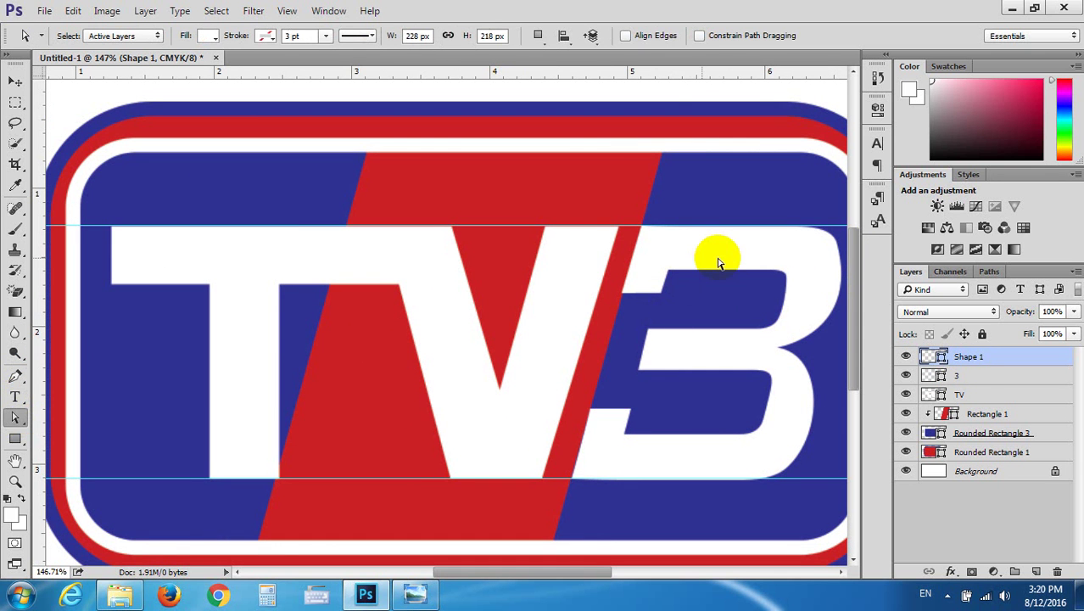
pyautogui.click(964, 358)
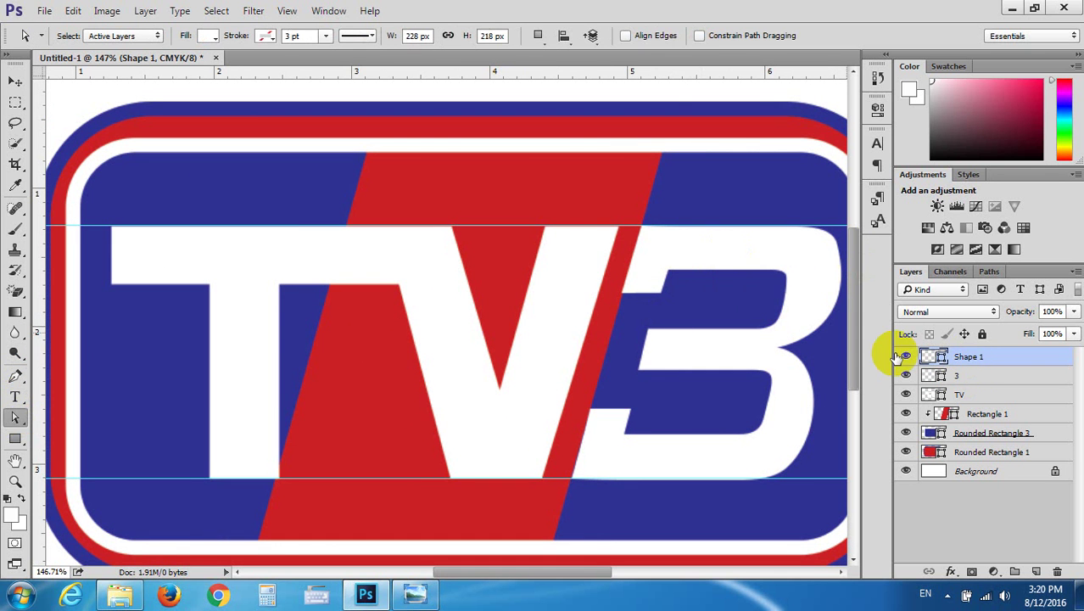
pyautogui.click(948, 378)
pyautogui.click(971, 360)
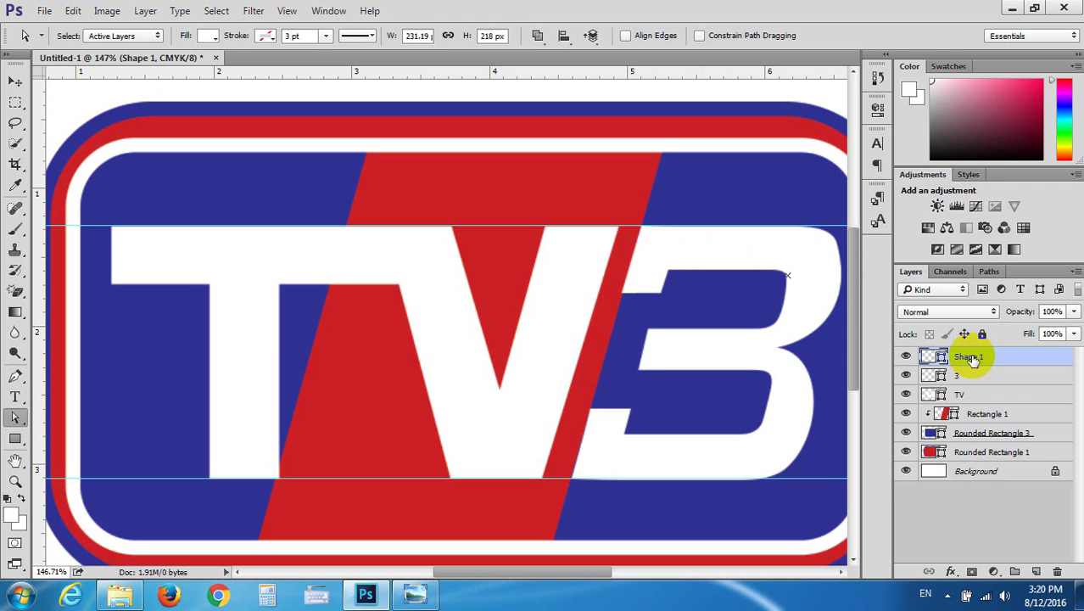
pyautogui.hotkey('ctrl', 'e')
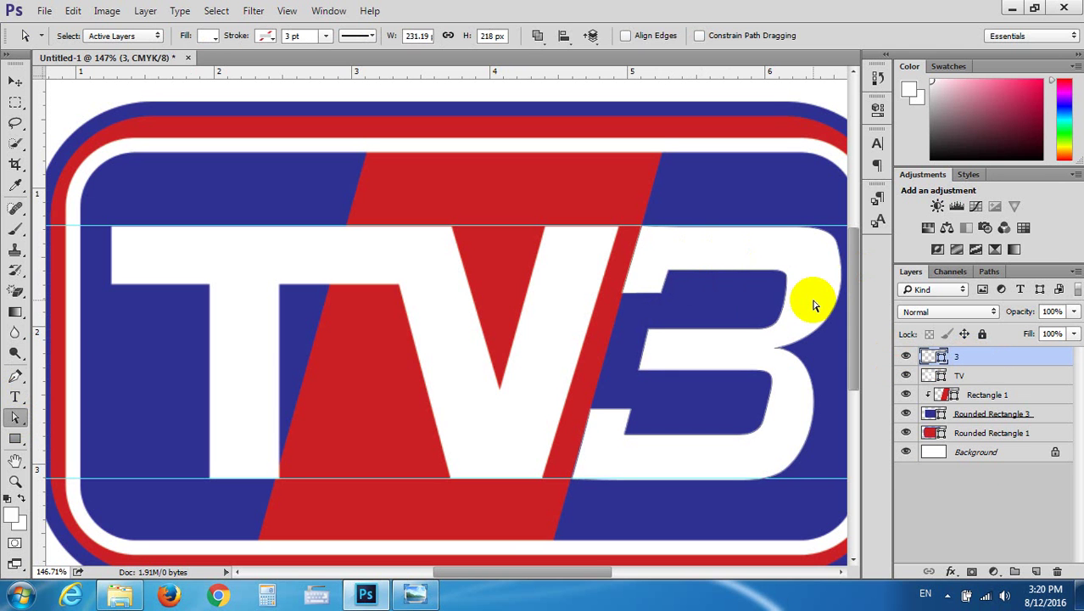
# Delete three surplus anchors from the 3's upper and lower inner curves
pyautogui.scroll(3, 653, 351)
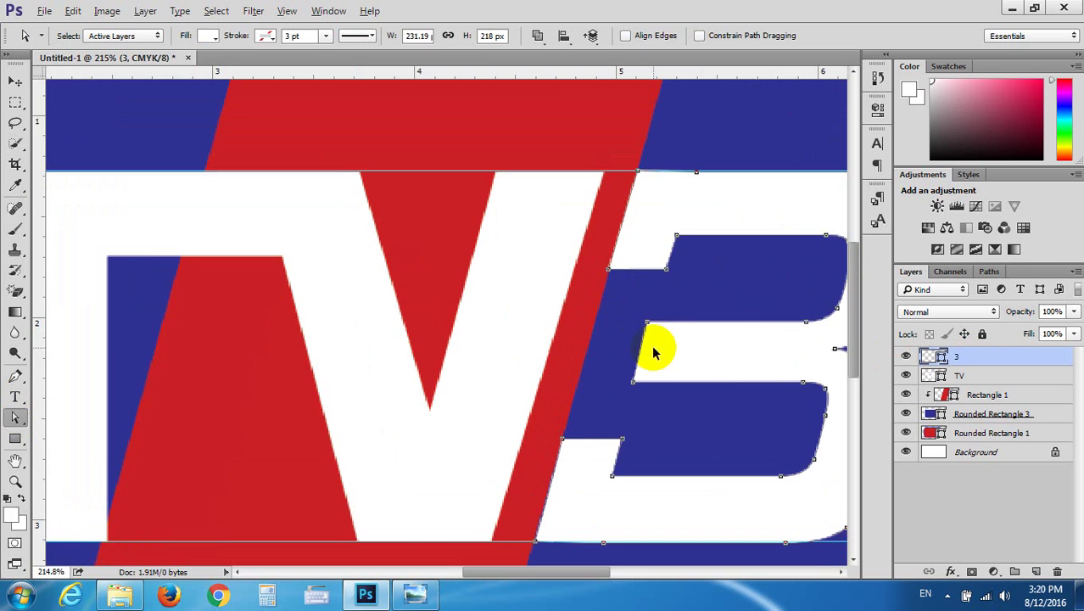
pyautogui.hscroll(5, 725, 355)
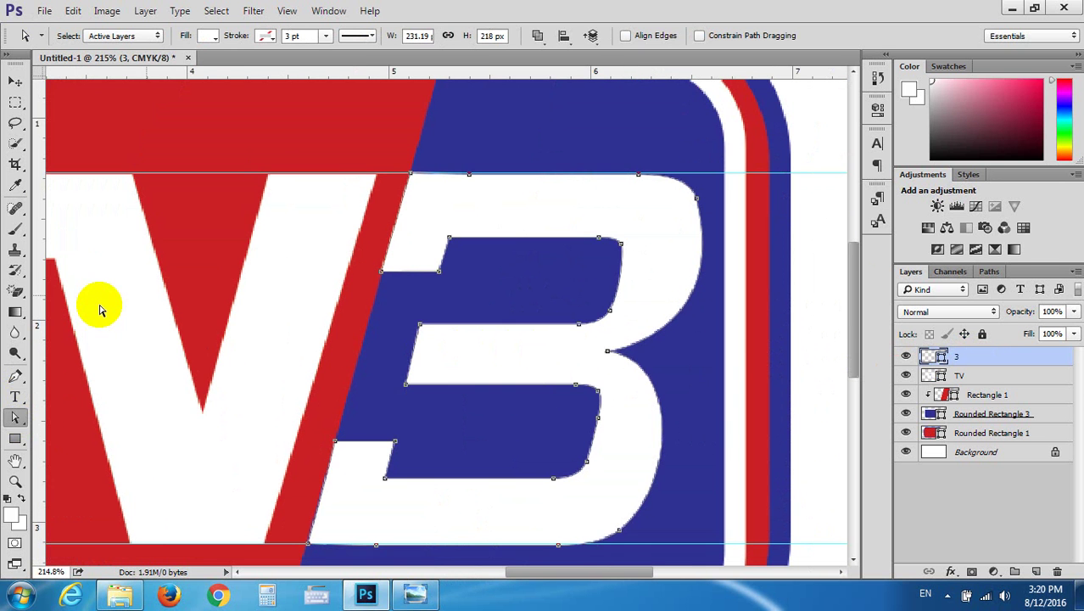
pyautogui.click(15, 377)
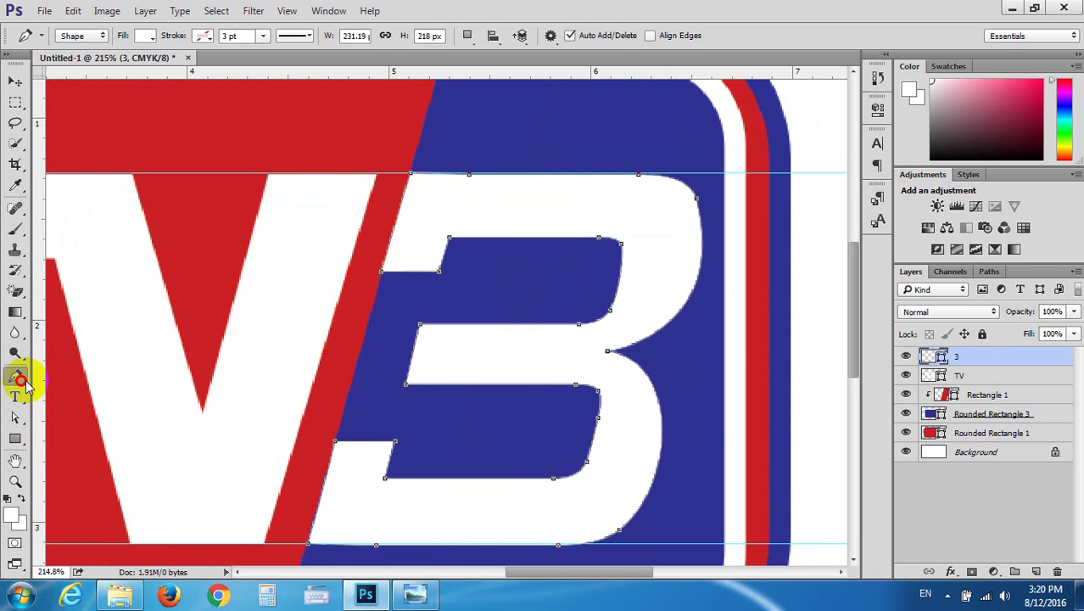
pyautogui.click(623, 247)
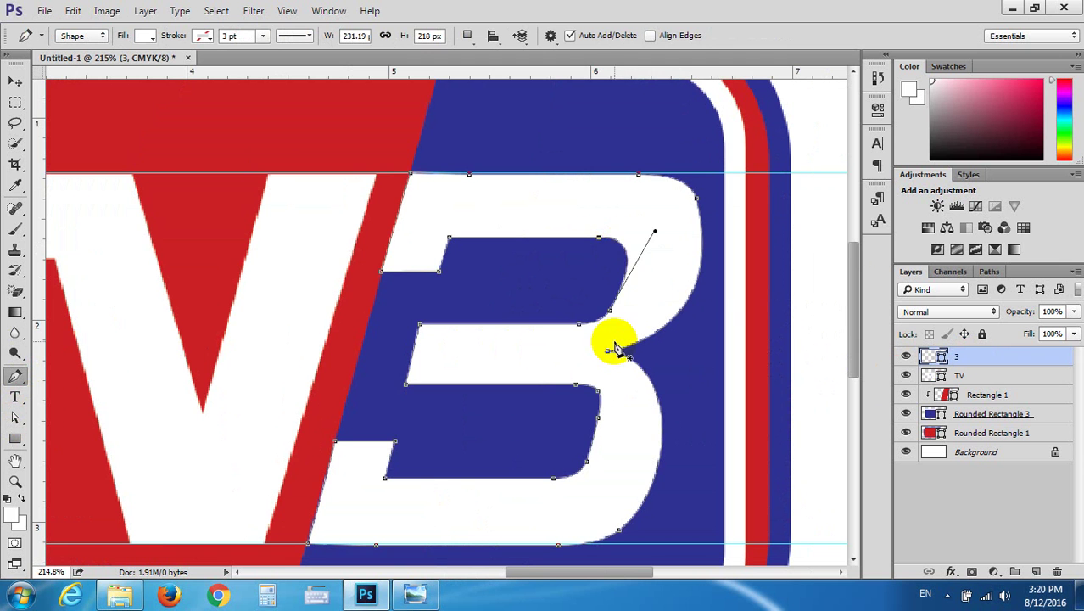
pyautogui.click(598, 417)
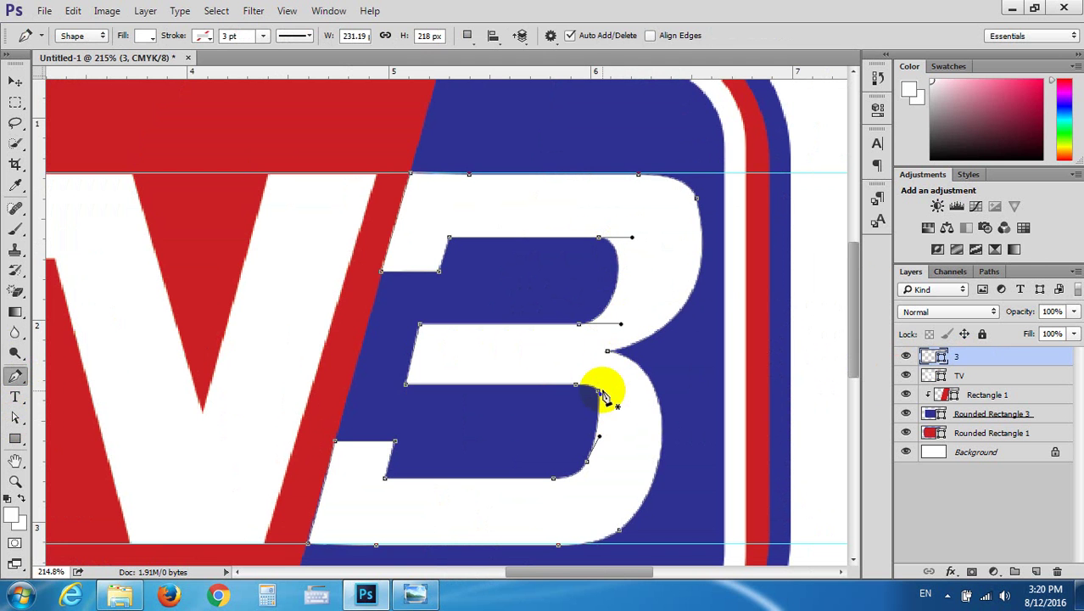
pyautogui.click(586, 463)
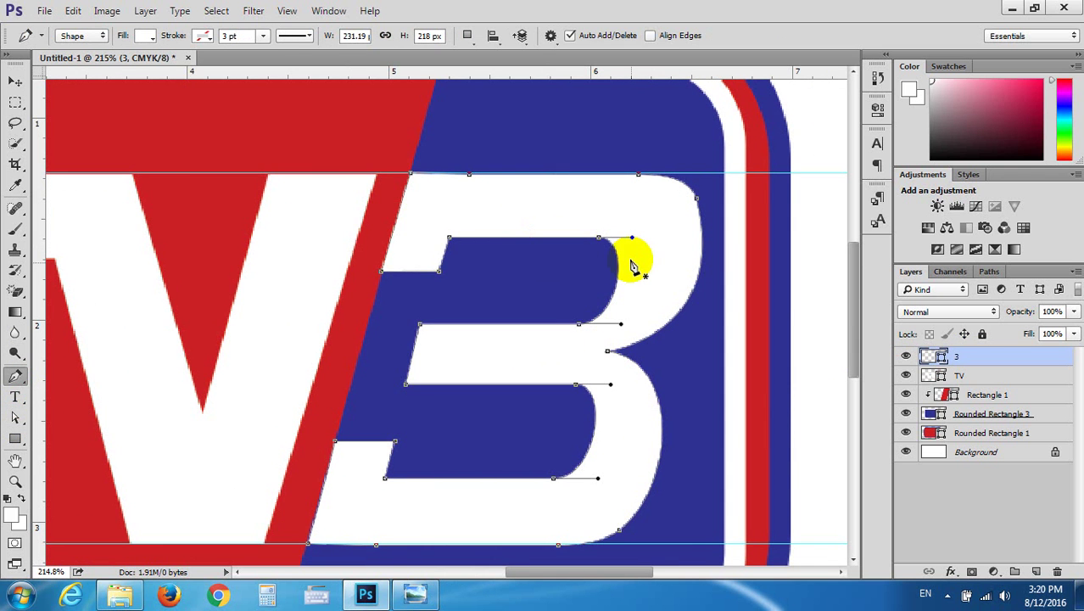
# Drag handles to round the 3's upper, middle and lower inner curves, comparing with the reference
pyautogui.click(16, 418)
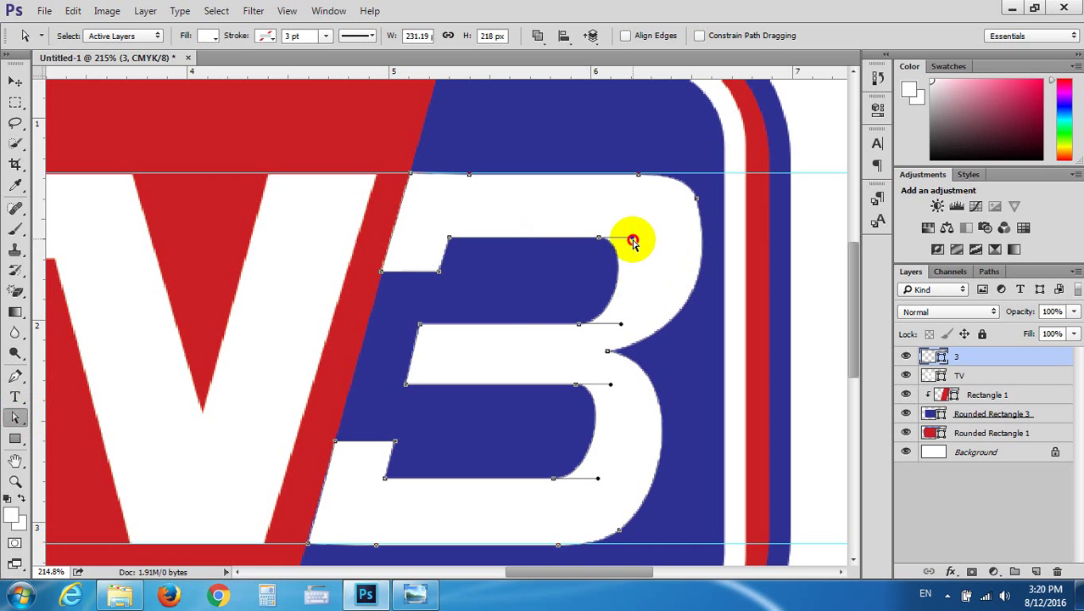
pyautogui.moveTo(632, 239); pyautogui.dragTo(624, 250)
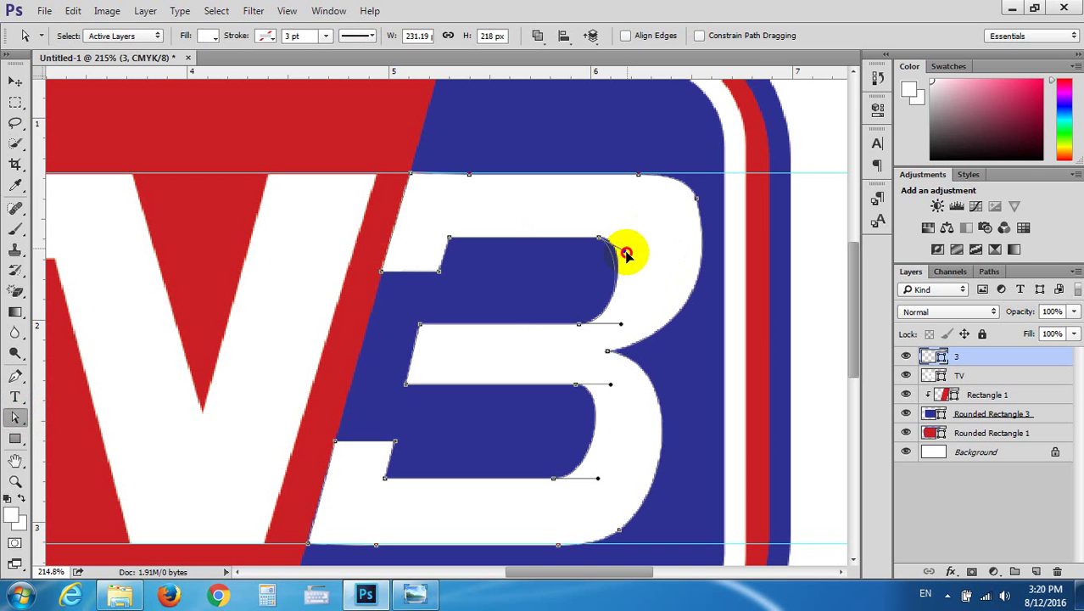
pyautogui.moveTo(623, 327); pyautogui.dragTo(624, 309)
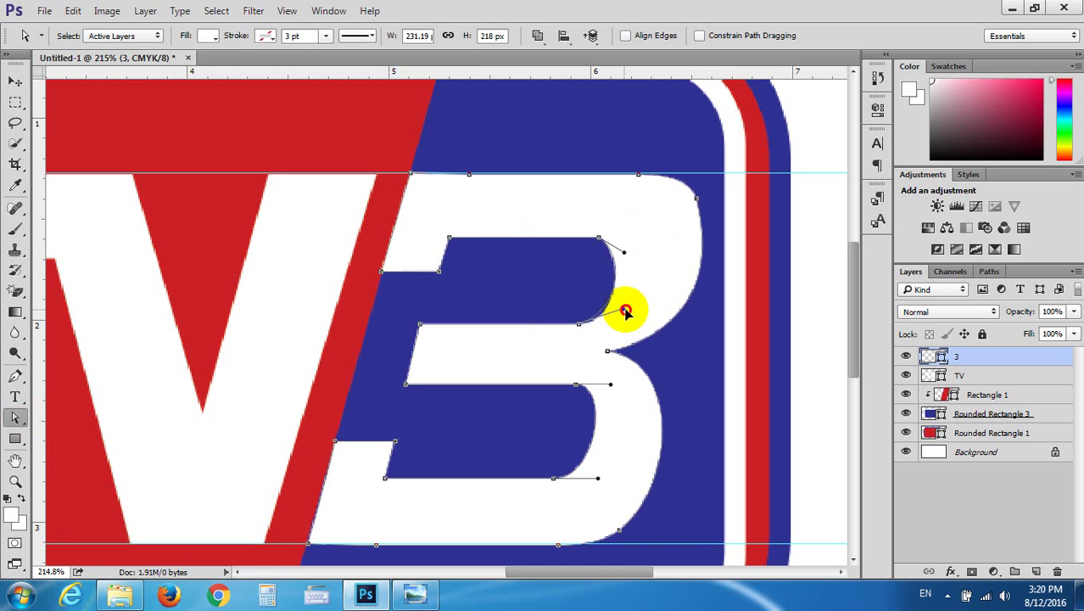
pyautogui.moveTo(624, 252); pyautogui.dragTo(624, 242)
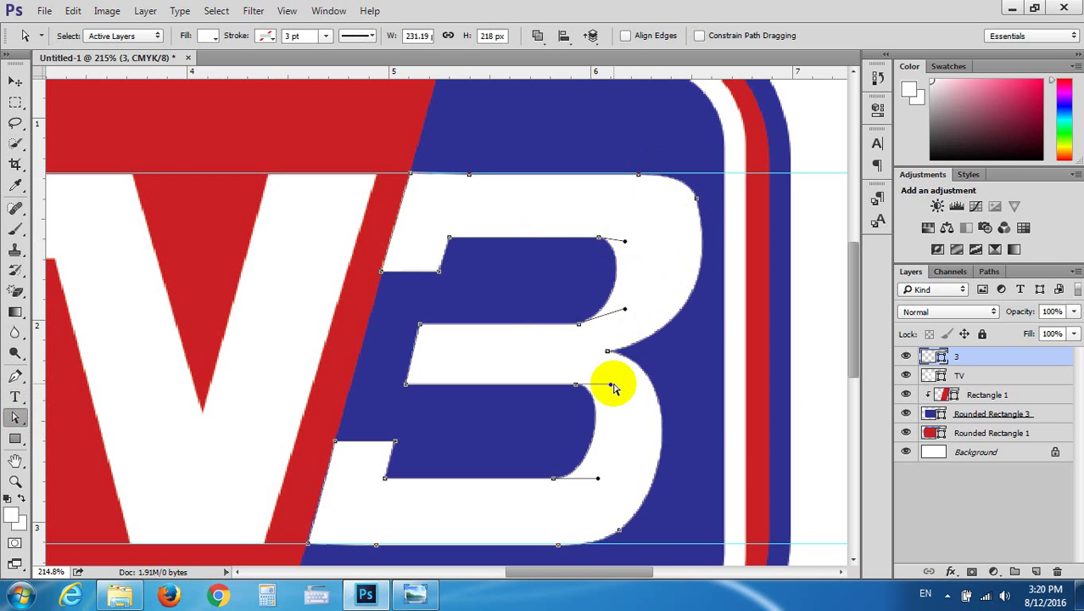
pyautogui.moveTo(609, 384); pyautogui.dragTo(604, 388)
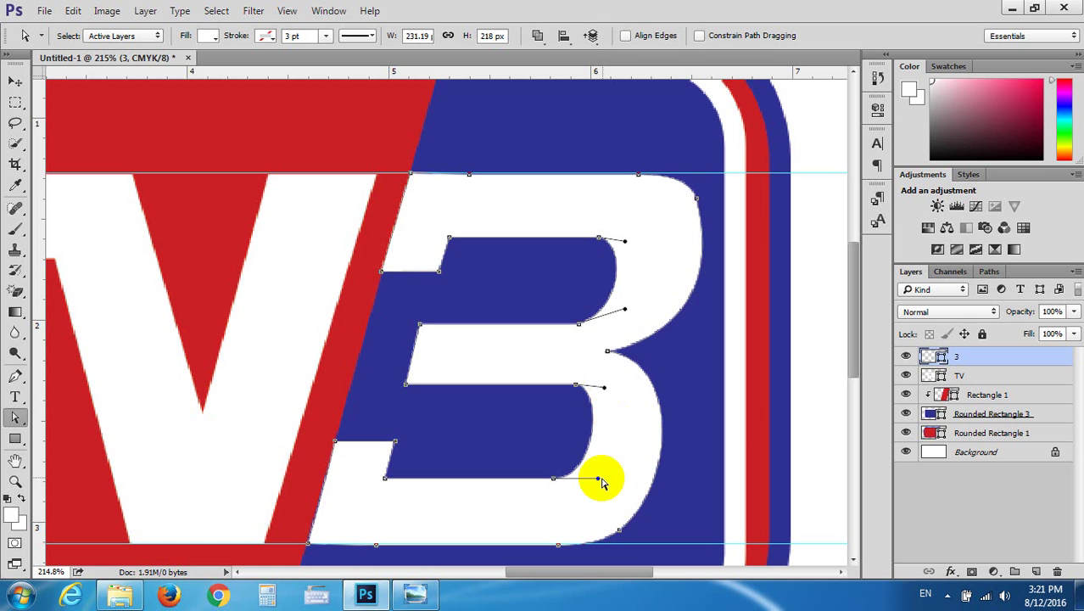
pyautogui.moveTo(597, 479); pyautogui.dragTo(593, 464)
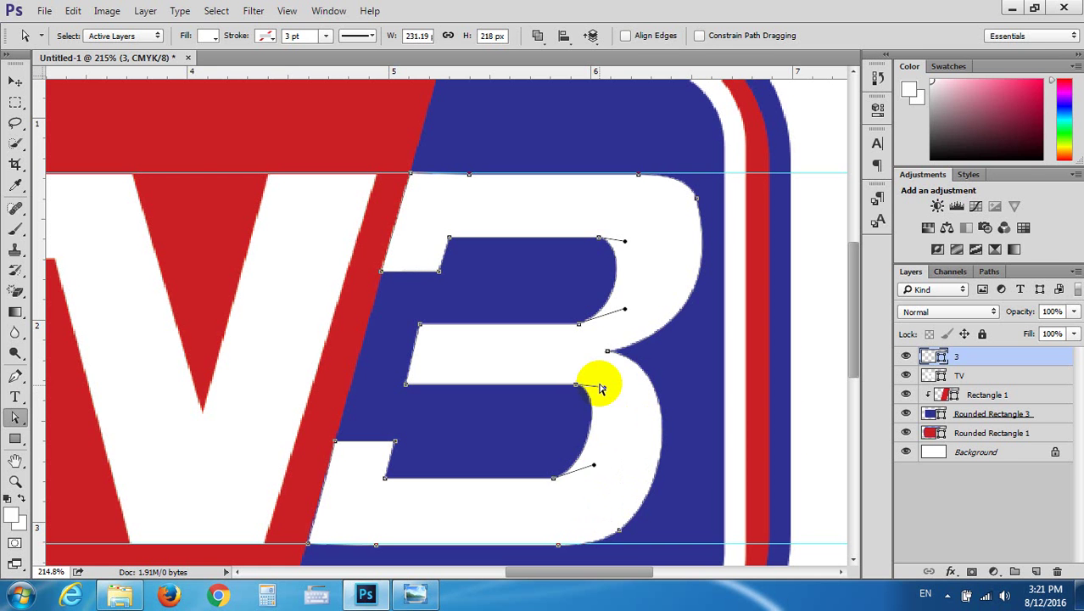
pyautogui.moveTo(603, 388); pyautogui.dragTo(604, 379)
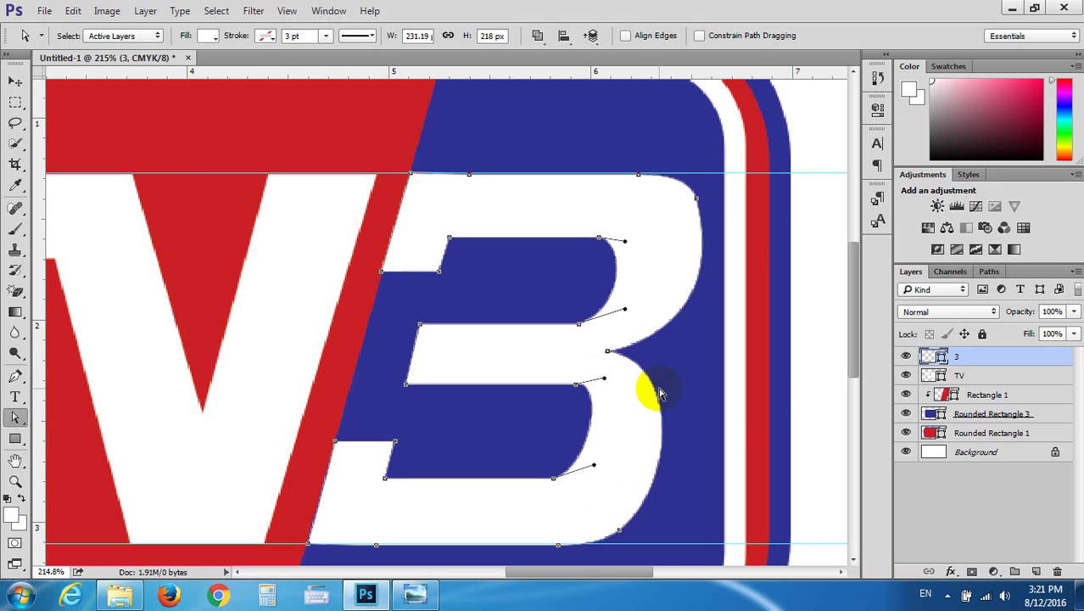
pyautogui.click(409, 597)
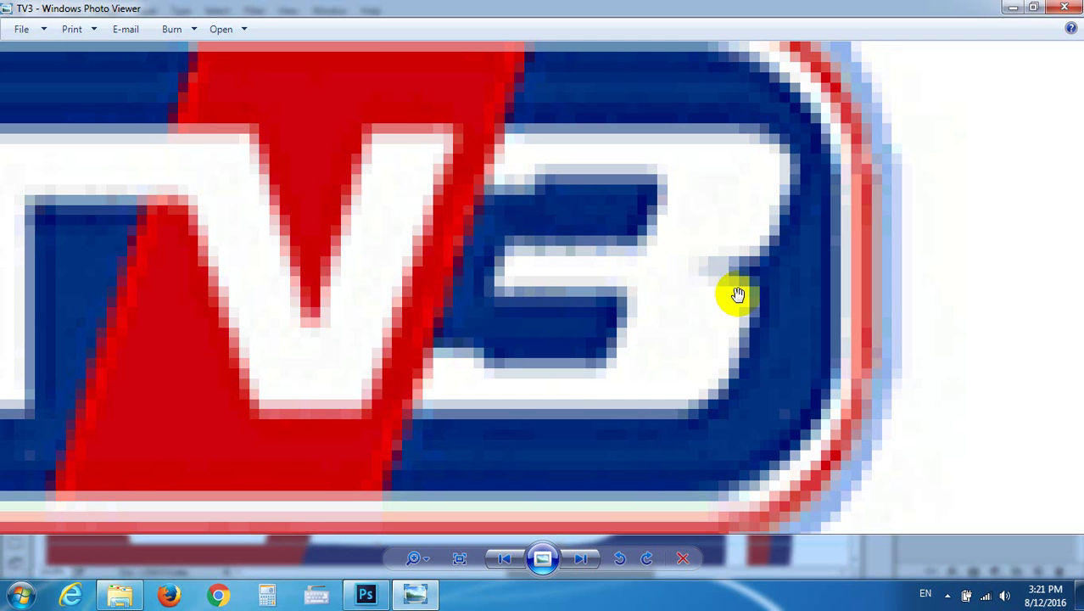
pyautogui.click(1012, 8)
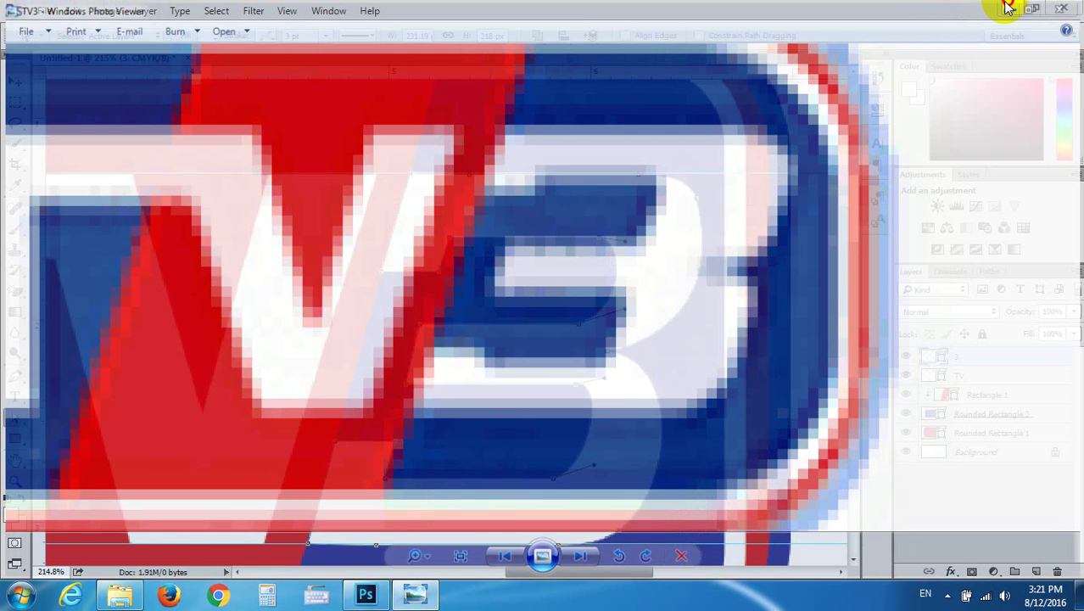
# Move the 3's middle joint right and round its top-right curve with one fewer anchor
pyautogui.click(607, 352)
pyautogui.moveTo(616, 359); pyautogui.dragTo(626, 370)
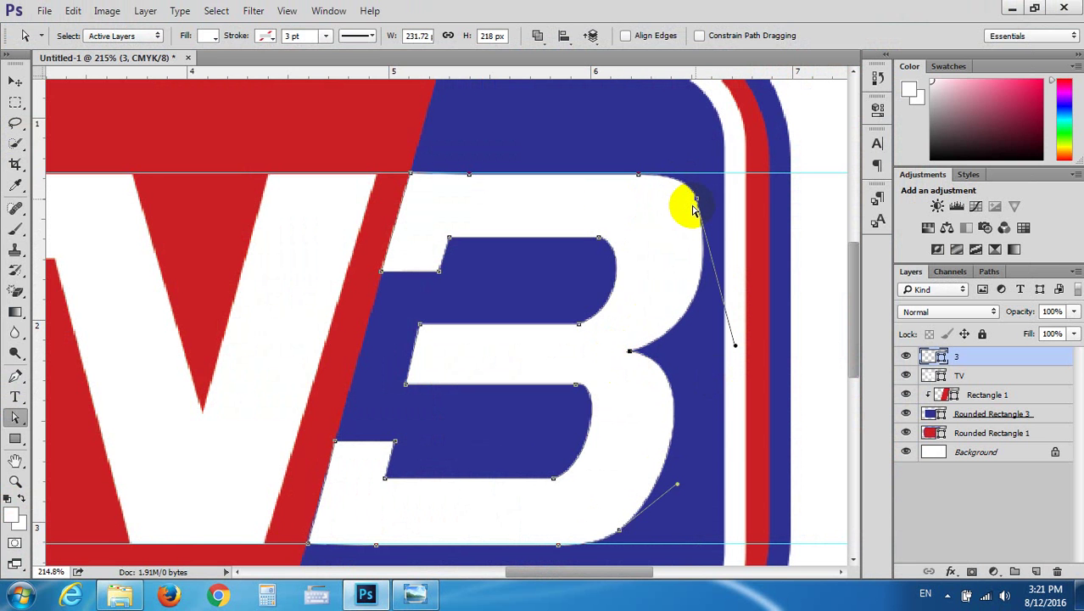
pyautogui.click(14, 382)
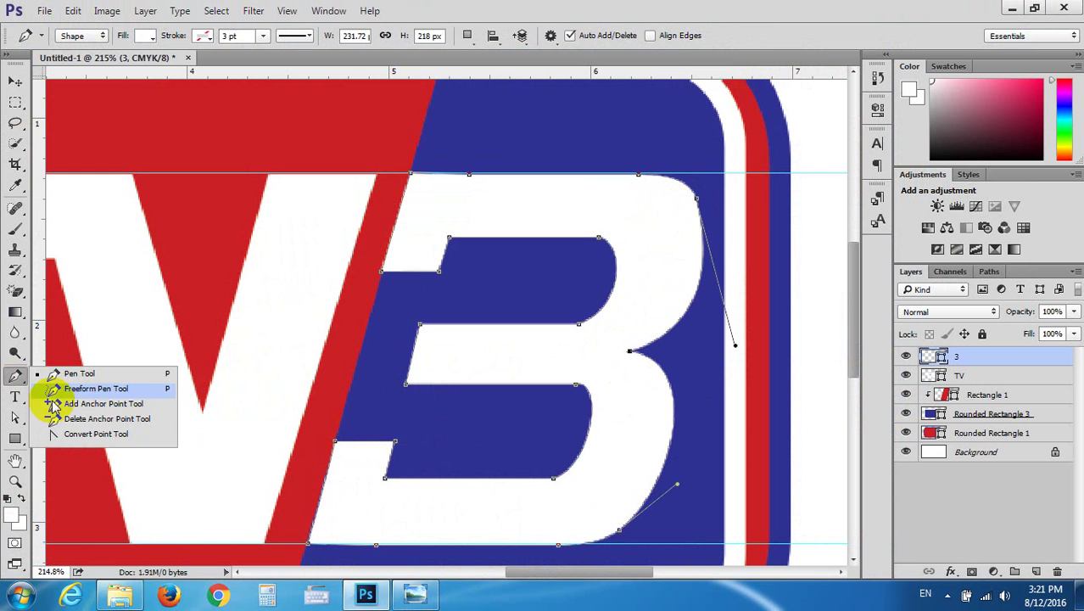
pyautogui.click(61, 373)
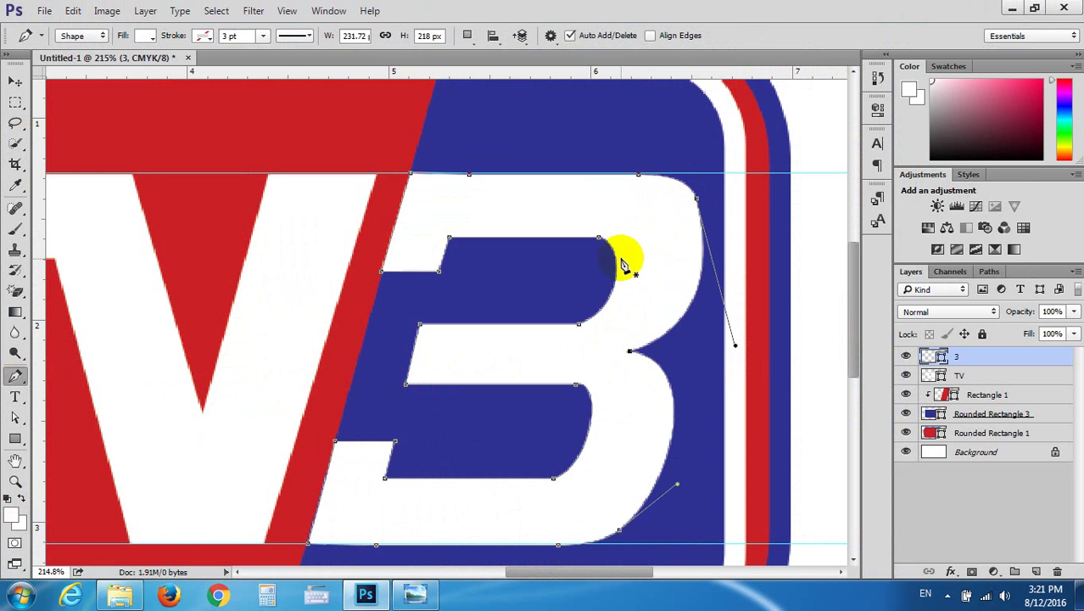
pyautogui.click(696, 199)
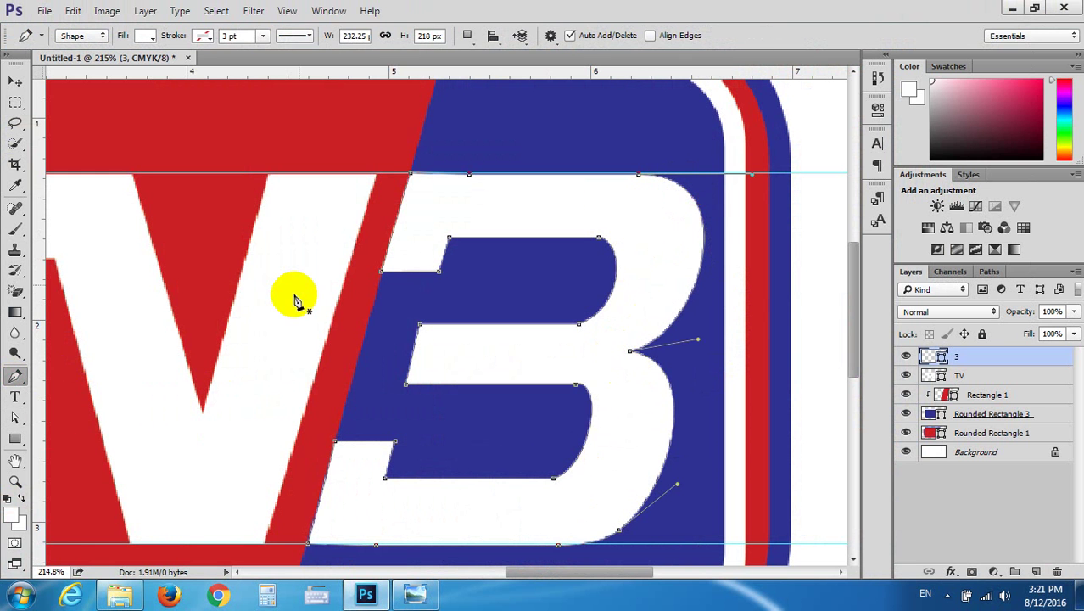
pyautogui.click(14, 417)
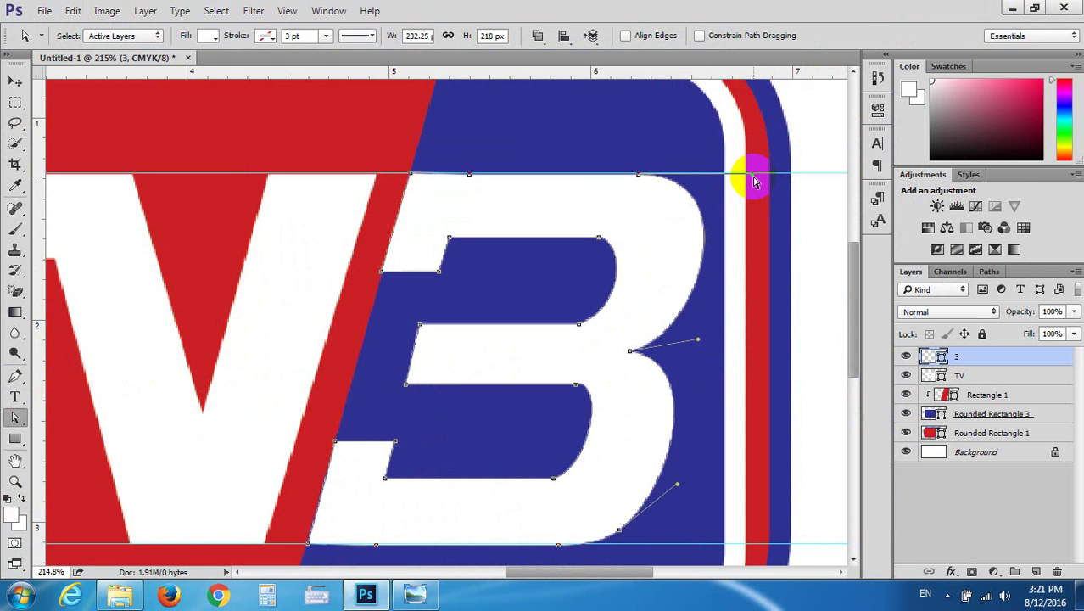
pyautogui.moveTo(754, 178); pyautogui.dragTo(755, 181)
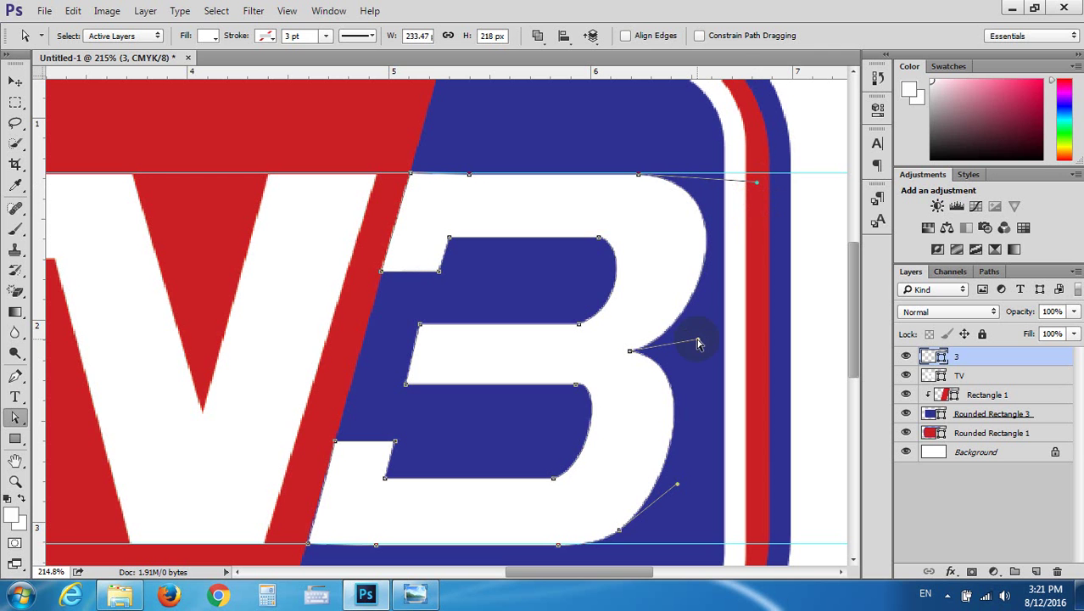
pyautogui.moveTo(697, 341); pyautogui.dragTo(697, 350)
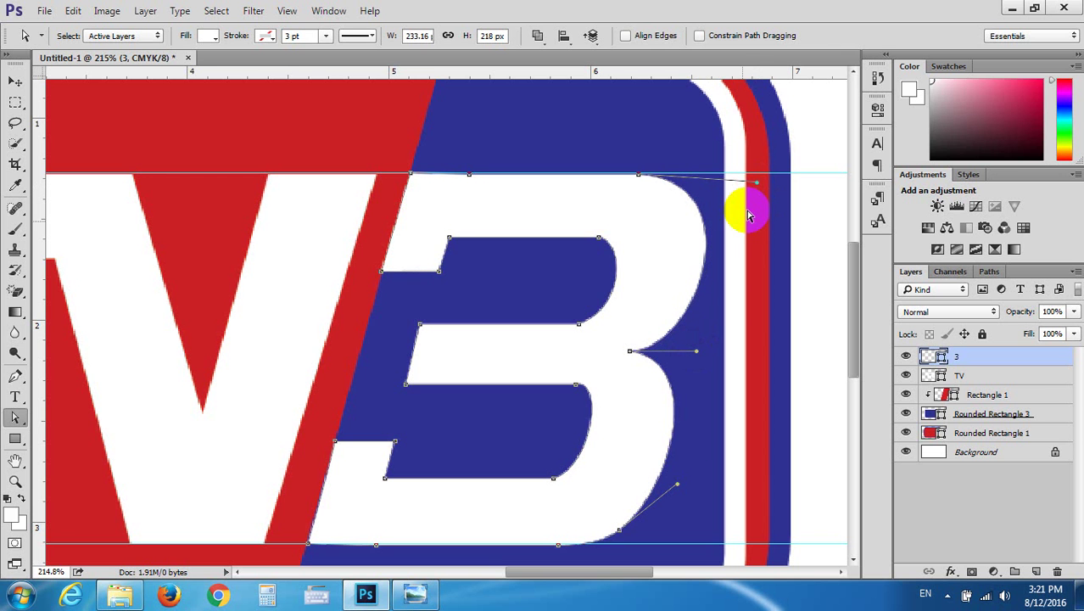
pyautogui.moveTo(756, 181); pyautogui.dragTo(748, 192)
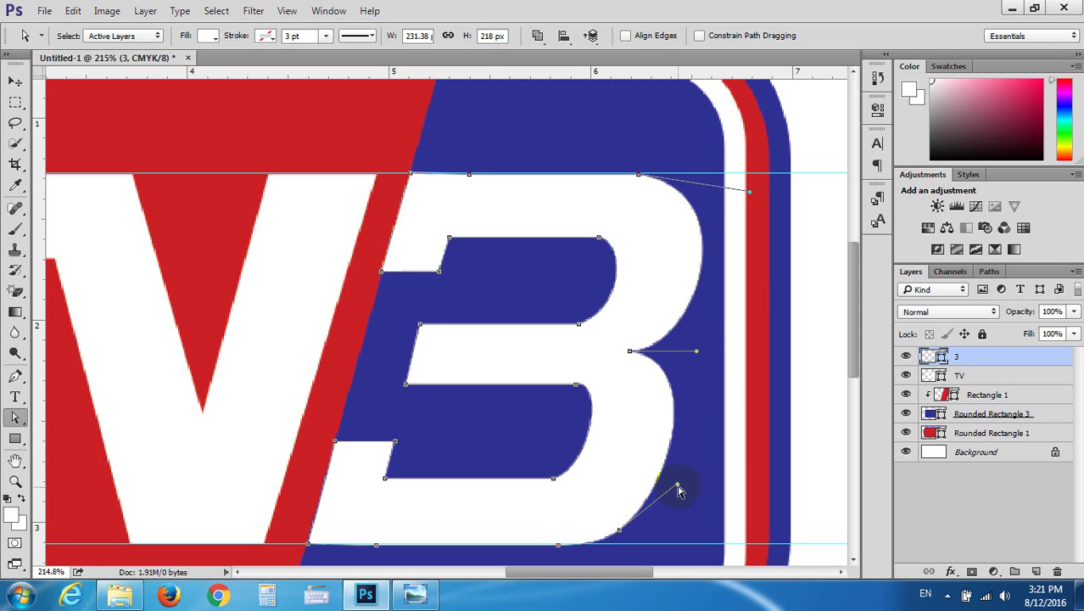
# Delete the extra bottom anchor and drag handles to smooth the 3's lower-right curve
pyautogui.click(619, 531)
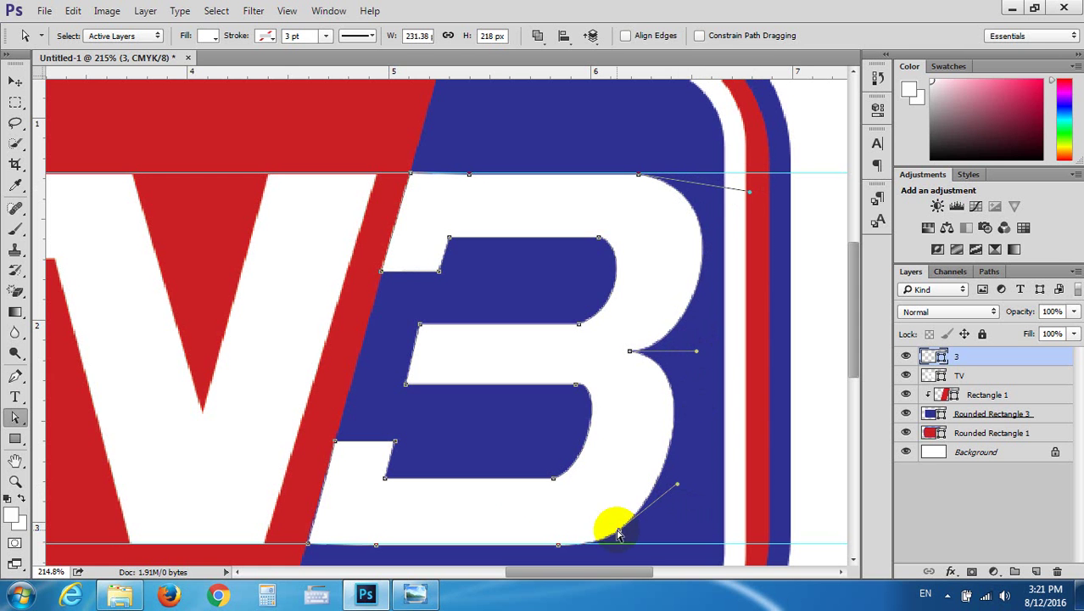
pyautogui.click(16, 375)
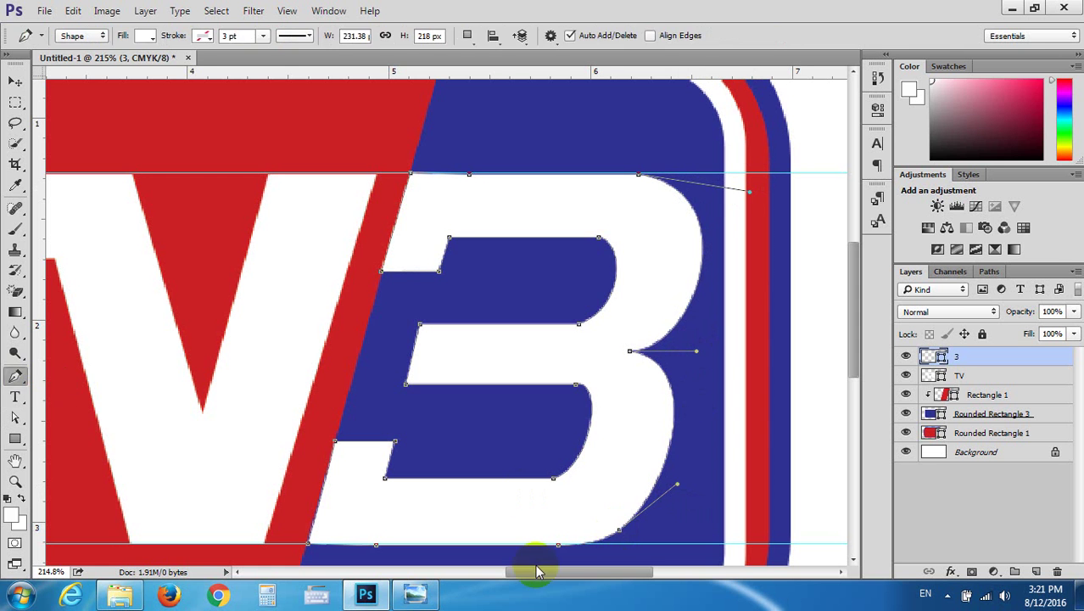
pyautogui.click(619, 528)
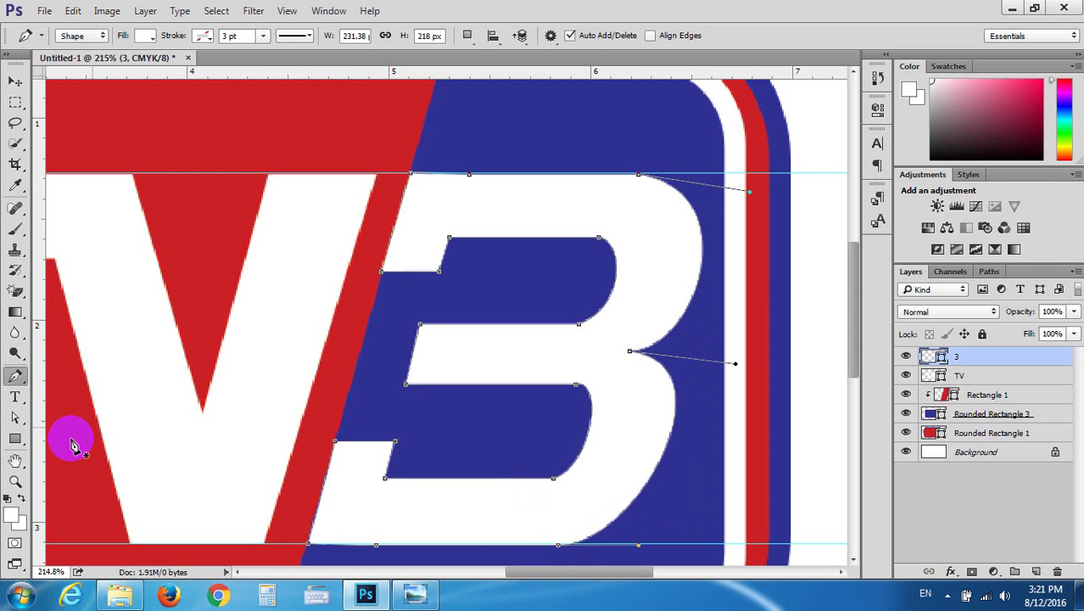
pyautogui.click(15, 417)
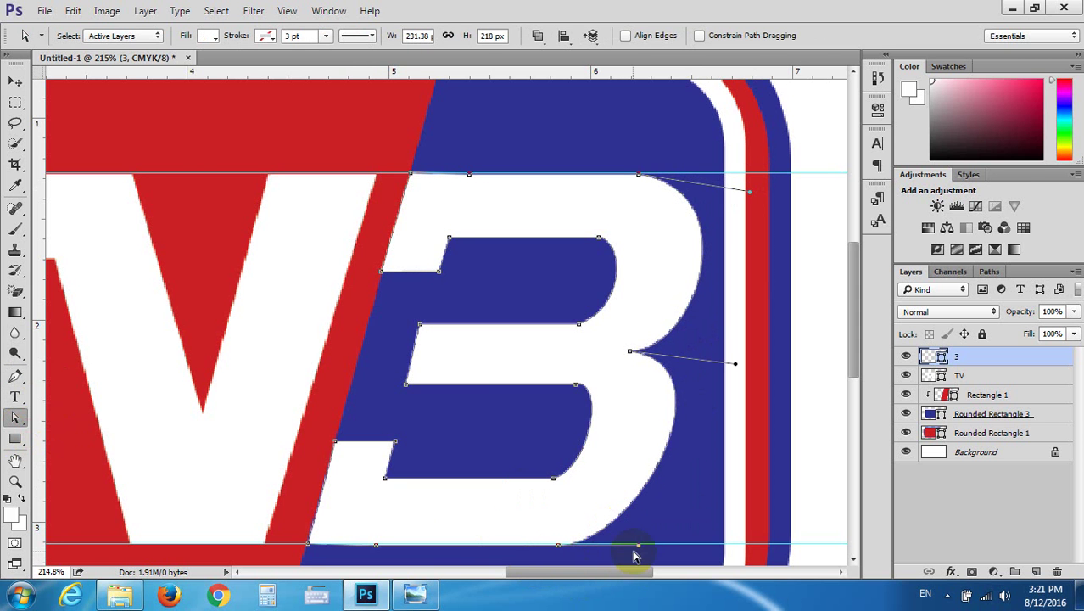
pyautogui.moveTo(638, 547); pyautogui.dragTo(658, 537)
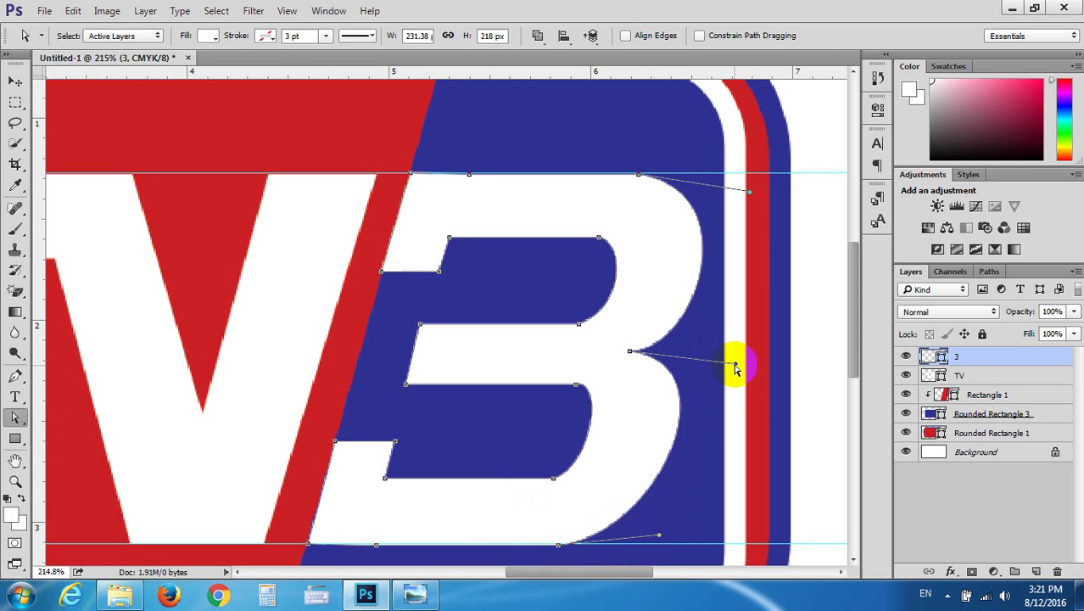
pyautogui.moveTo(735, 367); pyautogui.dragTo(719, 378)
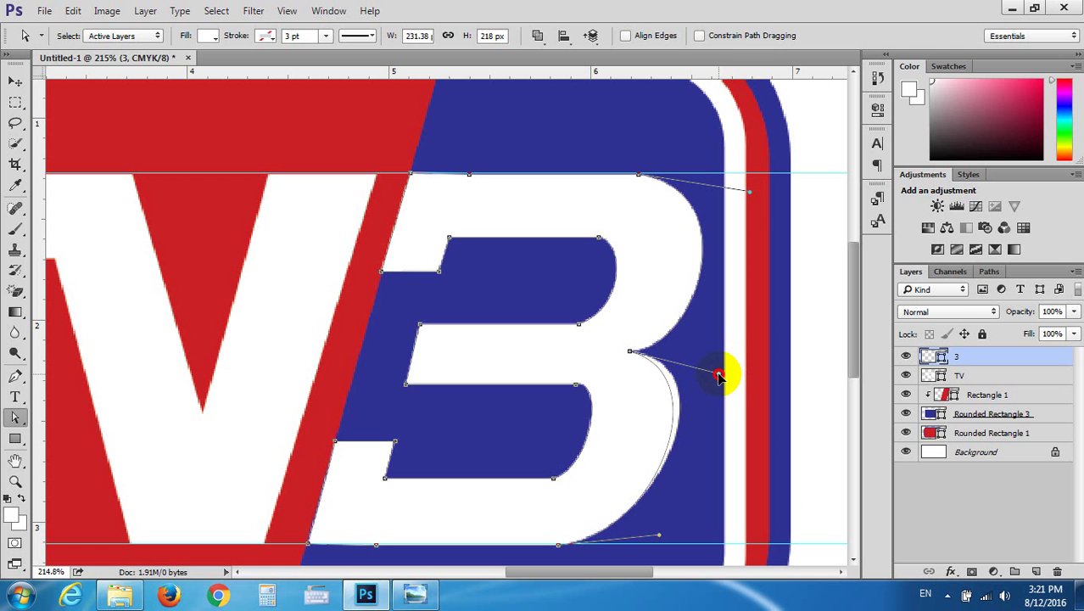
pyautogui.moveTo(718, 376); pyautogui.dragTo(726, 377)
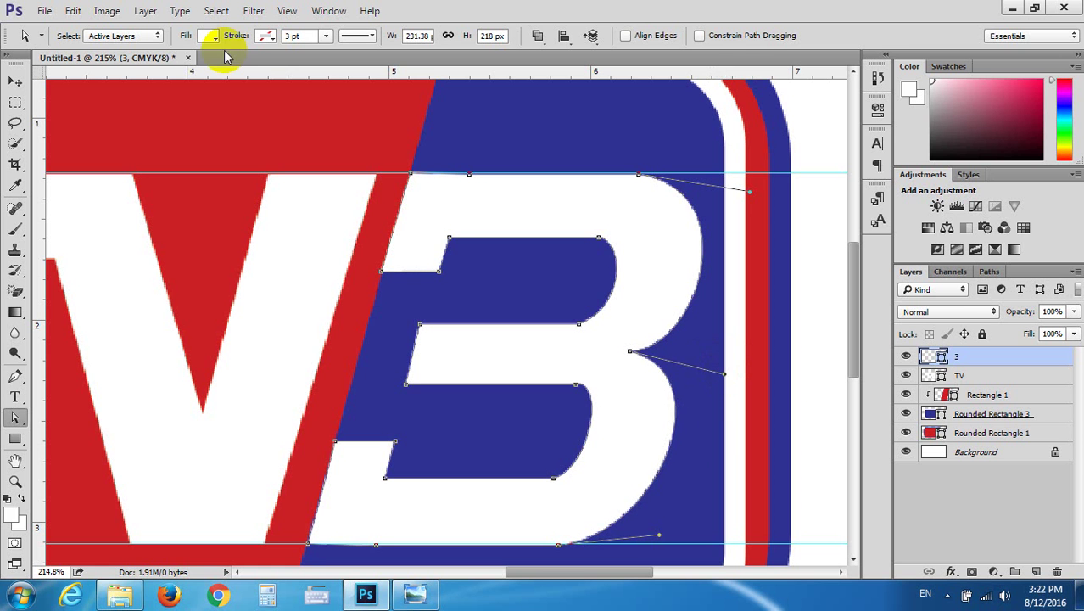
pyautogui.click(15, 81)
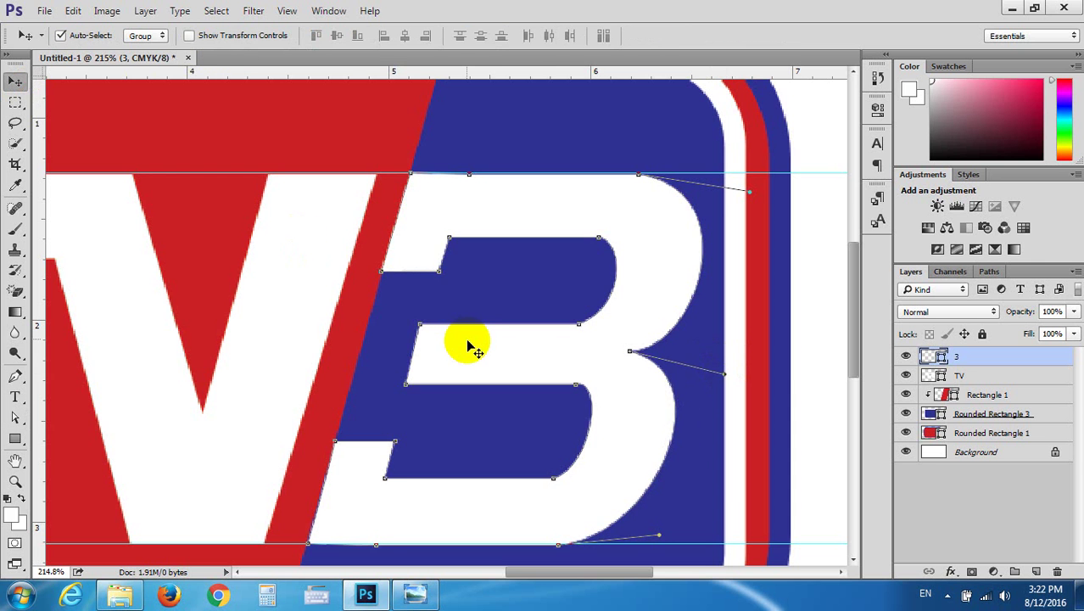
pyautogui.scroll(-5, 468, 341)
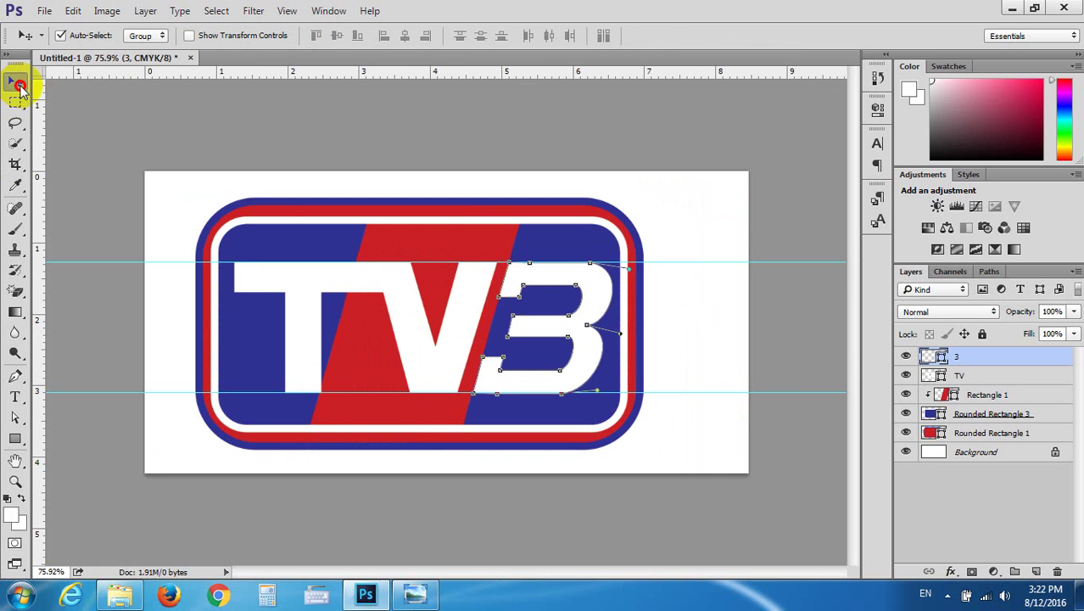
pyautogui.click(769, 216)
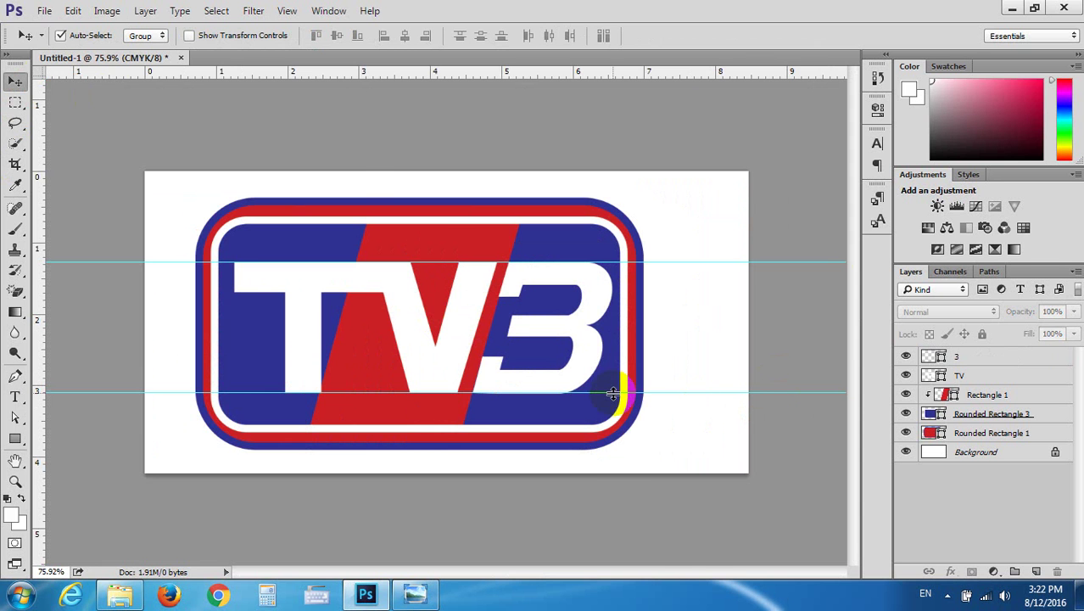
pyautogui.scroll(3, 612, 390)
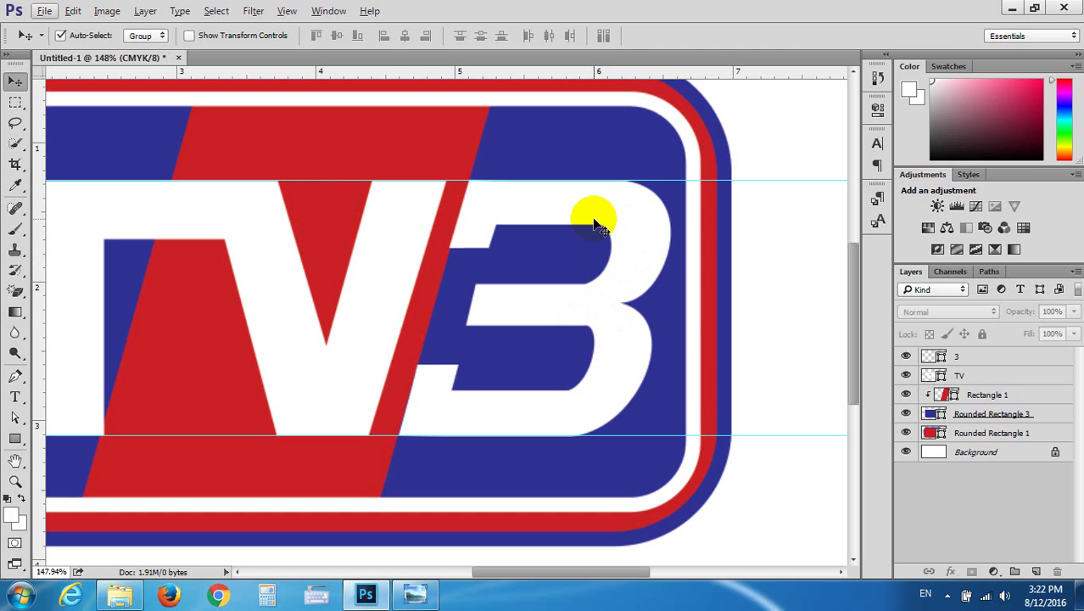
# Marquee the 3 layer's inner right anchors and nudge them left twice to thicken its right side
pyautogui.click(984, 357)
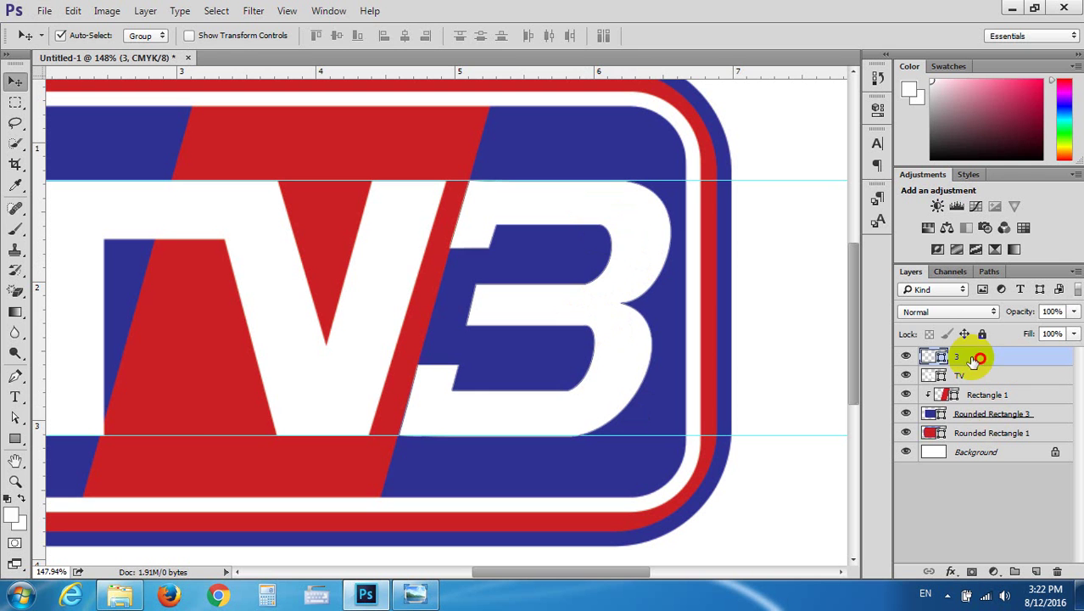
pyautogui.click(15, 416)
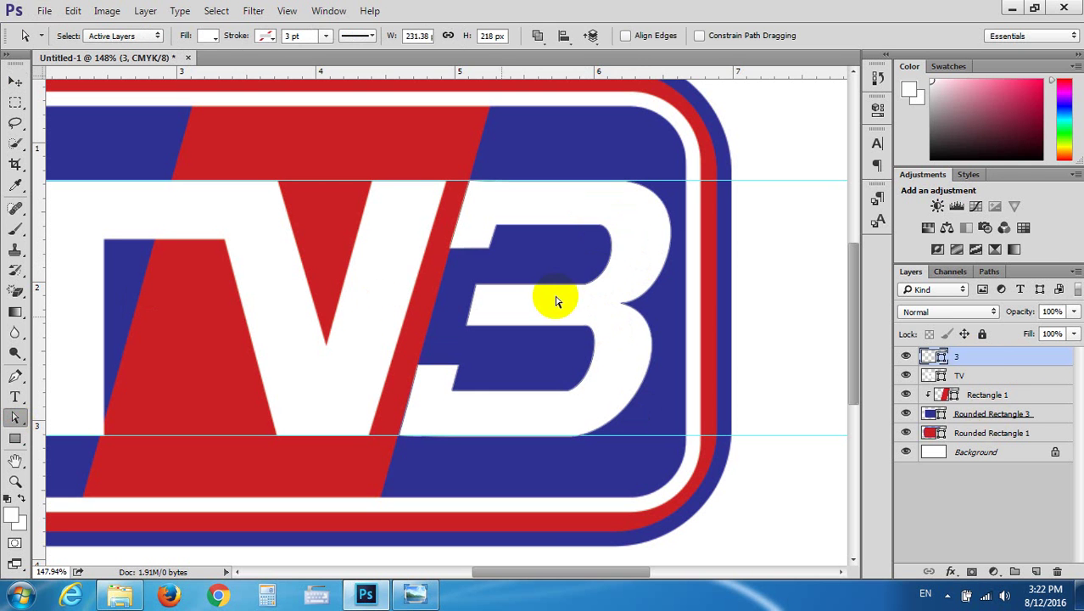
pyautogui.click(636, 272)
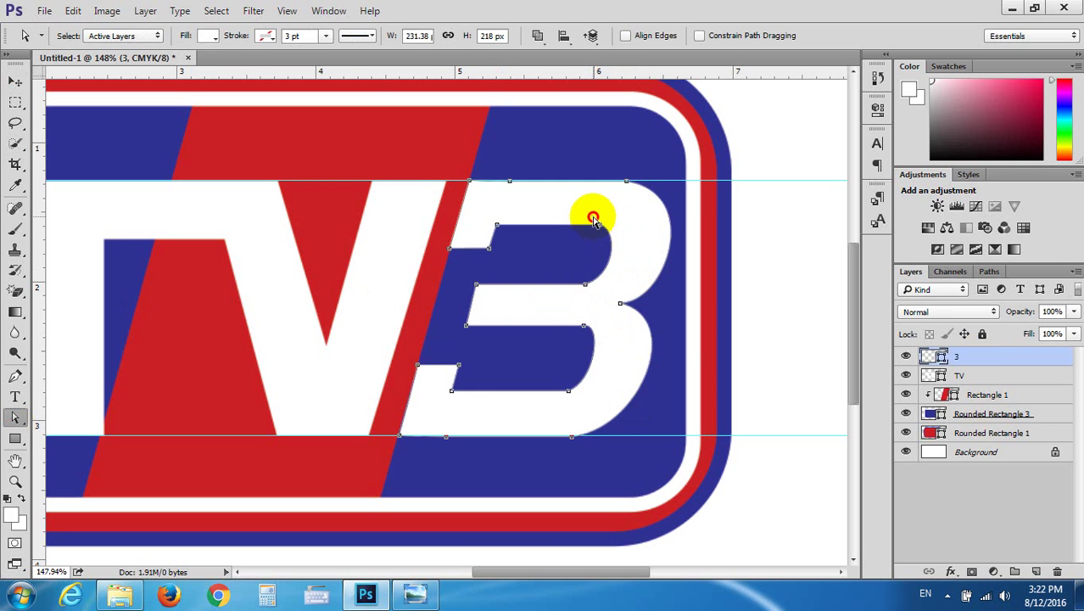
pyautogui.moveTo(557, 213)
pyautogui.mouseDown()
pyautogui.moveTo(616, 303)
pyautogui.moveTo(614, 421)
pyautogui.mouseUp()
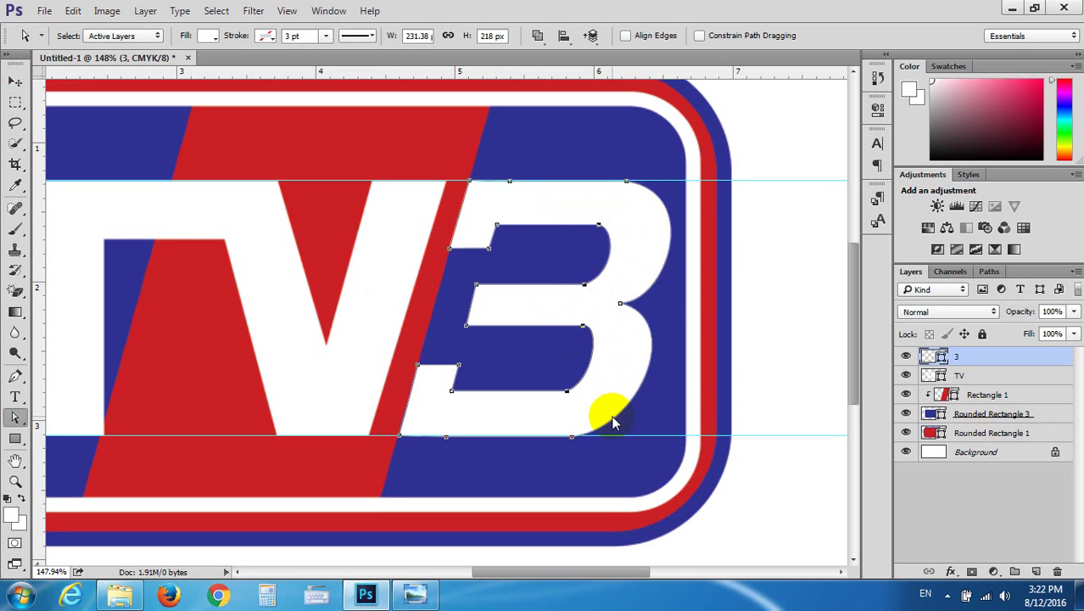
pyautogui.press('Left')
pyautogui.press('Left')
pyautogui.press('Left')
pyautogui.press('Left')
pyautogui.press('Left')
pyautogui.press('Left')
pyautogui.press('Left')
pyautogui.press('Left')
pyautogui.press('Left')
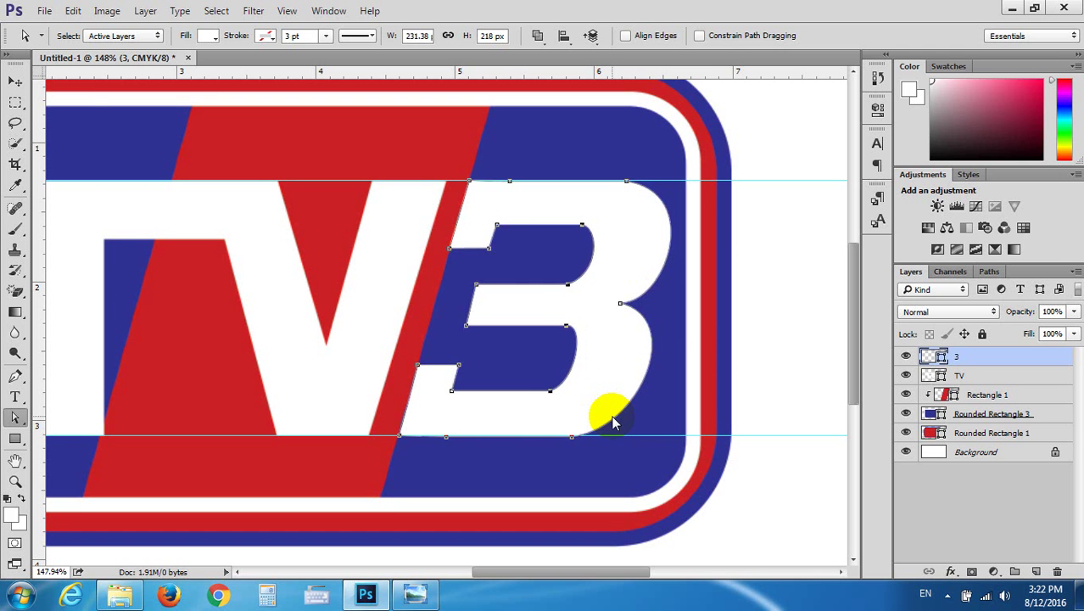
pyautogui.press('Left')
pyautogui.press('Left')
pyautogui.press('Left')
pyautogui.press('Left')
pyautogui.press('Left')
pyautogui.press('Left')
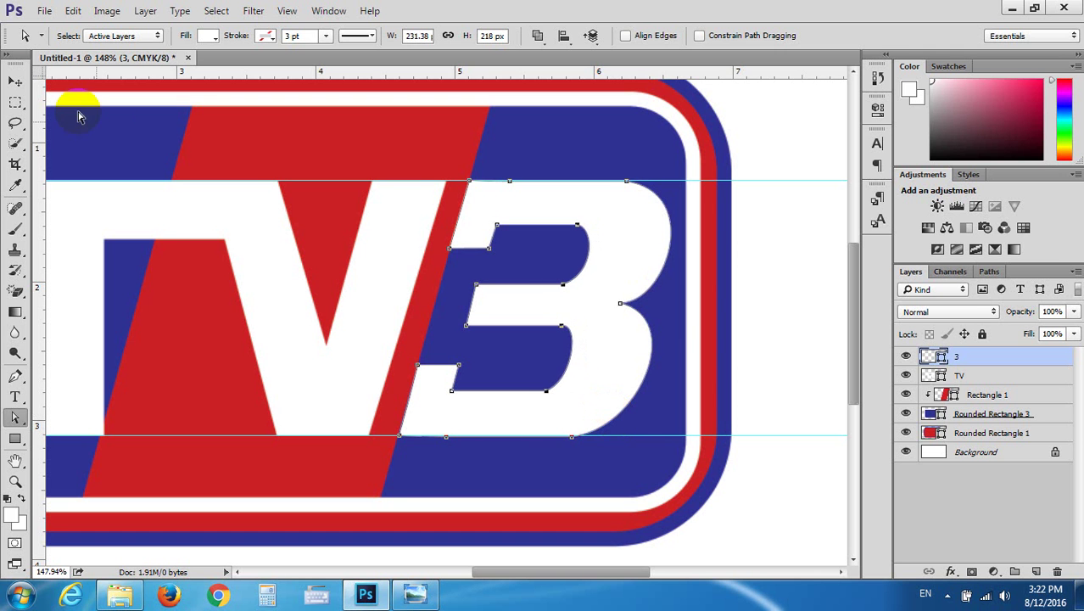
pyautogui.click(15, 82)
# Group the logo layers from 3 down to Rounded Rectangle 1 into Group 1
pyautogui.scroll(-2, 754, 331)
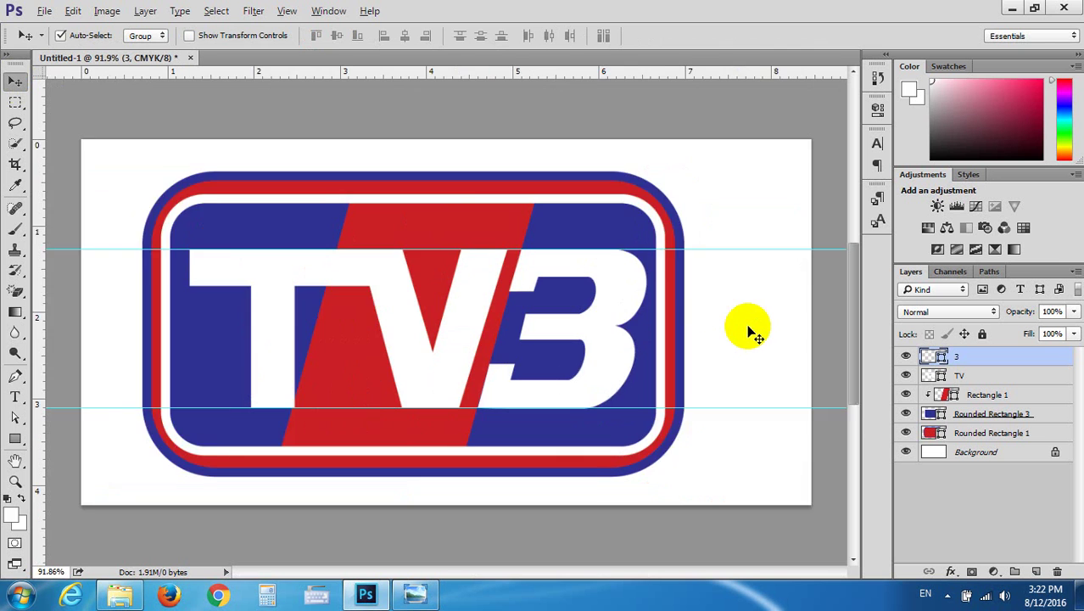
pyautogui.scroll(-2, 749, 331)
pyautogui.press('alt')
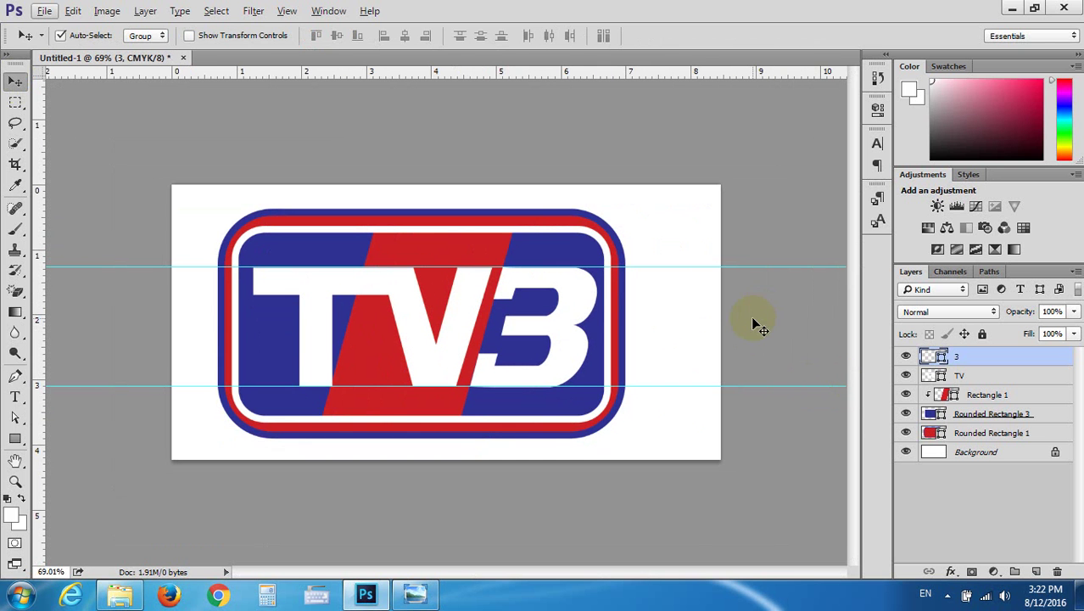
pyautogui.click(14, 82)
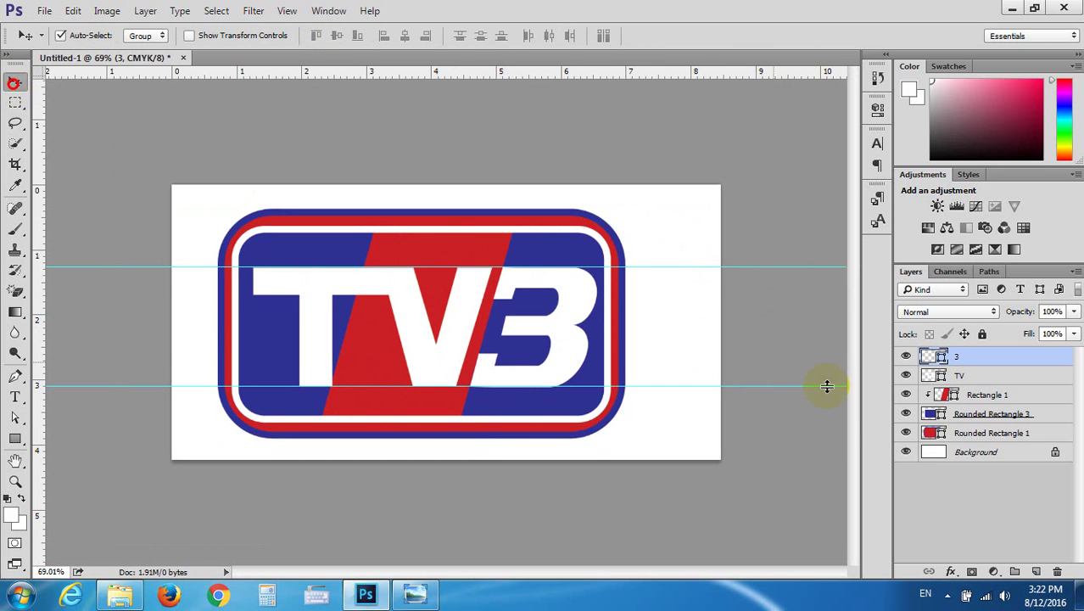
pyautogui.click(933, 432)
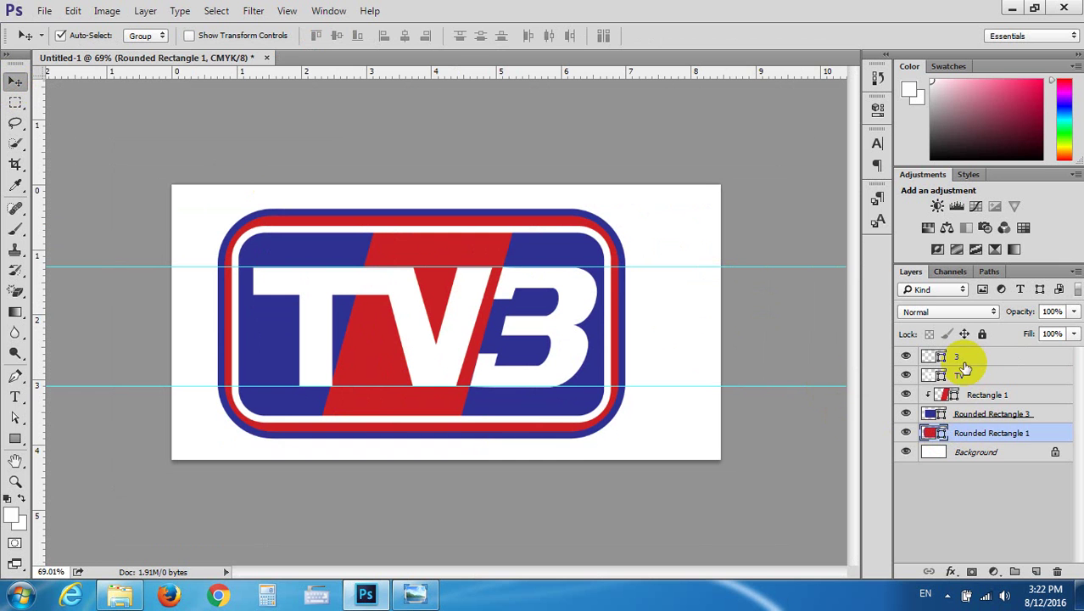
pyautogui.keyDown('shift'); pyautogui.click(963, 362); pyautogui.keyUp('shift')
pyautogui.hotkey('ctrl', 'g')
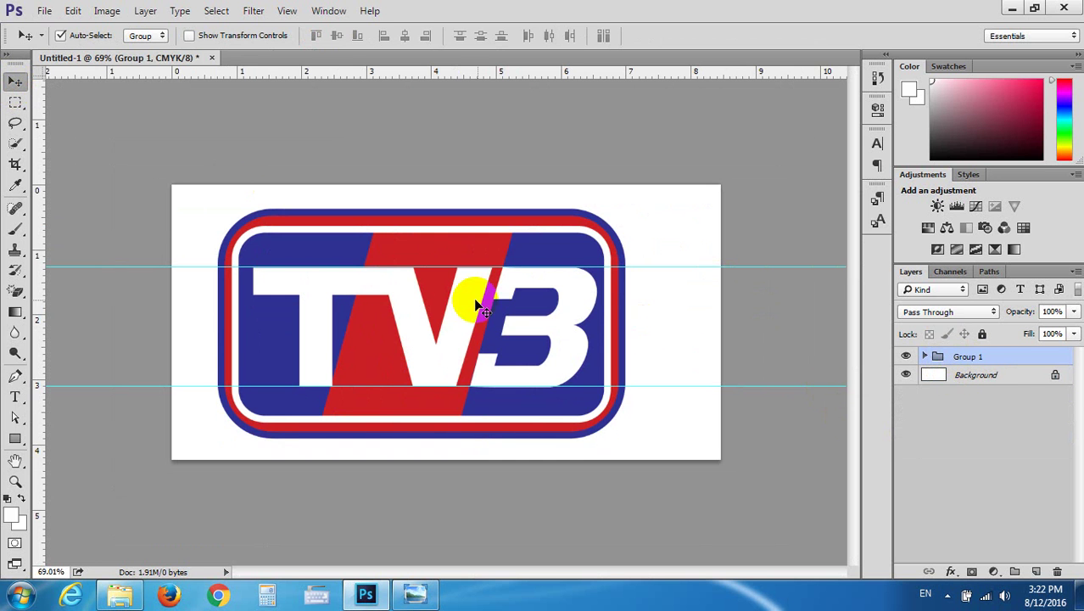
# Shift the grouped logo slightly left and drag both guides off the canvas
pyautogui.moveTo(462, 302); pyautogui.dragTo(438, 298)
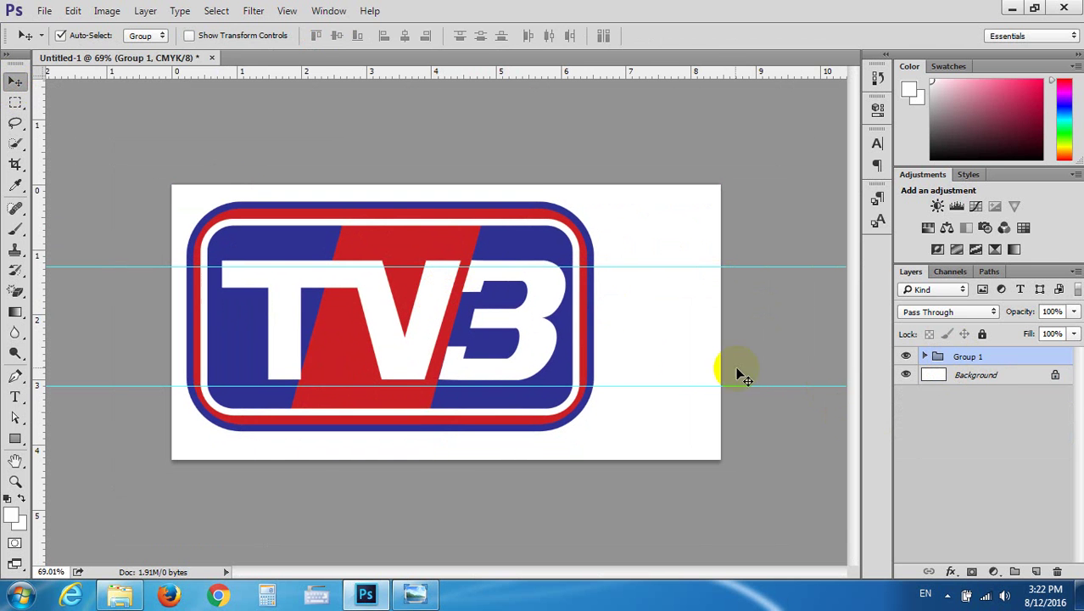
pyautogui.moveTo(757, 266); pyautogui.dragTo(753, 71)
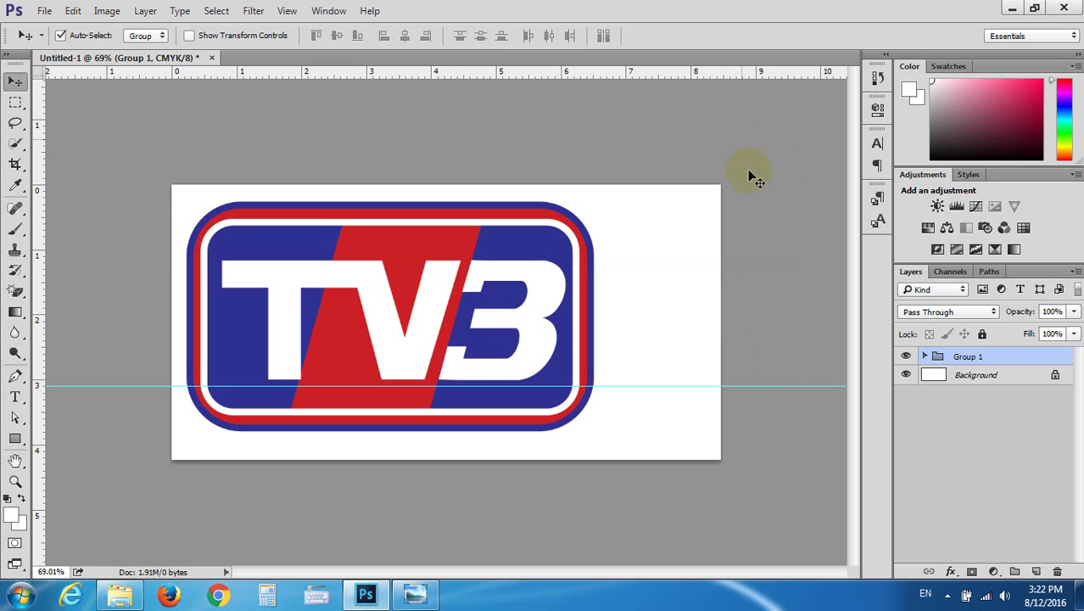
pyautogui.moveTo(769, 386); pyautogui.dragTo(738, 67)
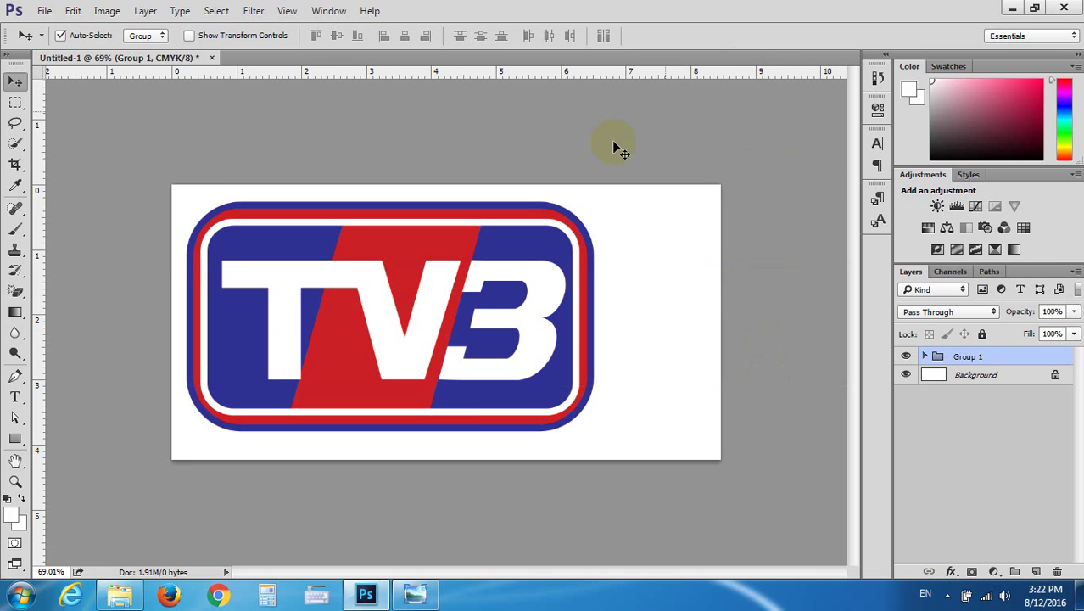
# Crop the canvas by pulling the right and bottom edges in around the TV3 badge
pyautogui.click(15, 164)
pyautogui.click(74, 171)
pyautogui.moveTo(719, 312); pyautogui.dragTo(664, 314)
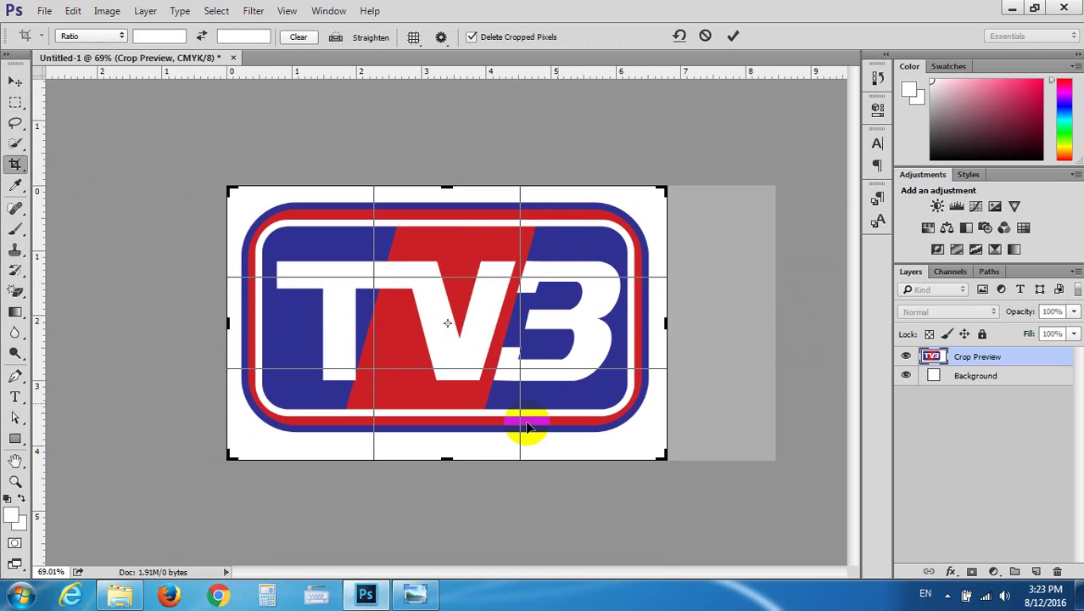
pyautogui.moveTo(450, 454); pyautogui.dragTo(452, 451)
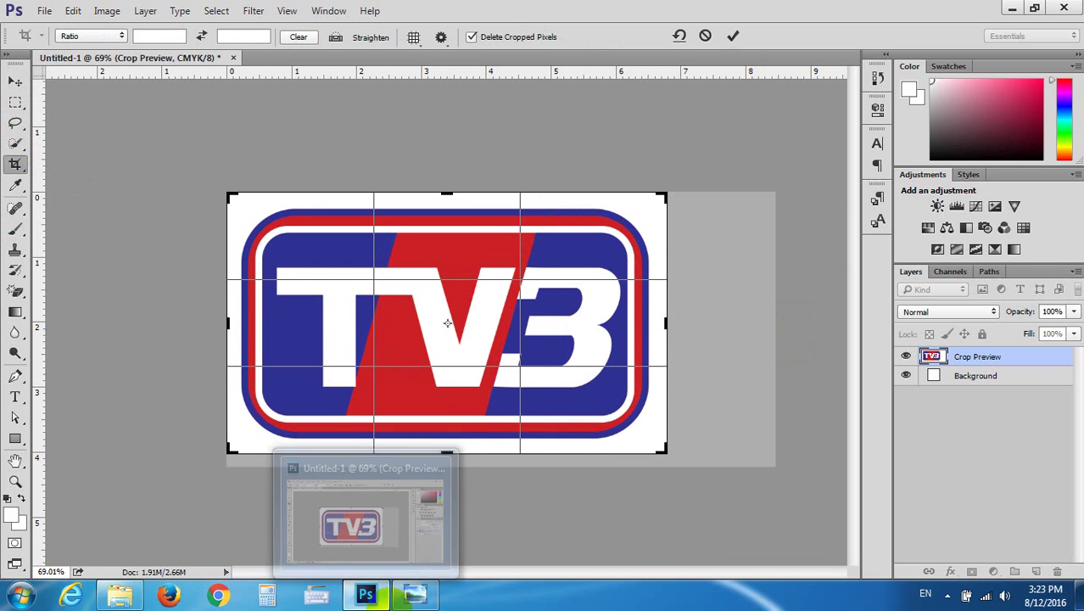
pyautogui.press('Return')
pyautogui.click(15, 81)
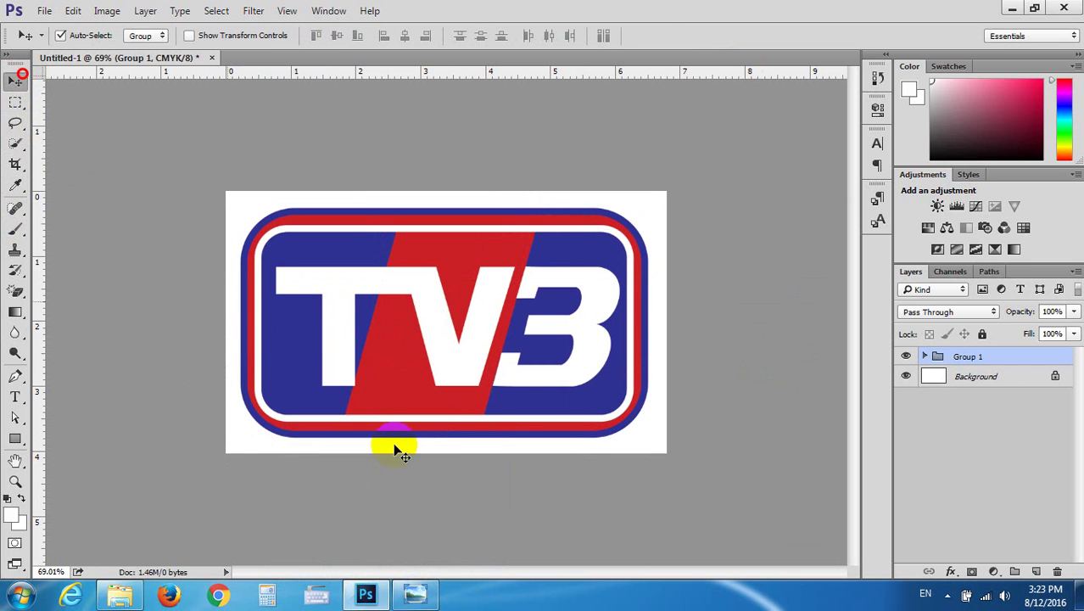